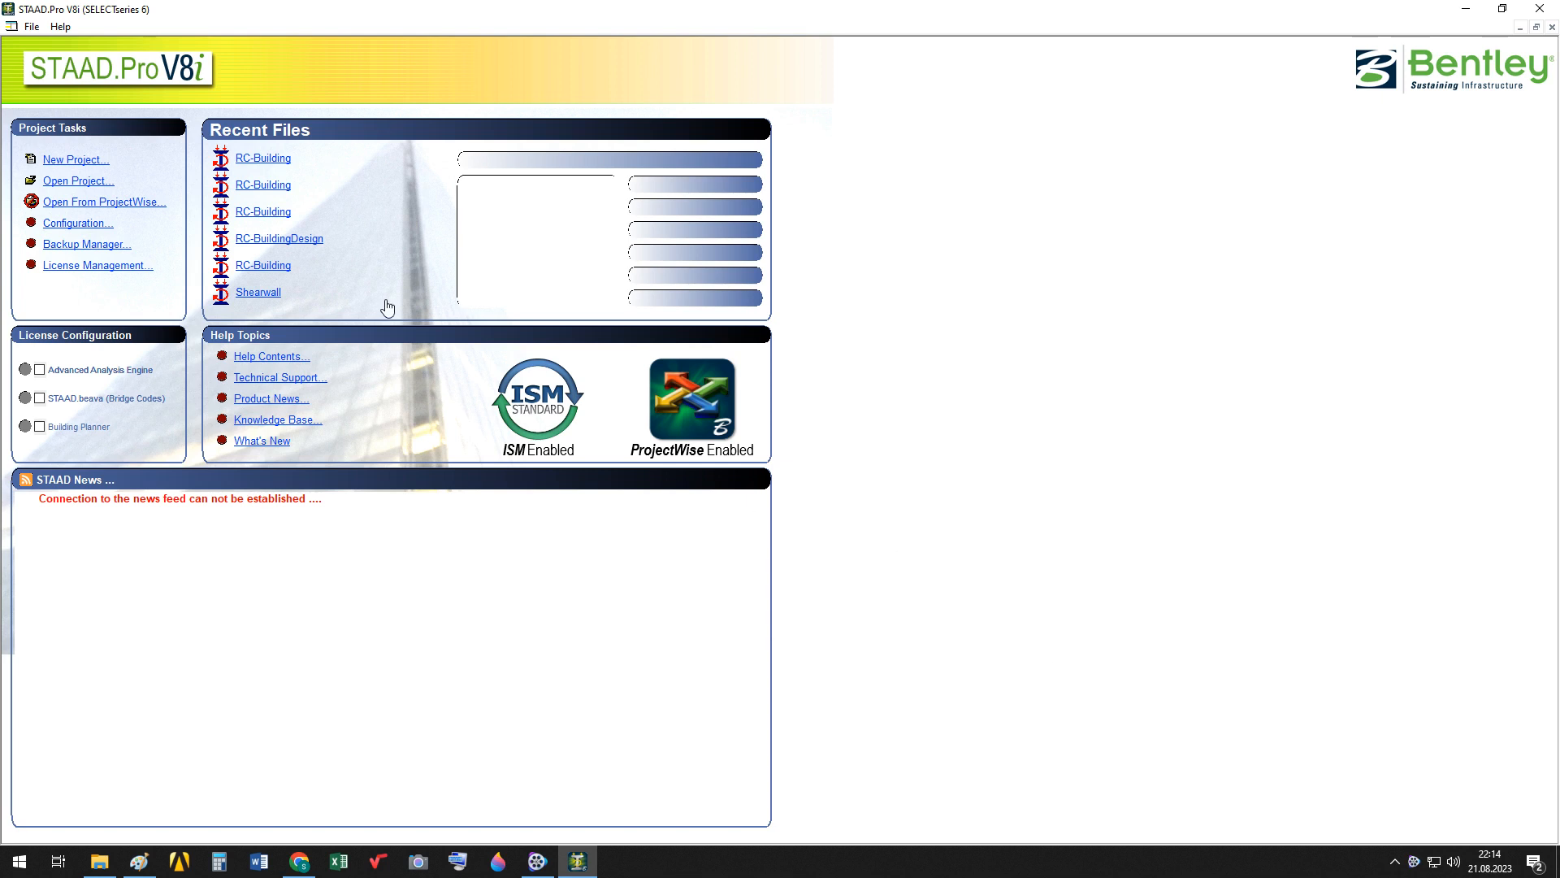
# Open the existing RC-Building project from the 15-PileCap folder.
pyautogui.click(77, 182)
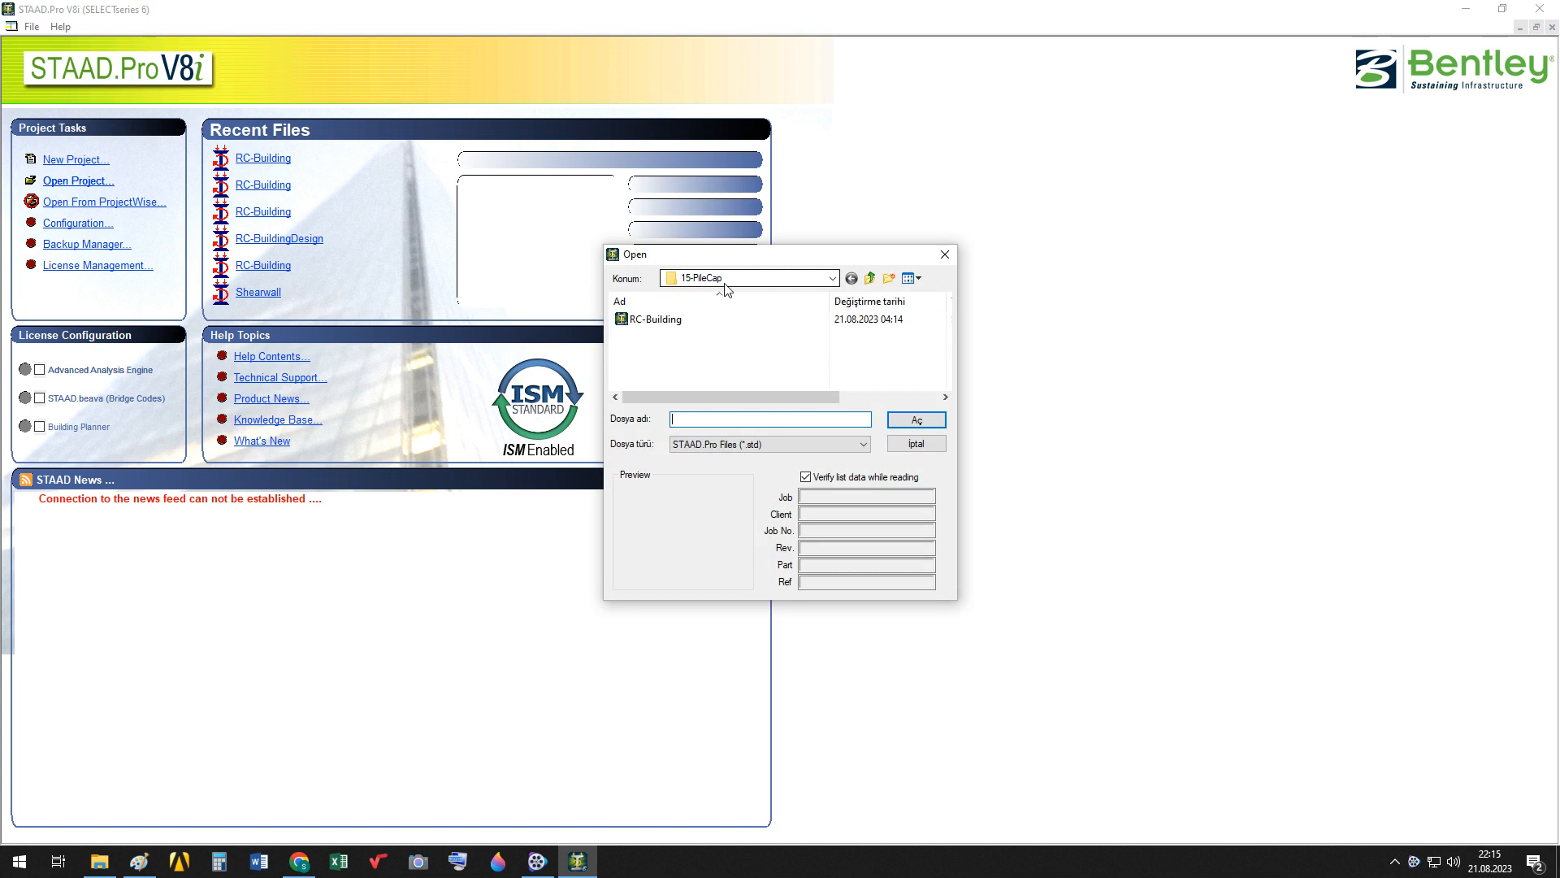
pyautogui.click(657, 319)
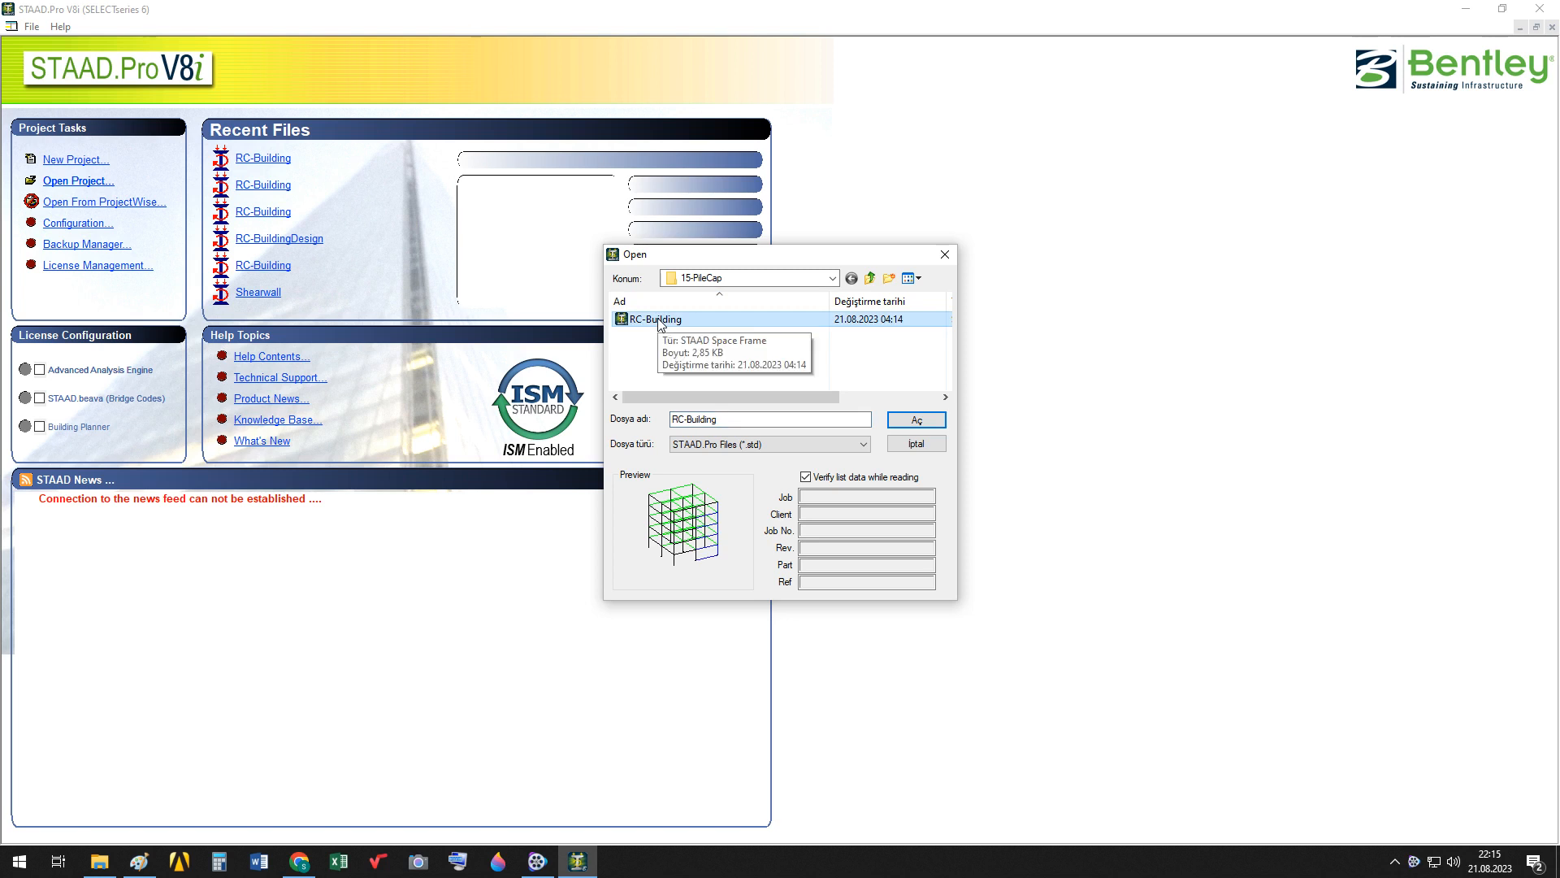
pyautogui.click(912, 424)
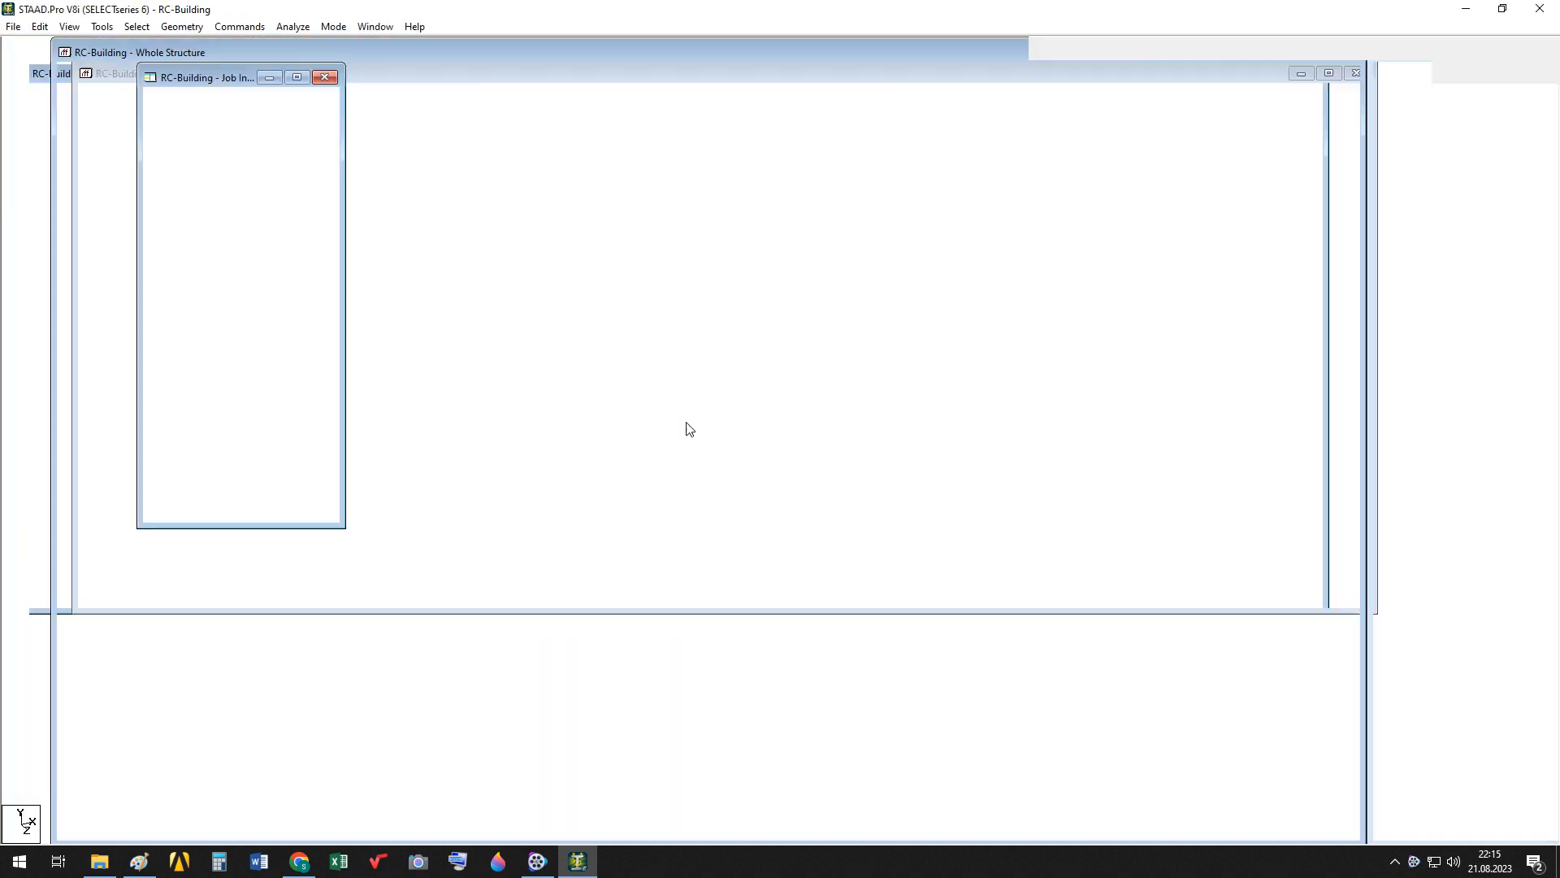
# Switch the model to postprocessing with LOAD CASE 1 as the selected result load case.
pyautogui.click(323, 101)
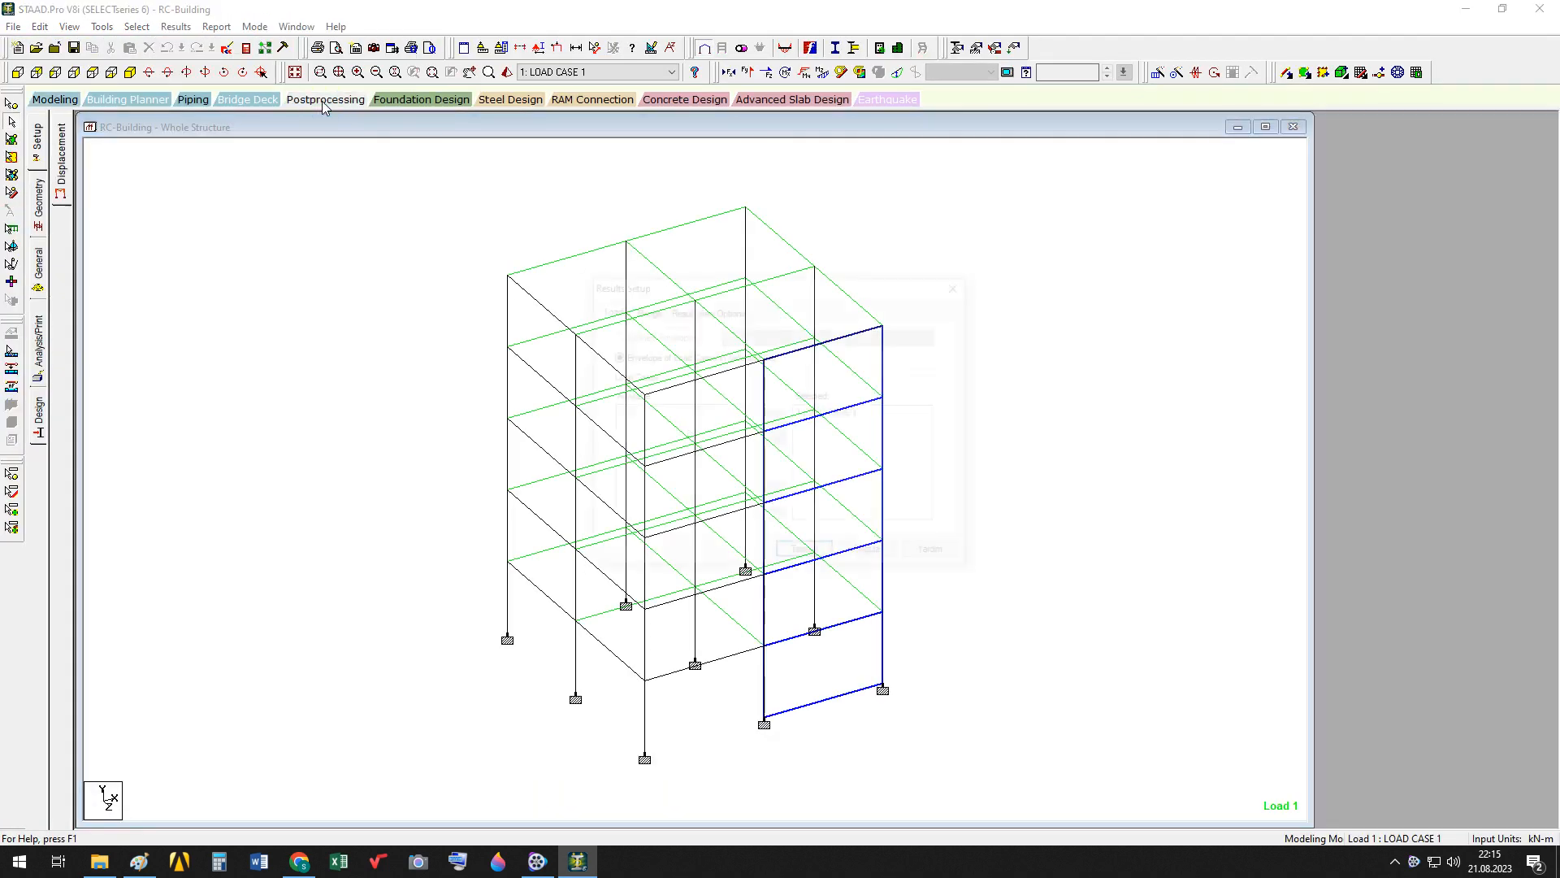
pyautogui.click(860, 414)
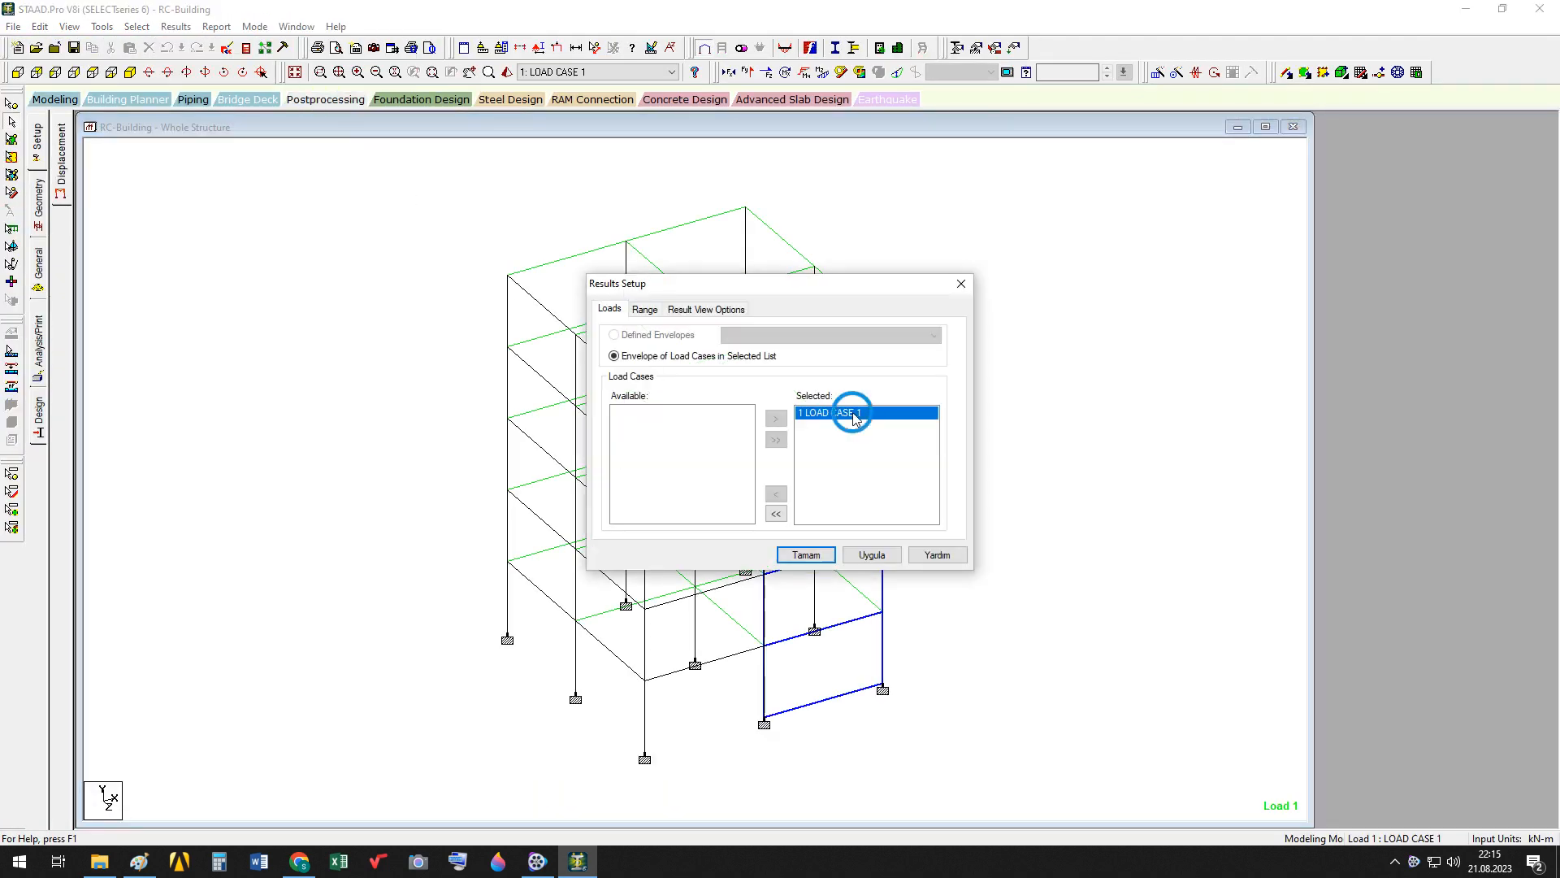
pyautogui.click(806, 553)
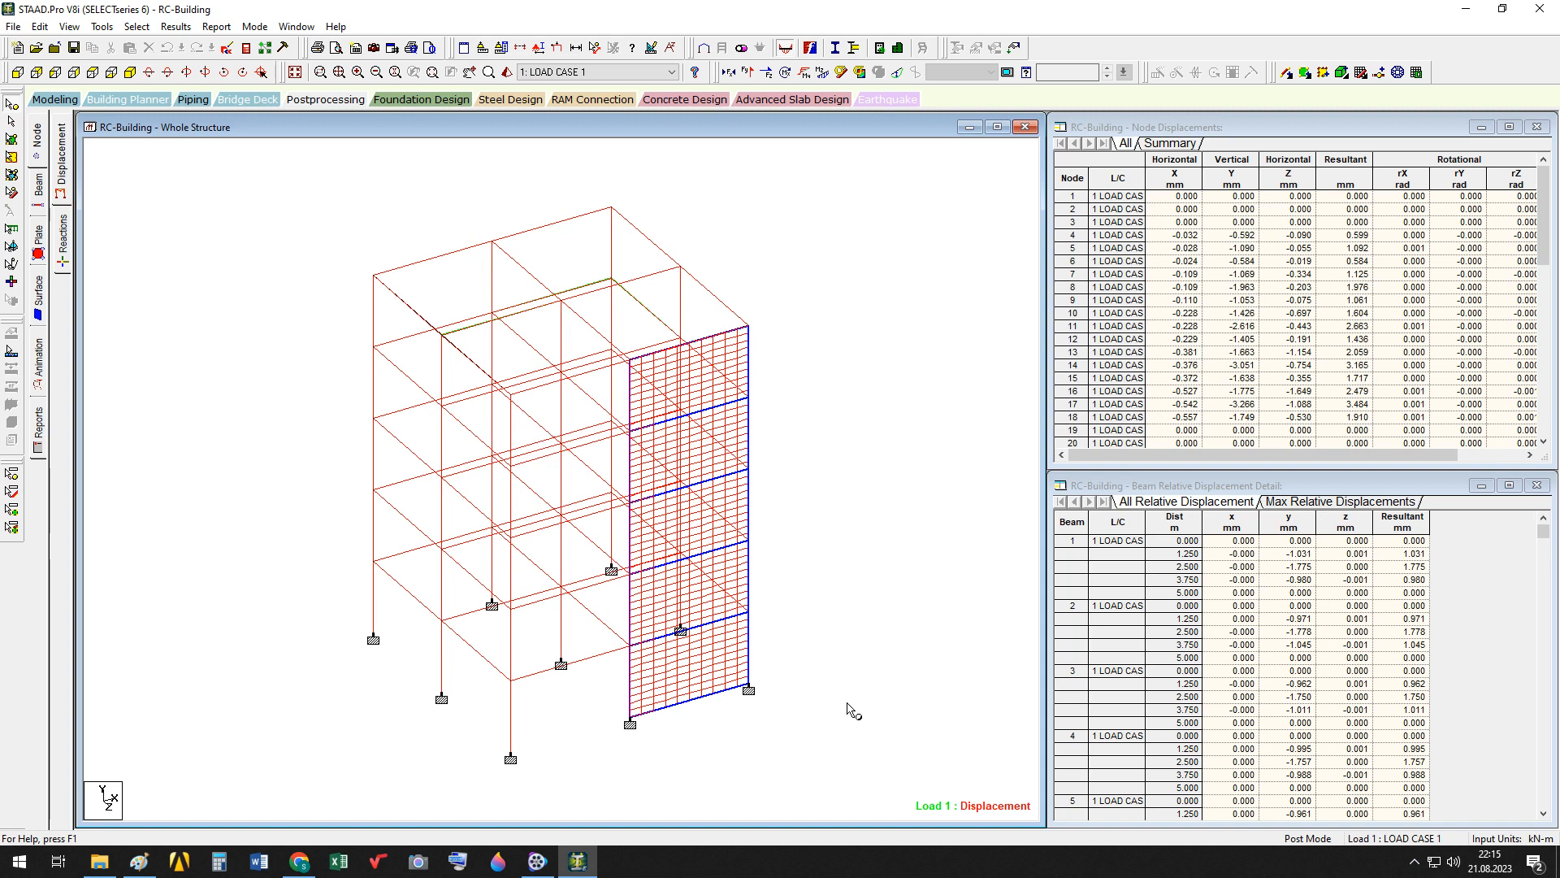
# Switch to Paint, start a blank picture and draw a black rectangle of about 141 × 68 px in the upper part.
pyautogui.moveTo(148, 868)
pyautogui.click(138, 861)
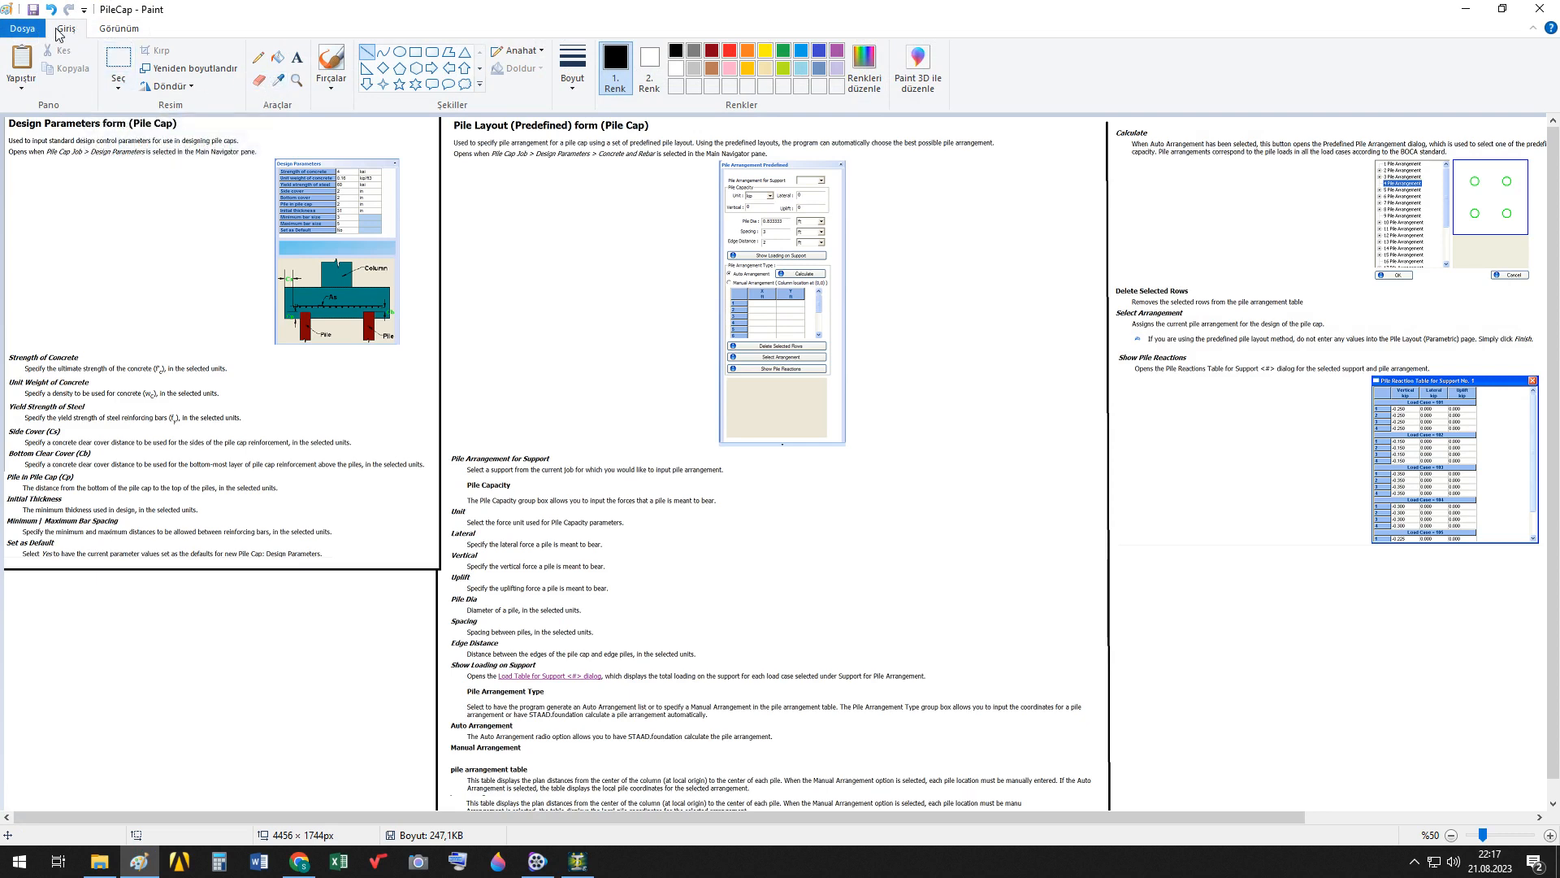
pyautogui.hotkey('ctrl', 'n')
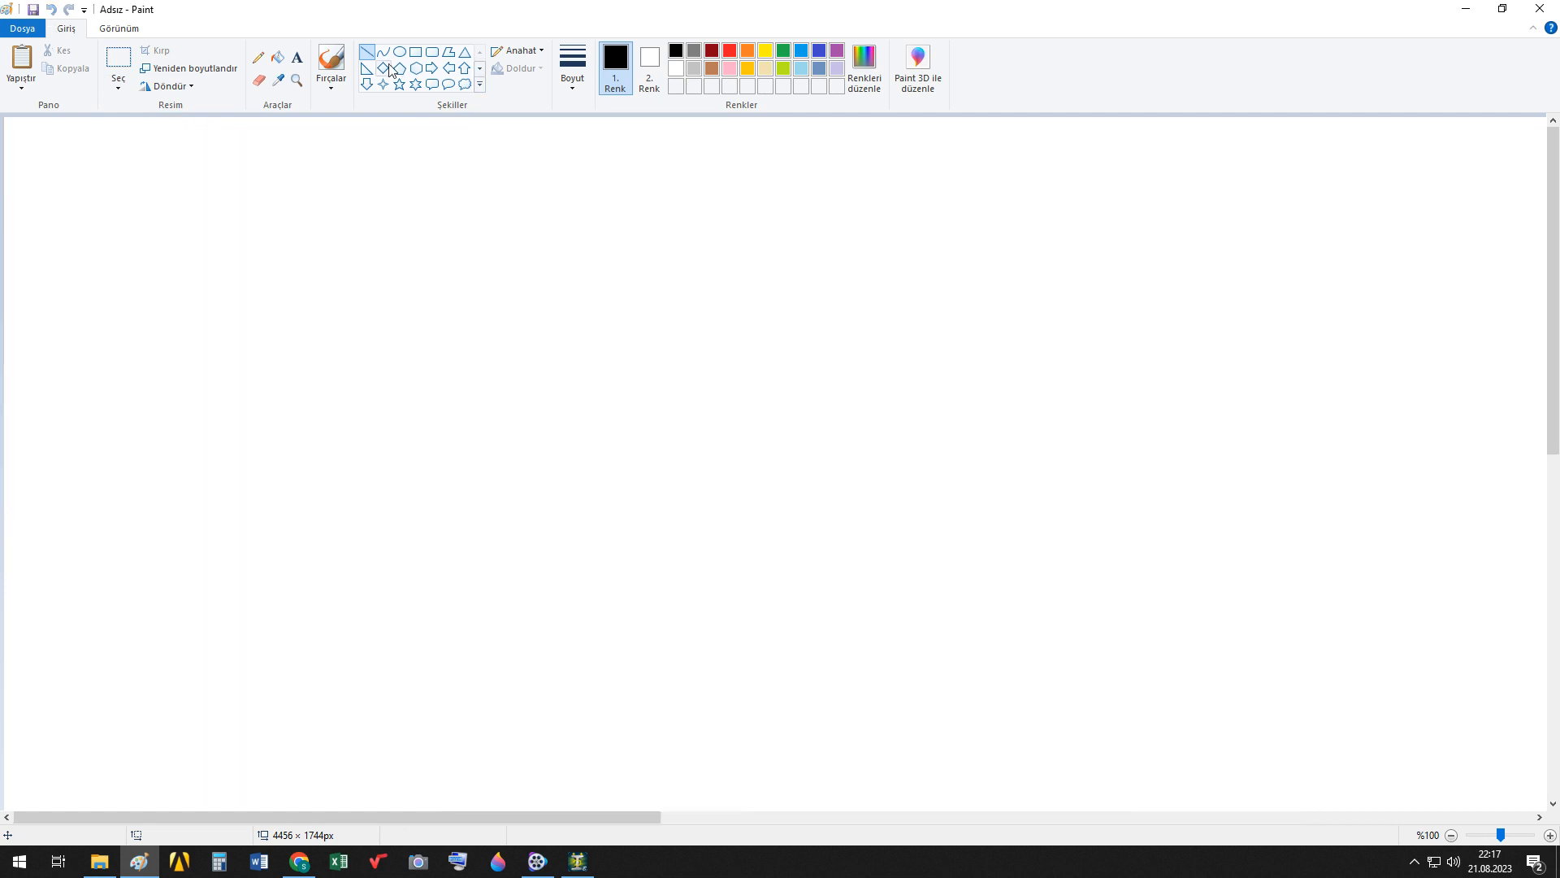
pyautogui.click(415, 51)
pyautogui.moveTo(401, 213); pyautogui.dragTo(517, 268)
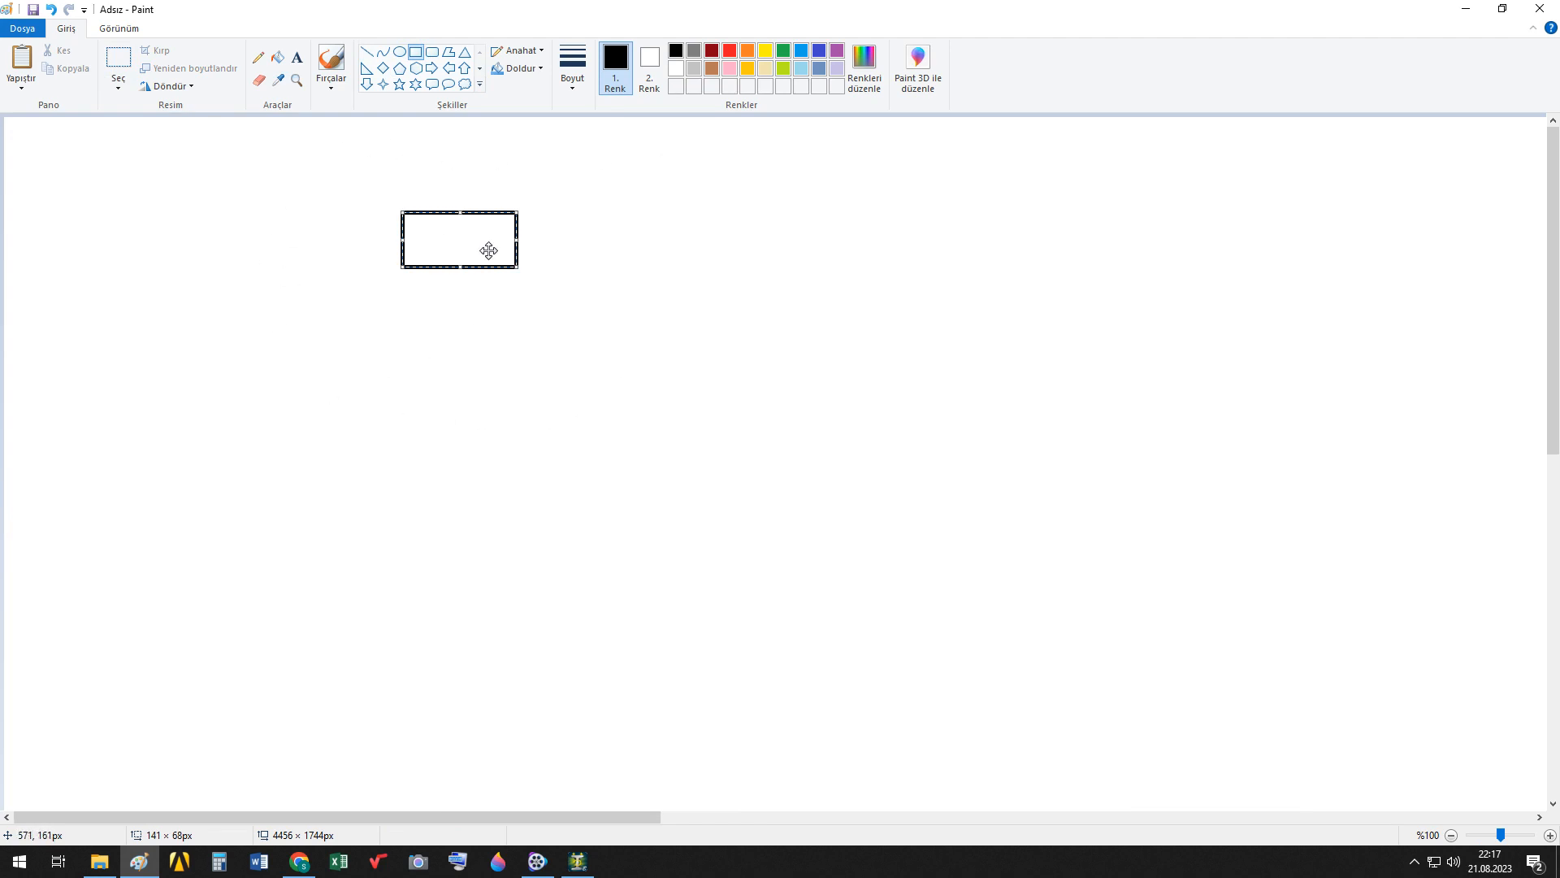
# Brush a wavy black ground line below the rectangle and an orange soil layer labelled "clay" directly beneath it.
pyautogui.click(331, 61)
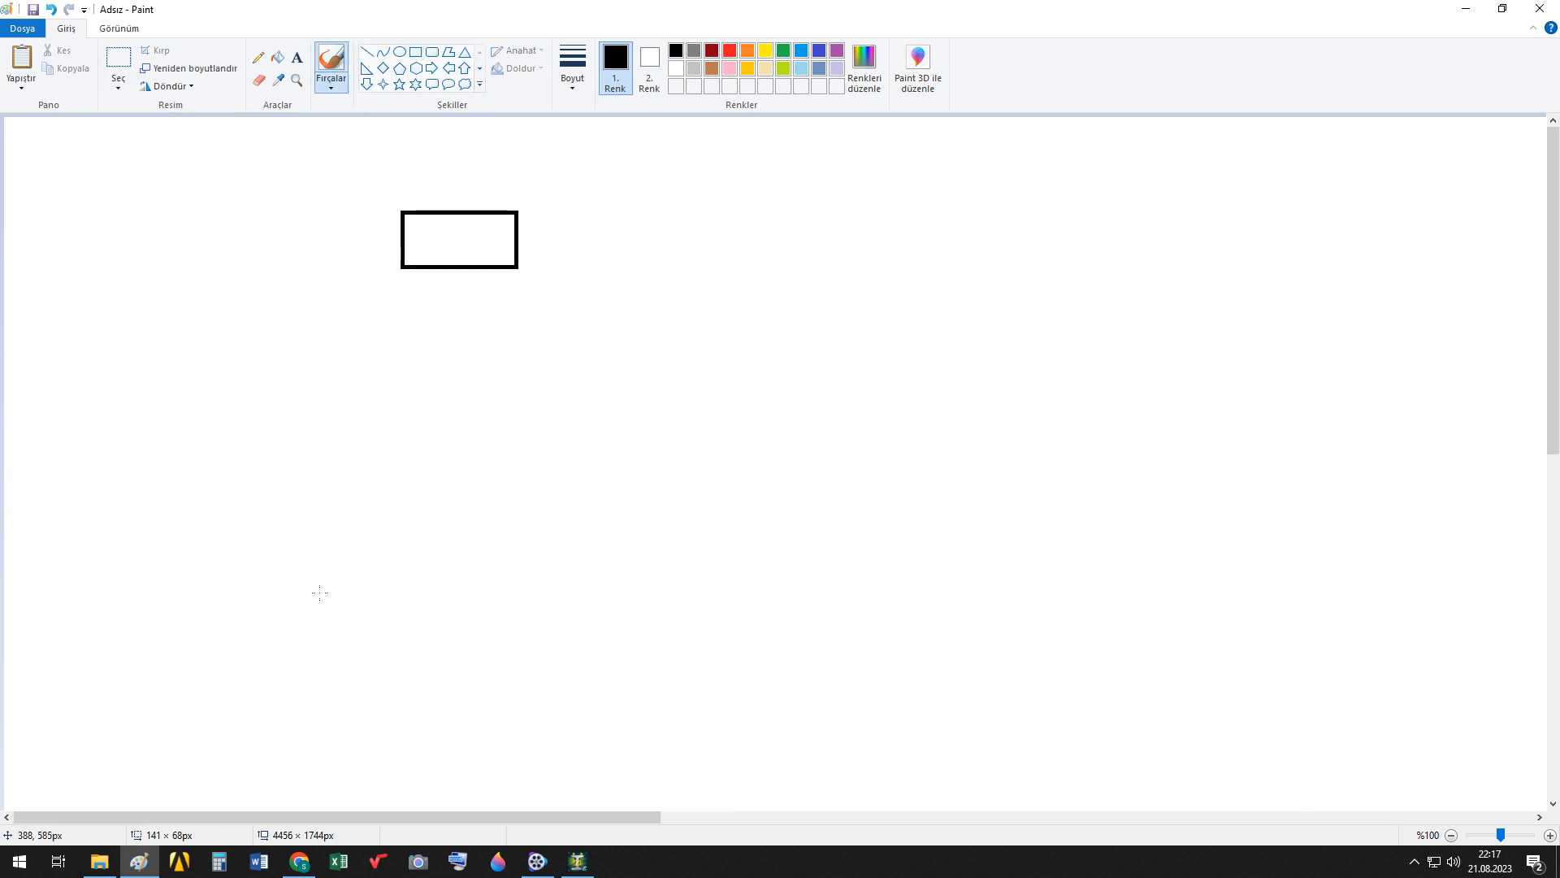
pyautogui.moveTo(319, 592)
pyautogui.mouseDown()
pyautogui.moveTo(679, 568)
pyautogui.moveTo(1101, 643)
pyautogui.mouseUp()
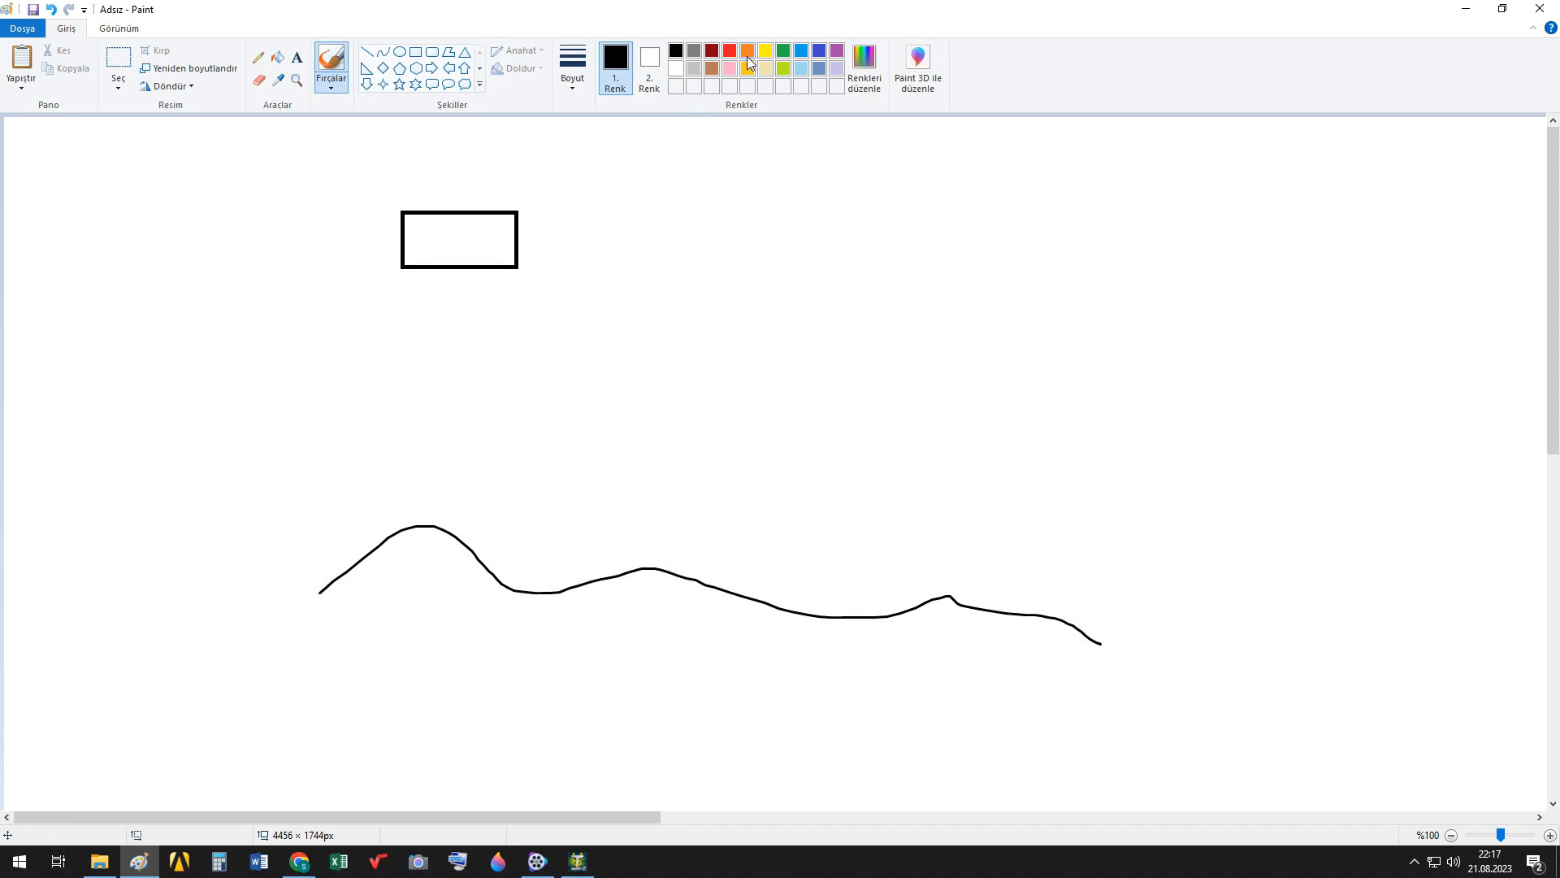
pyautogui.click(748, 56)
pyautogui.moveTo(385, 269)
pyautogui.mouseDown()
pyautogui.moveTo(672, 271)
pyautogui.moveTo(533, 359)
pyautogui.moveTo(272, 388)
pyautogui.mouseUp()
pyautogui.moveTo(451, 313)
pyautogui.mouseDown()
pyautogui.moveTo(452, 335)
pyautogui.moveTo(536, 335)
pyautogui.moveTo(518, 361)
pyautogui.mouseUp()
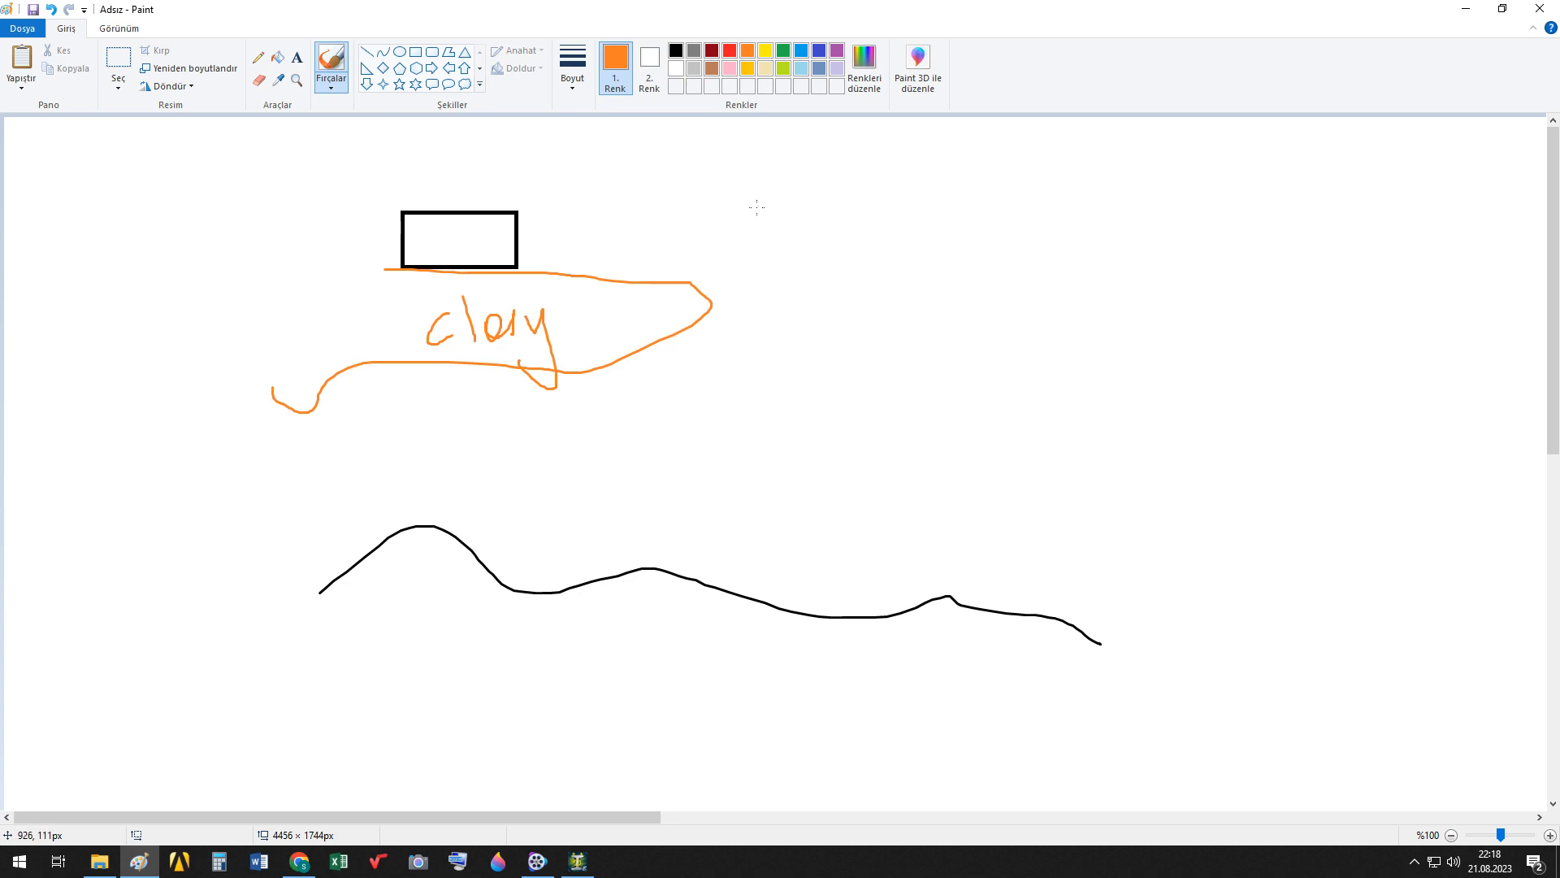
# Sketch a red pile from the rectangle through the clay to the wavy black line and add squiggles inside it.
pyautogui.click(729, 51)
pyautogui.moveTo(432, 526); pyautogui.dragTo(440, 269)
pyautogui.moveTo(467, 262); pyautogui.dragTo(465, 546)
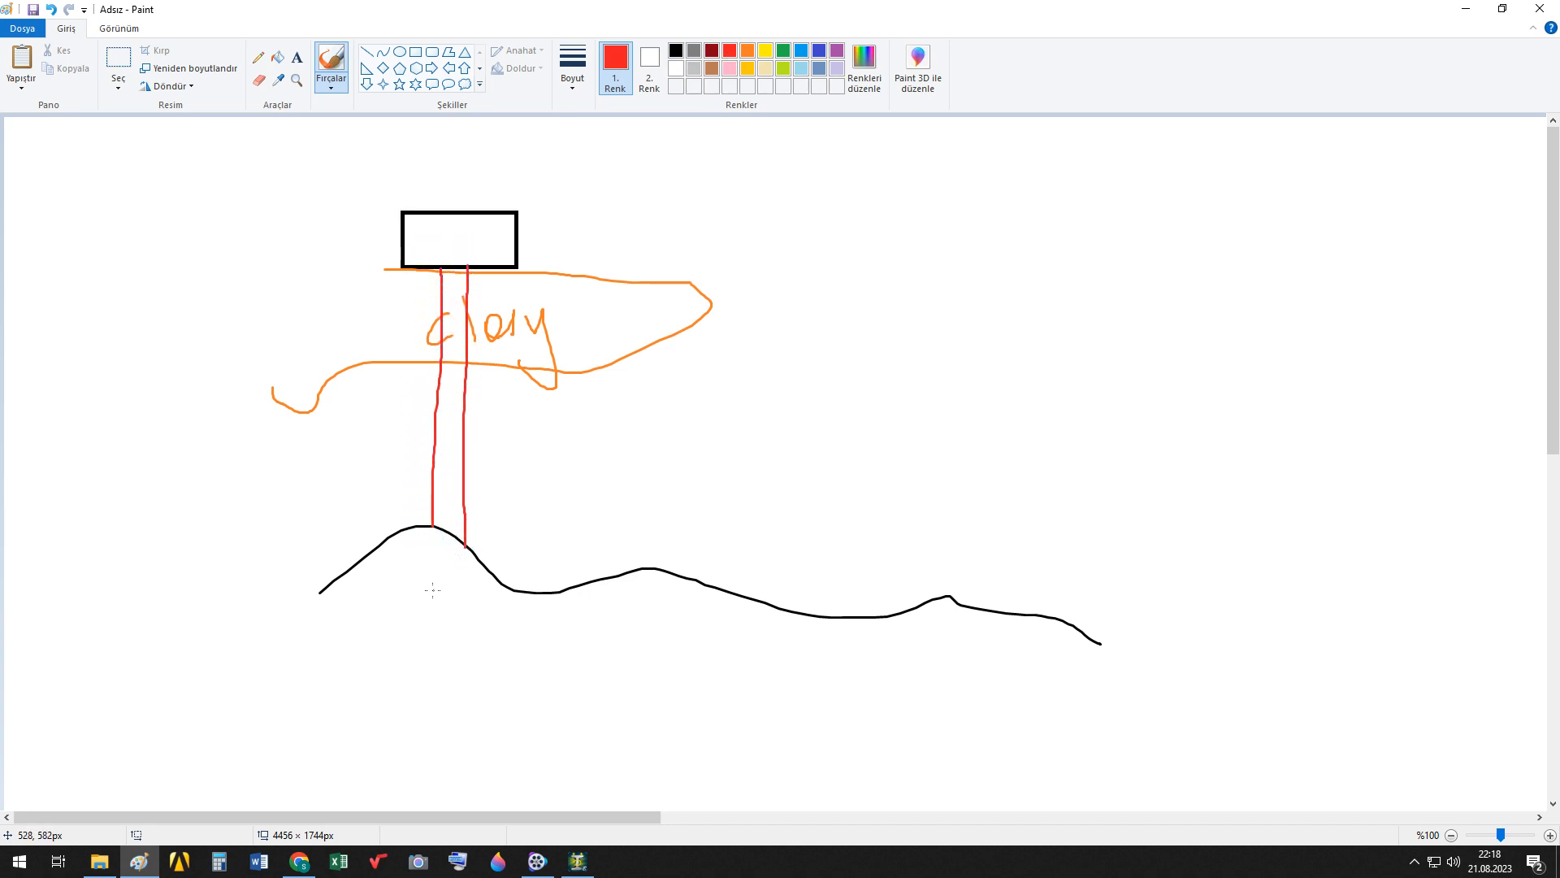
pyautogui.moveTo(430, 283); pyautogui.dragTo(441, 524)
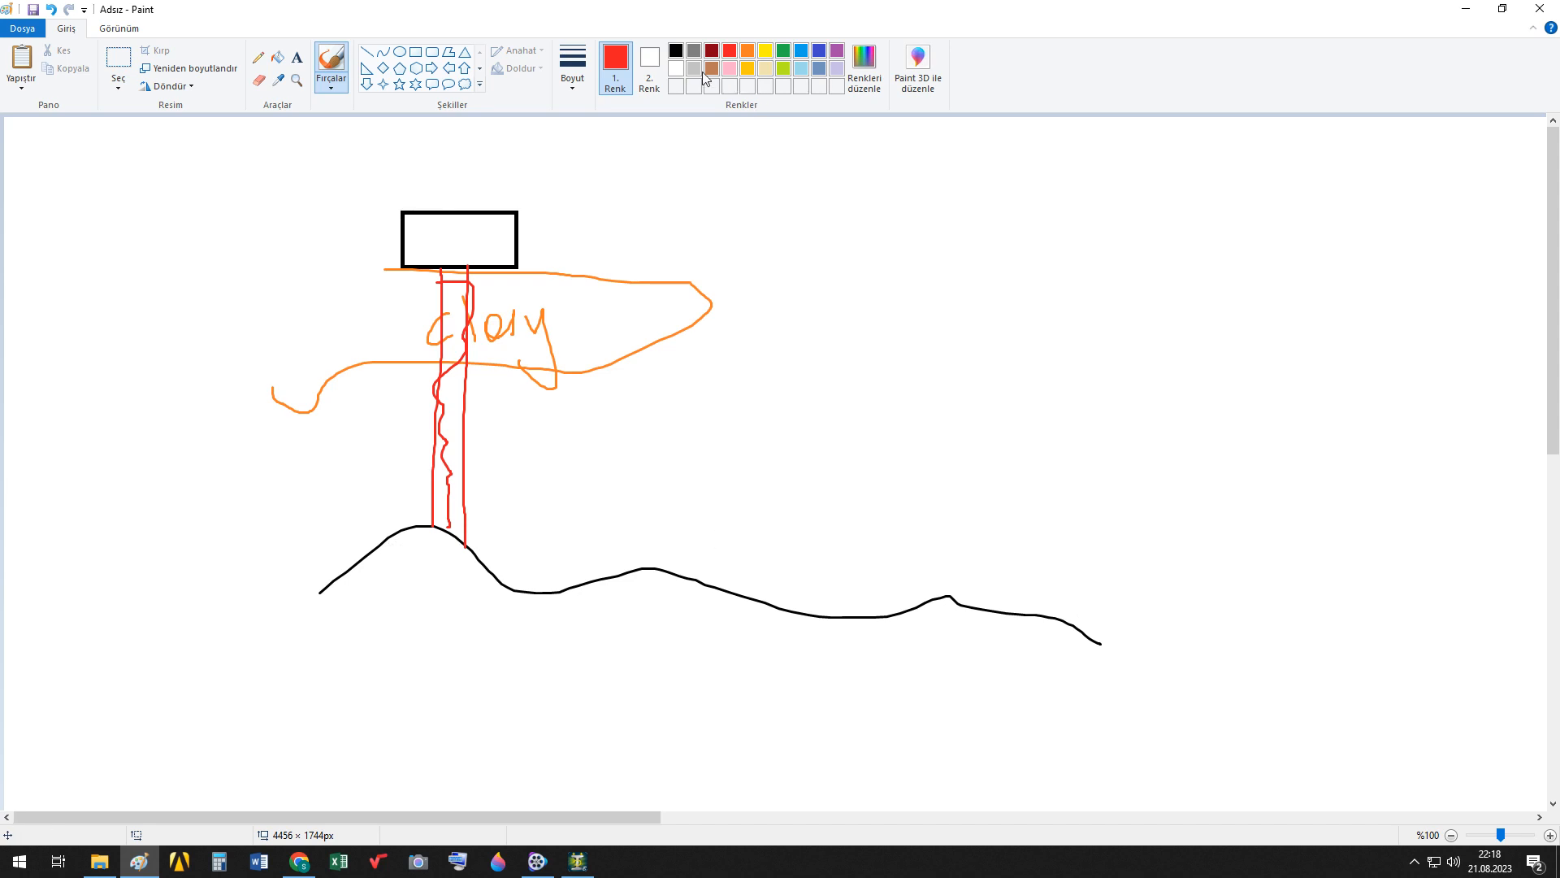
# Sketch three more black footing rectangles in a row beside the first one.
pyautogui.click(676, 51)
pyautogui.moveTo(674, 199); pyautogui.dragTo(679, 258)
pyautogui.moveTo(681, 198)
pyautogui.mouseDown()
pyautogui.moveTo(773, 192)
pyautogui.moveTo(736, 258)
pyautogui.moveTo(663, 261)
pyautogui.mouseUp()
pyautogui.moveTo(985, 202)
pyautogui.mouseDown()
pyautogui.moveTo(991, 257)
pyautogui.moveTo(1089, 193)
pyautogui.moveTo(1089, 255)
pyautogui.moveTo(991, 262)
pyautogui.mouseUp()
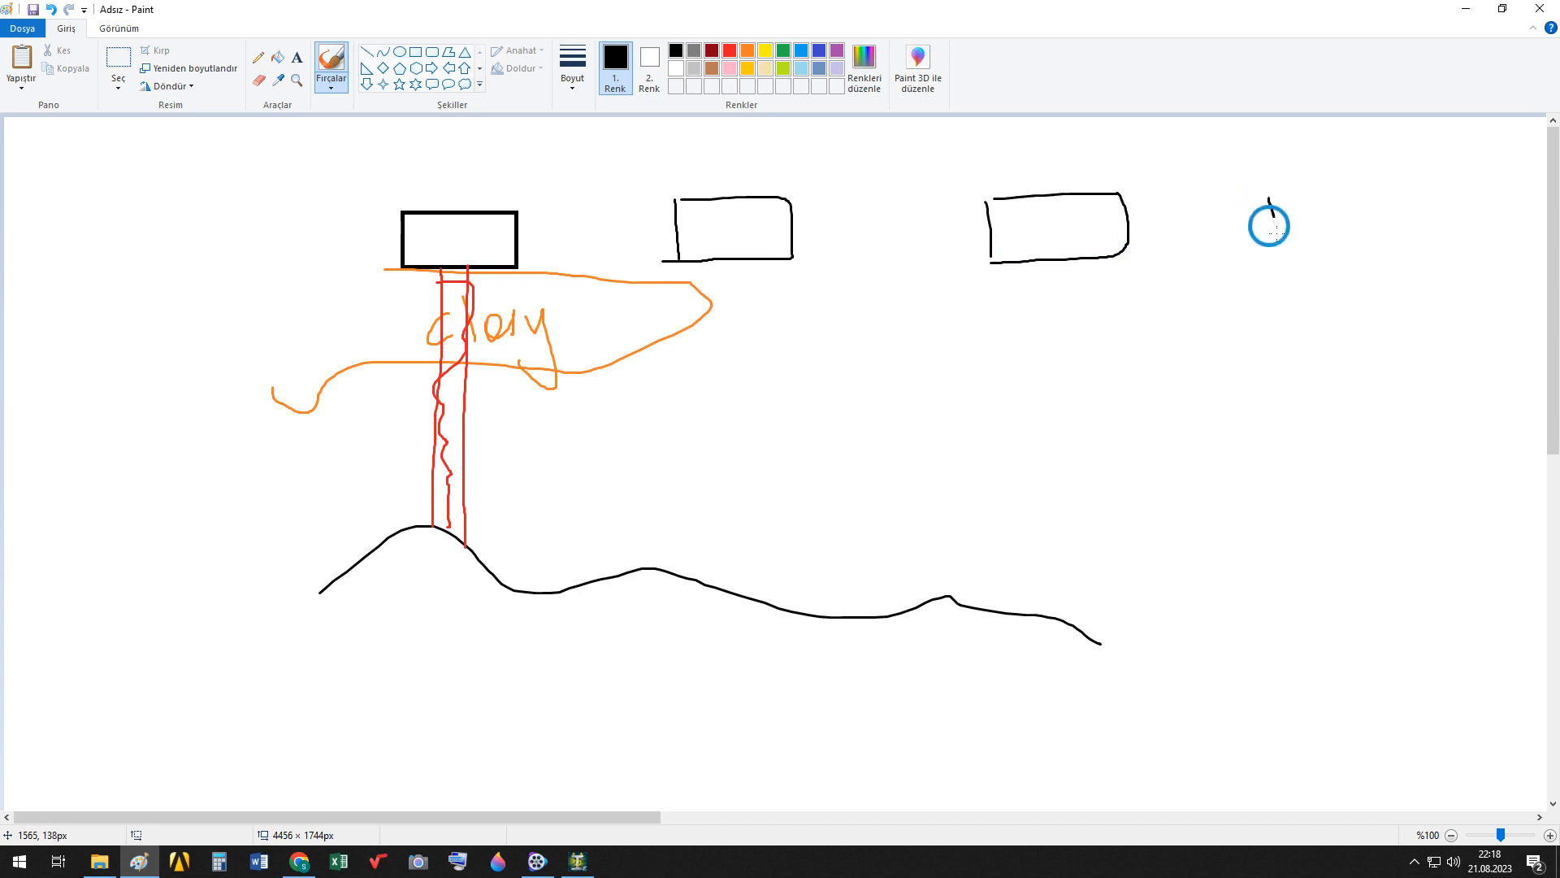
pyautogui.moveTo(1268, 198)
pyautogui.mouseDown()
pyautogui.moveTo(1278, 263)
pyautogui.moveTo(1396, 226)
pyautogui.moveTo(1281, 270)
pyautogui.mouseUp()
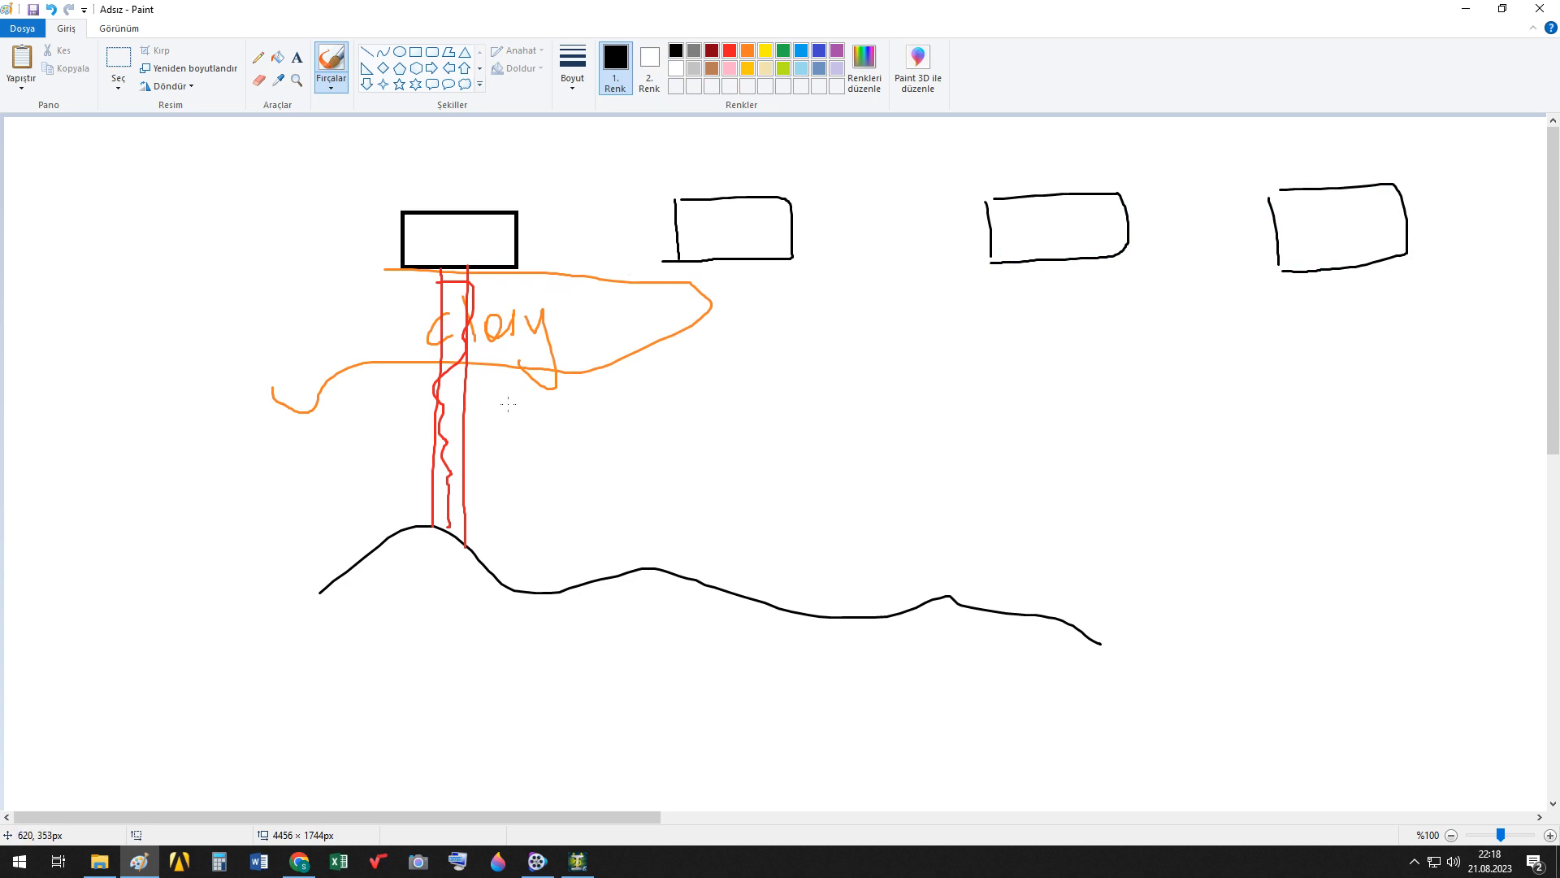
# Draw red pile lines from the second and third footings down to the wavy ground line.
pyautogui.click(729, 50)
pyautogui.moveTo(701, 260)
pyautogui.mouseDown()
pyautogui.moveTo(676, 558)
pyautogui.moveTo(685, 599)
pyautogui.moveTo(742, 296)
pyautogui.moveTo(729, 608)
pyautogui.mouseUp()
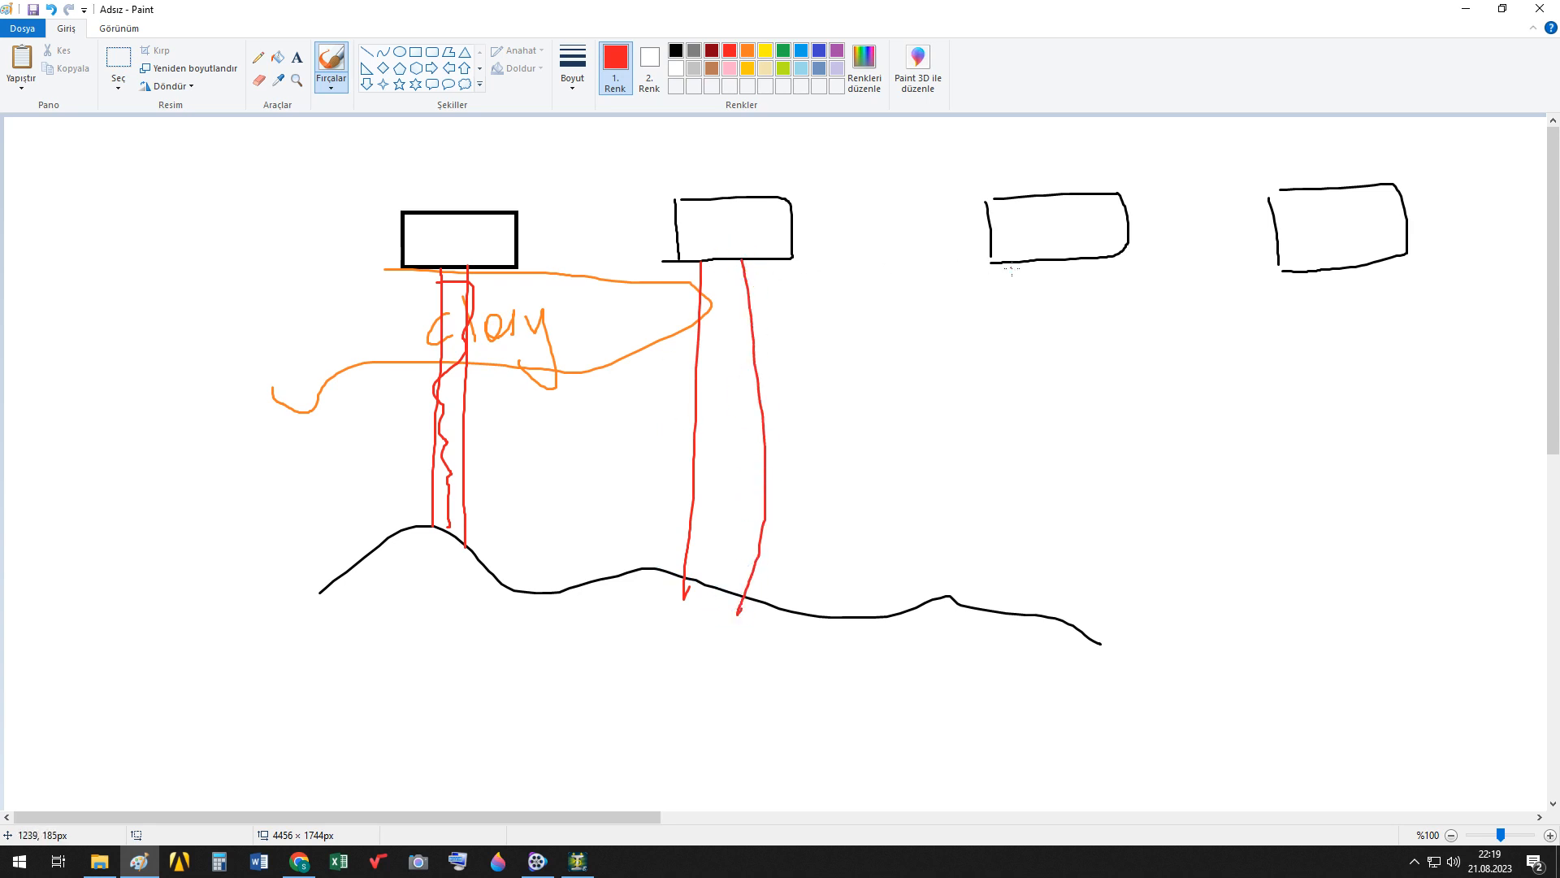
pyautogui.moveTo(1012, 271); pyautogui.dragTo(1001, 611)
pyautogui.moveTo(1039, 268); pyautogui.dragTo(1025, 640)
pyautogui.moveTo(1089, 260)
pyautogui.mouseDown()
pyautogui.moveTo(1078, 613)
pyautogui.moveTo(1119, 288)
pyautogui.moveTo(1110, 630)
pyautogui.mouseUp()
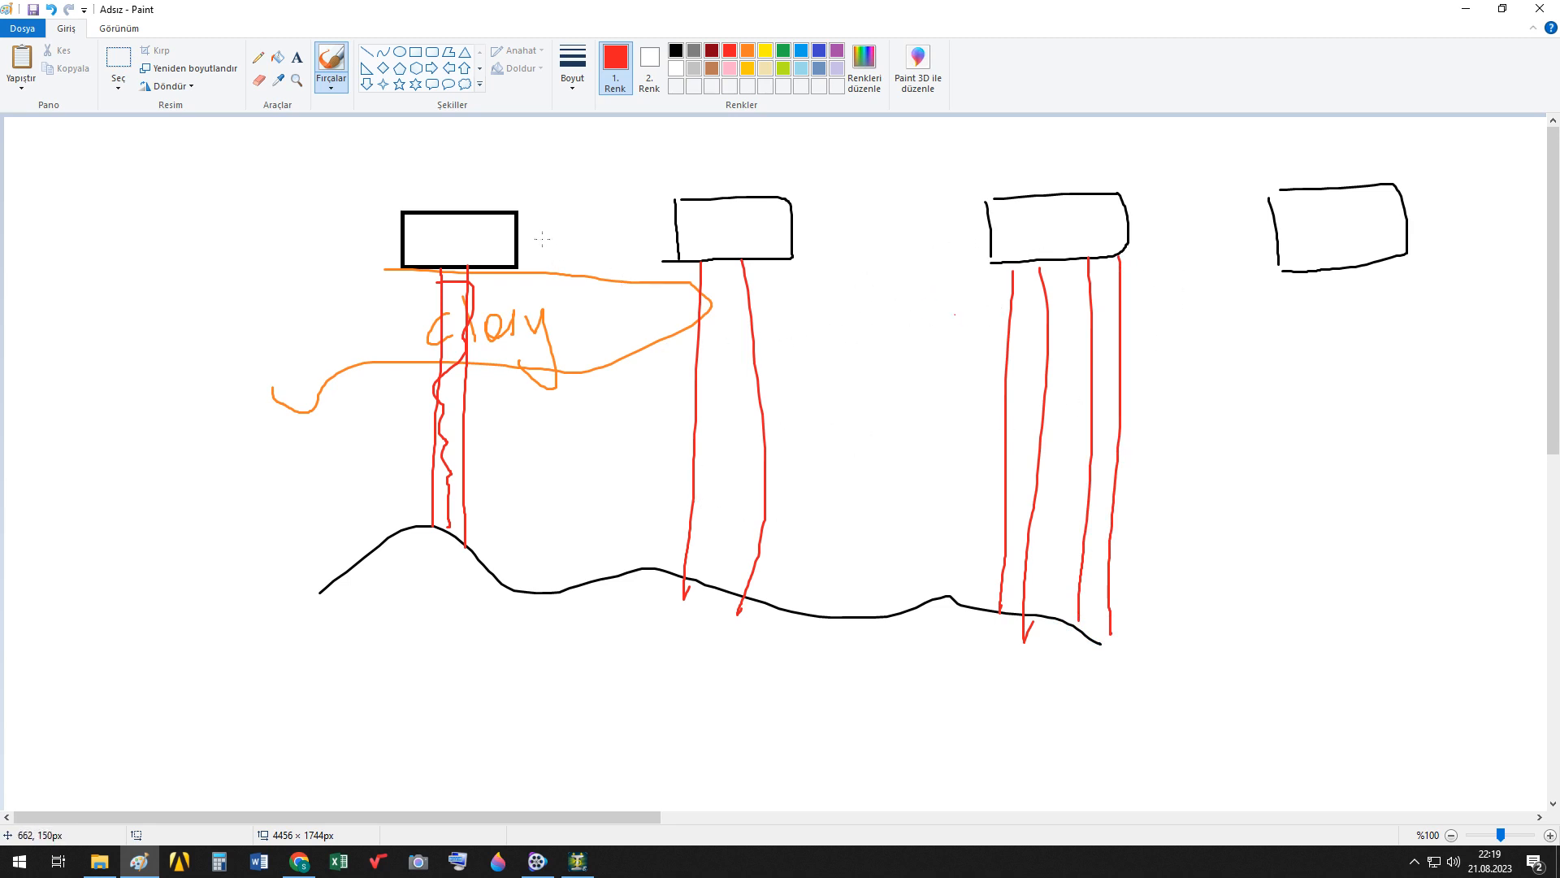
# Join all the footings into one long black cap outline with a zigzag fill, and put the sketch away.
pyautogui.click(675, 50)
pyautogui.click(499, 212)
pyautogui.moveTo(495, 213)
pyautogui.mouseDown()
pyautogui.moveTo(1215, 185)
pyautogui.moveTo(1379, 198)
pyautogui.moveTo(1276, 273)
pyautogui.moveTo(927, 244)
pyautogui.moveTo(390, 242)
pyautogui.moveTo(602, 199)
pyautogui.moveTo(1382, 249)
pyautogui.mouseUp()
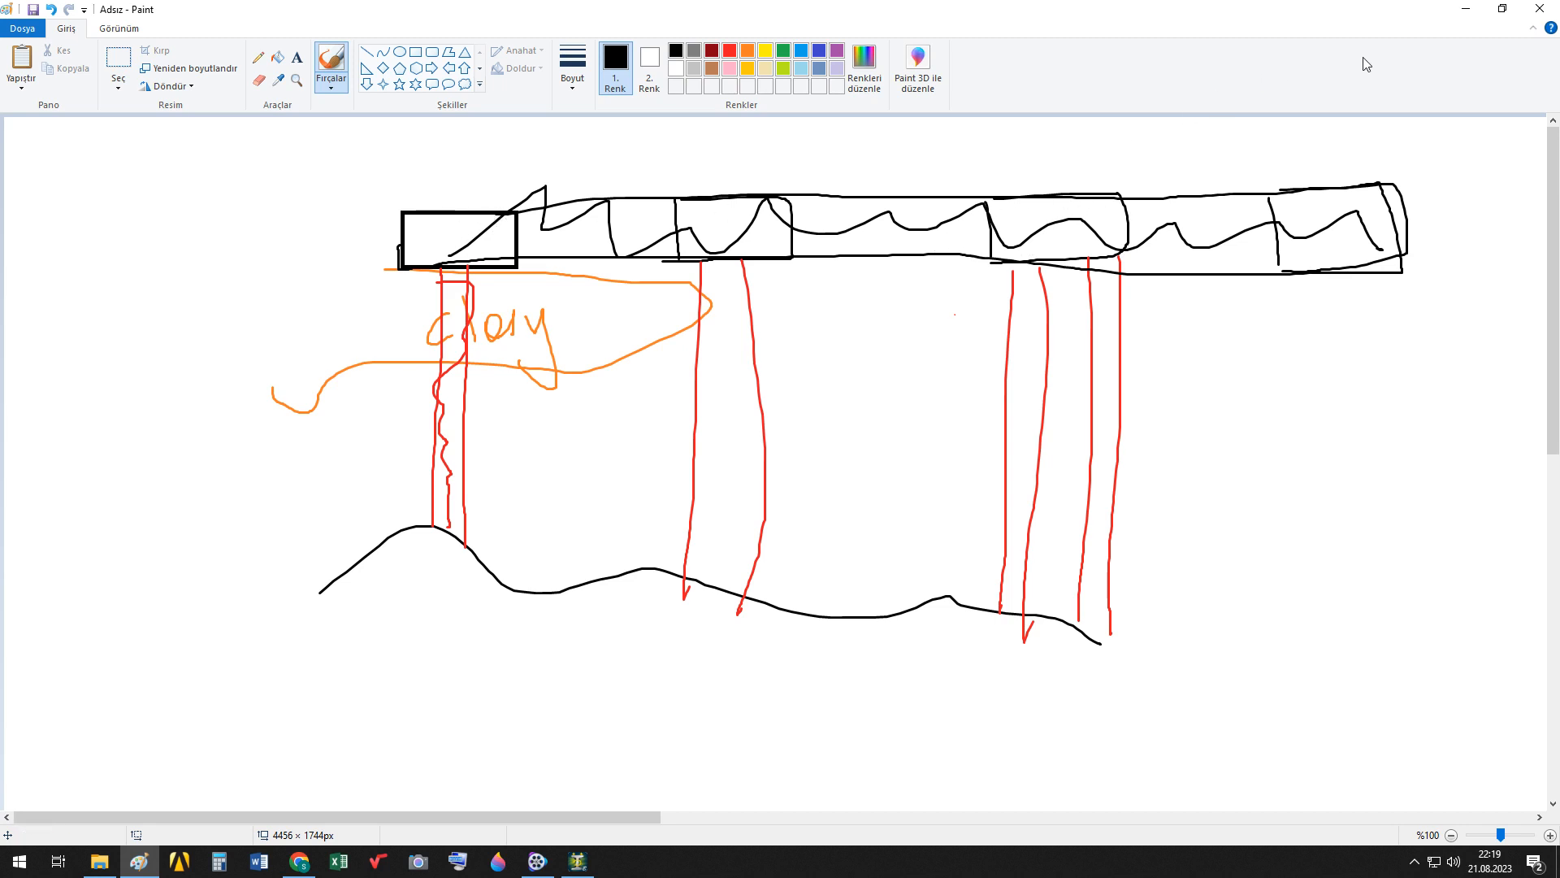
pyautogui.click(1466, 10)
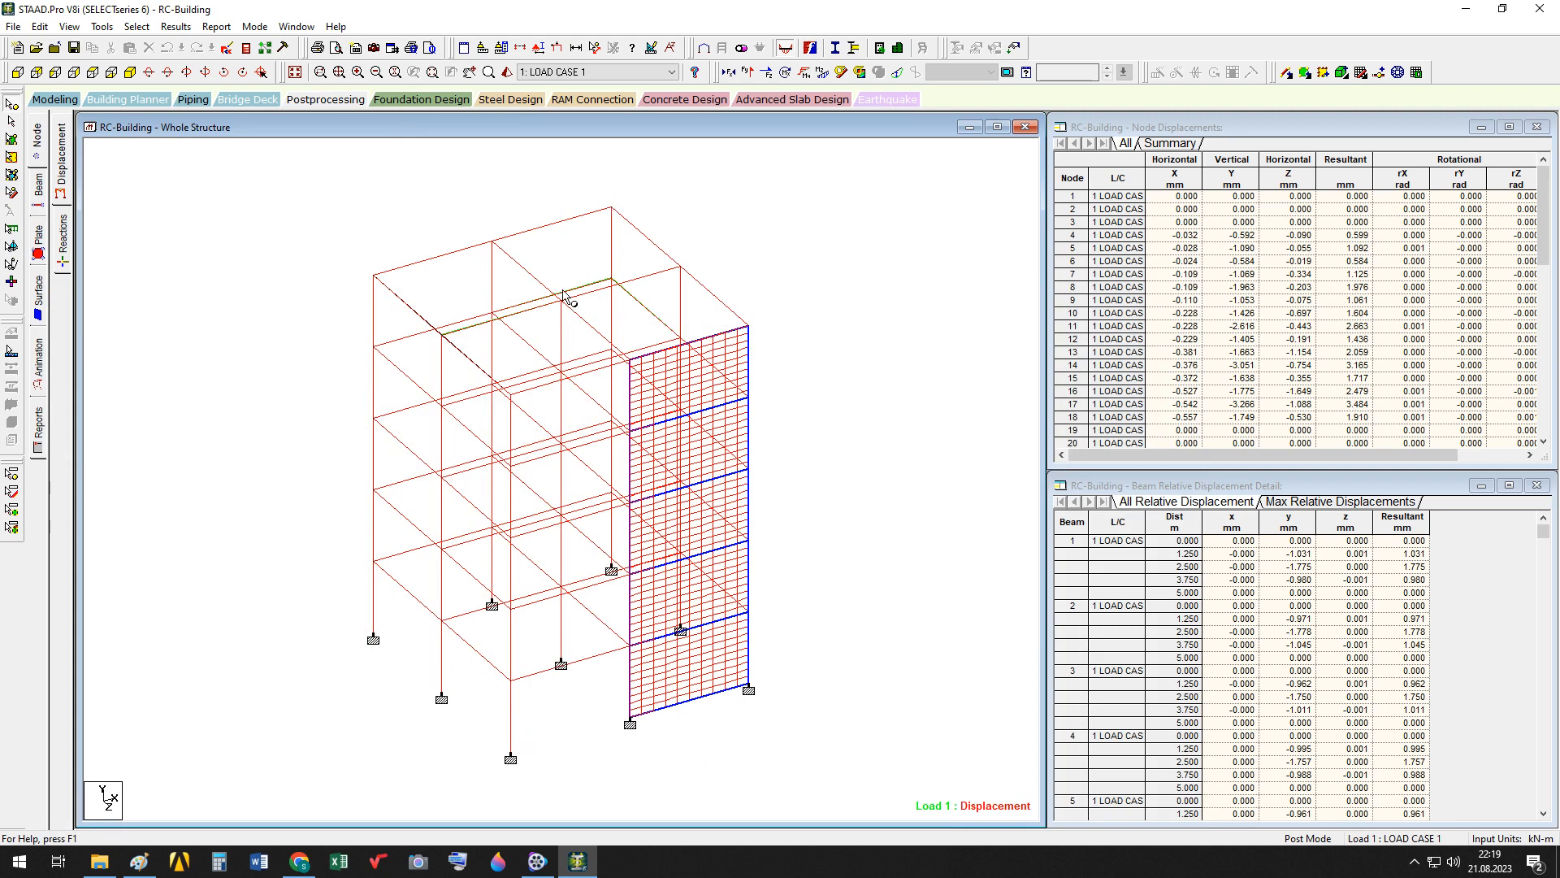
# Set up foundation design with all supports and LOAD CASE 1 included, and launch STAAD.foundation.
pyautogui.click(431, 99)
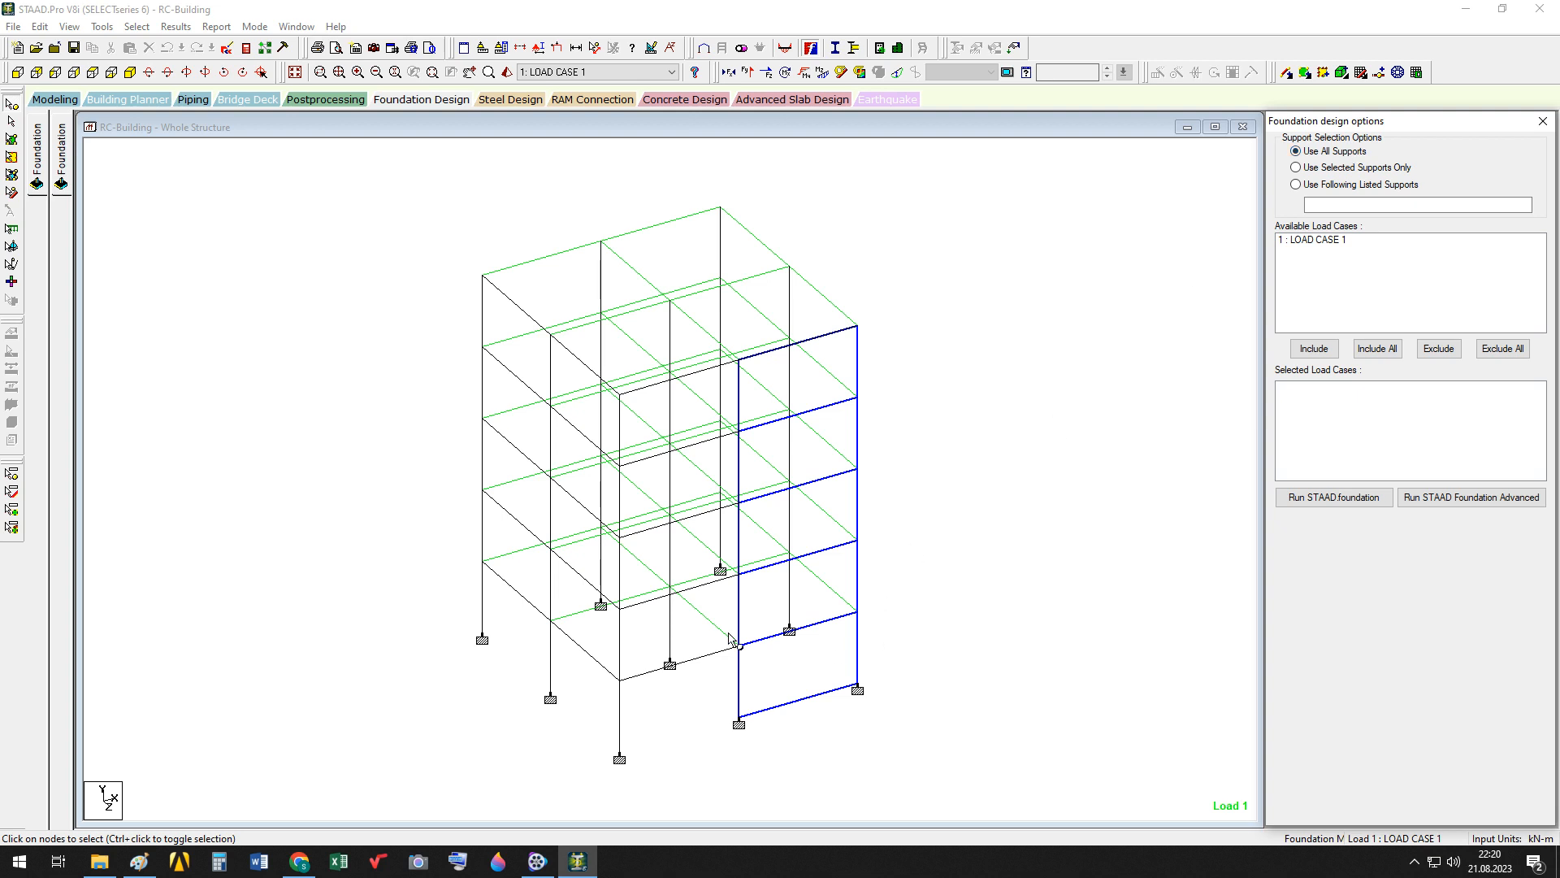
pyautogui.click(1313, 241)
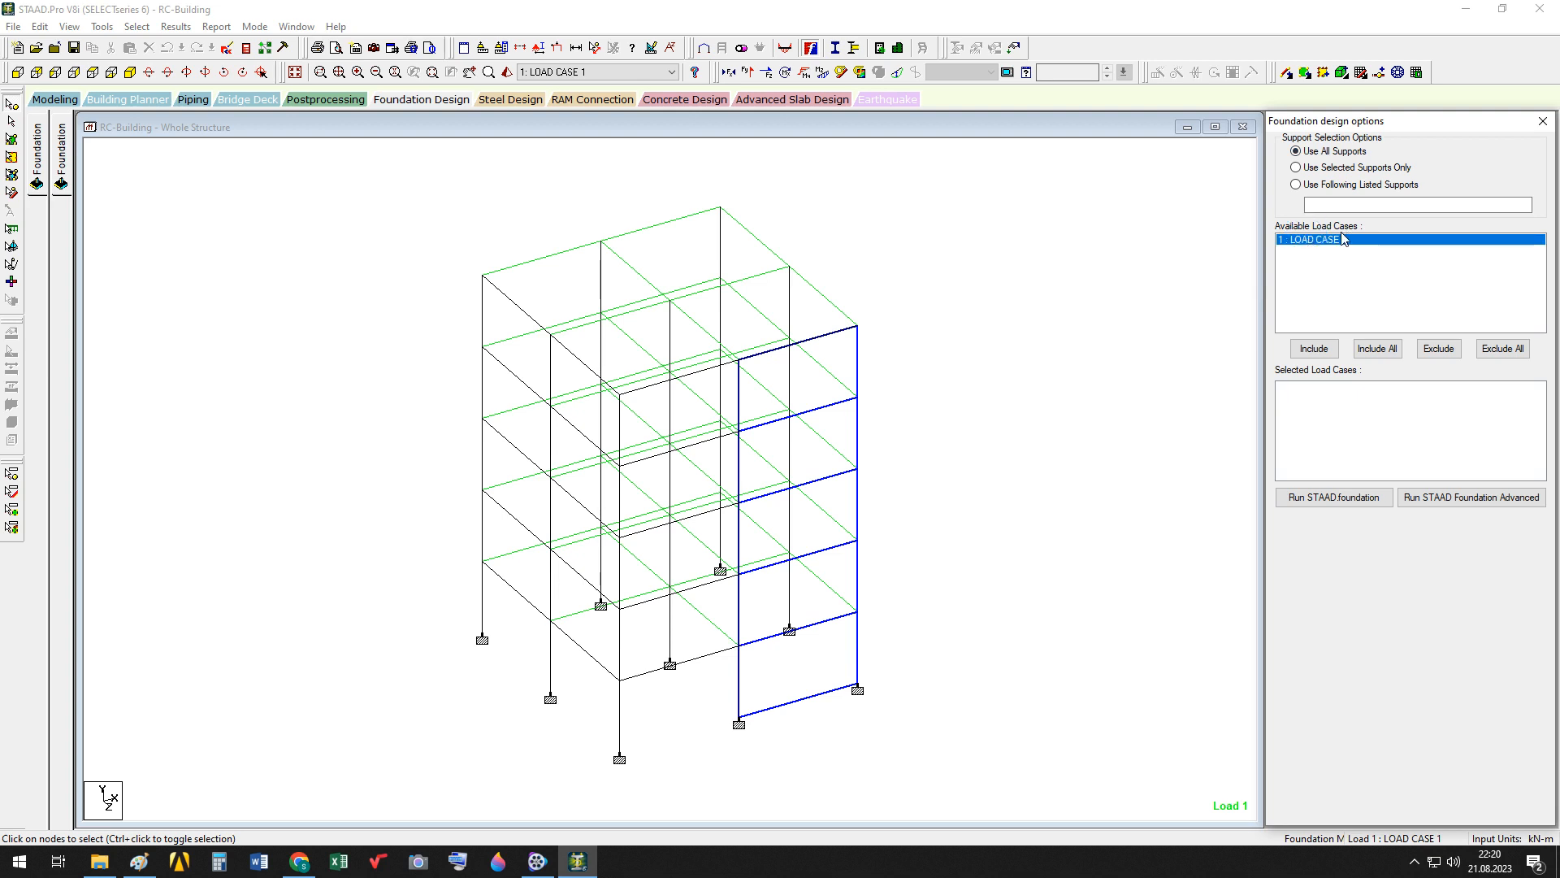
pyautogui.click(1387, 349)
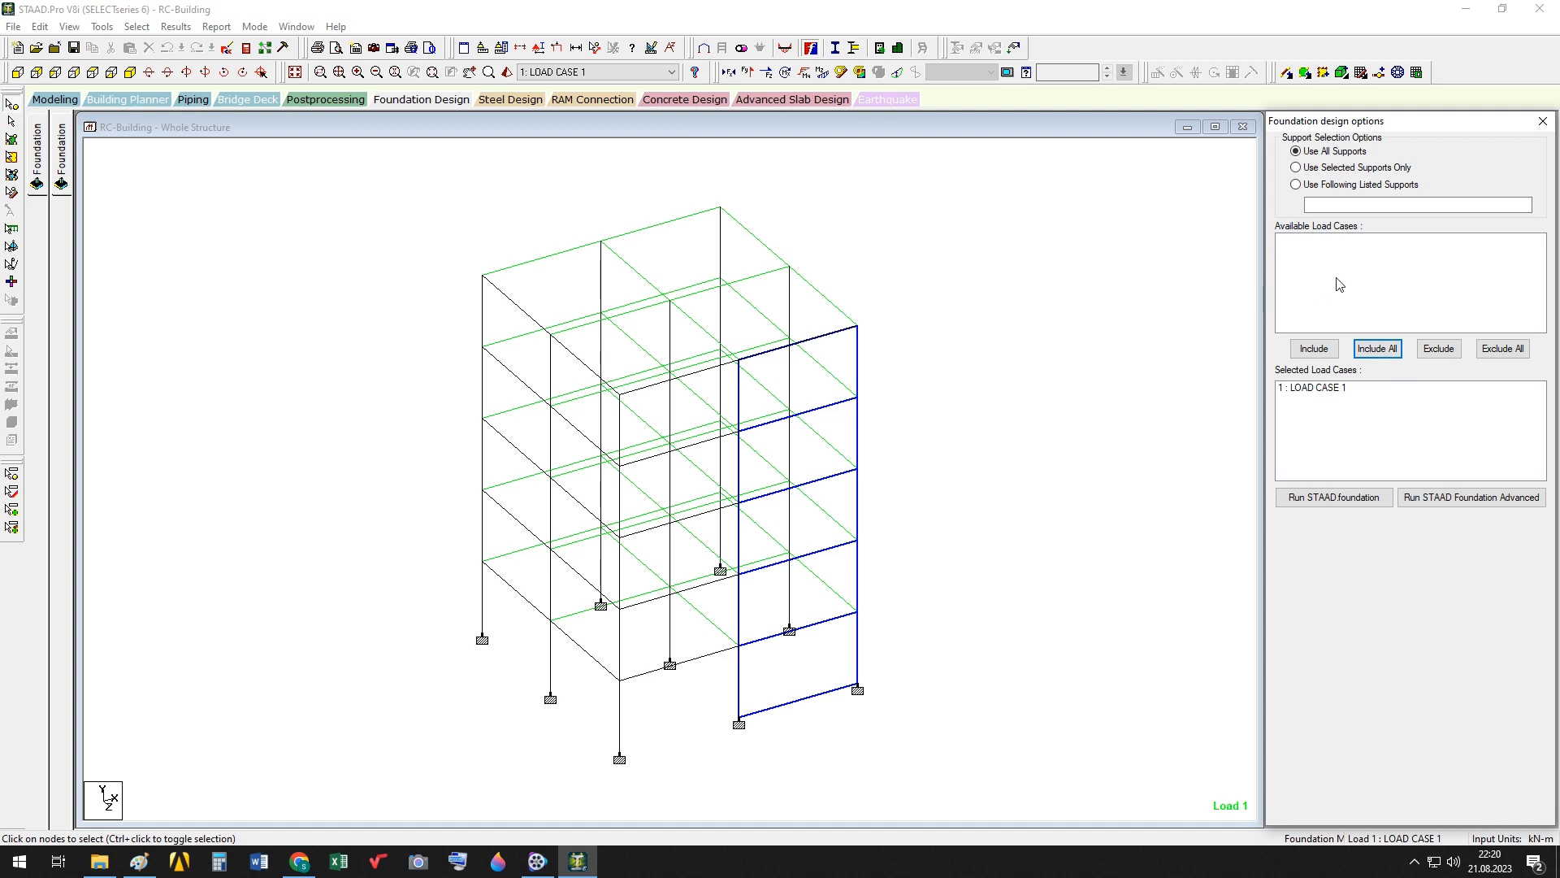
pyautogui.click(1329, 499)
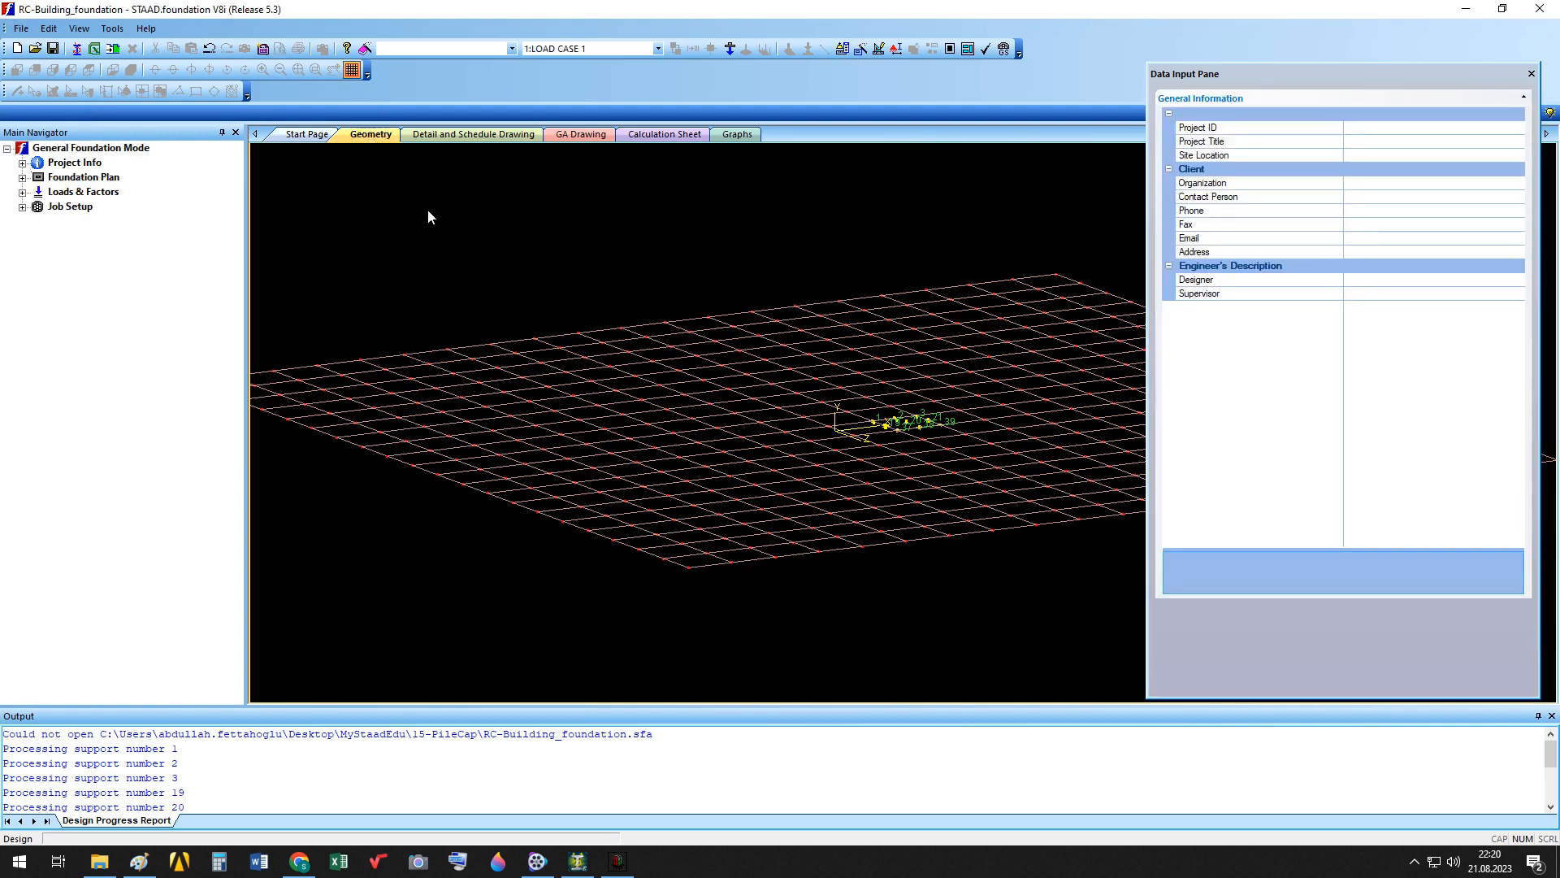
# Close the general information pane and open the load combination generator with the ASCE 7-05 table.
pyautogui.scroll(2, 934, 421)
pyautogui.scroll(5, 935, 419)
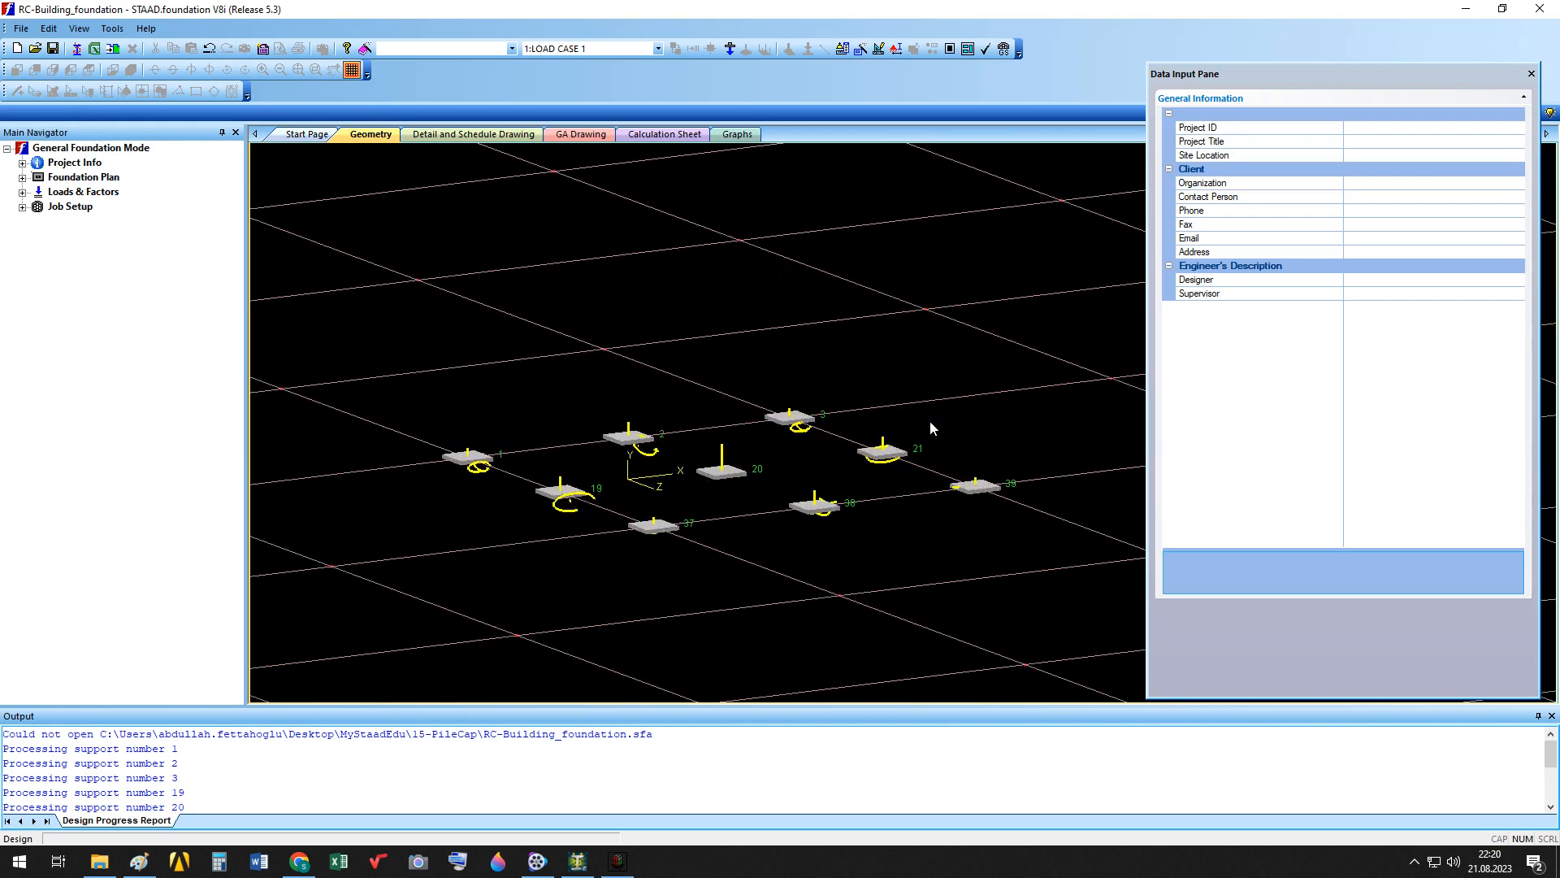
pyautogui.moveTo(863, 464); pyautogui.dragTo(866, 445, button='middle')
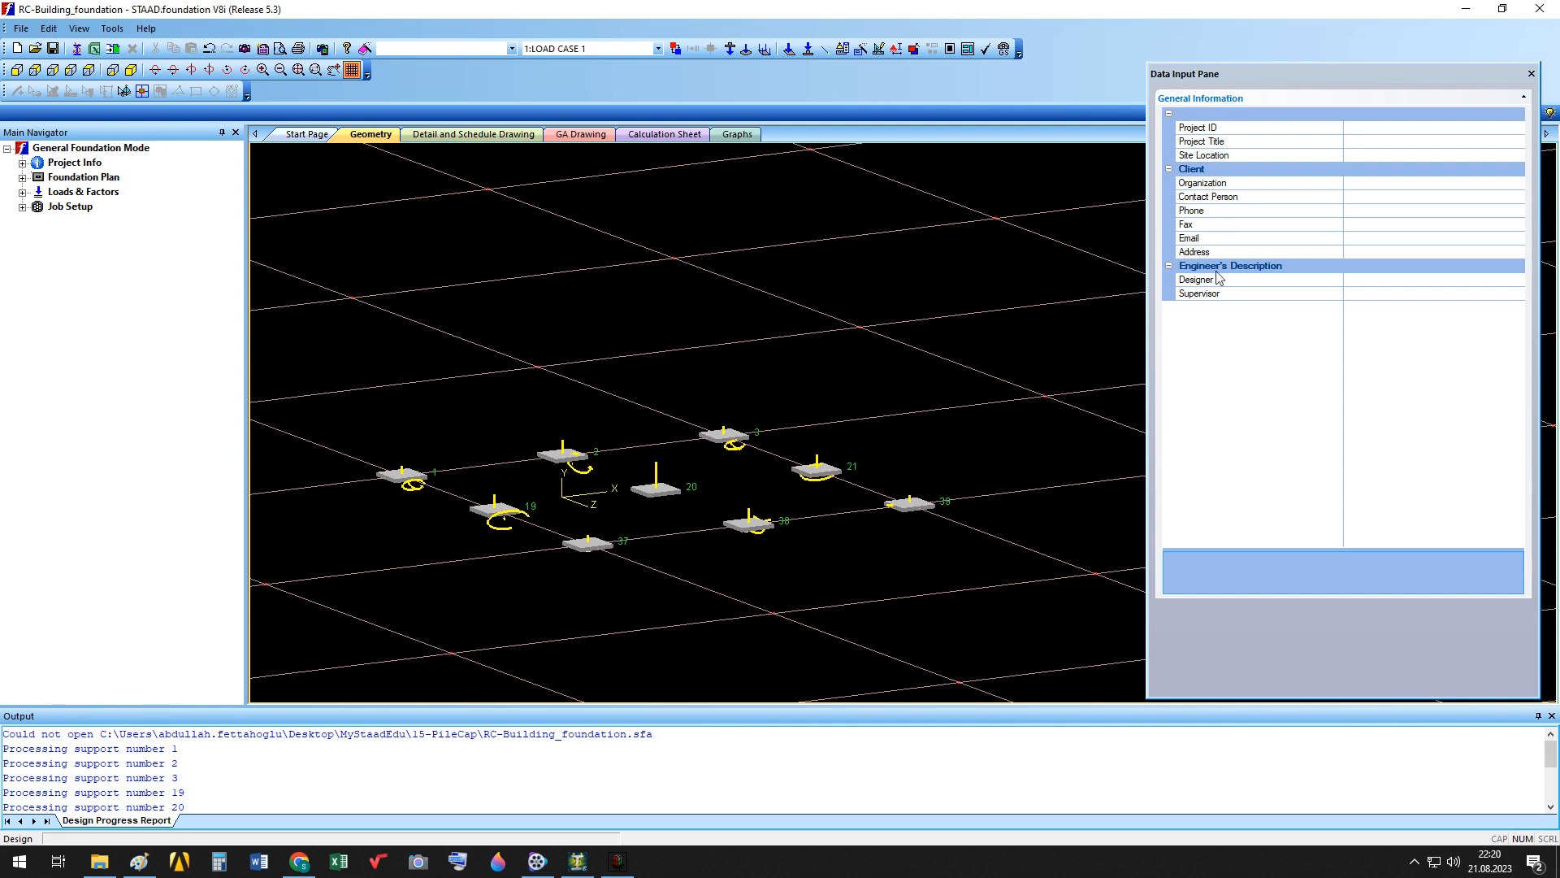
pyautogui.click(1531, 74)
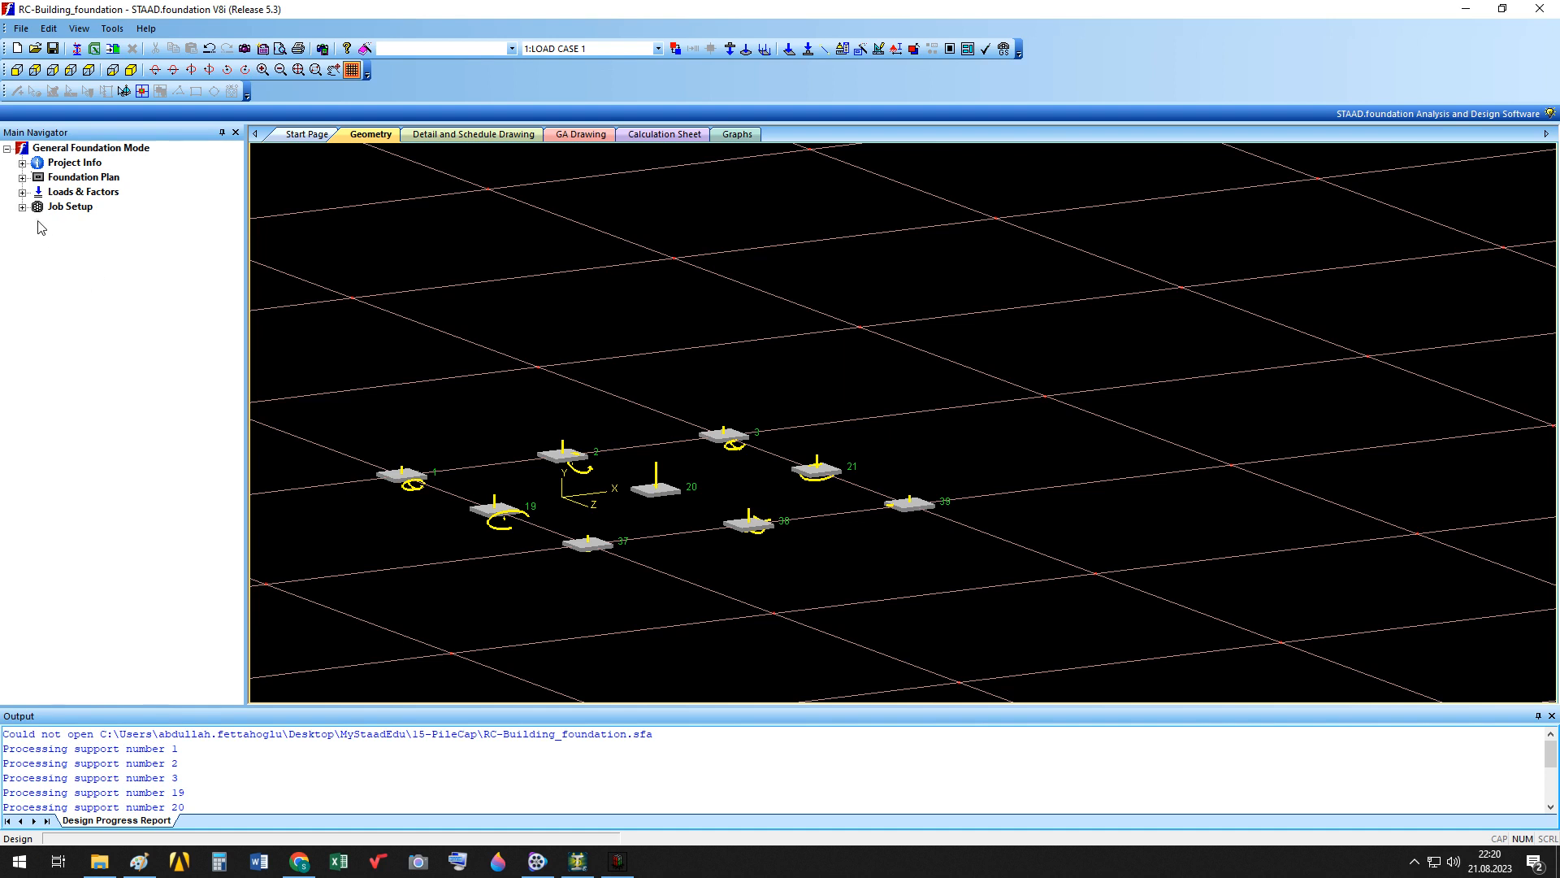
pyautogui.click(22, 193)
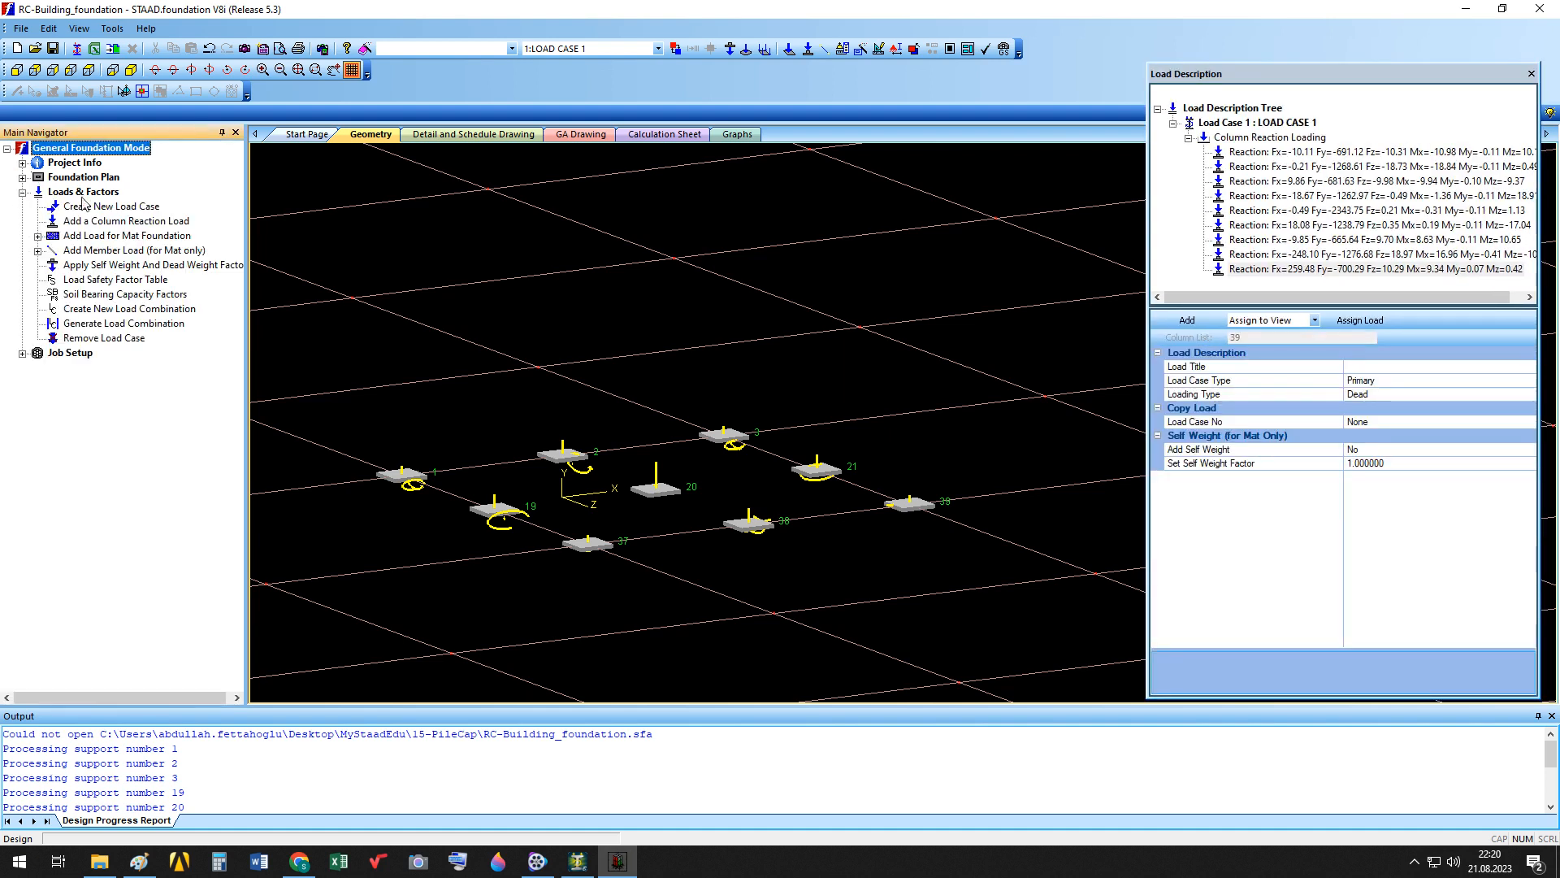
pyautogui.click(97, 329)
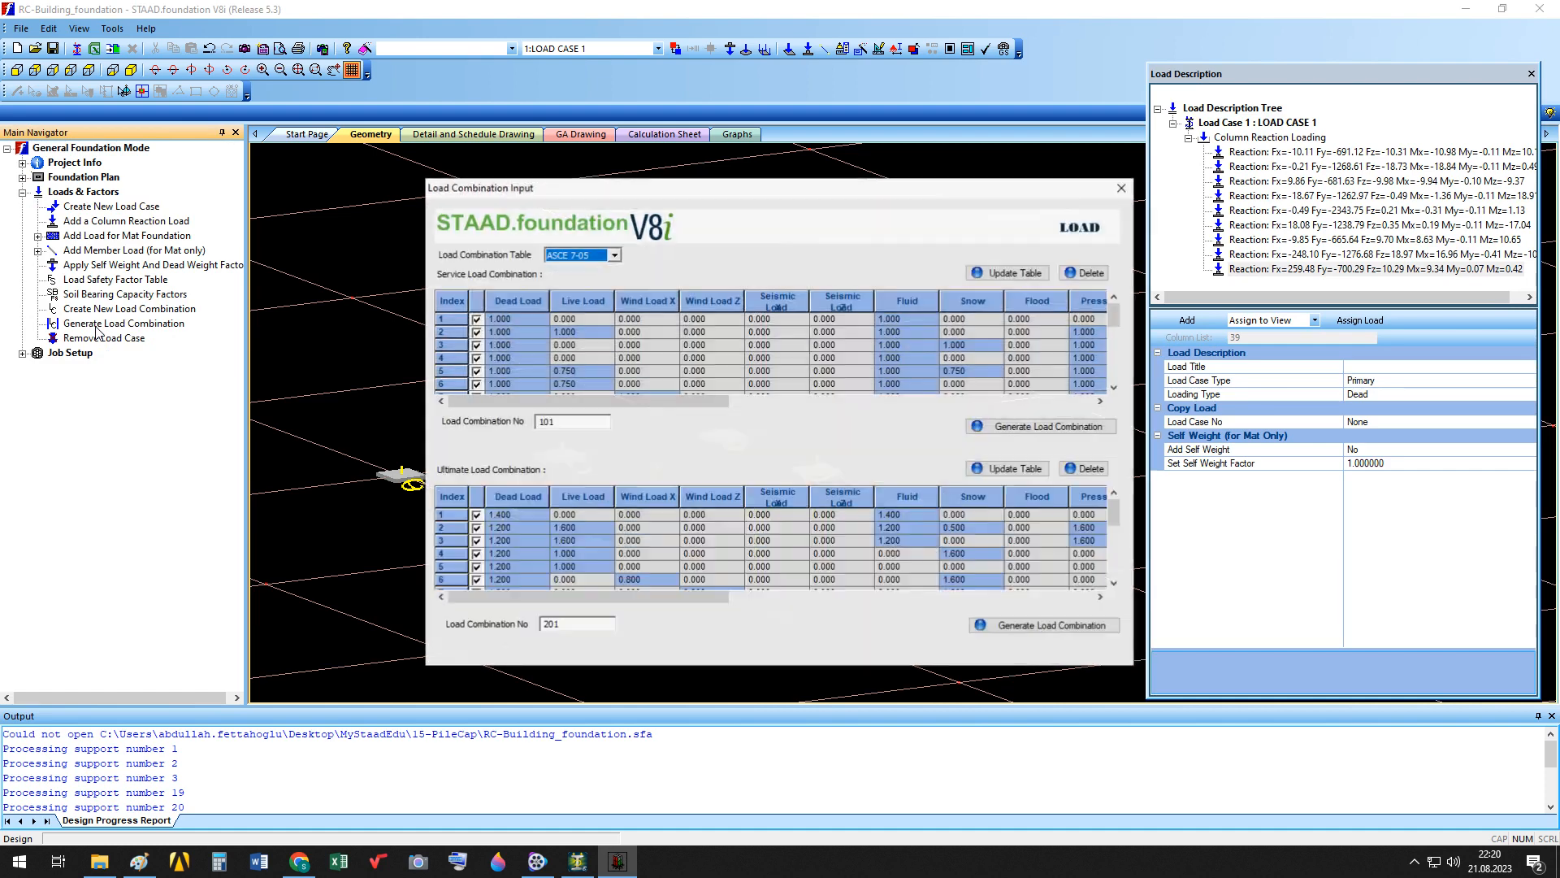
pyautogui.click(616, 256)
pyautogui.click(616, 257)
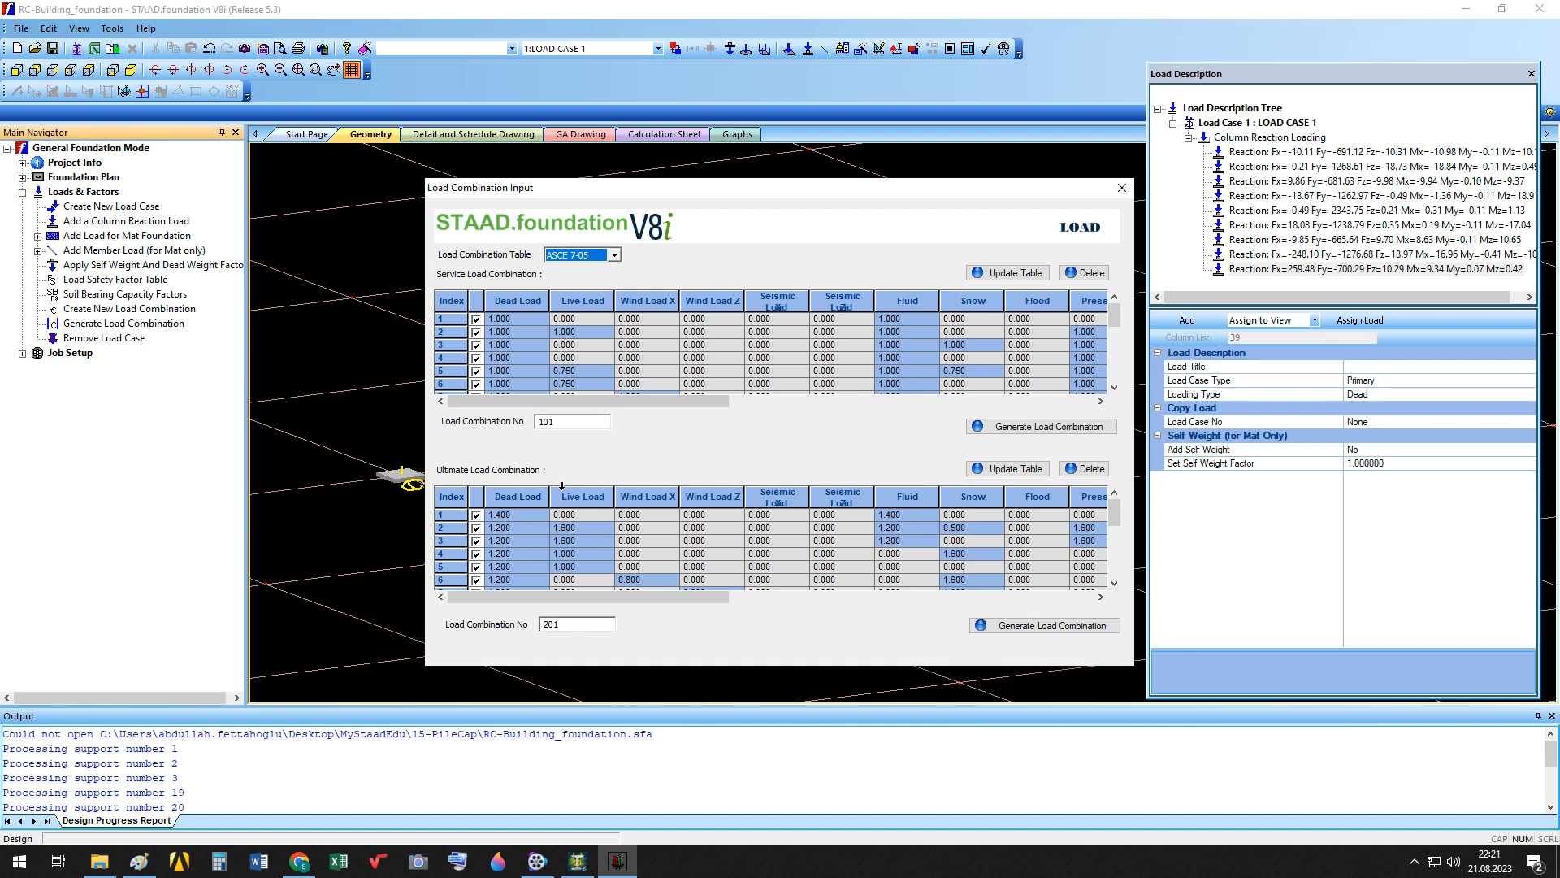
# Generate the service load combinations numbered from 101 and the ultimate ones from 201, and close the generator.
pyautogui.click(570, 422)
pyautogui.click(577, 623)
pyautogui.click(1027, 430)
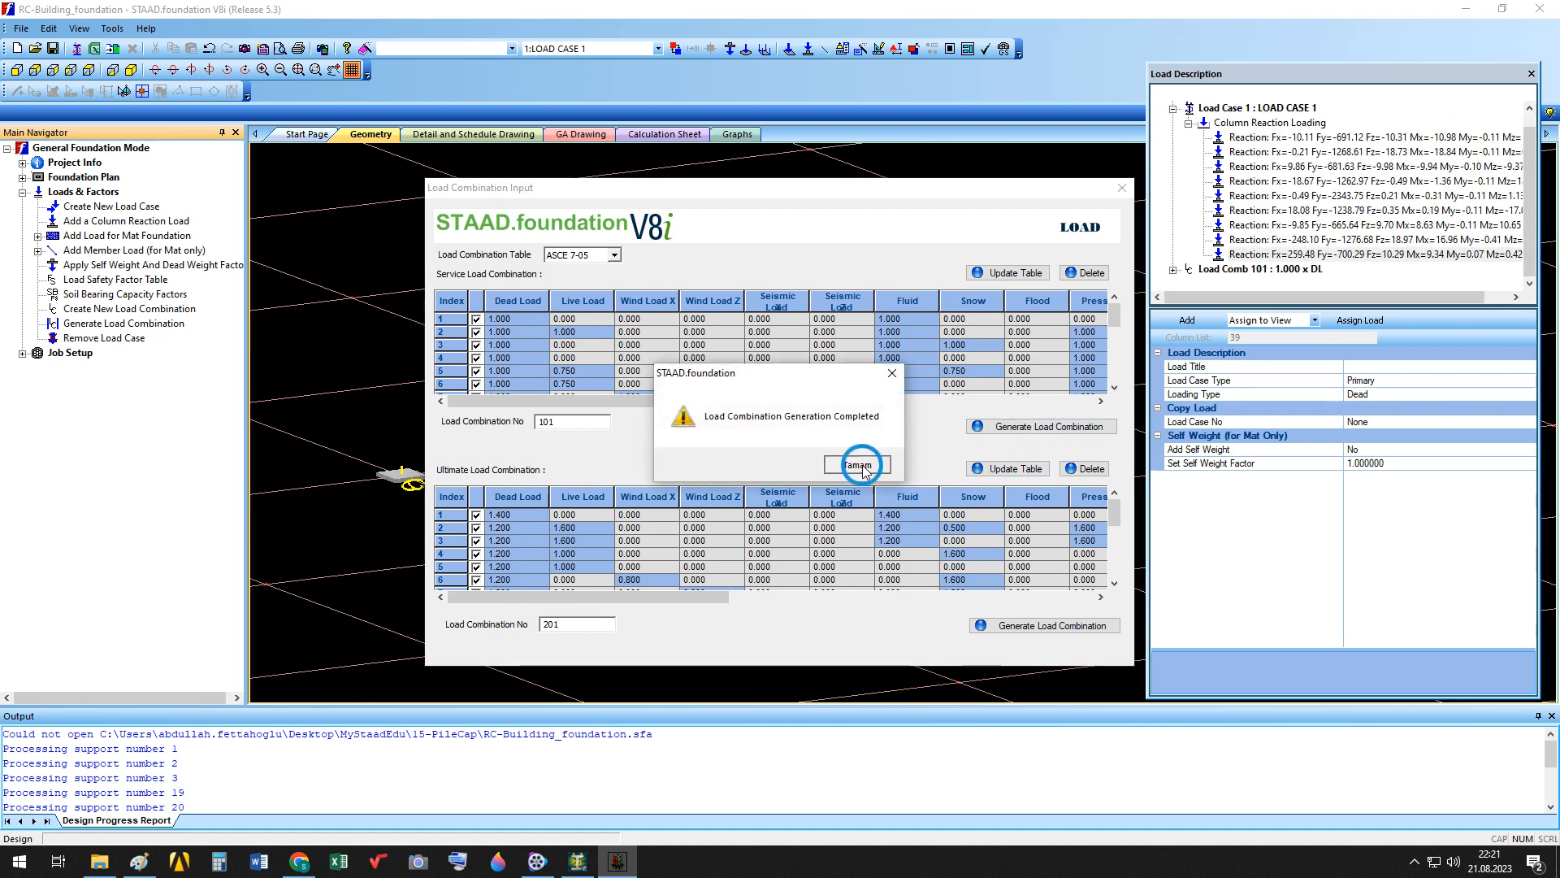
pyautogui.click(877, 470)
pyautogui.click(1049, 630)
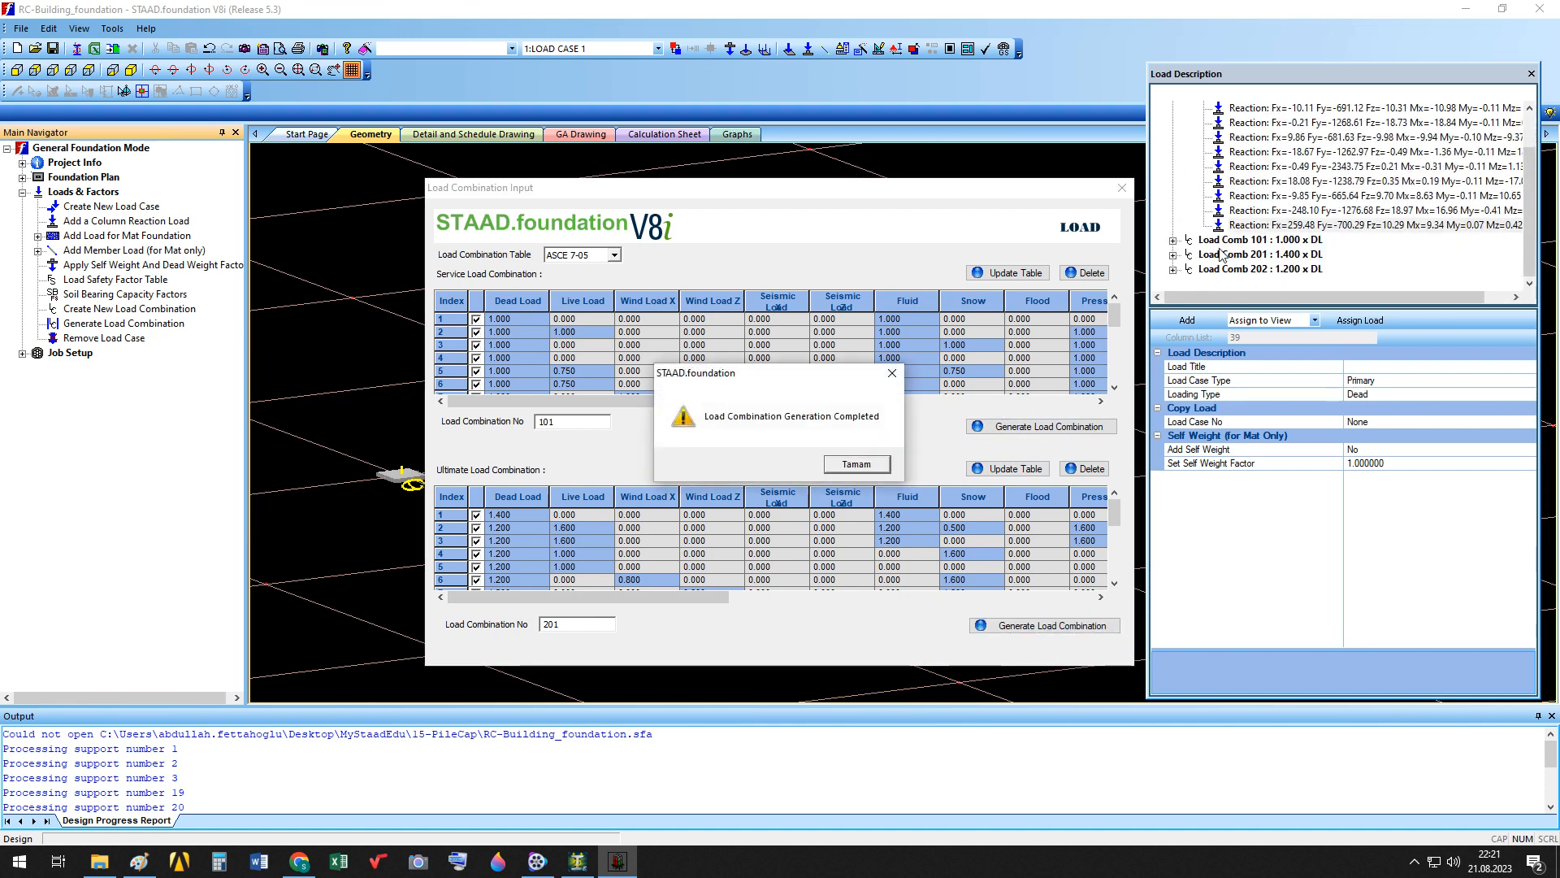
pyautogui.click(859, 469)
pyautogui.click(1122, 188)
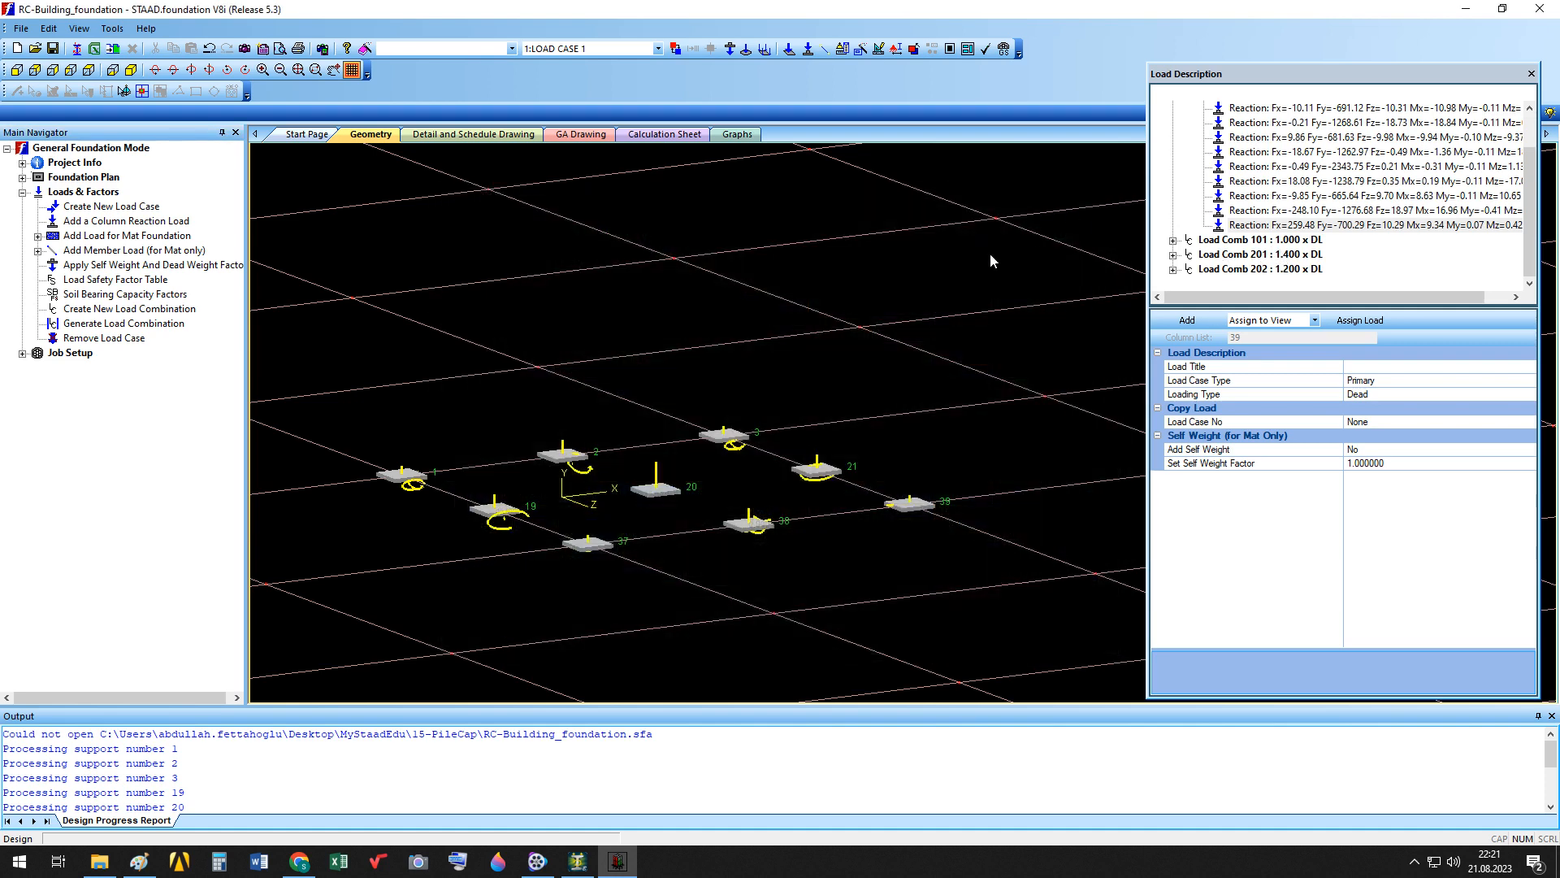
# Start a new foundation job named Pile Footing and set its job type to Pile Cap.
pyautogui.click(22, 354)
pyautogui.click(100, 368)
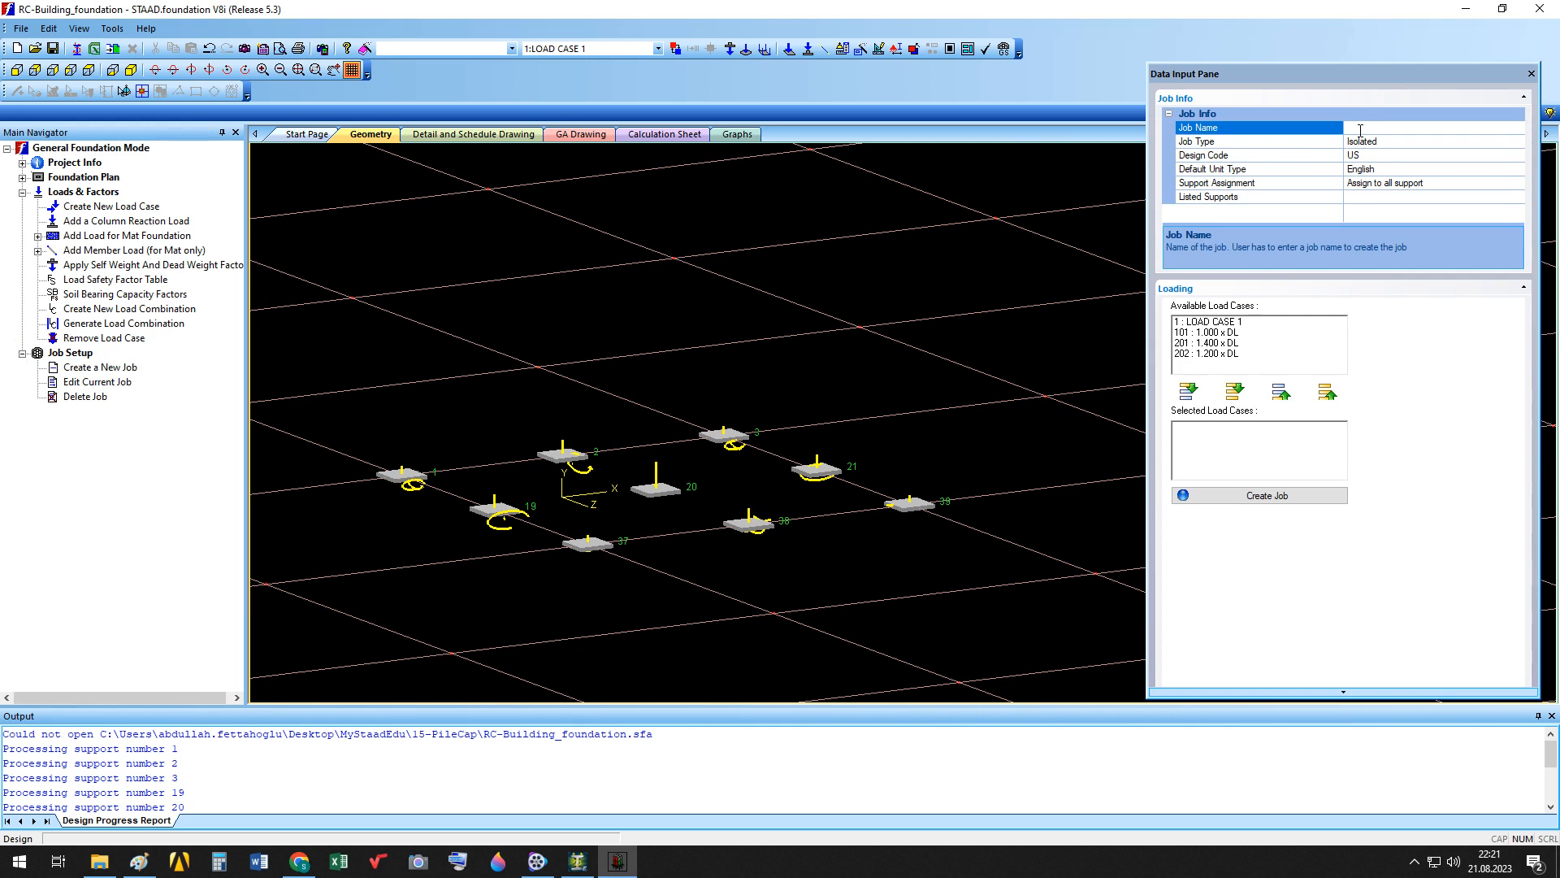
pyautogui.write('Pile')
pyautogui.write('Footing')
pyautogui.click(1434, 154)
pyautogui.click(1424, 143)
pyautogui.click(1520, 142)
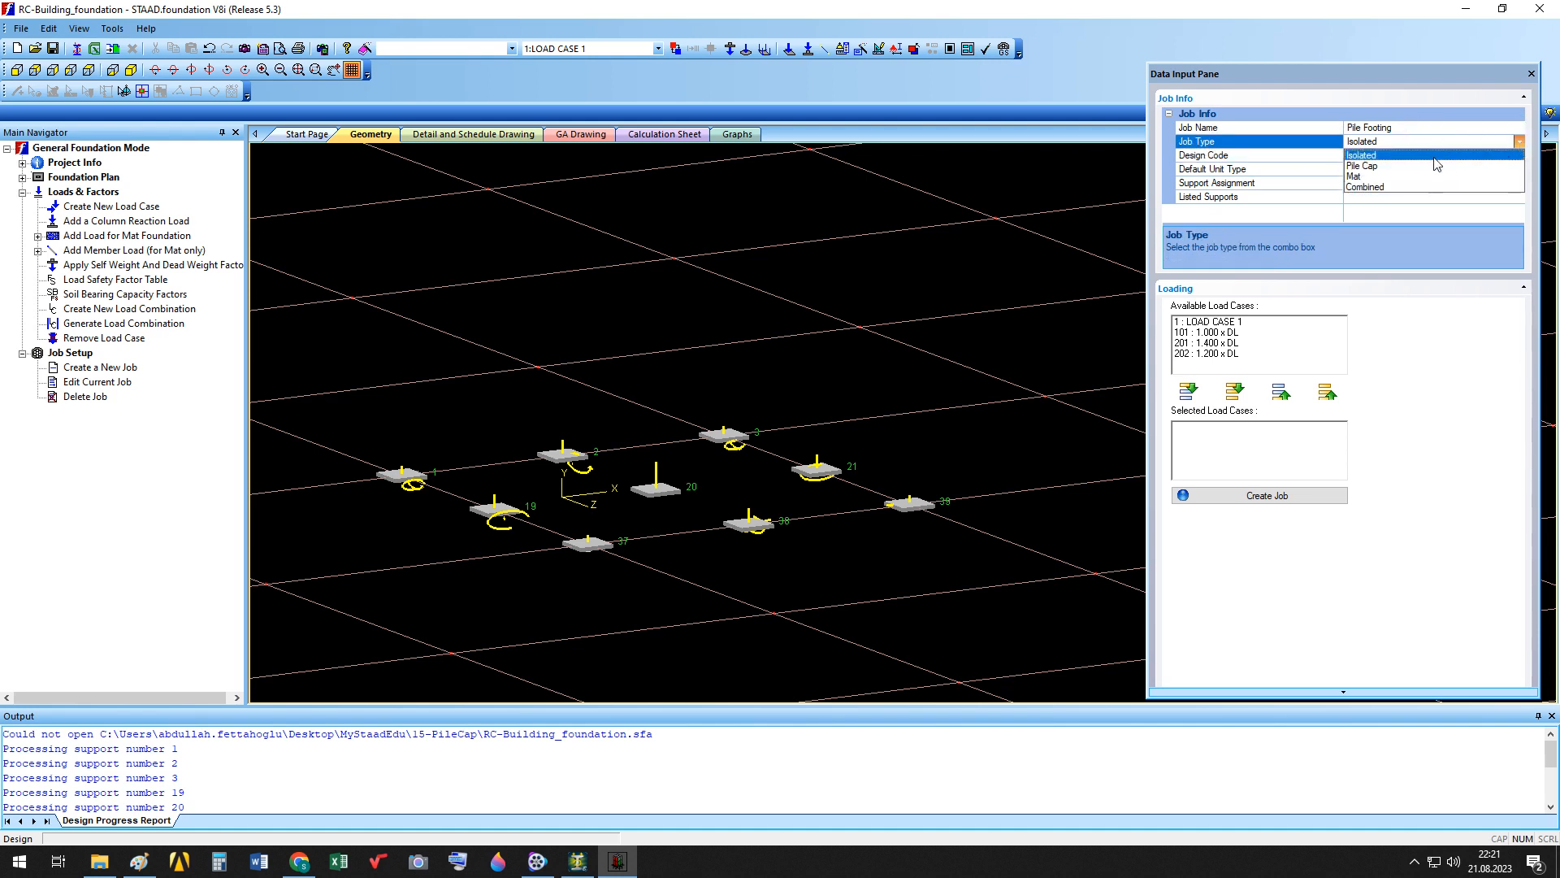
pyautogui.click(1415, 167)
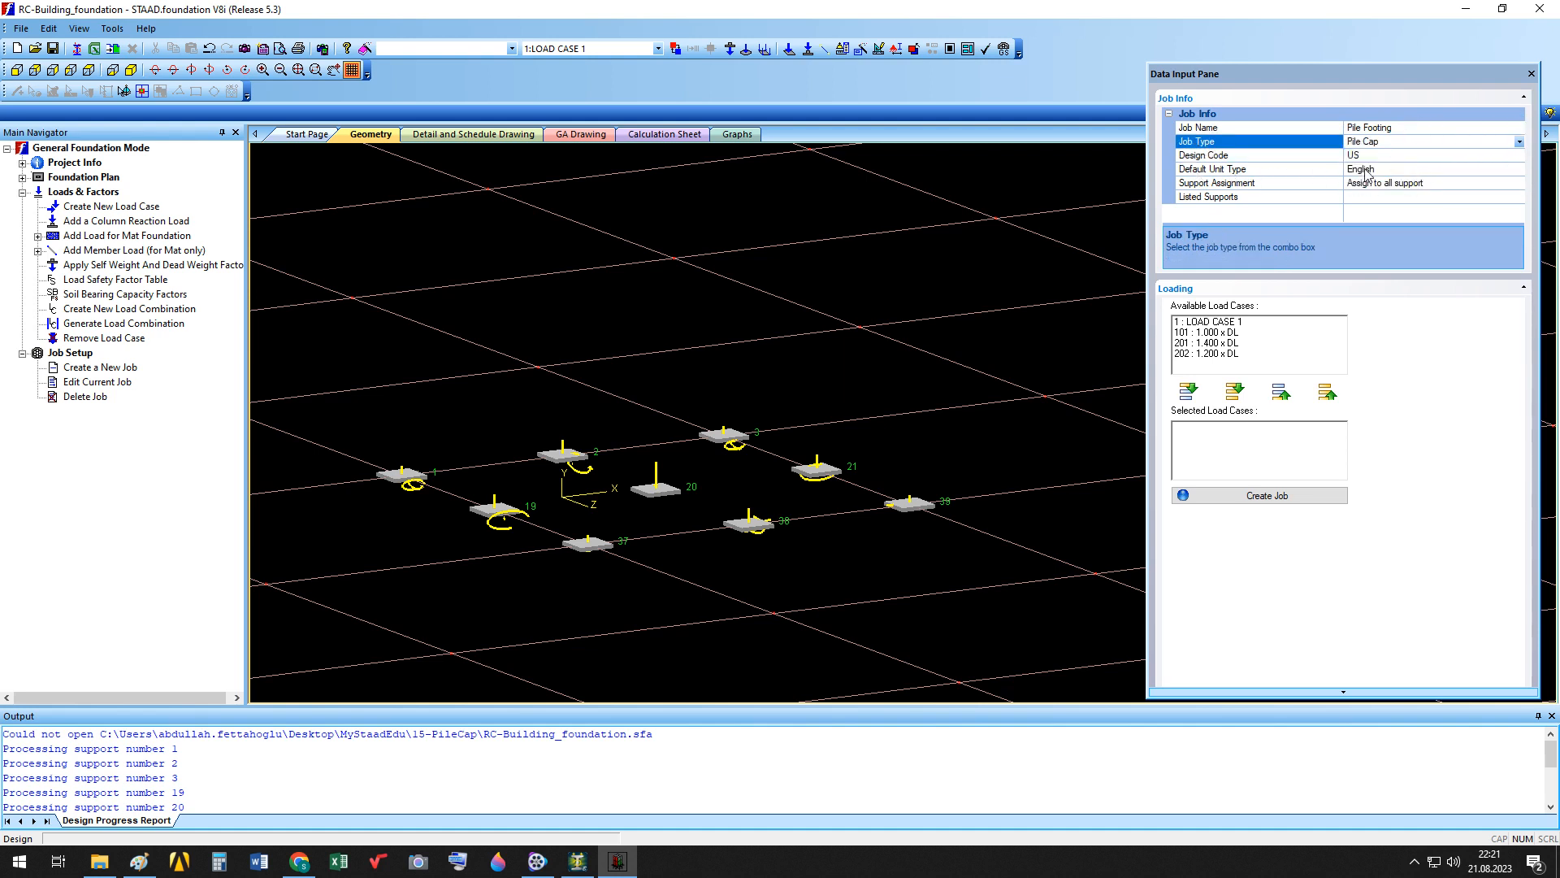
# Set the job's default units to SI, include load combinations 101, 201 and 202, and create the job.
pyautogui.click(1384, 168)
pyautogui.click(1519, 169)
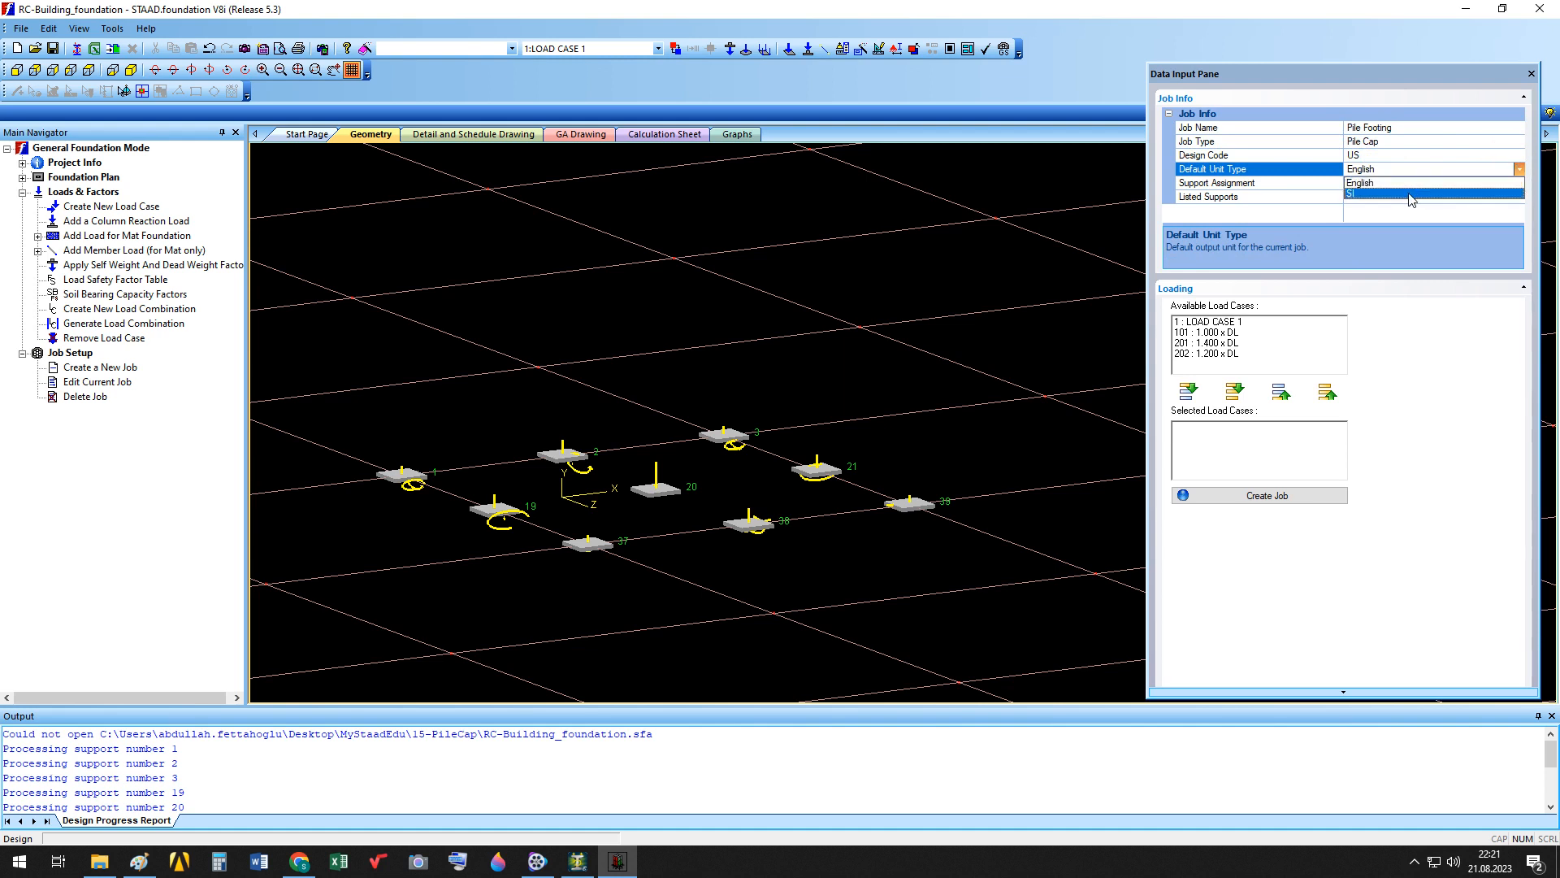
pyautogui.click(1414, 197)
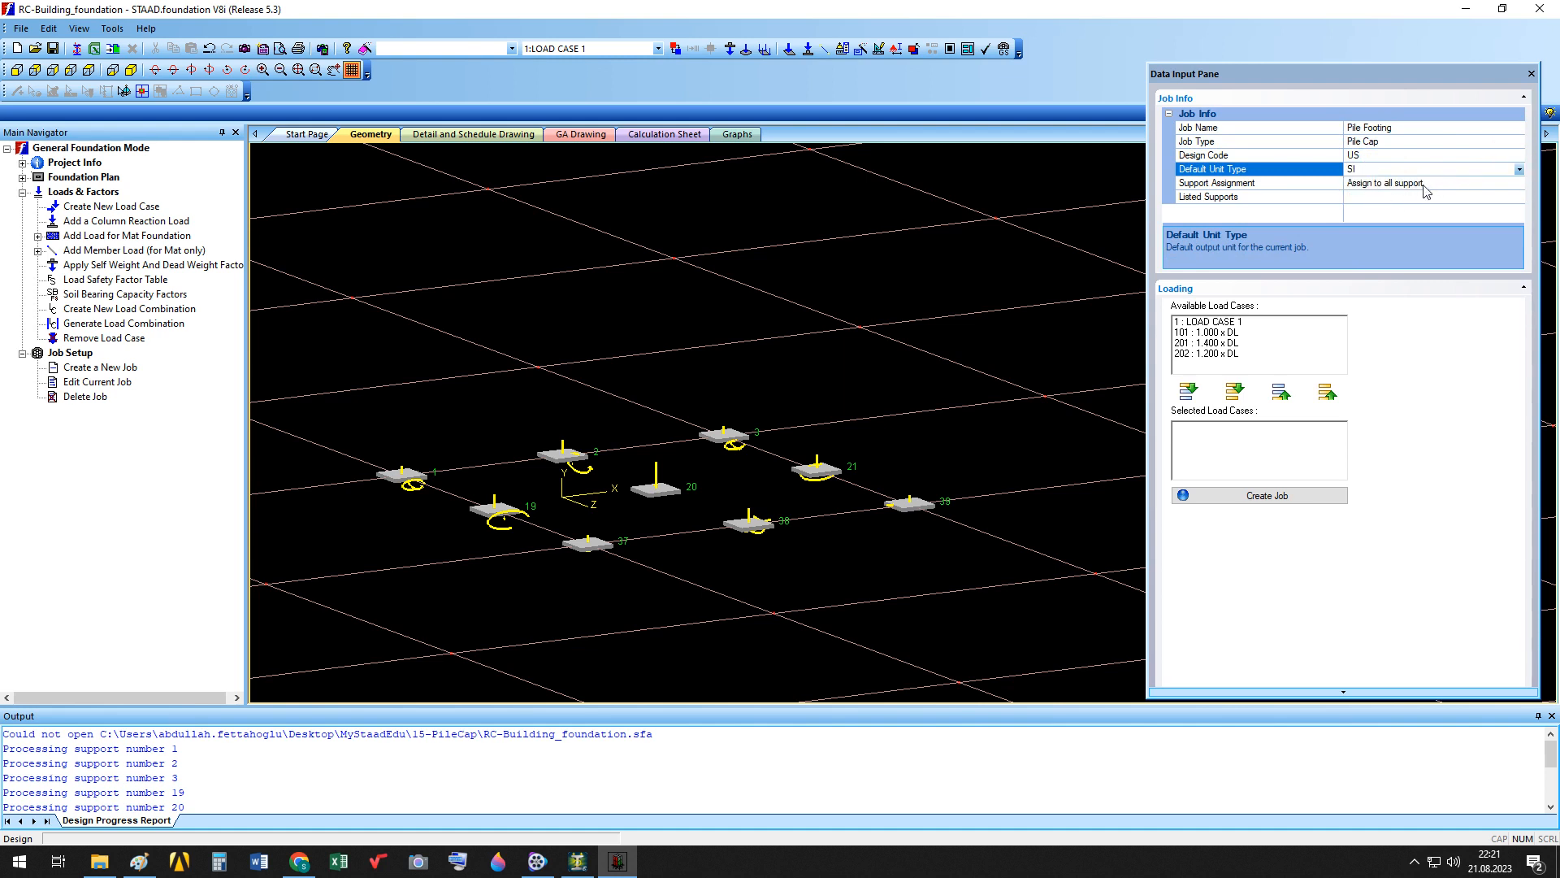
pyautogui.click(1189, 336)
pyautogui.moveTo(1190, 340); pyautogui.dragTo(1197, 367)
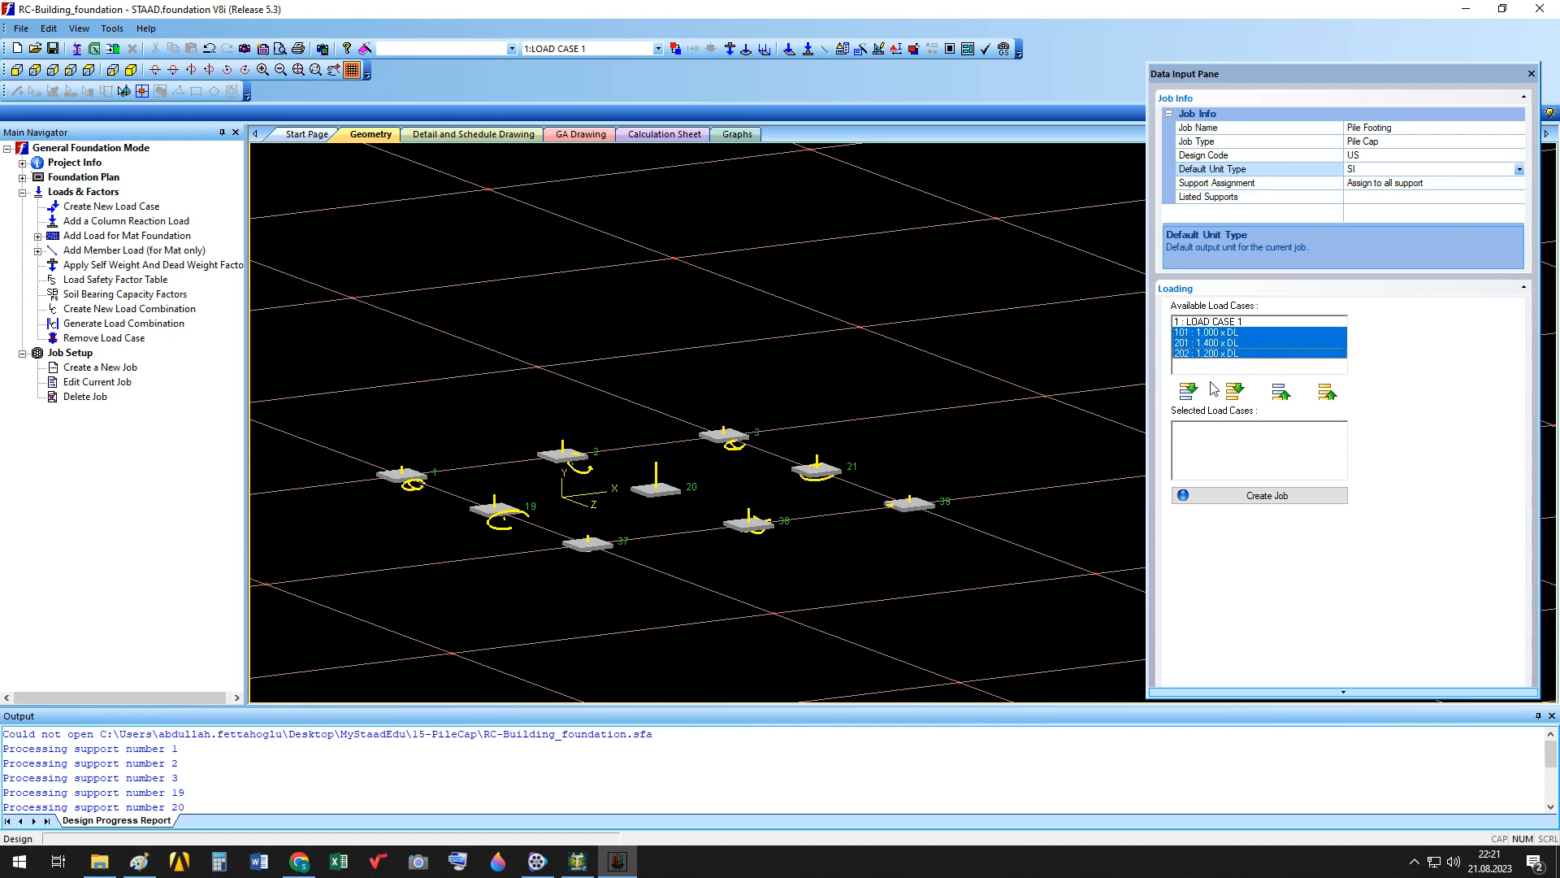
pyautogui.click(1188, 391)
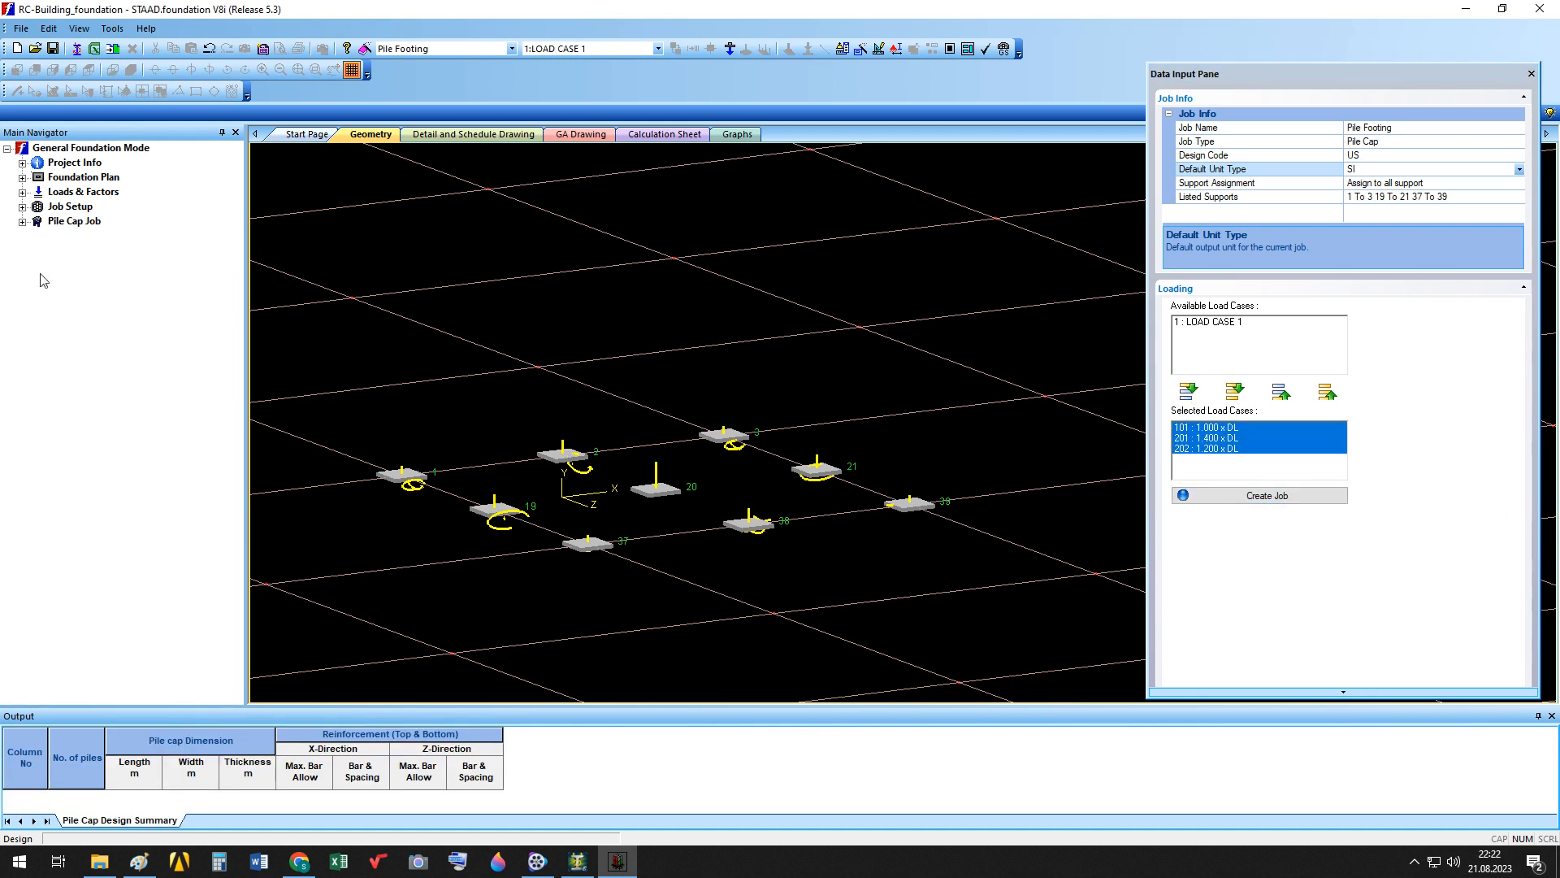
# Open the pile cap job's design parameters at the concrete strength, and switch to Paint.
pyautogui.click(23, 222)
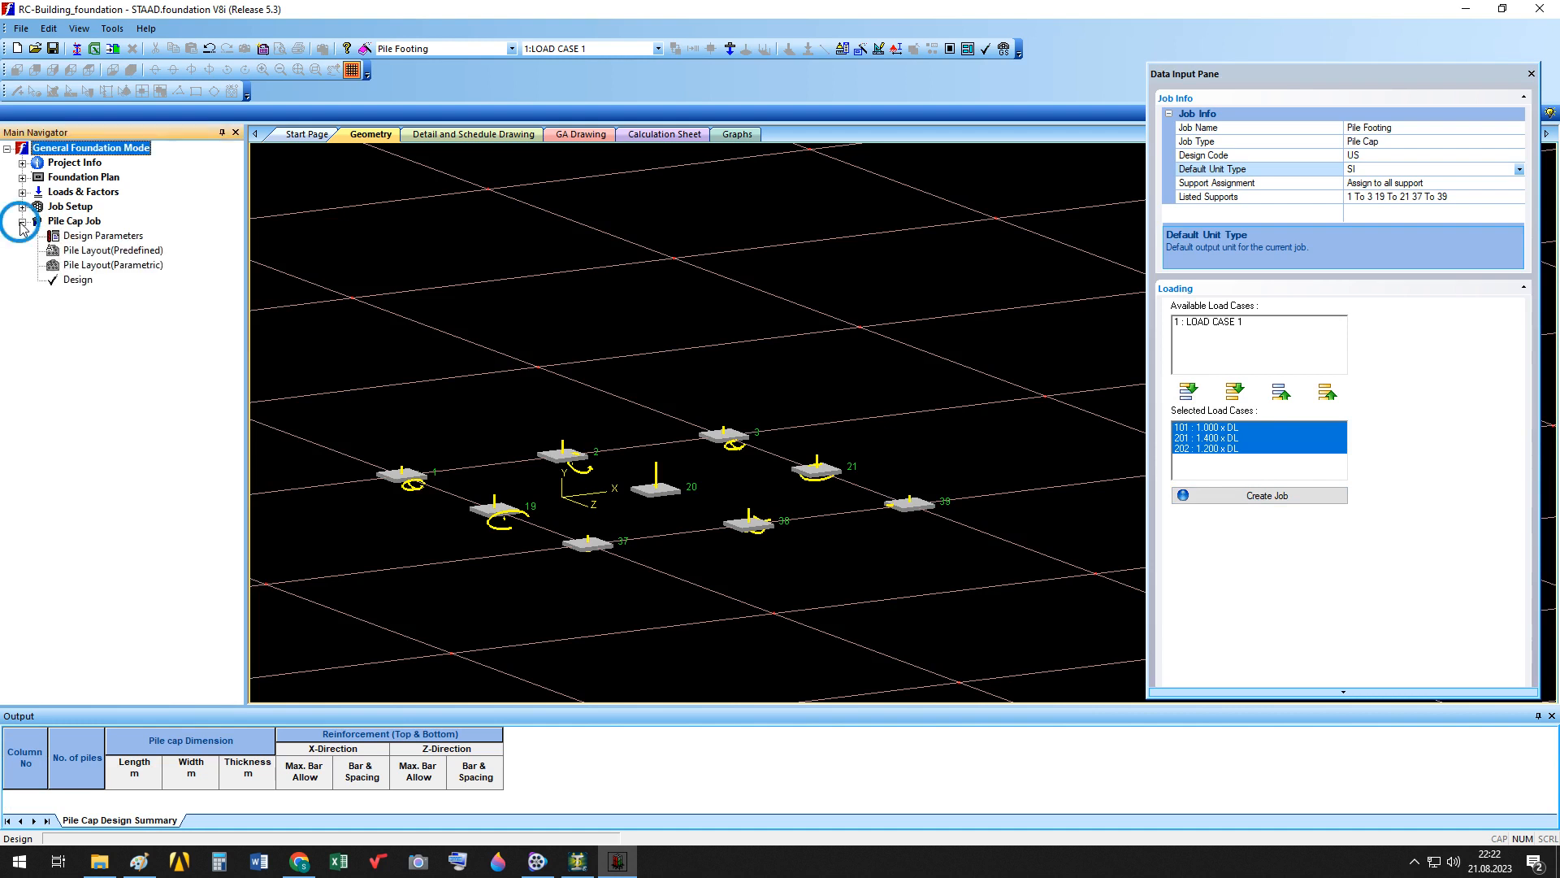
pyautogui.click(114, 238)
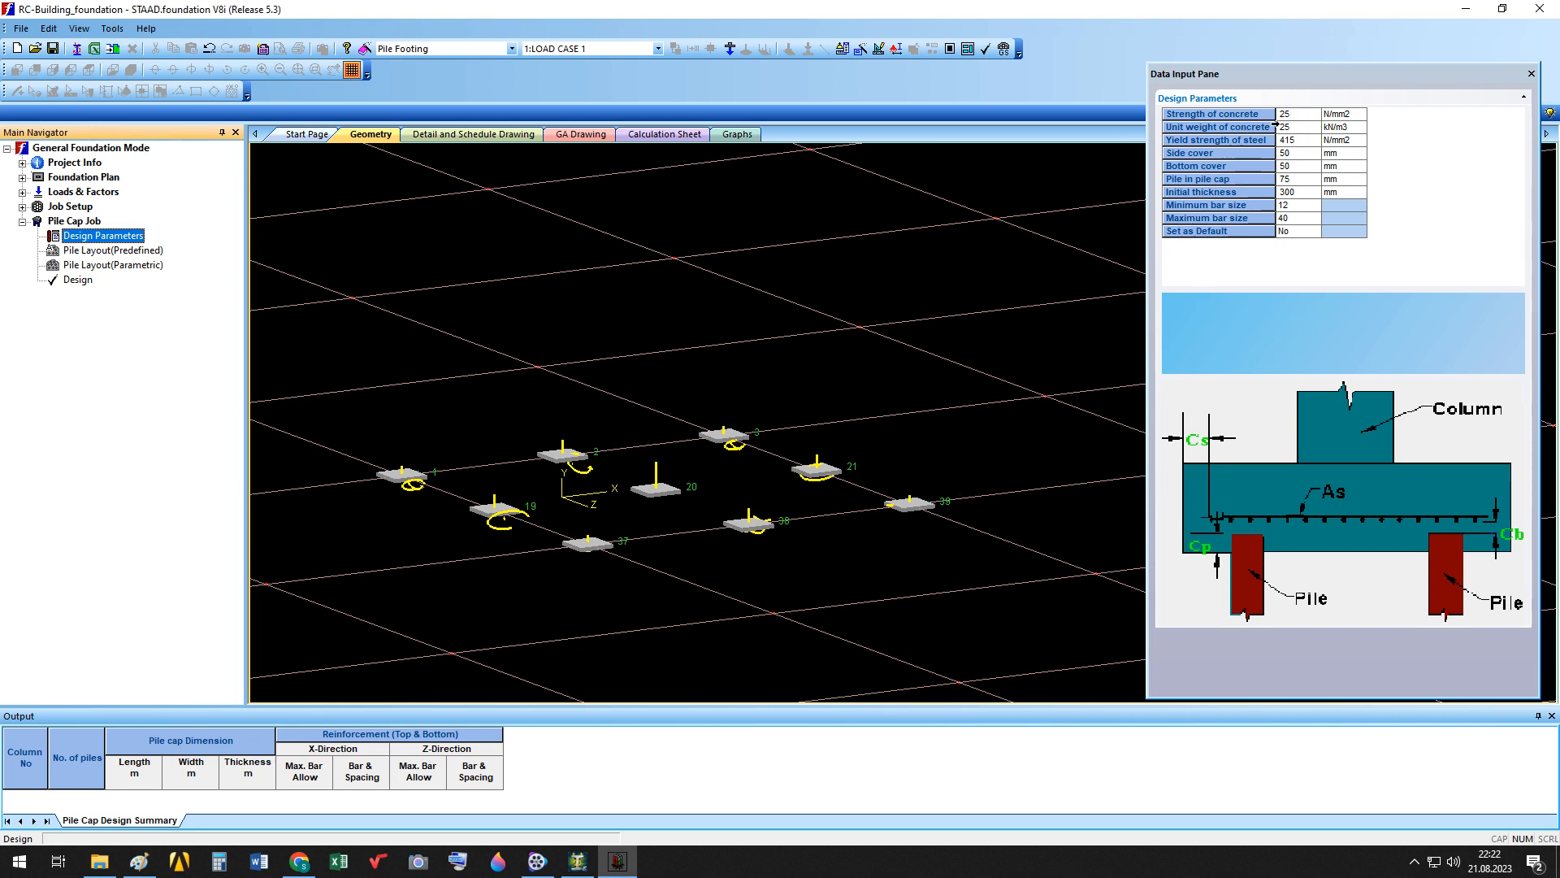
pyautogui.click(1293, 116)
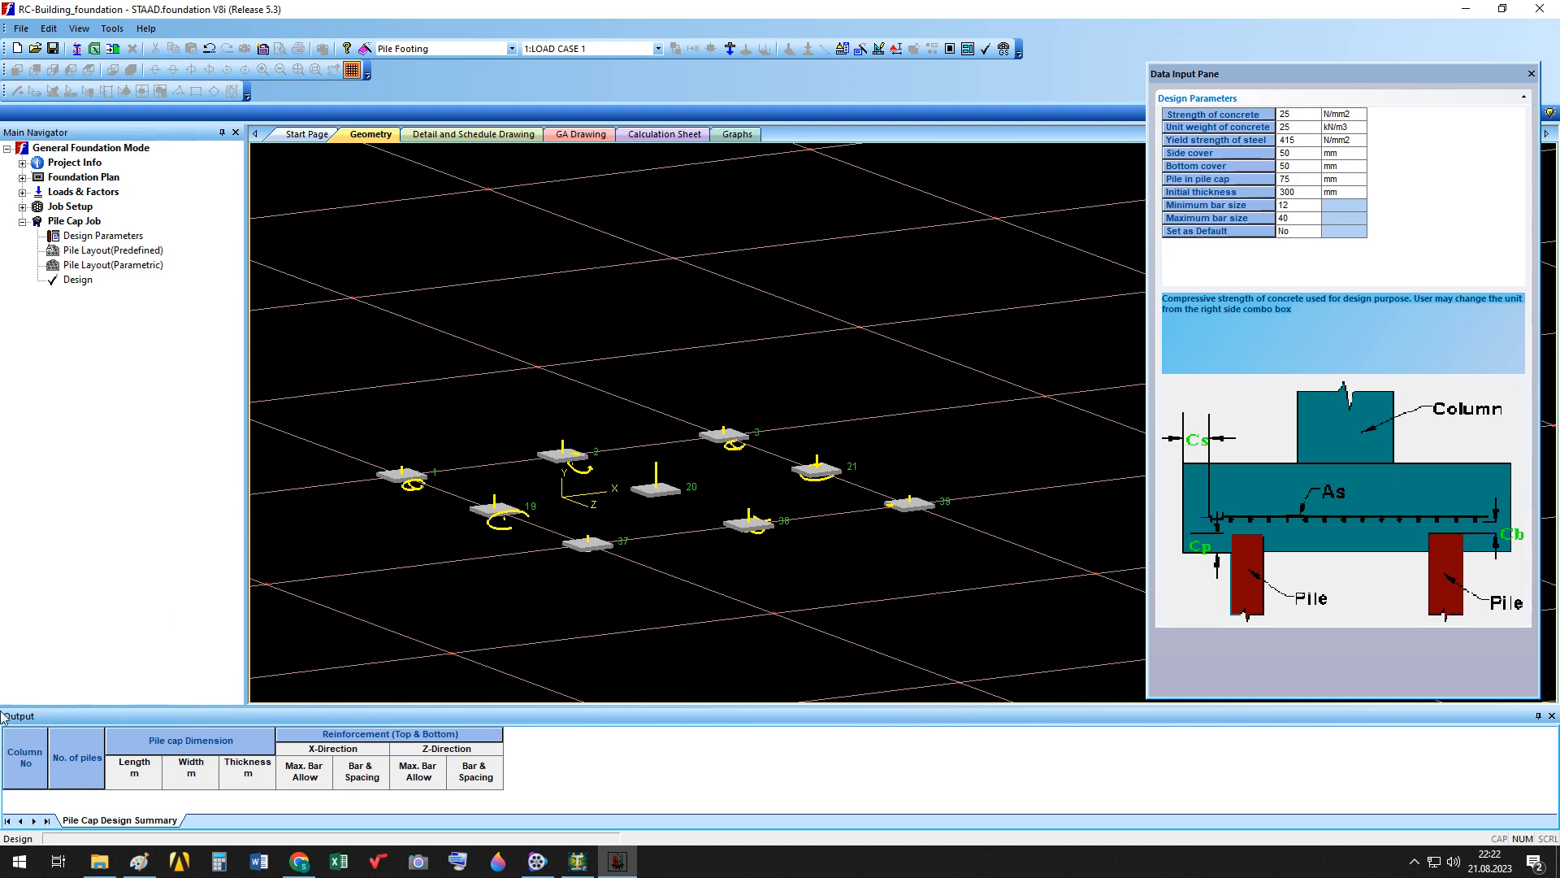
pyautogui.click(139, 861)
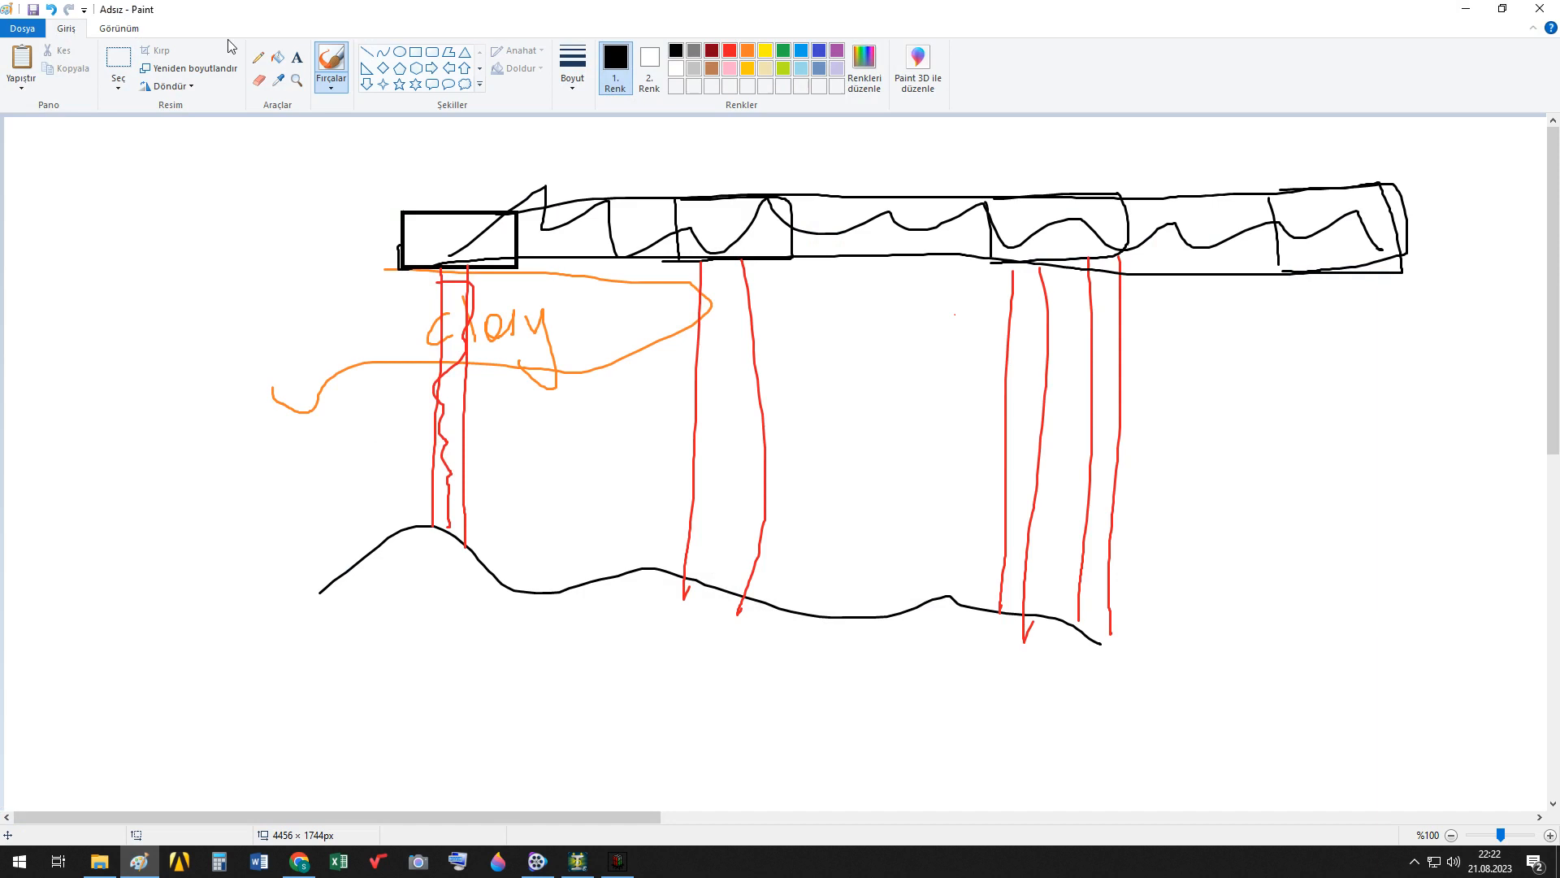
pyautogui.click(23, 28)
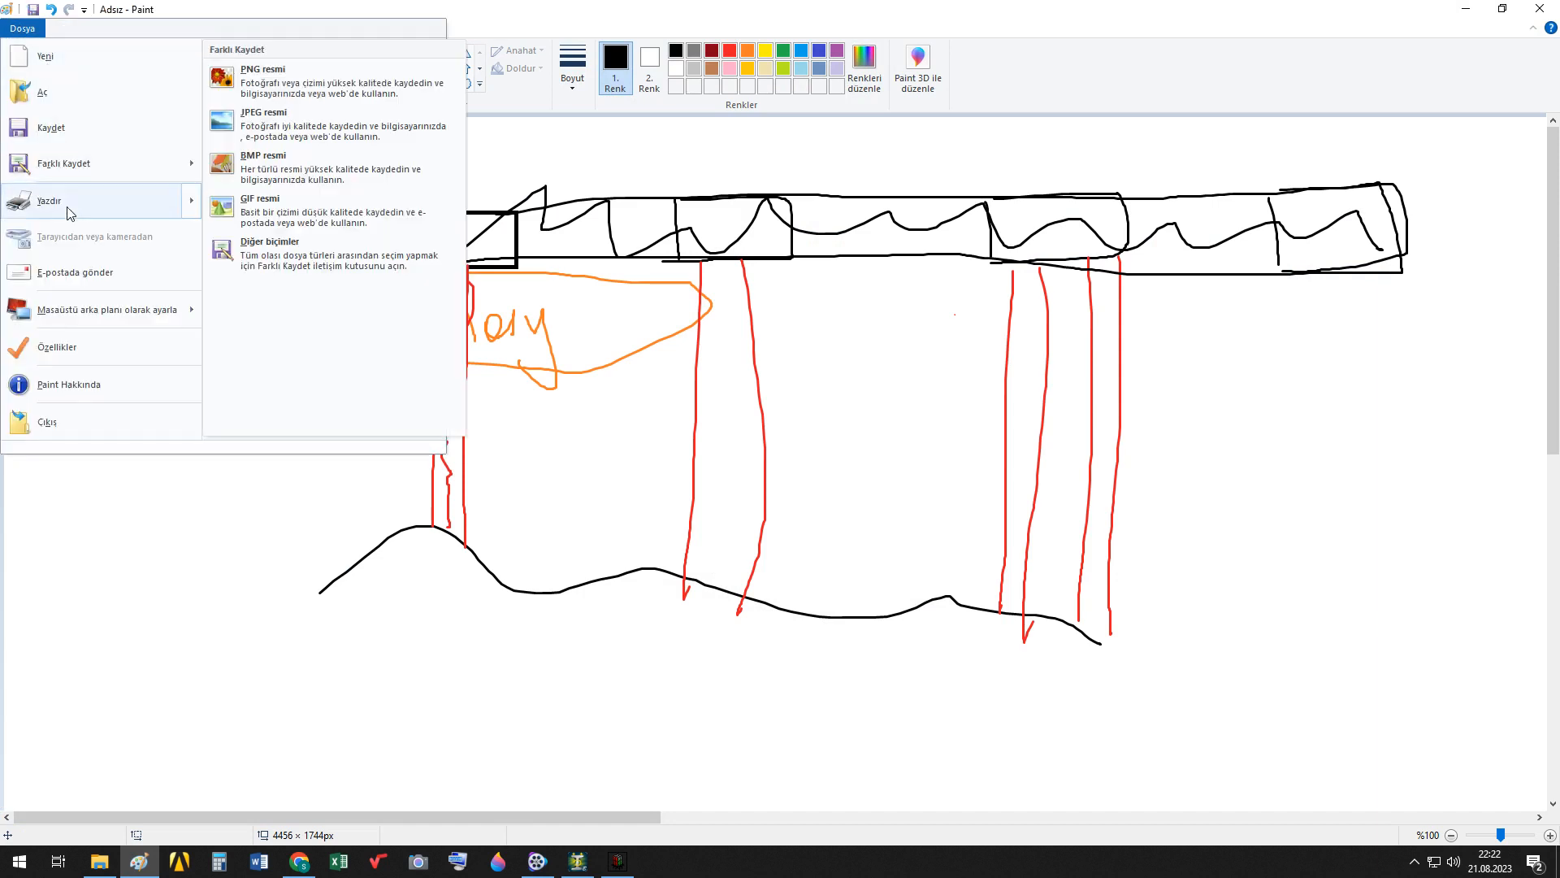
pyautogui.click(96, 91)
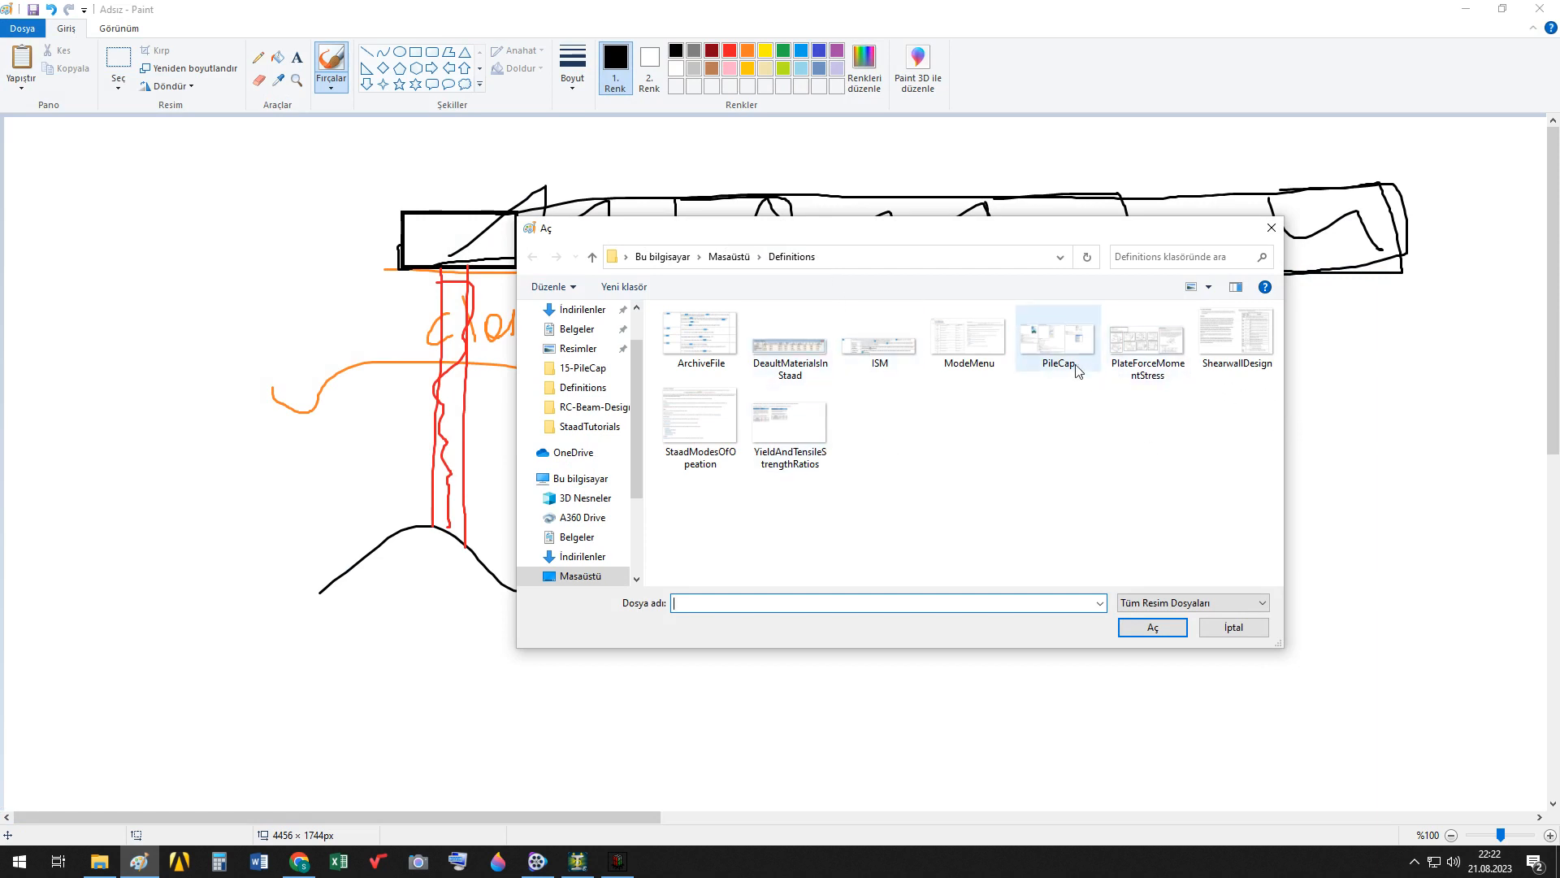
pyautogui.doubleClick(1058, 350)
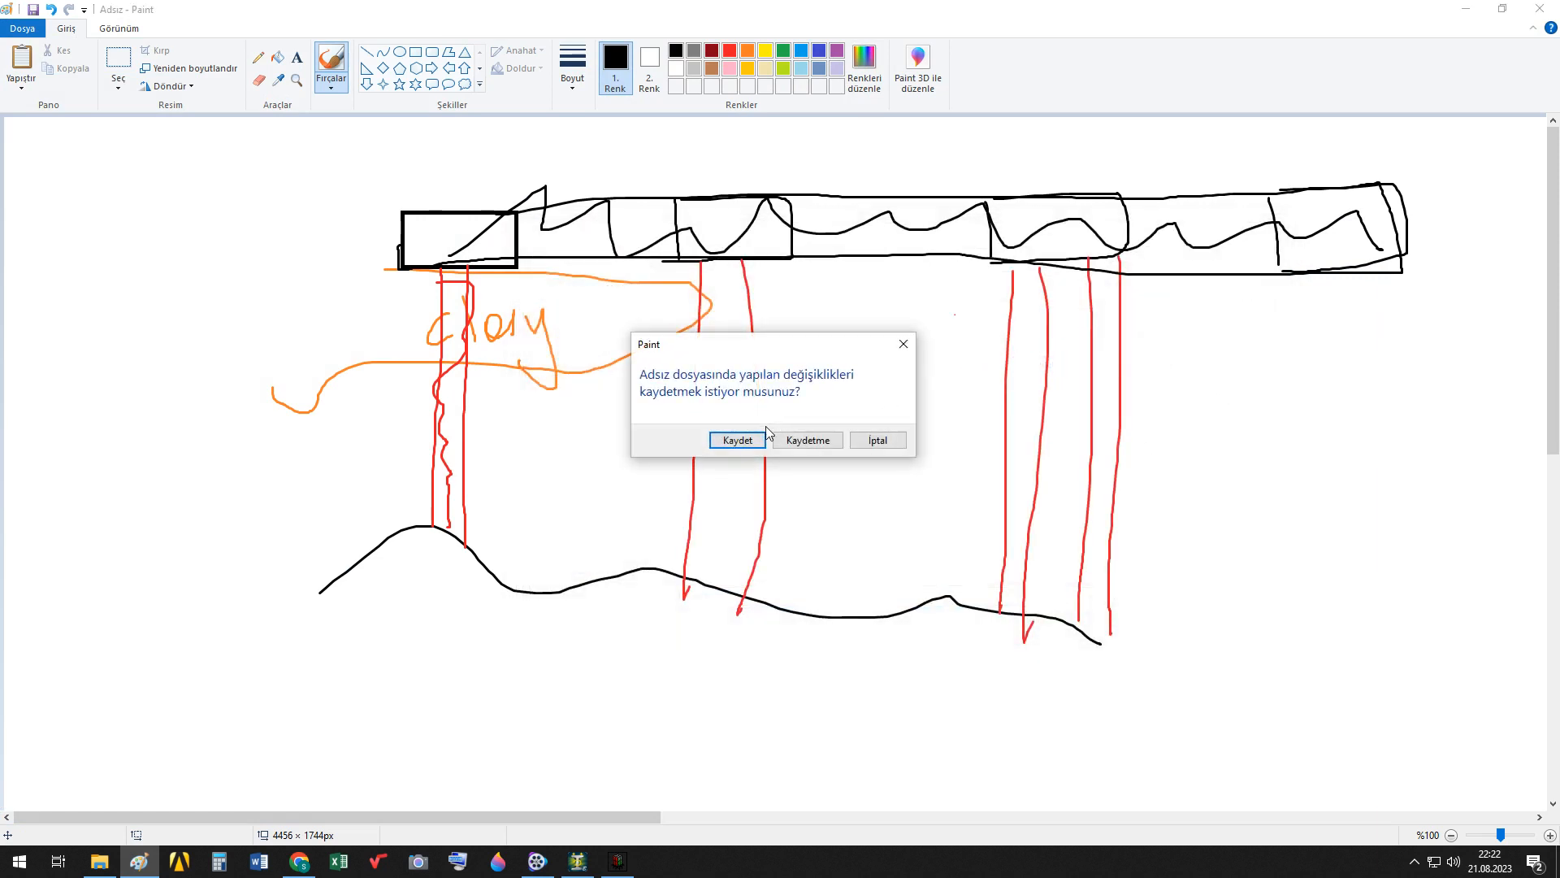
pyautogui.click(735, 442)
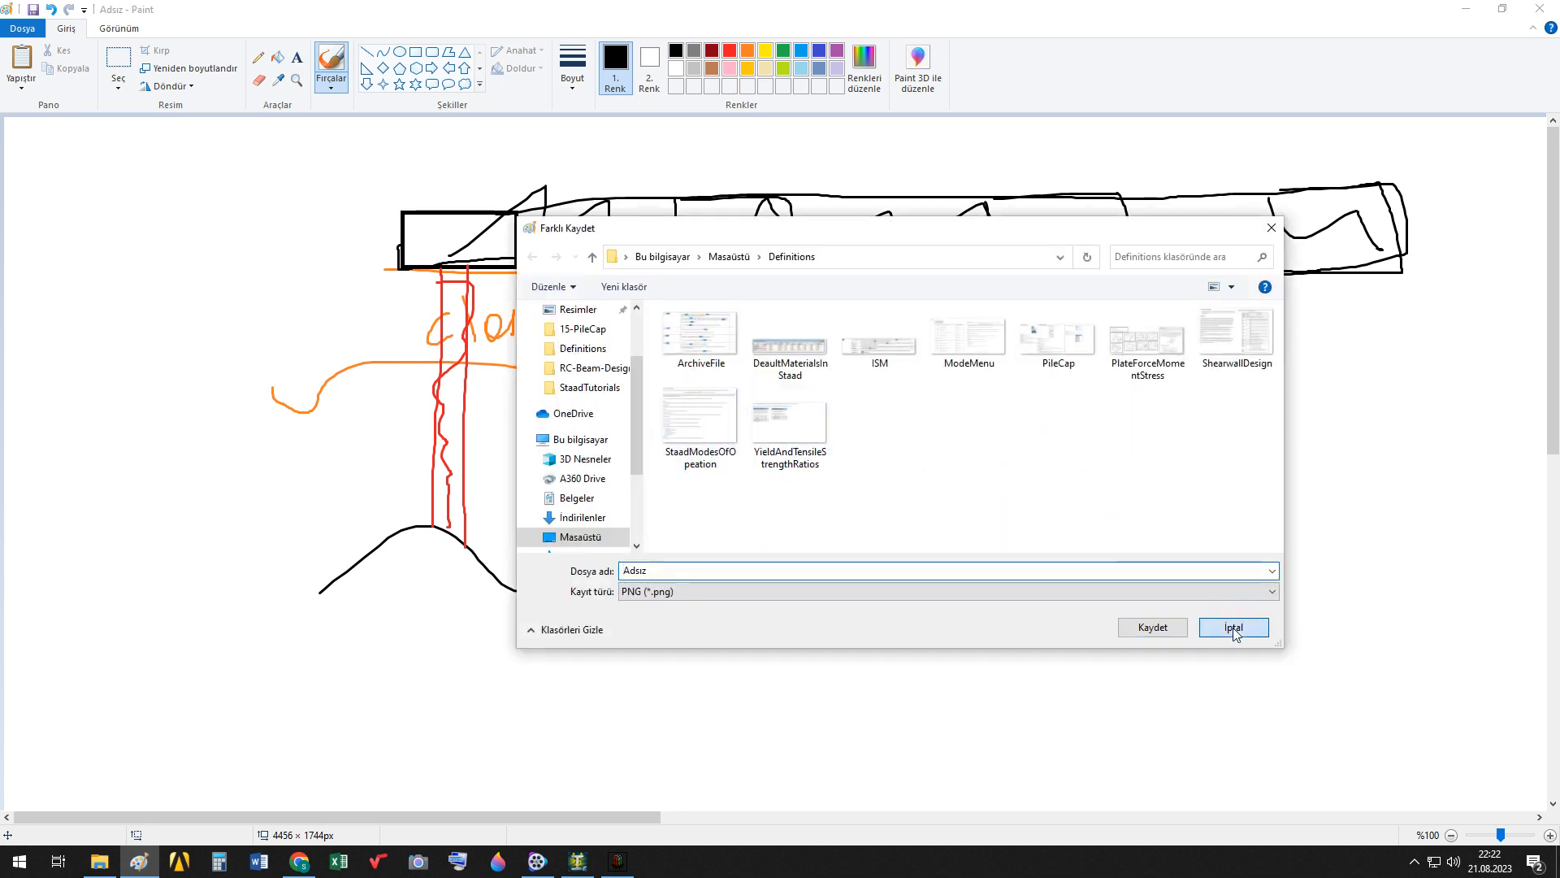
pyautogui.click(1232, 628)
# Open the PileCap image from the Definitions folder, discarding the unsaved sketch.
pyautogui.click(22, 29)
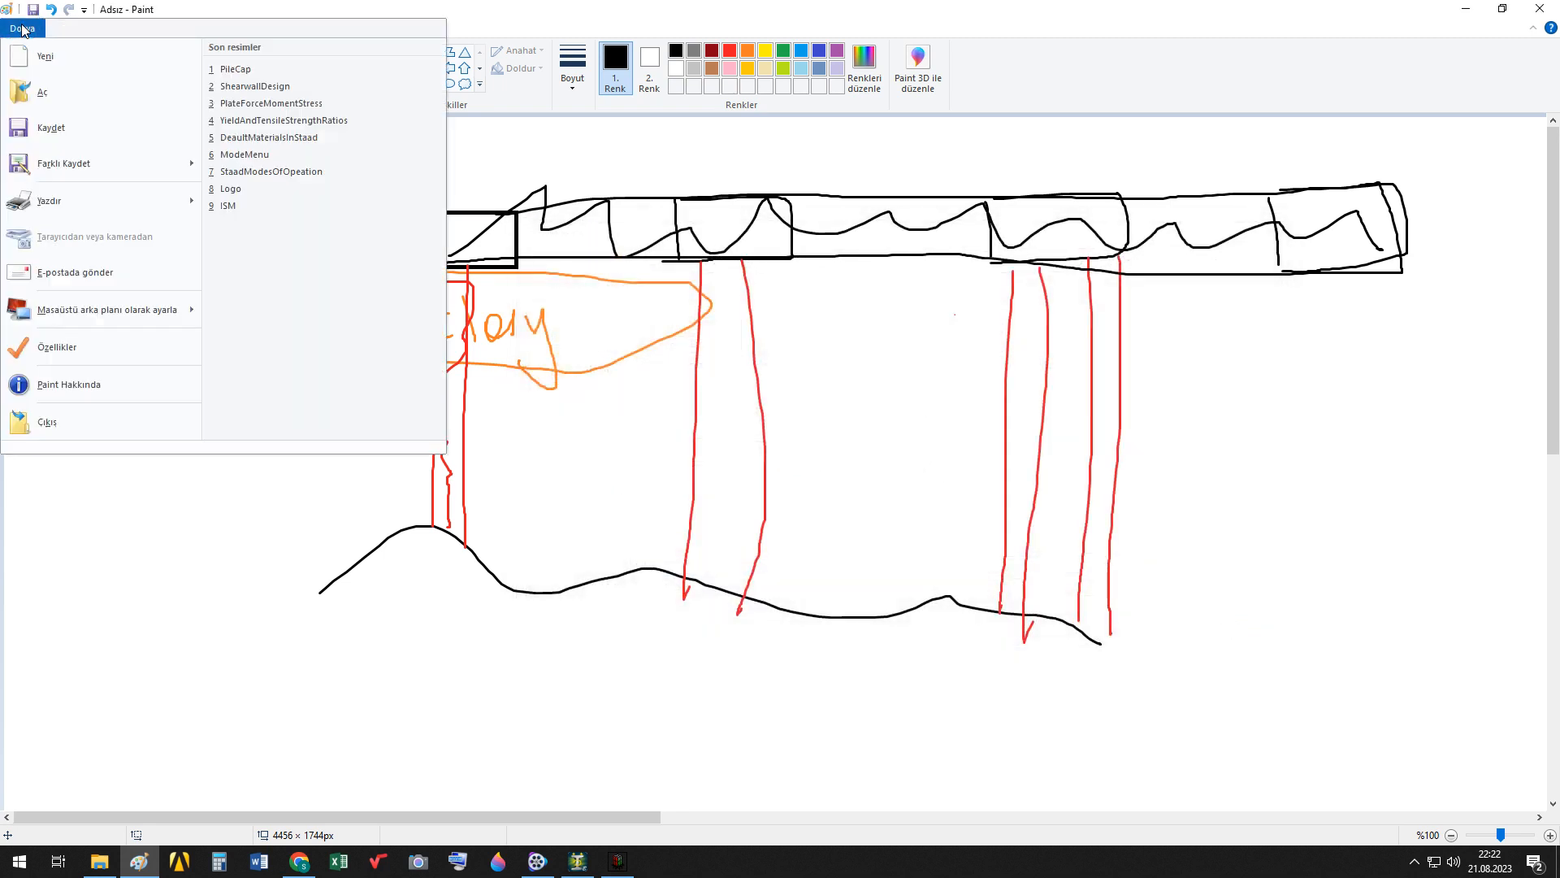
pyautogui.click(42, 92)
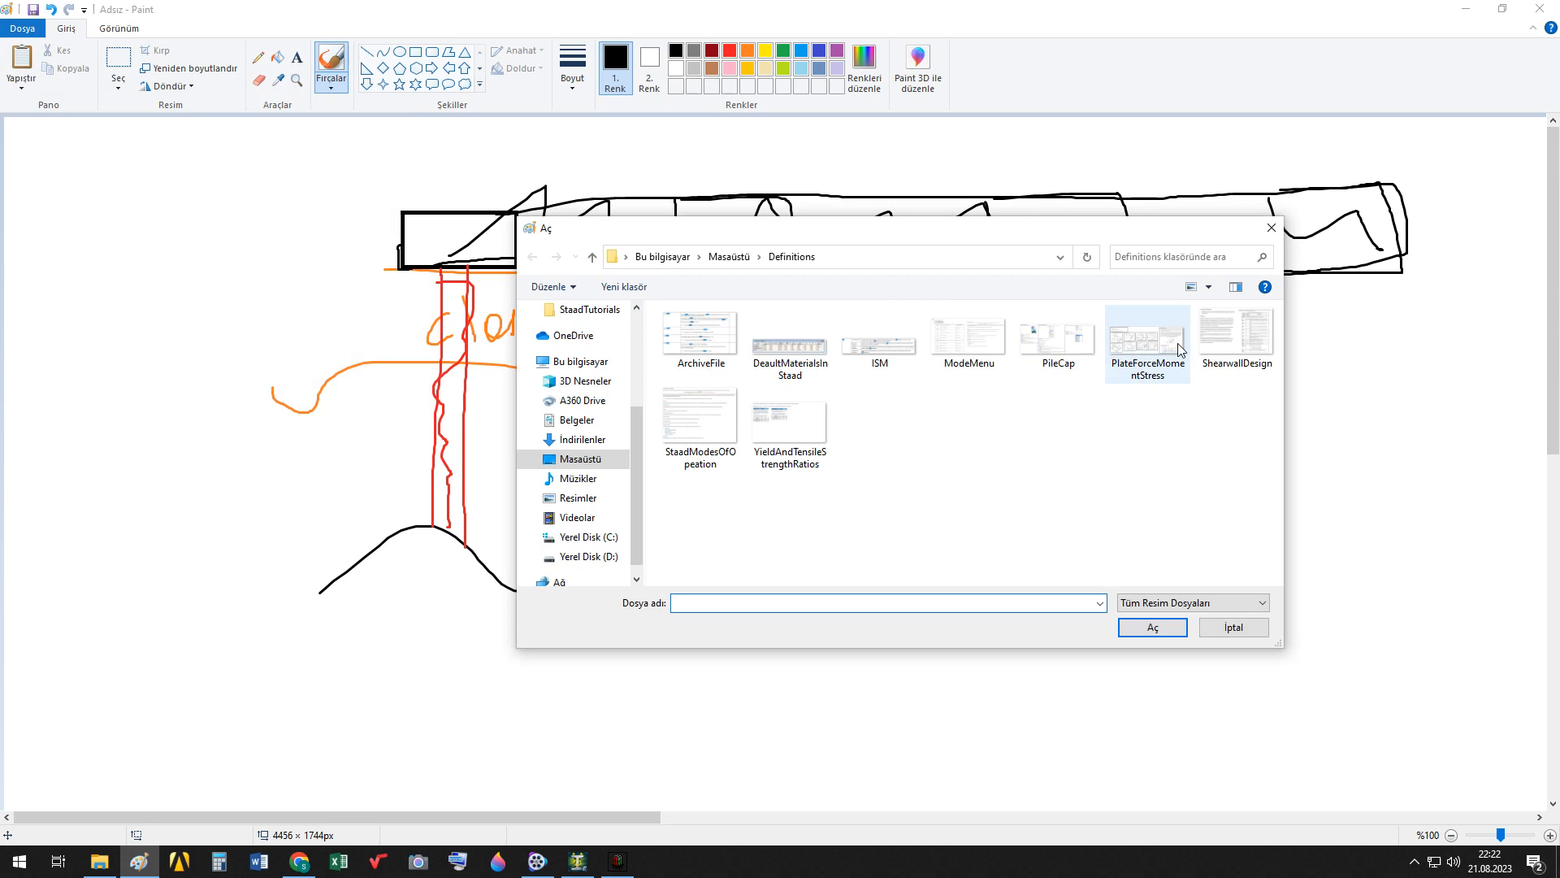
pyautogui.doubleClick(1081, 357)
pyautogui.click(830, 436)
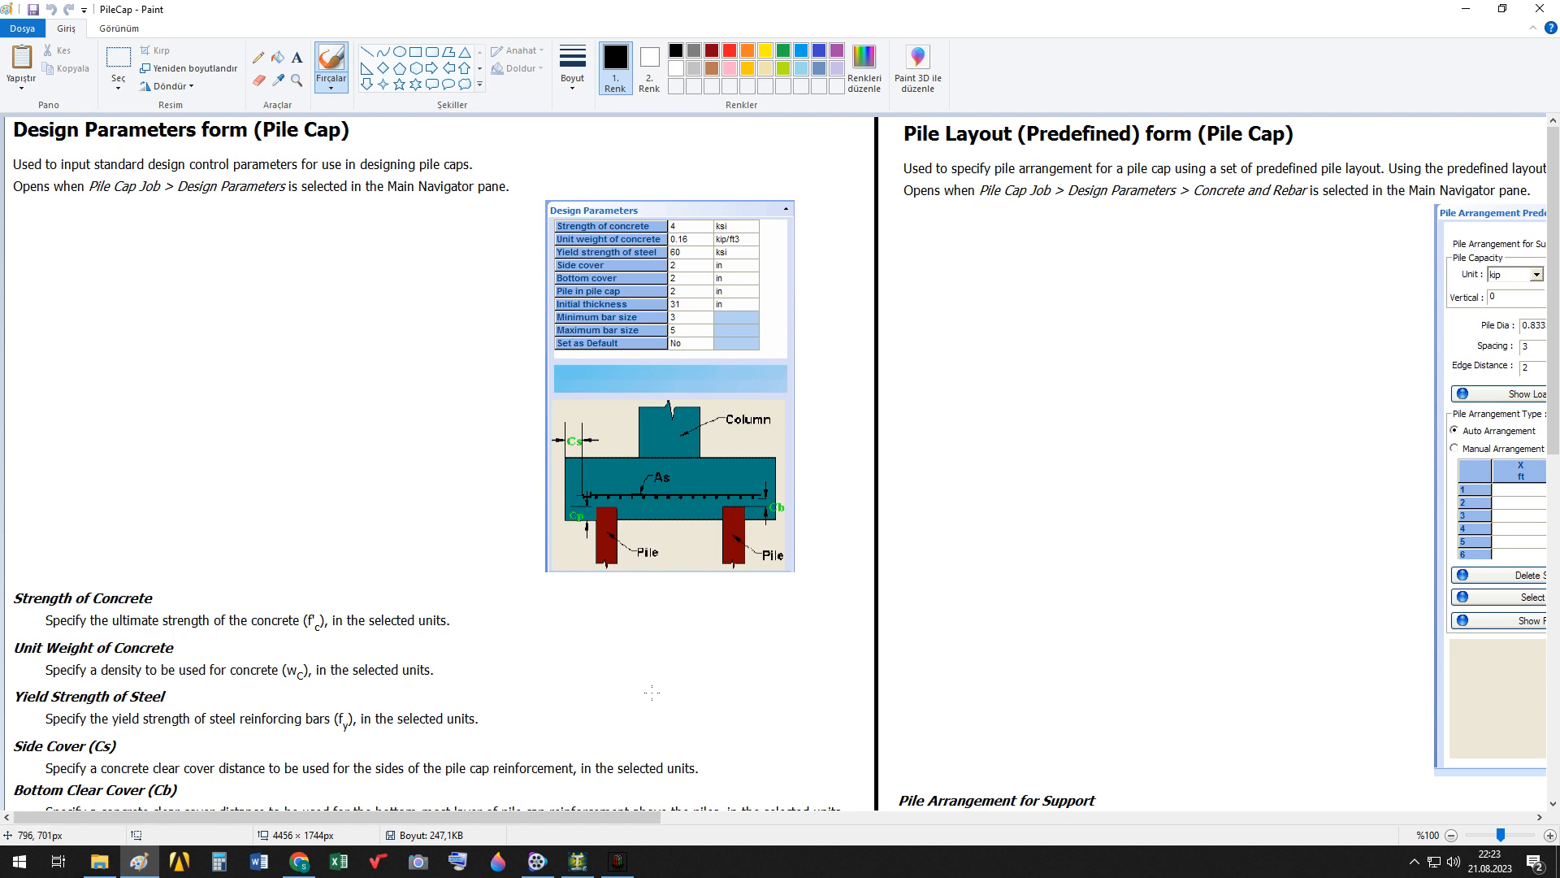
# Switch to STAAD.foundation and look up where its help contents are found.
pyautogui.click(631, 862)
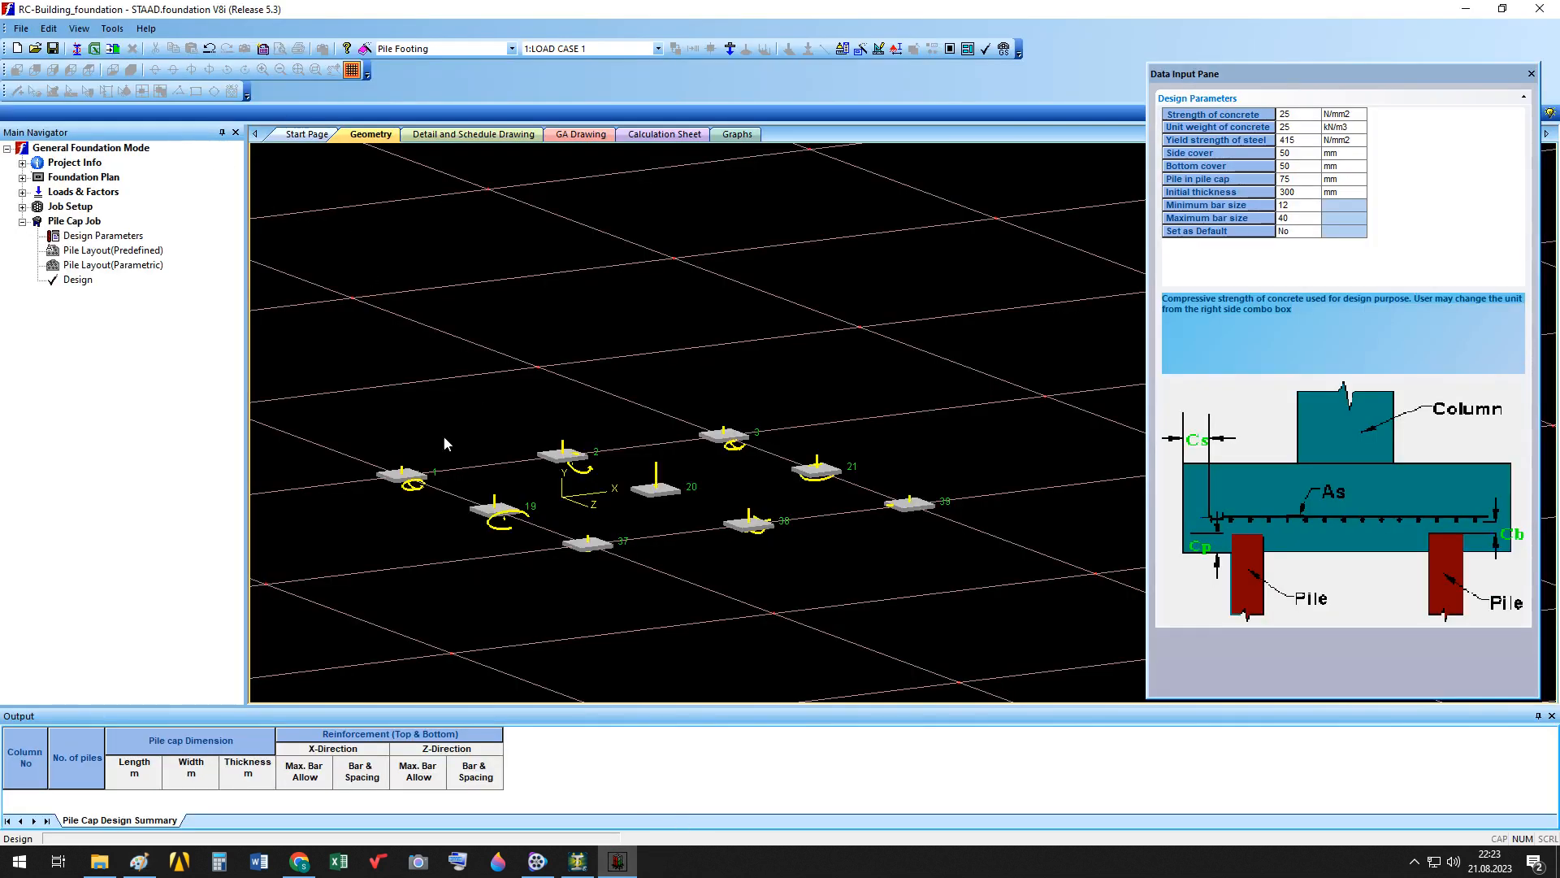
pyautogui.click(145, 29)
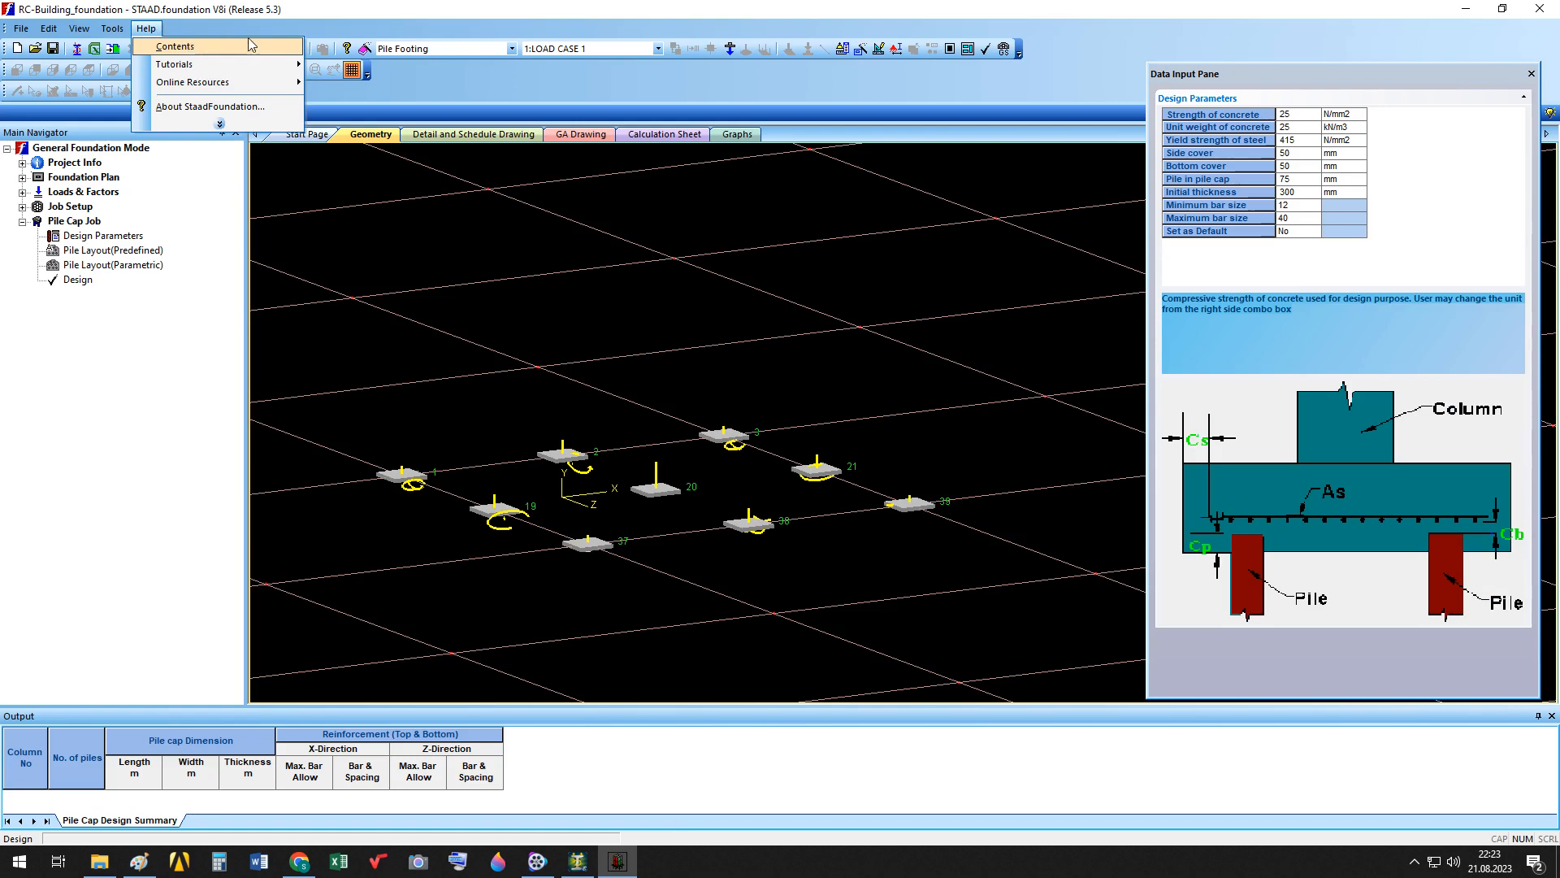
pyautogui.click(352, 12)
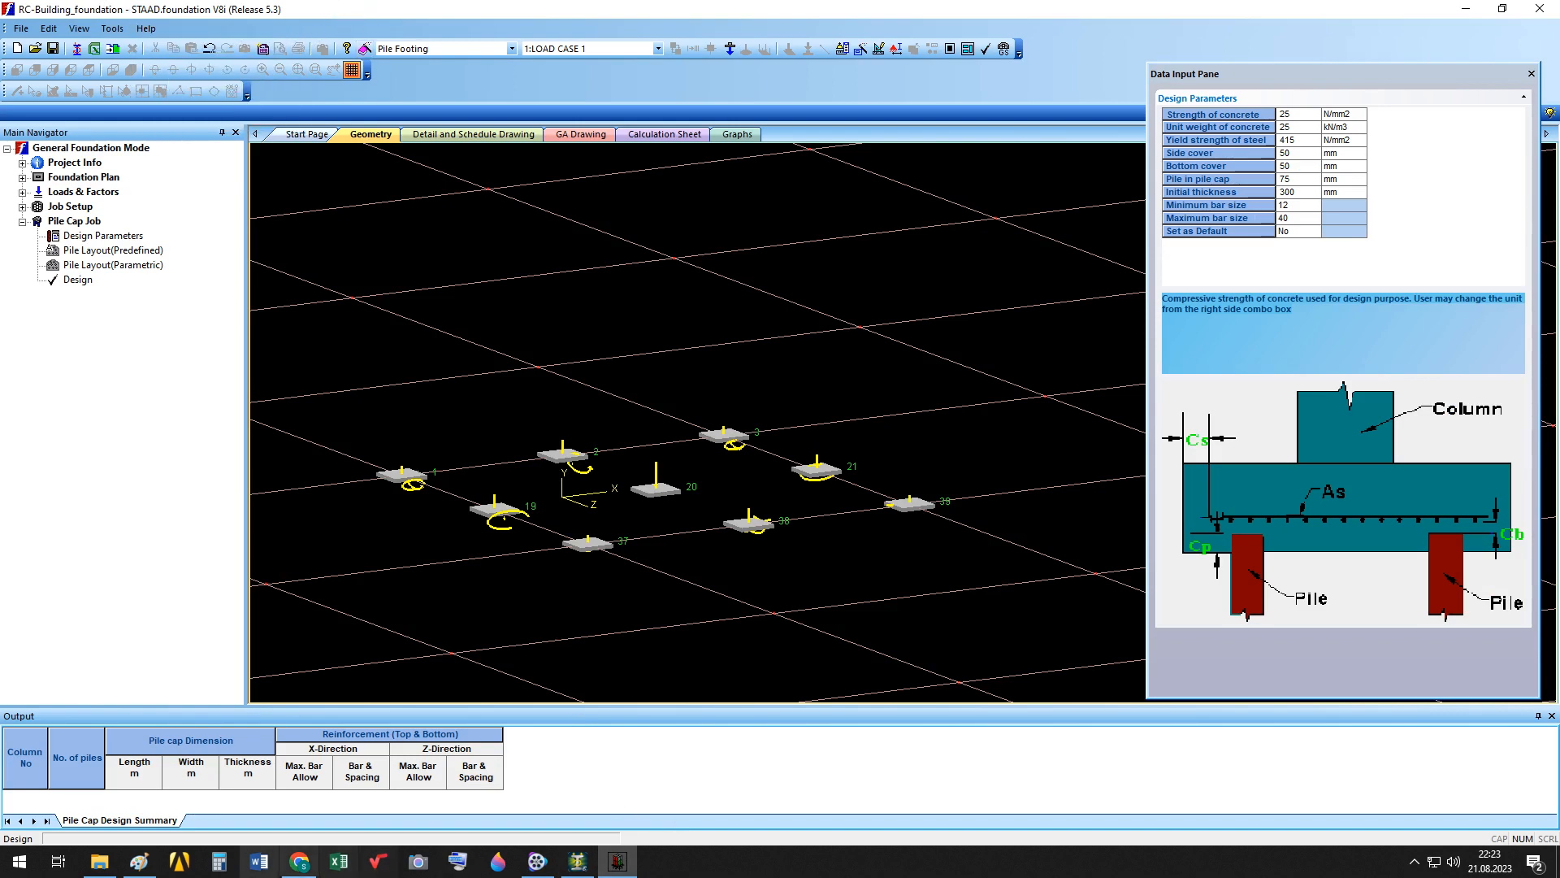
# Switch to Paint and compare the Design Parameters form and pile cap diagram with the descriptions of strengths, covers, thickness, bar limits and default setting.
pyautogui.click(140, 868)
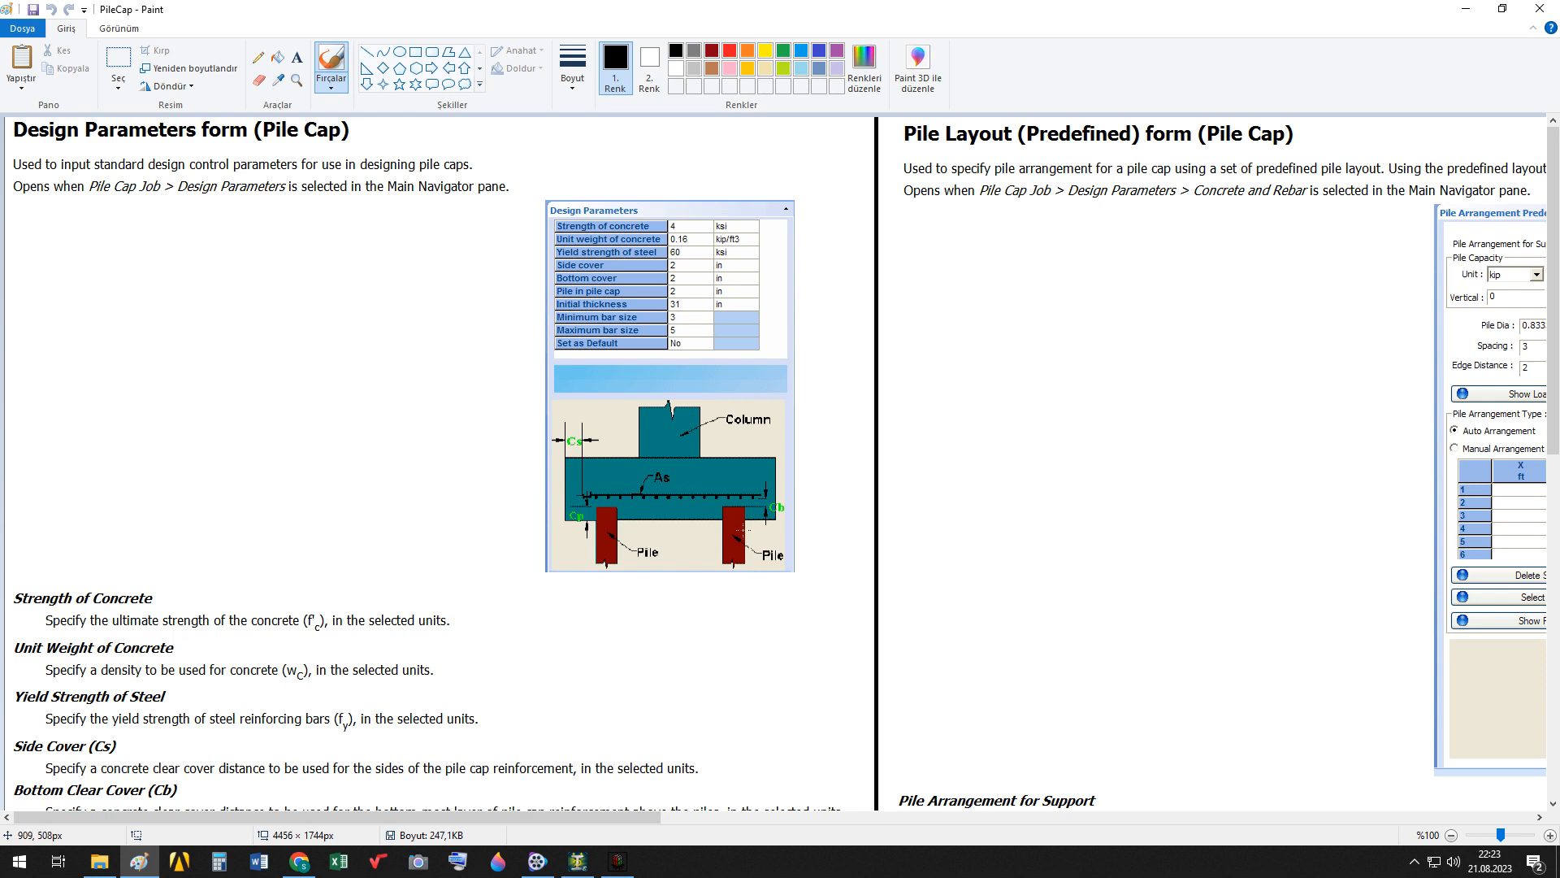
pyautogui.moveTo(621, 869)
pyautogui.scroll(-3, 152, 754)
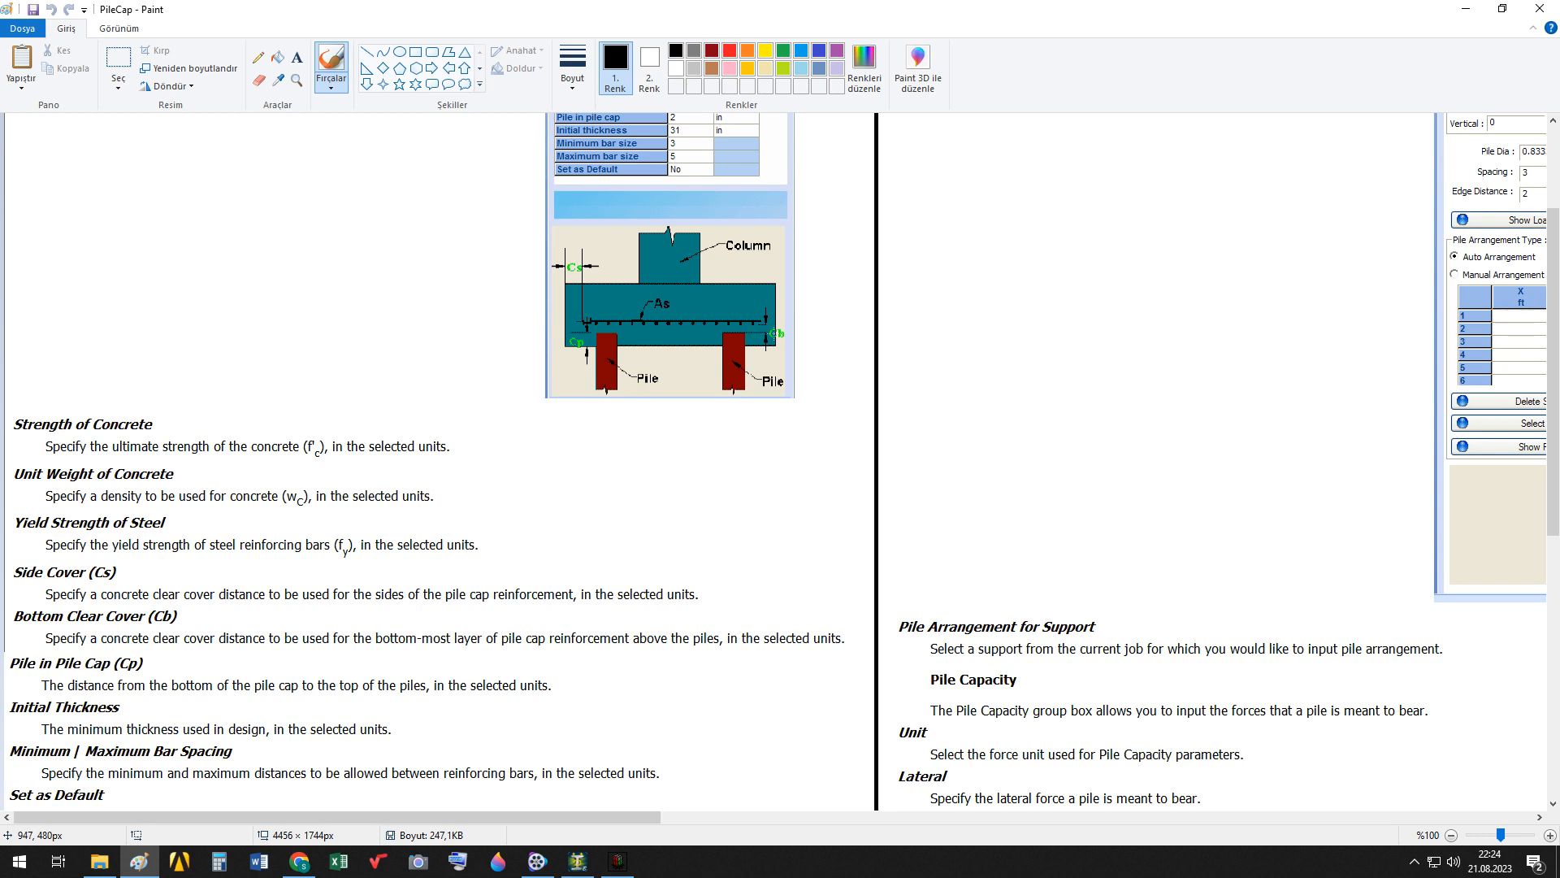
pyautogui.scroll(3, 757, 357)
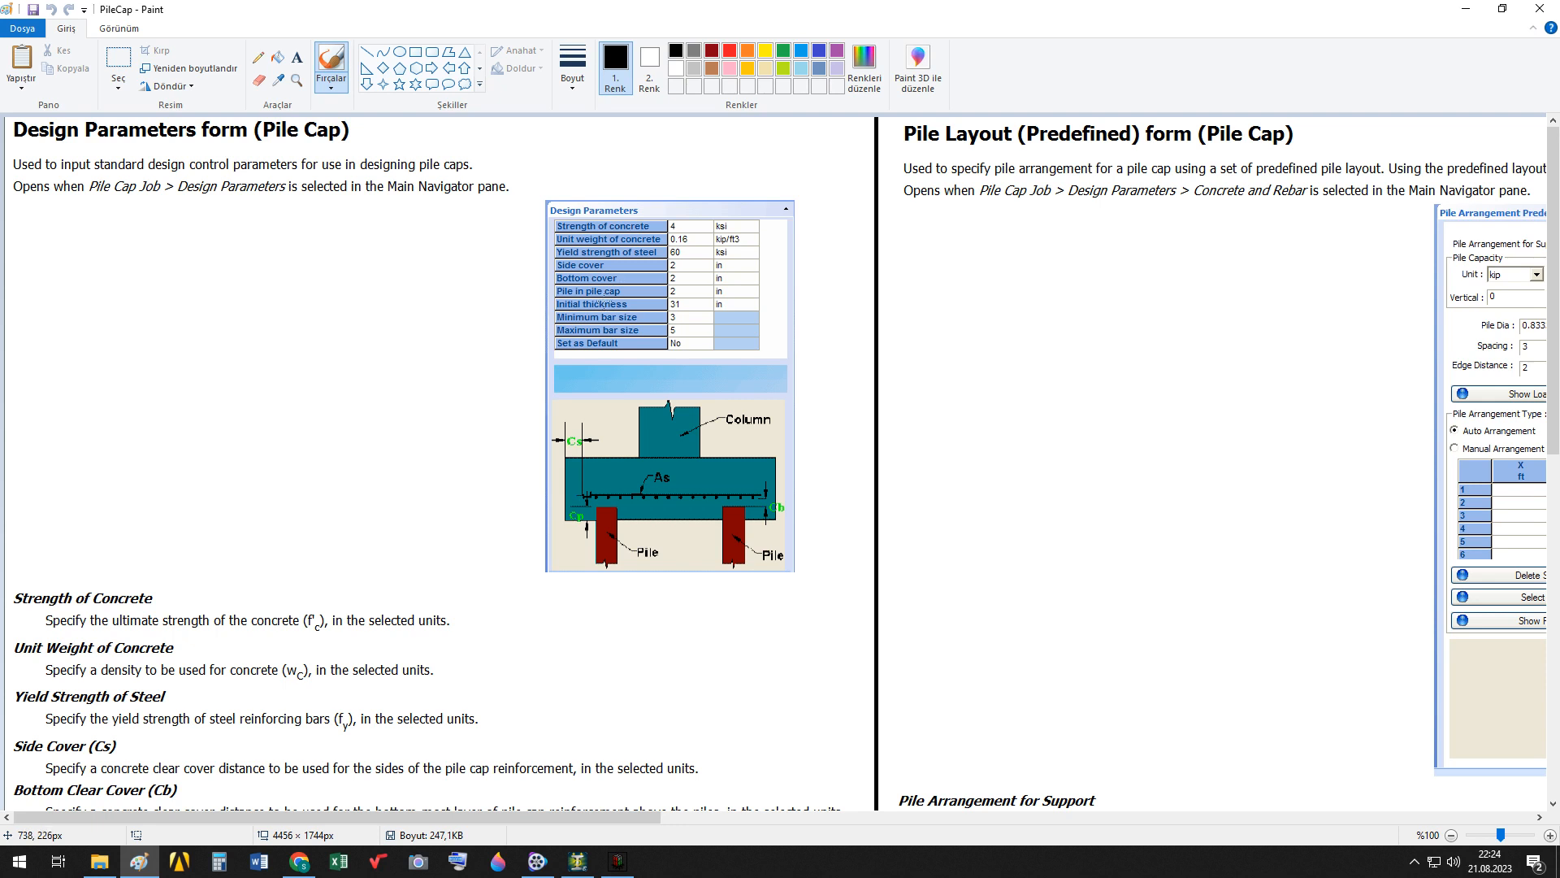
pyautogui.scroll(-2, 357, 437)
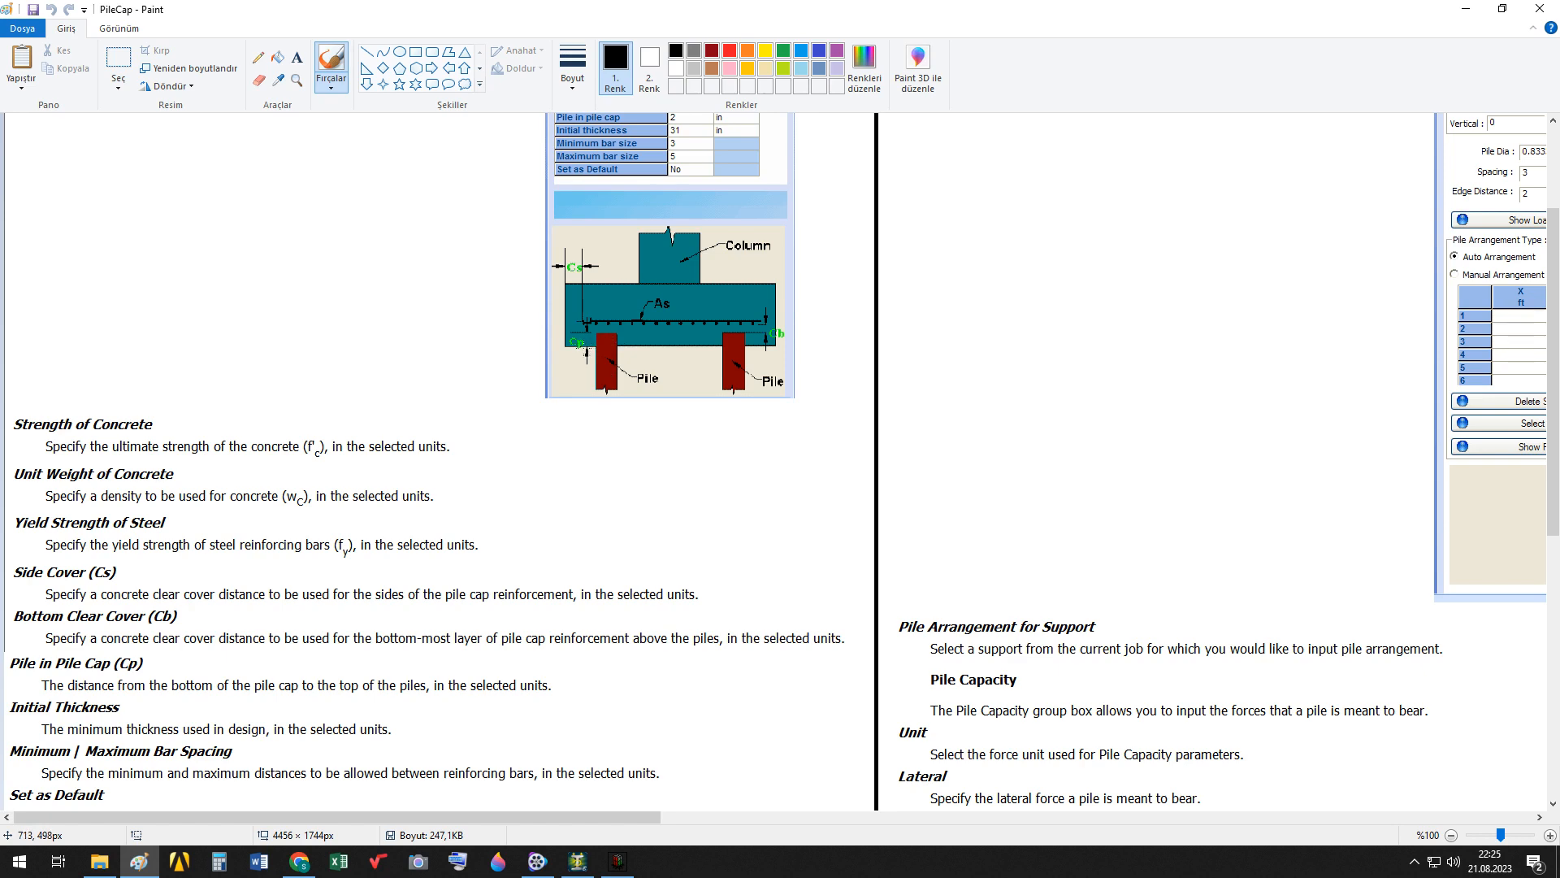
pyautogui.scroll(3, 590, 340)
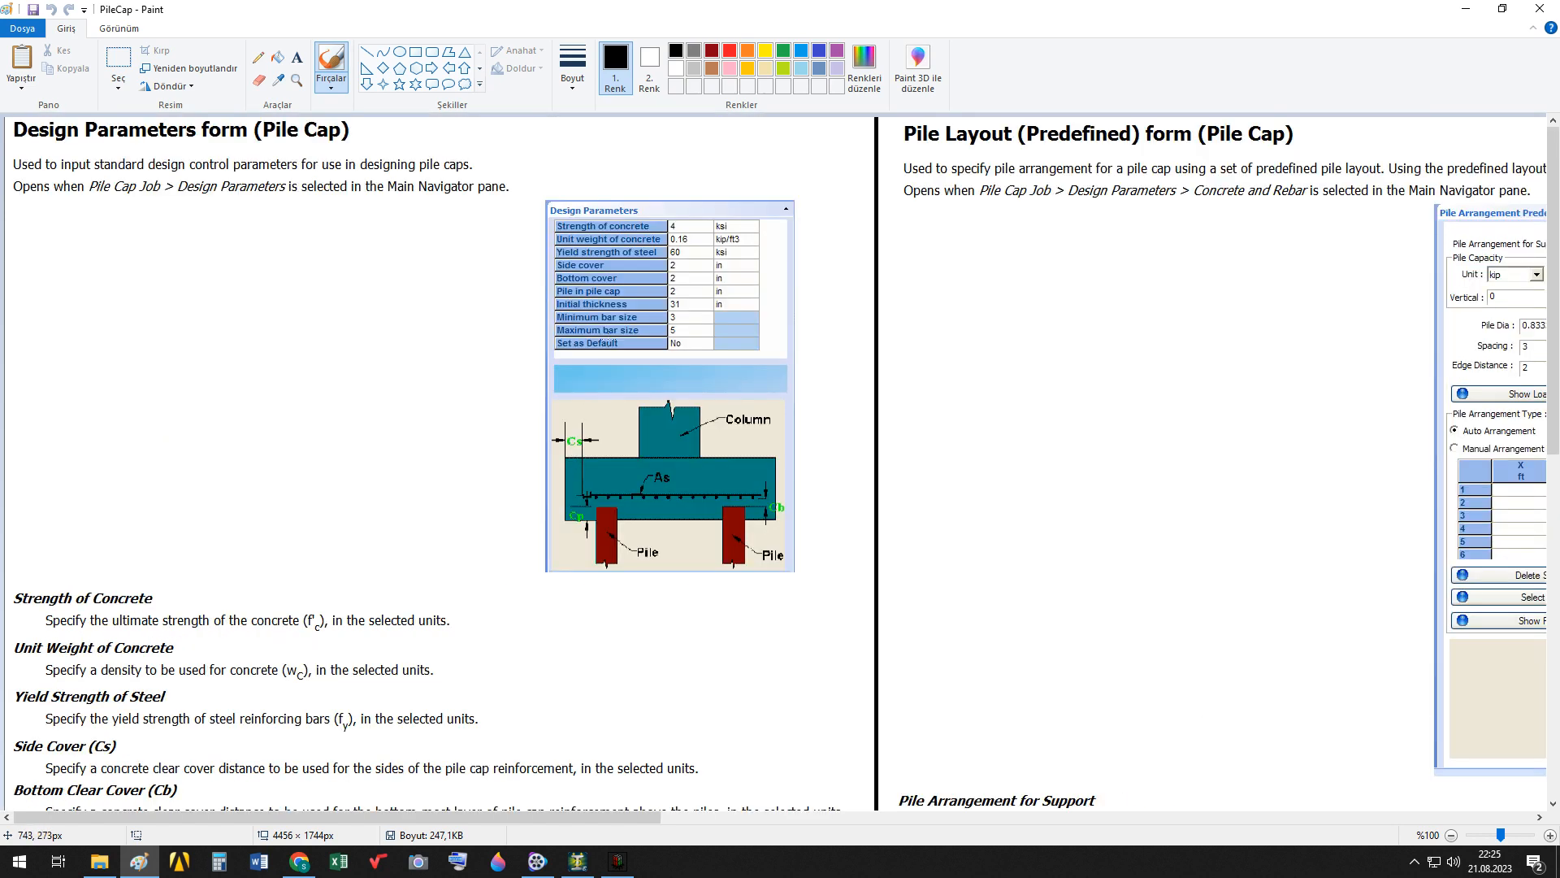
pyautogui.scroll(-6, 343, 591)
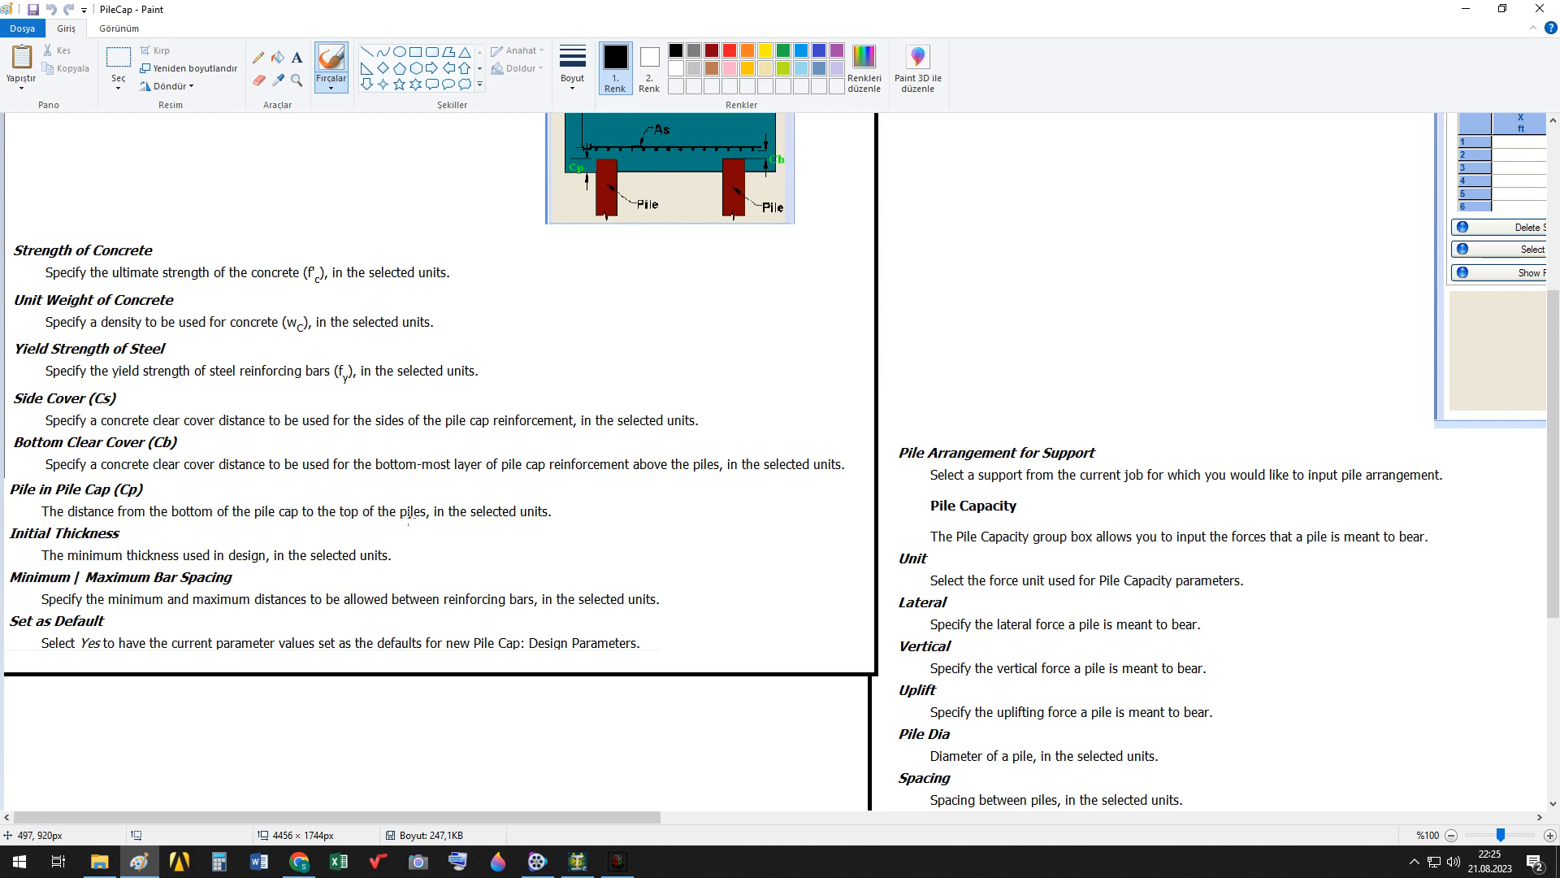
pyautogui.scroll(6, 408, 523)
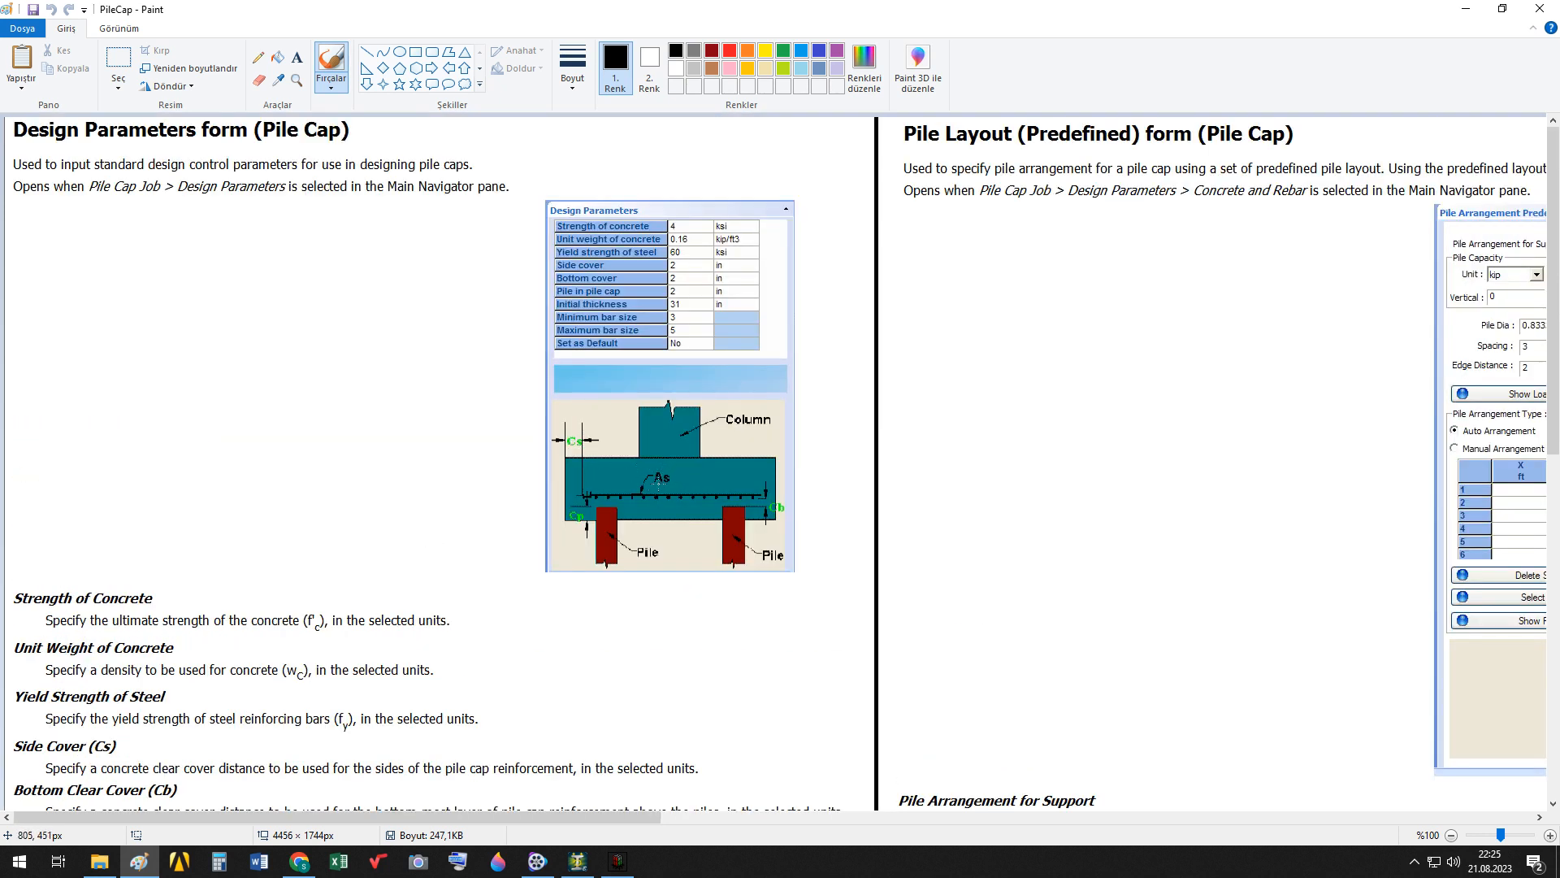
pyautogui.scroll(-3, 651, 486)
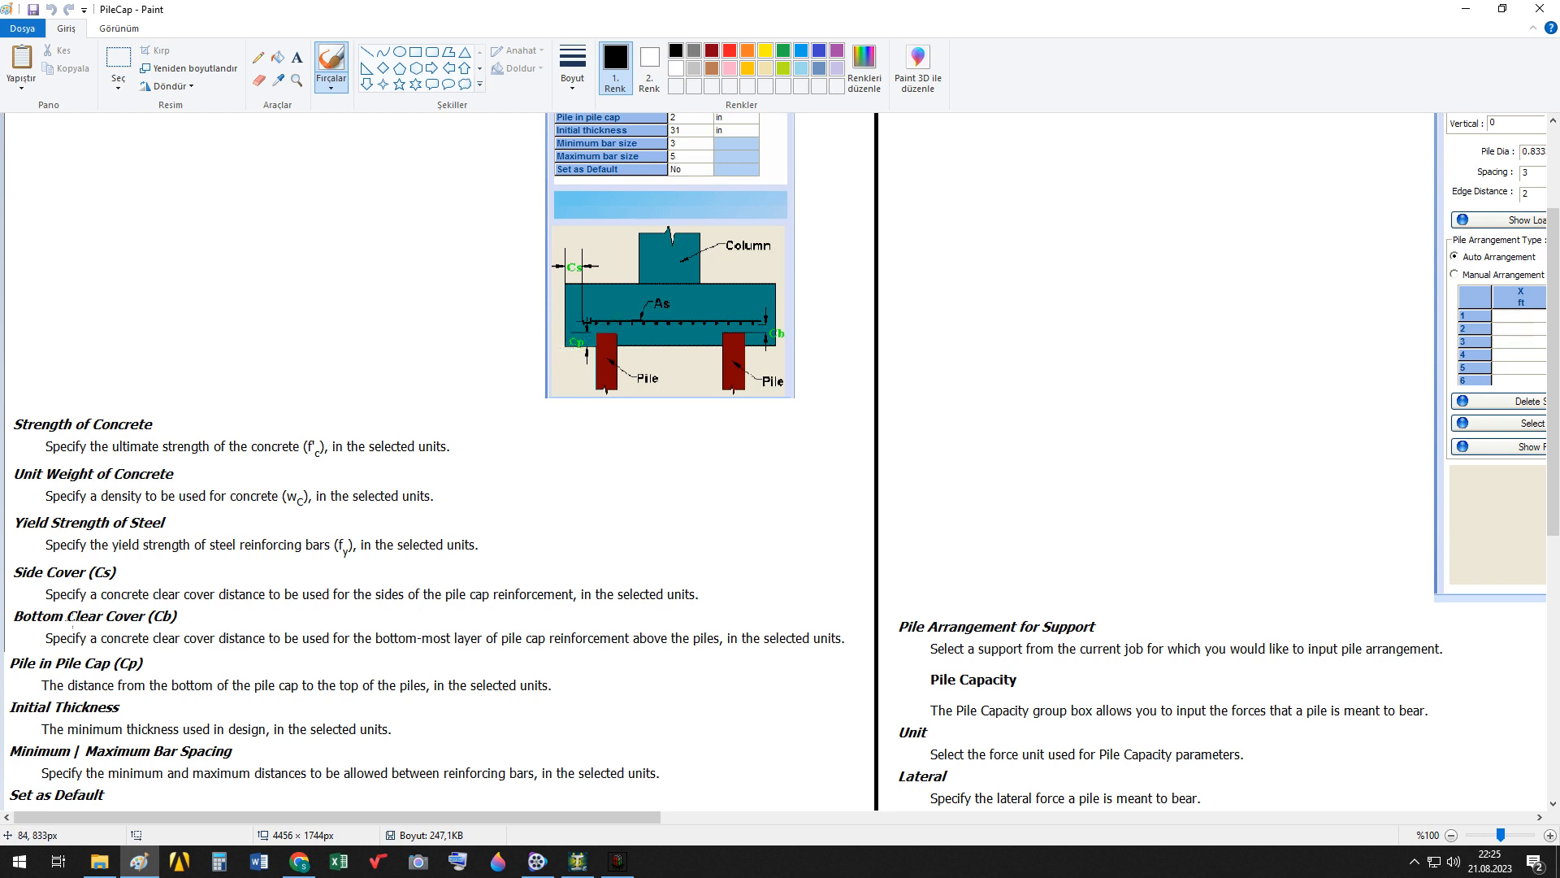
pyautogui.scroll(-3, 168, 668)
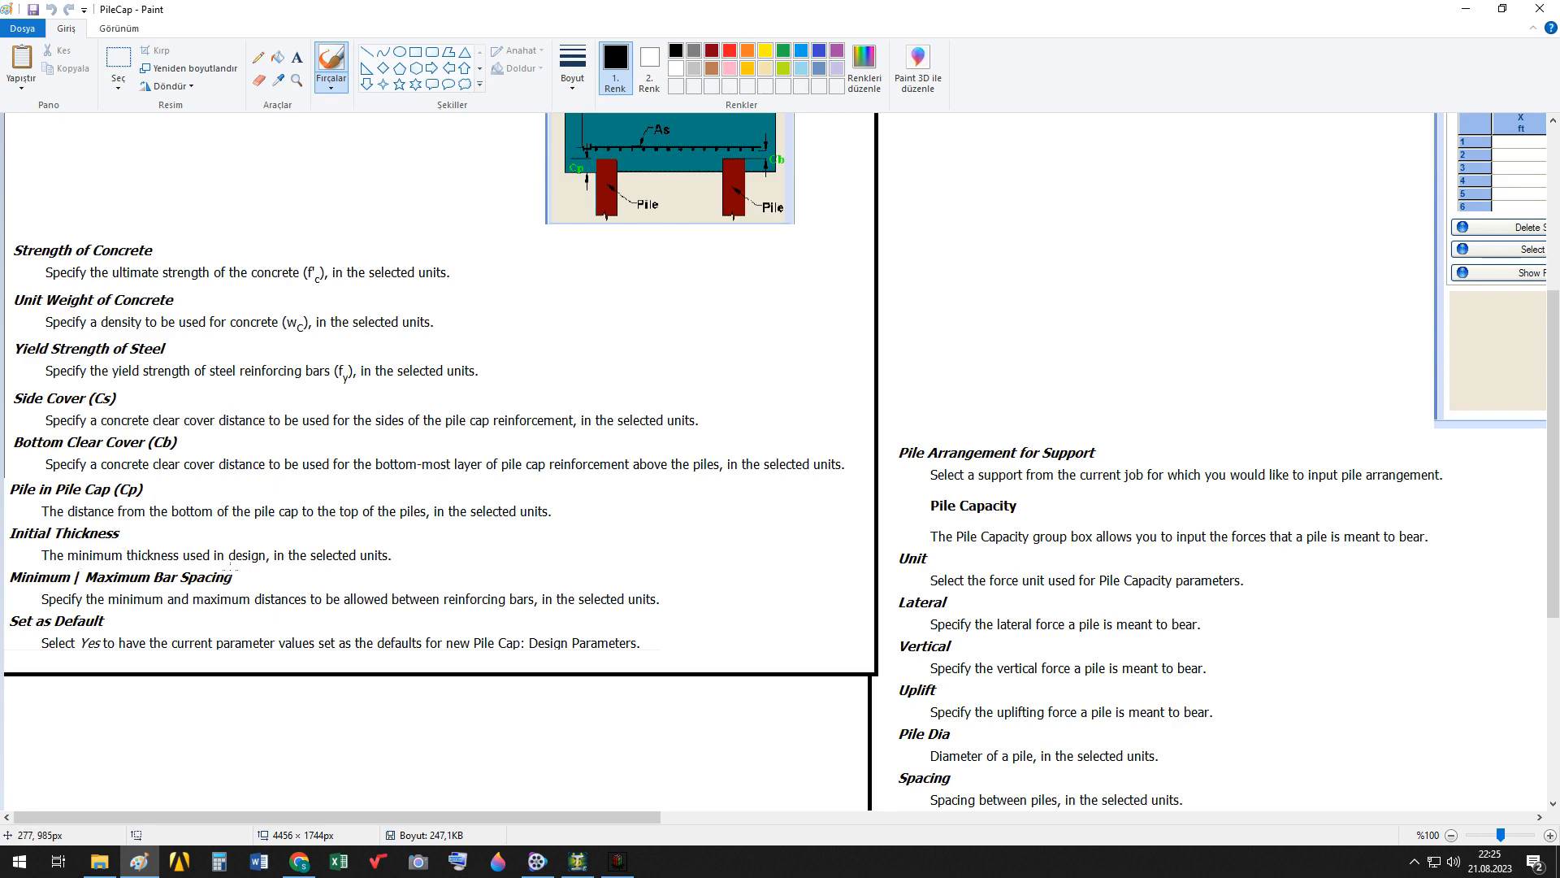
pyautogui.scroll(6, 425, 569)
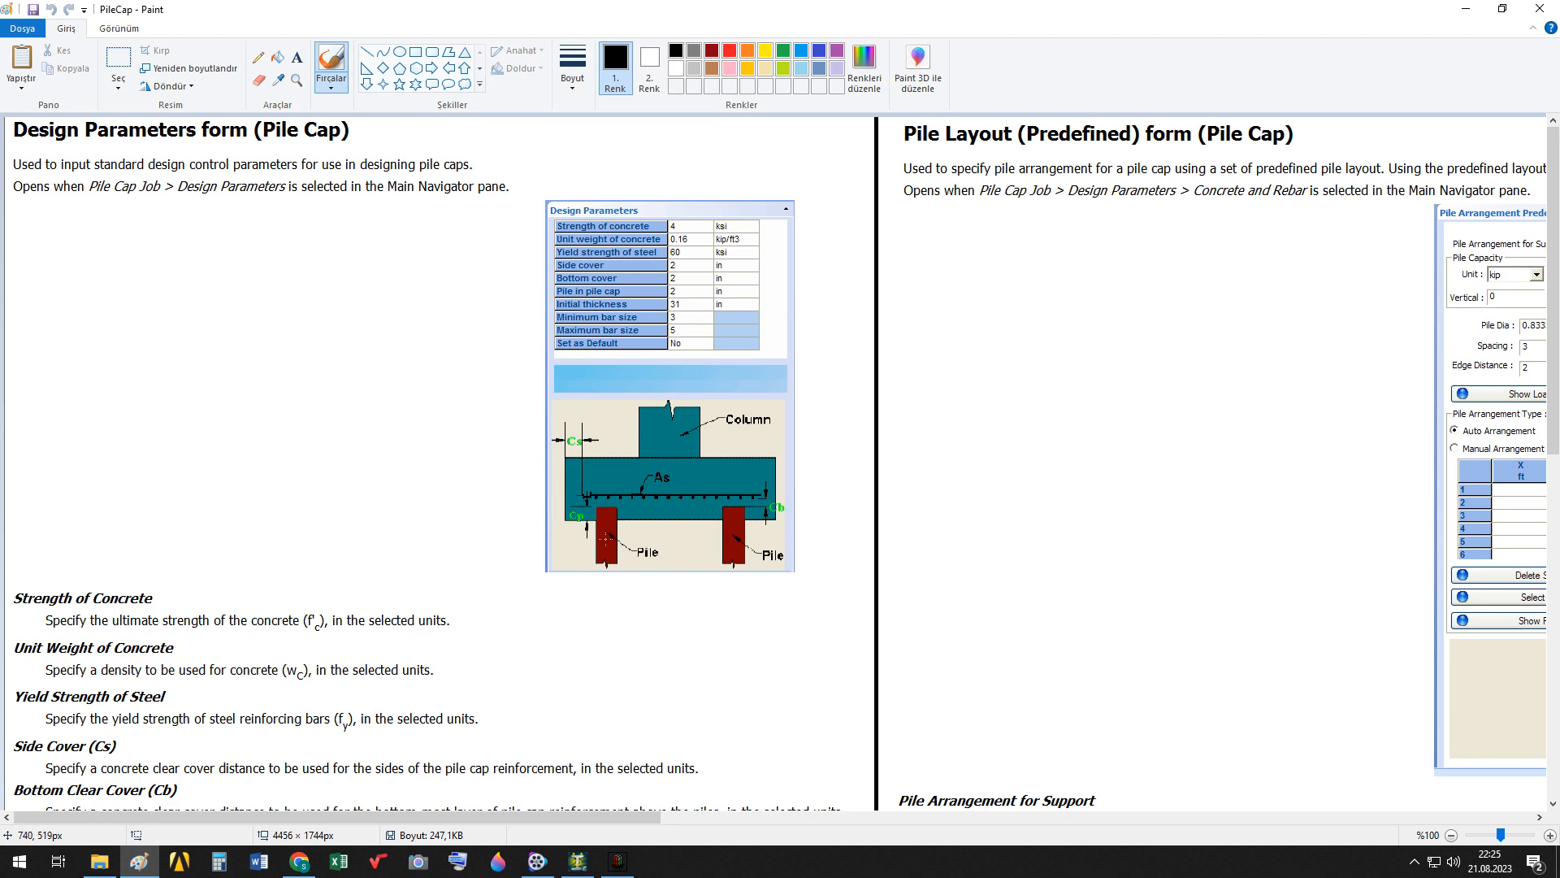
pyautogui.scroll(-4, 613, 557)
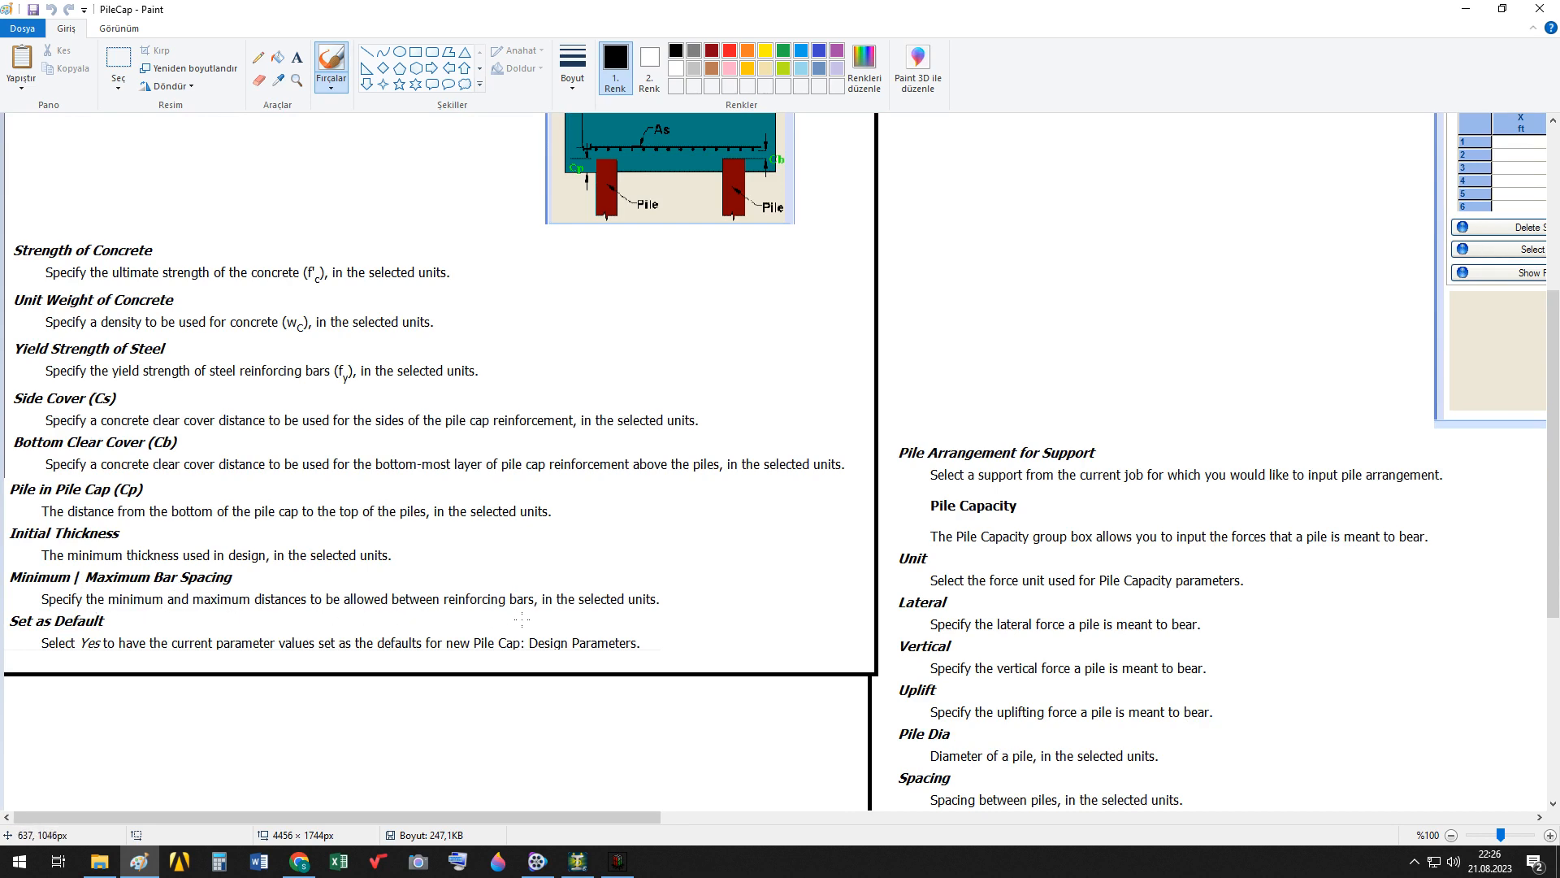
pyautogui.scroll(4, 522, 620)
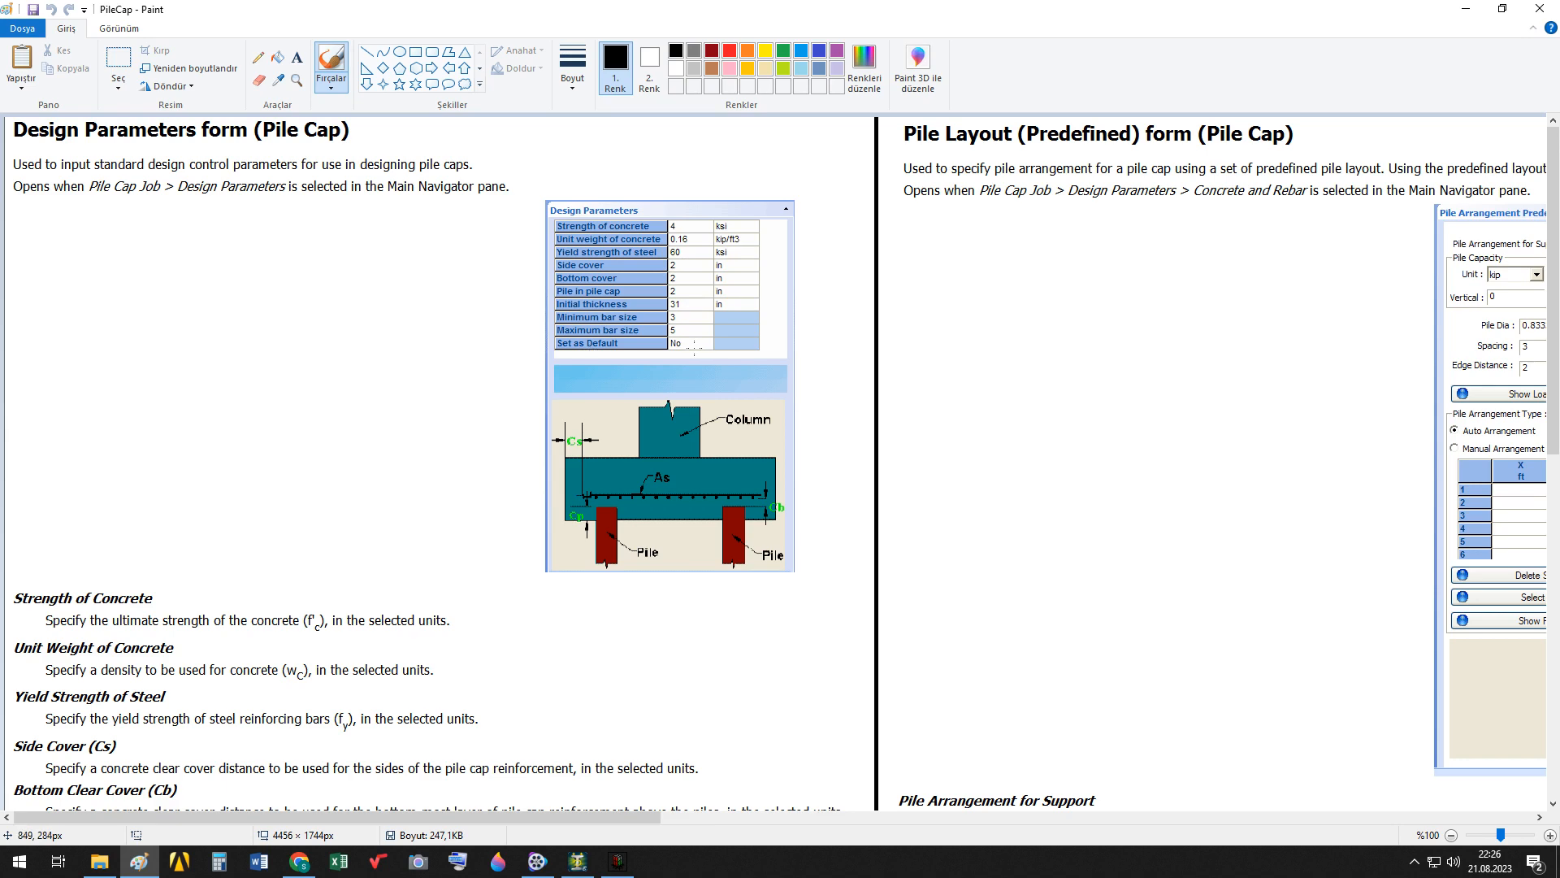
pyautogui.scroll(-10, 20, 481)
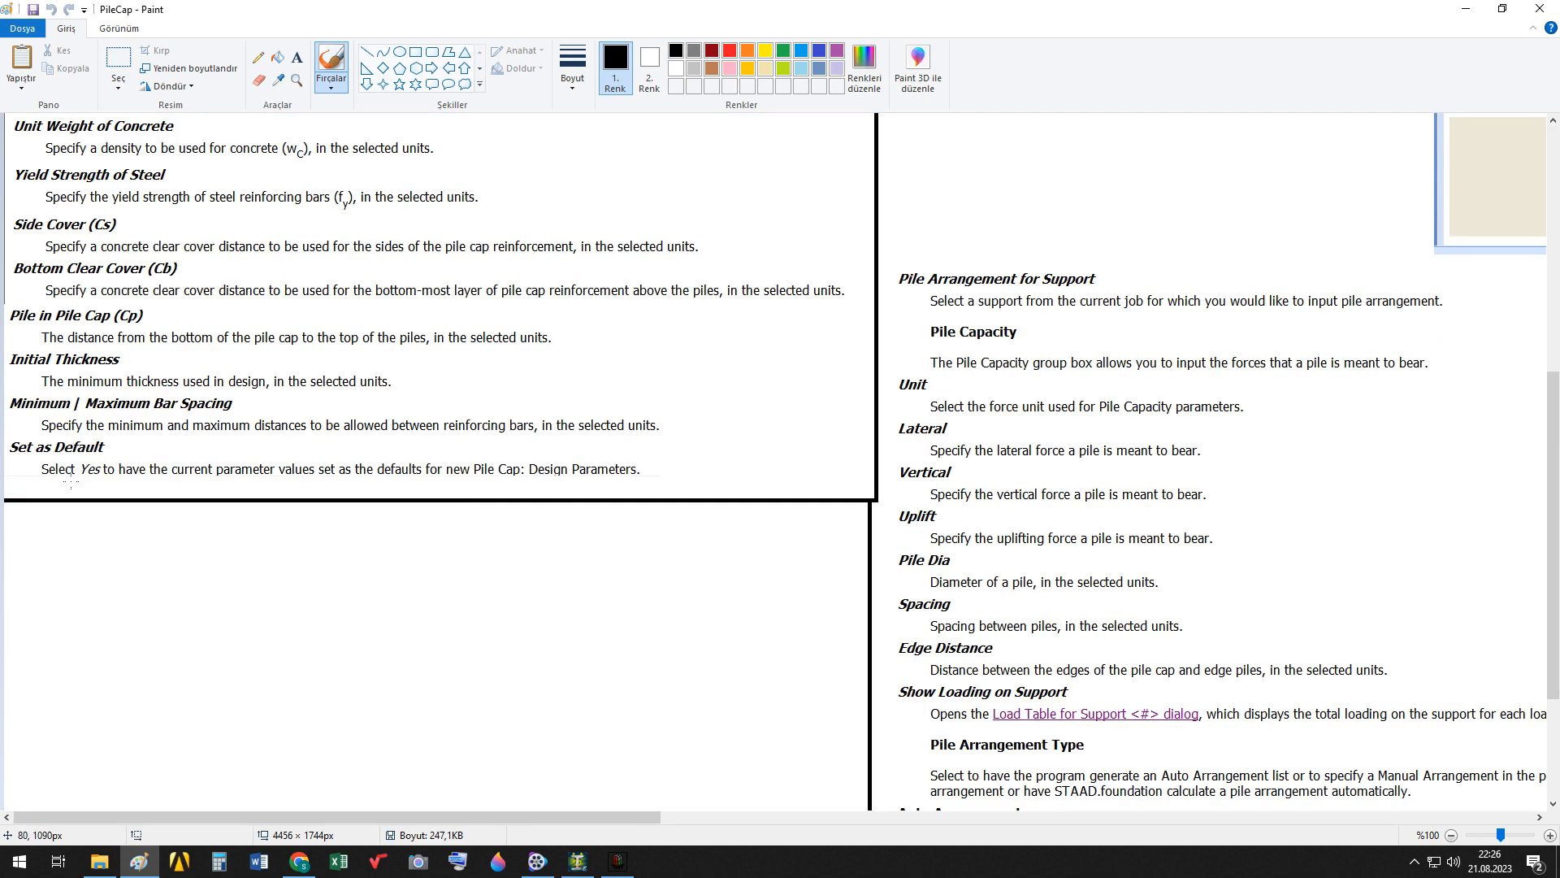
pyautogui.scroll(10, 243, 521)
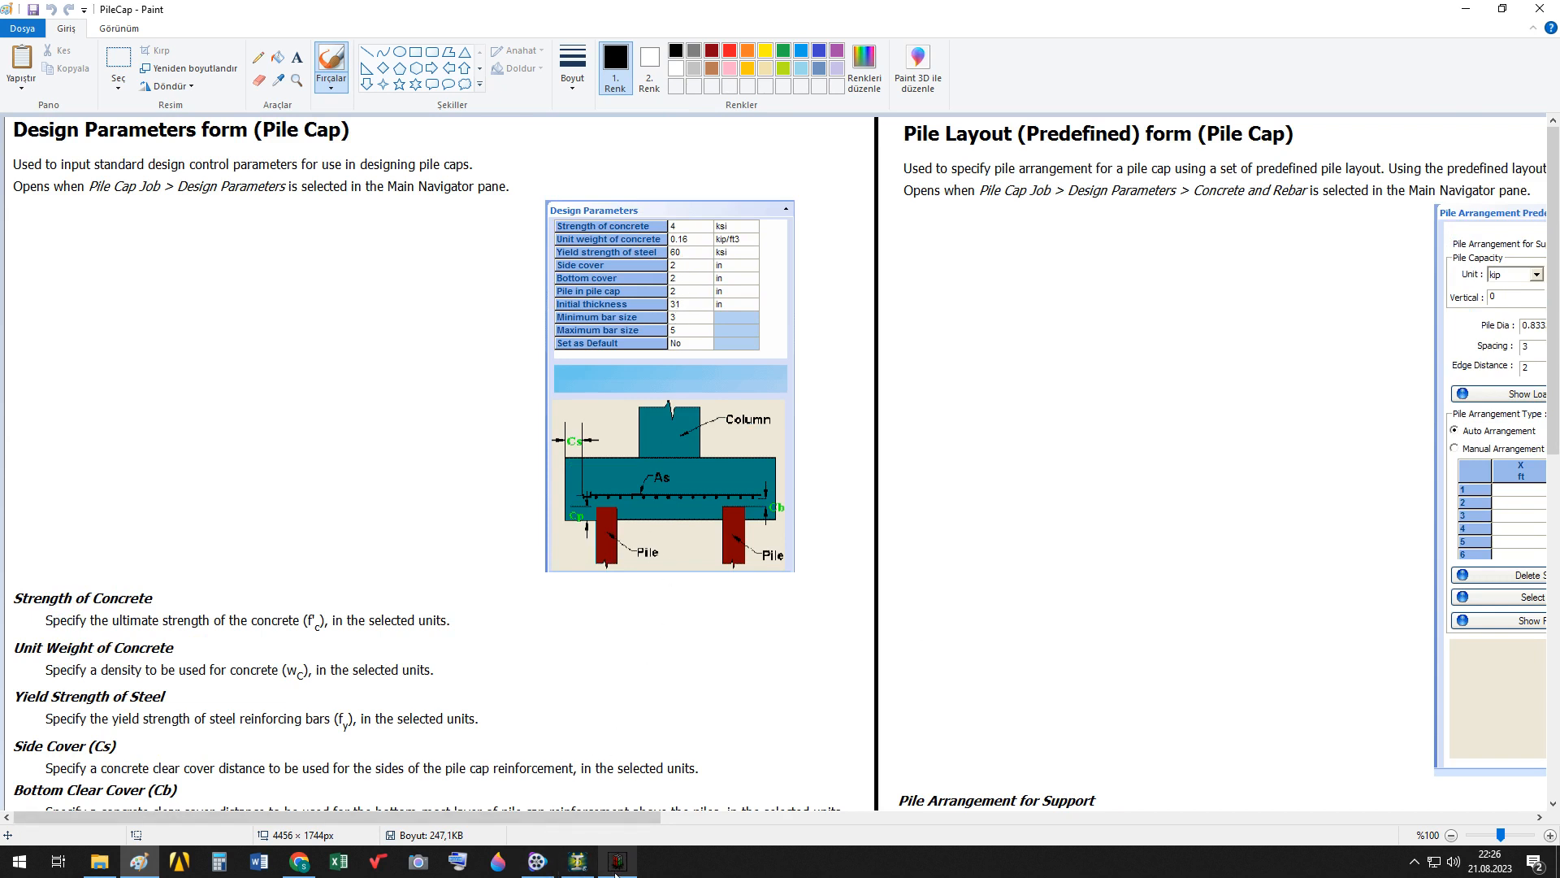
# Switch to STAAD.foundation, accept the auto save and open the pile cap job's predefined pile layout.
pyautogui.moveTo(617, 867)
pyautogui.click(622, 802)
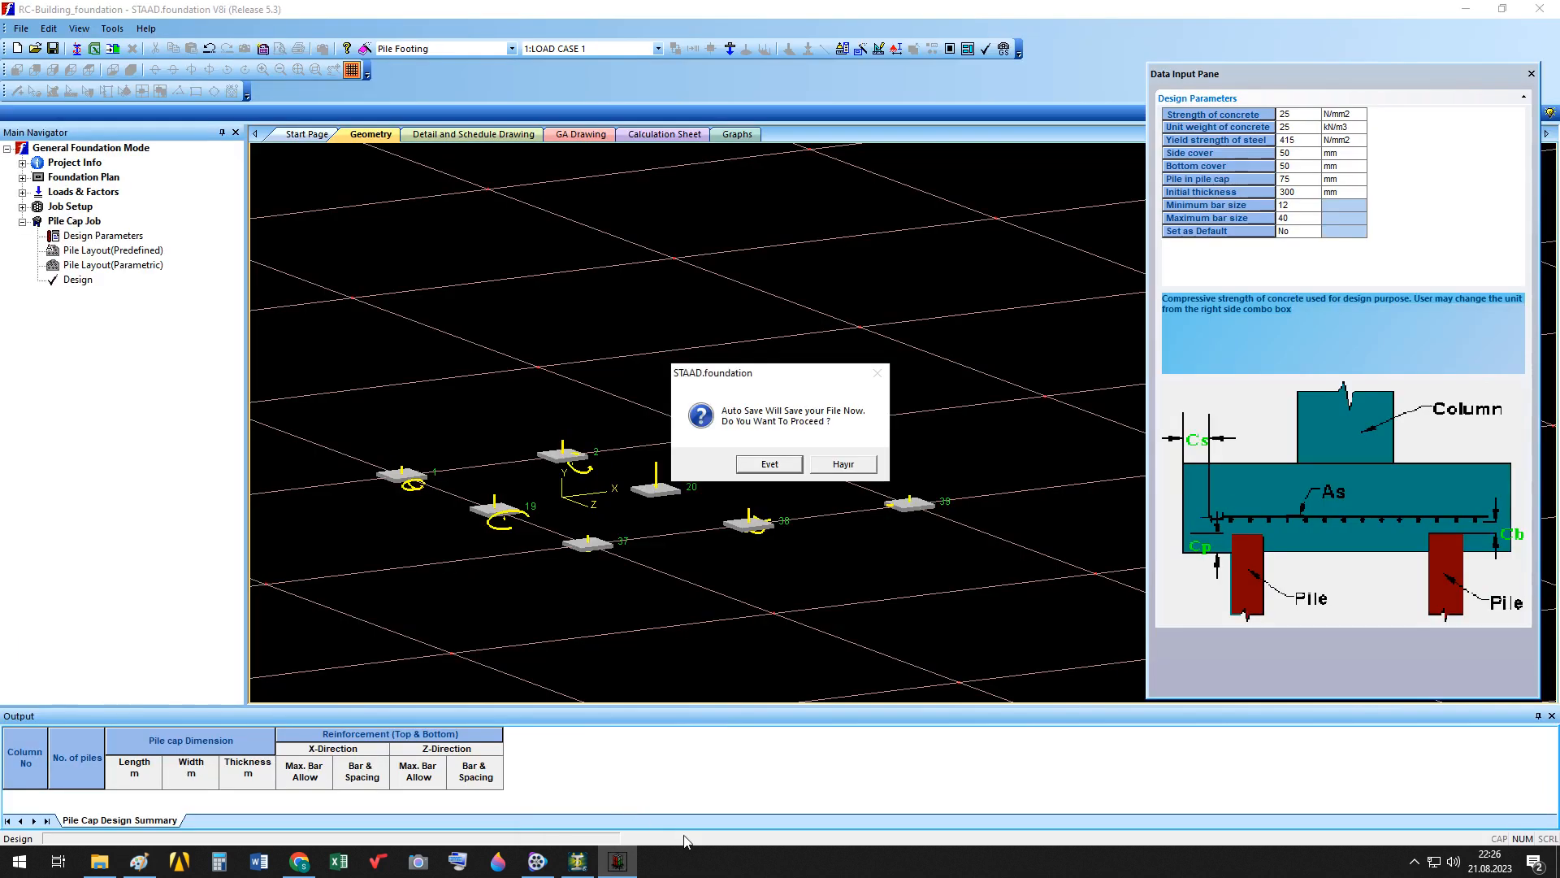
pyautogui.click(782, 464)
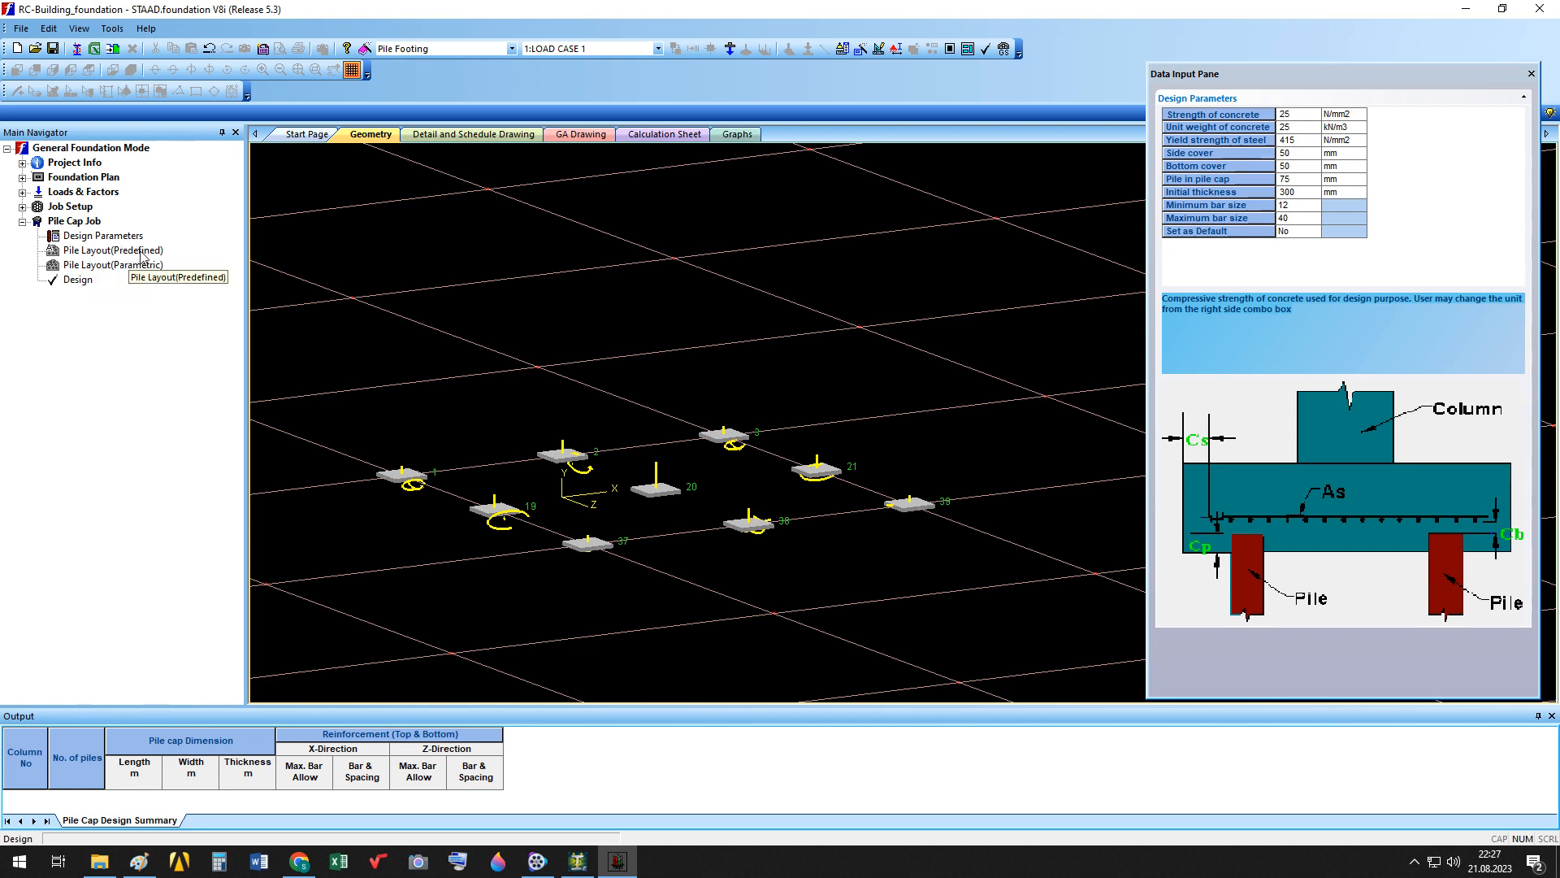
pyautogui.click(142, 253)
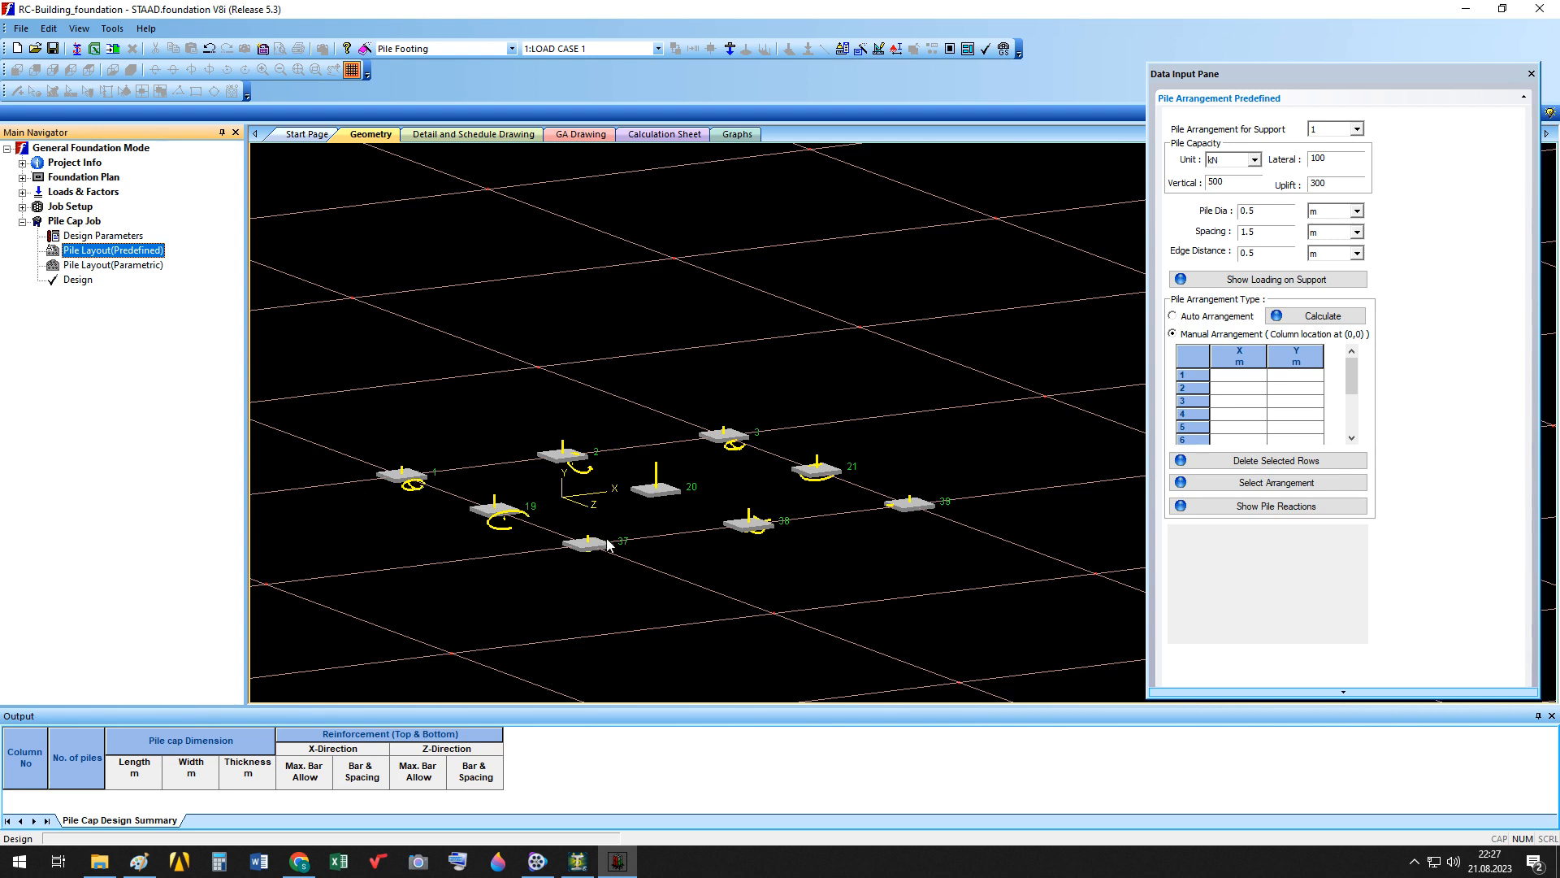
# Look through the supports available for the pile arrangement, keeping support 1 selected.
pyautogui.moveTo(608, 544)
pyautogui.click(1355, 130)
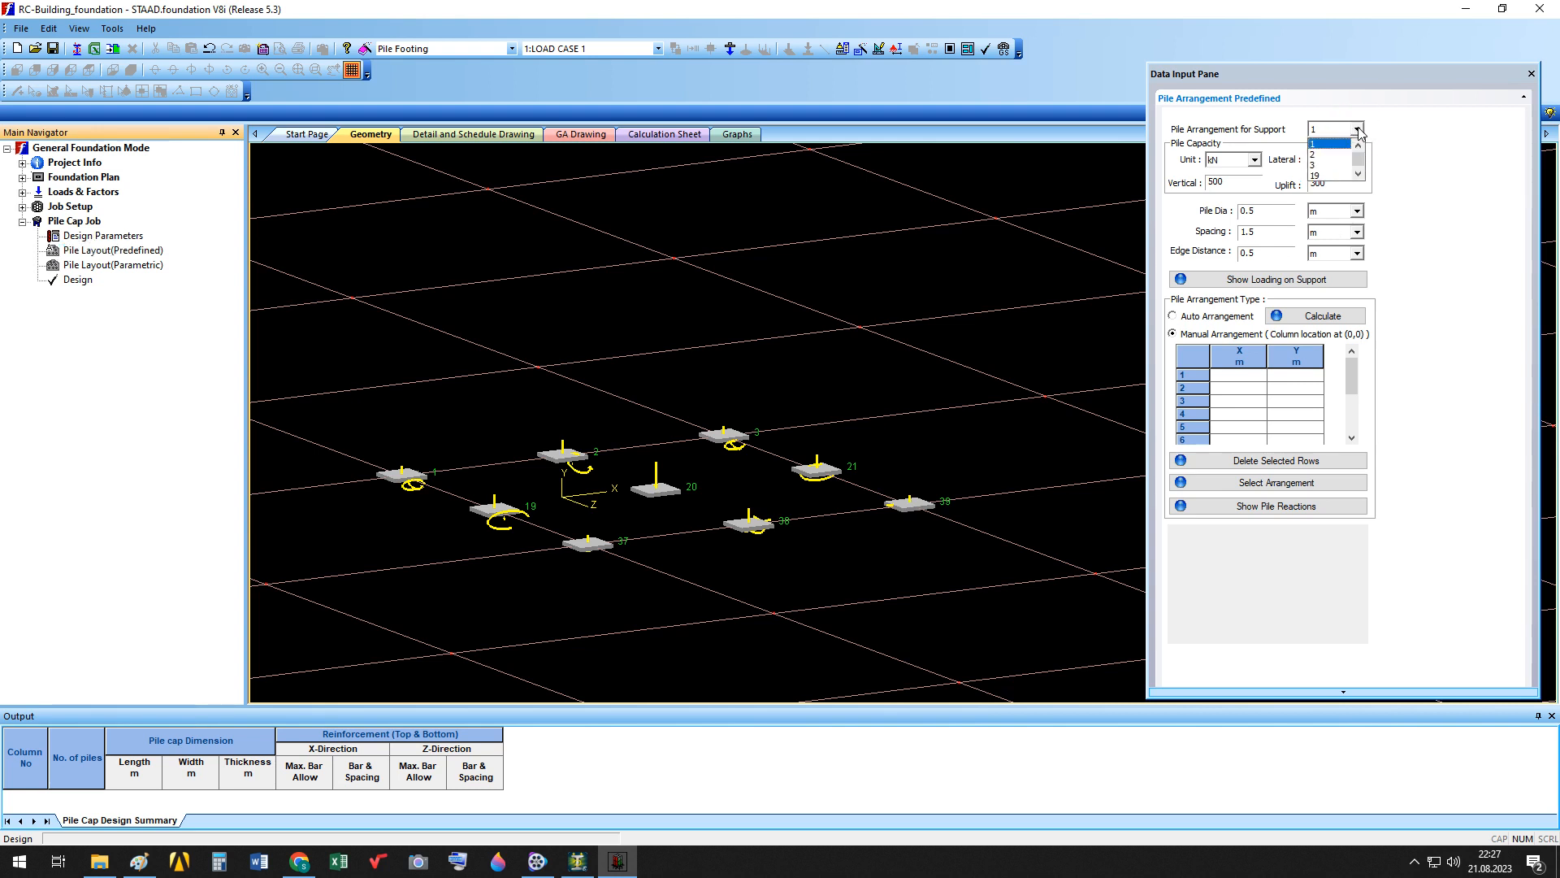
pyautogui.click(1355, 174)
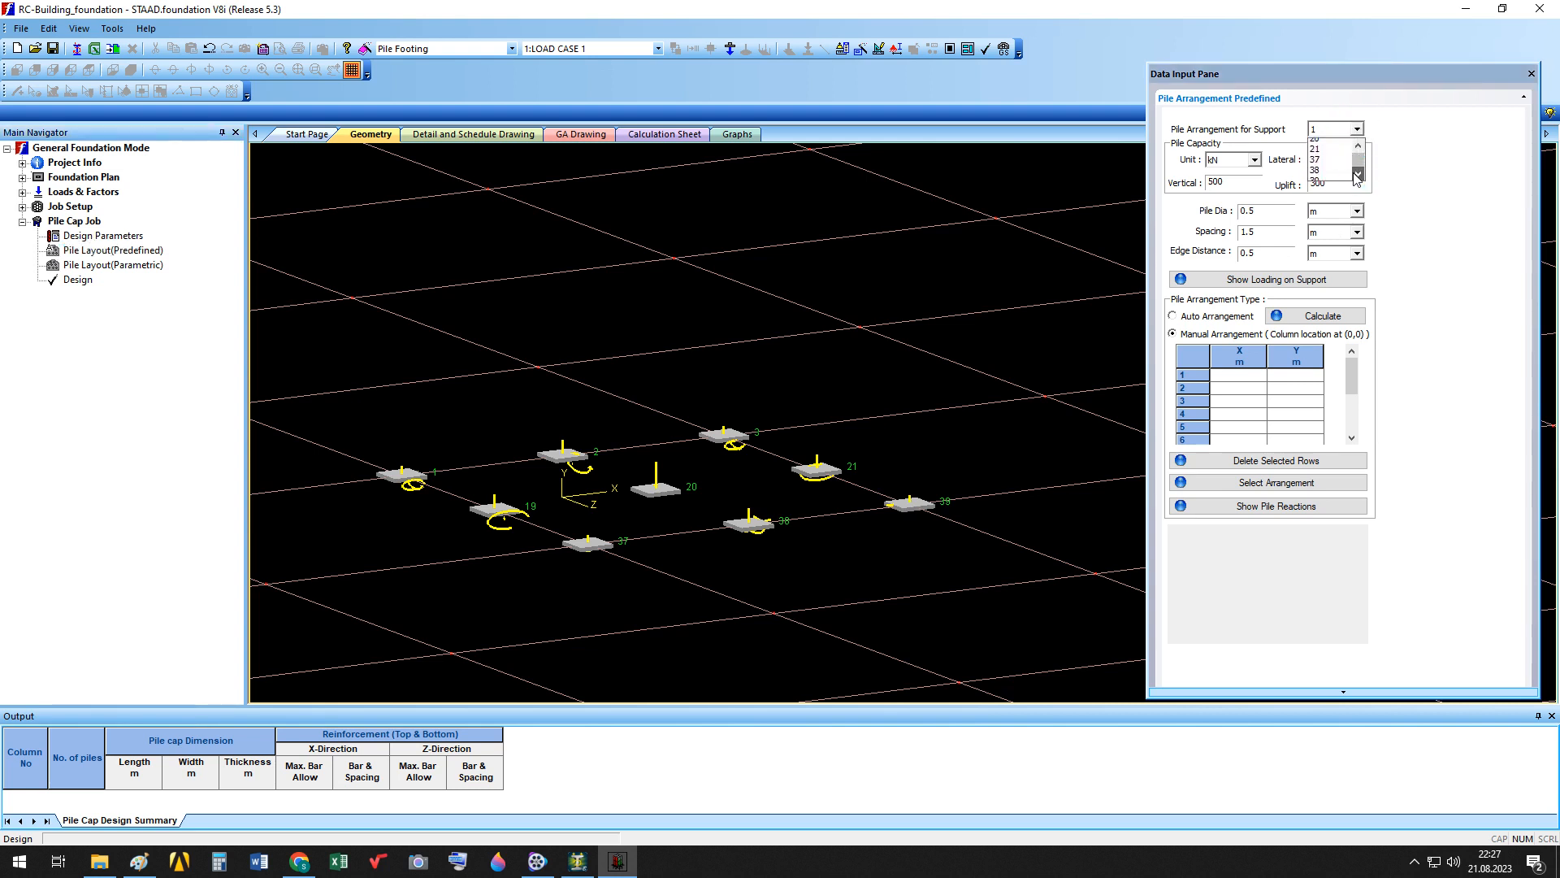
pyautogui.click(1460, 194)
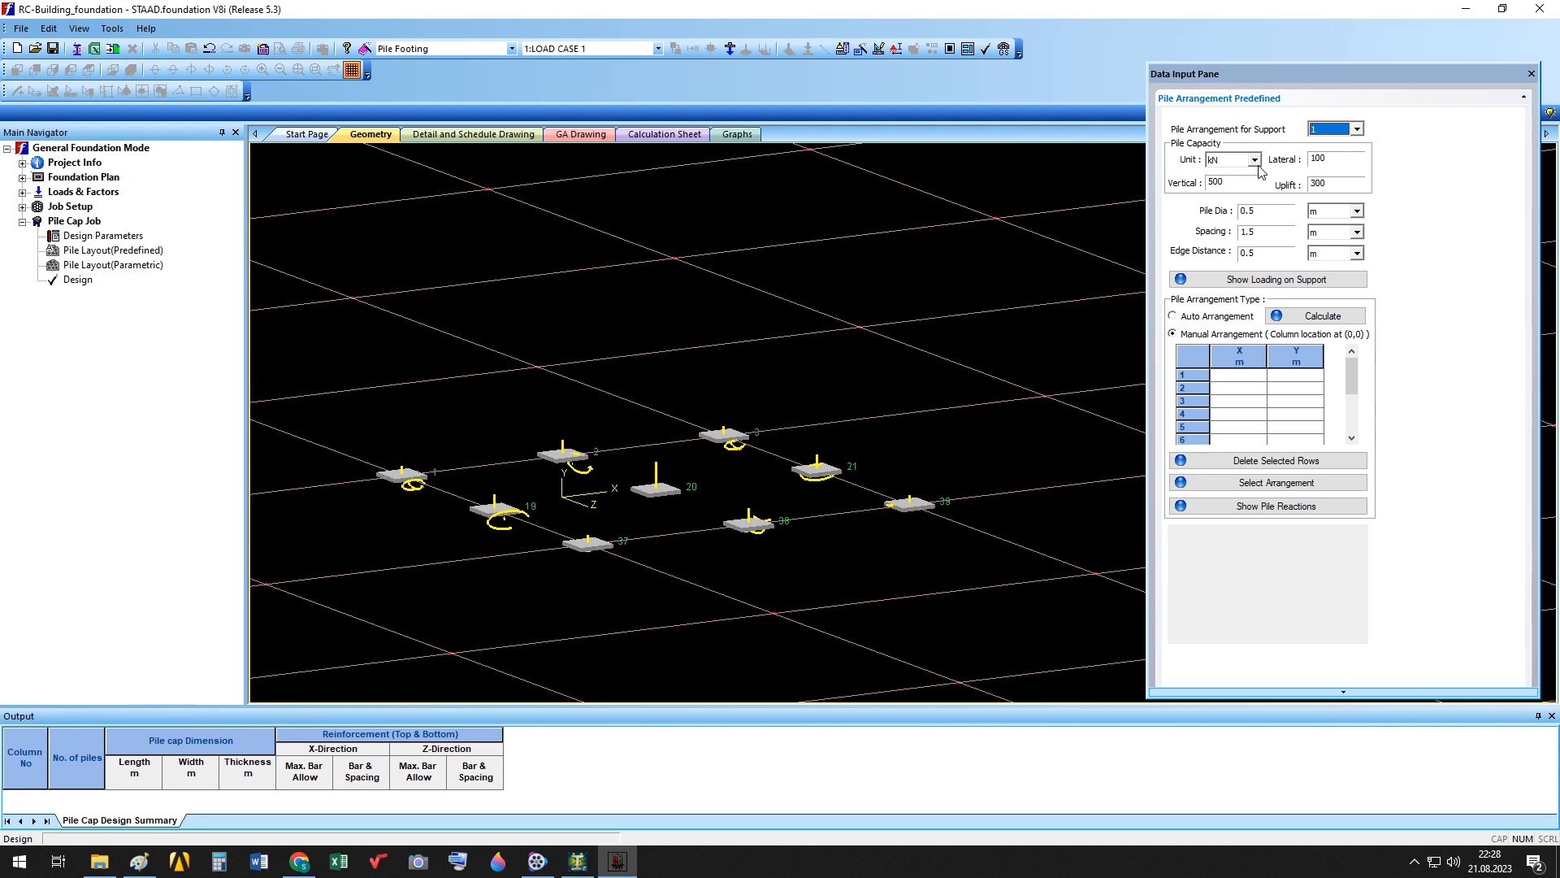
# Switch to Chrome and open youglish.com in a new tab.
pyautogui.click(299, 861)
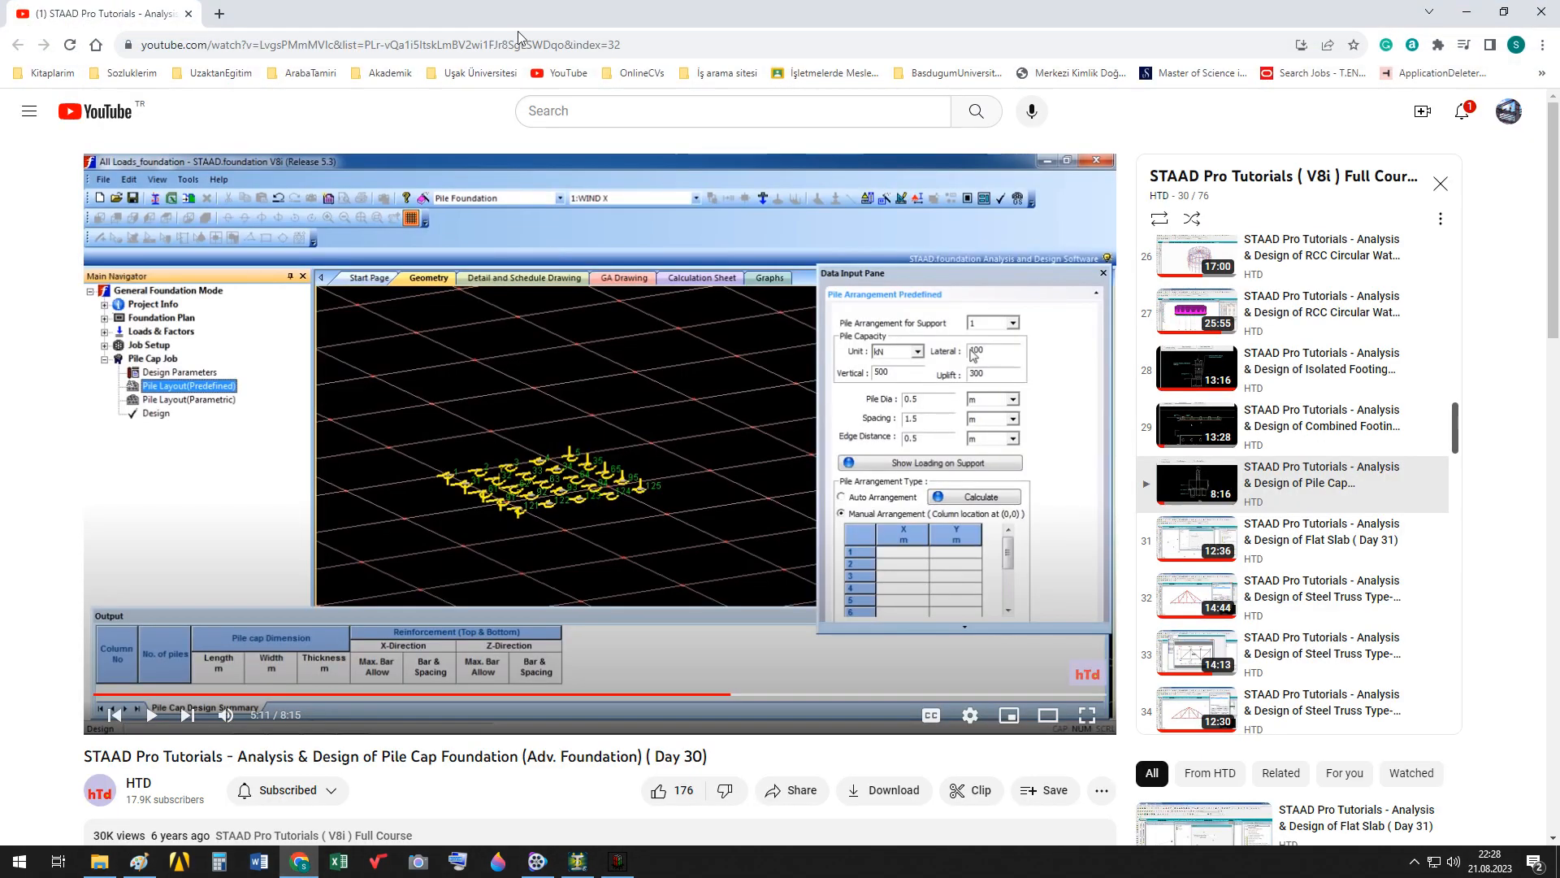
pyautogui.click(219, 14)
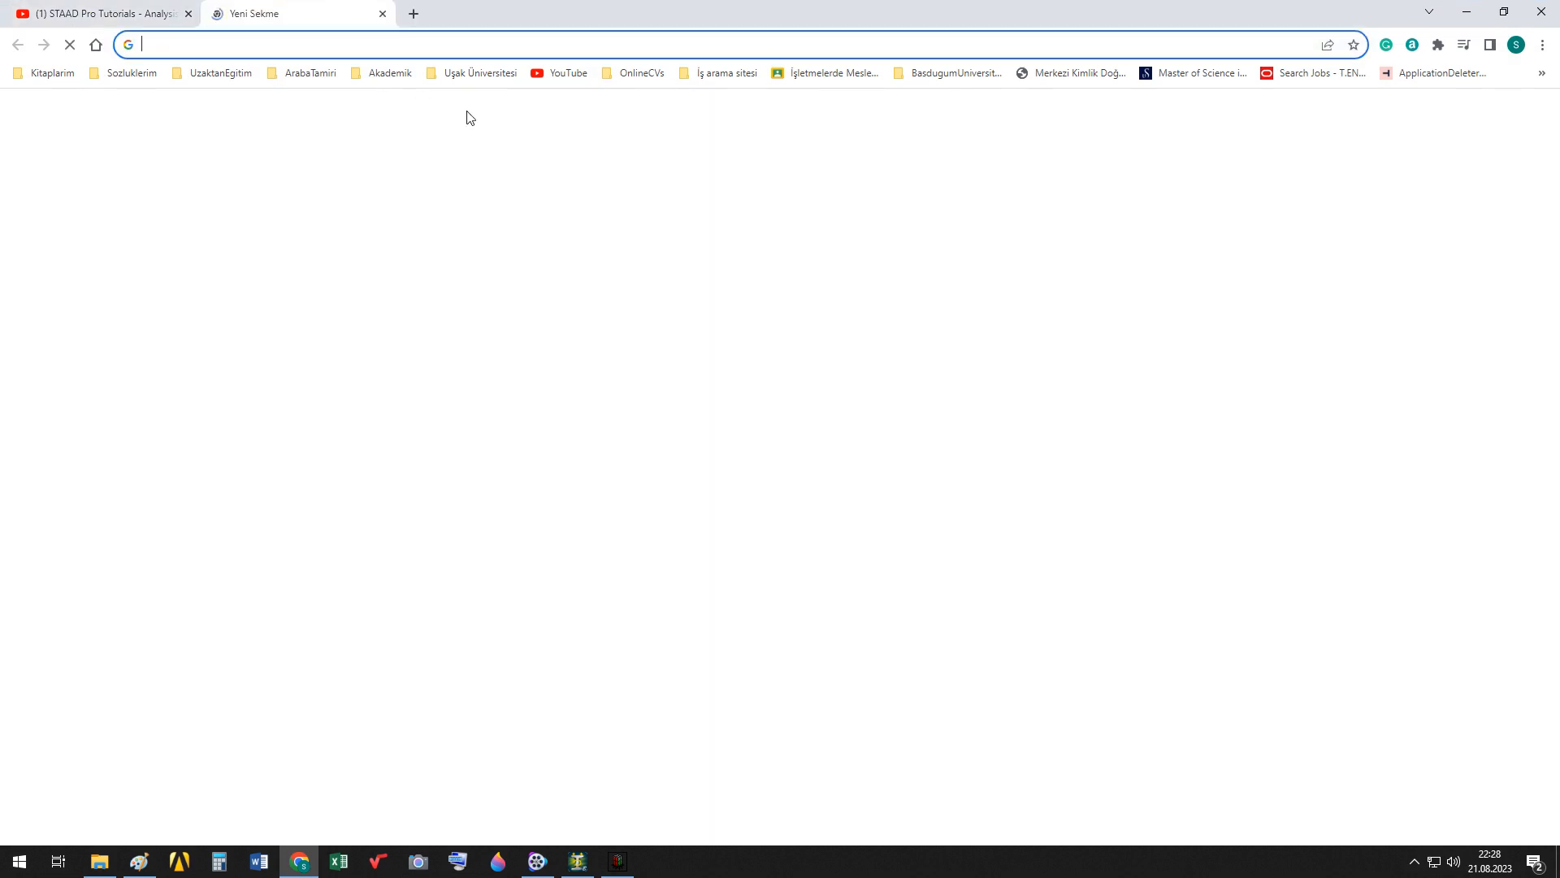
pyautogui.click(442, 43)
pyautogui.write('yt')
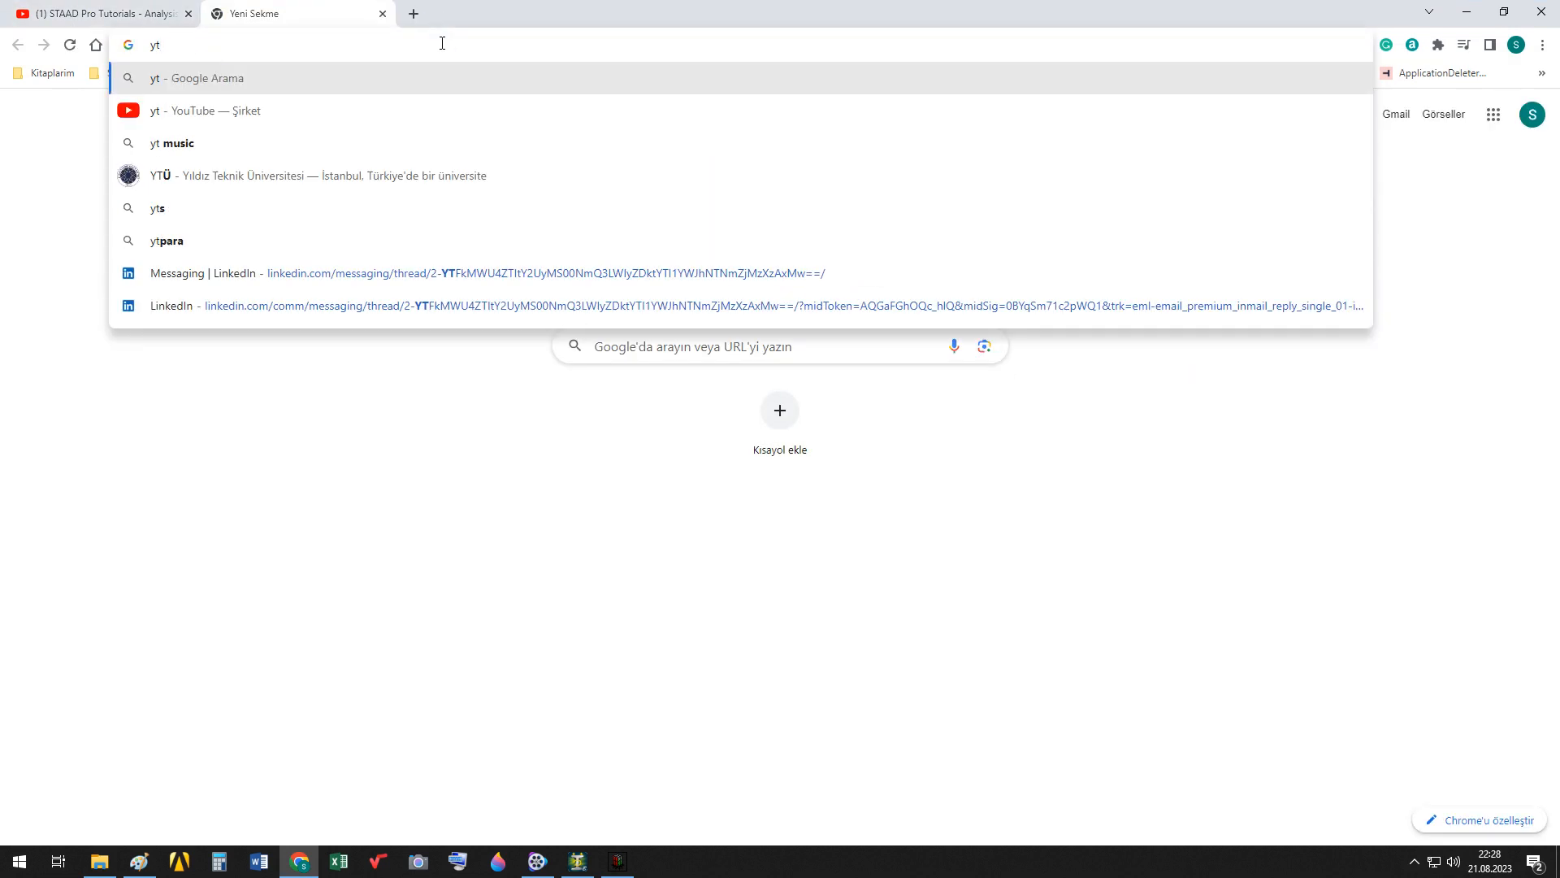
pyautogui.press('BackSpace')
pyautogui.write('oug')
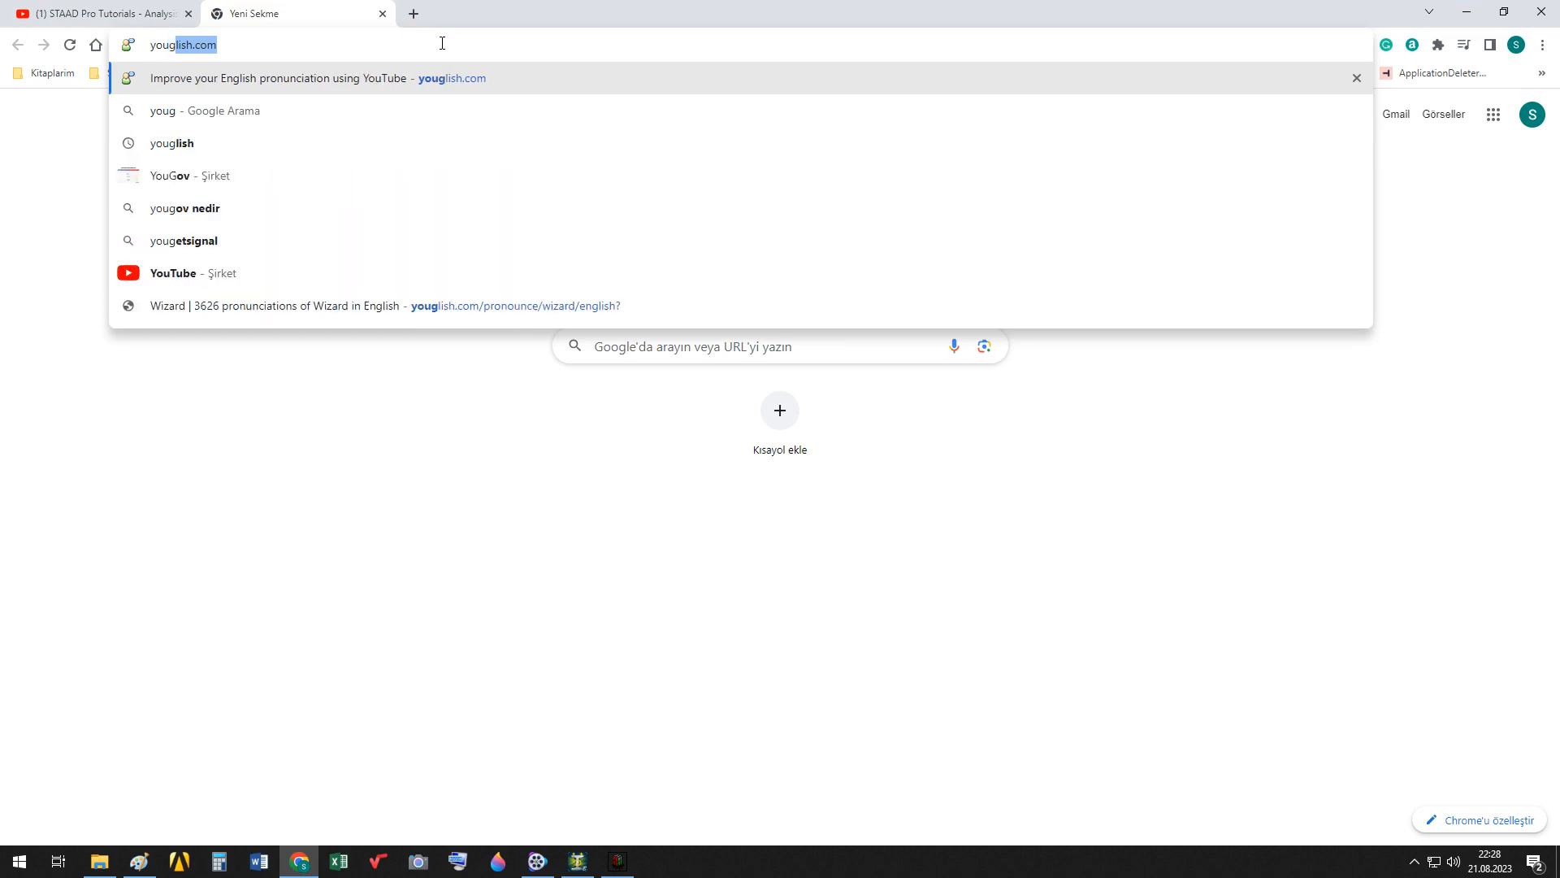
pyautogui.press('Return')
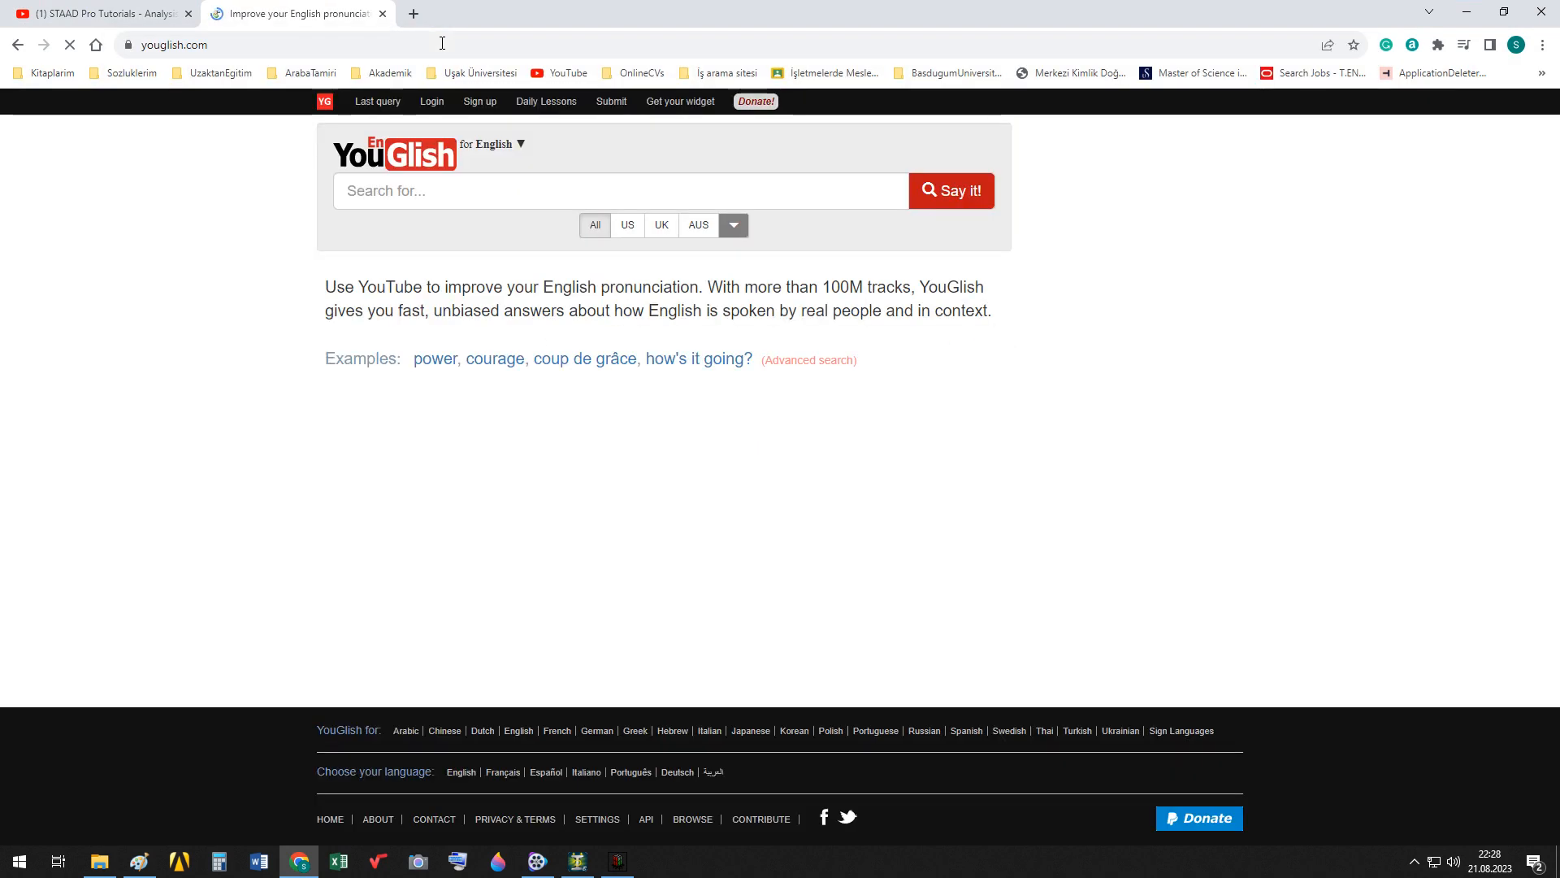
# Look up the English pronunciation of "robust", close the site's tab and return to STAAD.foundation.
pyautogui.write('robust')
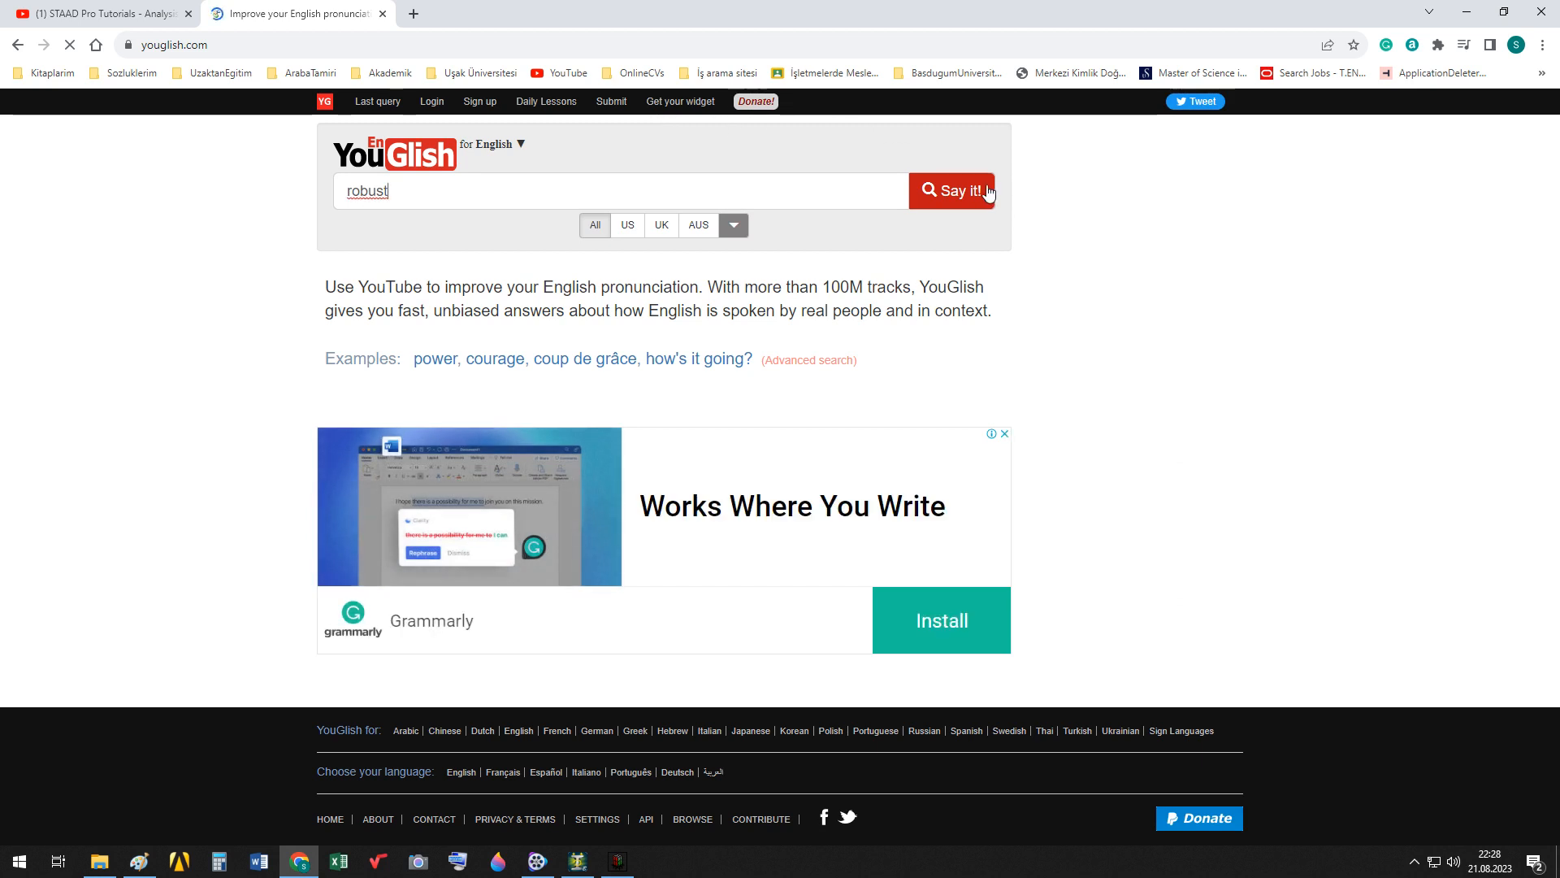
pyautogui.click(949, 190)
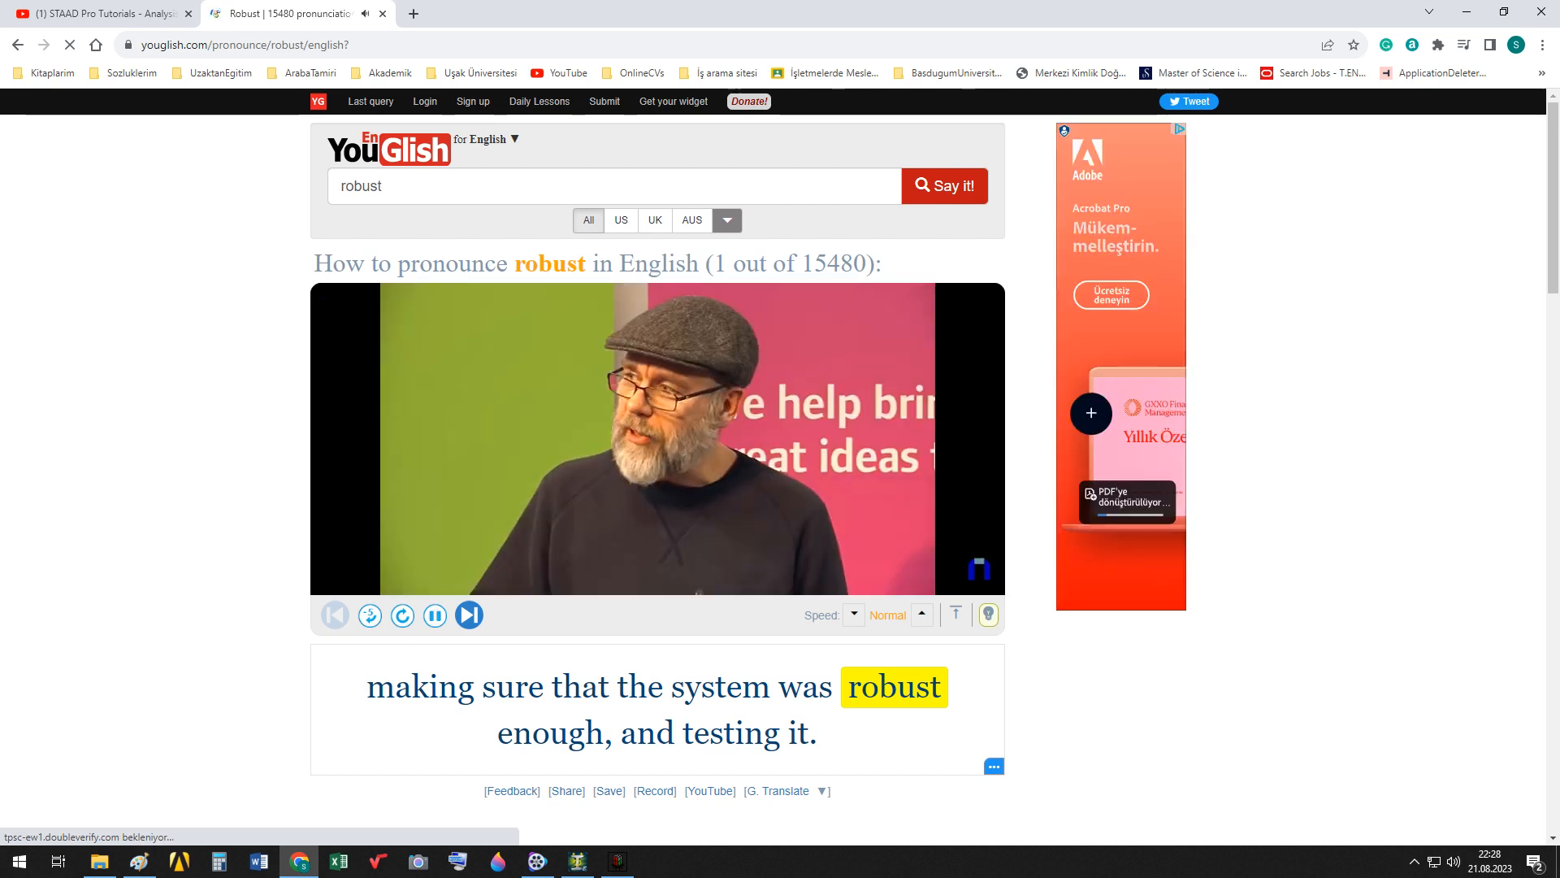
pyautogui.click(546, 420)
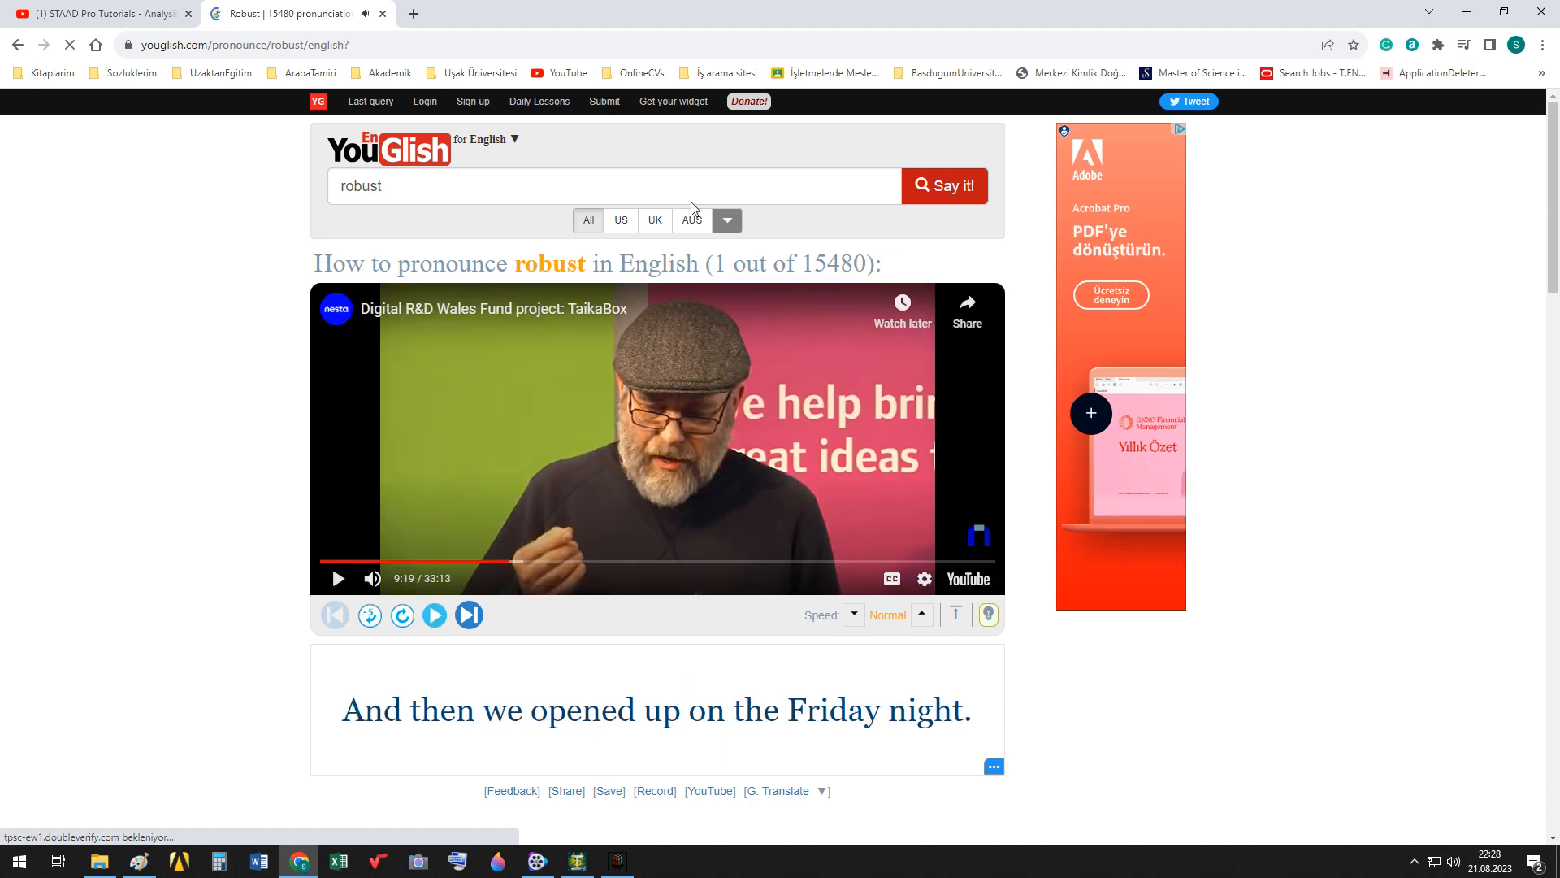
pyautogui.click(382, 14)
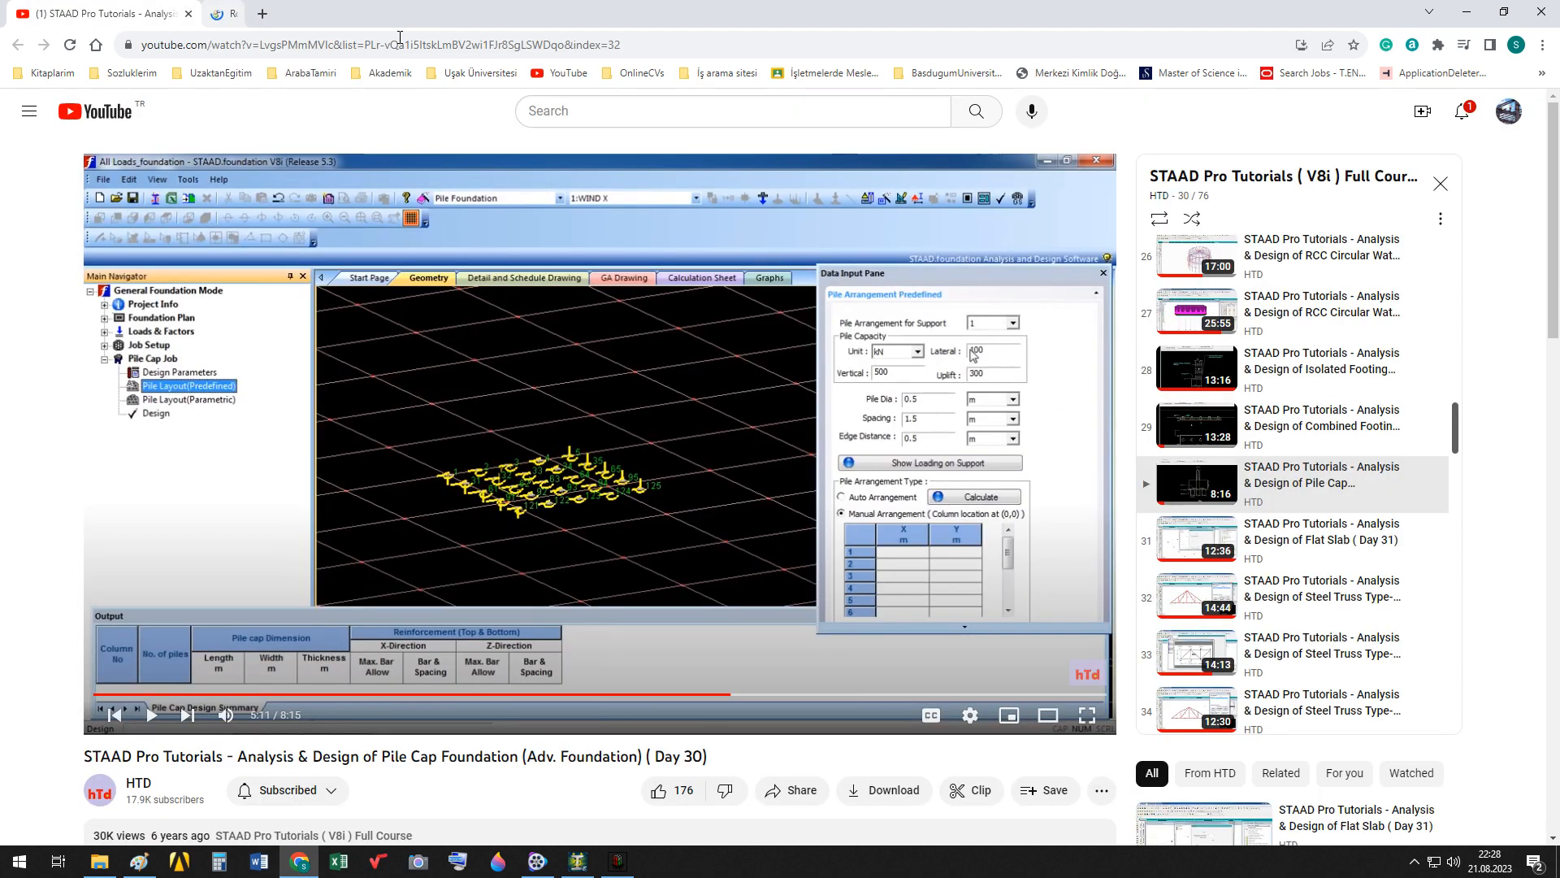
pyautogui.hotkey('alt', 'Tab')
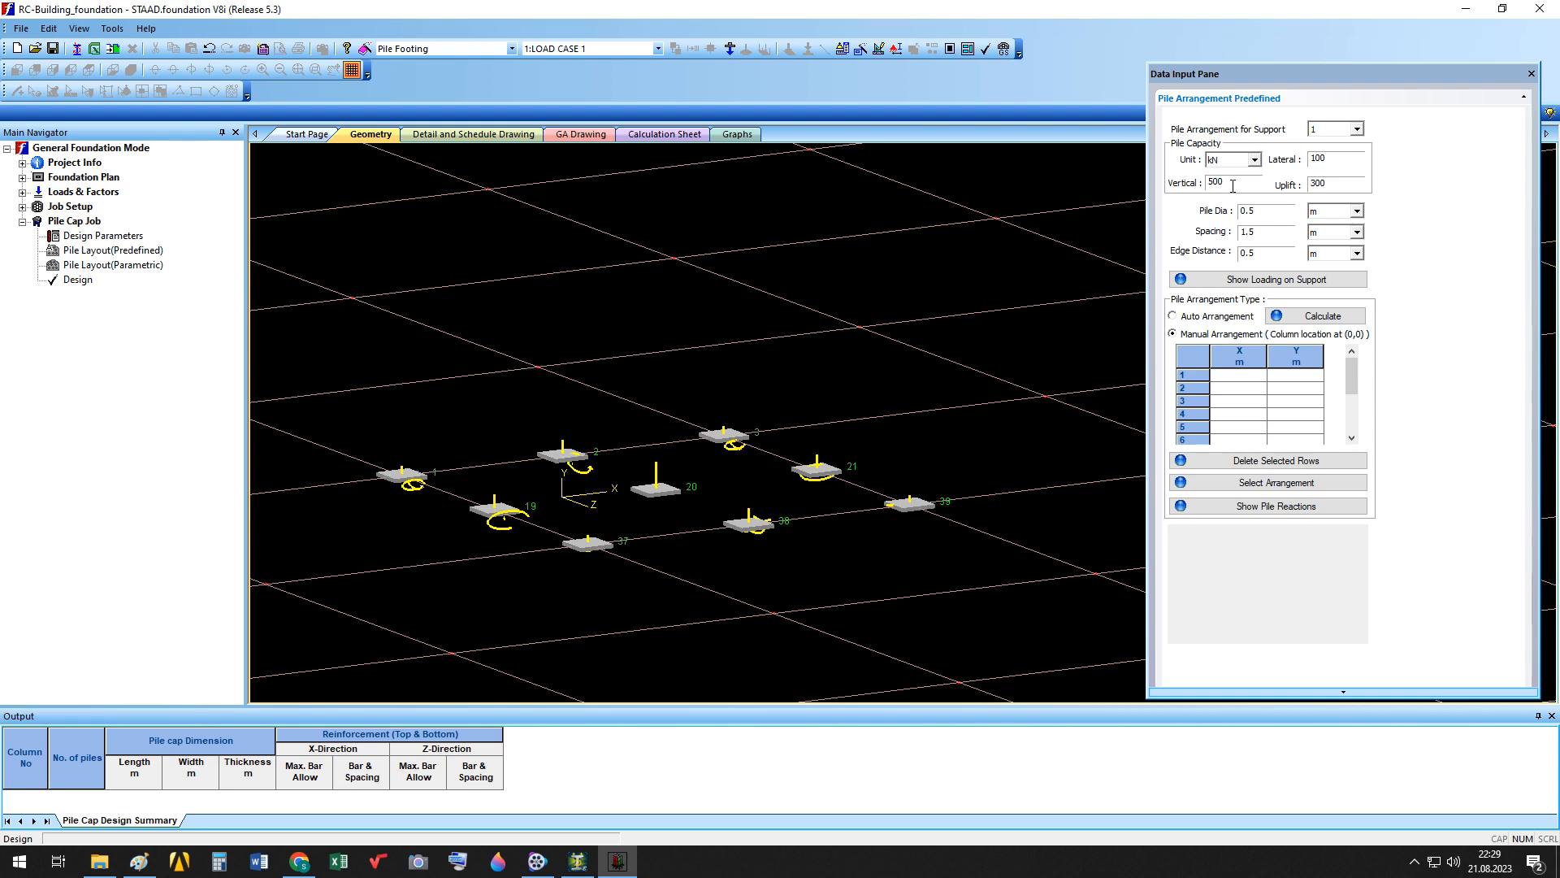
# Switch to Paint and find the Pile Layout (Predefined) form with its field descriptions in the PileCap image.
pyautogui.click(1343, 160)
pyautogui.click(139, 861)
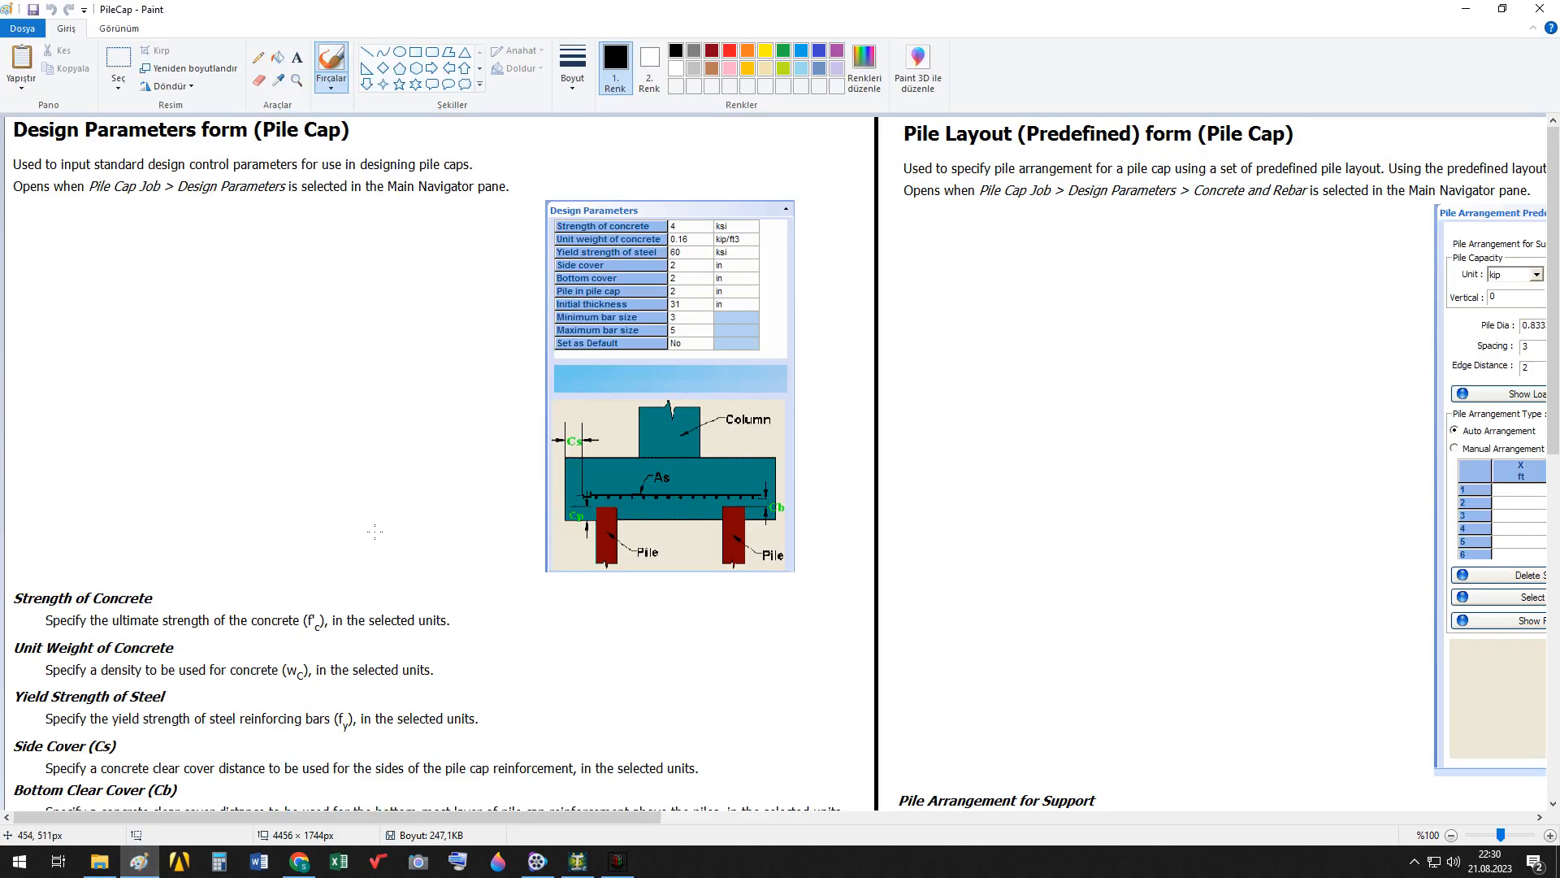
pyautogui.scroll(-8, 390, 538)
pyautogui.scroll(8, 404, 559)
pyautogui.moveTo(584, 816); pyautogui.dragTo(847, 807)
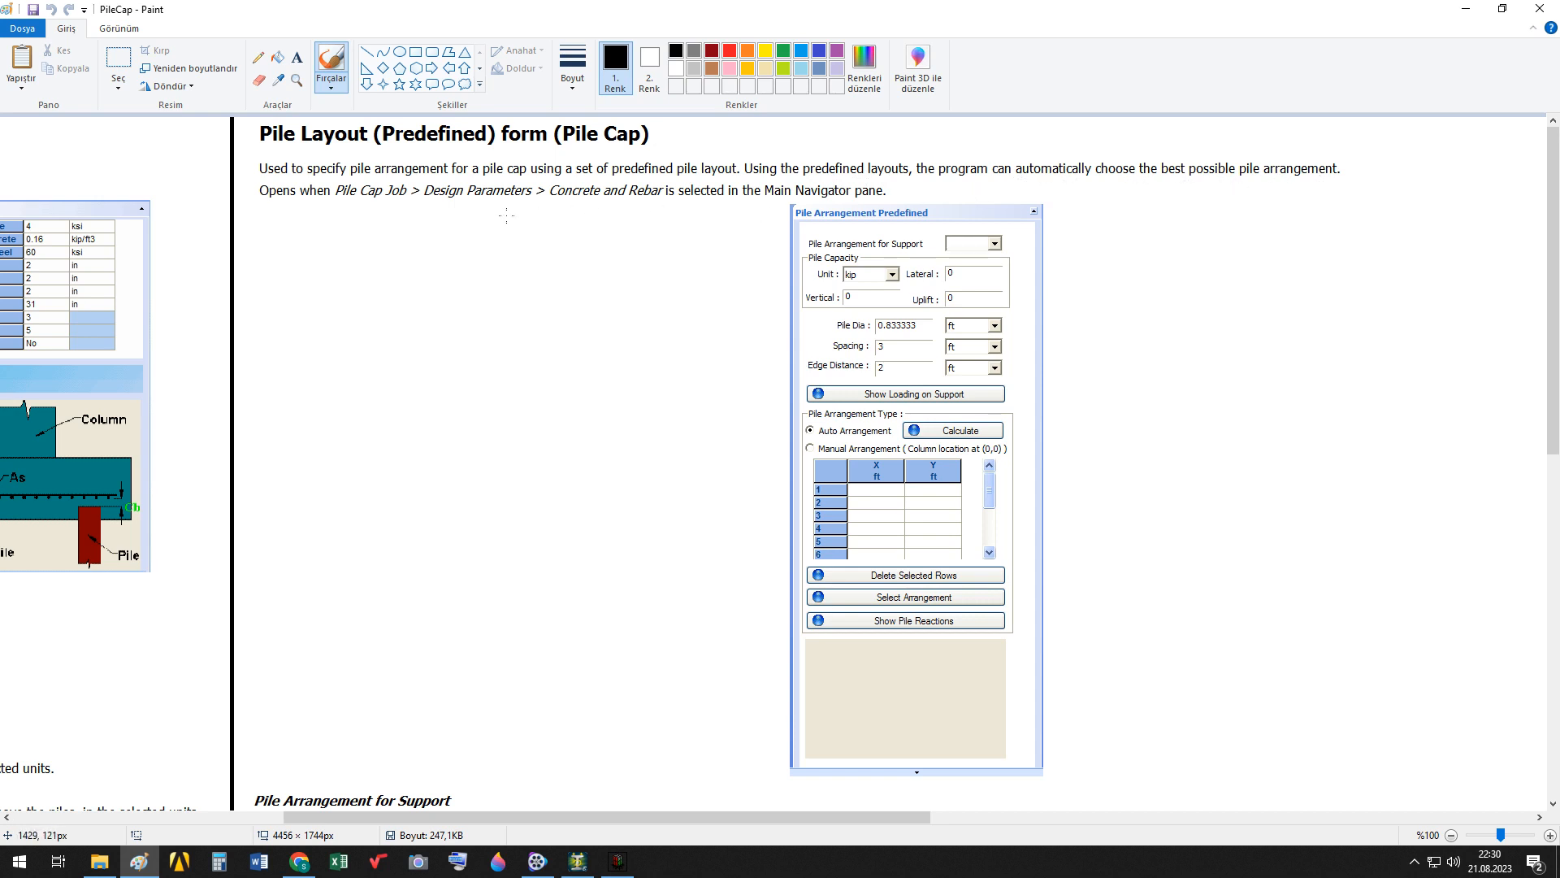
pyautogui.scroll(-9, 719, 304)
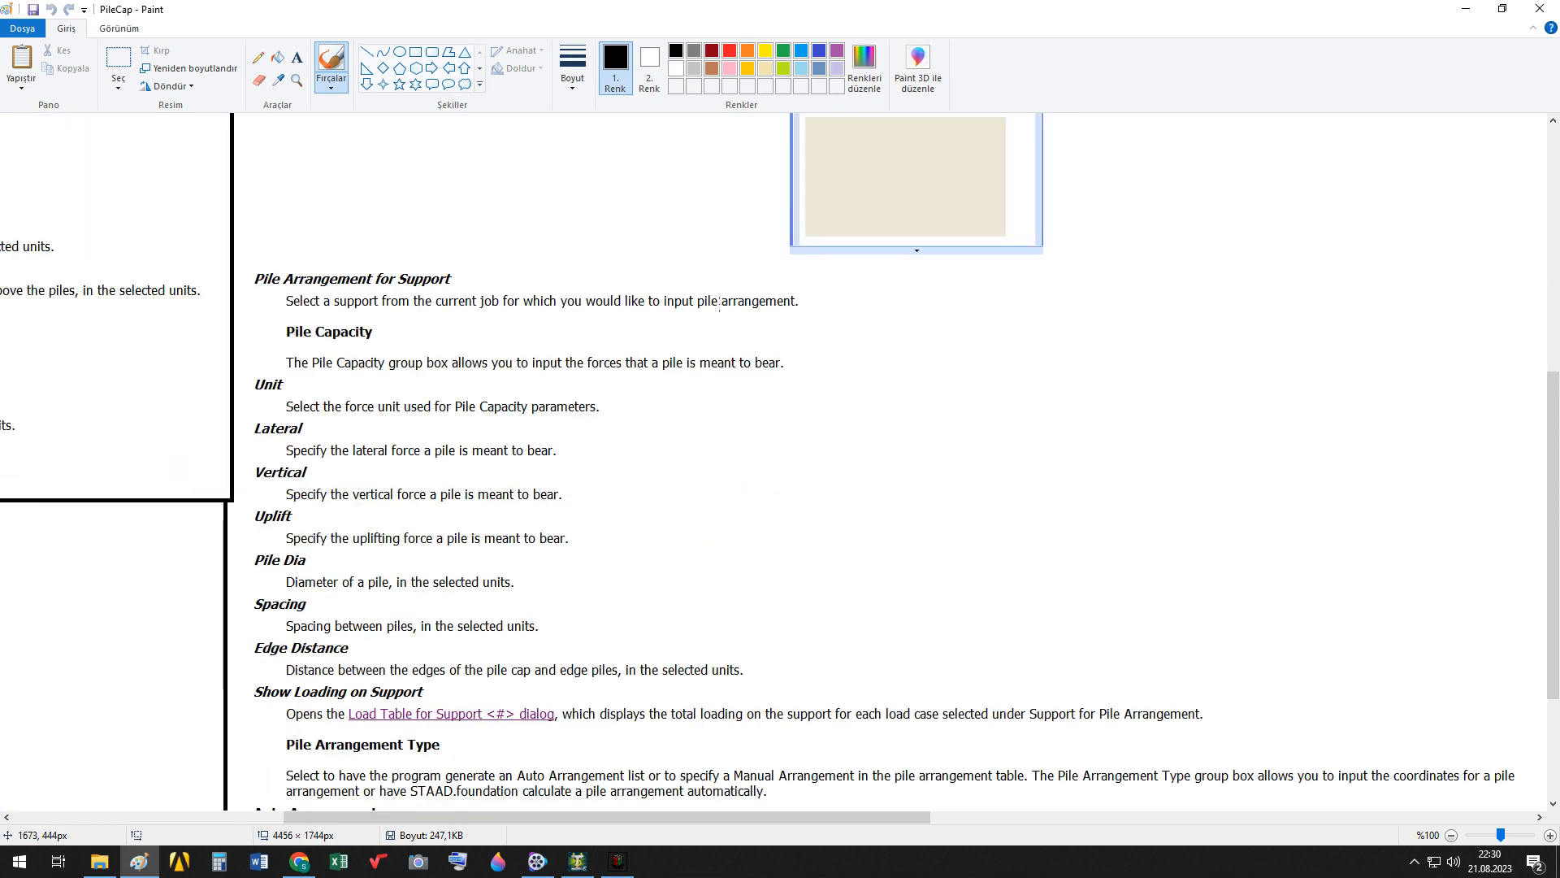
pyautogui.scroll(2, 720, 304)
pyautogui.scroll(6, 516, 315)
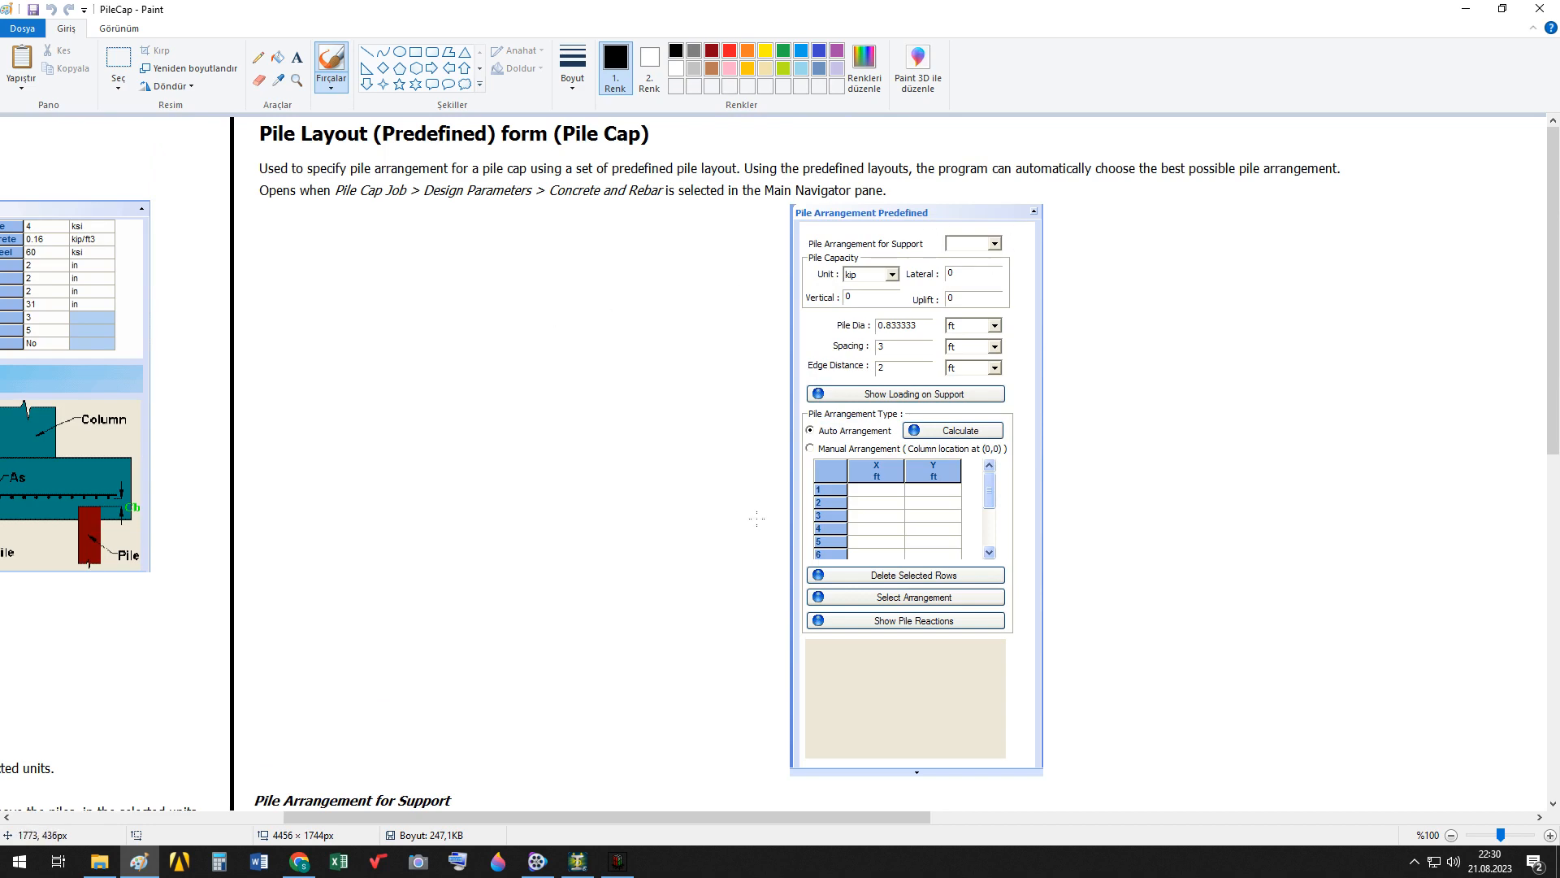
# Check the STAAD.Pro and STAAD.foundation windows, and read Paint's descriptions of support, pile capacity, diameter, spacing and edge distance.
pyautogui.click(578, 862)
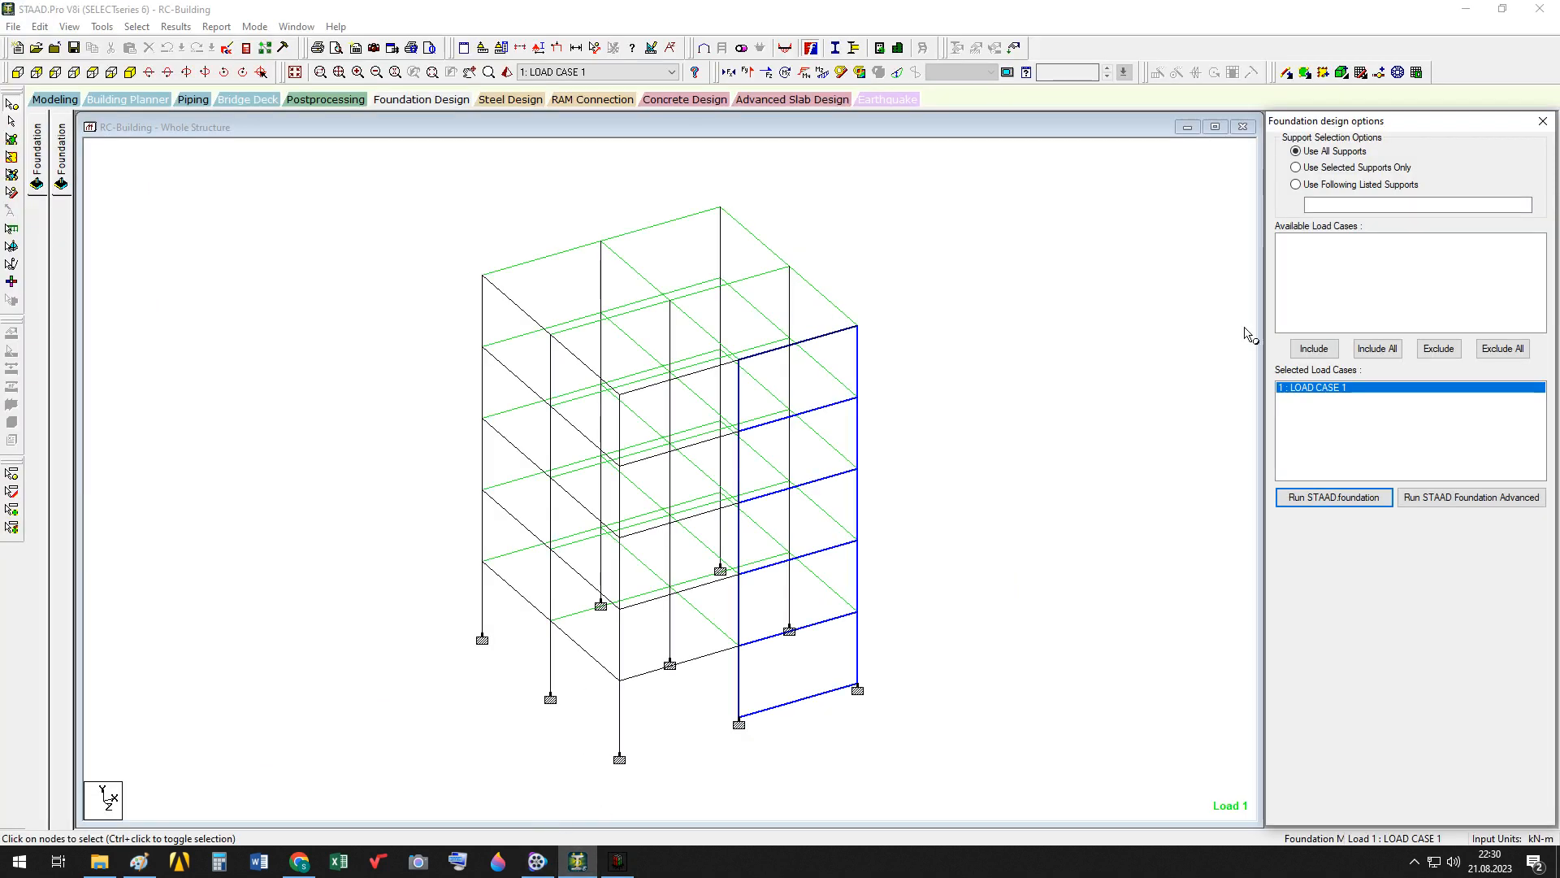
pyautogui.click(618, 862)
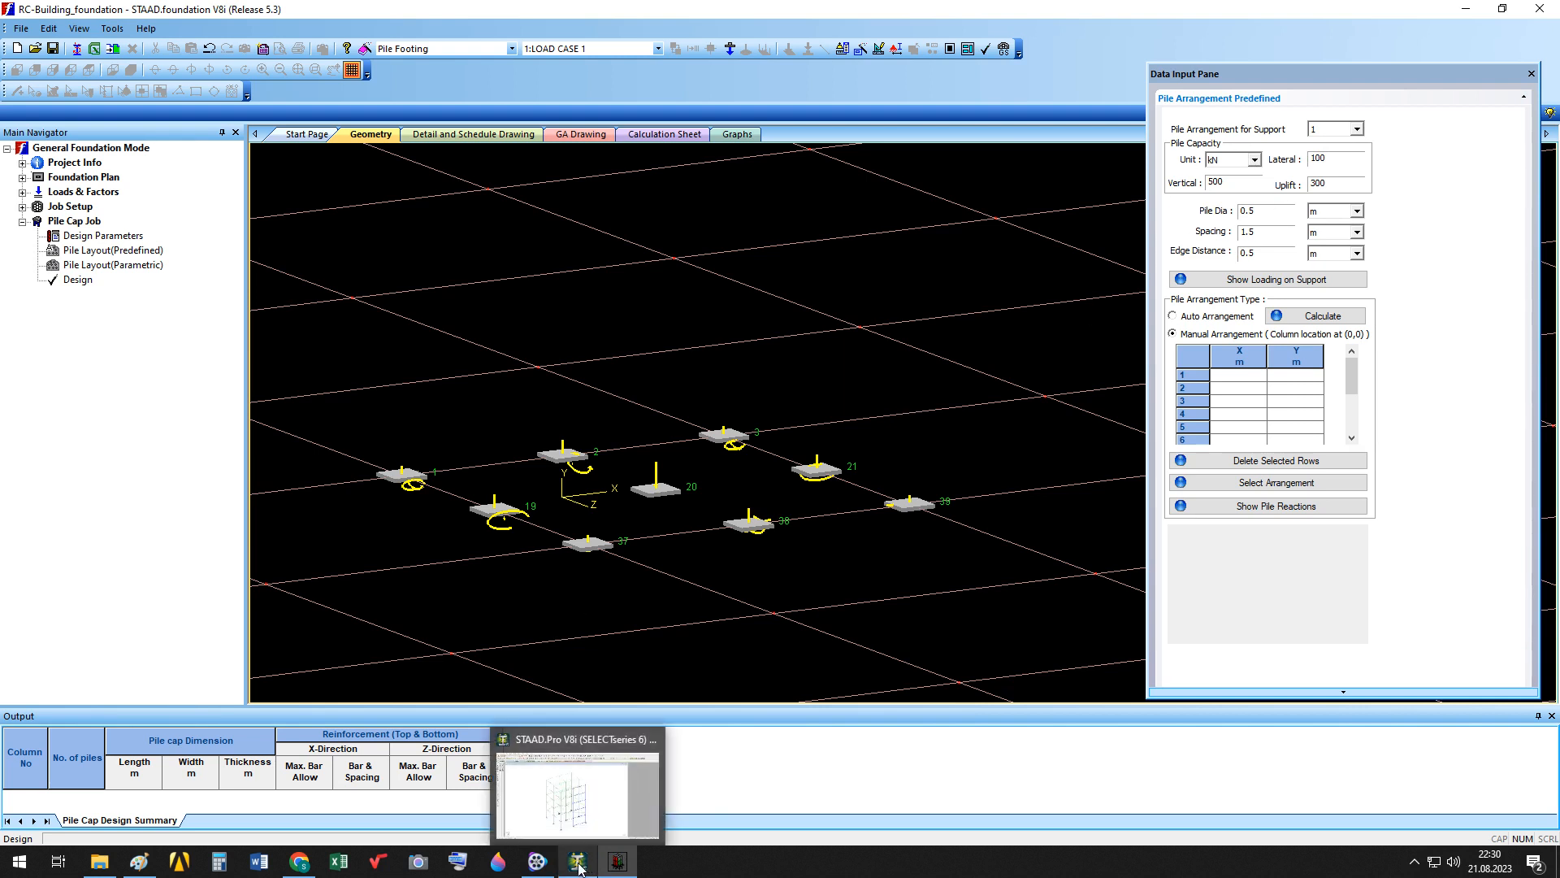
pyautogui.click(139, 862)
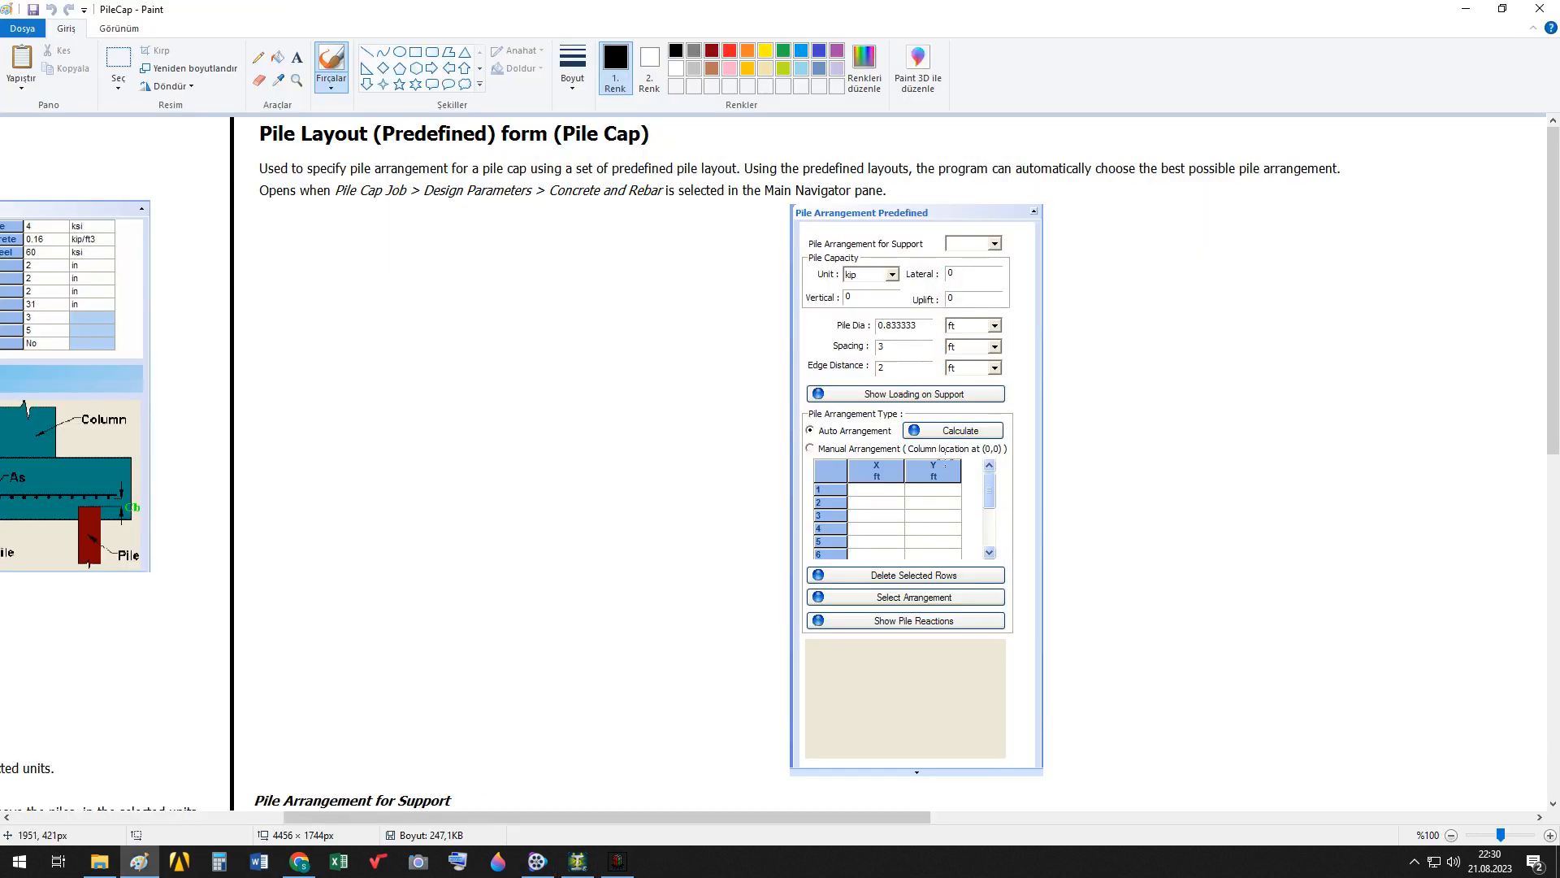
pyautogui.scroll(-6, 846, 458)
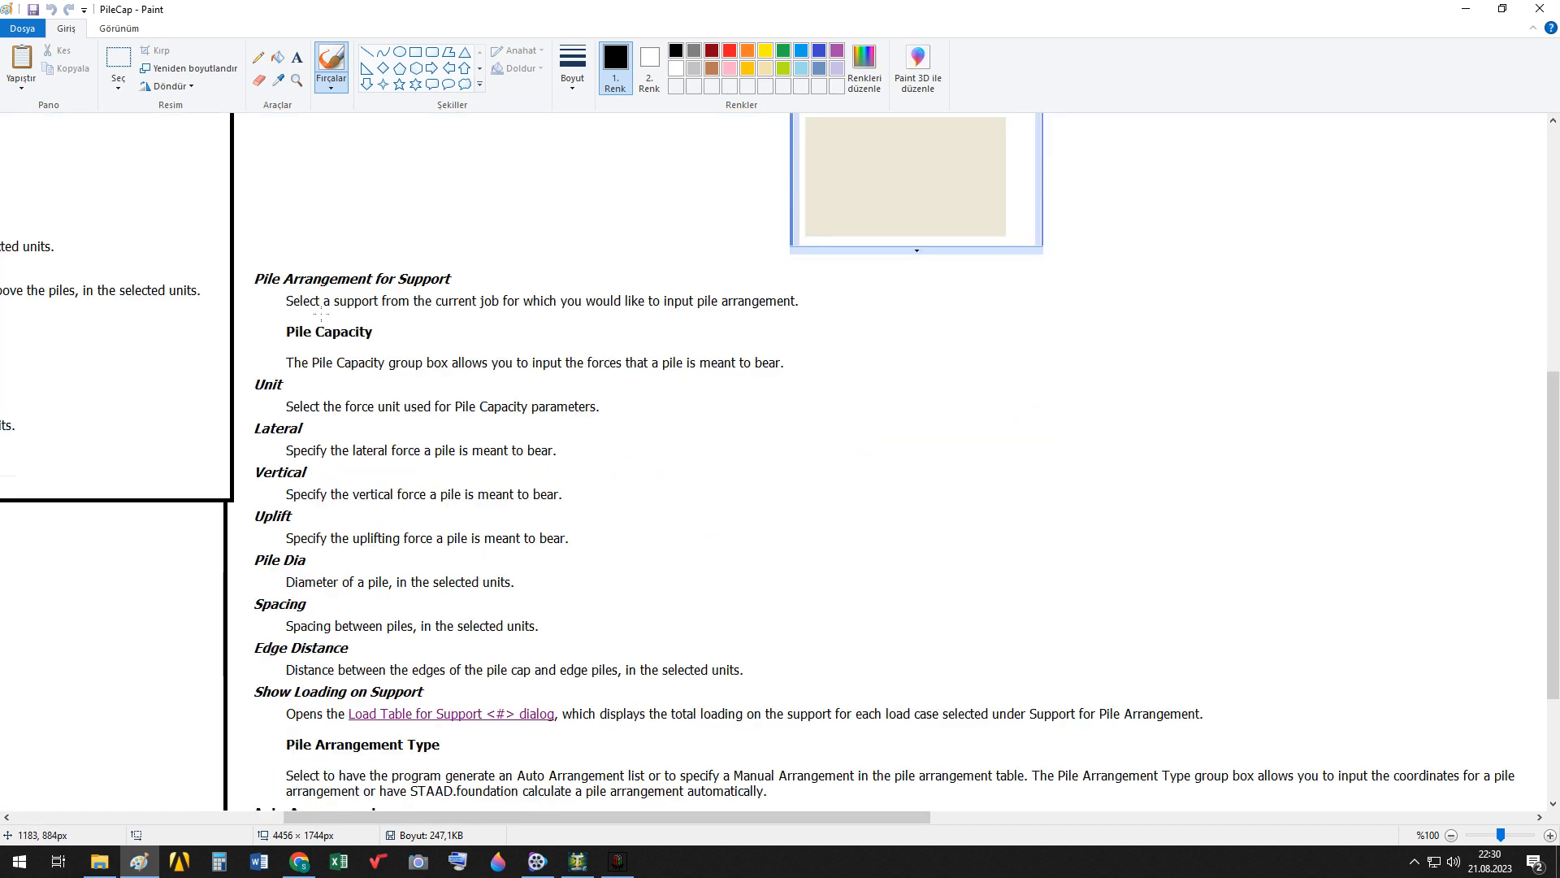
pyautogui.scroll(-2, 487, 370)
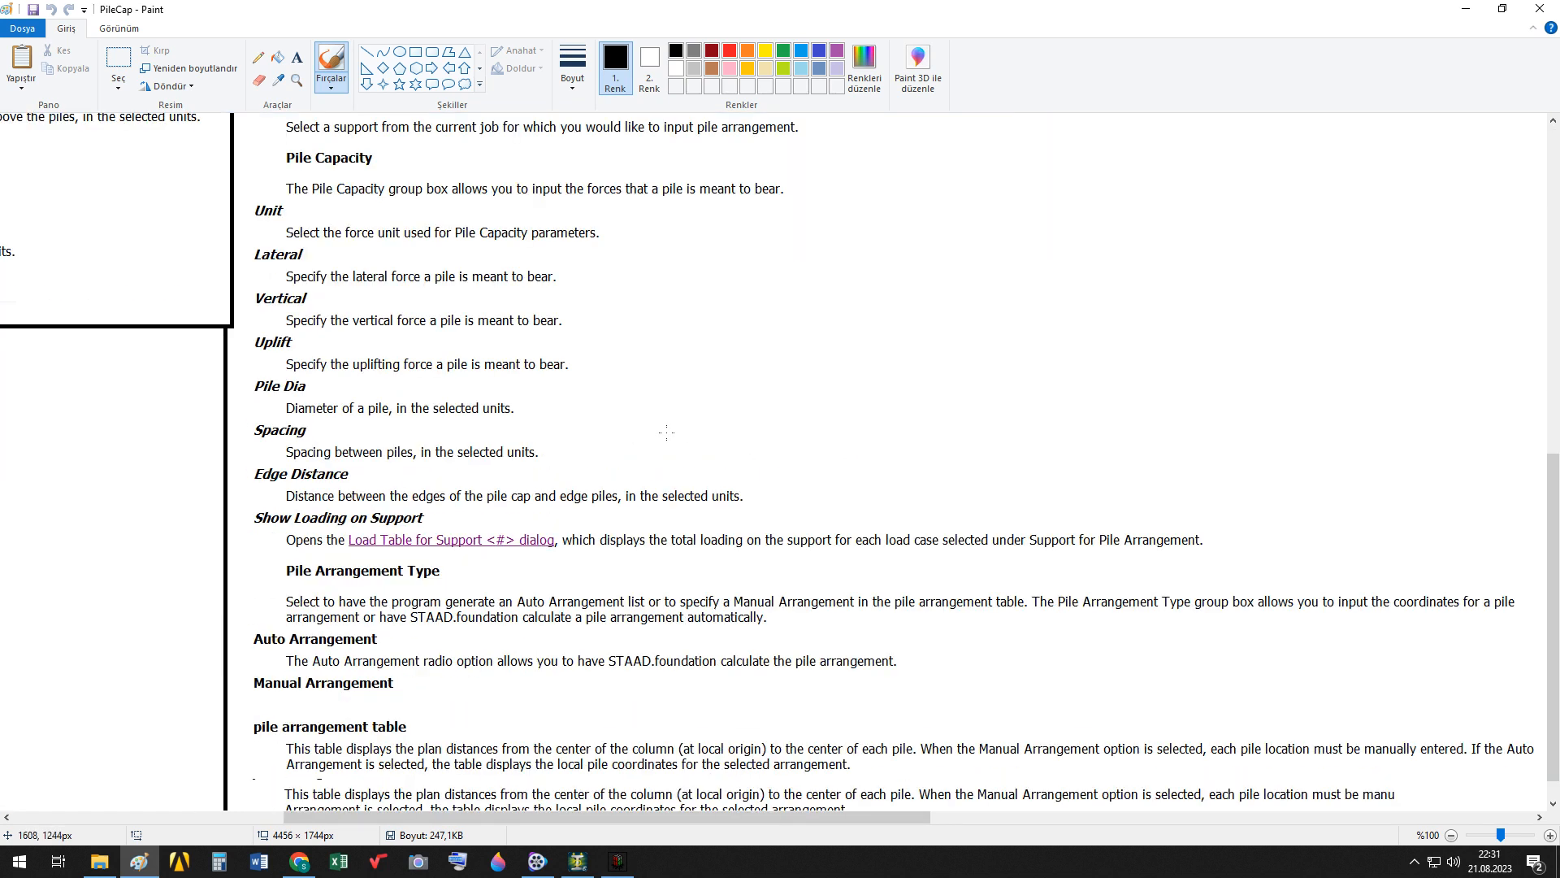
pyautogui.scroll(2, 667, 432)
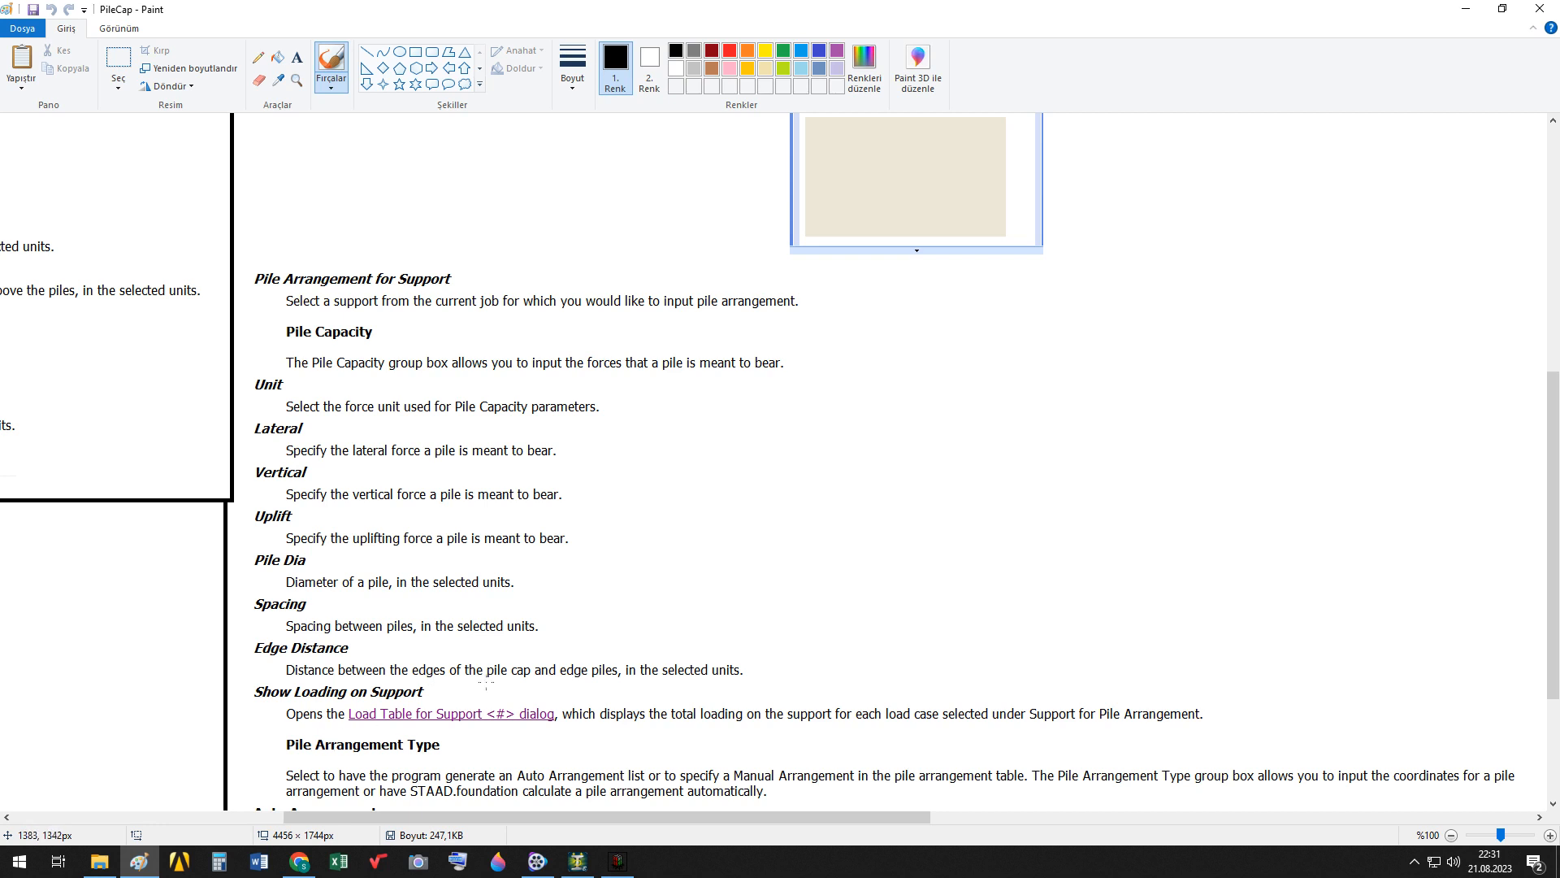
# Sketch a rectangular pile cap with one edge pile and its edge distance beside the descriptions, and erase the whole sketch.
pyautogui.moveTo(905, 514)
pyautogui.mouseDown()
pyautogui.moveTo(910, 410)
pyautogui.moveTo(1070, 482)
pyautogui.moveTo(905, 514)
pyautogui.mouseUp()
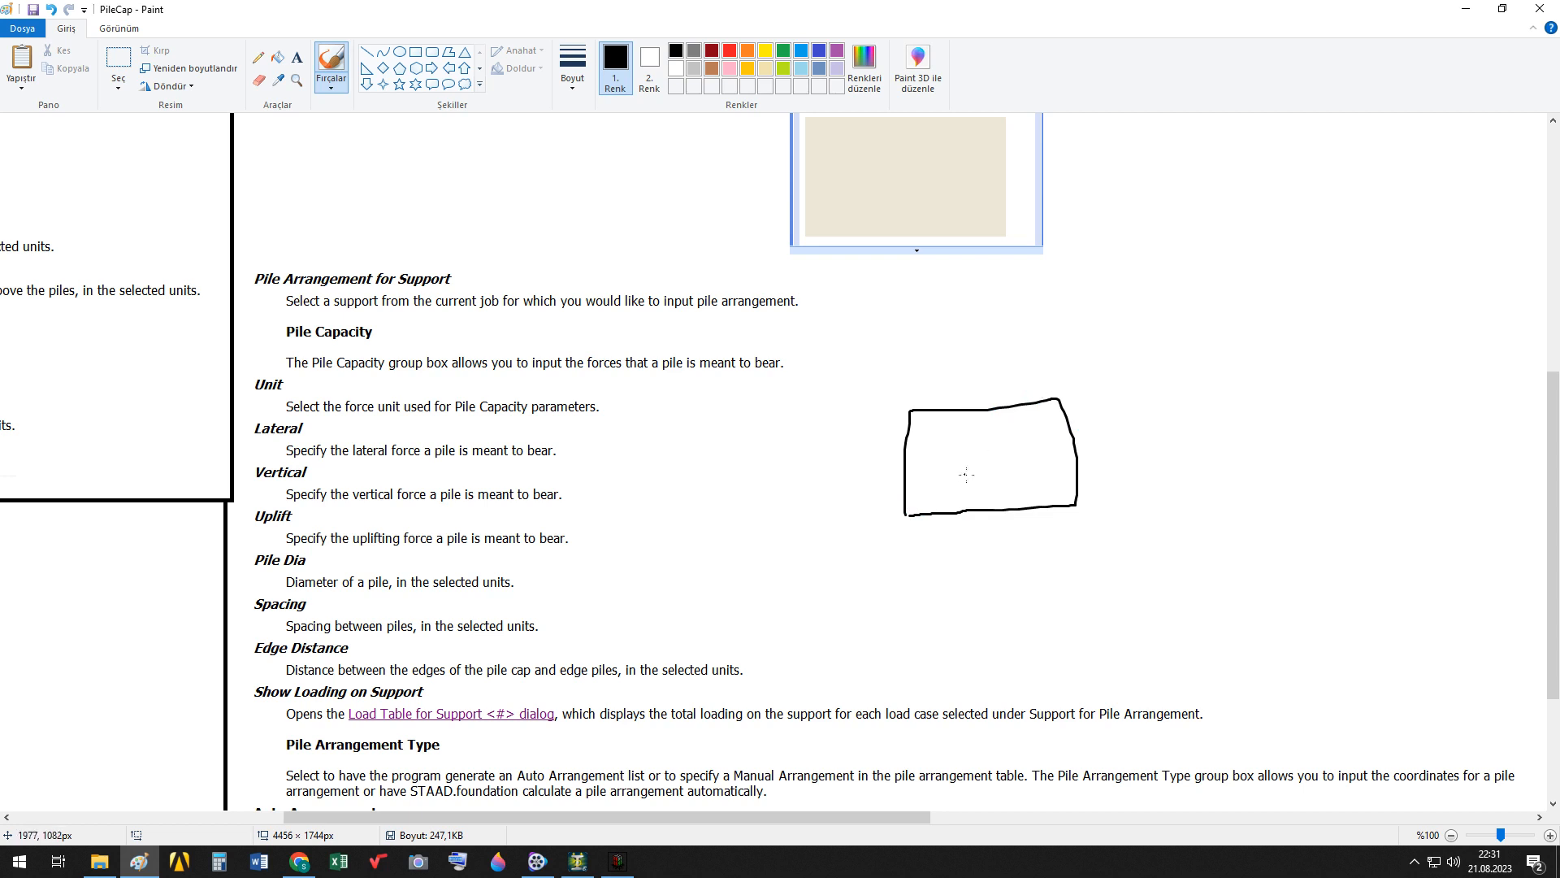
pyautogui.moveTo(938, 473)
pyautogui.mouseDown()
pyautogui.moveTo(947, 463)
pyautogui.moveTo(943, 487)
pyautogui.moveTo(882, 476)
pyautogui.moveTo(885, 498)
pyautogui.moveTo(920, 496)
pyautogui.moveTo(921, 455)
pyautogui.moveTo(977, 353)
pyautogui.mouseUp()
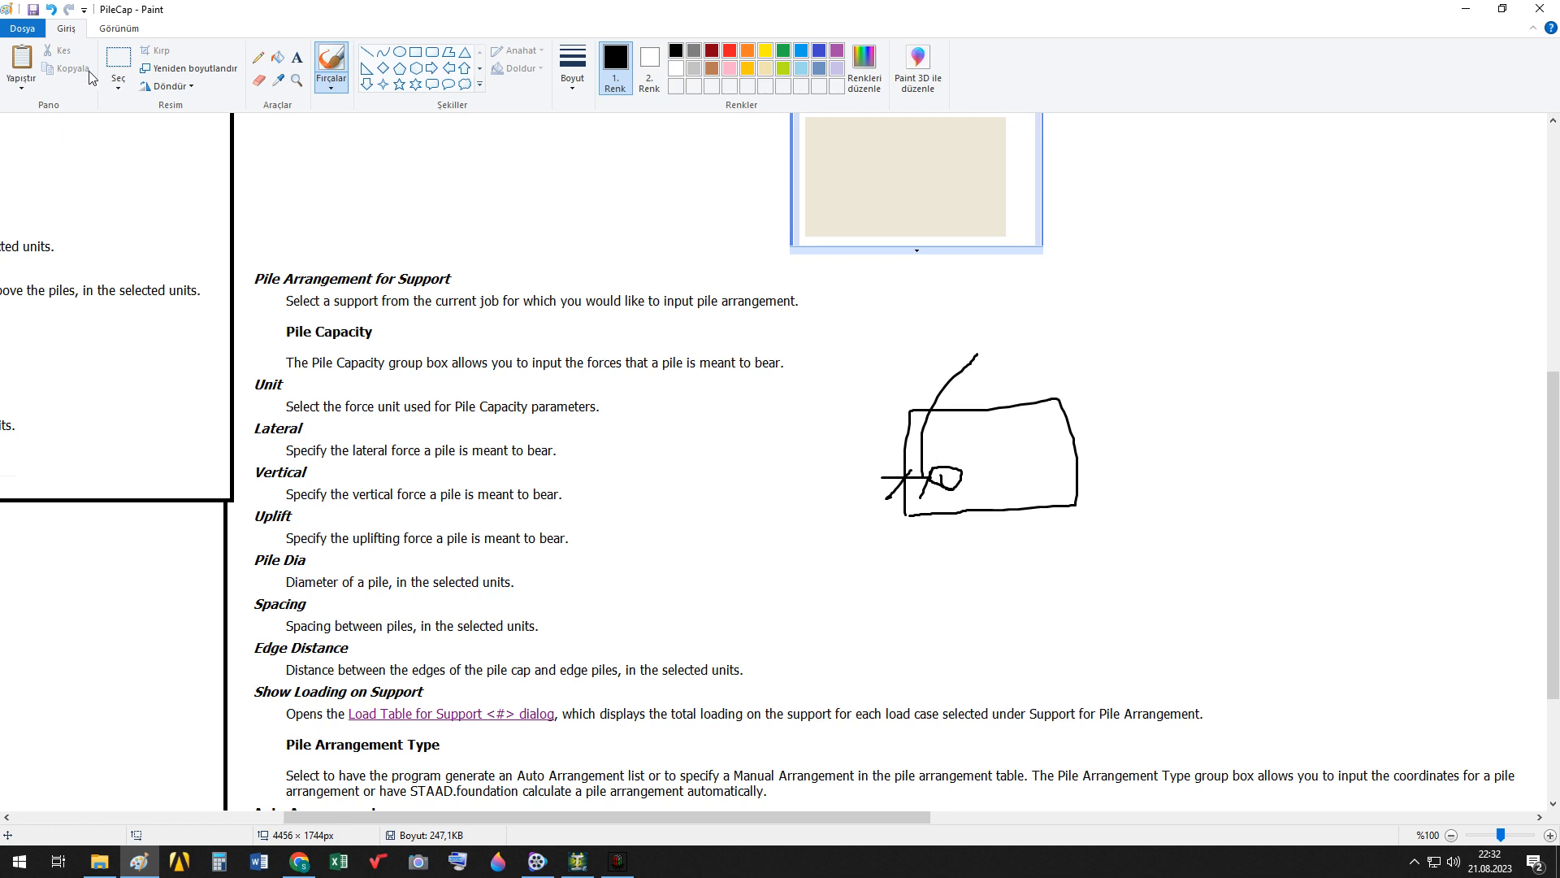
pyautogui.moveTo(868, 304); pyautogui.dragTo(1094, 532)
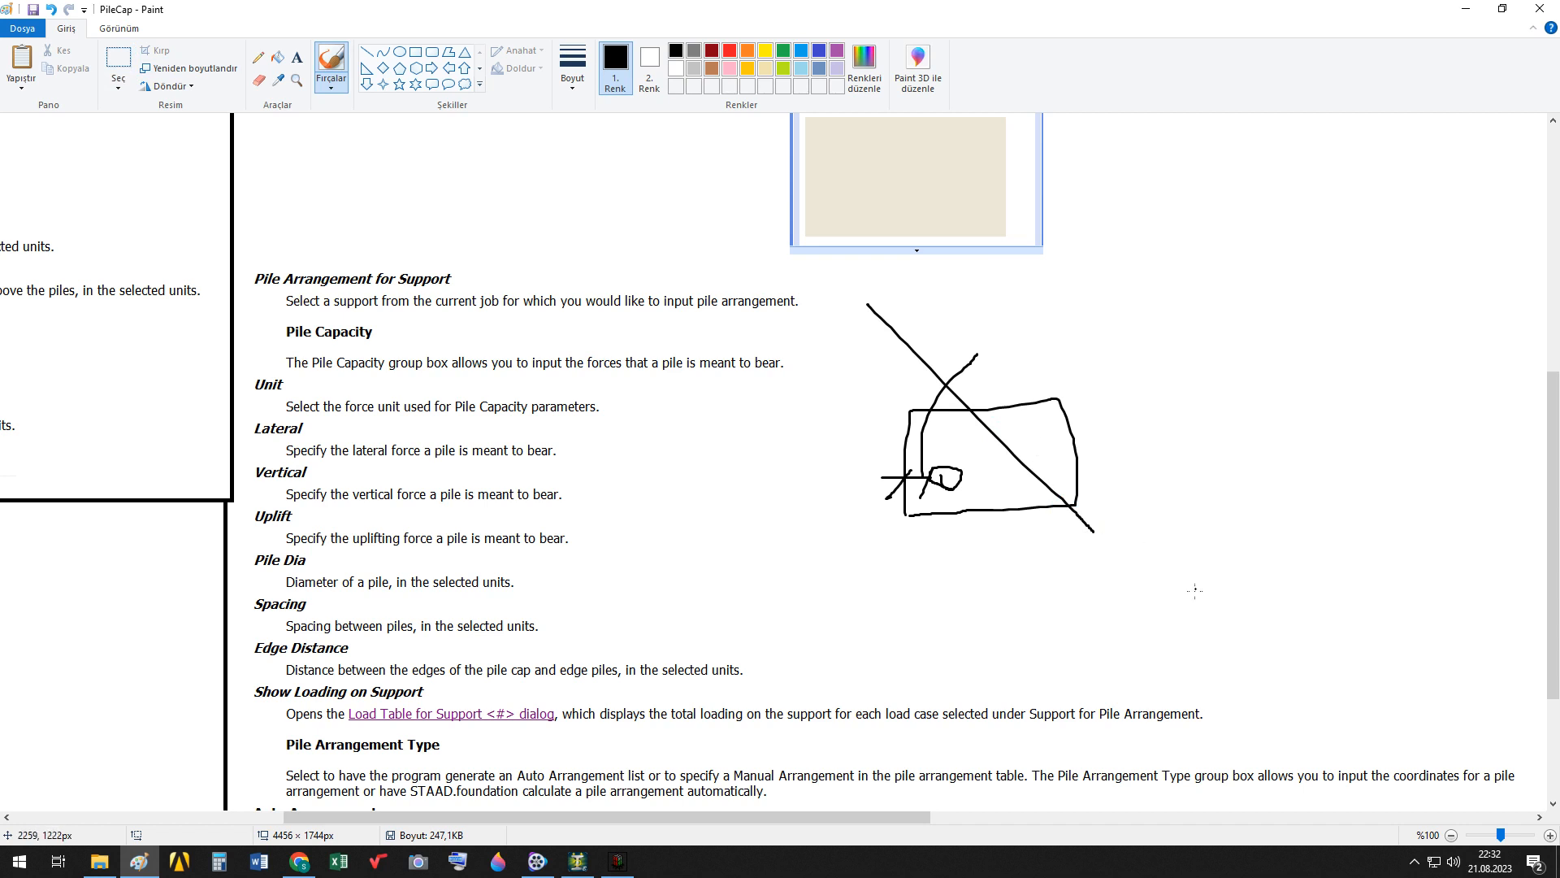
pyautogui.moveTo(1187, 594)
pyautogui.mouseDown()
pyautogui.moveTo(916, 306)
pyautogui.moveTo(884, 301)
pyautogui.mouseUp()
pyautogui.click(115, 62)
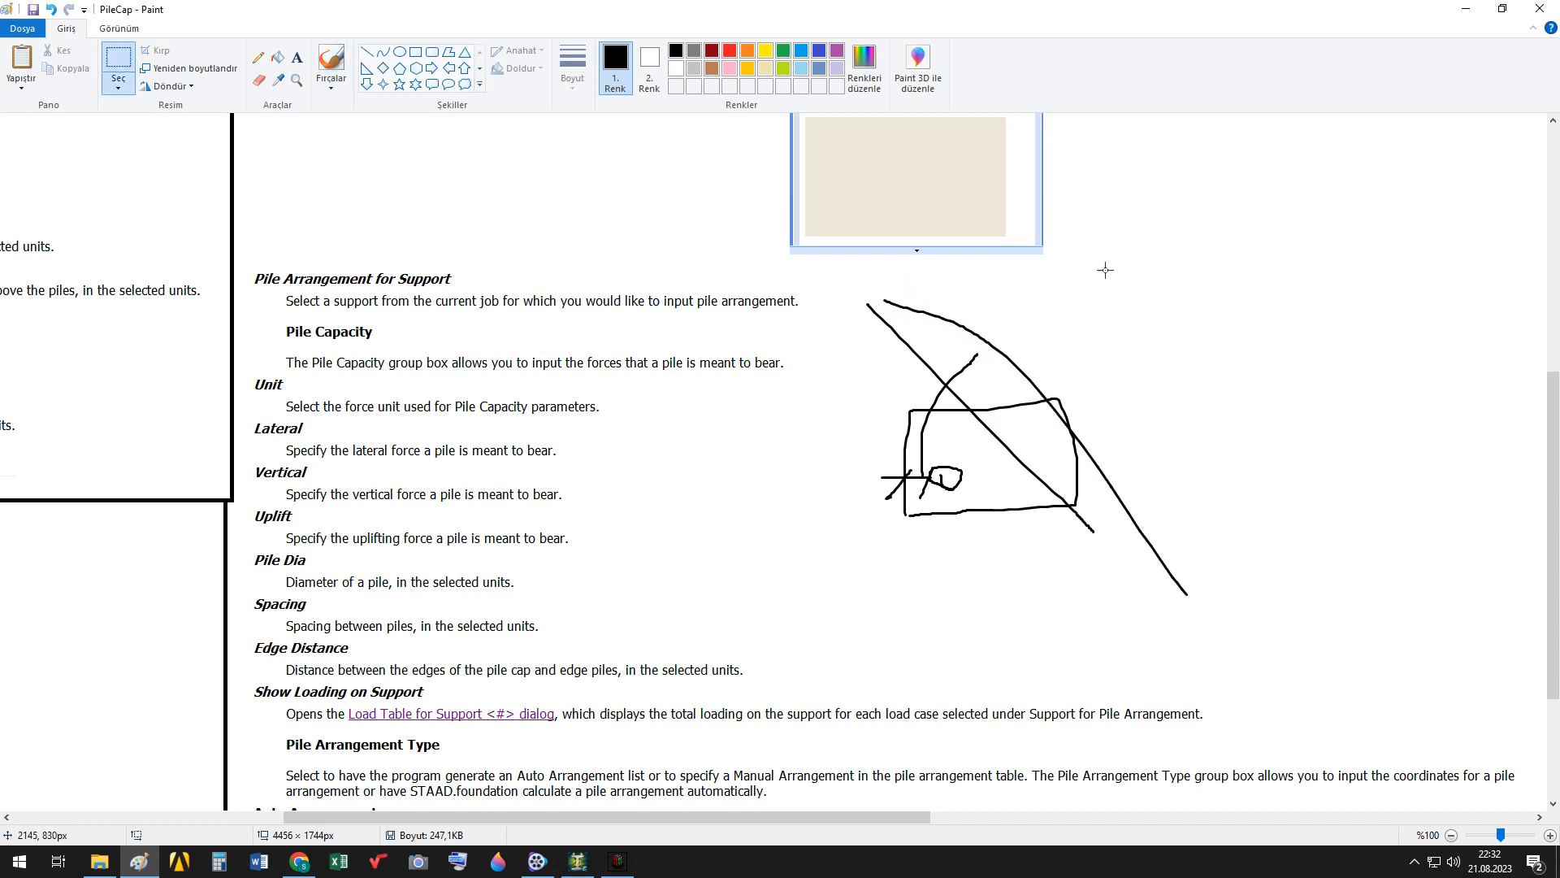
pyautogui.moveTo(1258, 267)
pyautogui.mouseDown()
pyautogui.moveTo(819, 592)
pyautogui.moveTo(815, 620)
pyautogui.mouseUp()
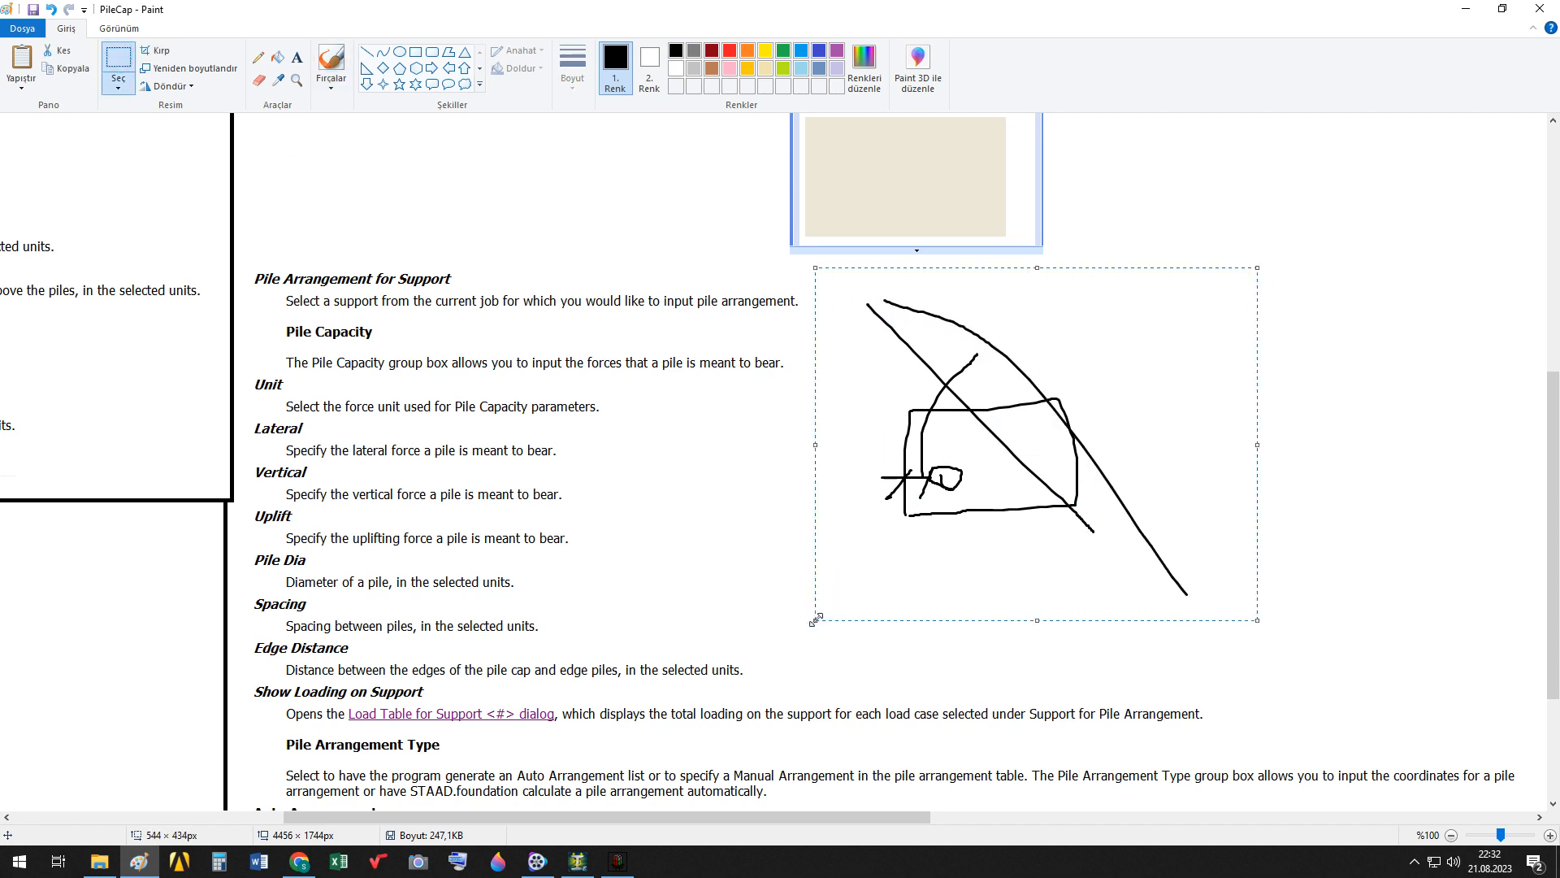
pyautogui.press('Delete')
# Switch to STAAD.foundation, show the loading on support 1, and move and widen the load table to view all its columns.
pyautogui.click(617, 861)
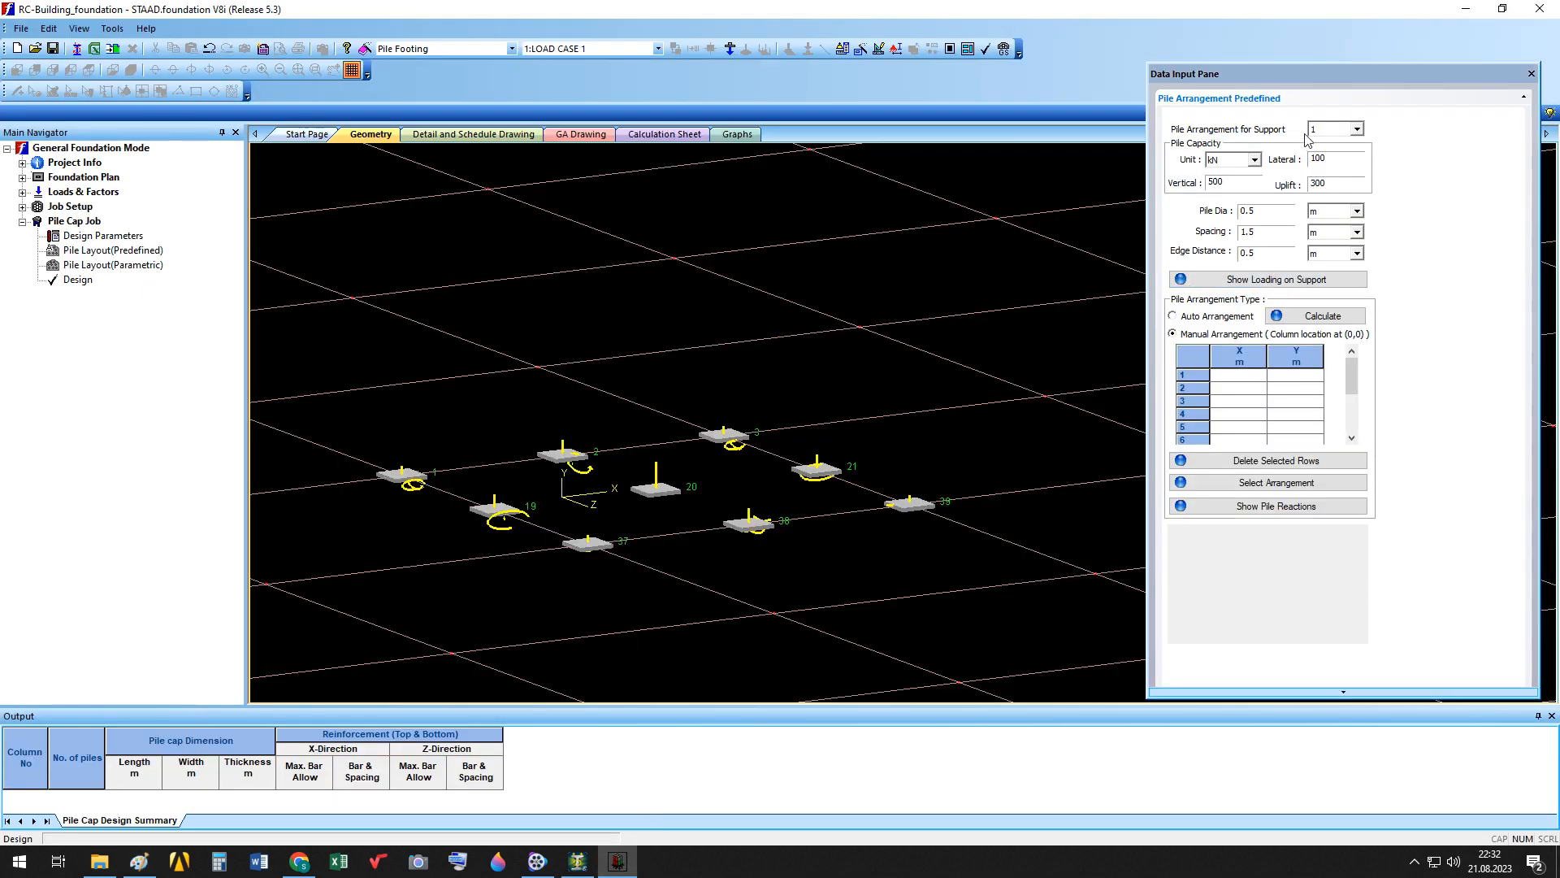
pyautogui.click(1279, 280)
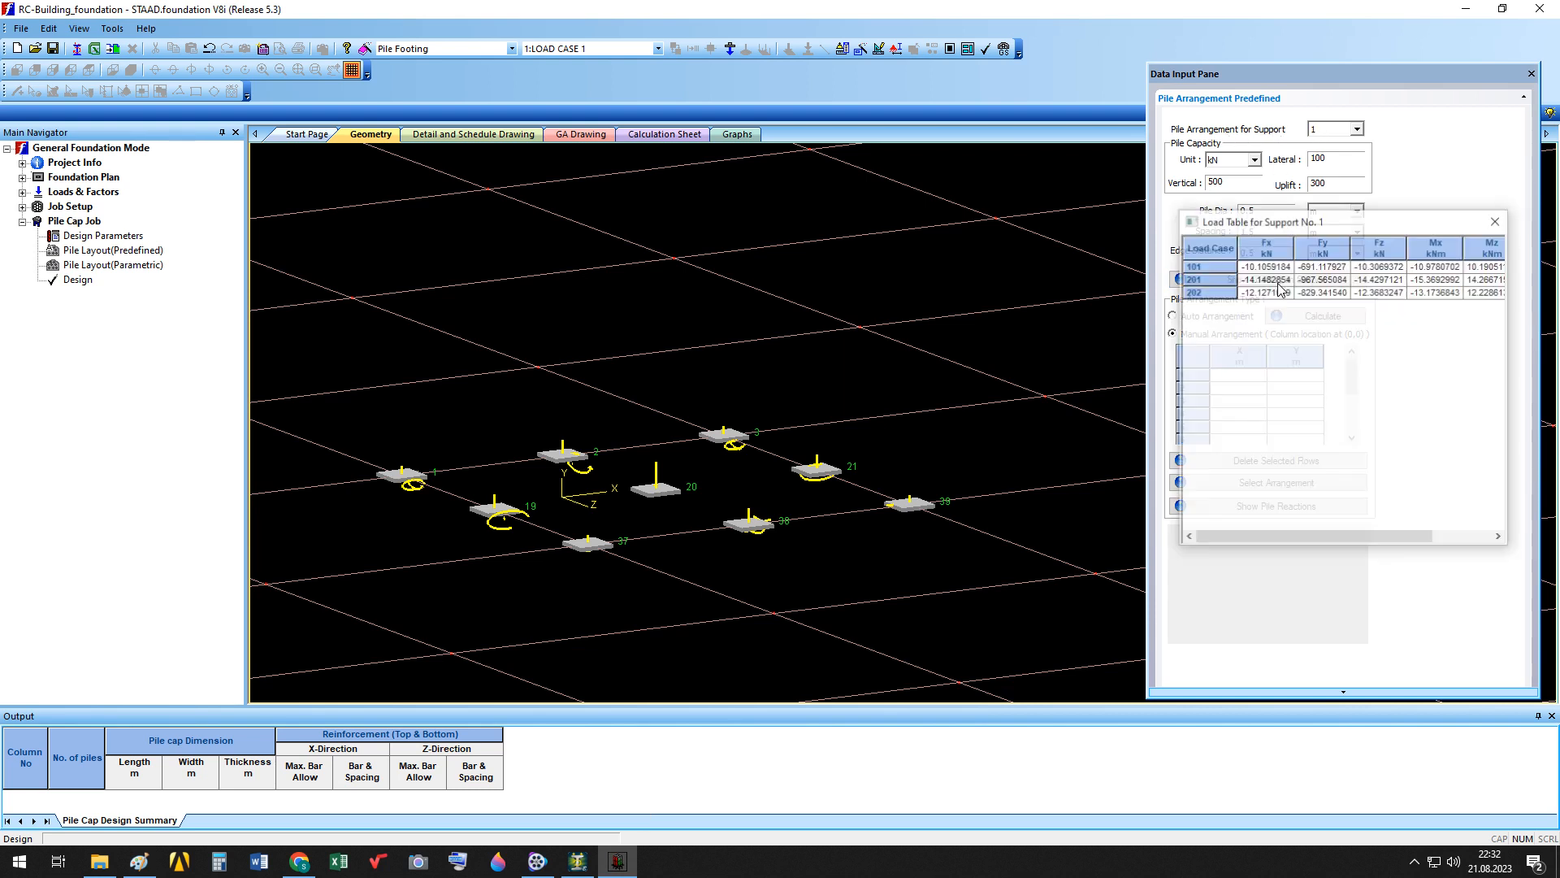
pyautogui.moveTo(1300, 222); pyautogui.dragTo(772, 252)
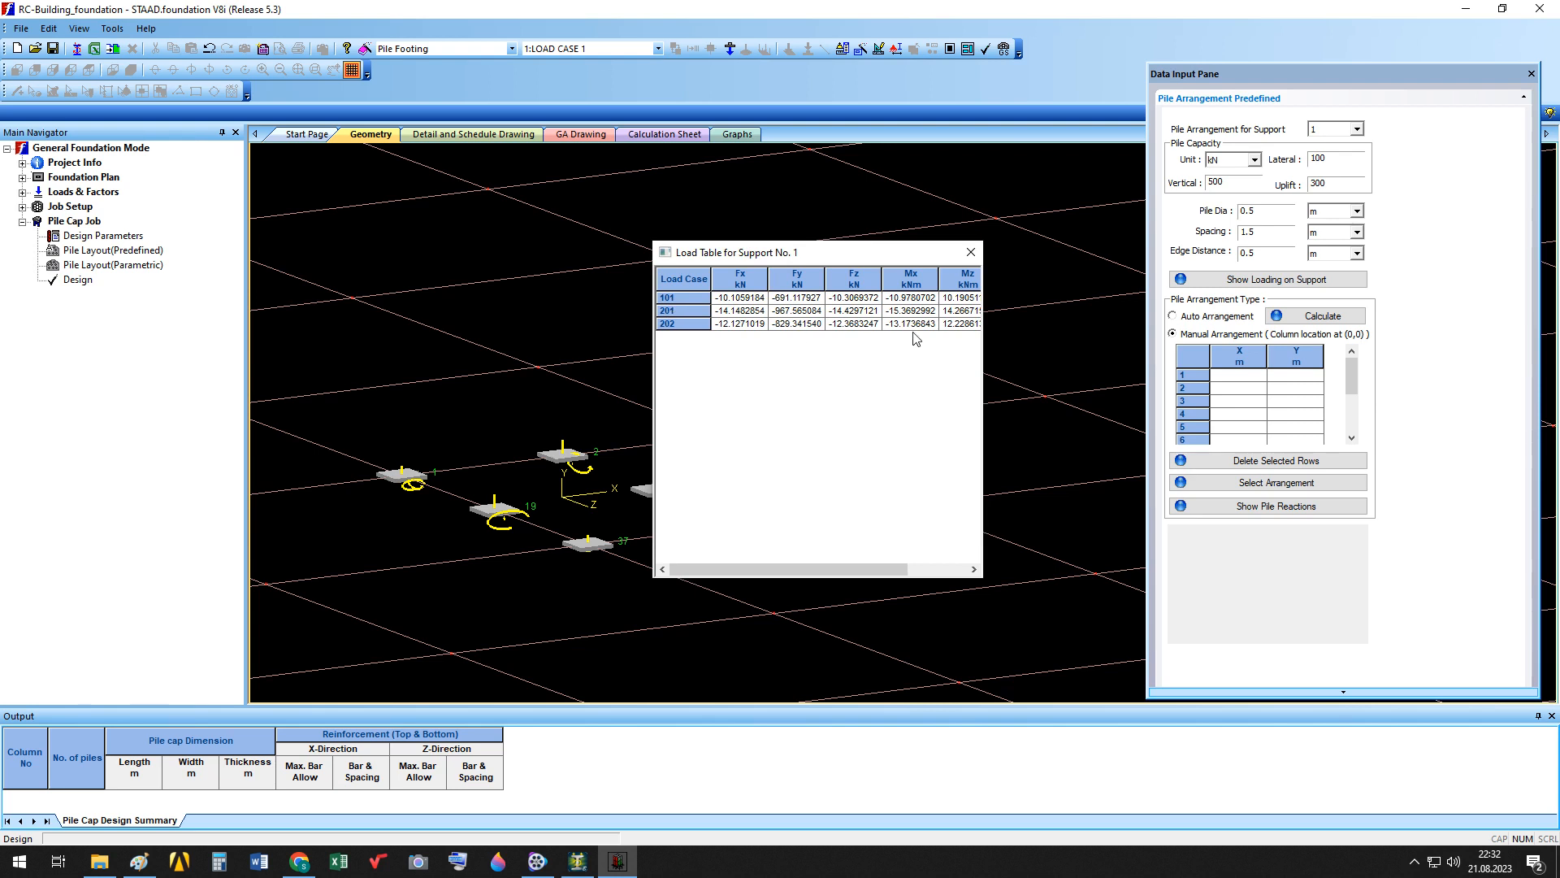
pyautogui.moveTo(983, 342); pyautogui.dragTo(1072, 351)
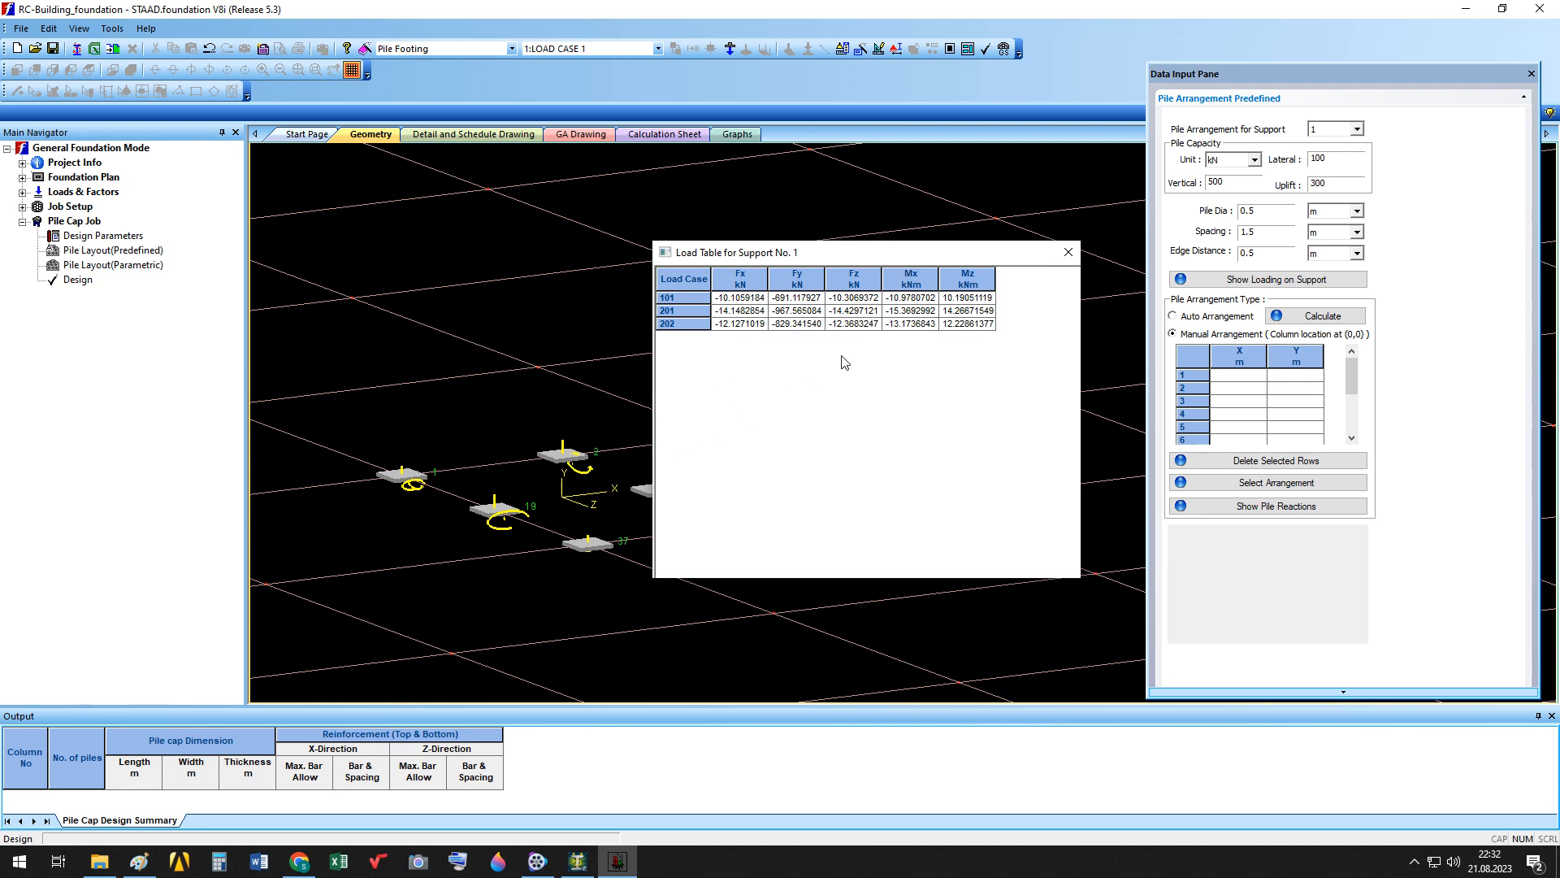
# Reopen the load table for support 1, move it clear of the input form, and check the vertical forces per load case.
pyautogui.click(1069, 252)
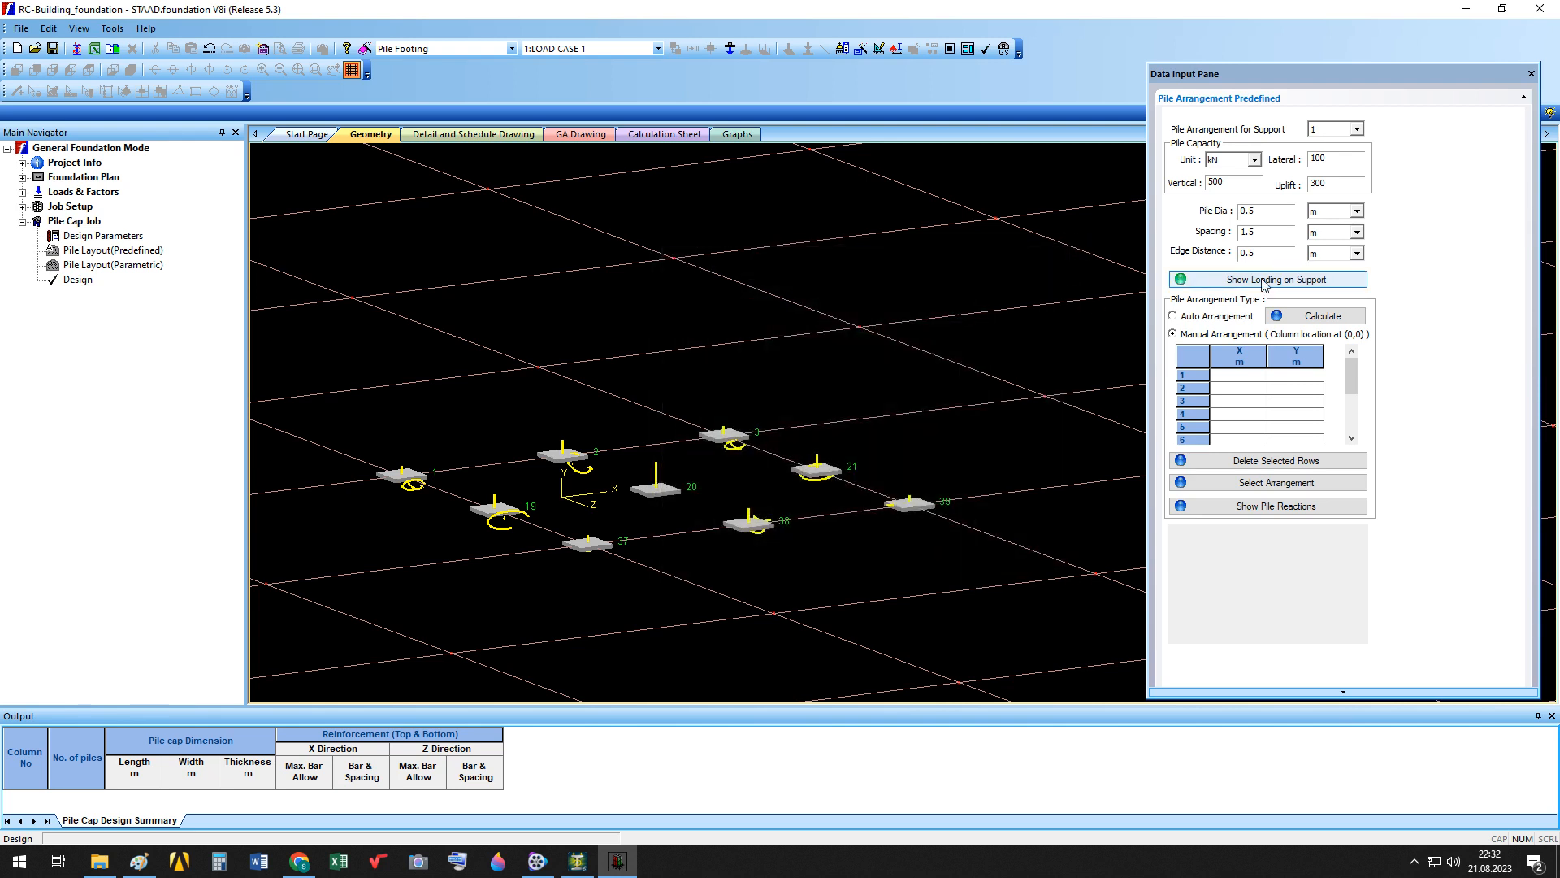
pyautogui.click(1293, 284)
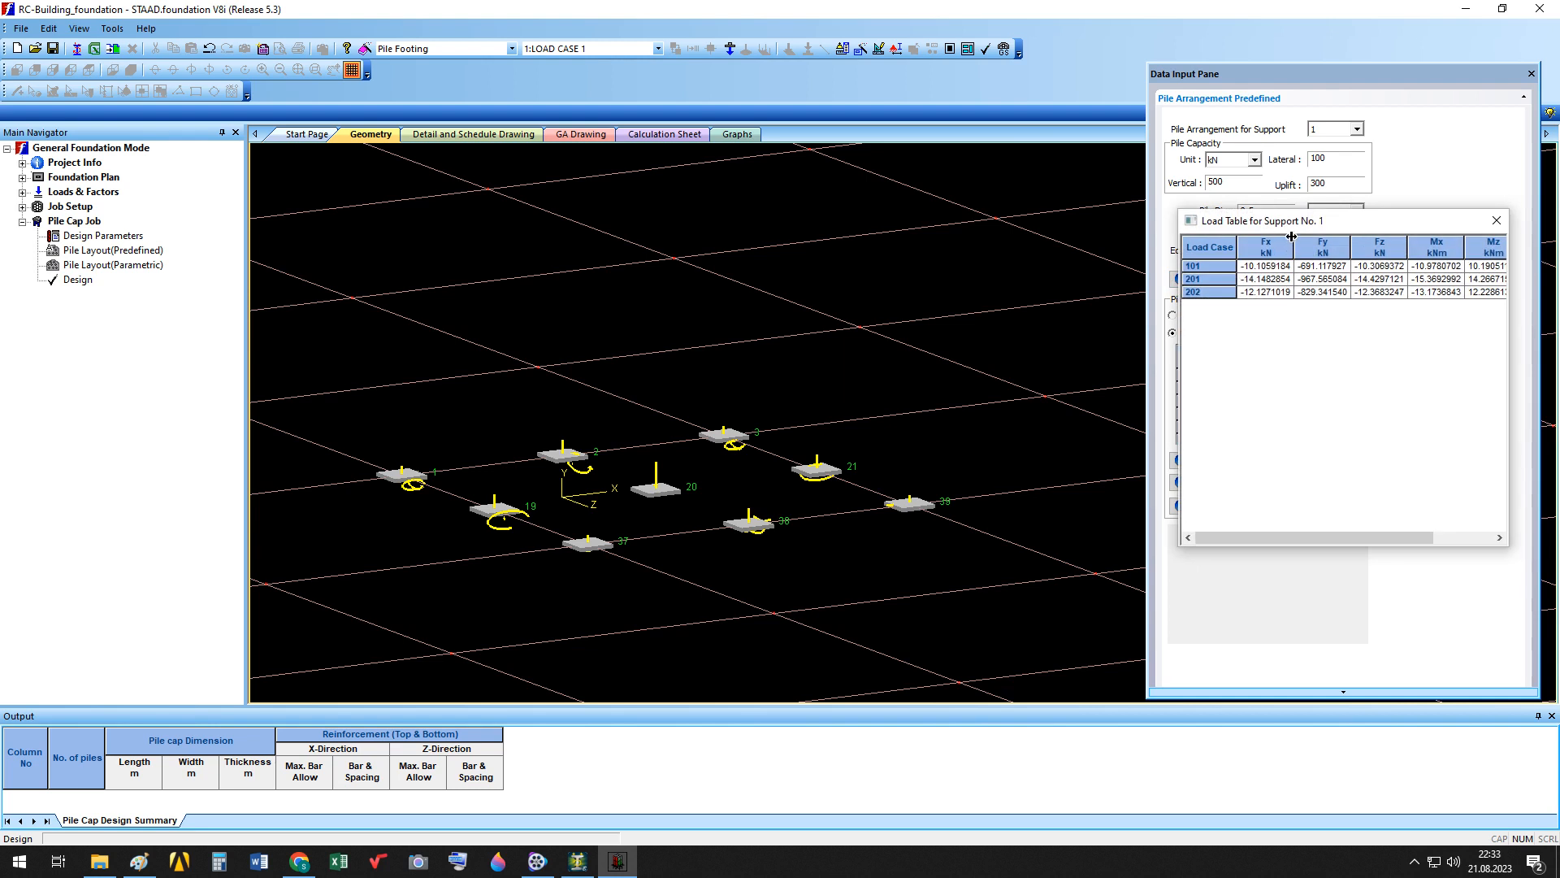
pyautogui.moveTo(1291, 237); pyautogui.dragTo(823, 252)
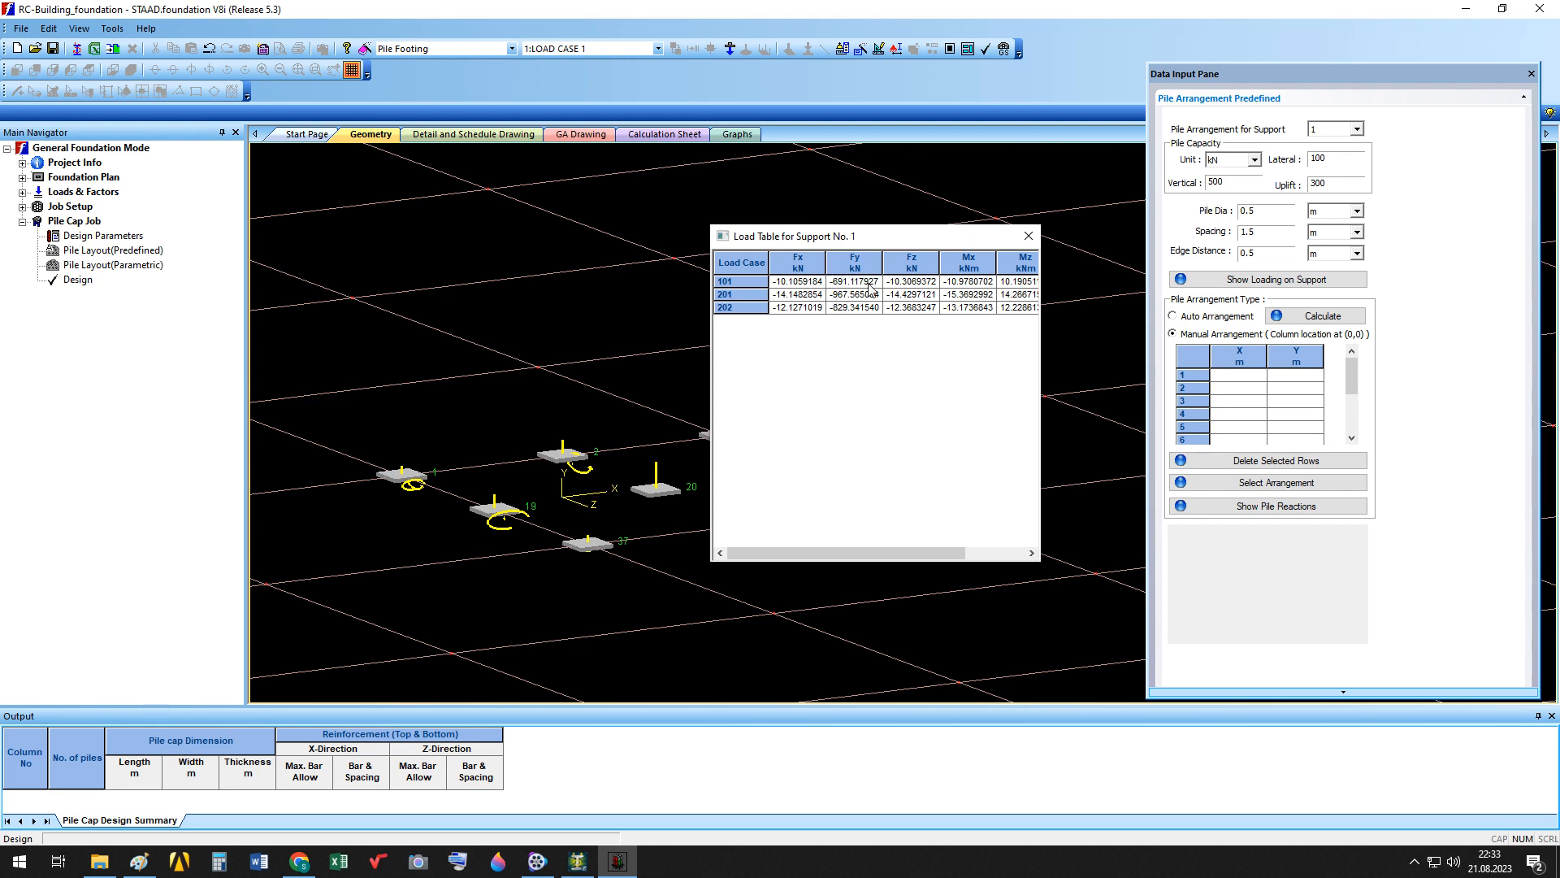
pyautogui.click(1029, 235)
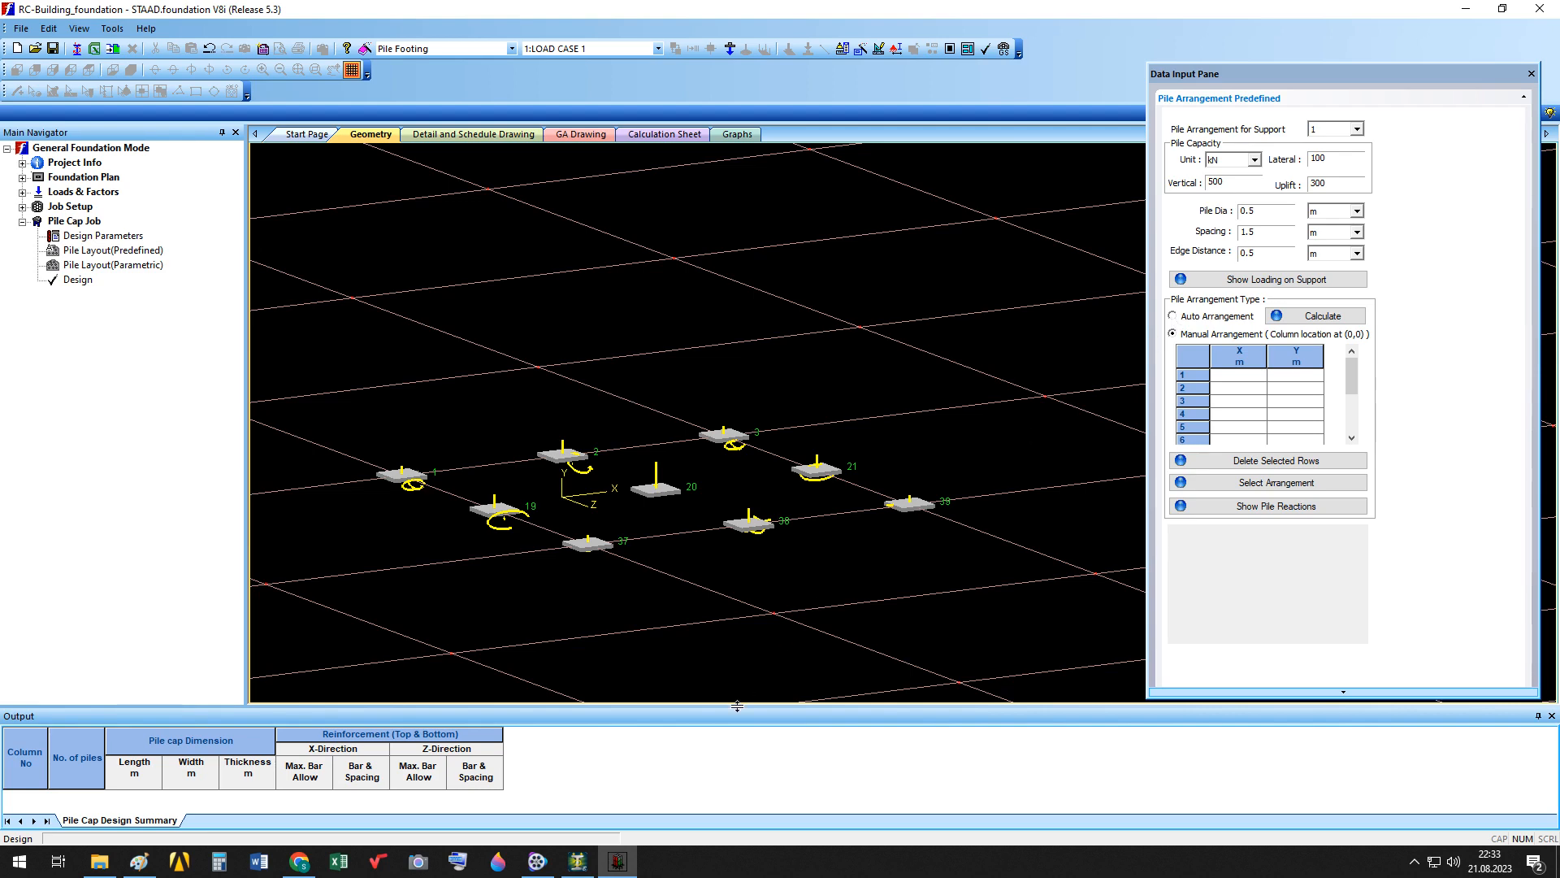
# Switch to Paint and read the descriptions of pile arrangement type, auto and manual arrangement, and the pile arrangement table.
pyautogui.click(618, 861)
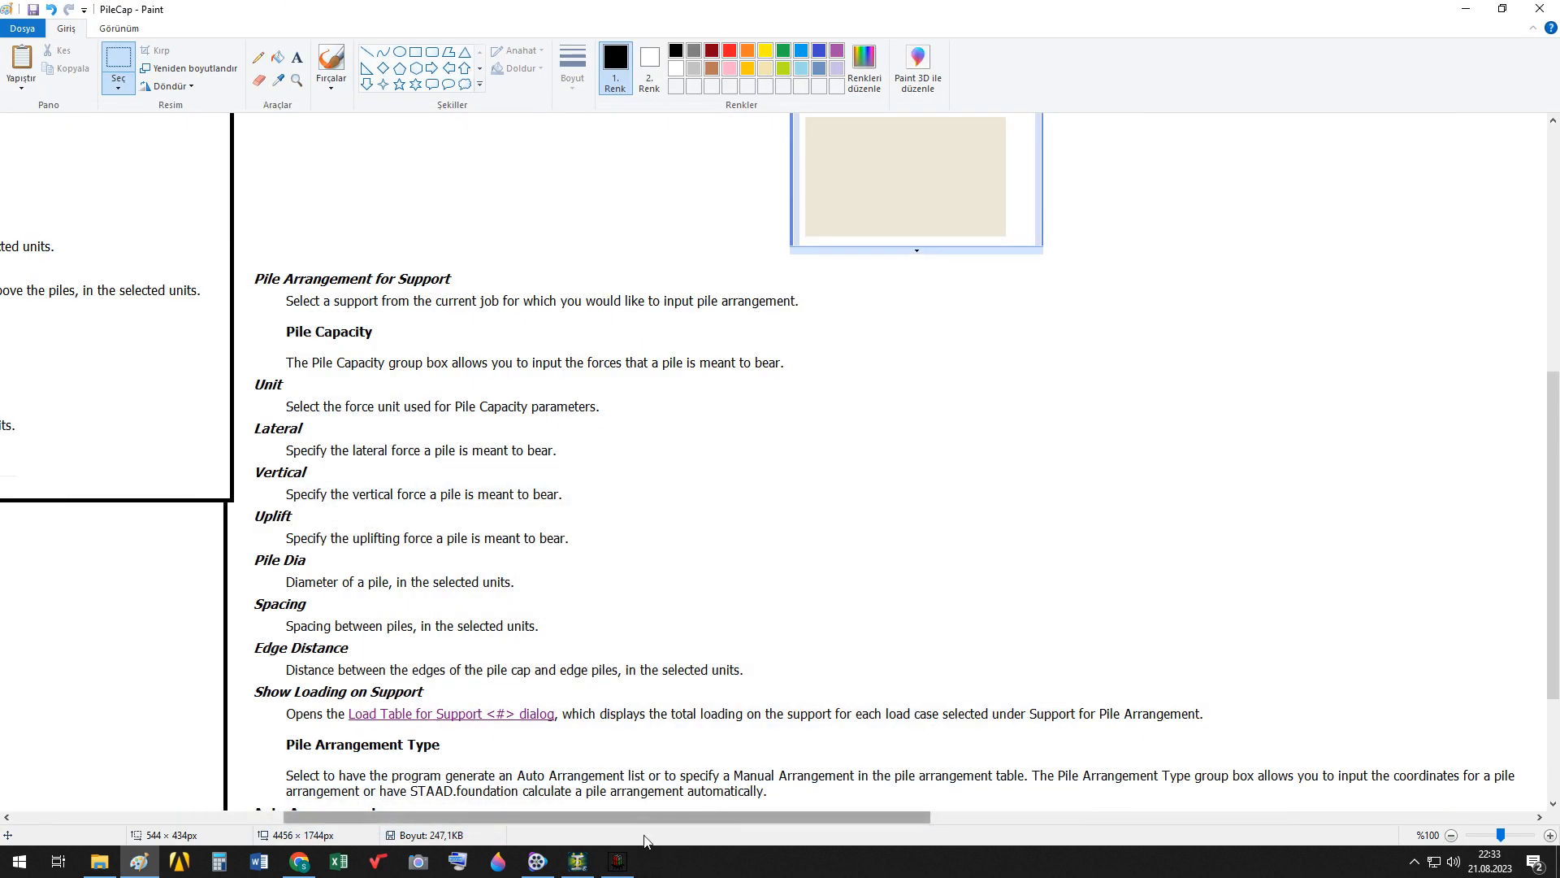
pyautogui.click(797, 598)
pyautogui.scroll(-3, 892, 604)
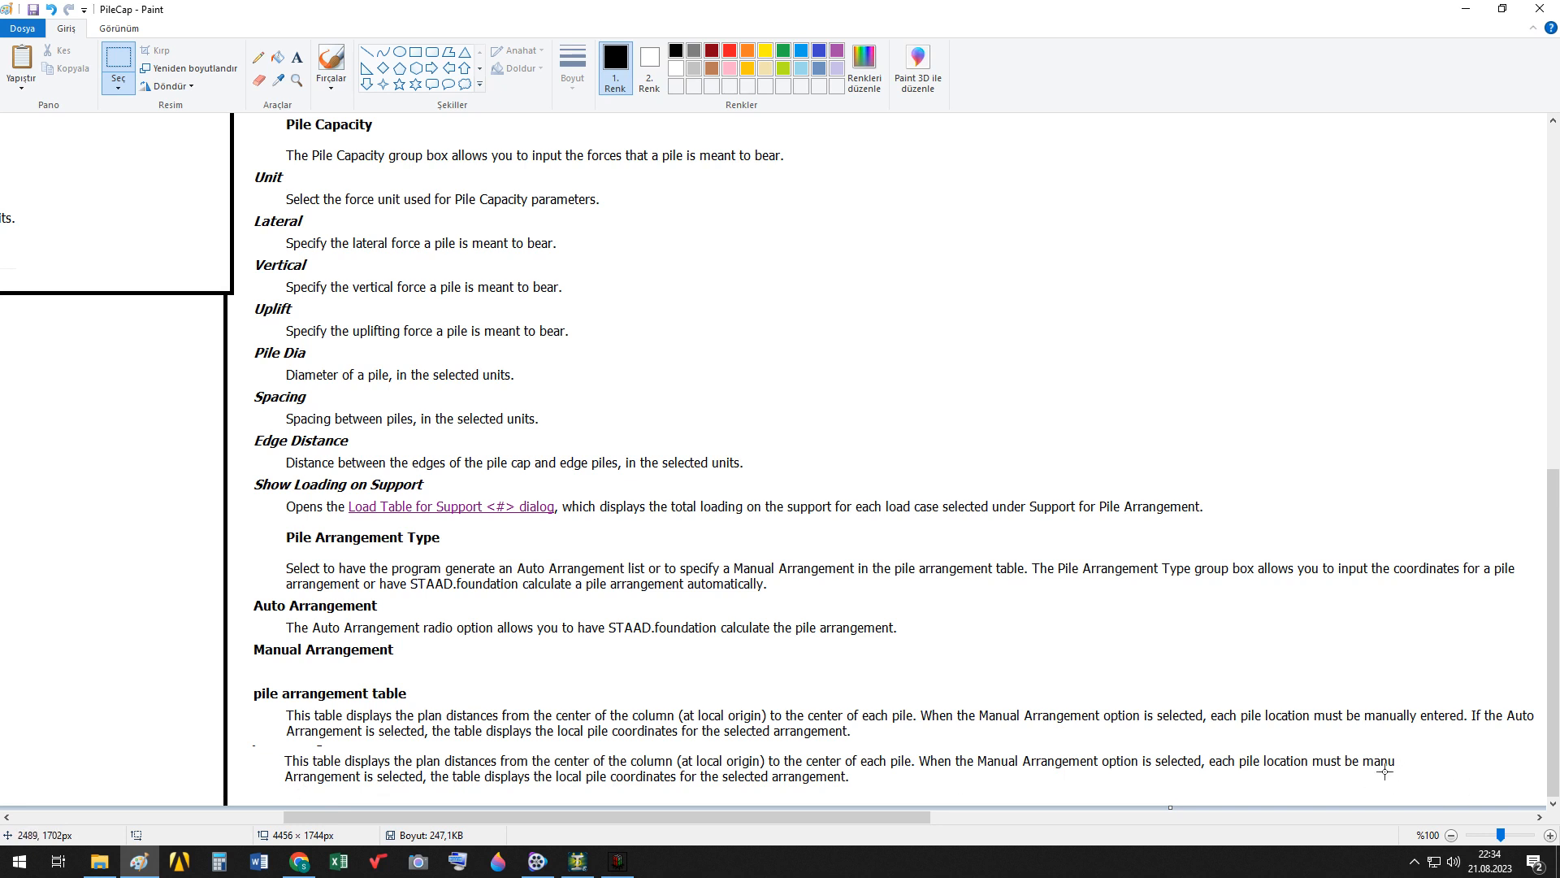
pyautogui.moveTo(899, 817)
pyautogui.mouseDown()
pyautogui.moveTo(769, 833)
pyautogui.moveTo(904, 819)
pyautogui.mouseUp()
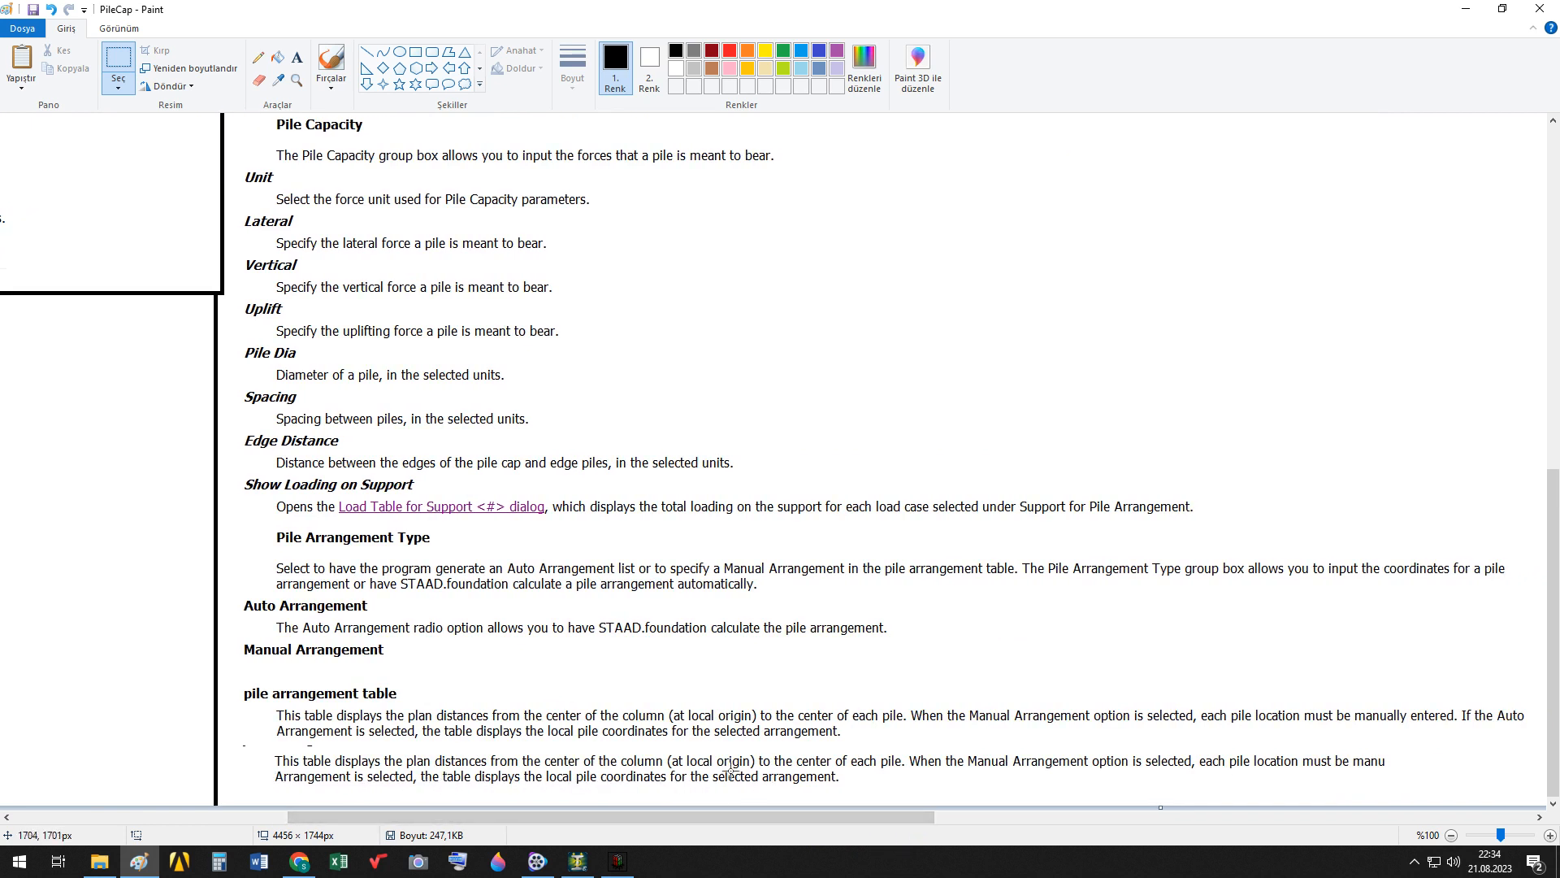
# Switch to STAAD.foundation, calculate an auto arrangement for support 1, compare the 4-pile option, and accept 5 Pile Arrangement Case 1.
pyautogui.click(617, 862)
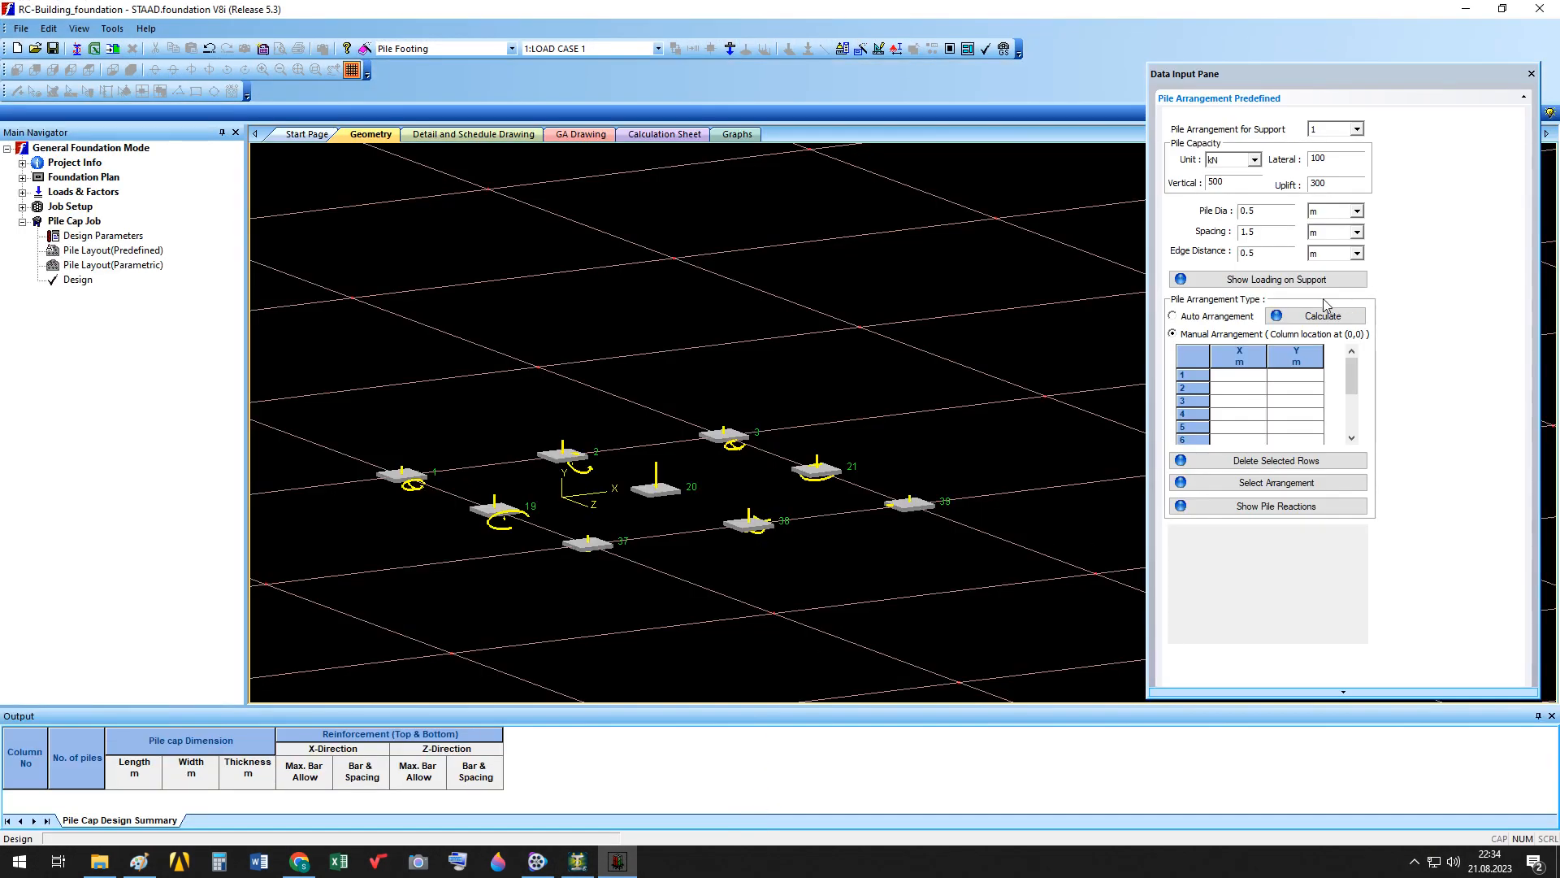
pyautogui.click(1227, 316)
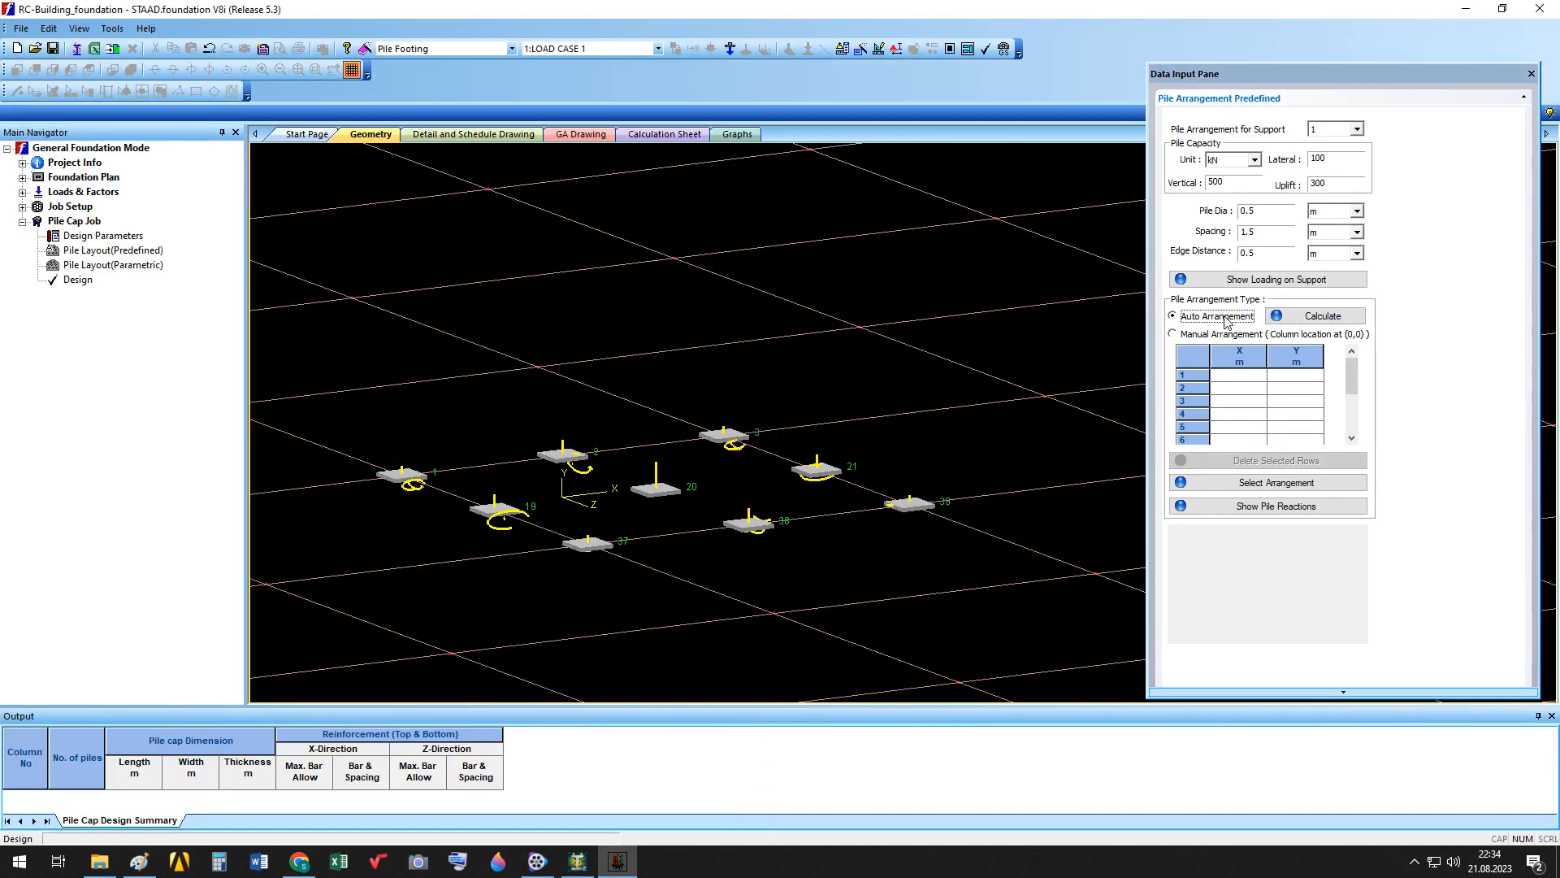
pyautogui.click(1322, 320)
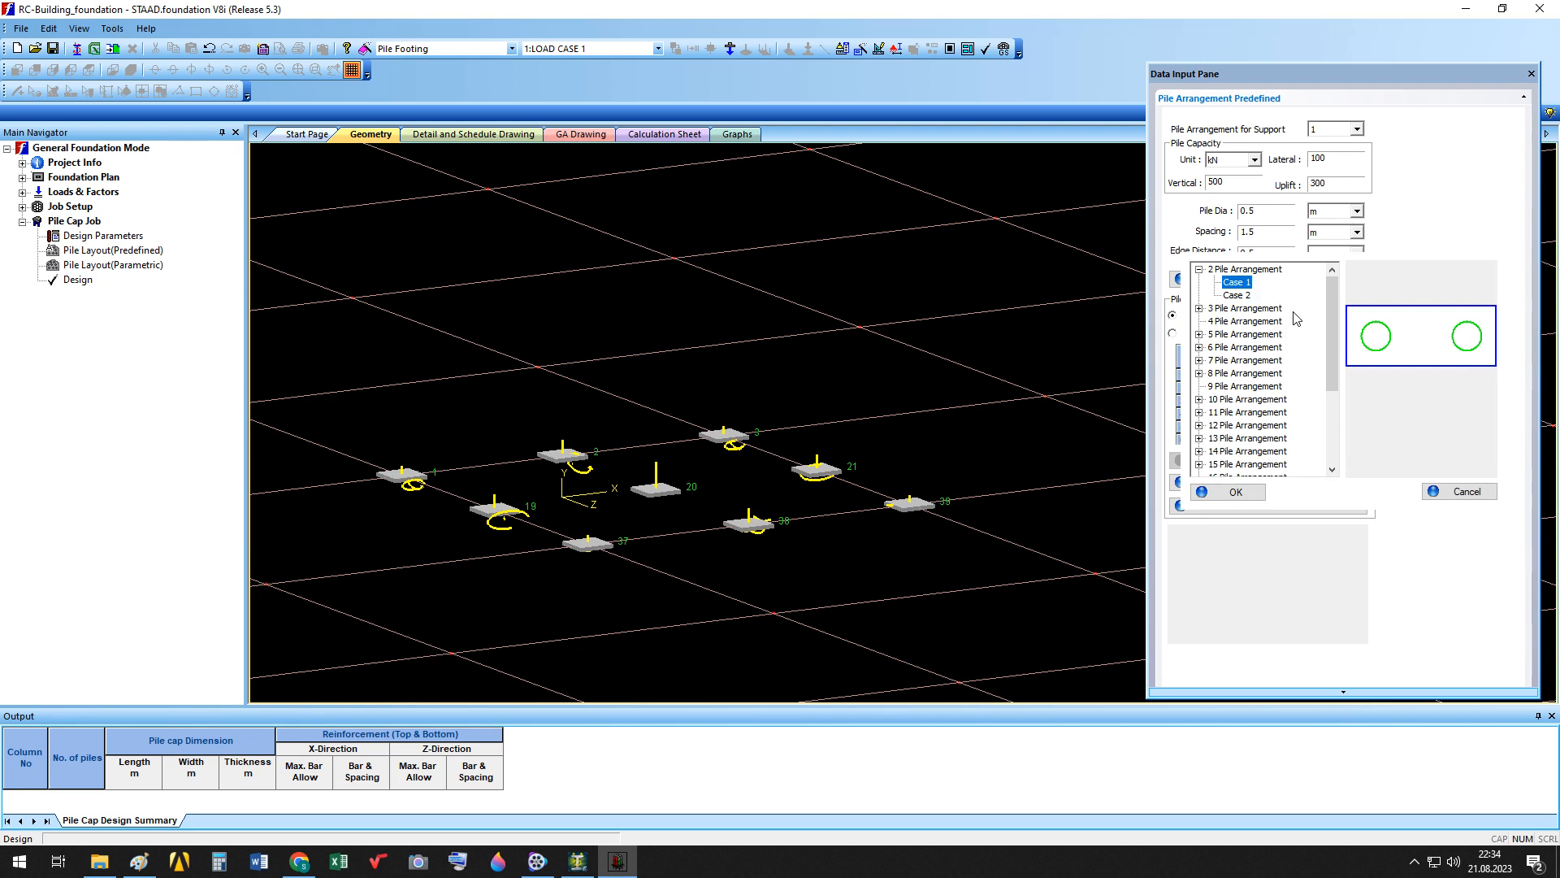
pyautogui.click(1251, 322)
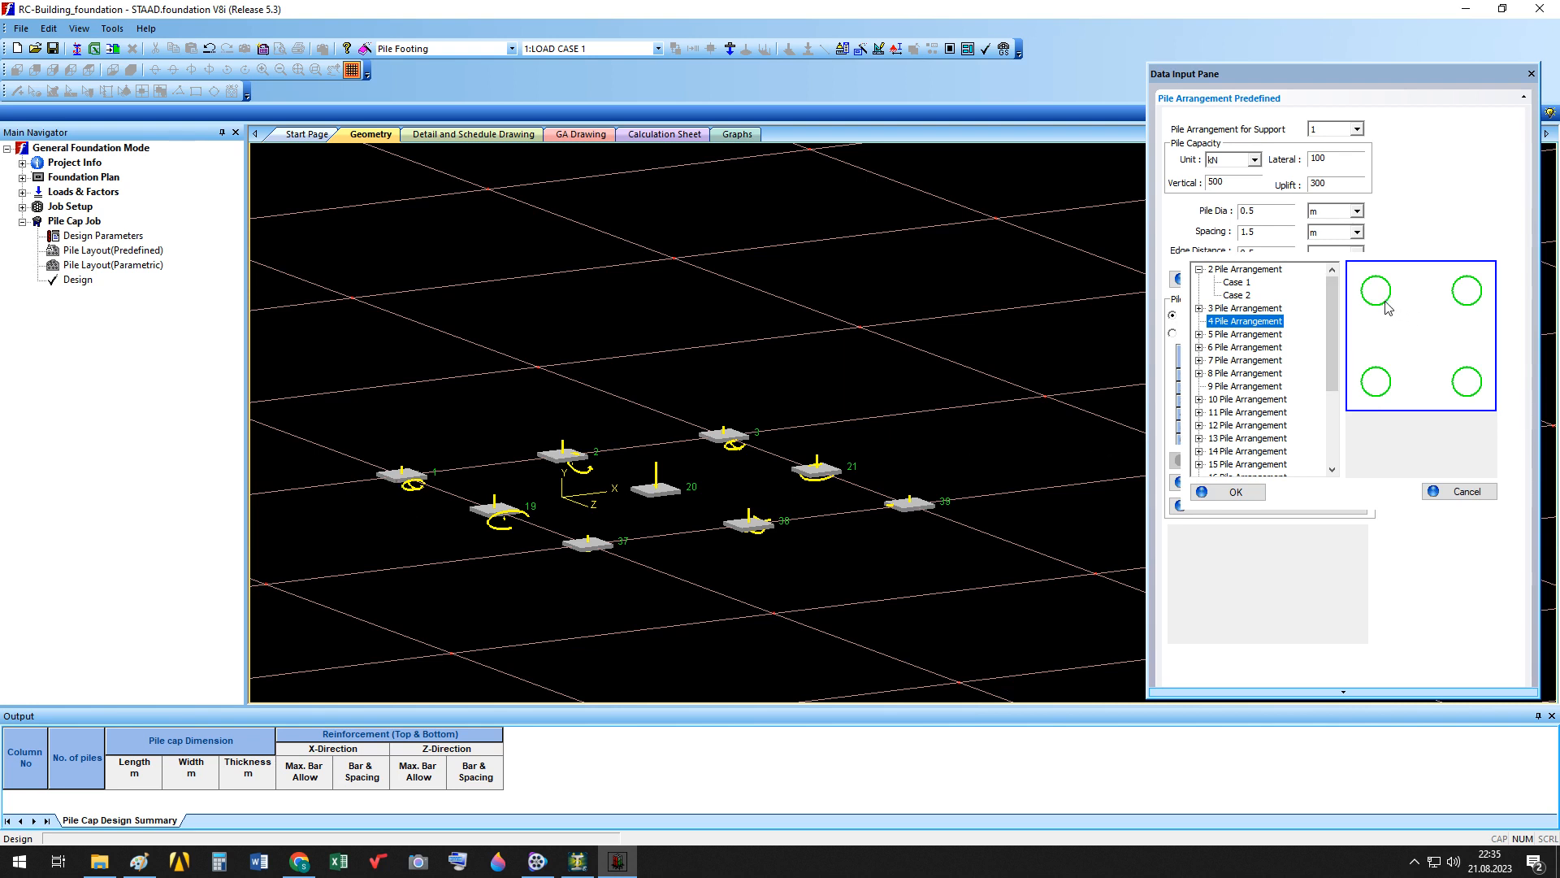
pyautogui.click(1199, 335)
pyautogui.click(1228, 347)
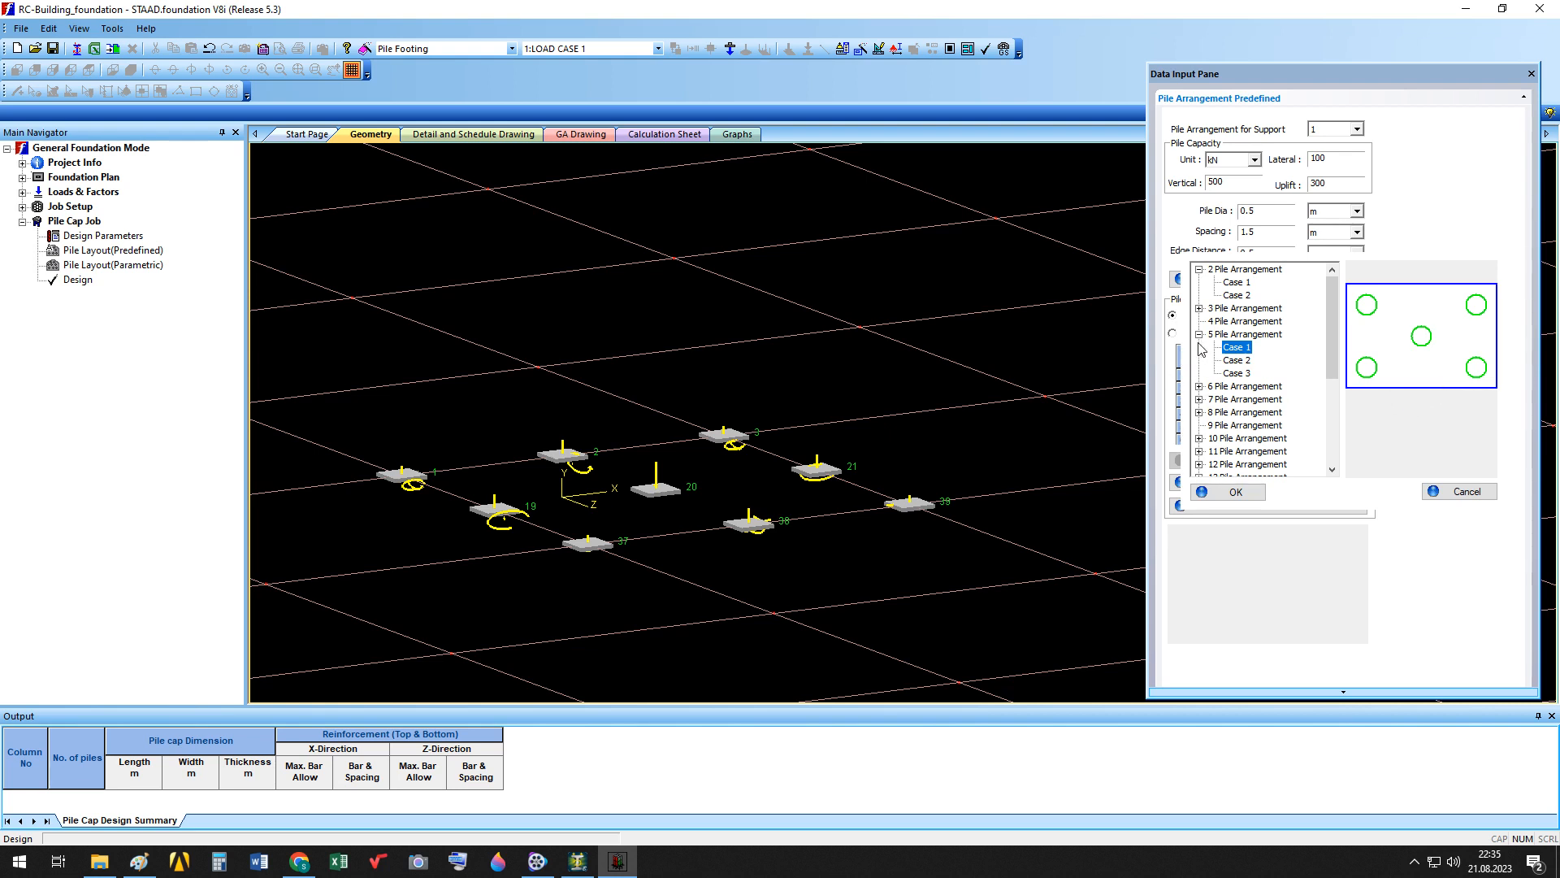
pyautogui.click(1237, 492)
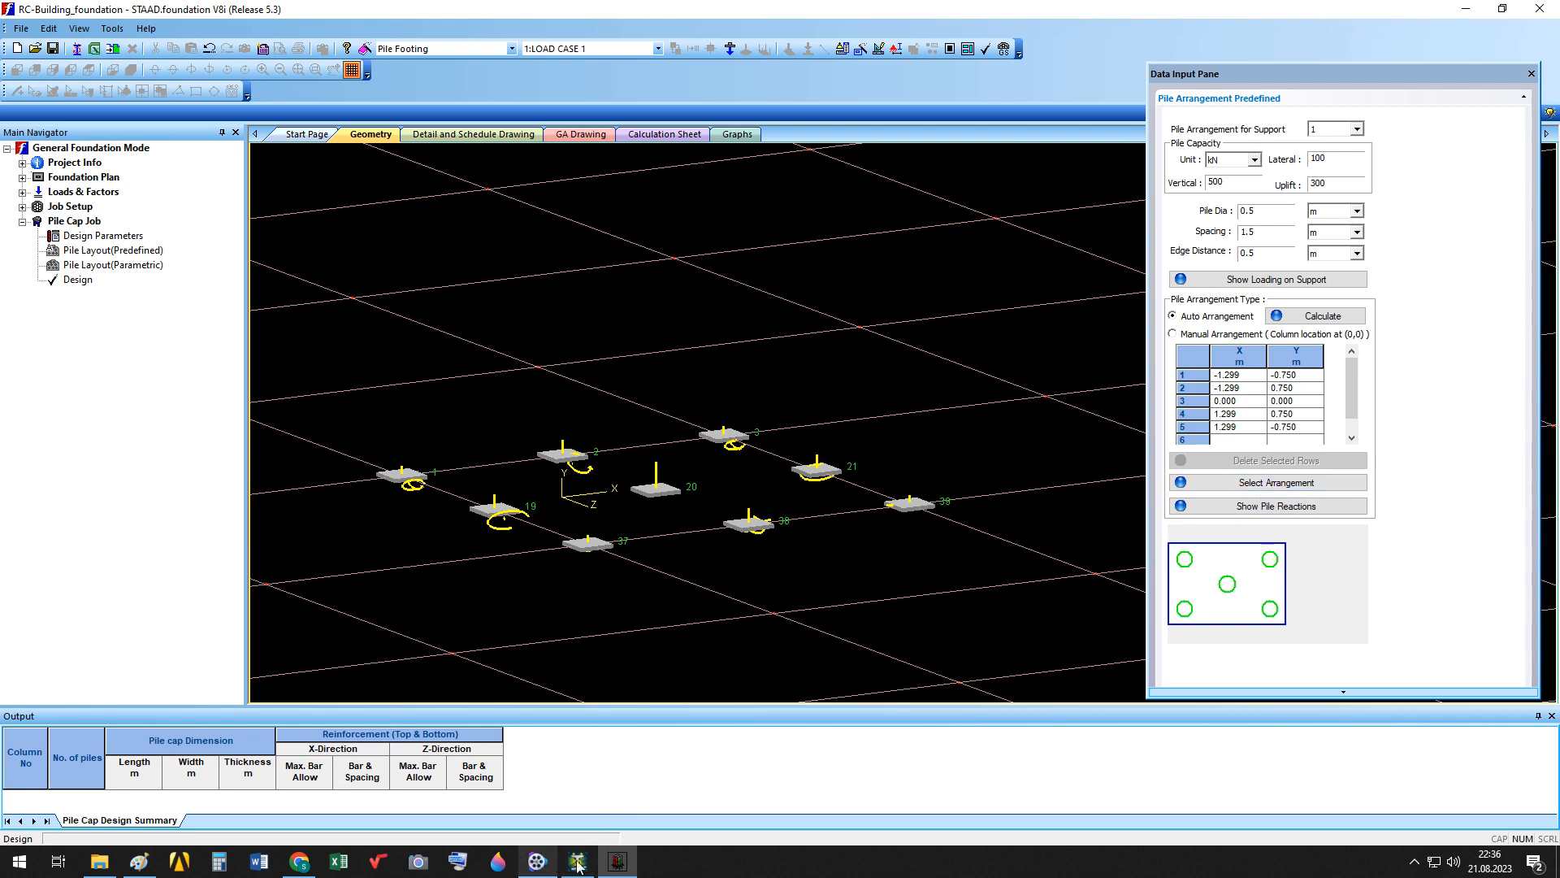
# Switch to Paint and review the Pile Layout (Predefined) field descriptions down to the pile arrangement table.
pyautogui.click(139, 861)
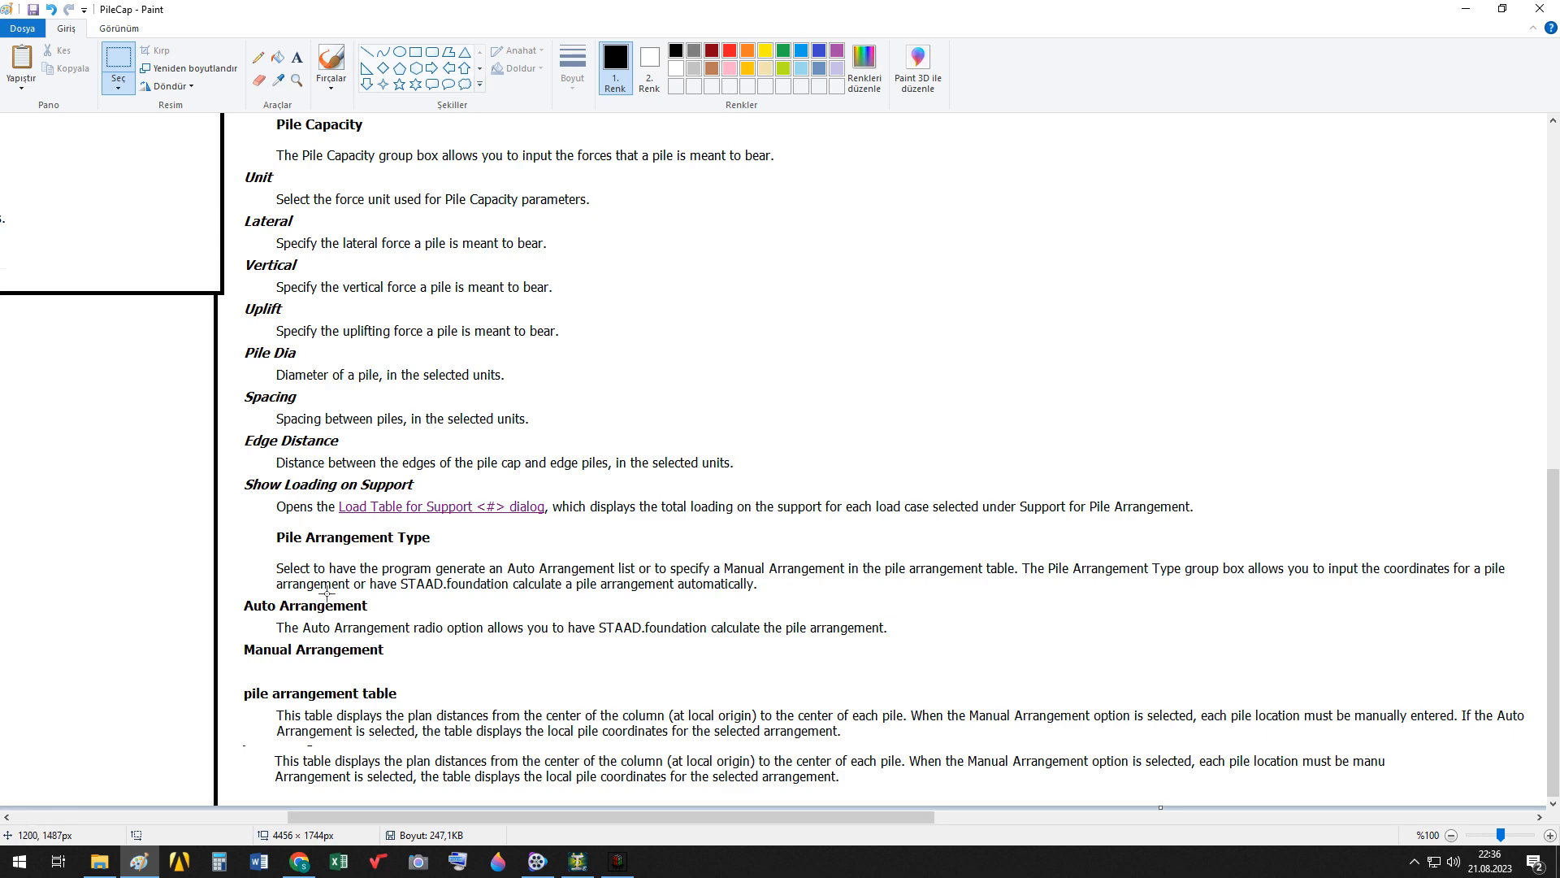
pyautogui.scroll(4, 371, 553)
pyautogui.scroll(-4, 371, 553)
pyautogui.scroll(8, 371, 559)
pyautogui.scroll(-6, 978, 581)
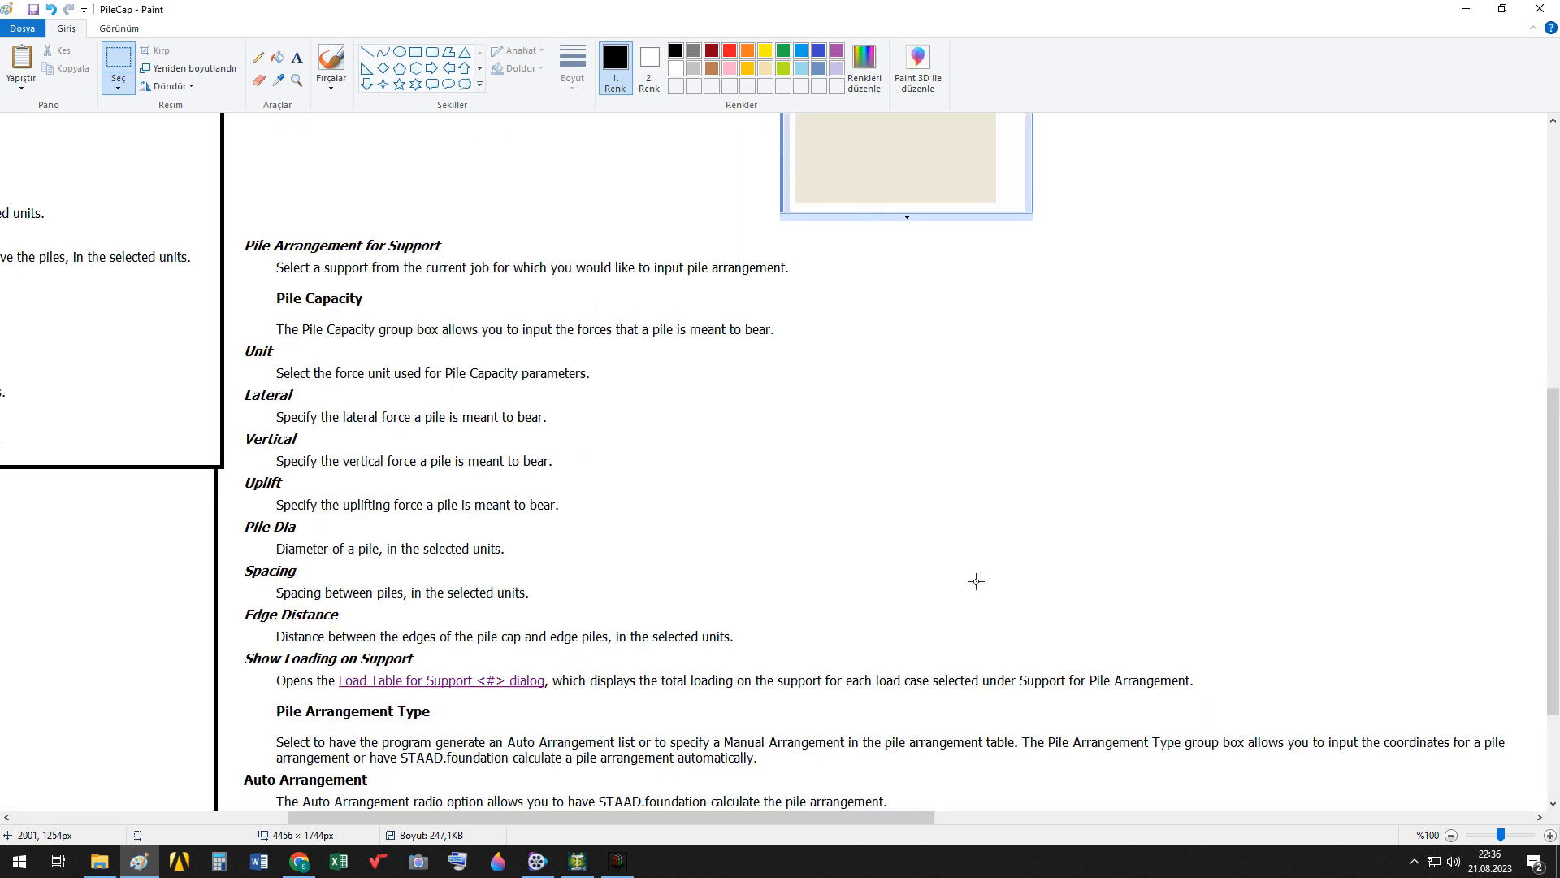
pyautogui.scroll(-2, 979, 589)
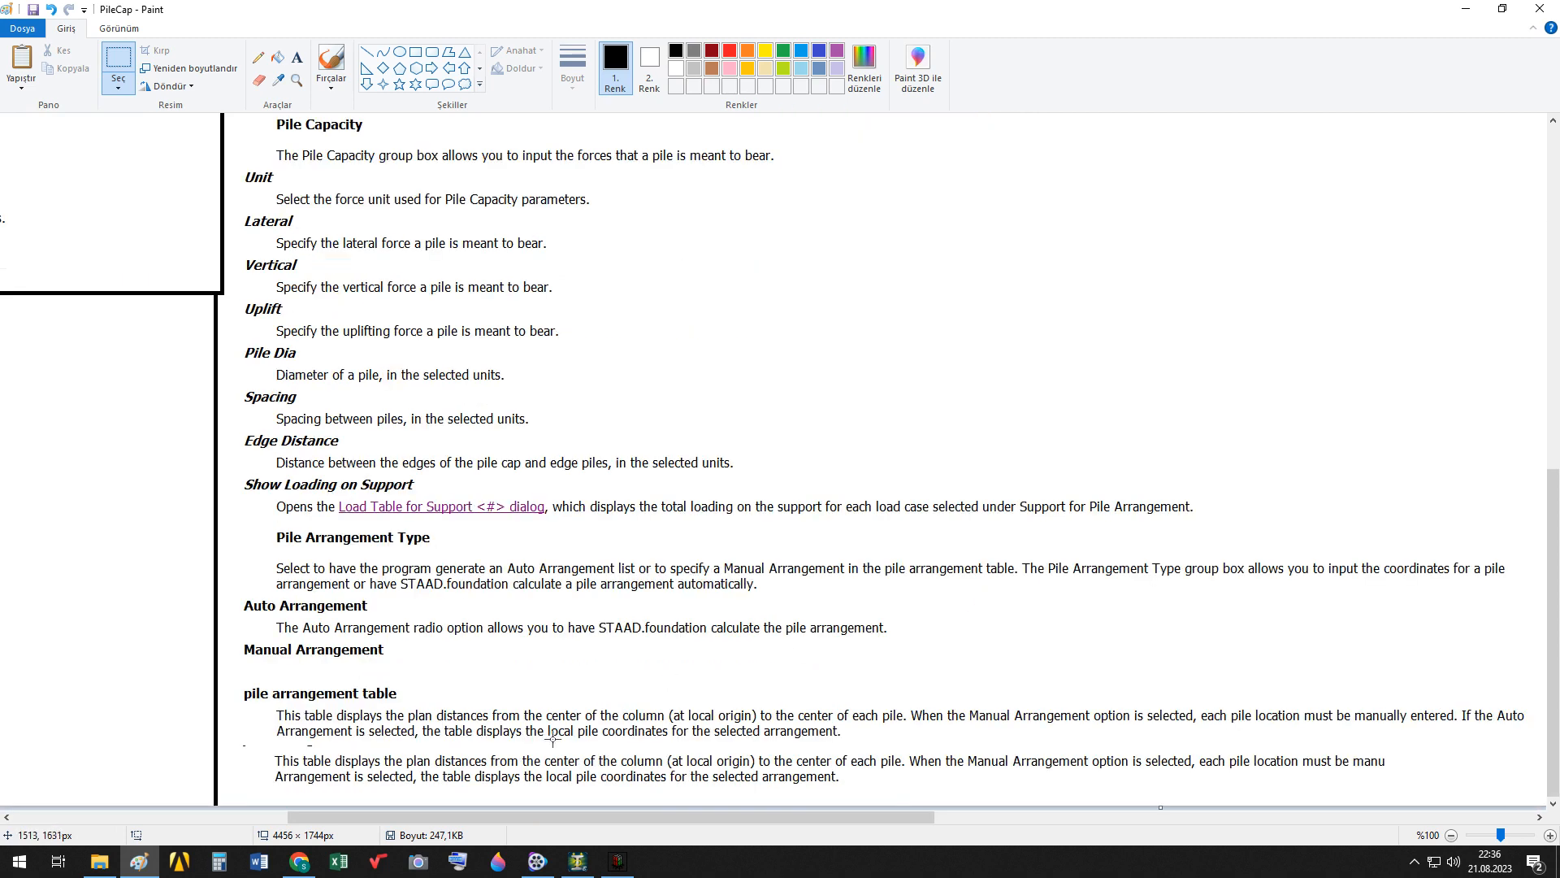
# Switch to STAAD.foundation and examine the pile reaction table for support 1, moving it off the input form.
pyautogui.click(617, 862)
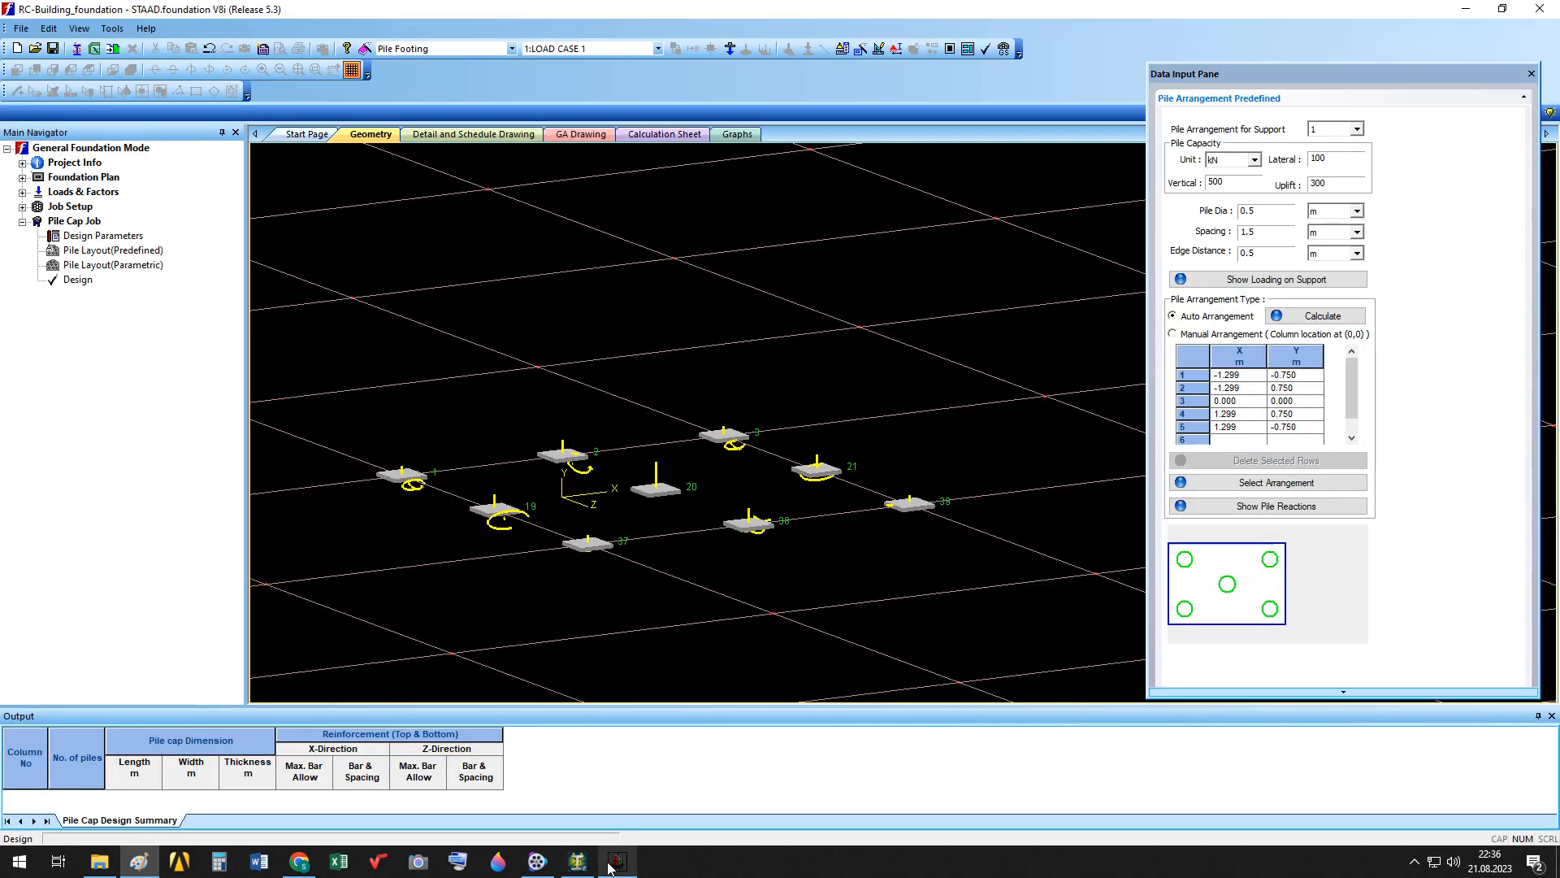
pyautogui.click(1265, 507)
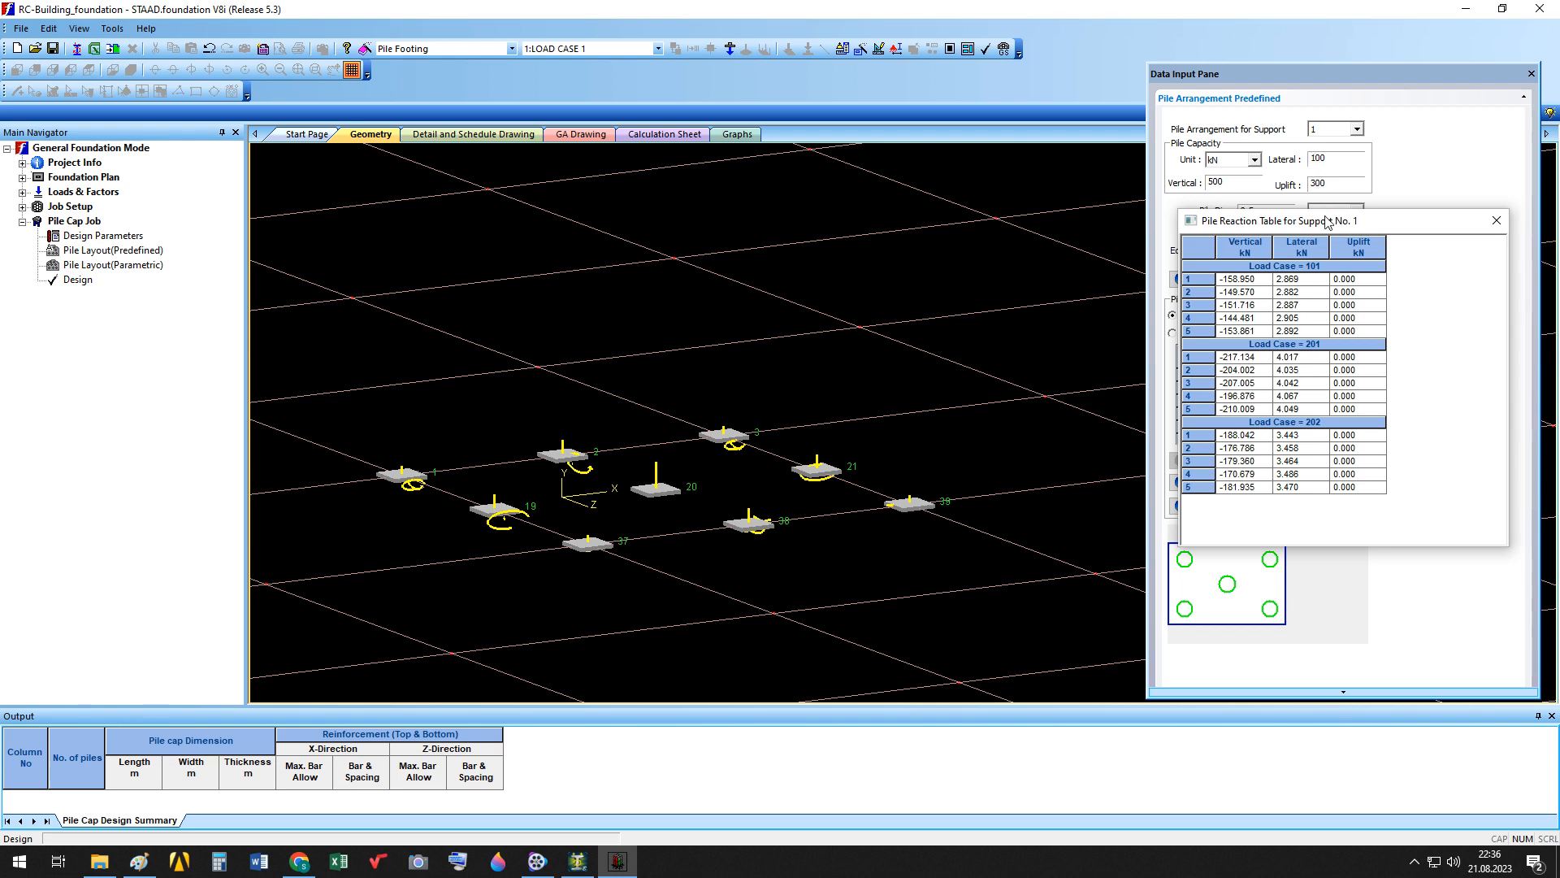
pyautogui.moveTo(1327, 221); pyautogui.dragTo(1470, 246)
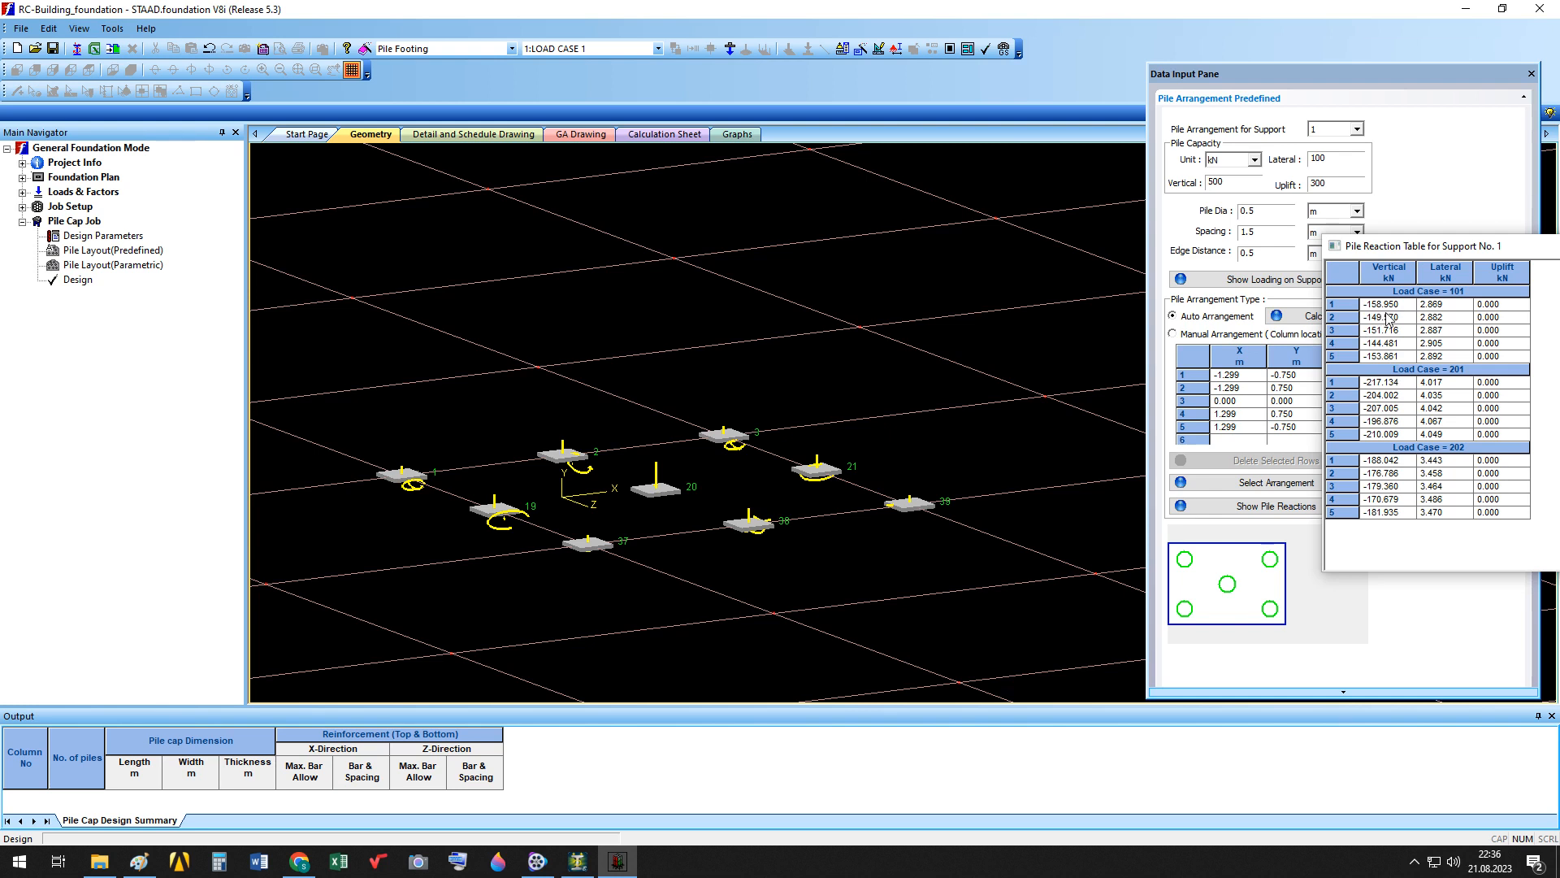
pyautogui.moveTo(1460, 246); pyautogui.dragTo(1366, 266)
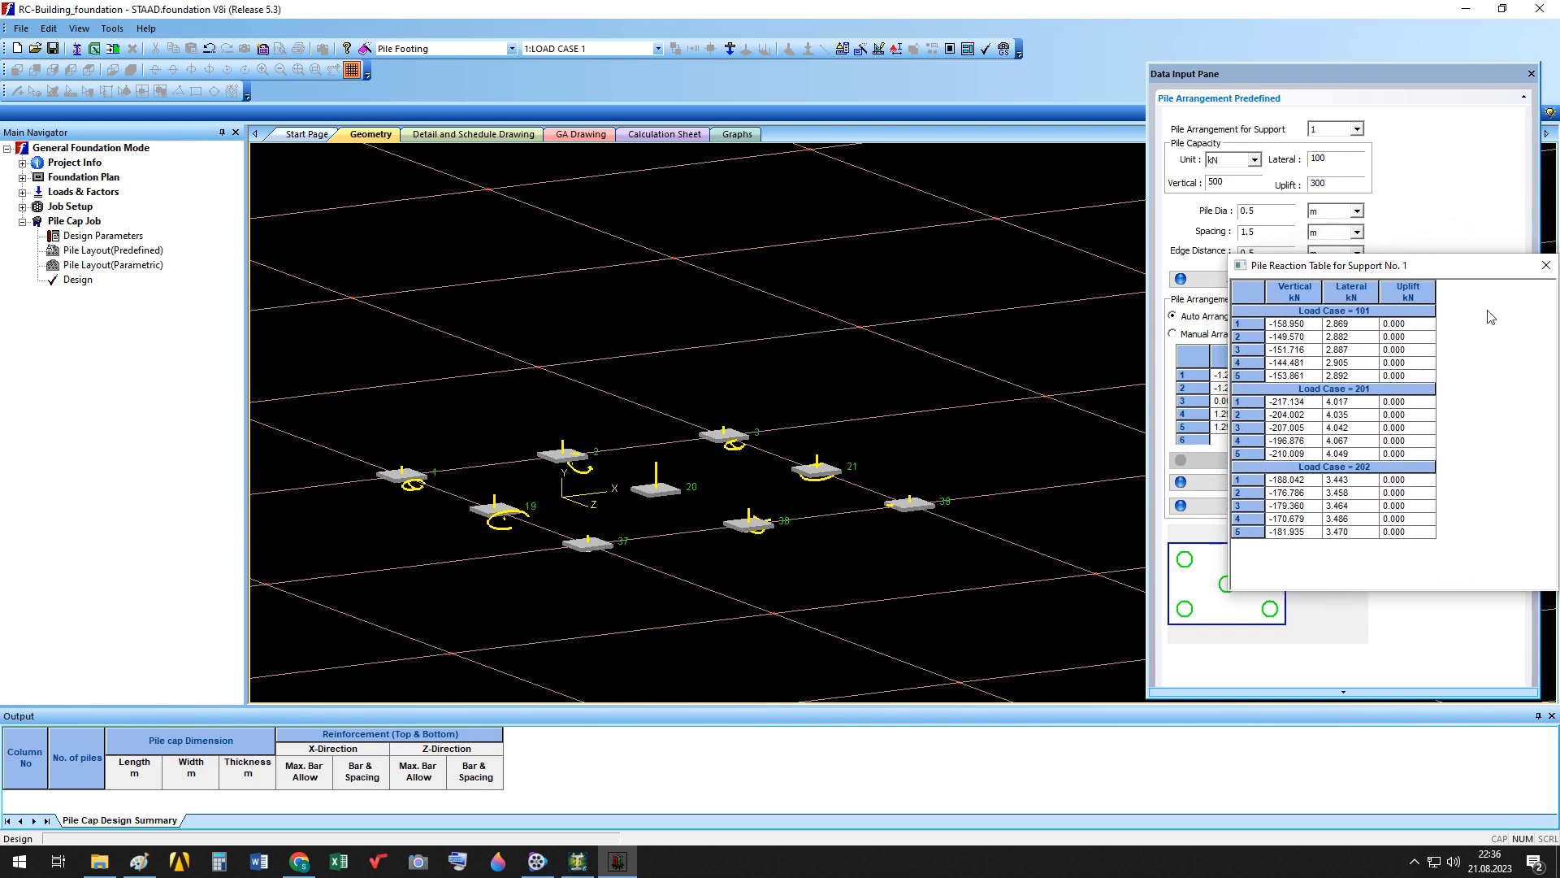
pyautogui.click(1543, 268)
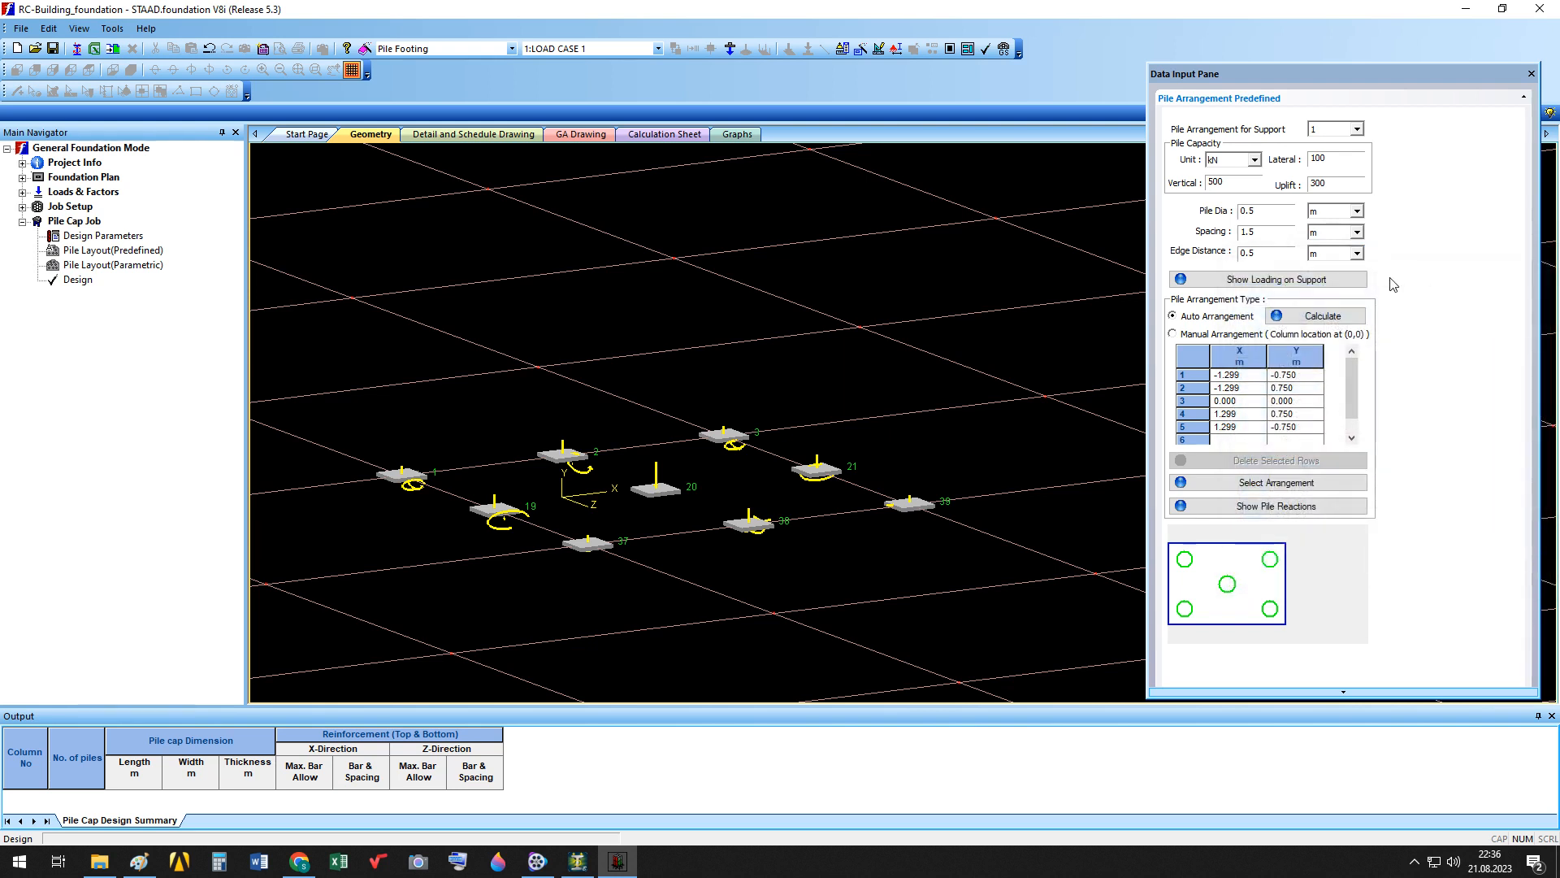
# Compare the column loading on support 1 with the individual pile reactions, and close both tables.
pyautogui.click(1298, 281)
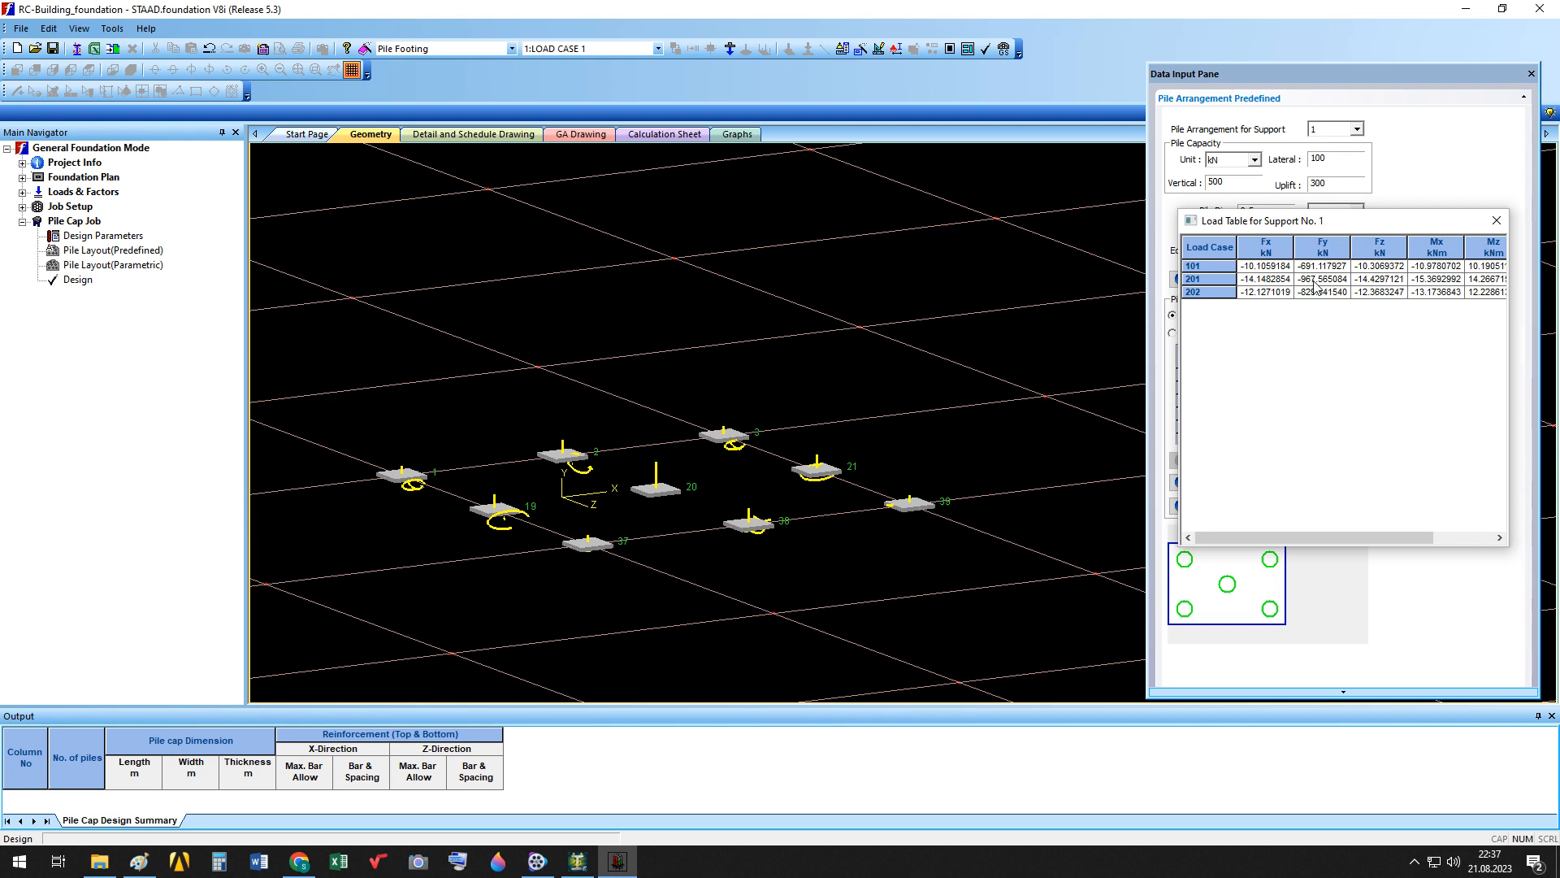
pyautogui.click(1496, 220)
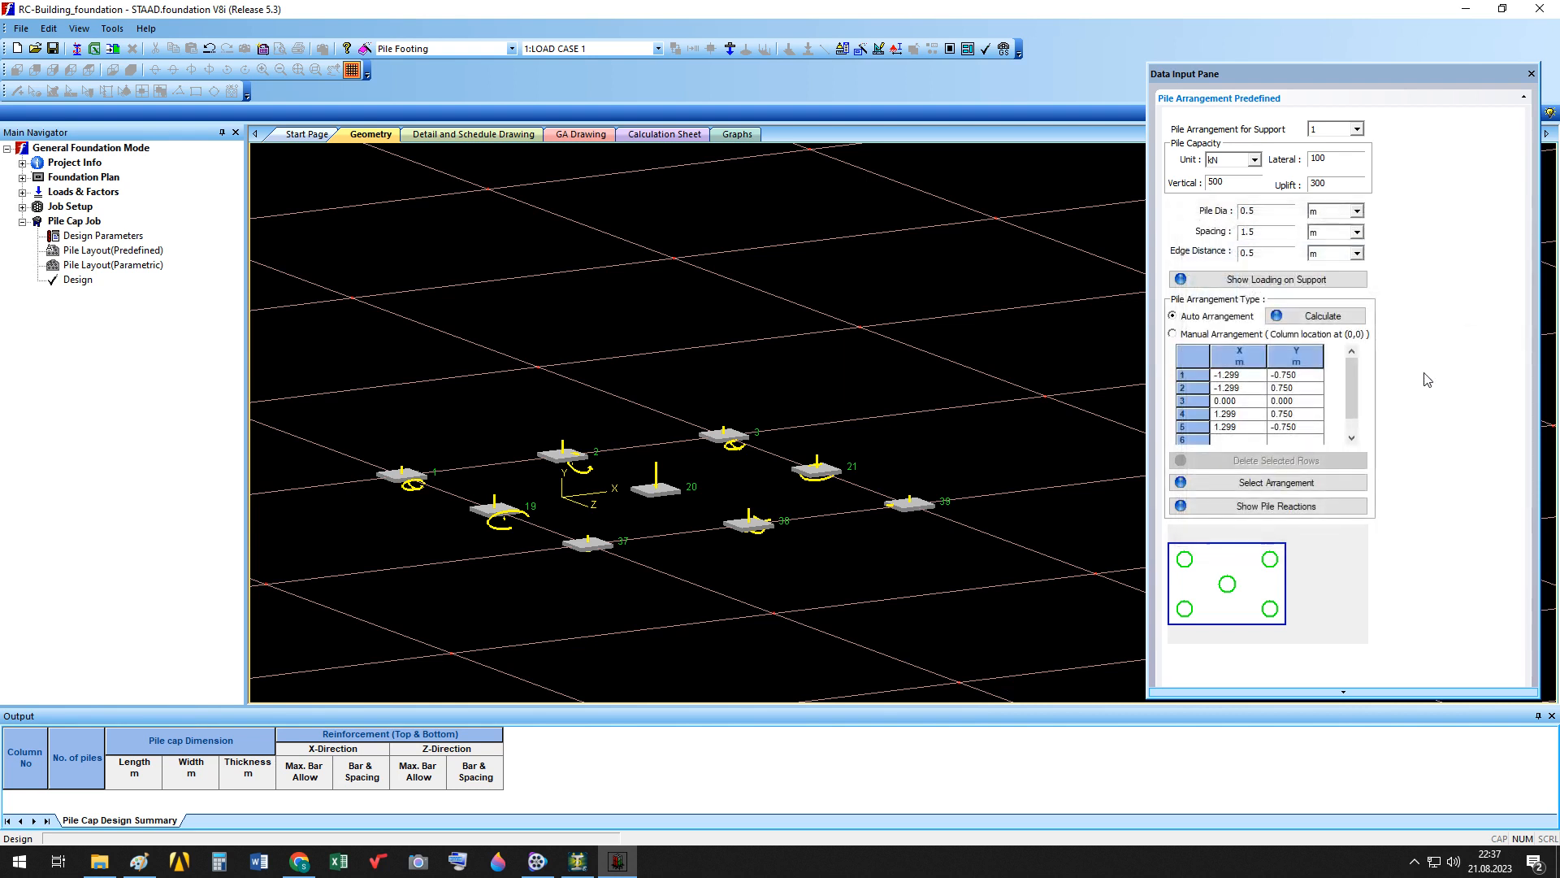
pyautogui.click(1290, 512)
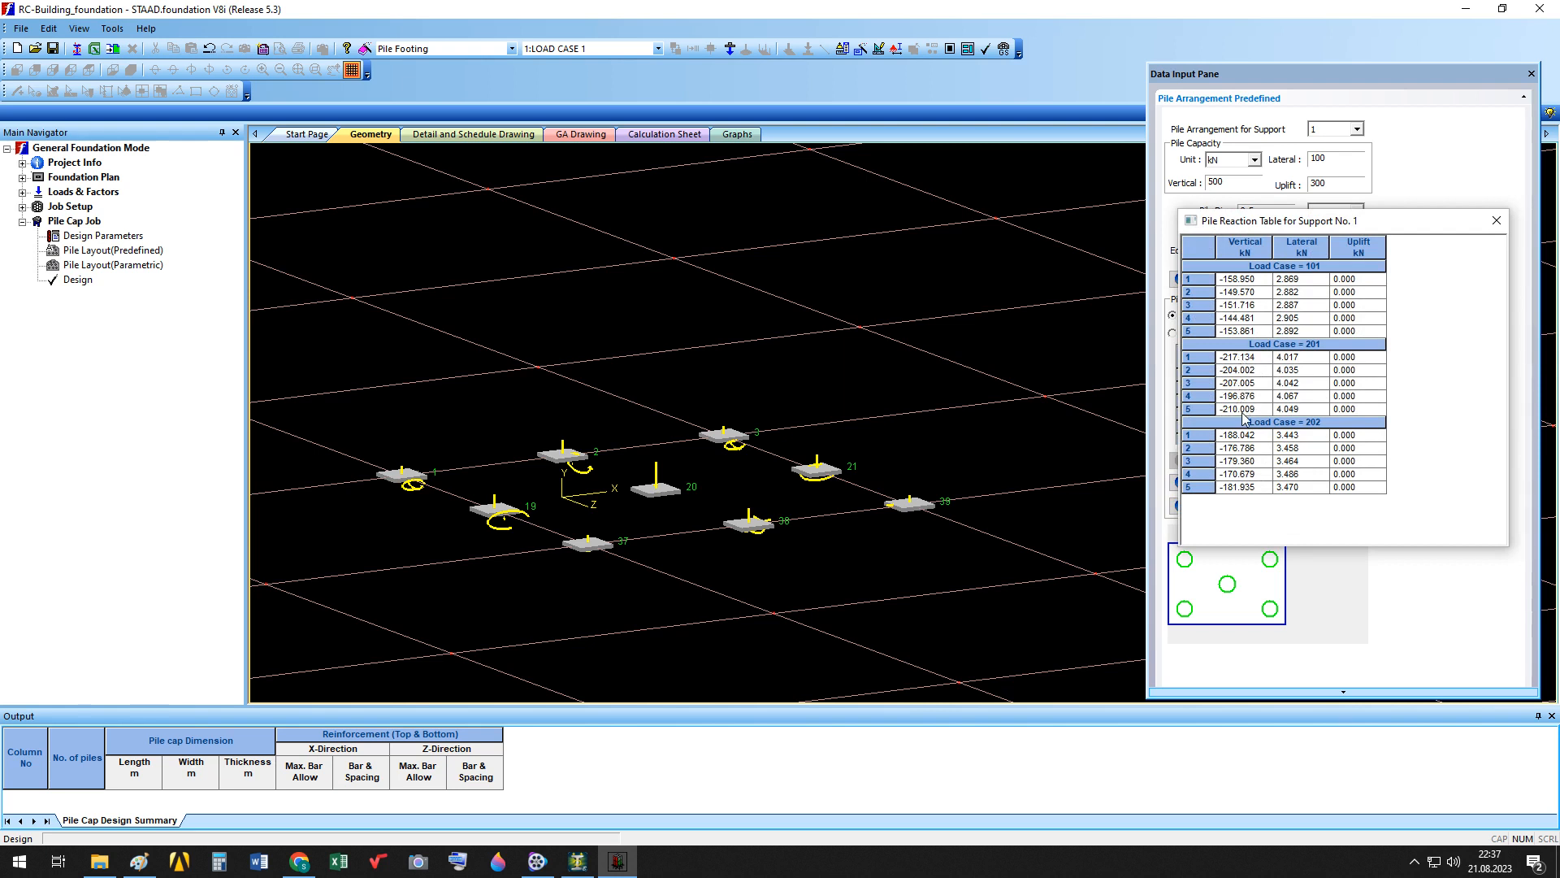
pyautogui.click(1496, 220)
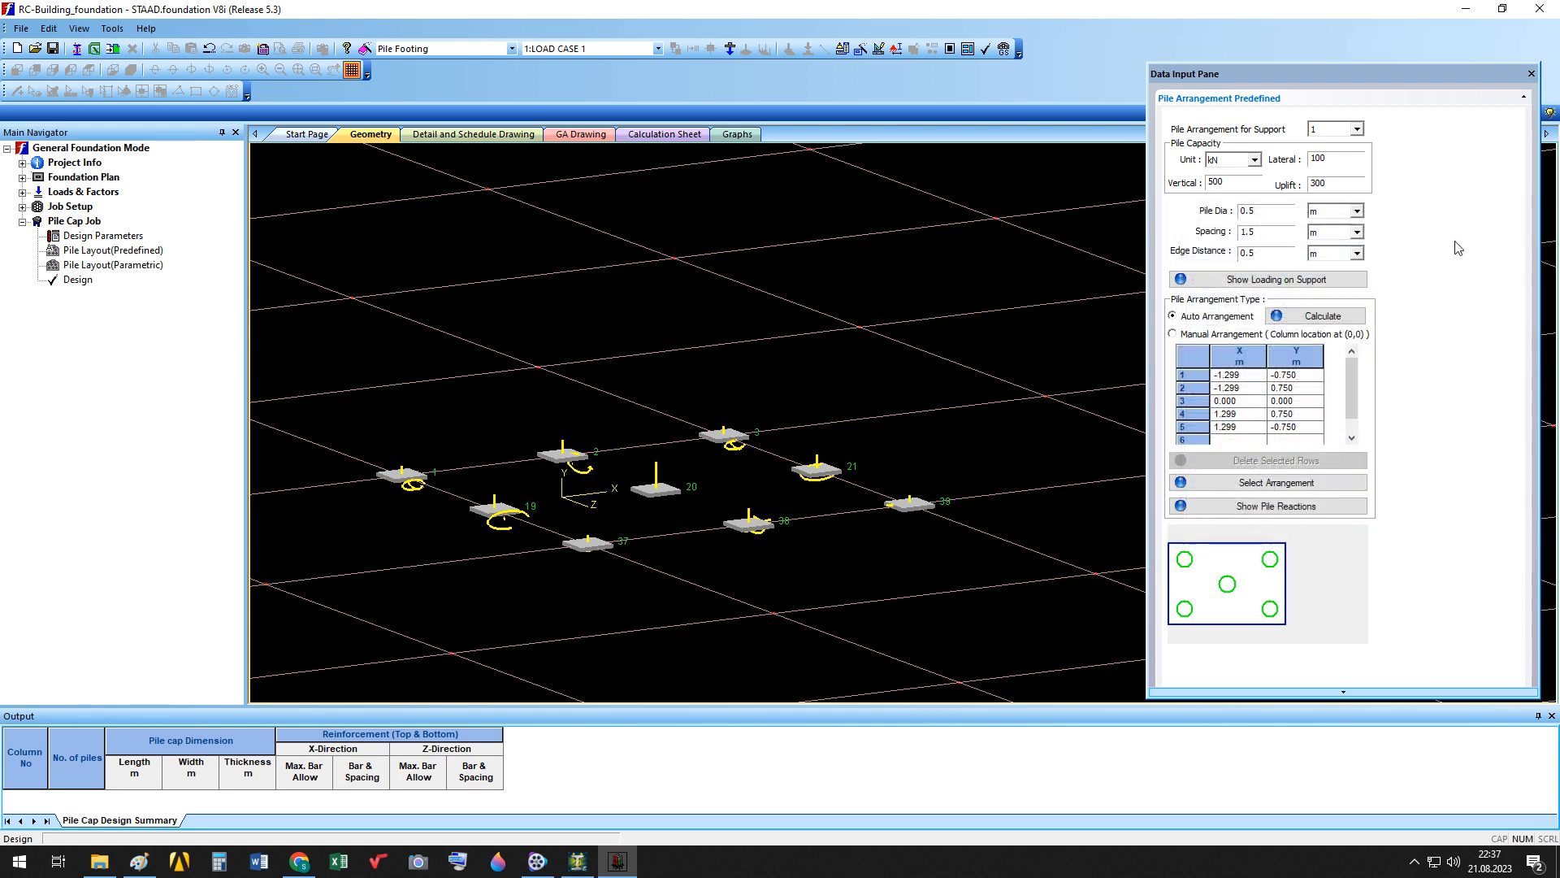
# Try to run the analysis and design of the Pile Cap job.
pyautogui.click(1229, 185)
pyautogui.click(81, 282)
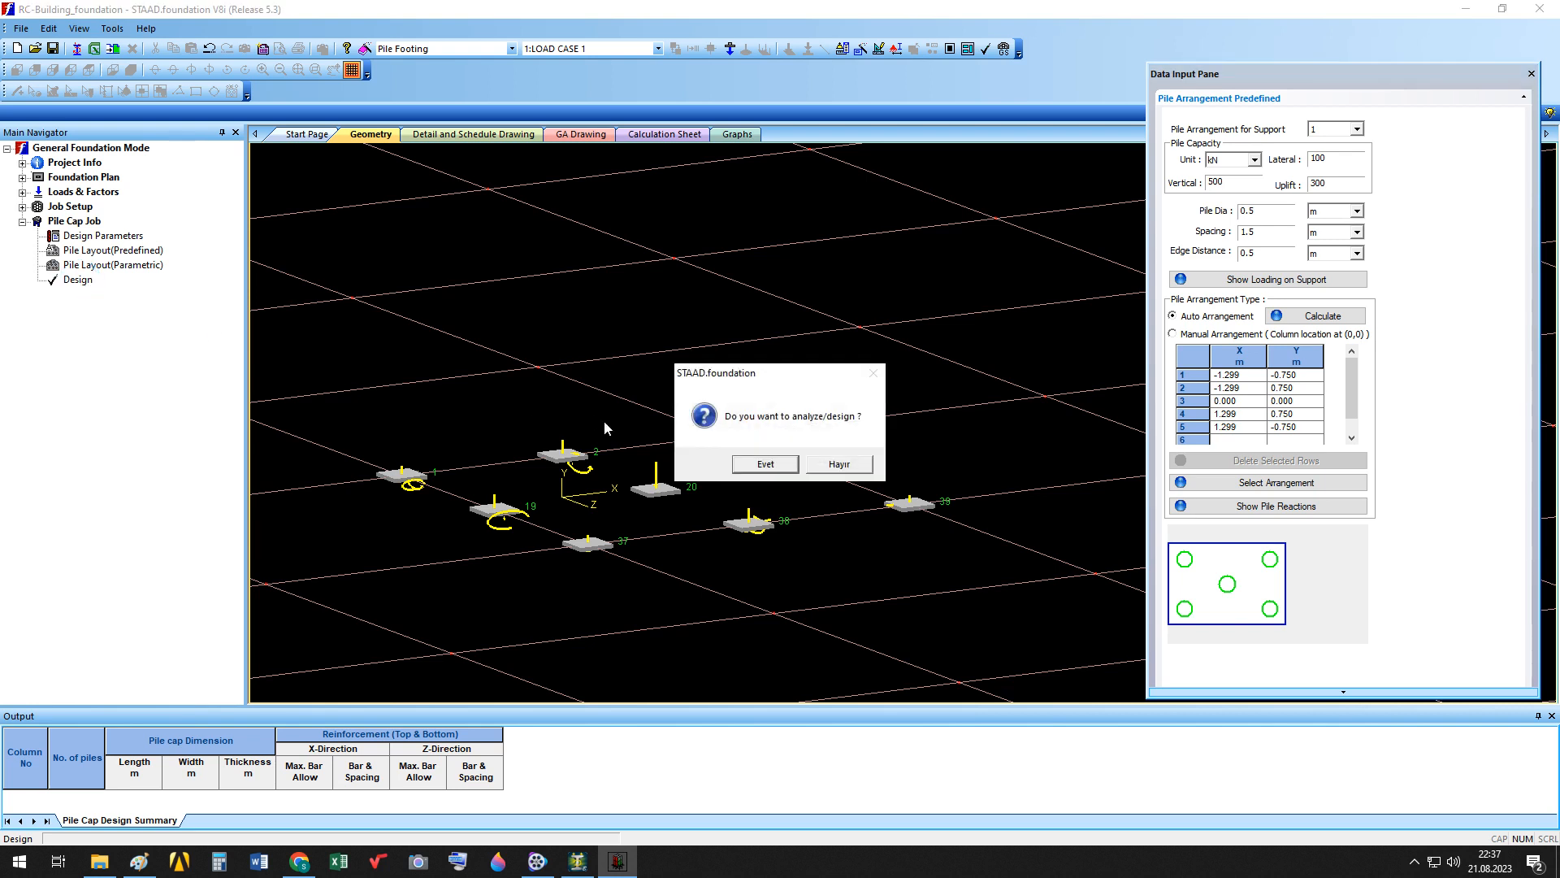
pyautogui.click(765, 462)
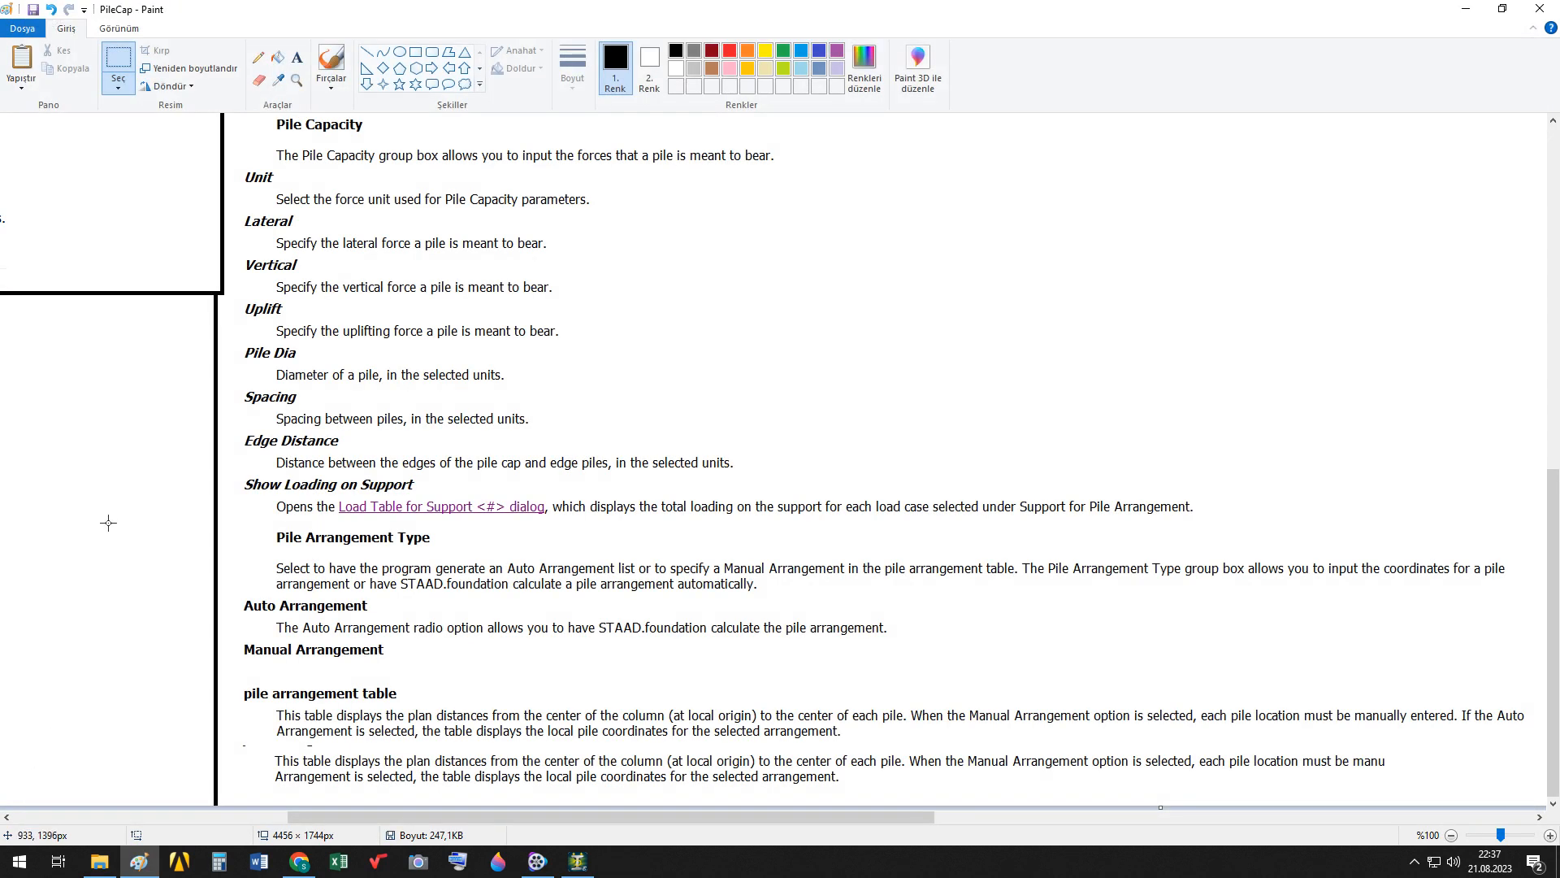
# Minimize Paint, switch to STAAD.Pro, and launch STAAD.foundation again using all supports and LOAD CASE 1.
pyautogui.click(1466, 9)
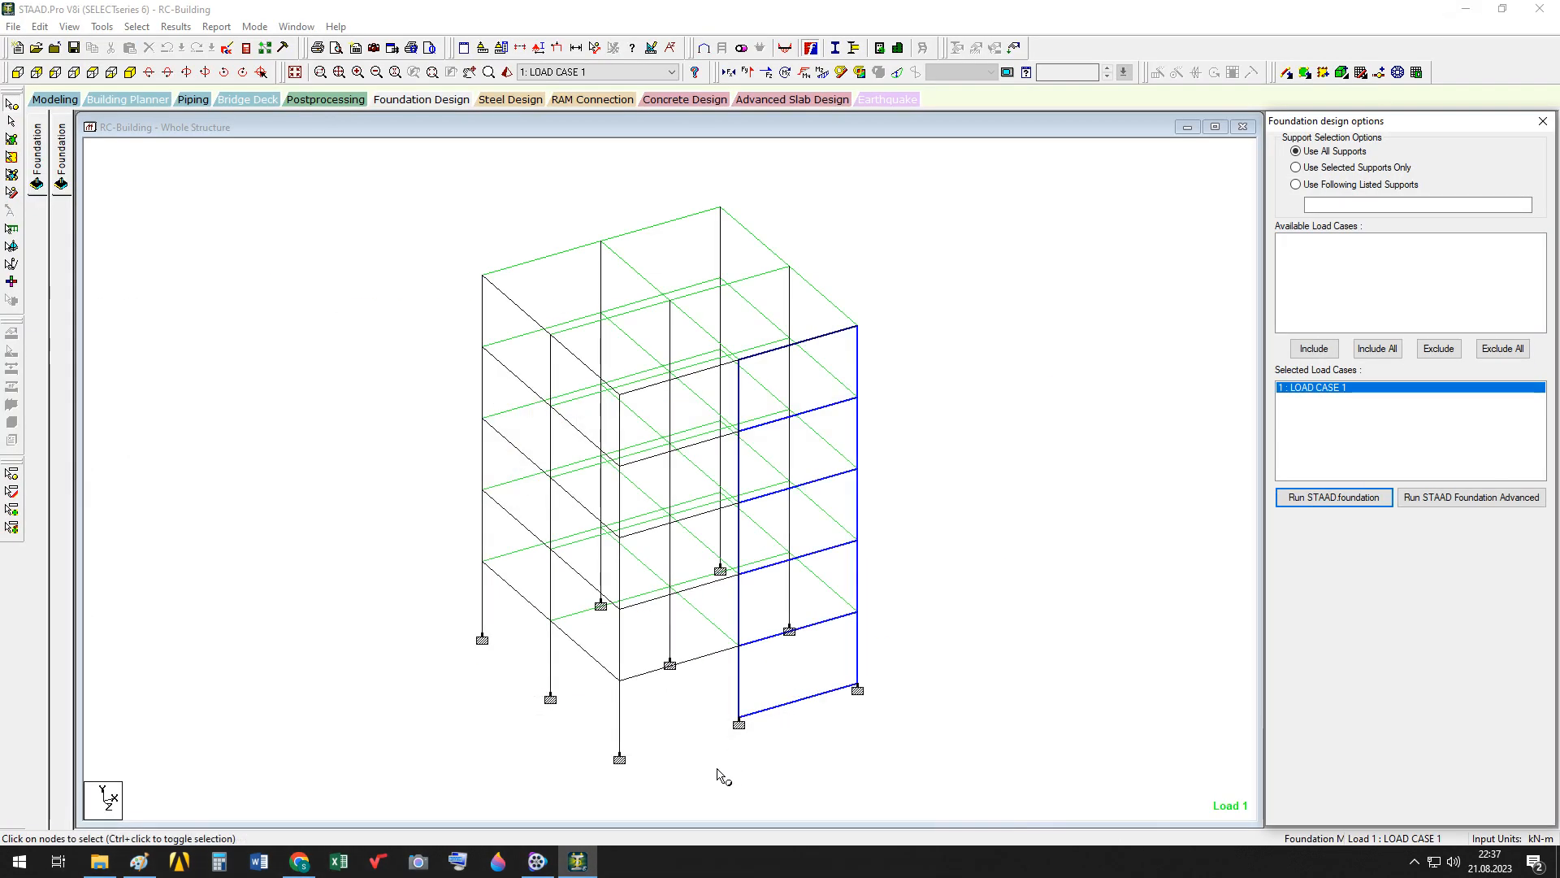
pyautogui.moveTo(578, 858)
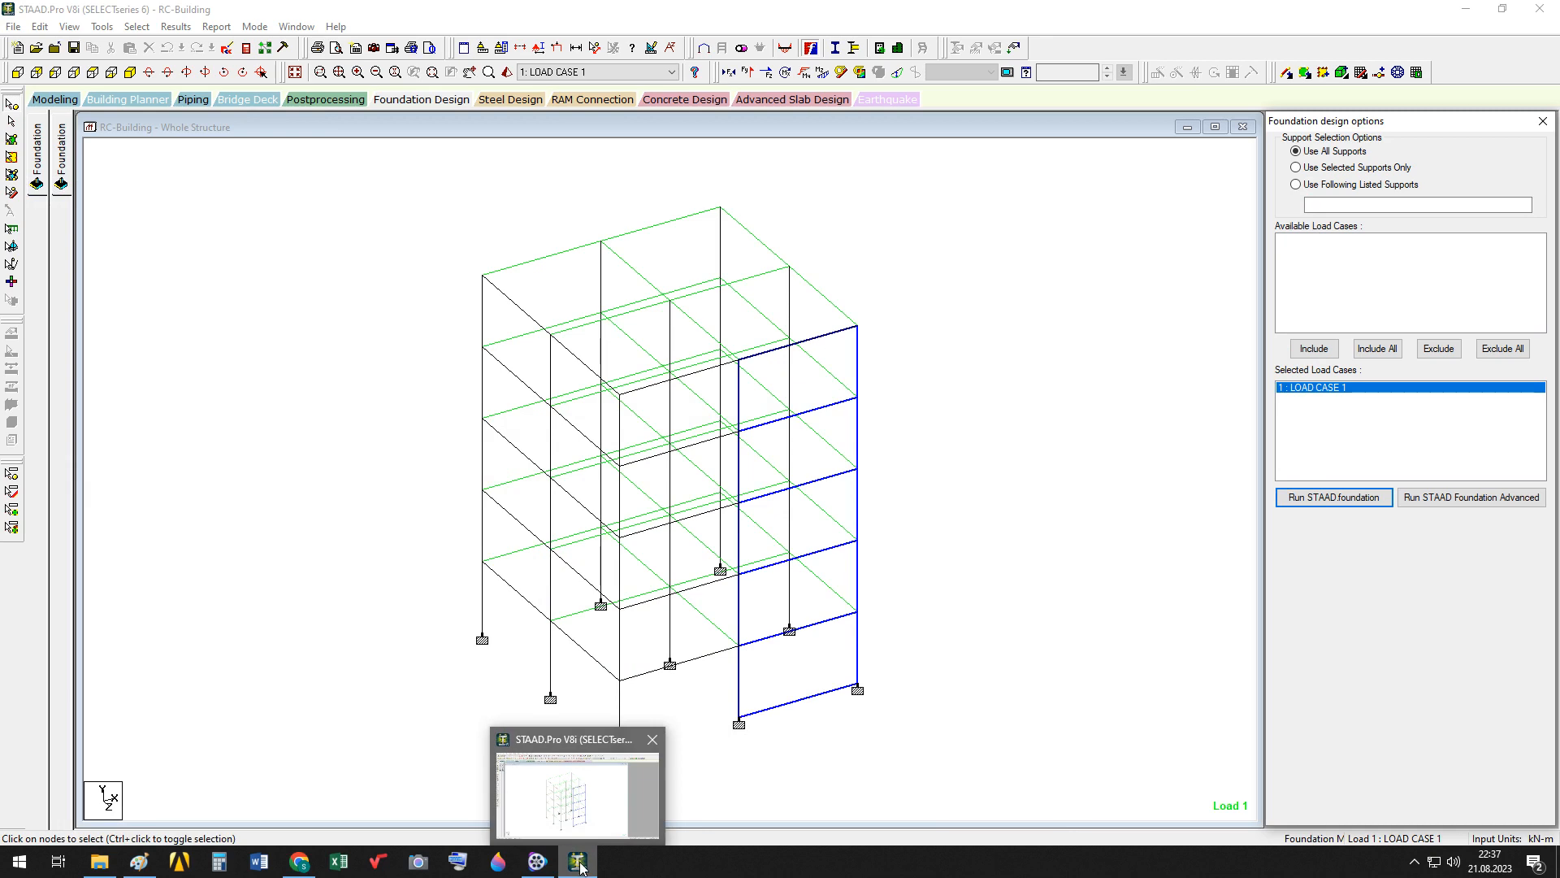
pyautogui.click(578, 859)
pyautogui.click(580, 865)
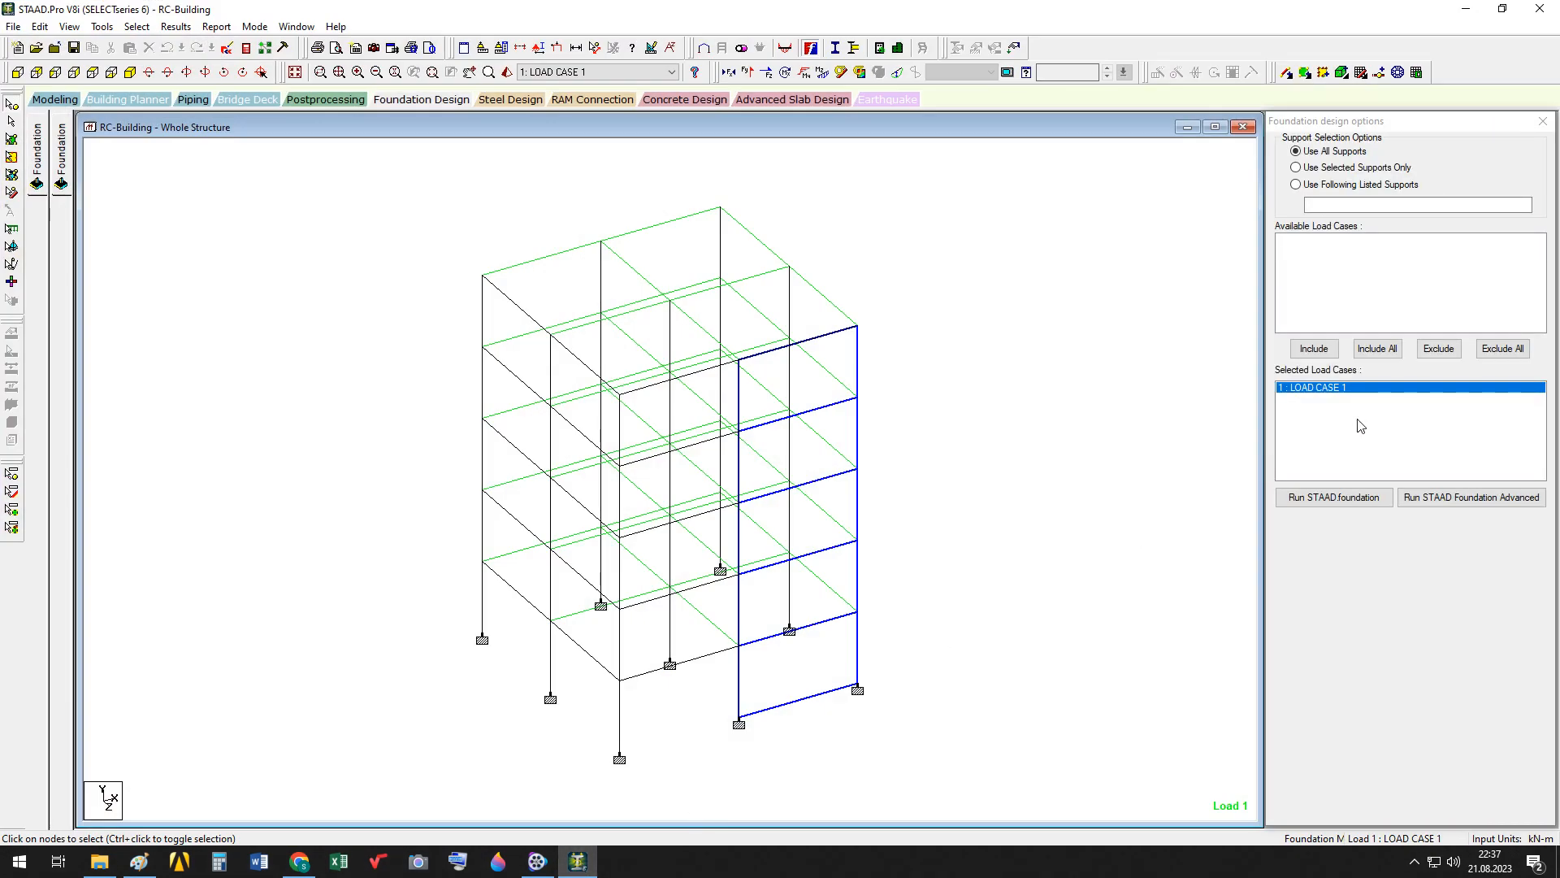
pyautogui.click(1368, 498)
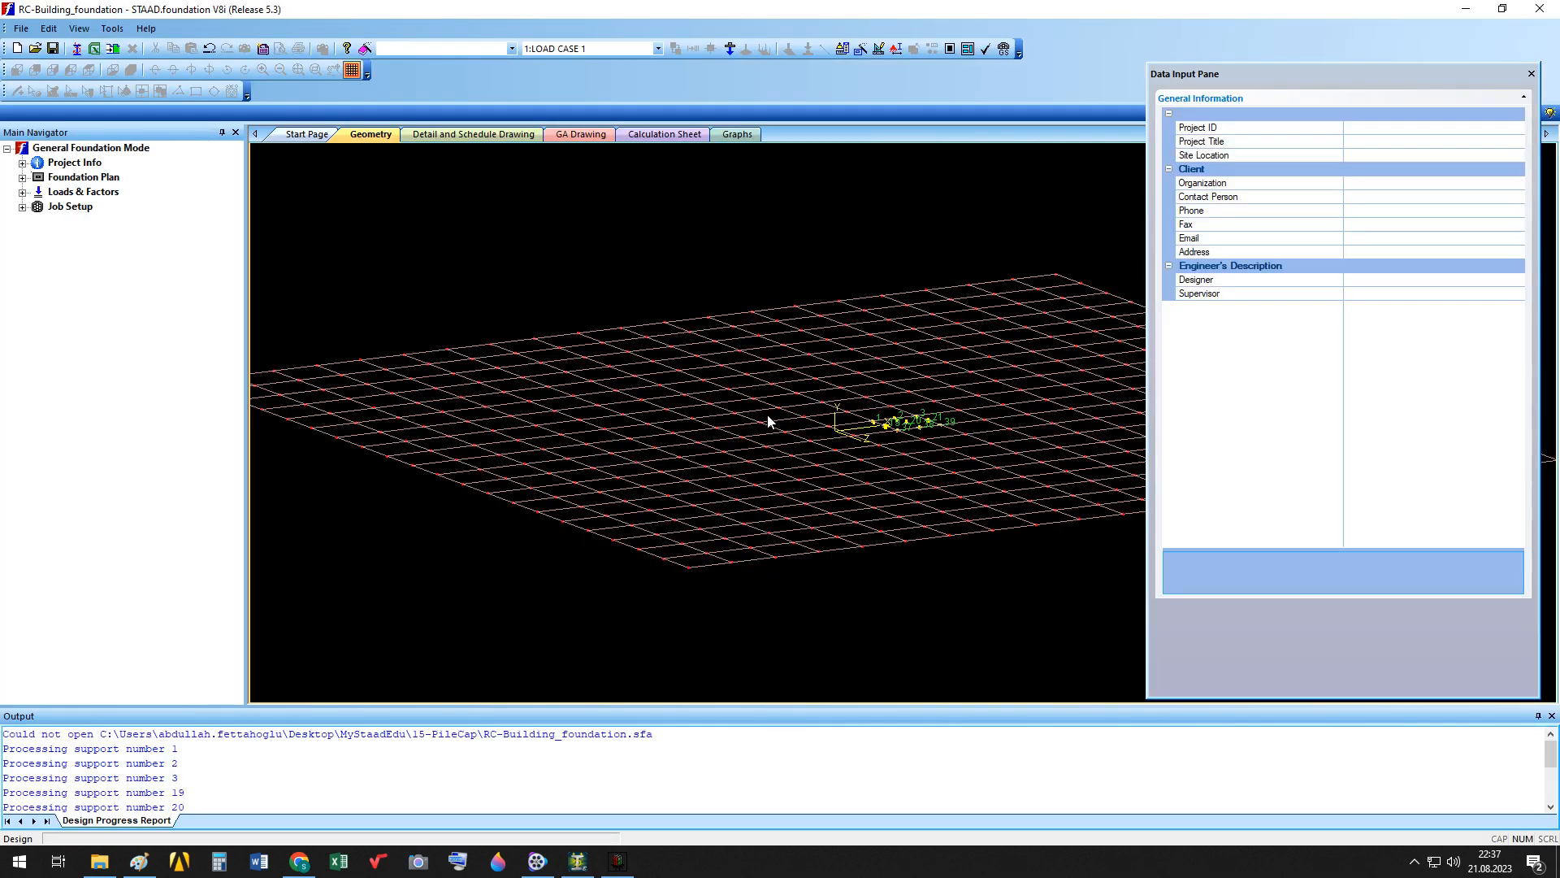
# Generate the service load combinations from the ASCE 7-05 table, numbered from 101.
pyautogui.click(23, 191)
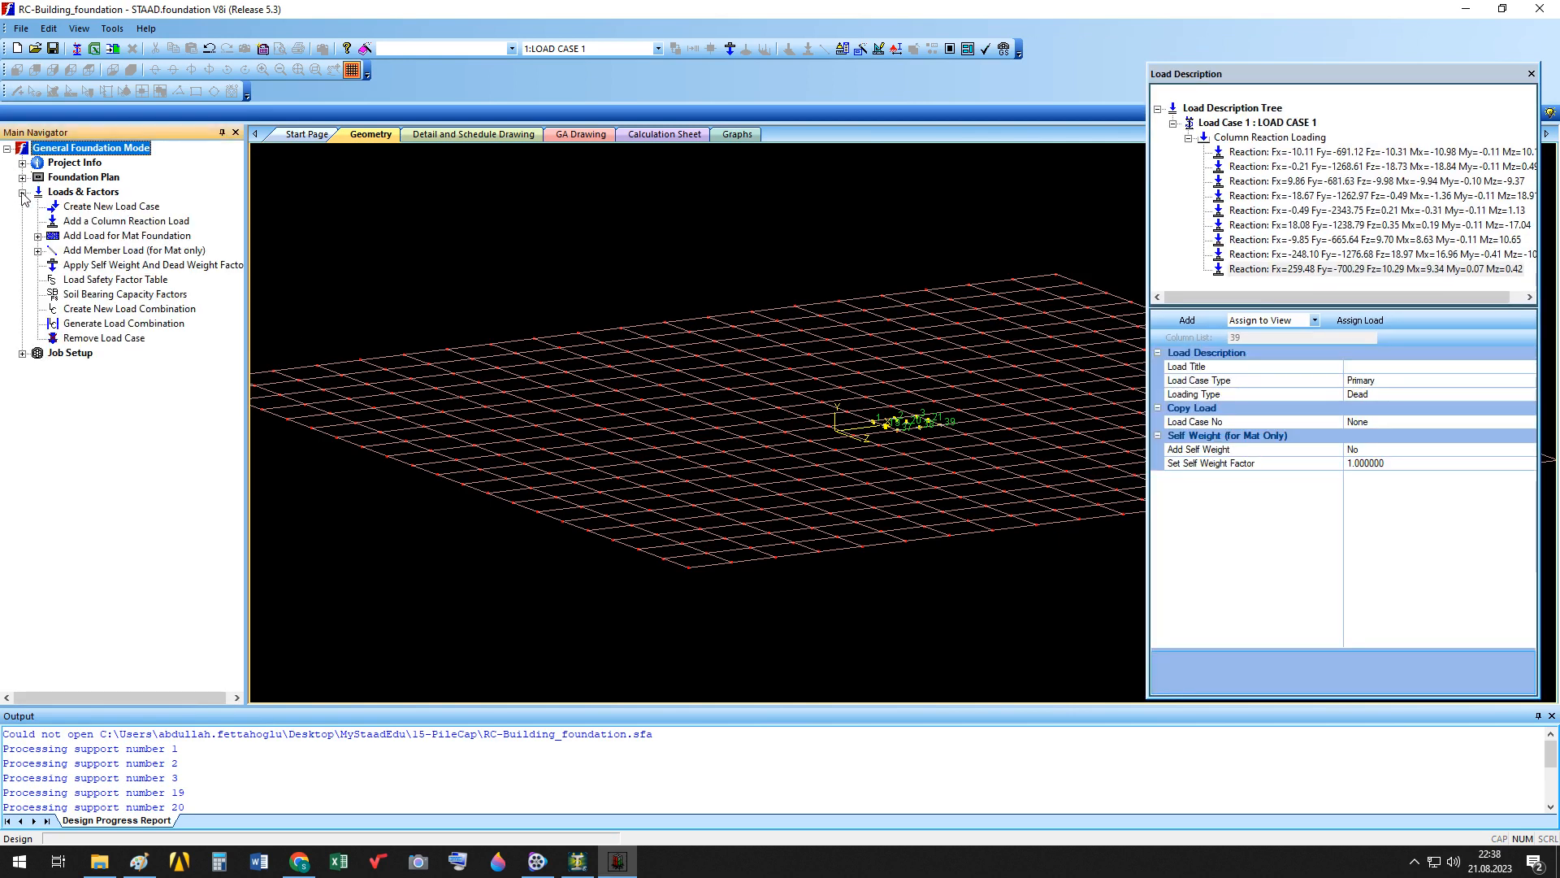
pyautogui.click(124, 324)
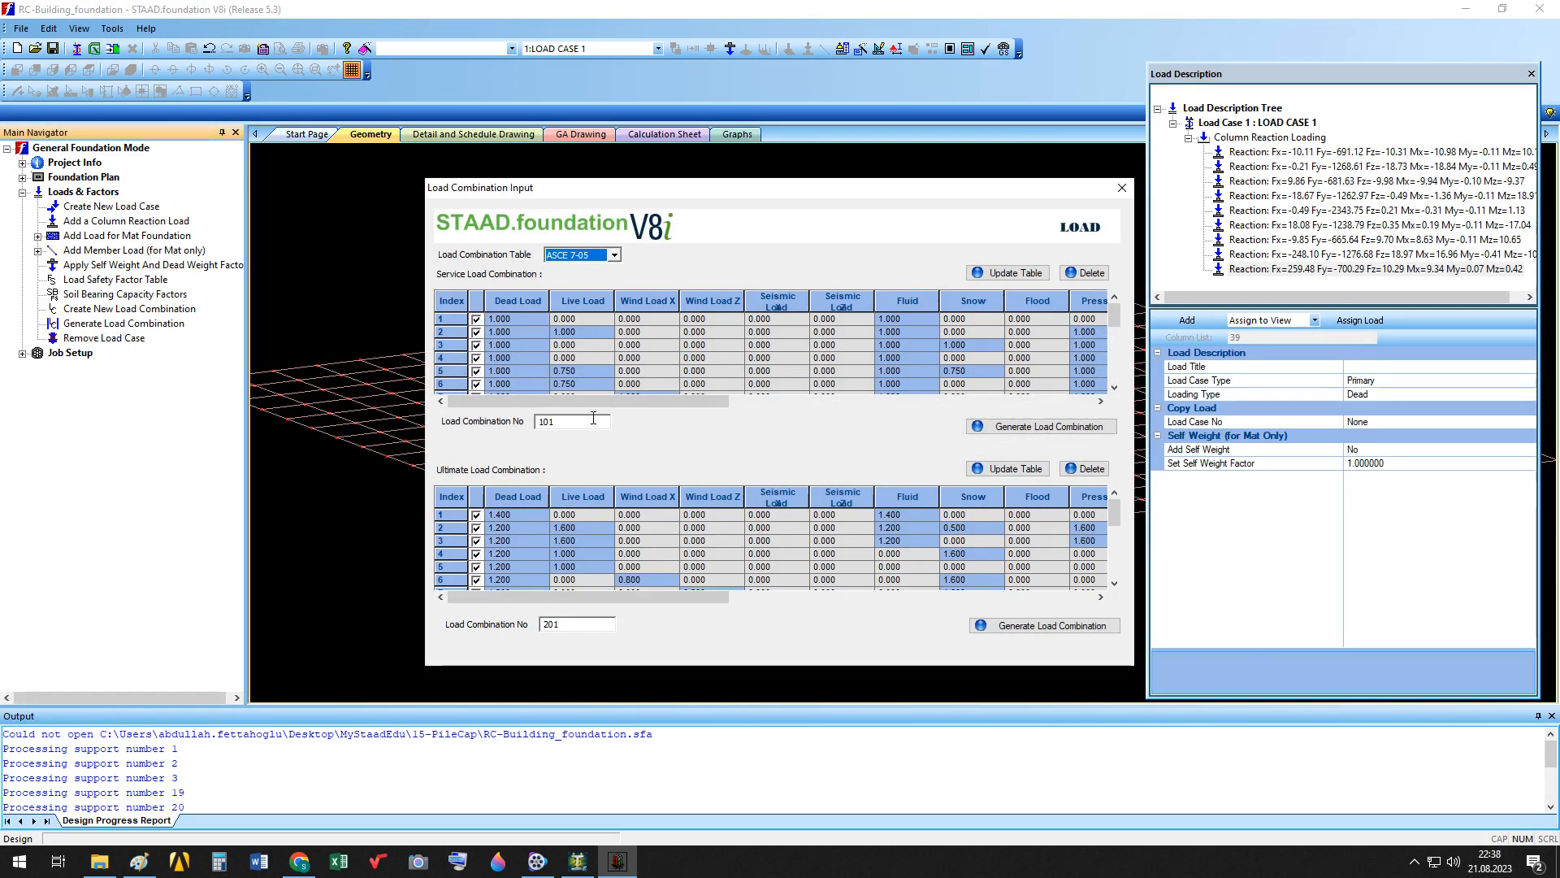
pyautogui.click(1030, 428)
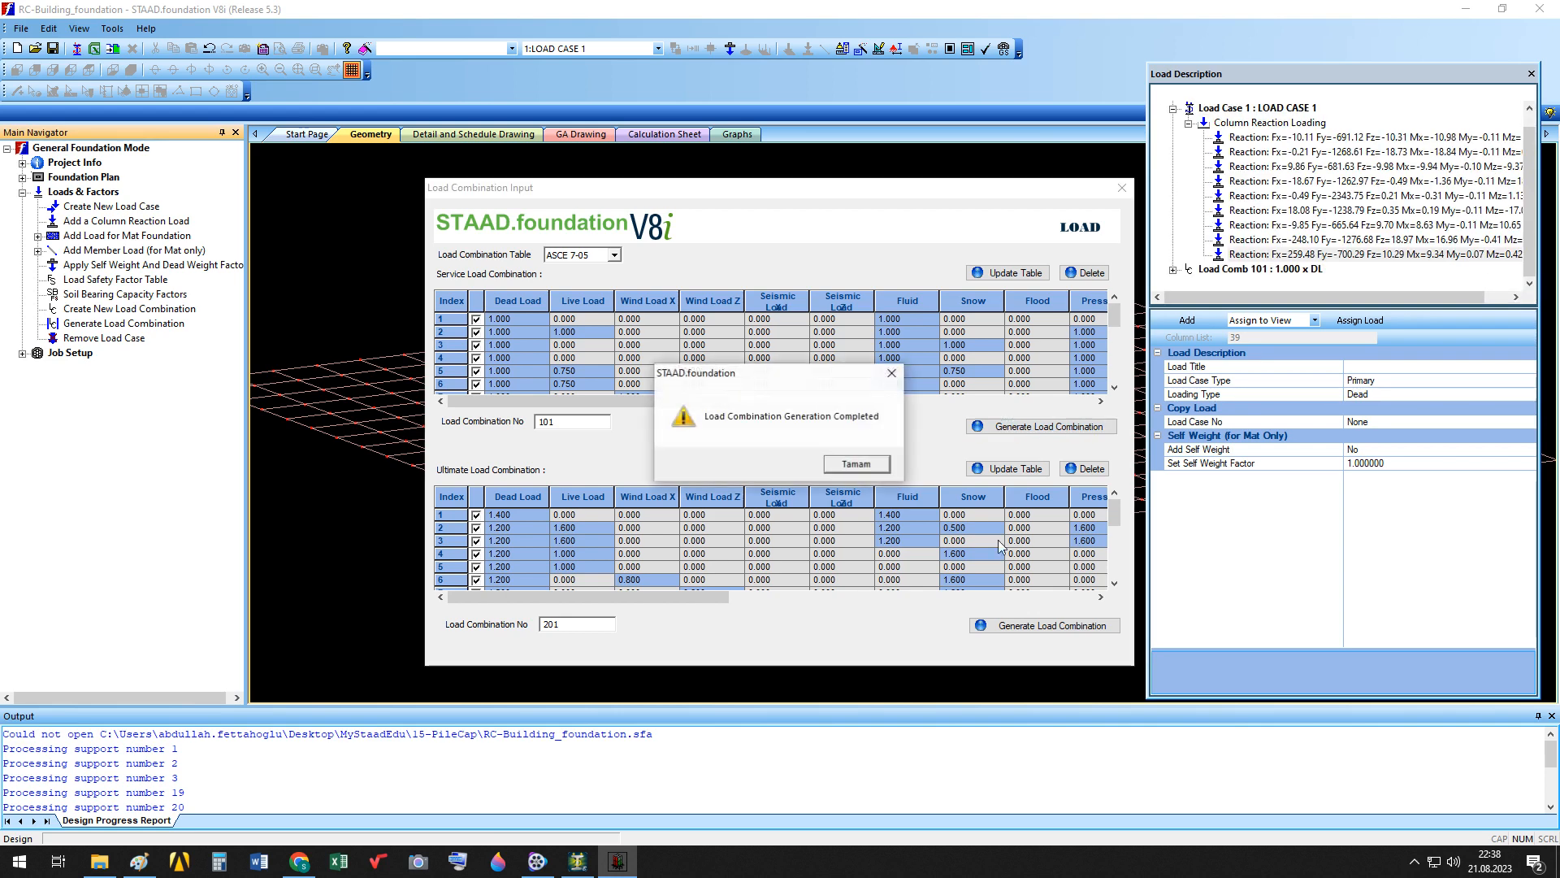
pyautogui.click(857, 465)
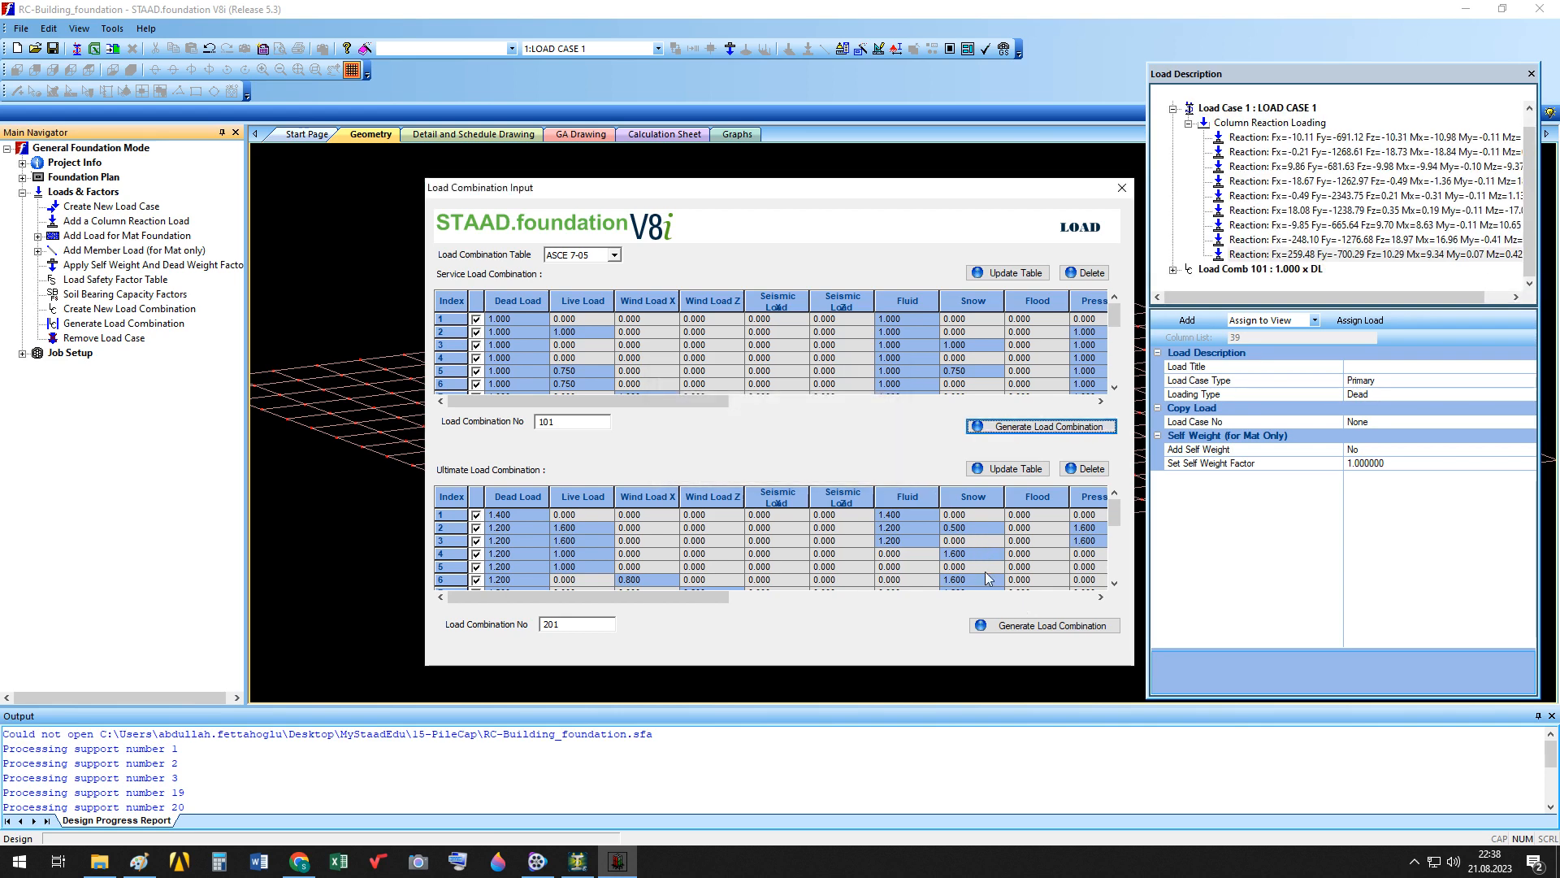
# Generate the ultimate load combinations from the ASCE 7-05 table, numbered from 201, and close the load combination input.
pyautogui.click(1024, 627)
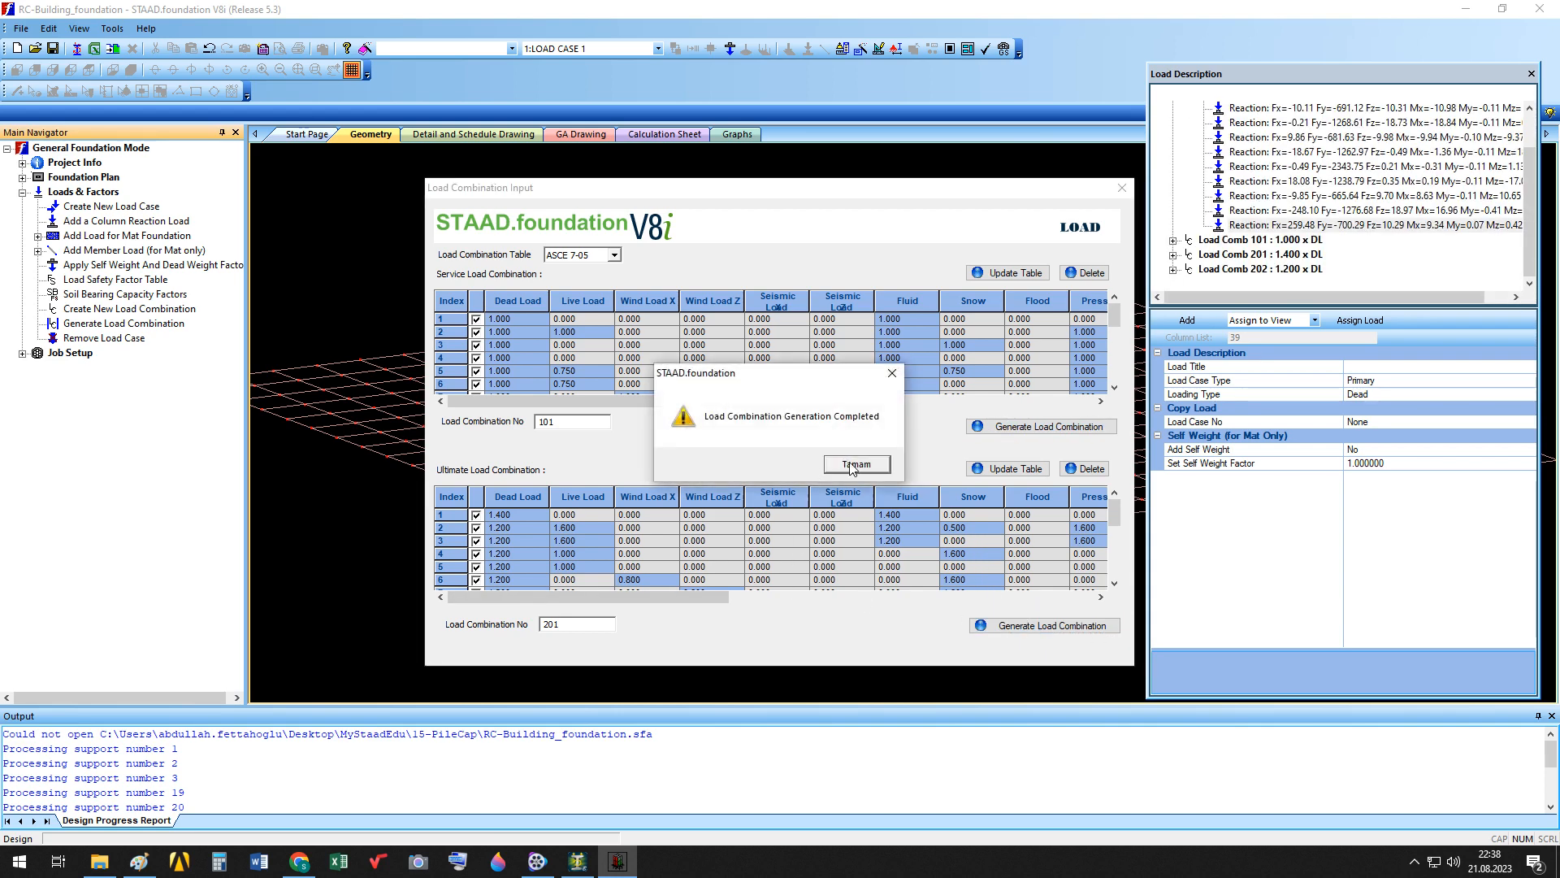
pyautogui.click(864, 467)
pyautogui.click(1122, 188)
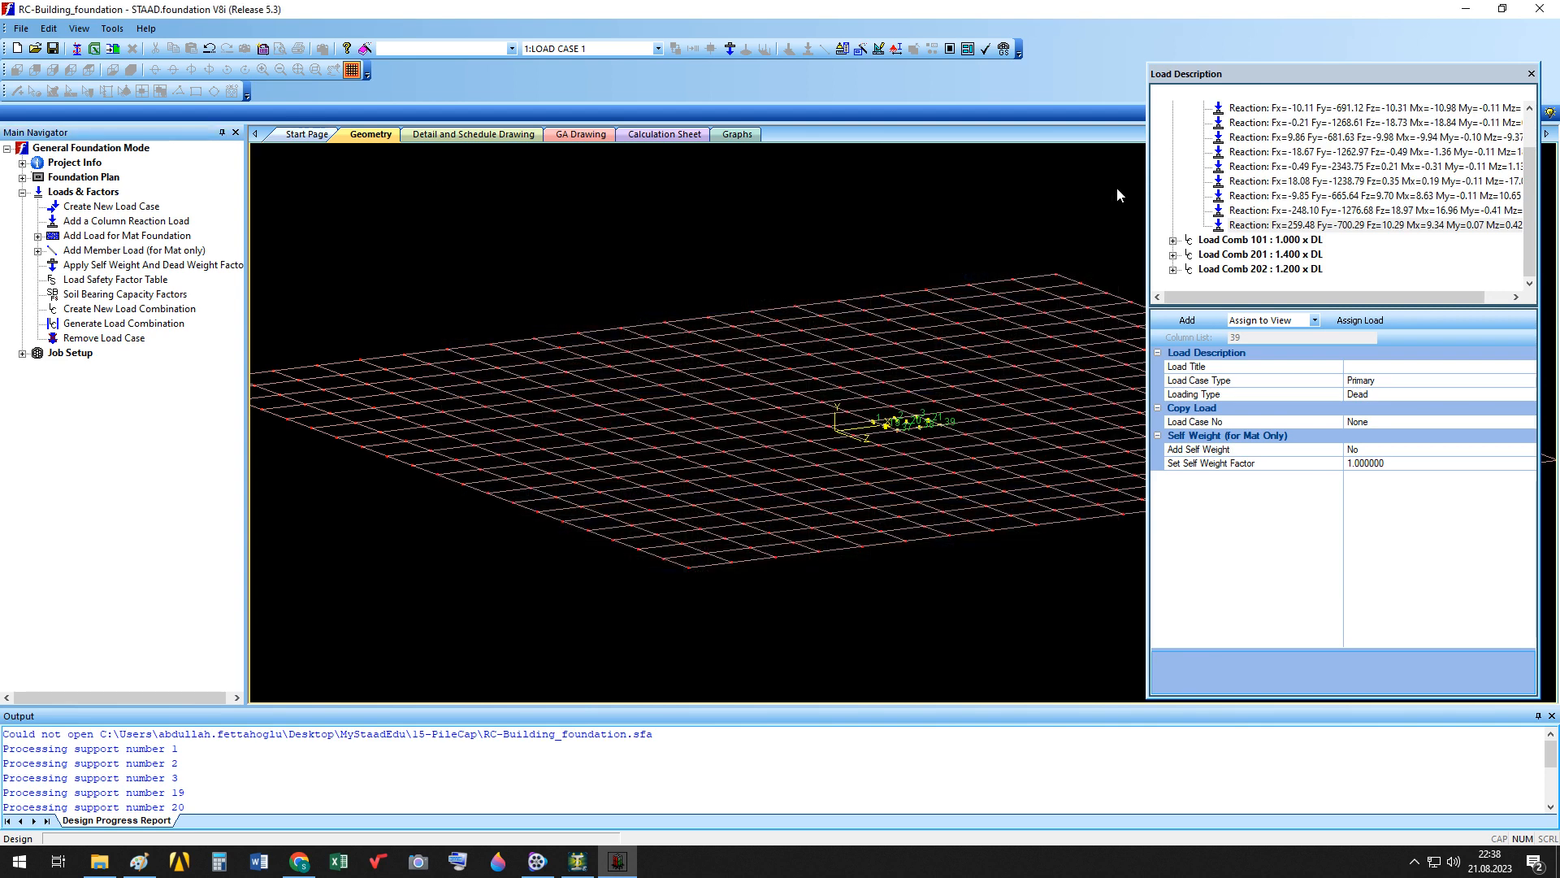
# Set up a new job named Pile Cap with job type Pile Cap, US design code and SI default units.
pyautogui.click(23, 354)
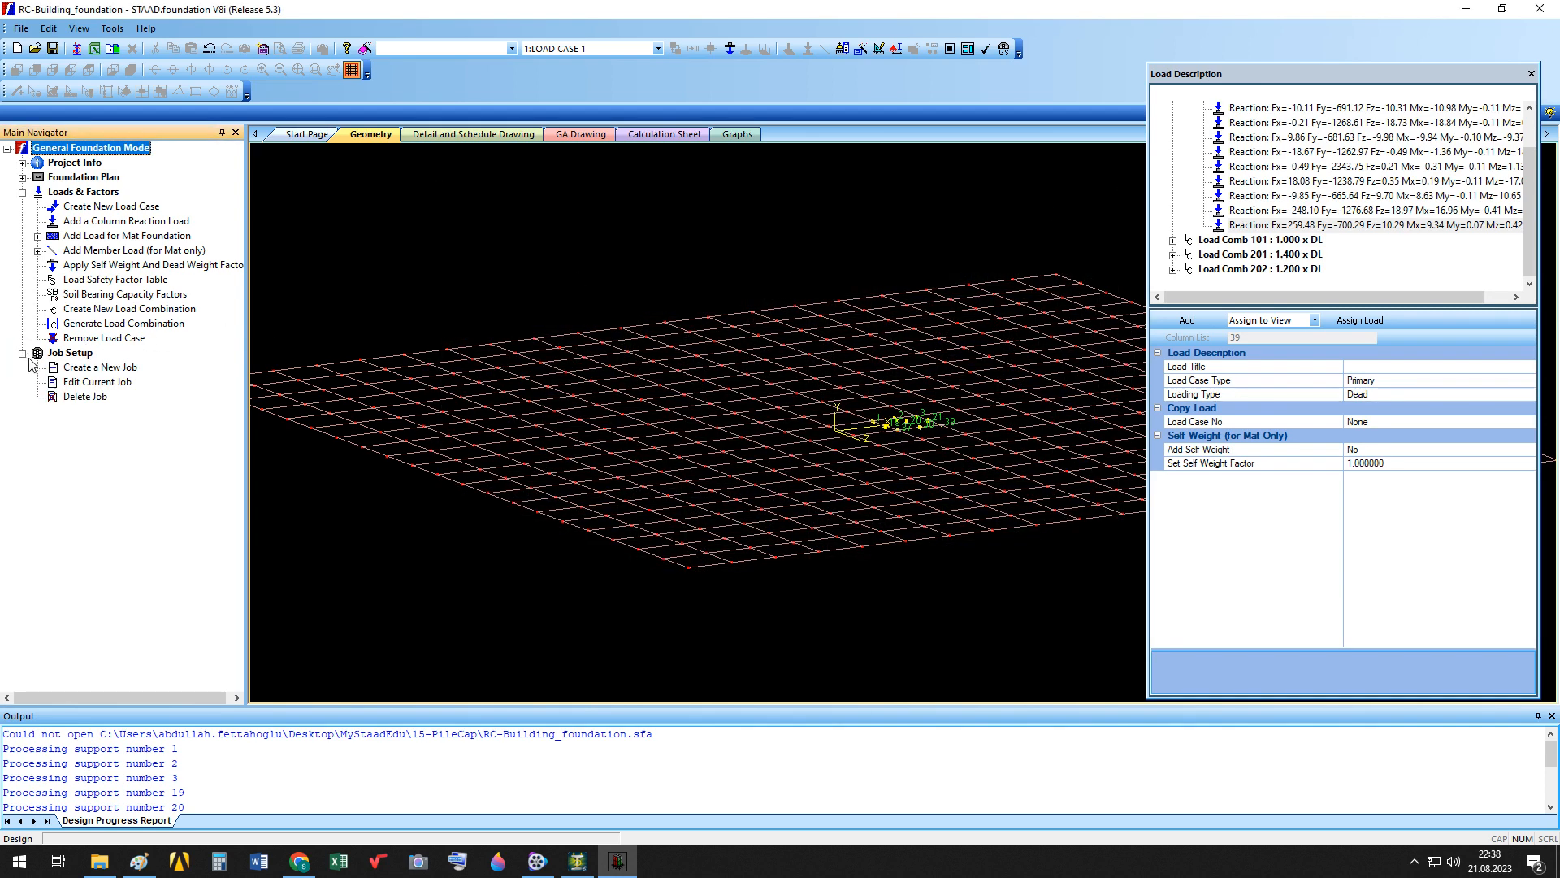
pyautogui.click(53, 370)
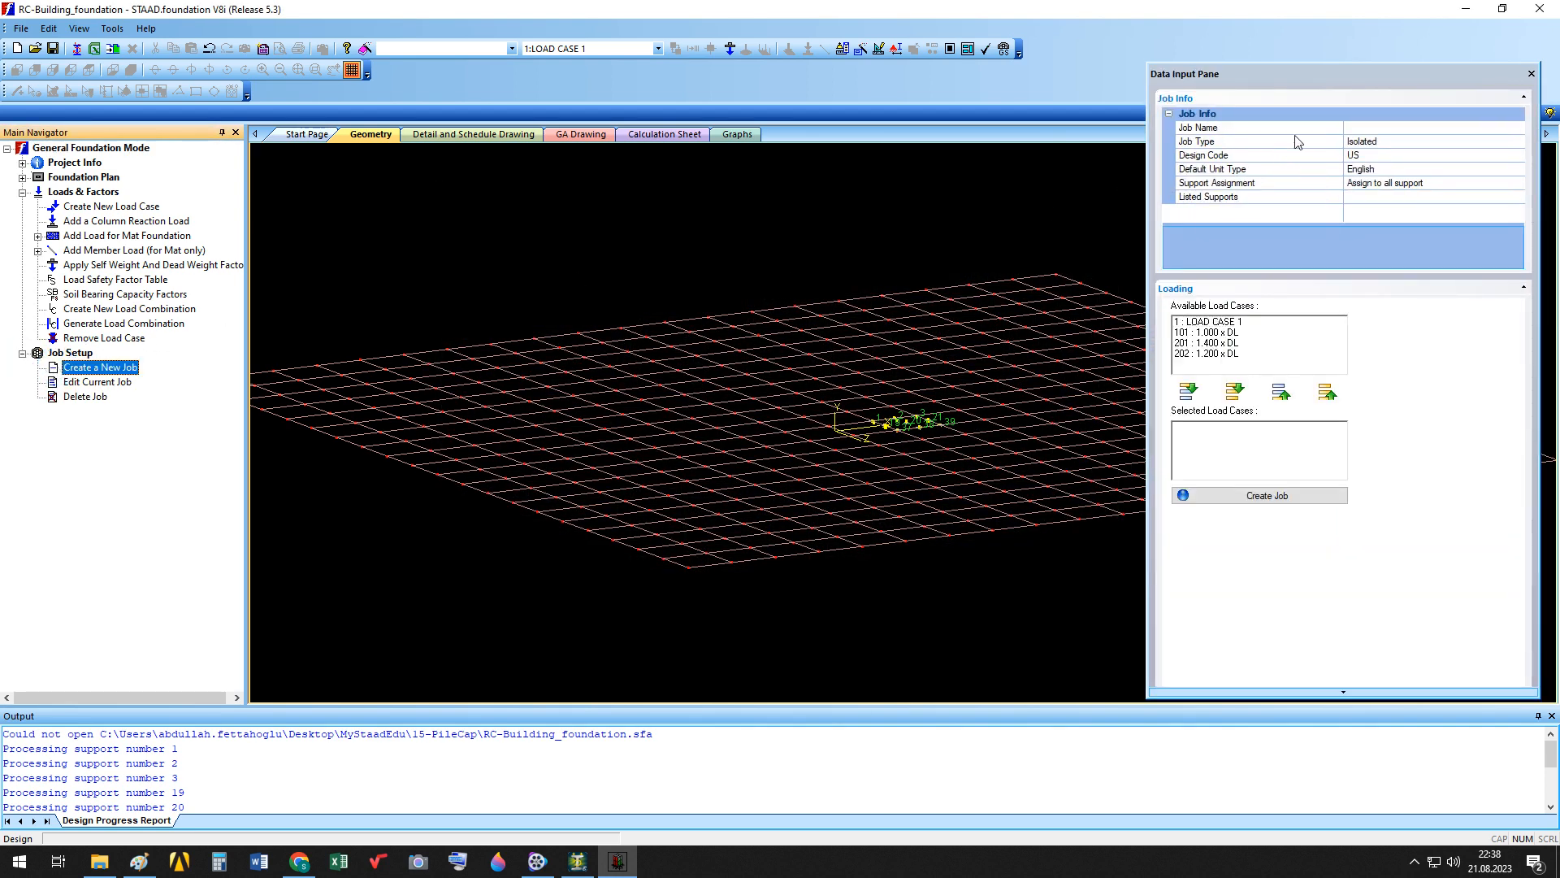
pyautogui.click(1358, 127)
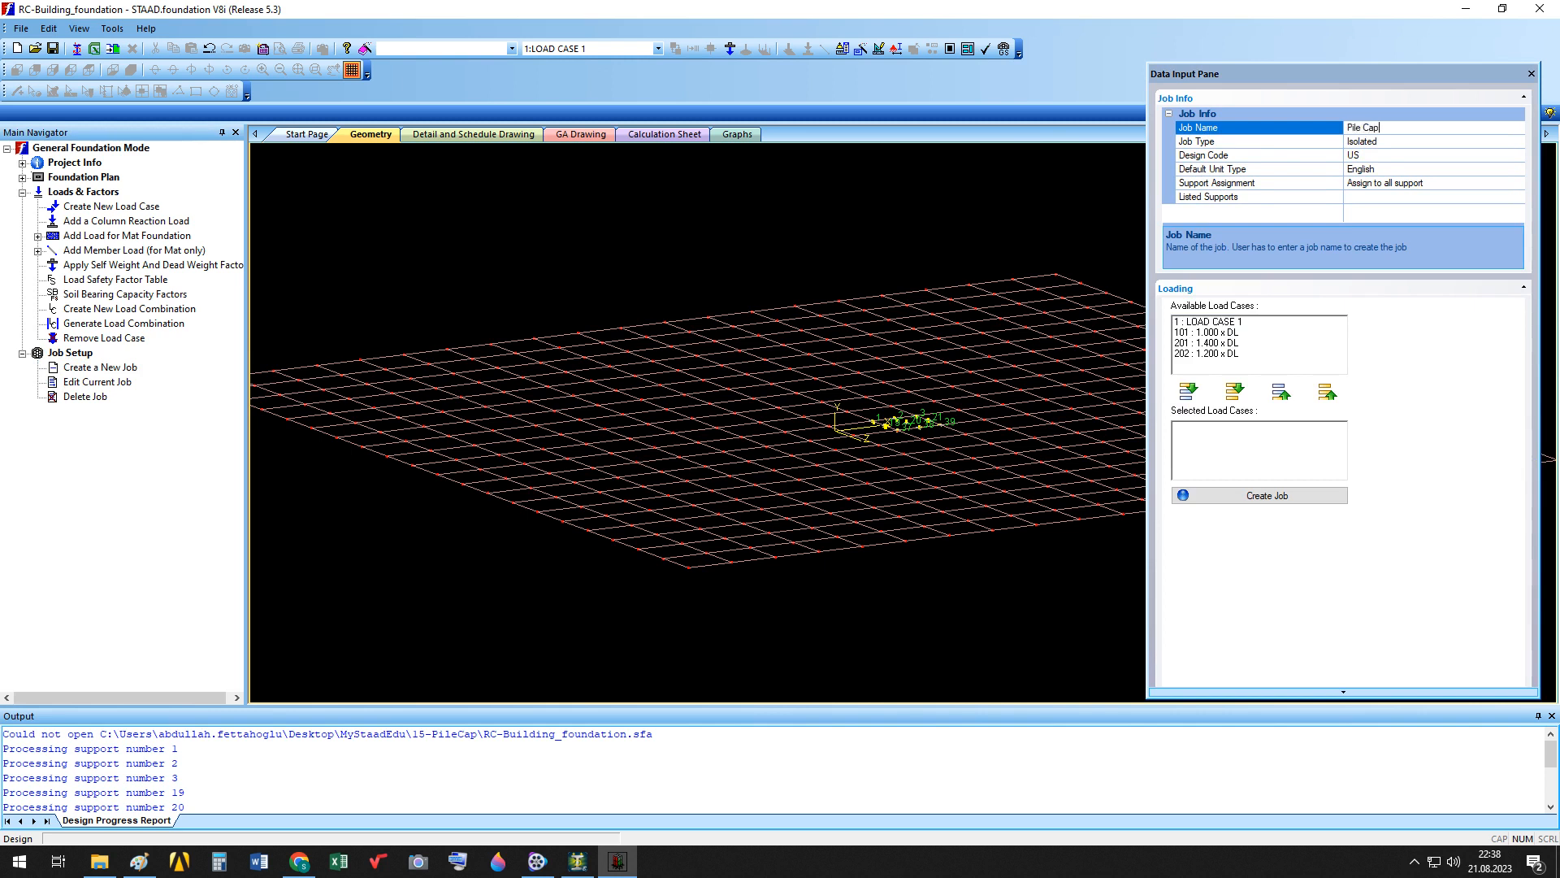
pyautogui.click(1471, 142)
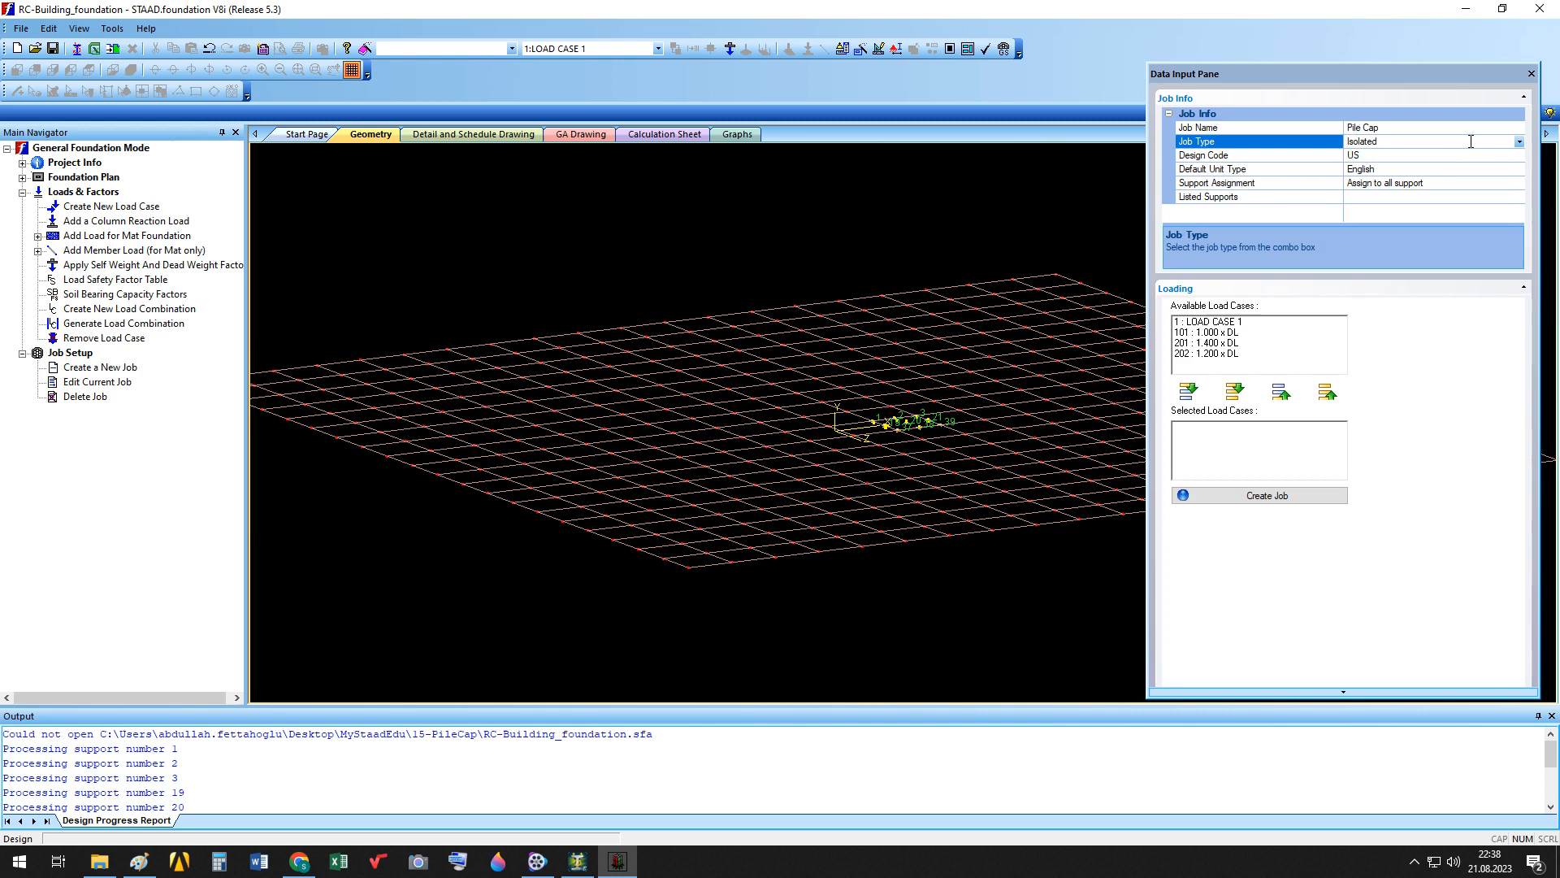
pyautogui.click(1519, 142)
pyautogui.click(1415, 172)
pyautogui.click(1402, 156)
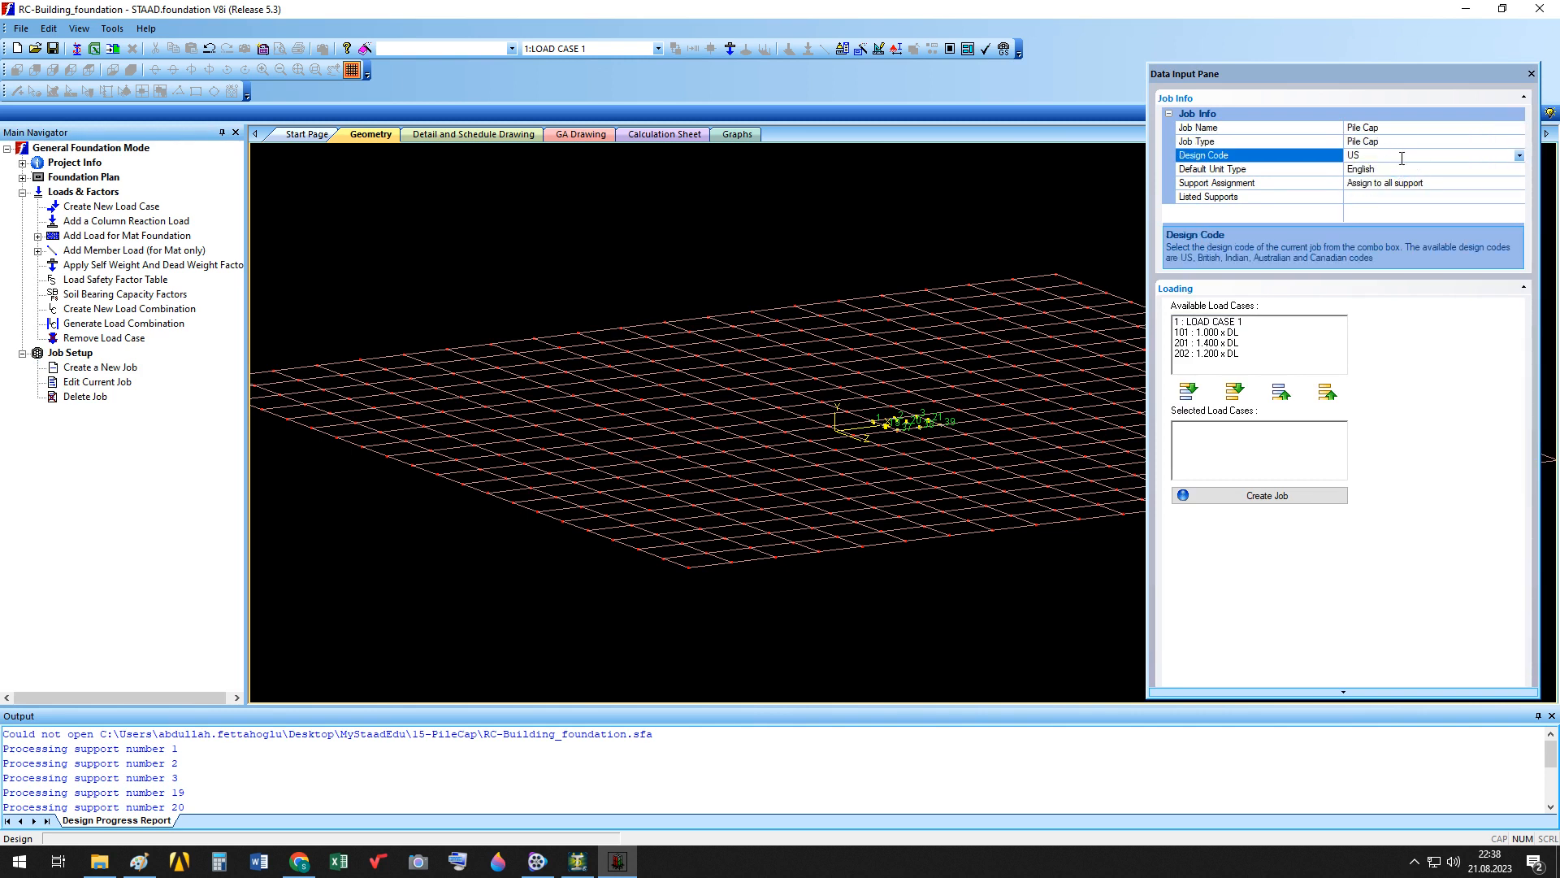
pyautogui.click(1520, 156)
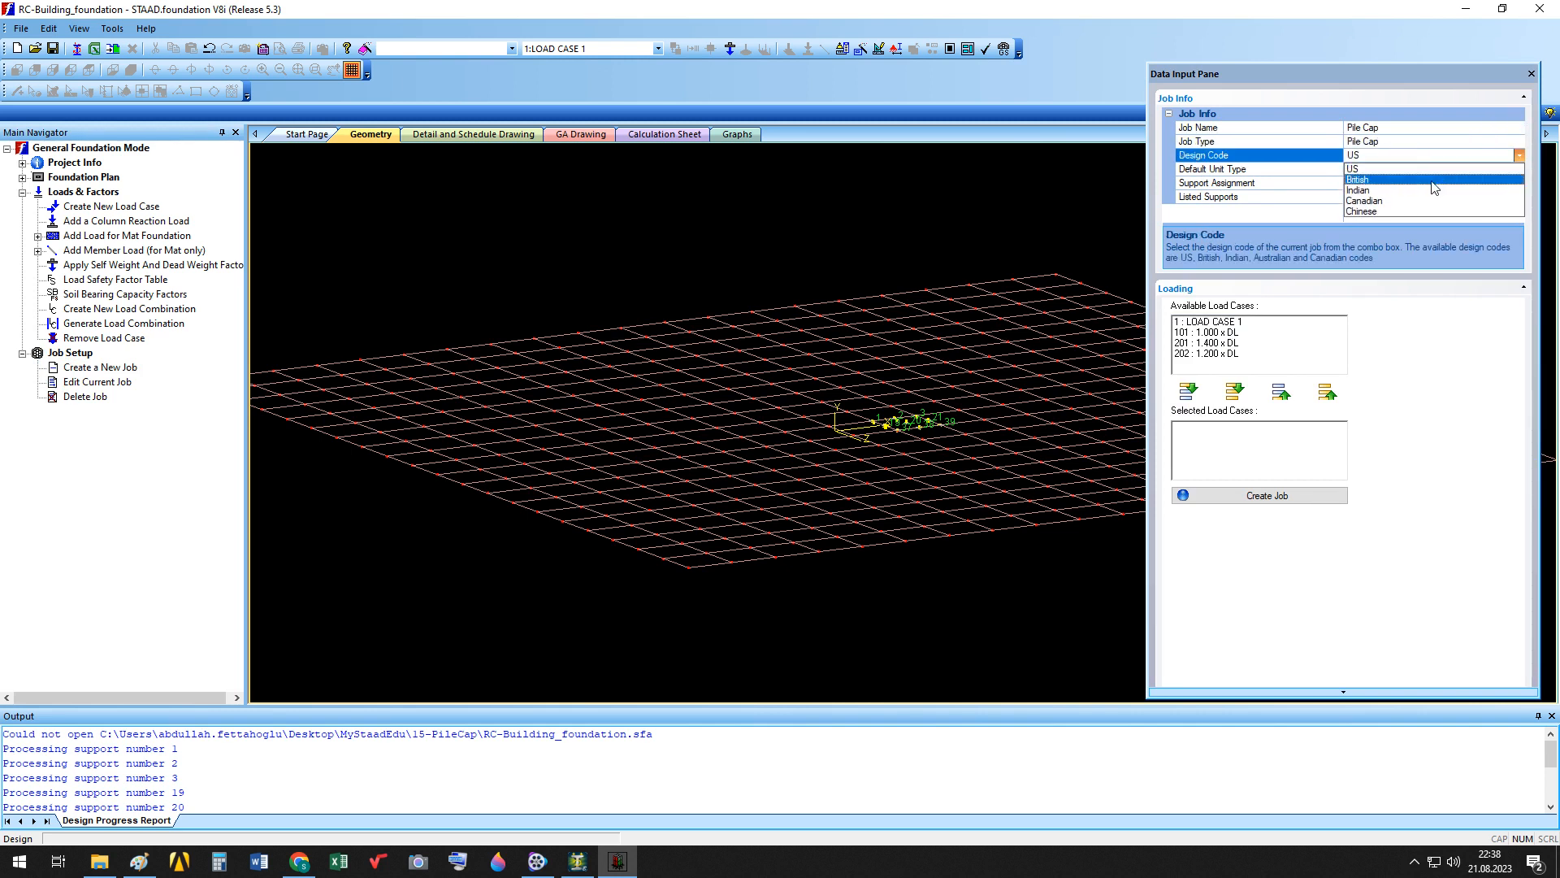
pyautogui.click(1366, 170)
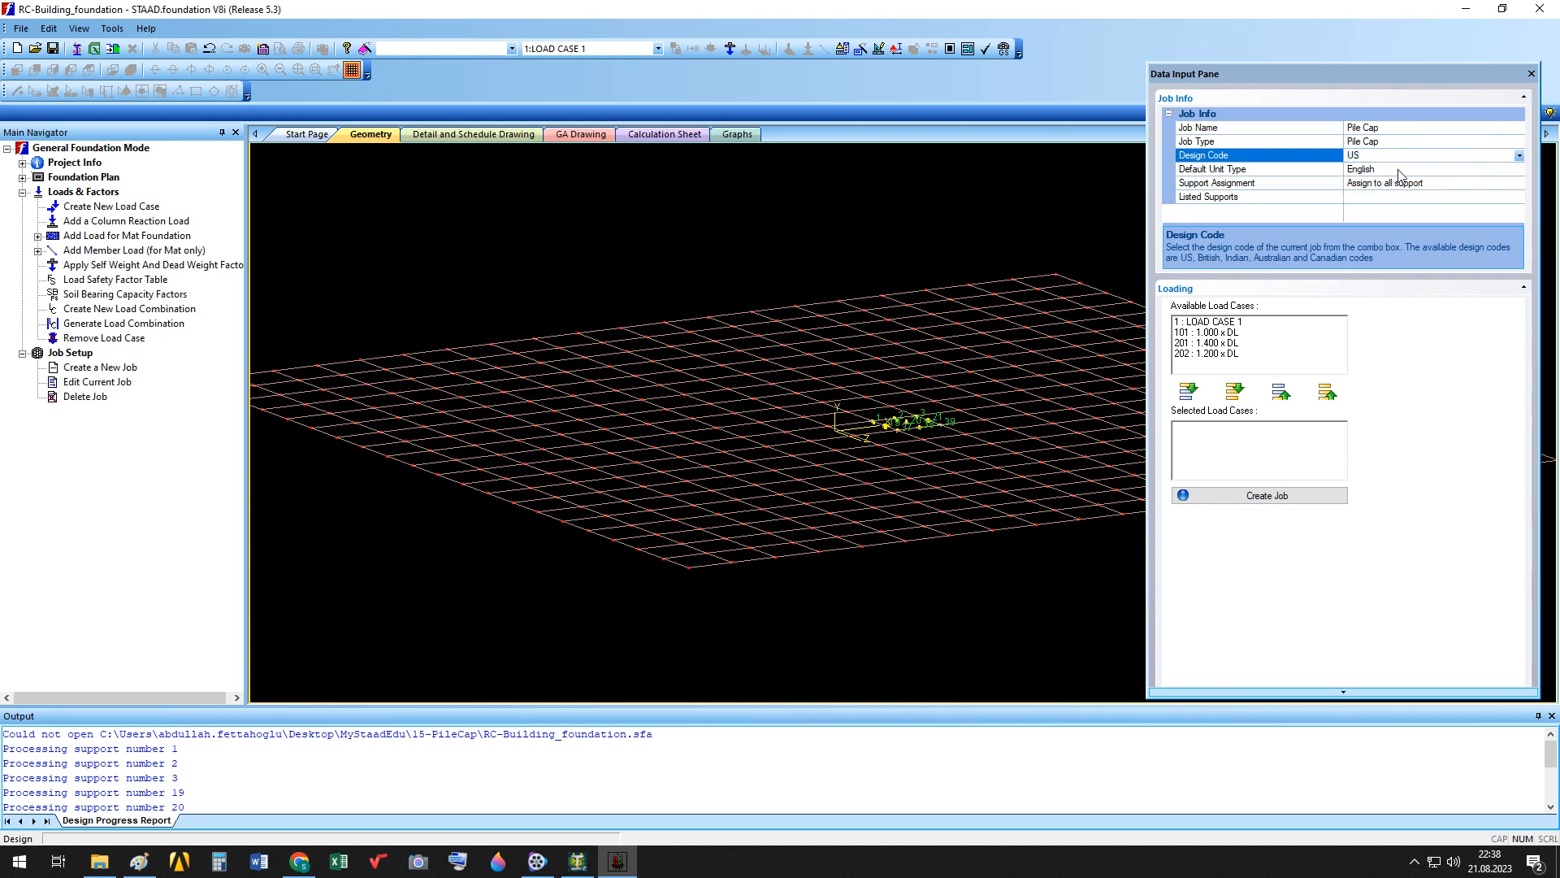
pyautogui.click(1386, 172)
pyautogui.click(1519, 169)
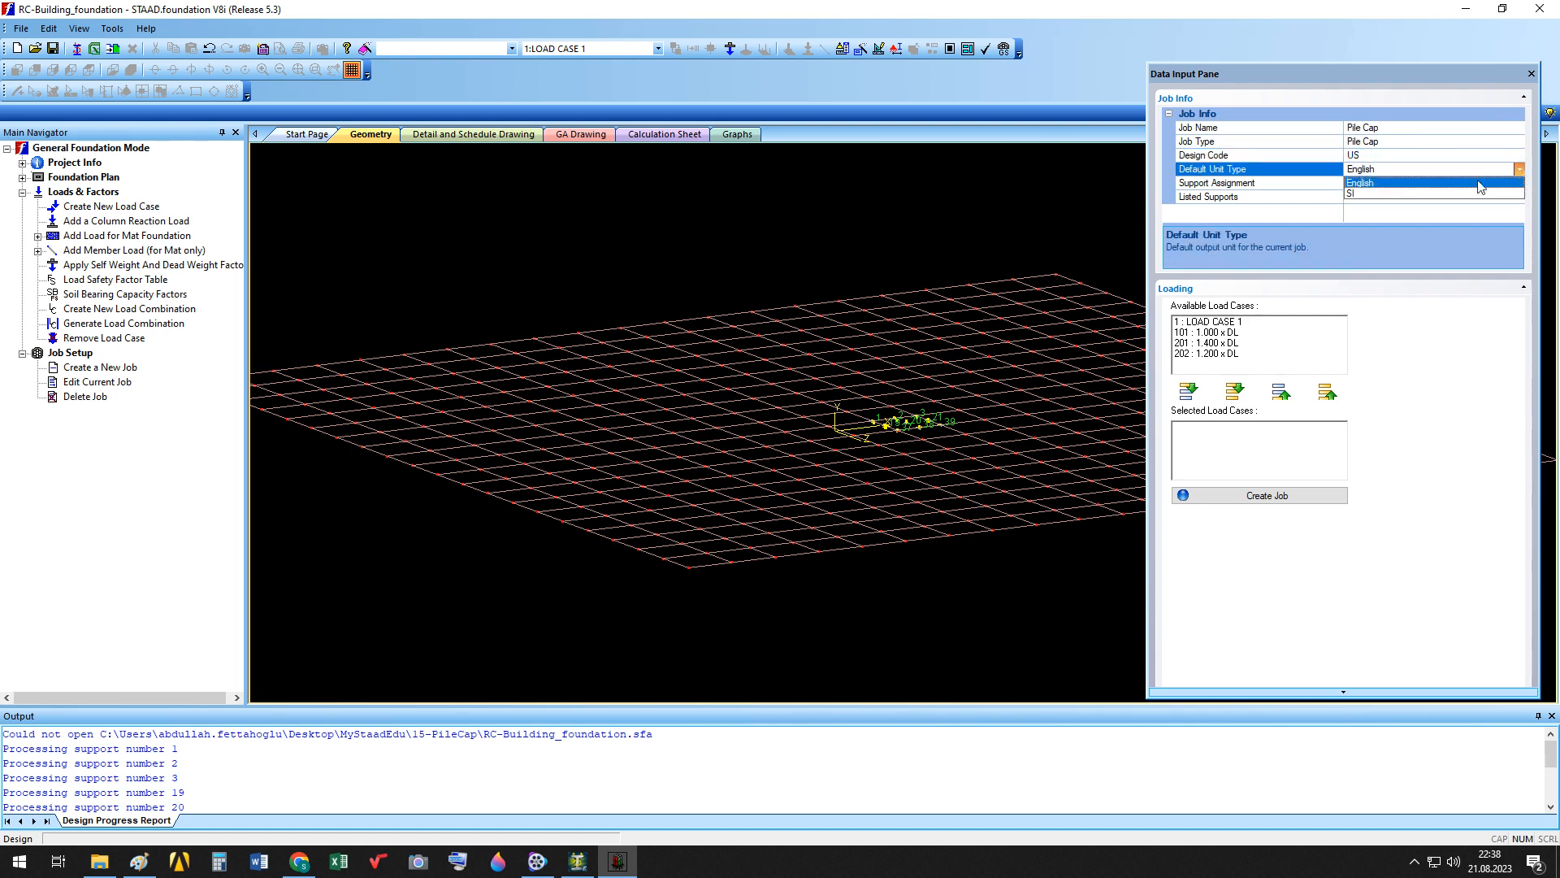
pyautogui.click(1391, 192)
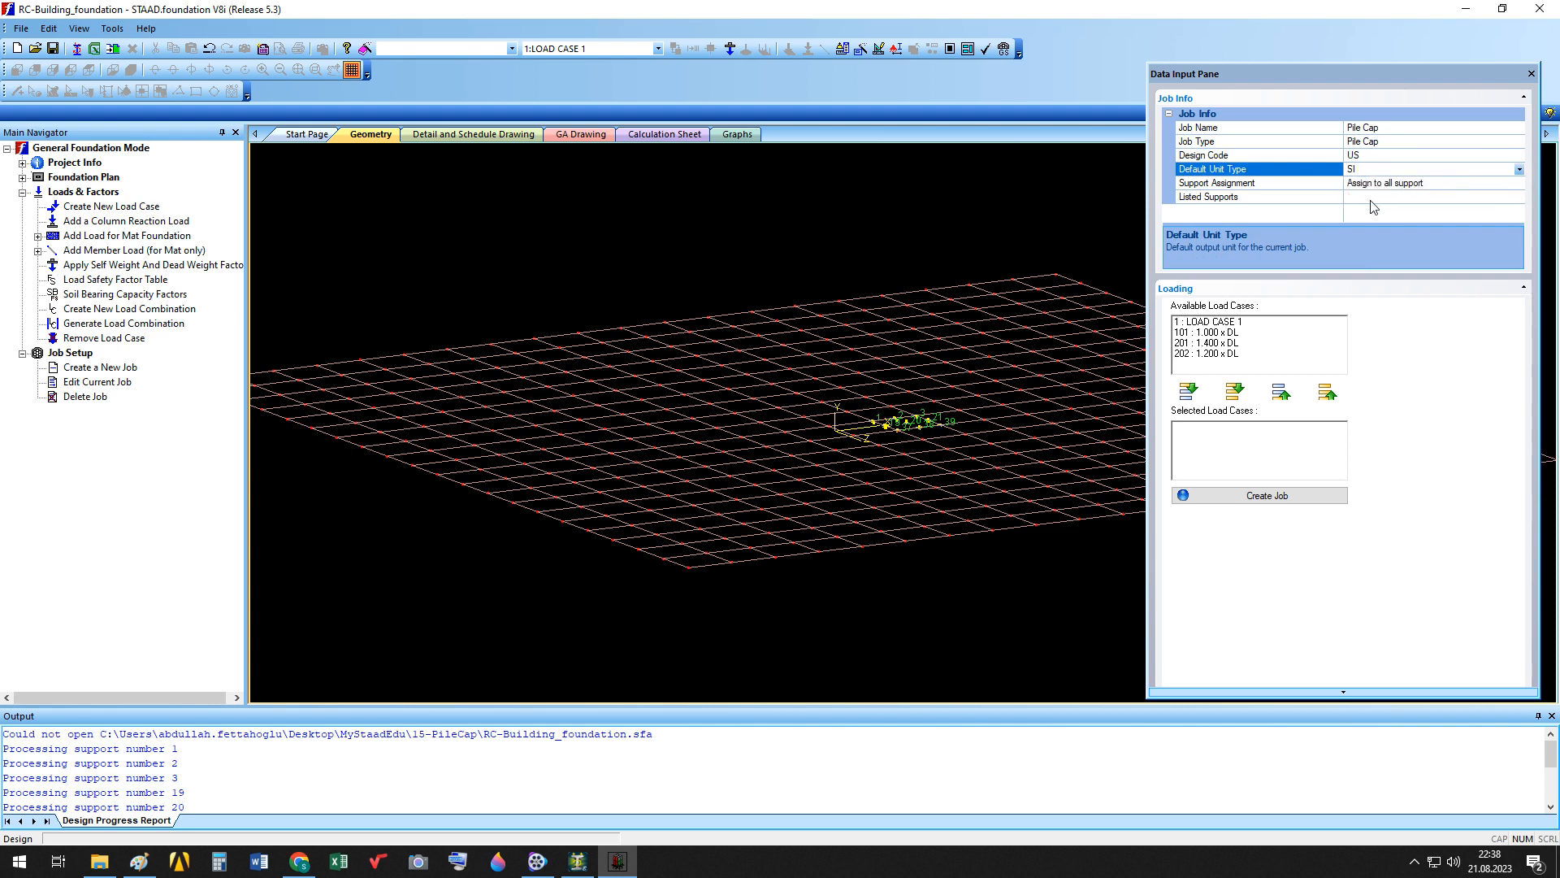
# Include load combinations 101, 202 and 201 in the Pile Cap job and create the job.
pyautogui.click(1212, 333)
pyautogui.keyDown('ctrl'); pyautogui.click(1219, 354); pyautogui.keyUp('ctrl')
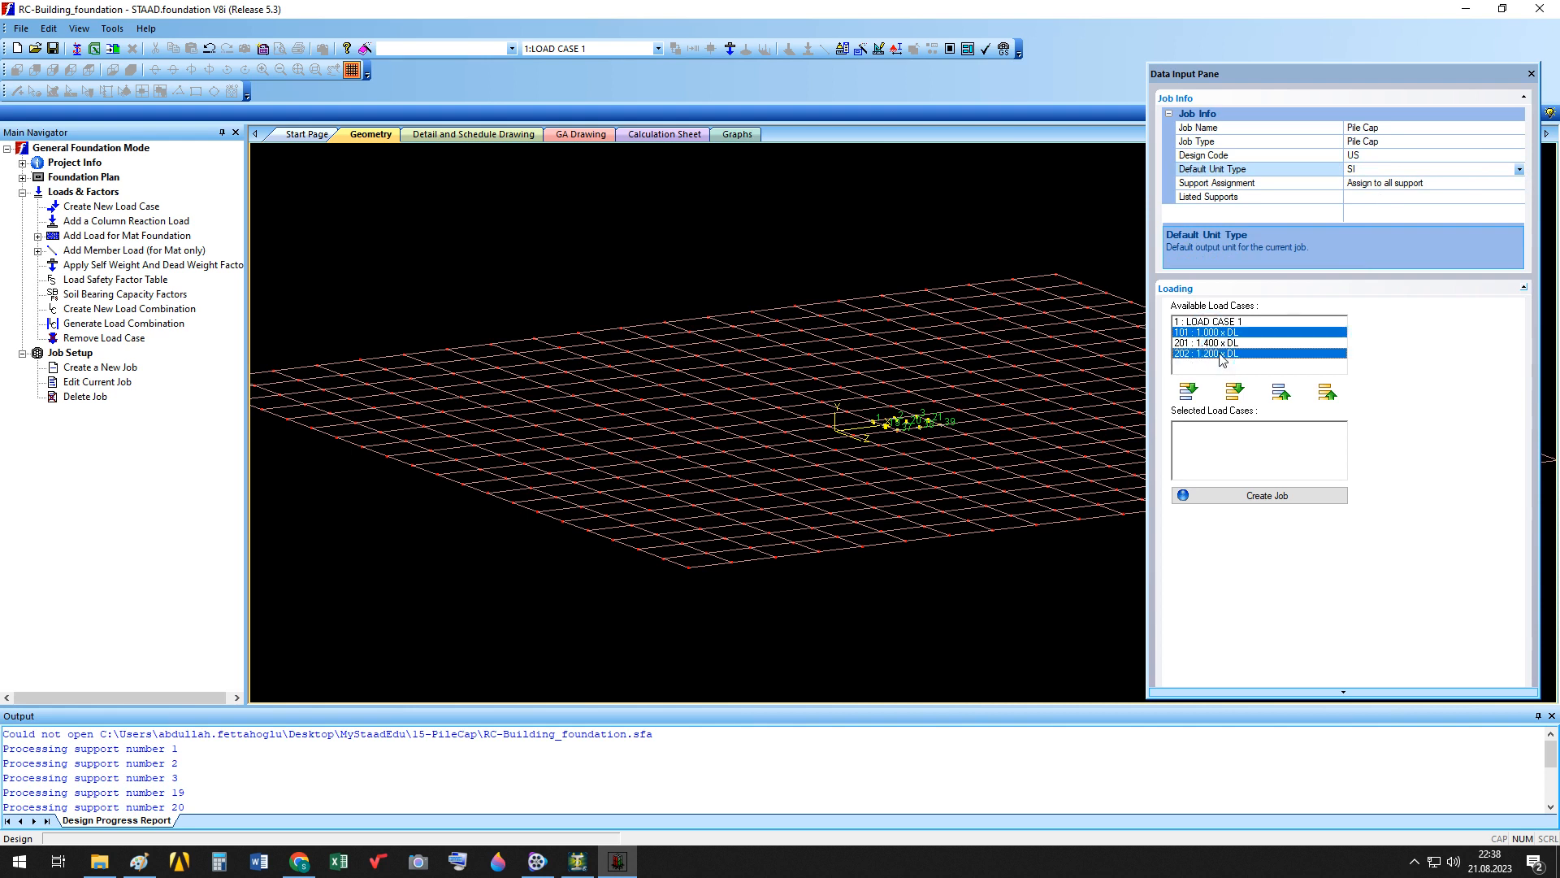
pyautogui.click(1189, 391)
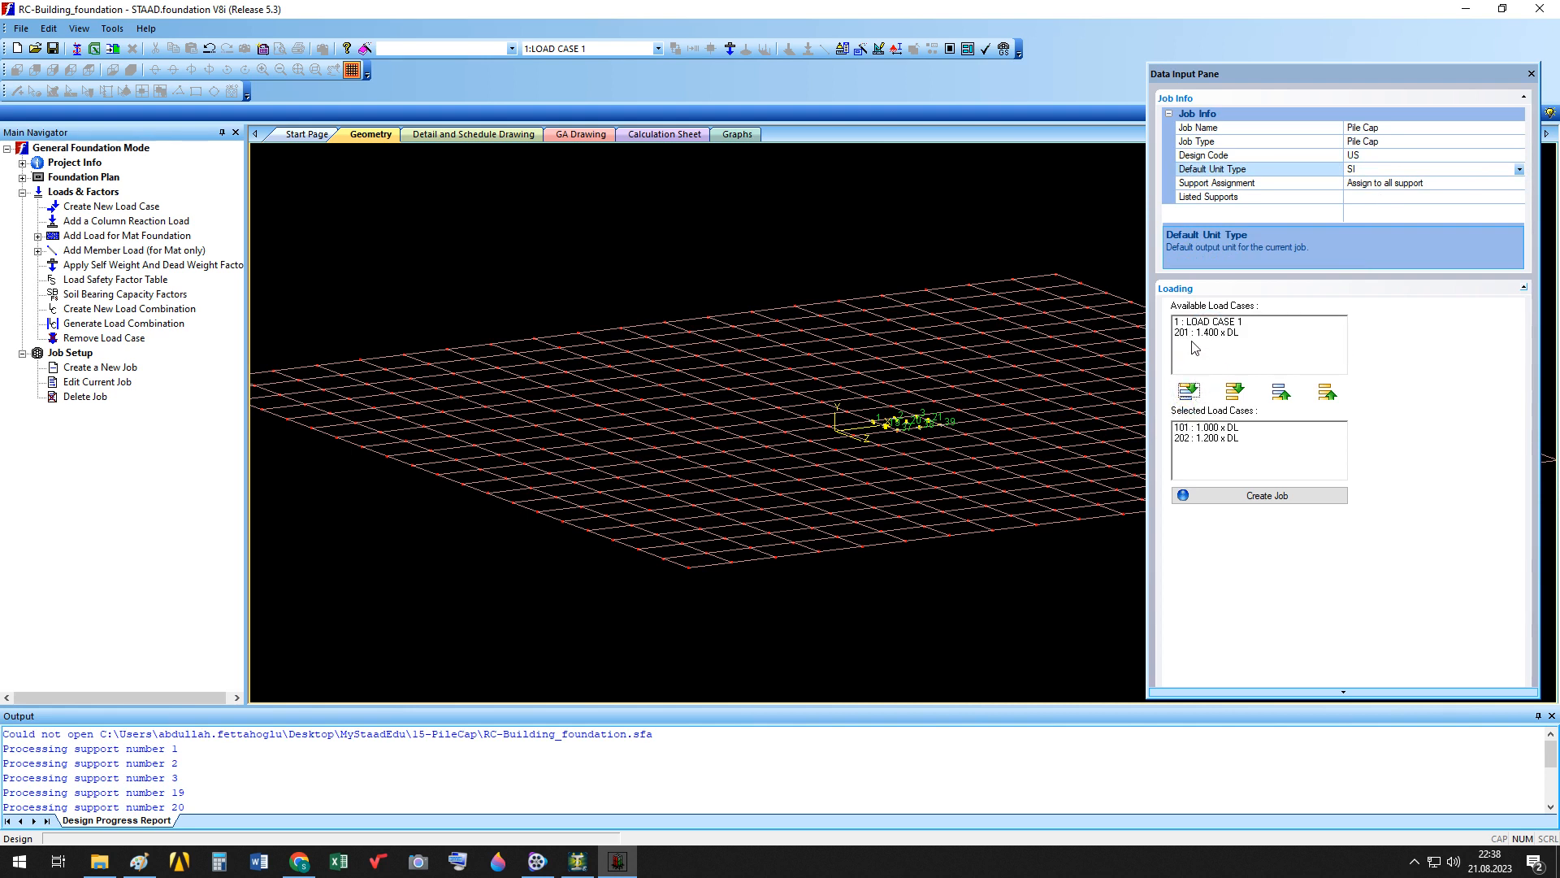
pyautogui.click(1195, 333)
pyautogui.click(1189, 393)
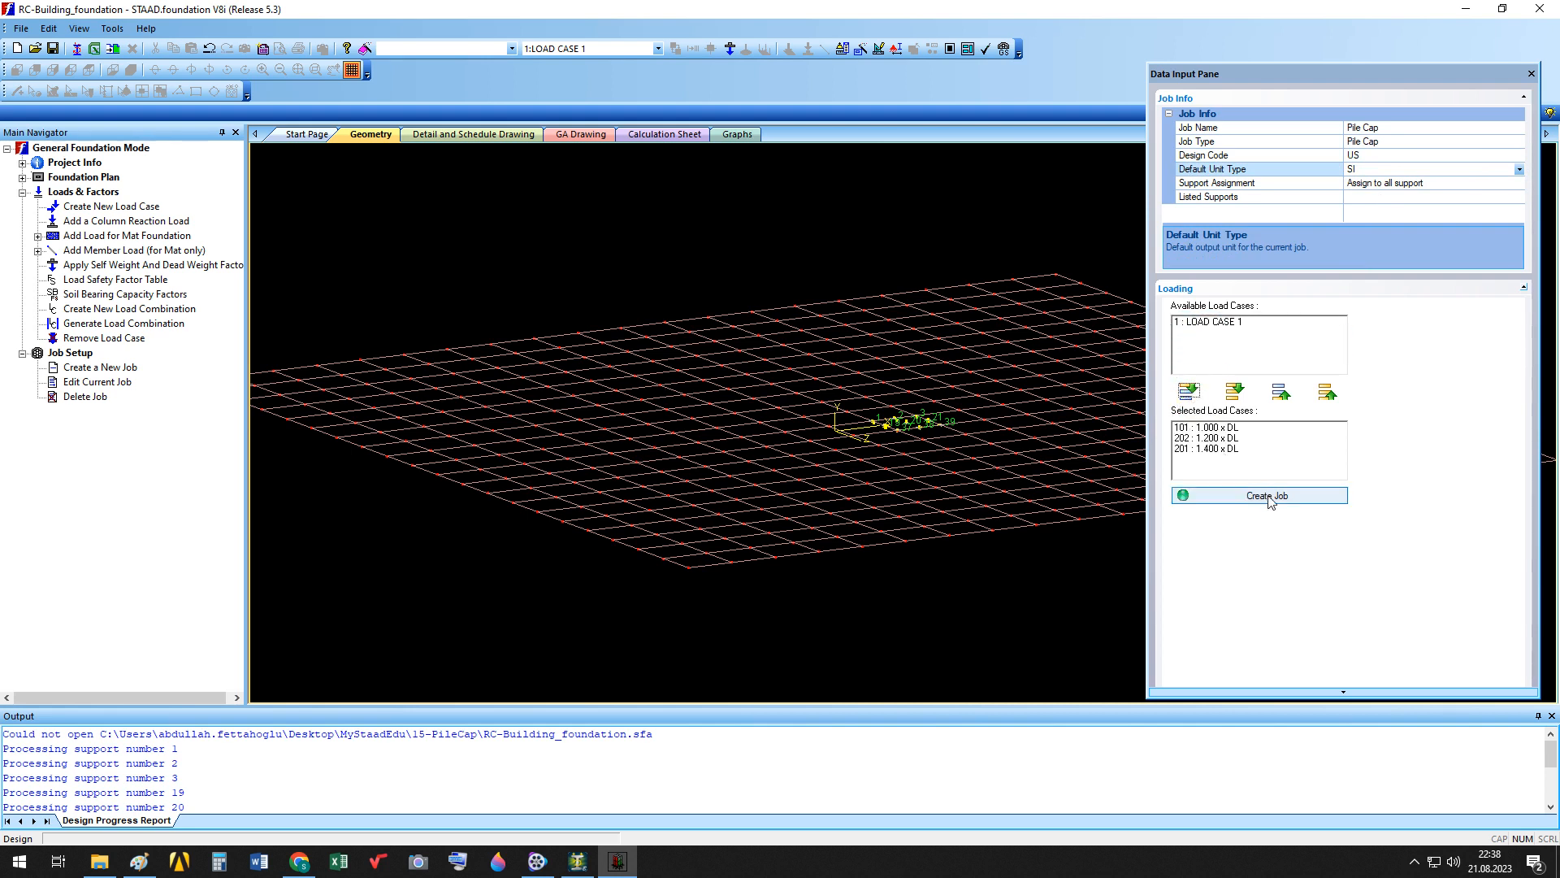
pyautogui.click(1219, 500)
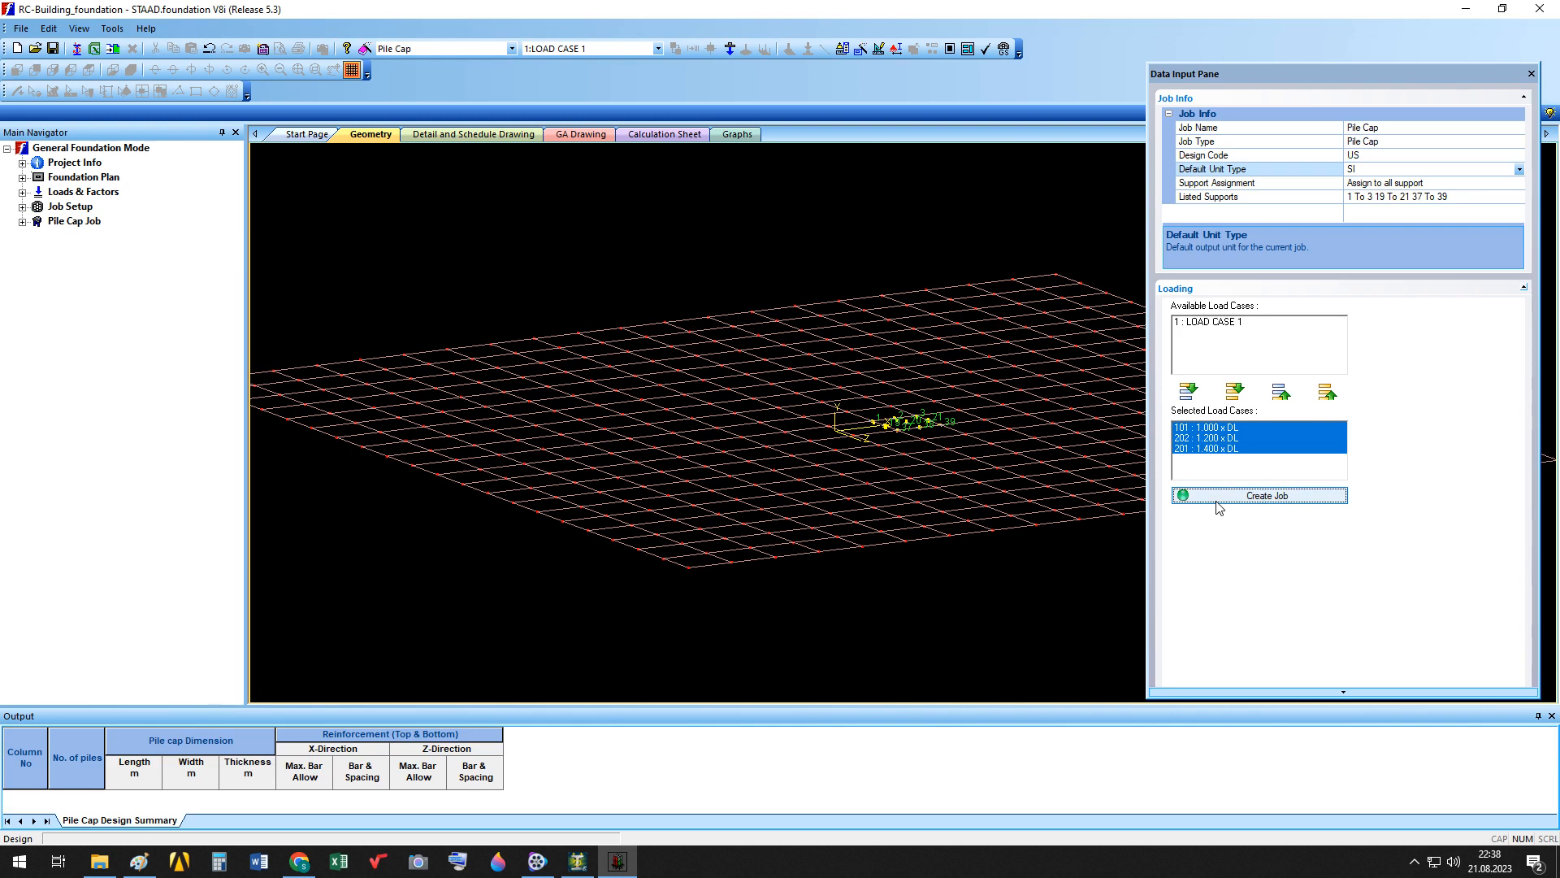
# Review the Pile Cap job's design parameters and open the predefined pile layout.
pyautogui.click(23, 221)
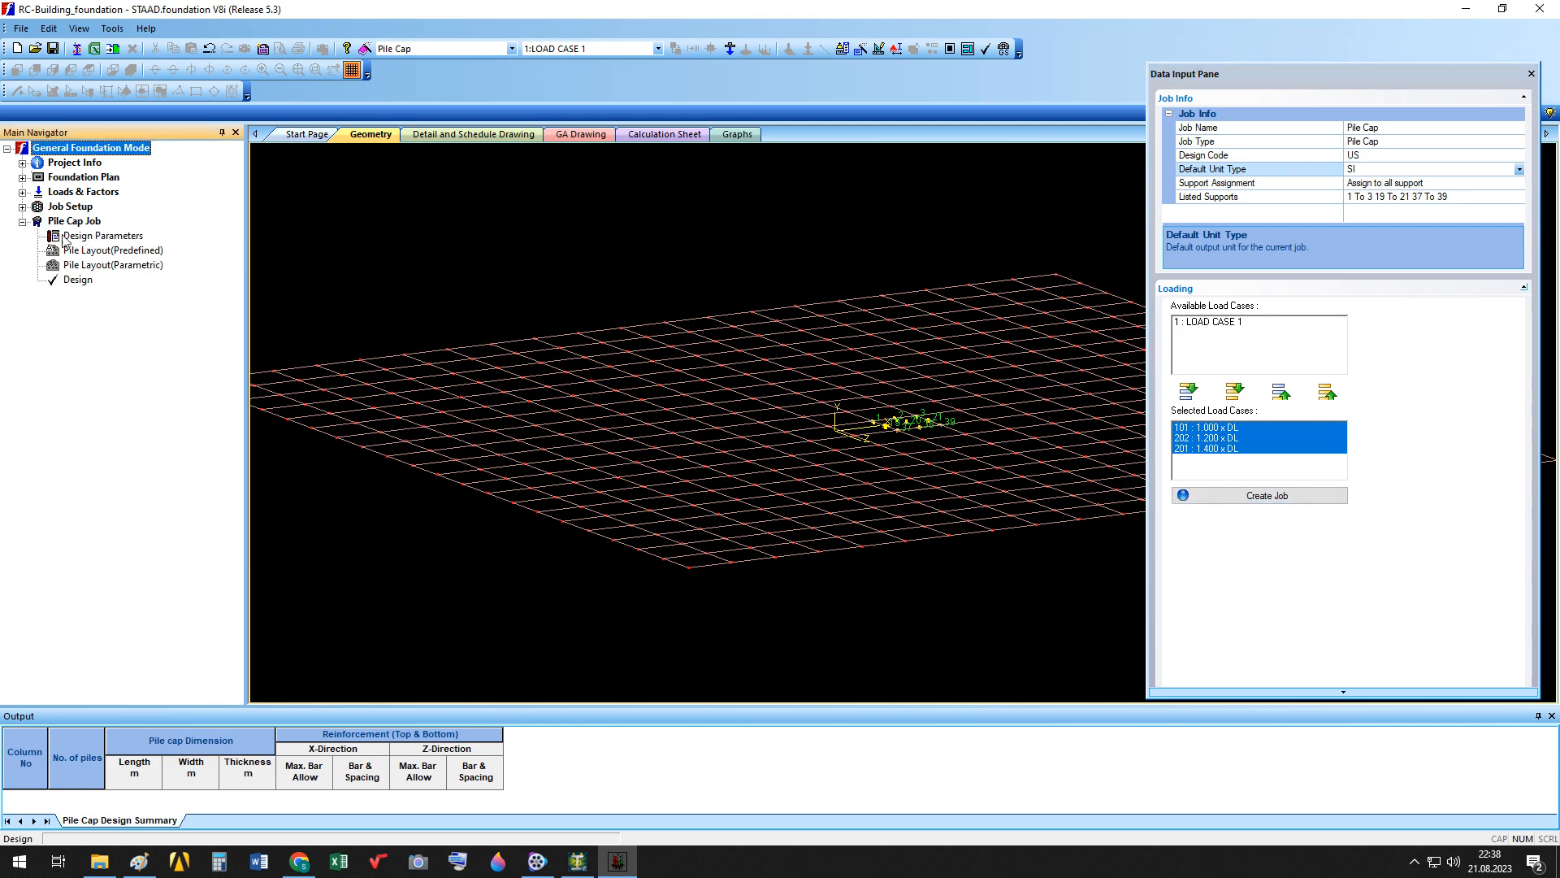
pyautogui.click(64, 238)
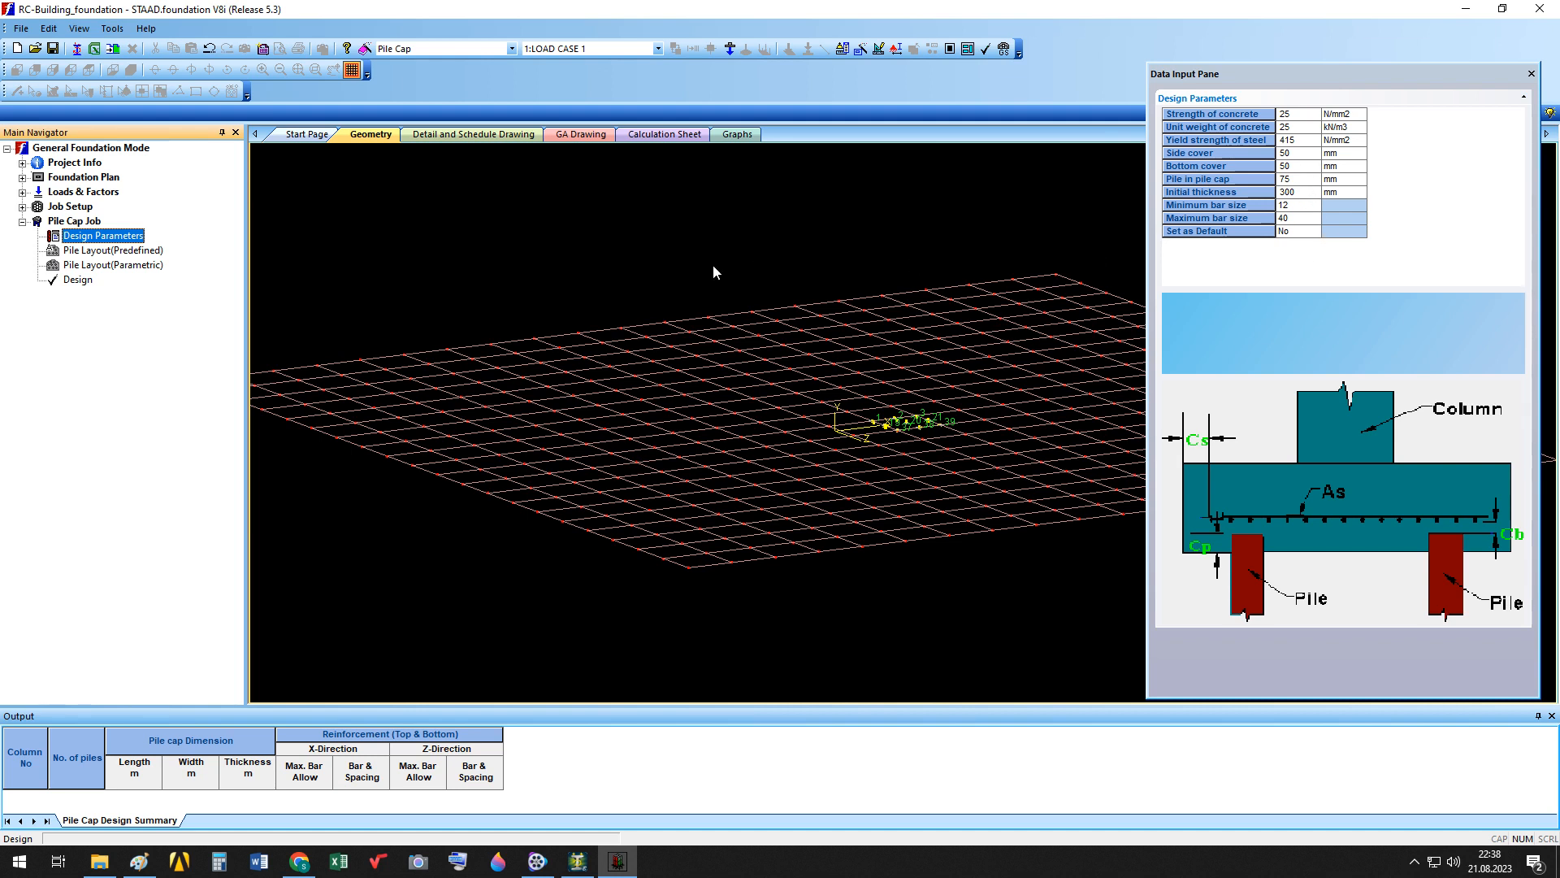
pyautogui.click(98, 252)
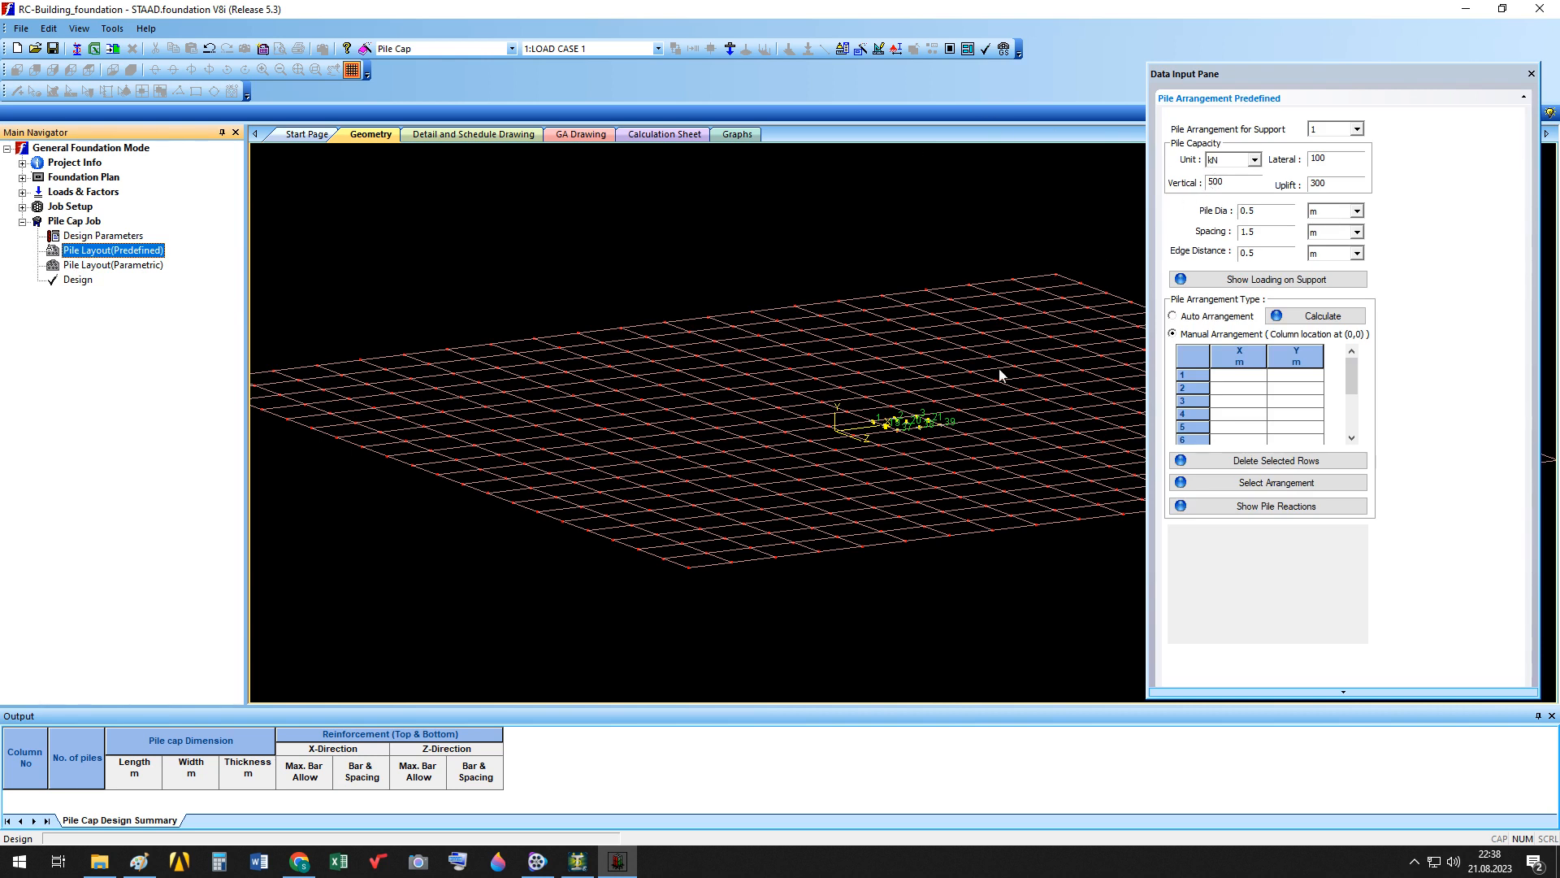
pyautogui.click(527, 270)
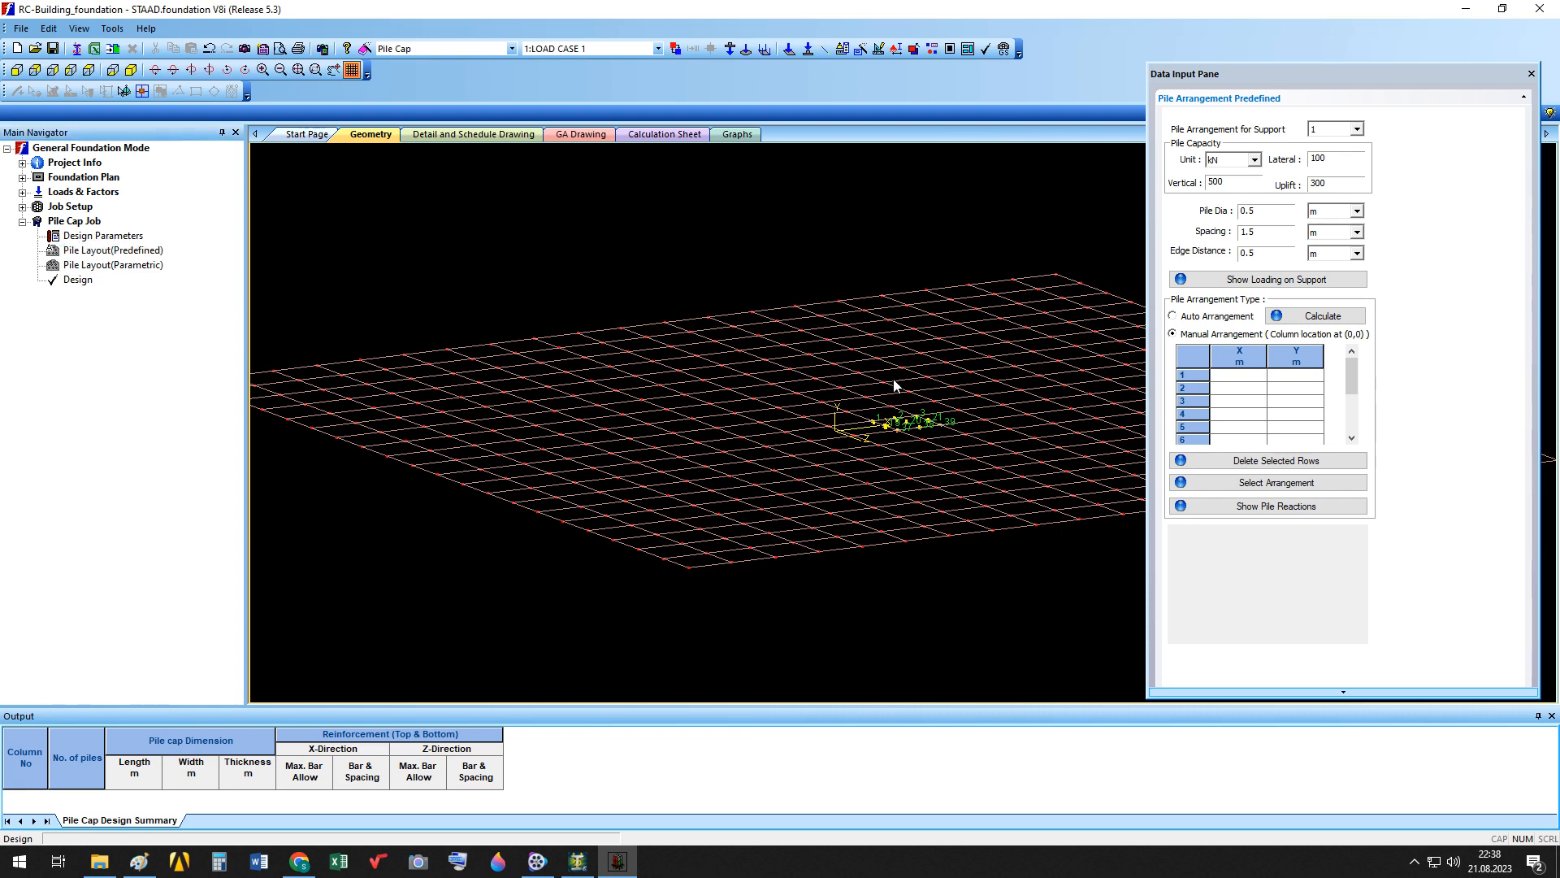
pyautogui.scroll(10, 894, 385)
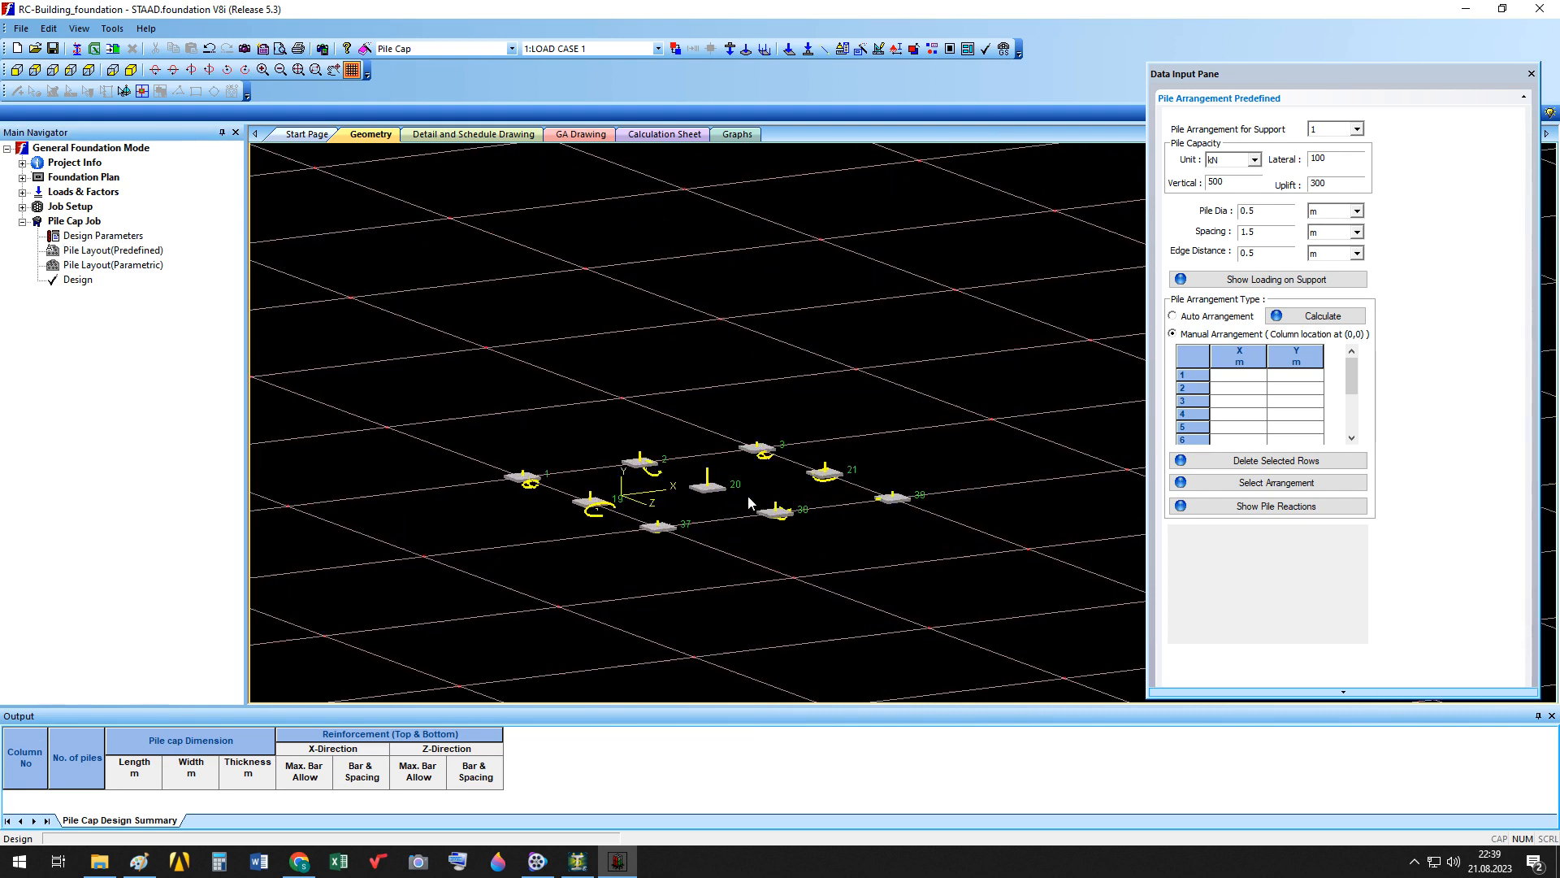
pyautogui.scroll(5, 650, 480)
pyautogui.moveTo(396, 479); pyautogui.dragTo(390, 407, button='middle')
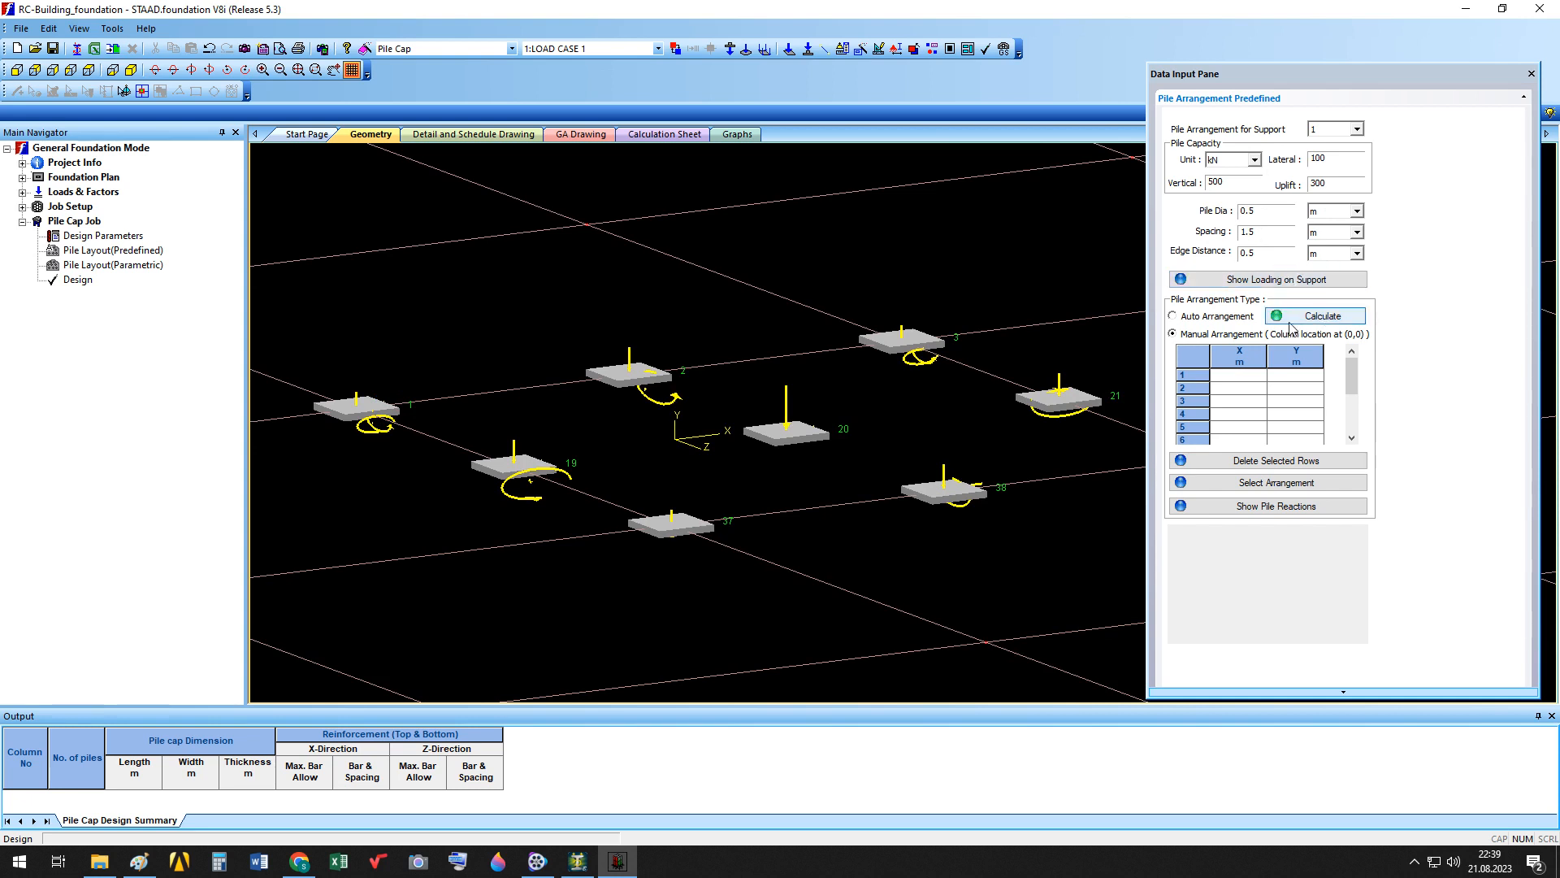
# Calculate an automatic pile arrangement for support 1 and apply Case 3 of the 5 Pile Arrangement.
pyautogui.click(1212, 316)
pyautogui.click(1308, 316)
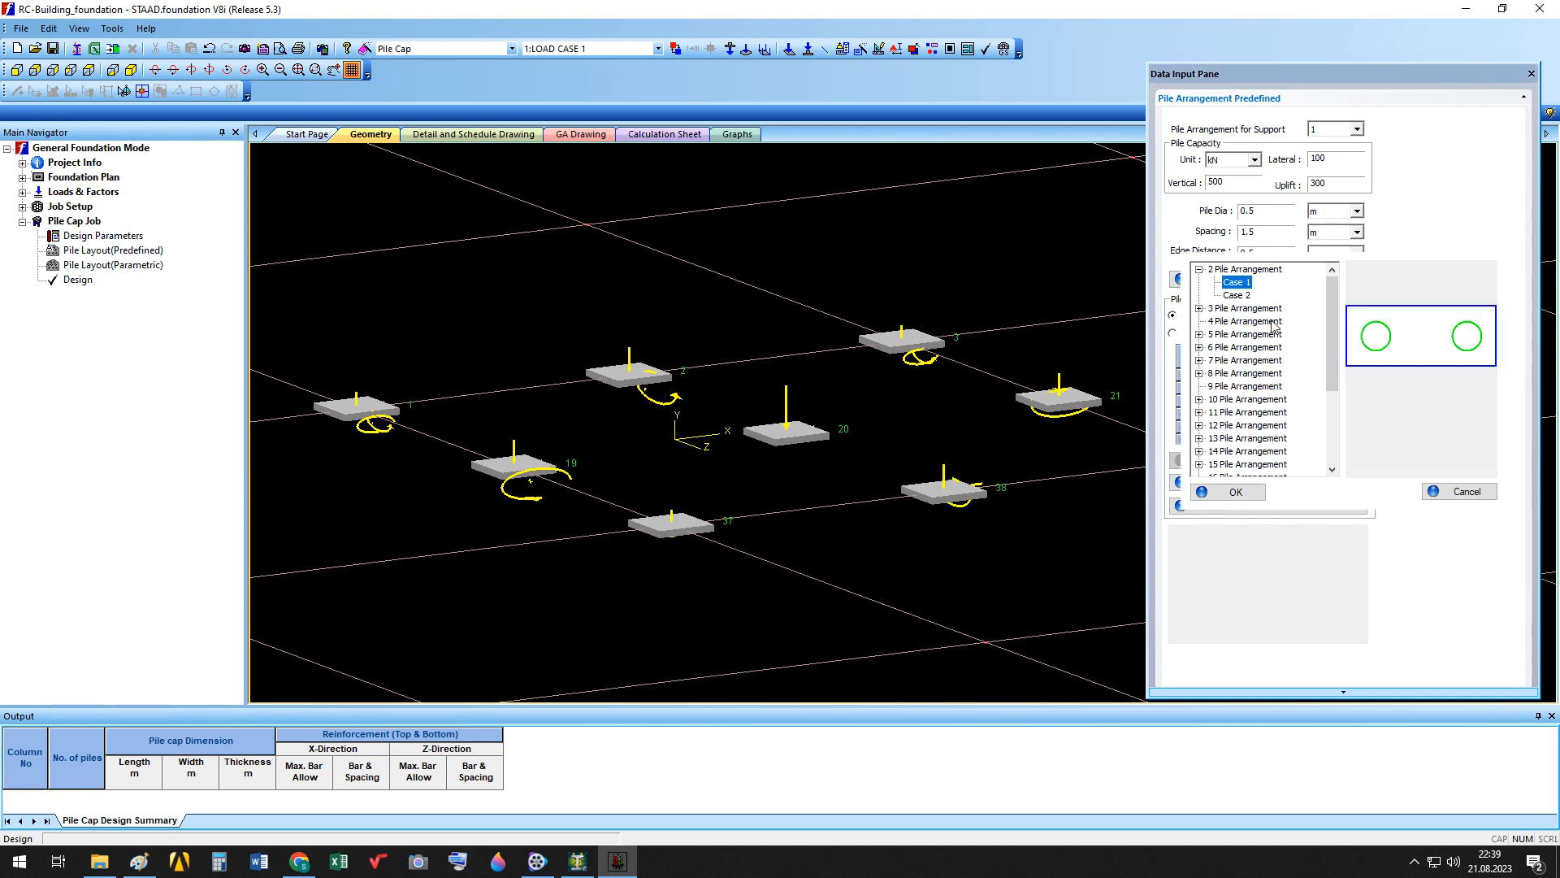
pyautogui.click(1199, 335)
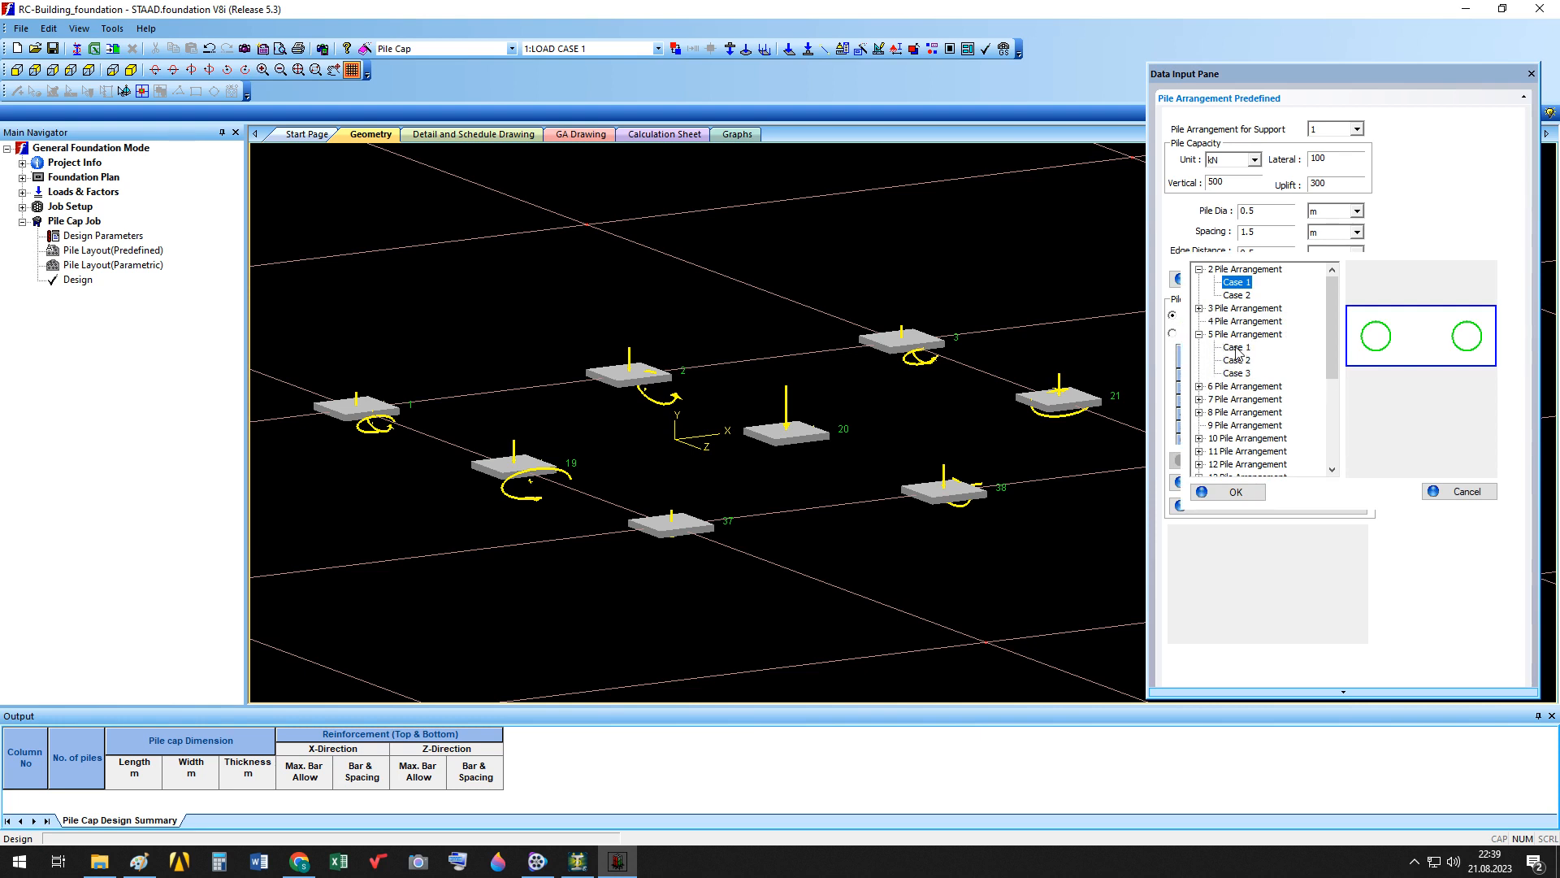
pyautogui.click(1237, 360)
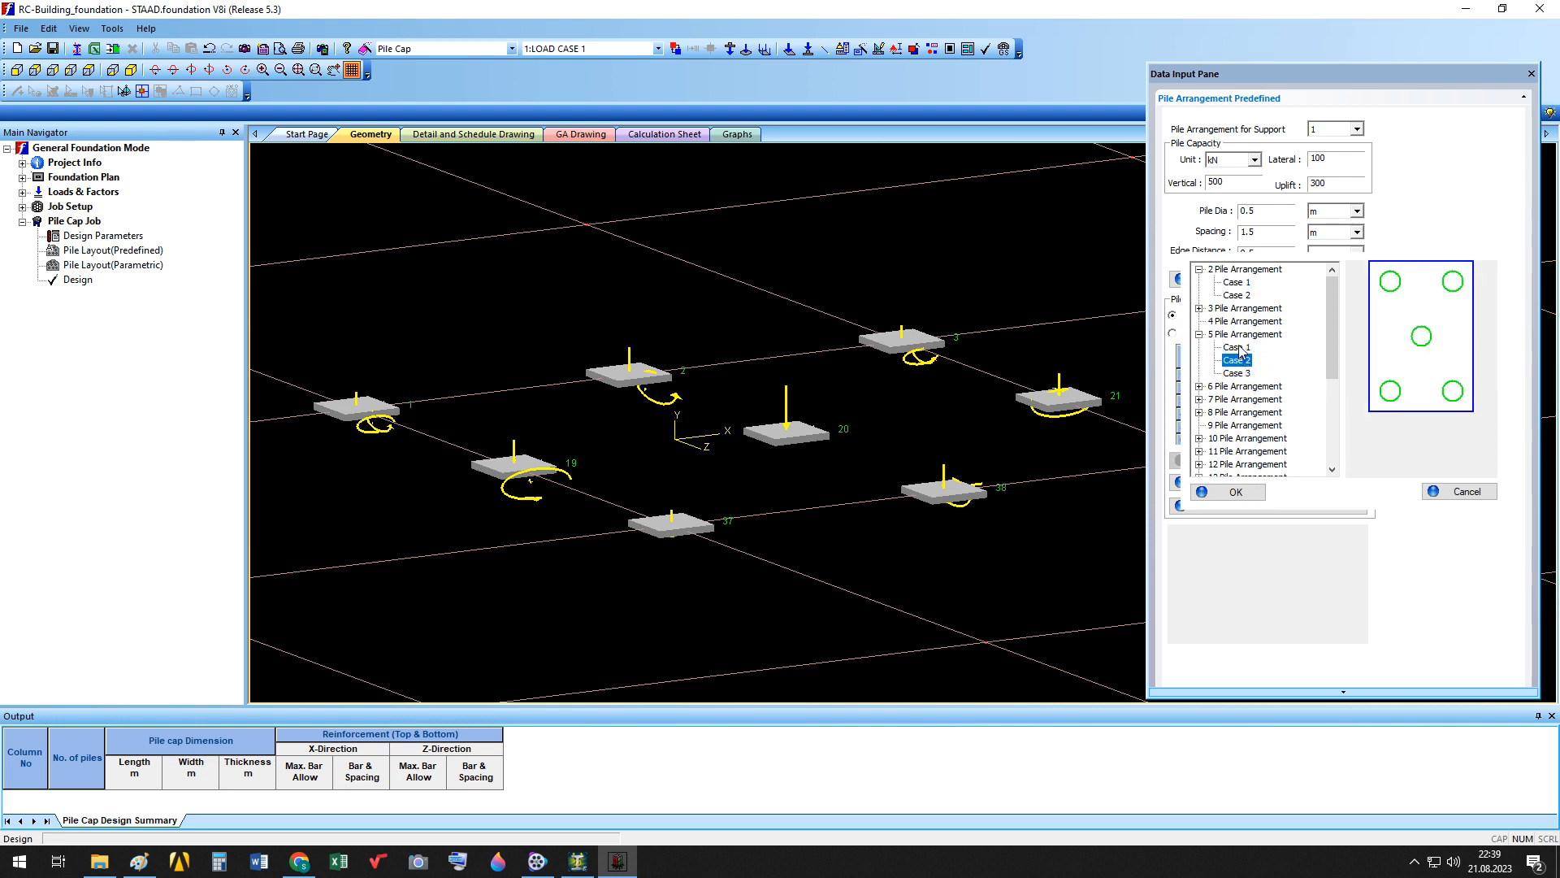
pyautogui.click(1237, 373)
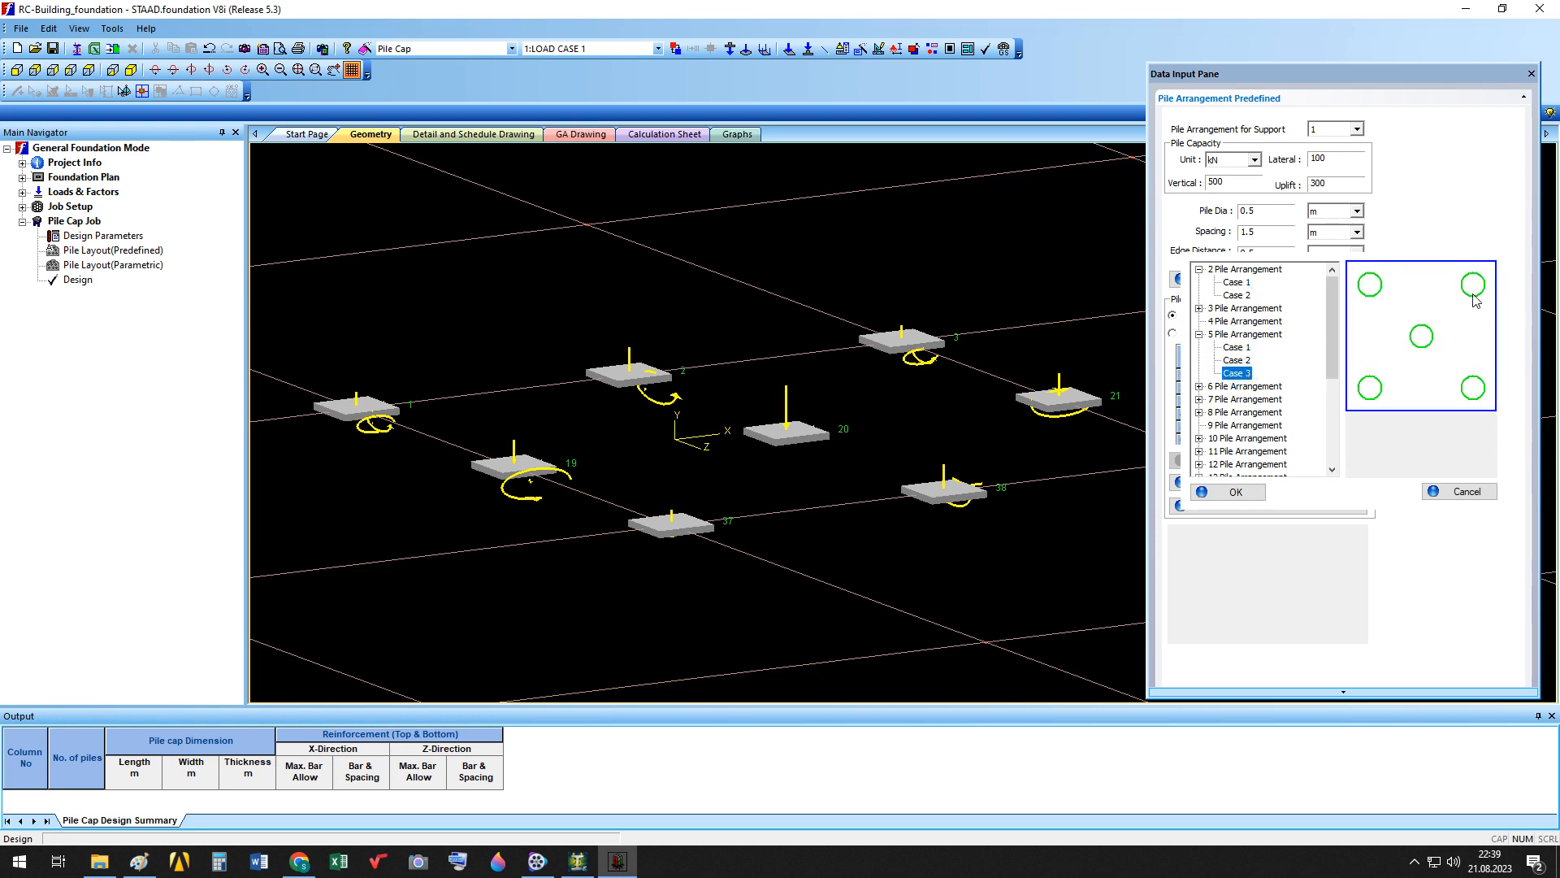
pyautogui.click(1241, 493)
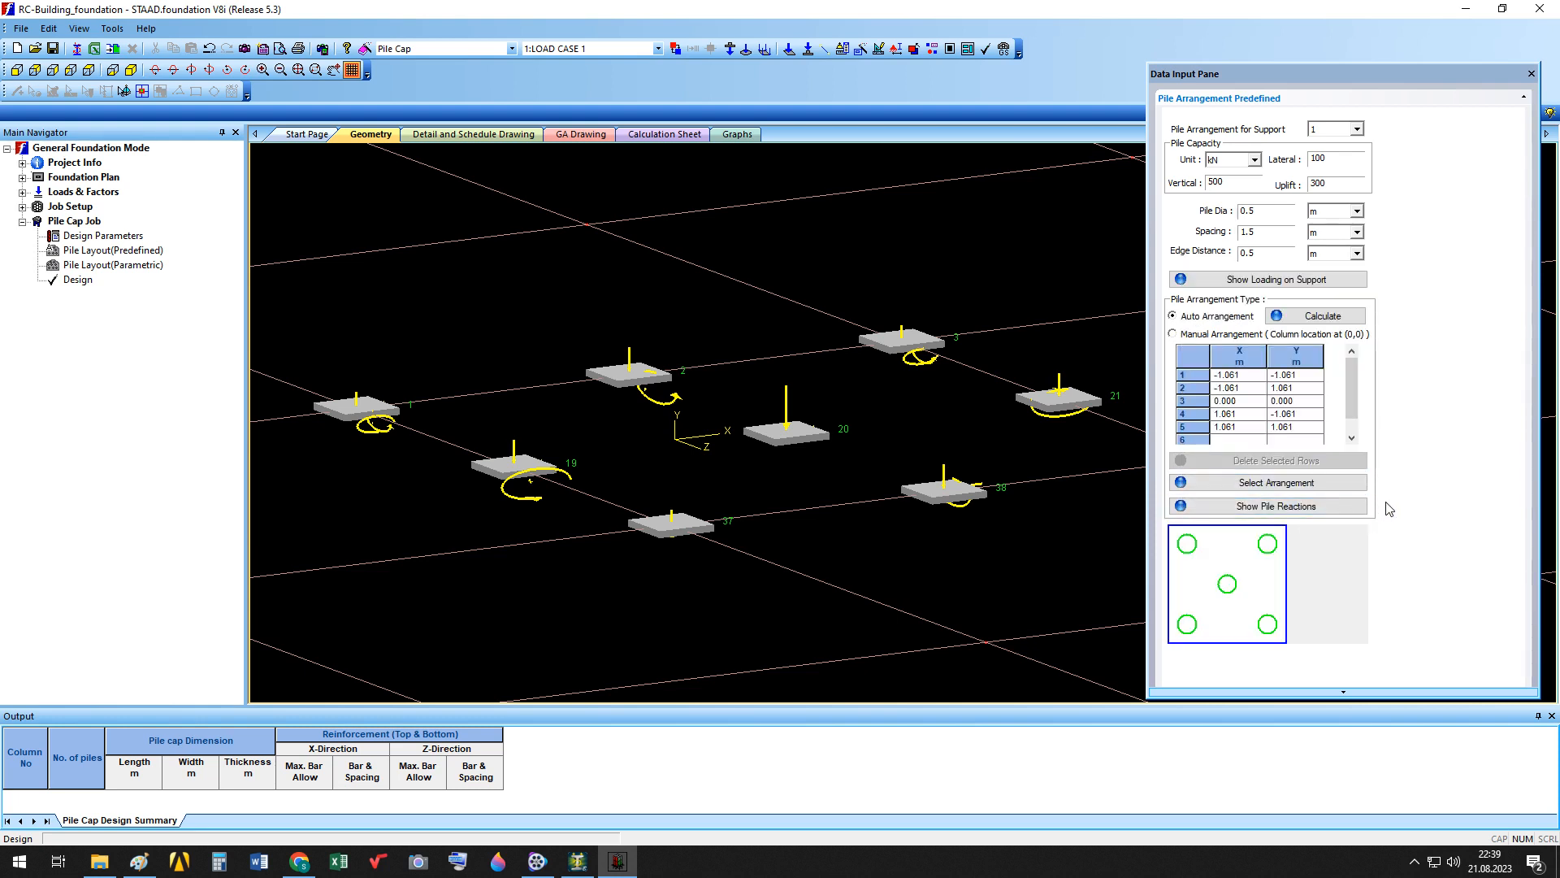
pyautogui.click(1249, 490)
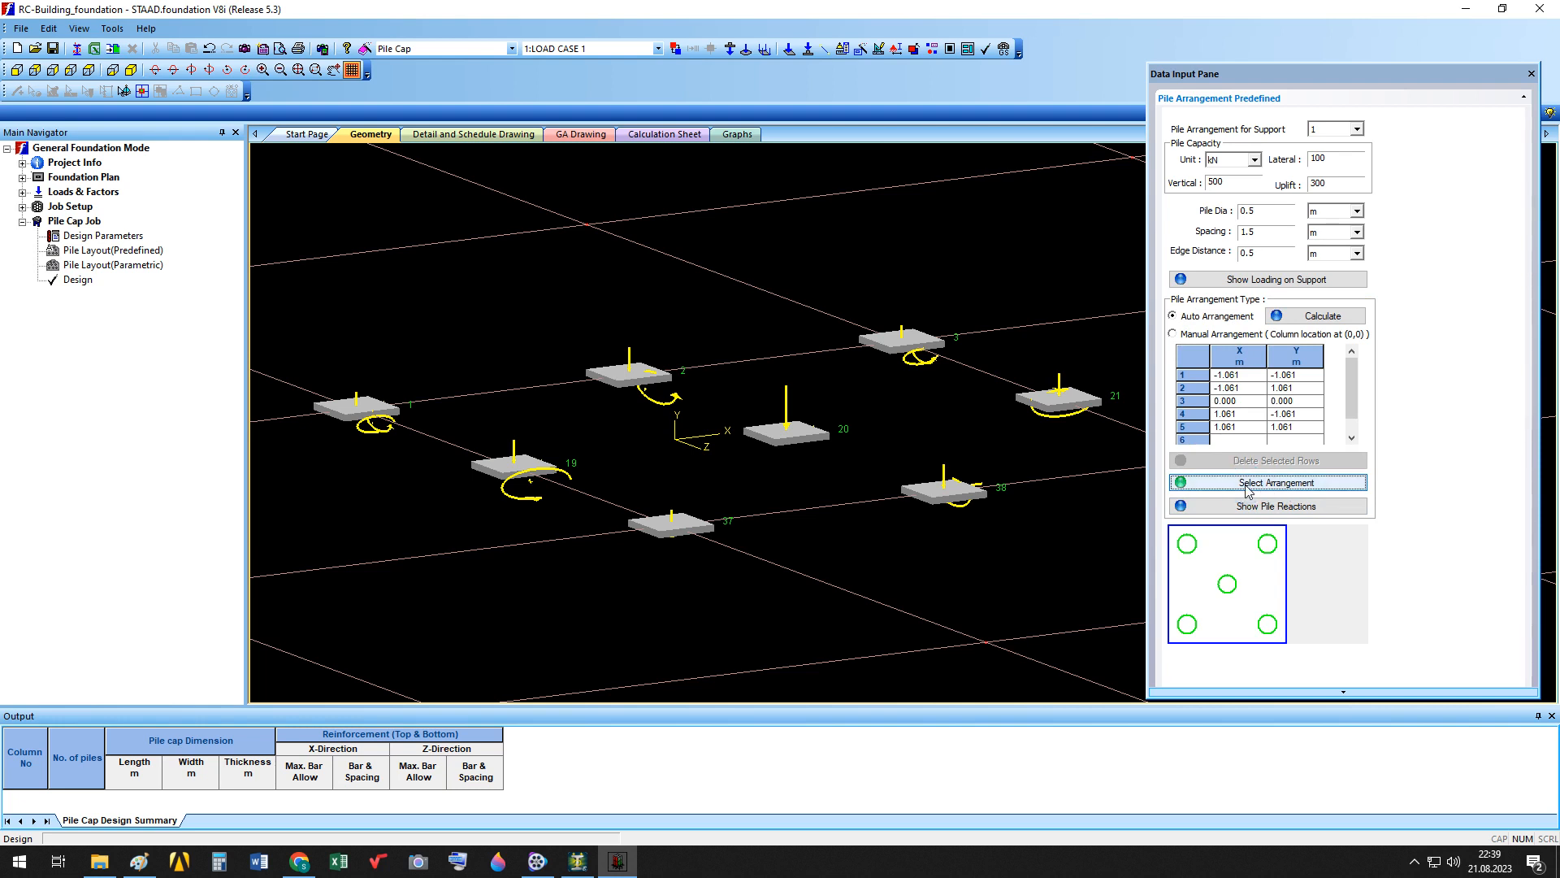
# Check the pile reactions for support 1, and run the analysis and design of the Pile Cap job.
pyautogui.click(1279, 510)
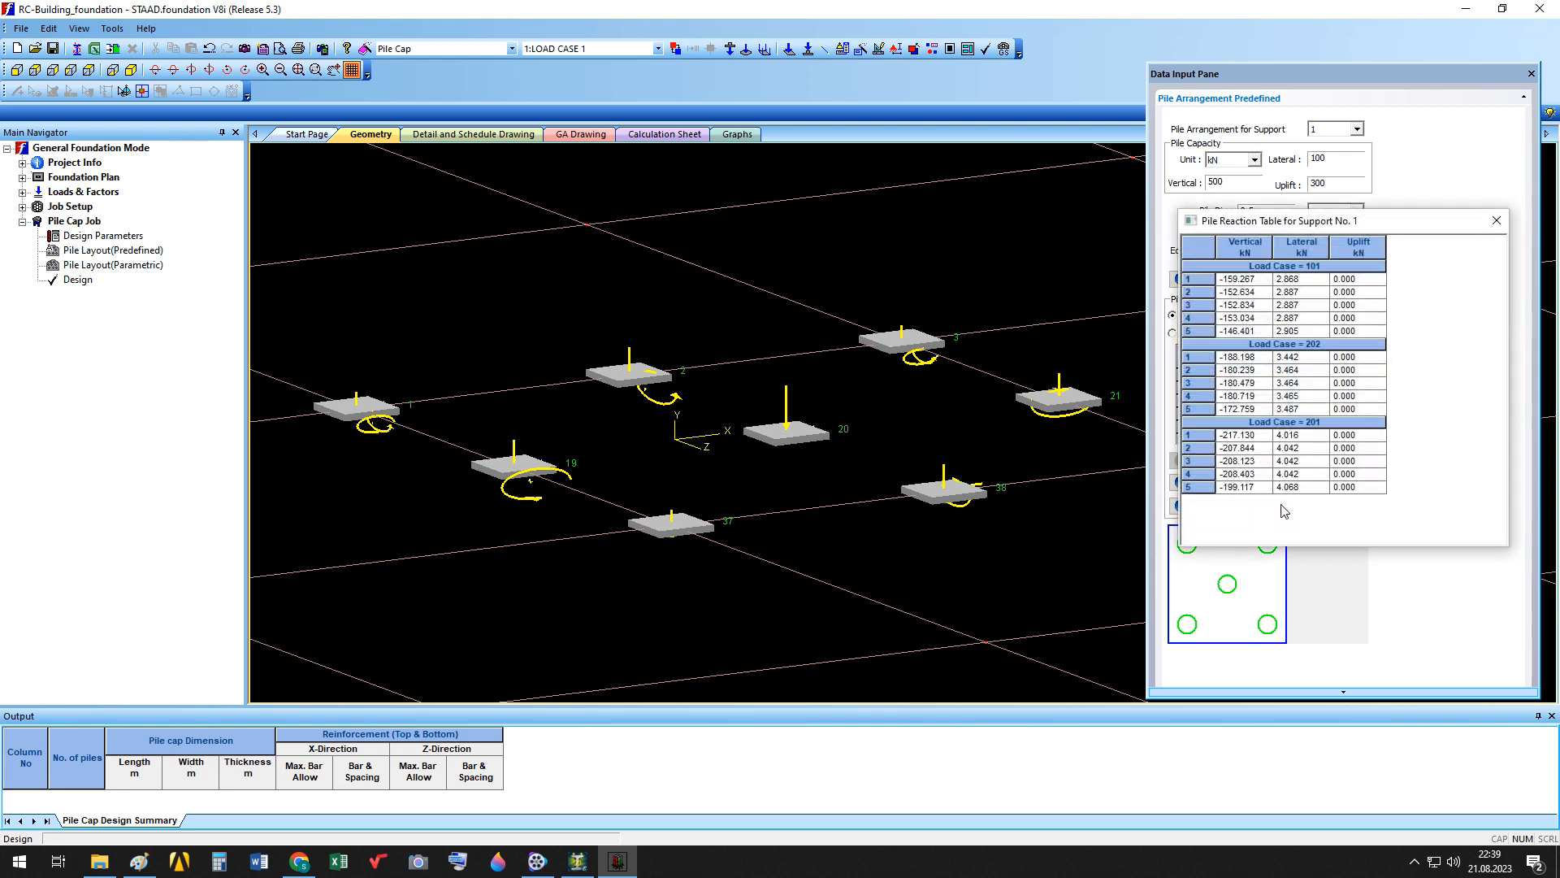
pyautogui.click(1511, 208)
pyautogui.click(81, 281)
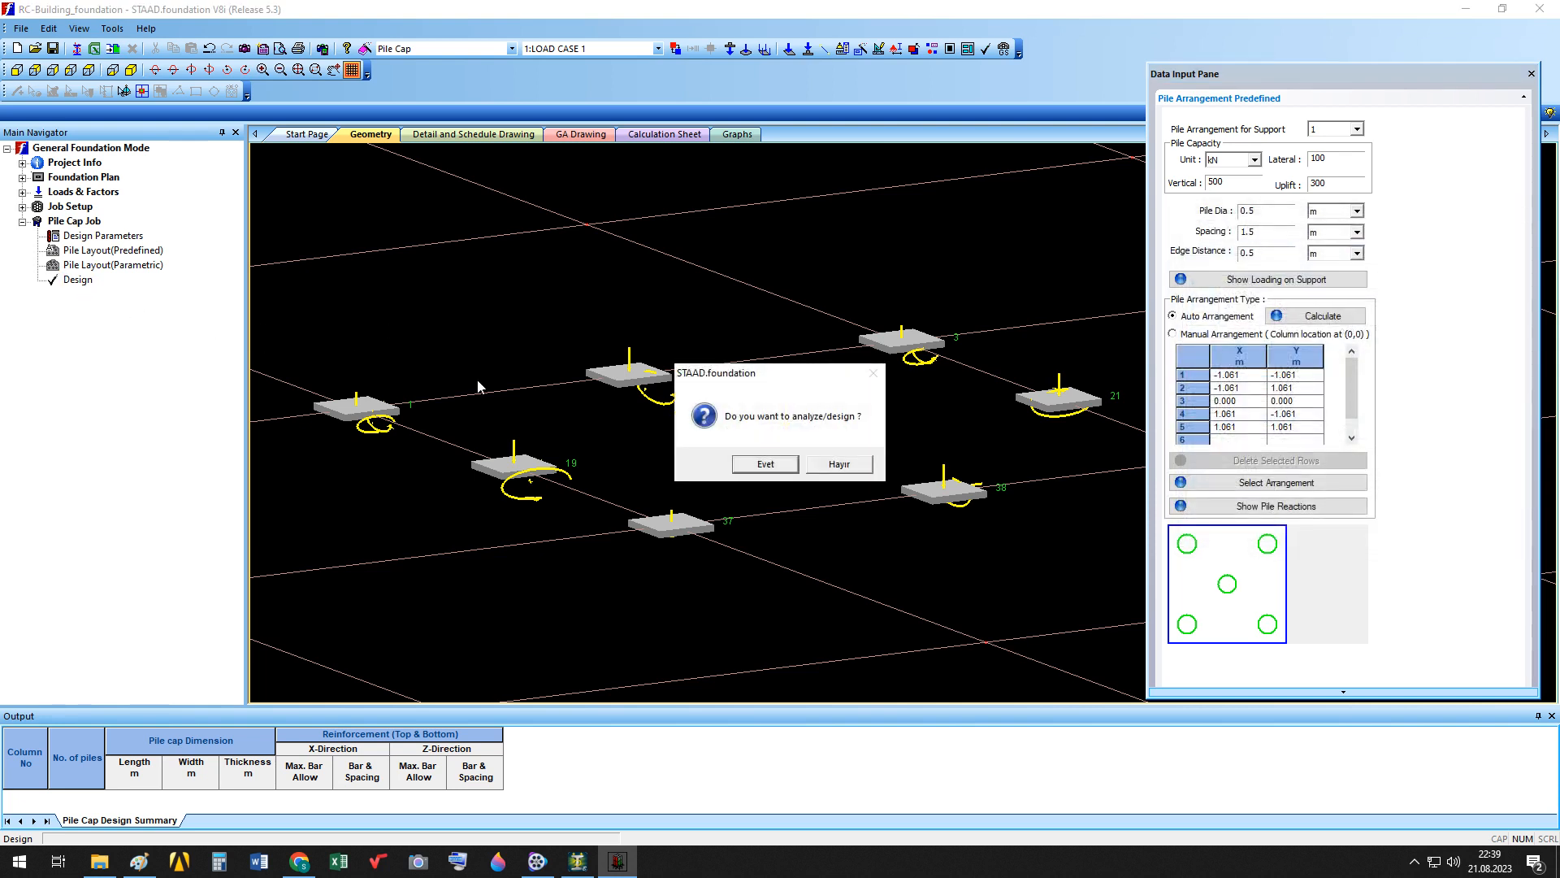
pyautogui.click(752, 460)
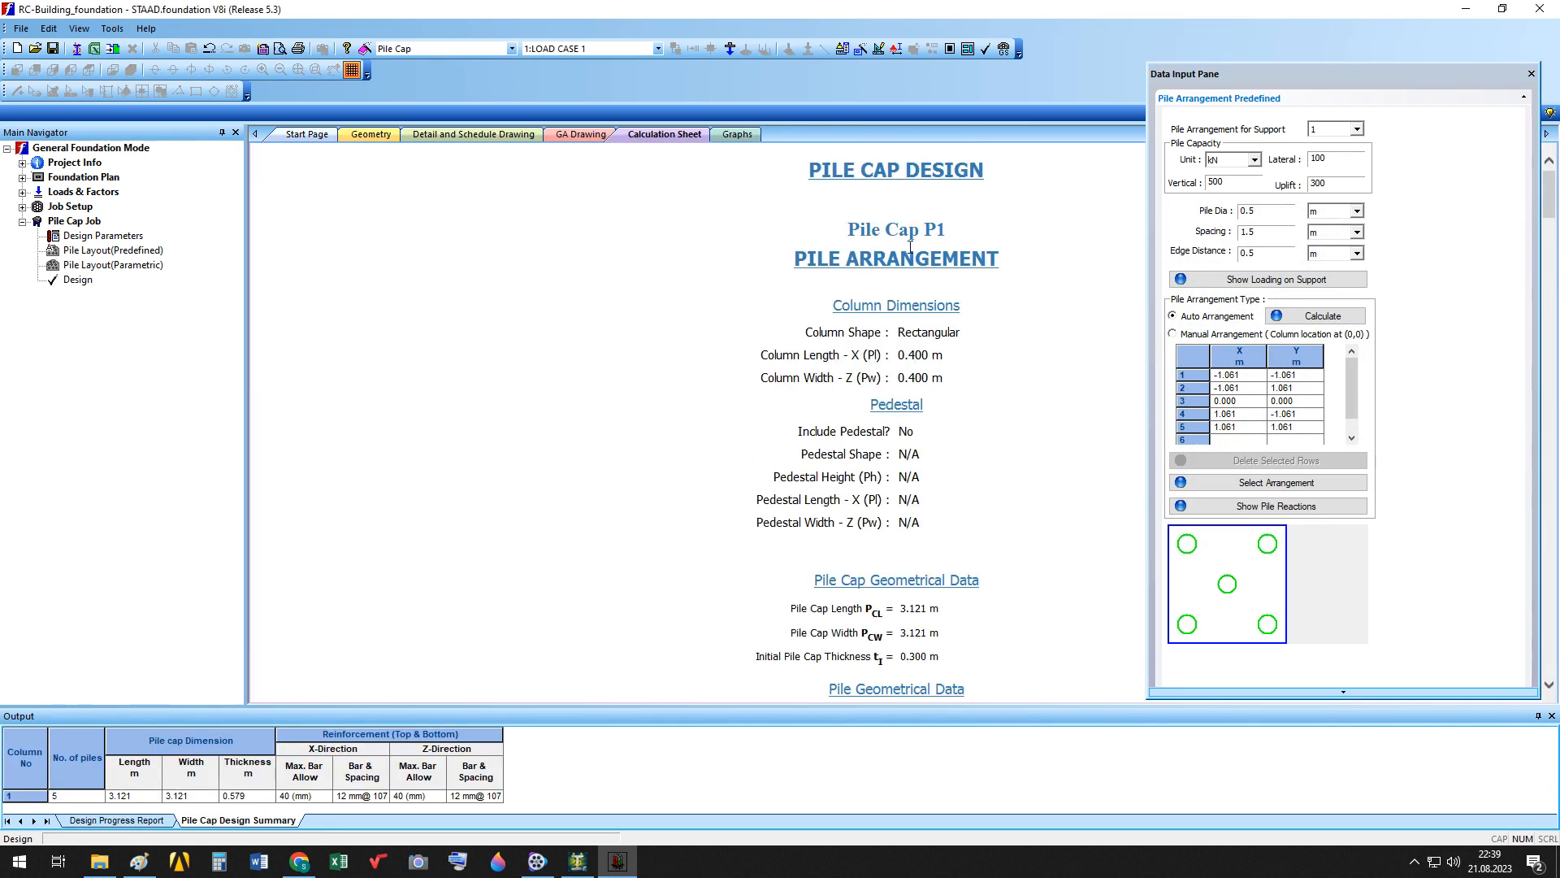
# Examine the pile cap calculation sheet from loading to reinforcement checks, and display the detail drawing of footing 1.
pyautogui.scroll(-20, 856, 448)
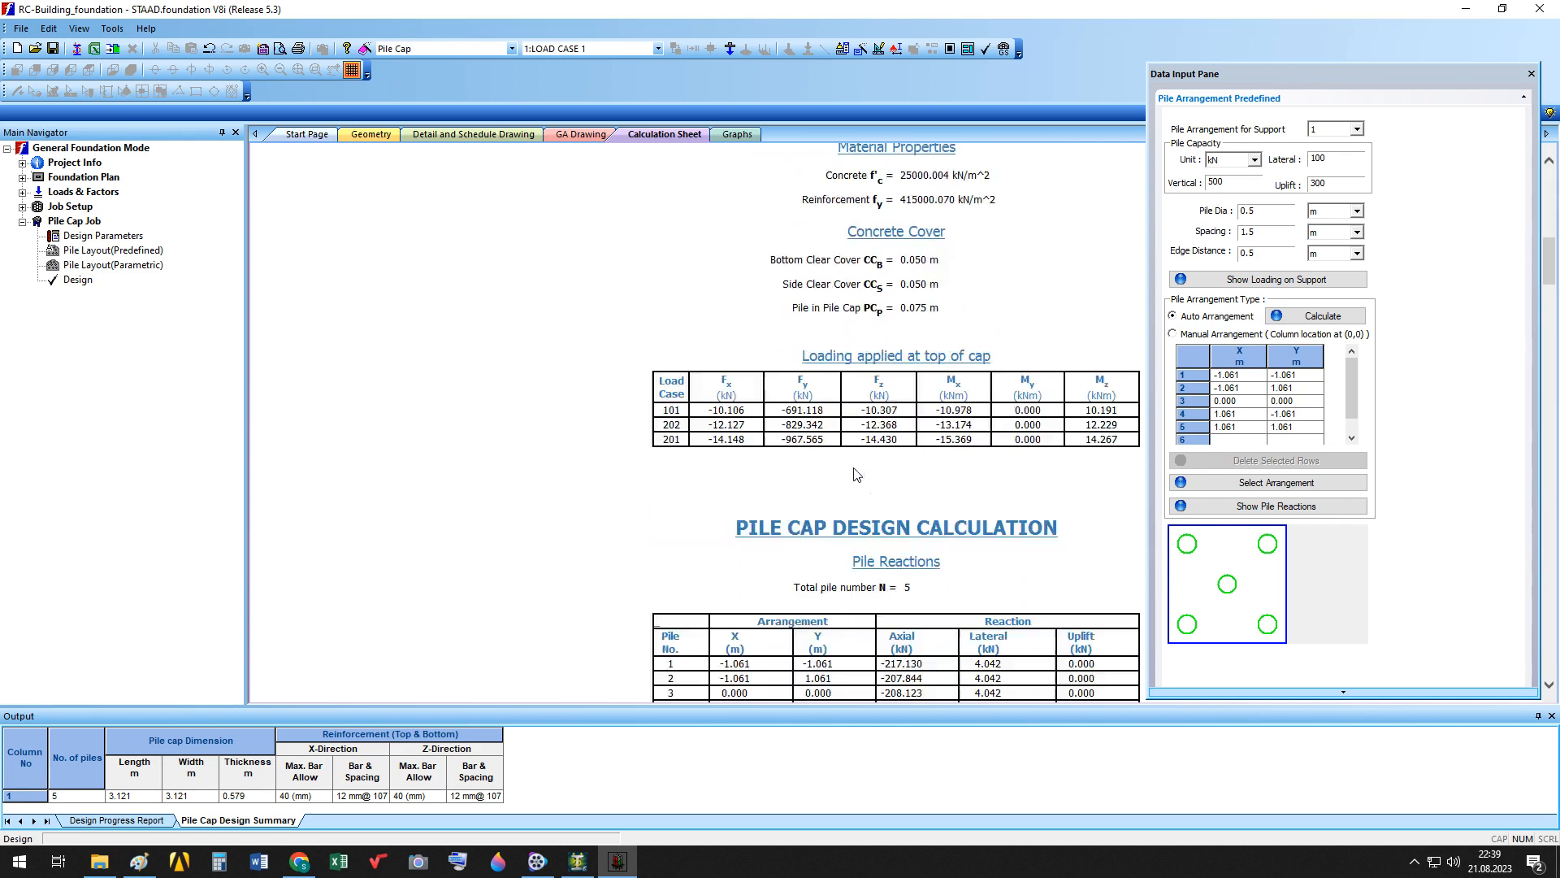
pyautogui.scroll(-20, 855, 457)
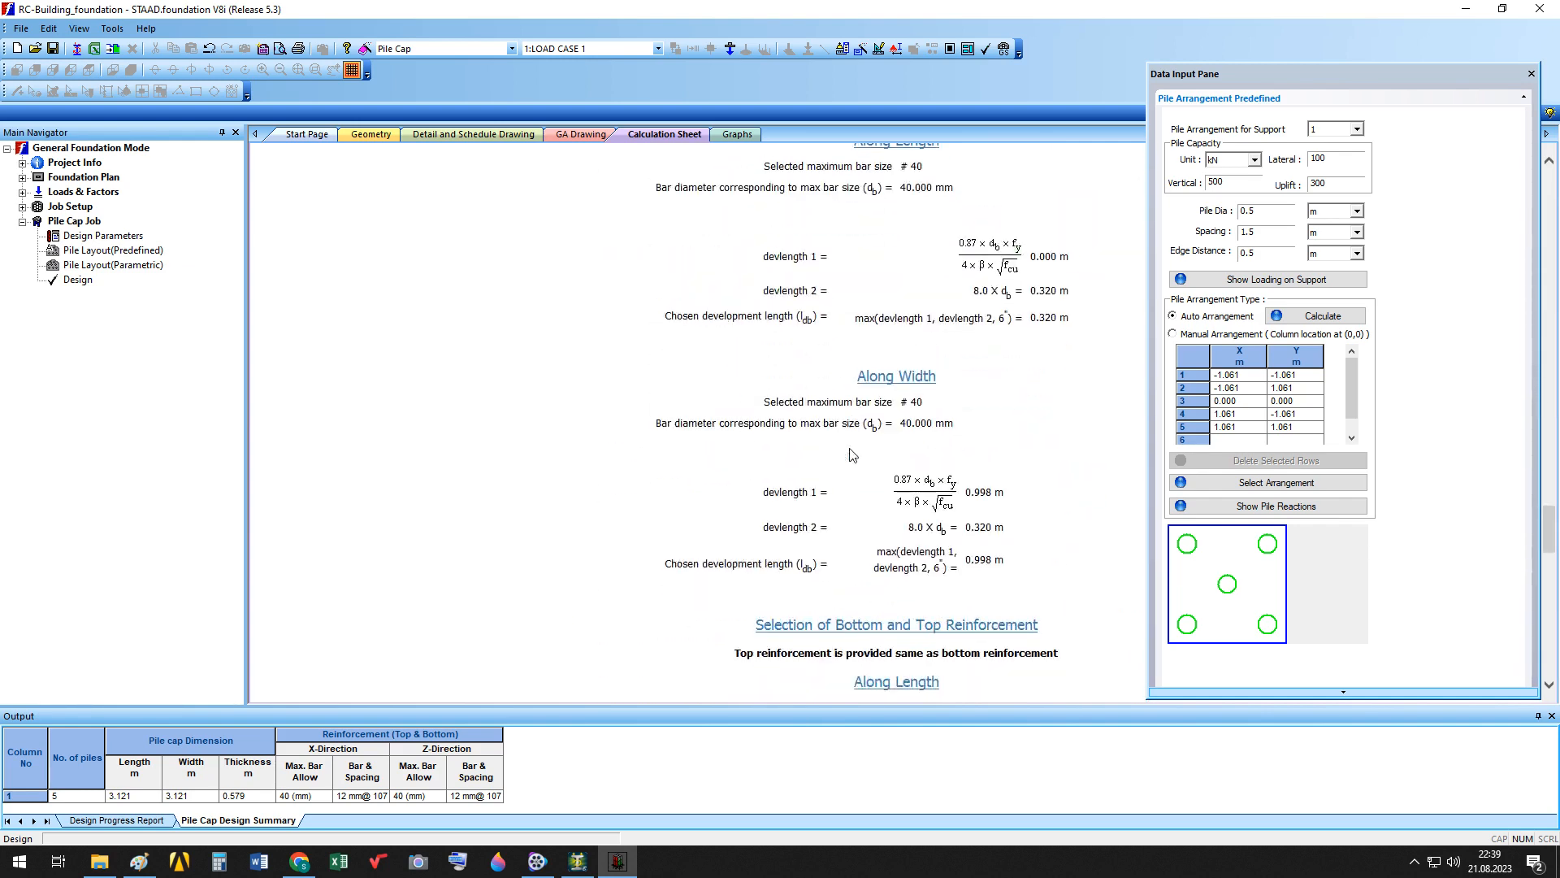
pyautogui.scroll(15, 603, 267)
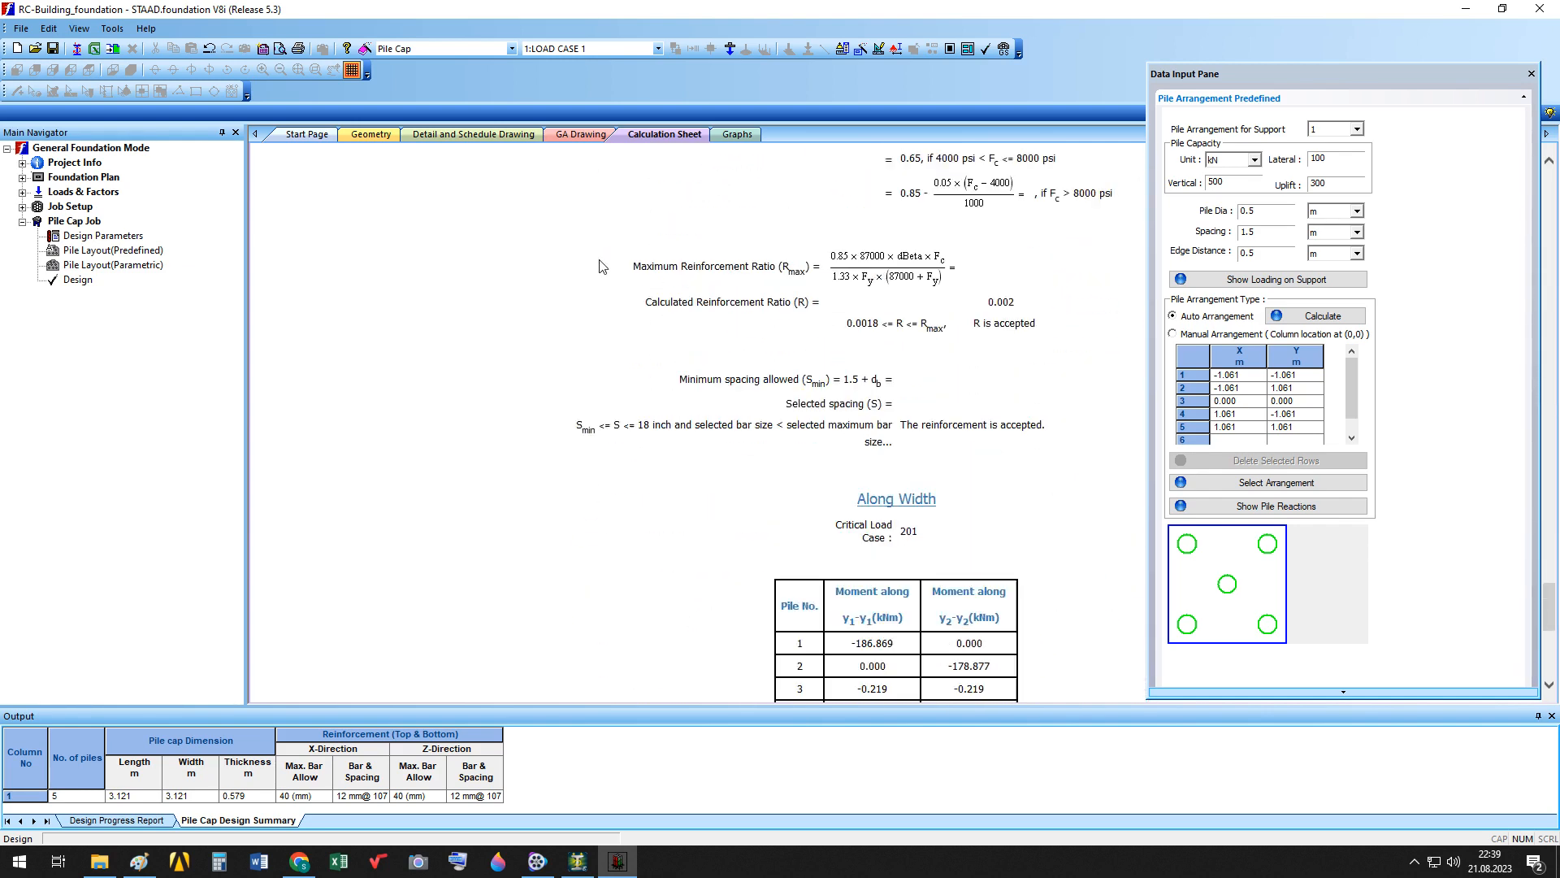
pyautogui.click(370, 139)
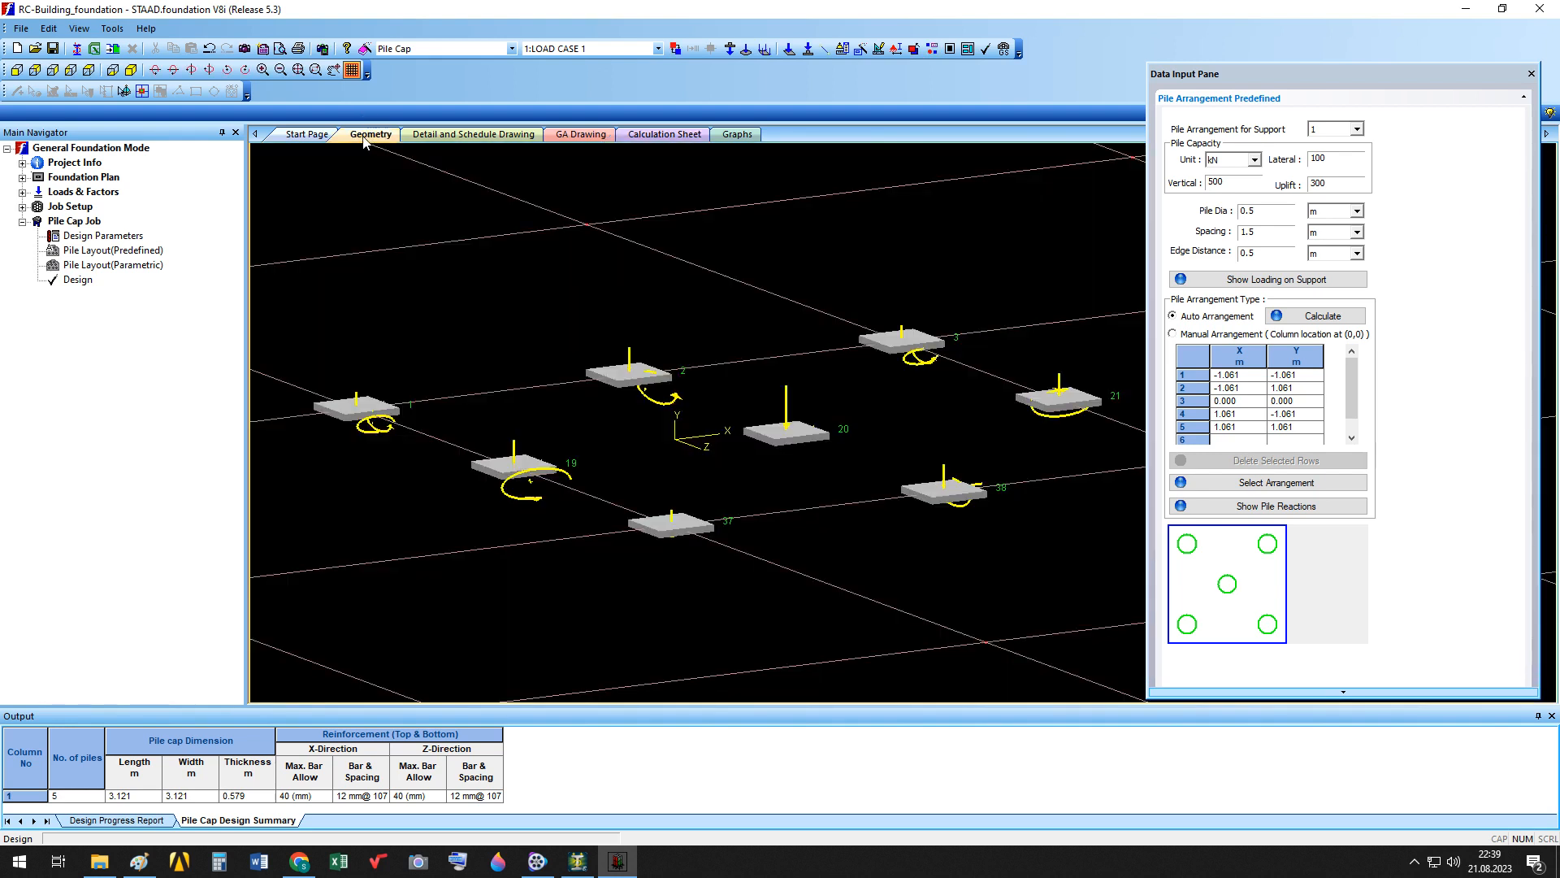
pyautogui.click(443, 137)
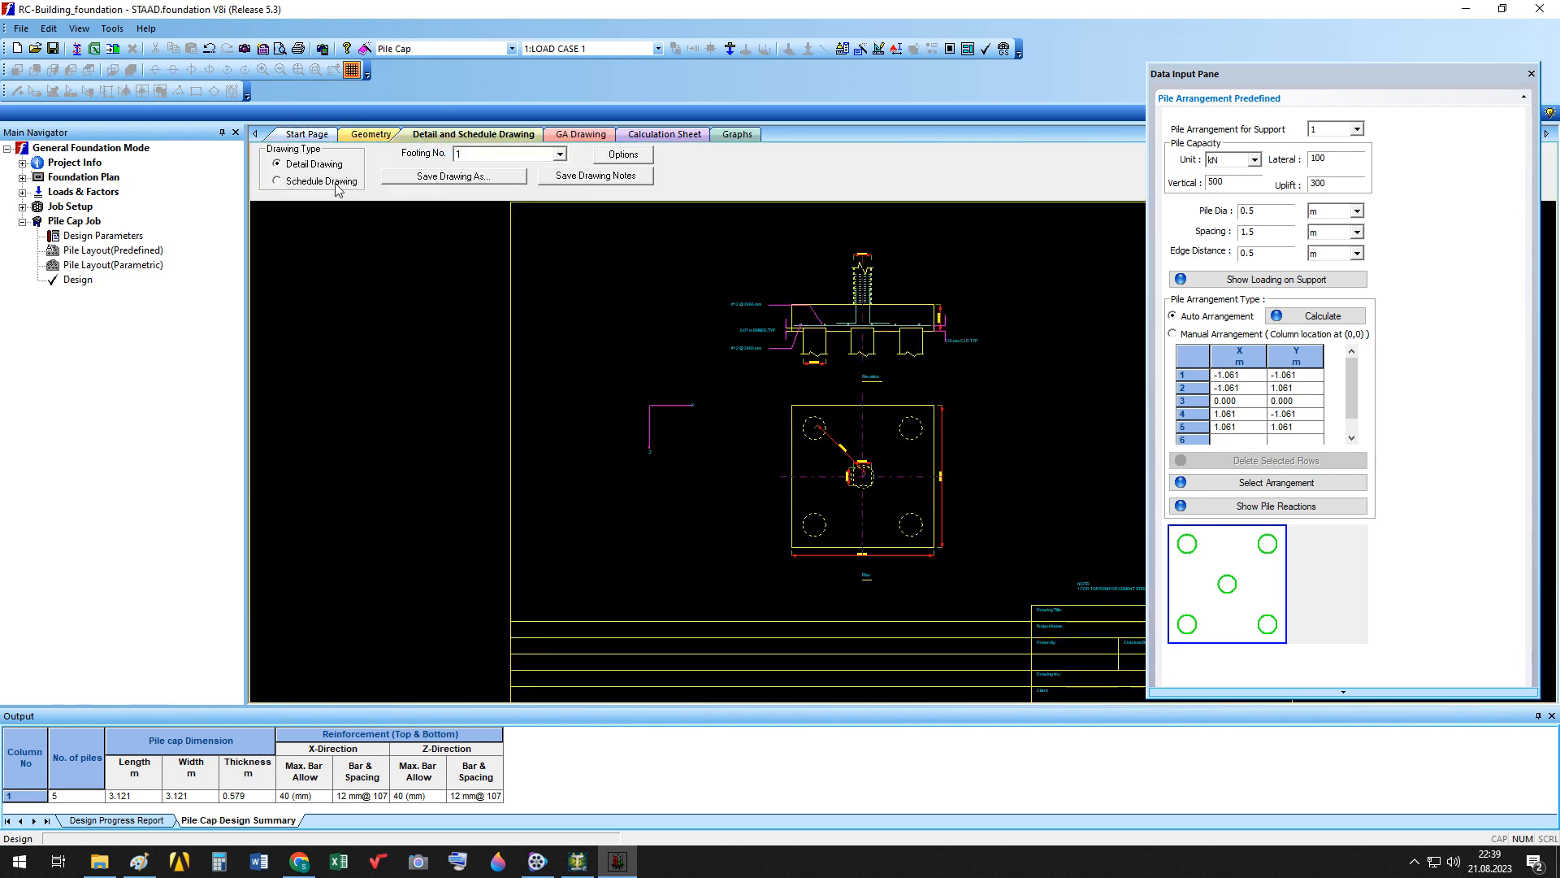
# Check the schedule drawing, GA drawing and graphs of the Pile Cap job, and return to the calculation sheet.
pyautogui.click(826, 374)
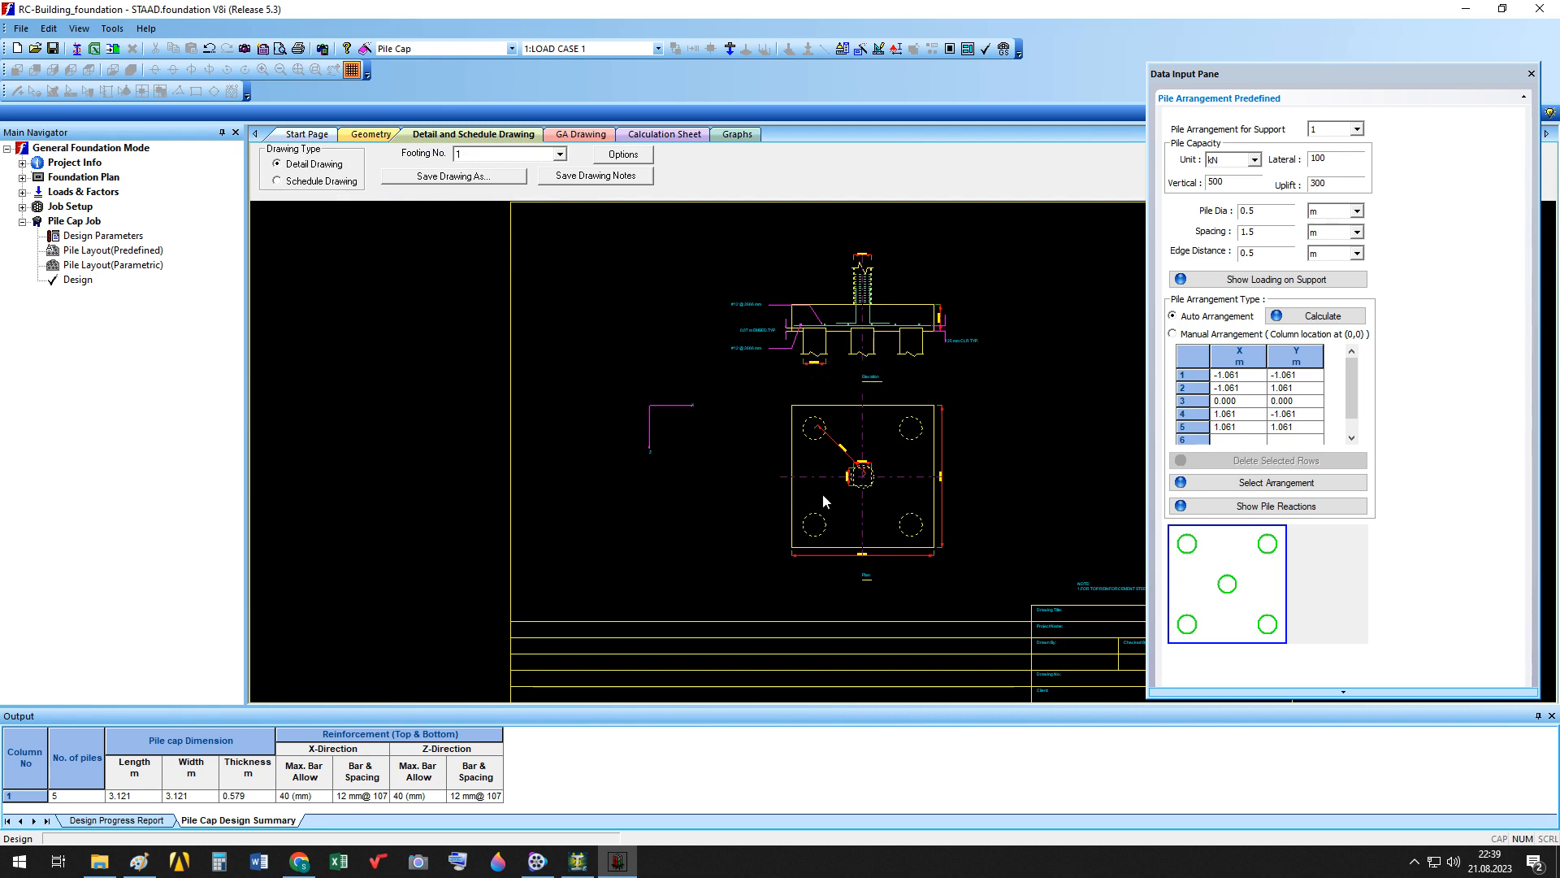
pyautogui.click(324, 186)
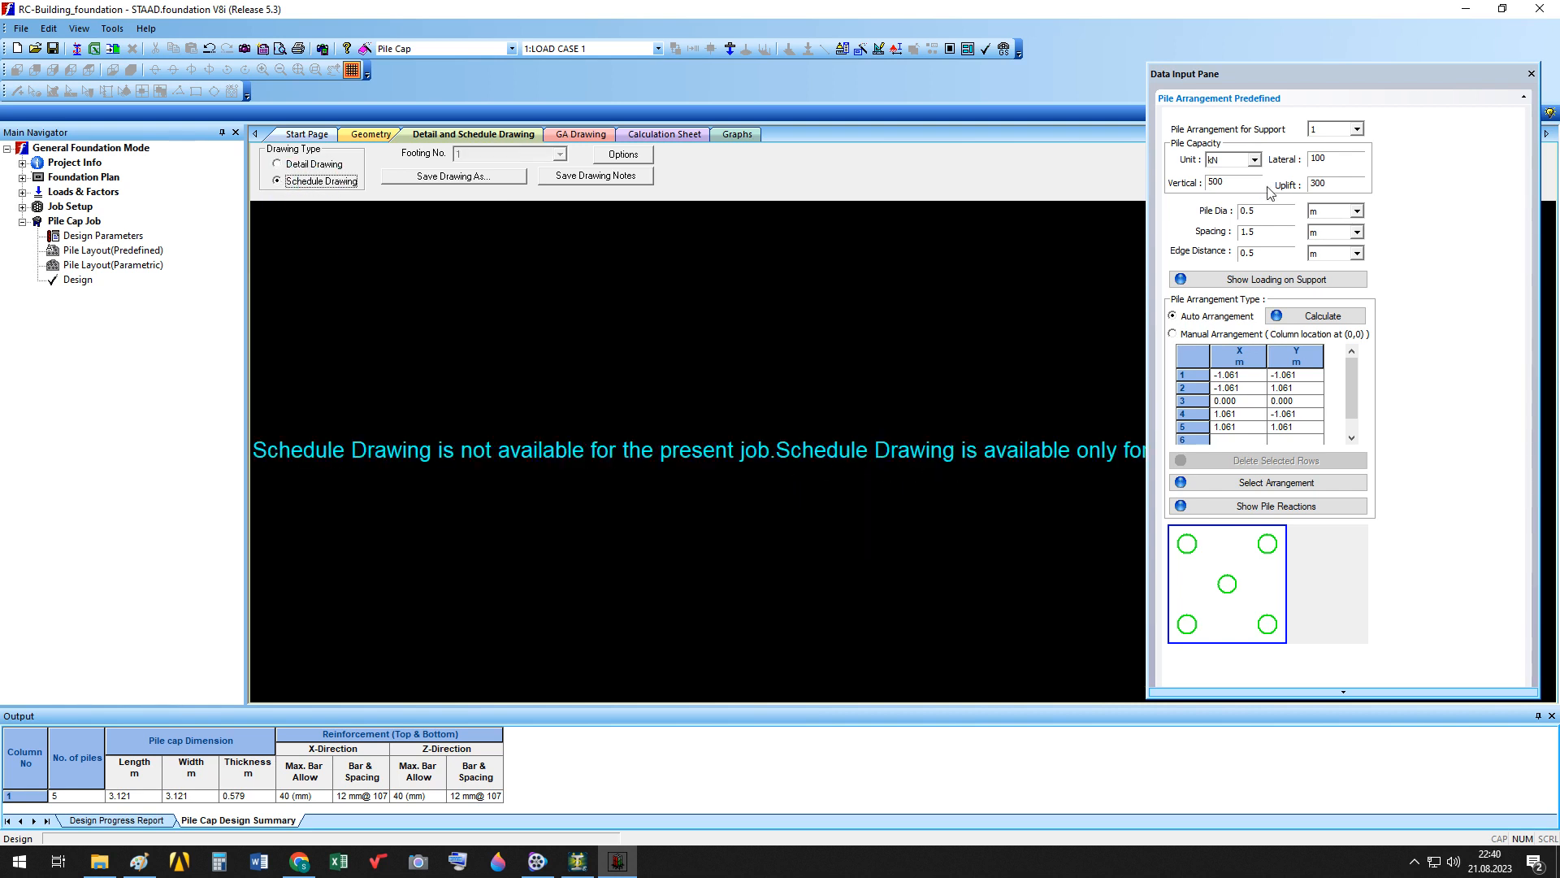
pyautogui.moveTo(1431, 77); pyautogui.dragTo(1393, 120)
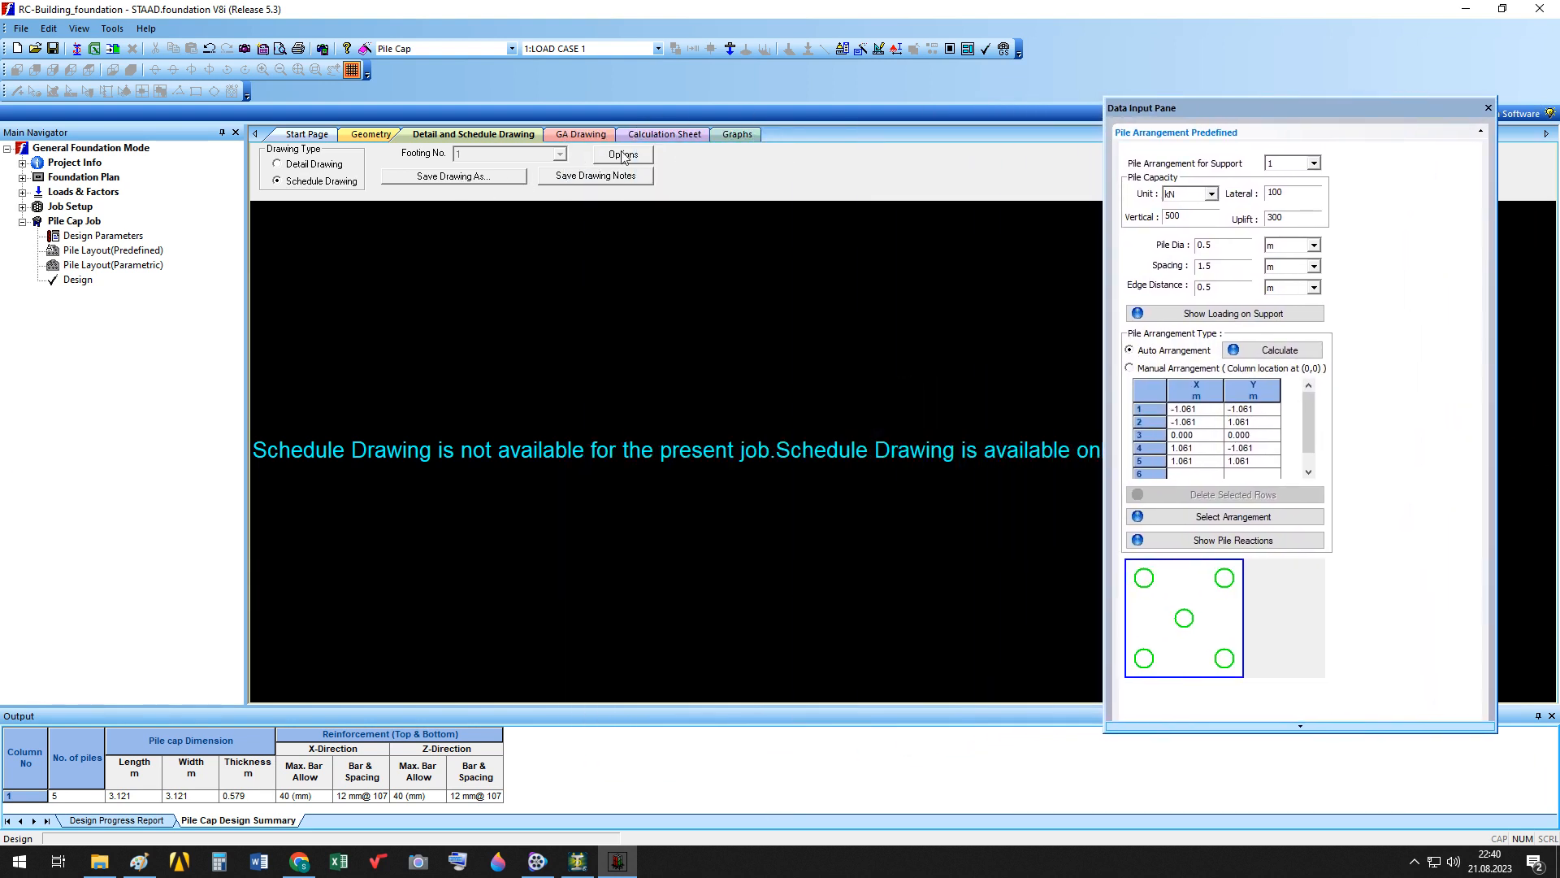
pyautogui.click(577, 135)
pyautogui.click(672, 137)
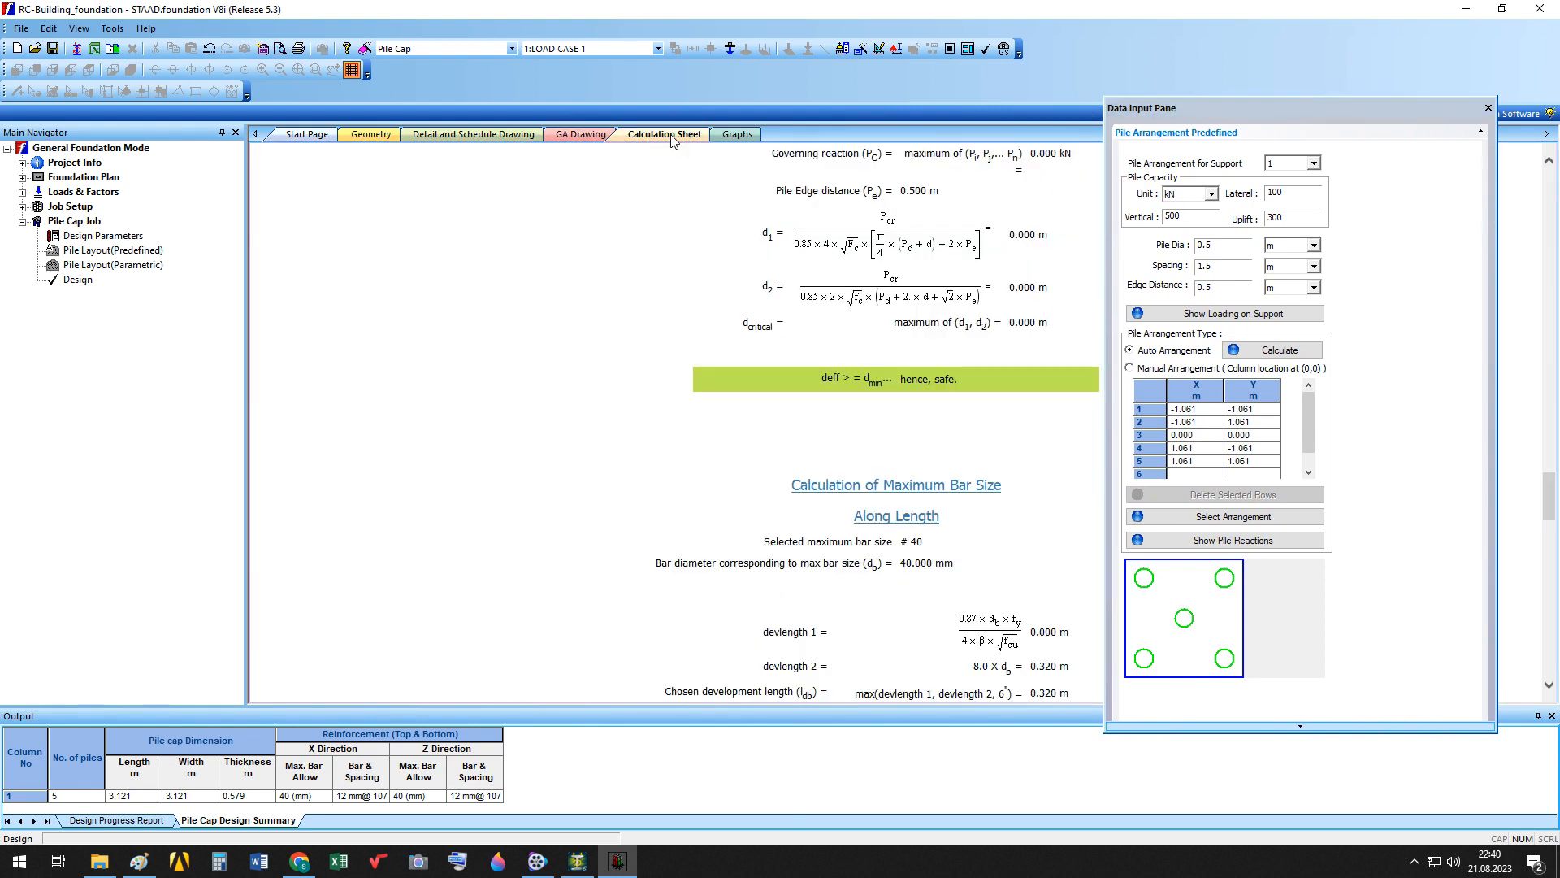
pyautogui.click(737, 135)
pyautogui.click(664, 135)
# Calculate an automatic pile arrangement for support 2 and apply Case 3 of the 5 Pile Arrangement.
pyautogui.click(1314, 164)
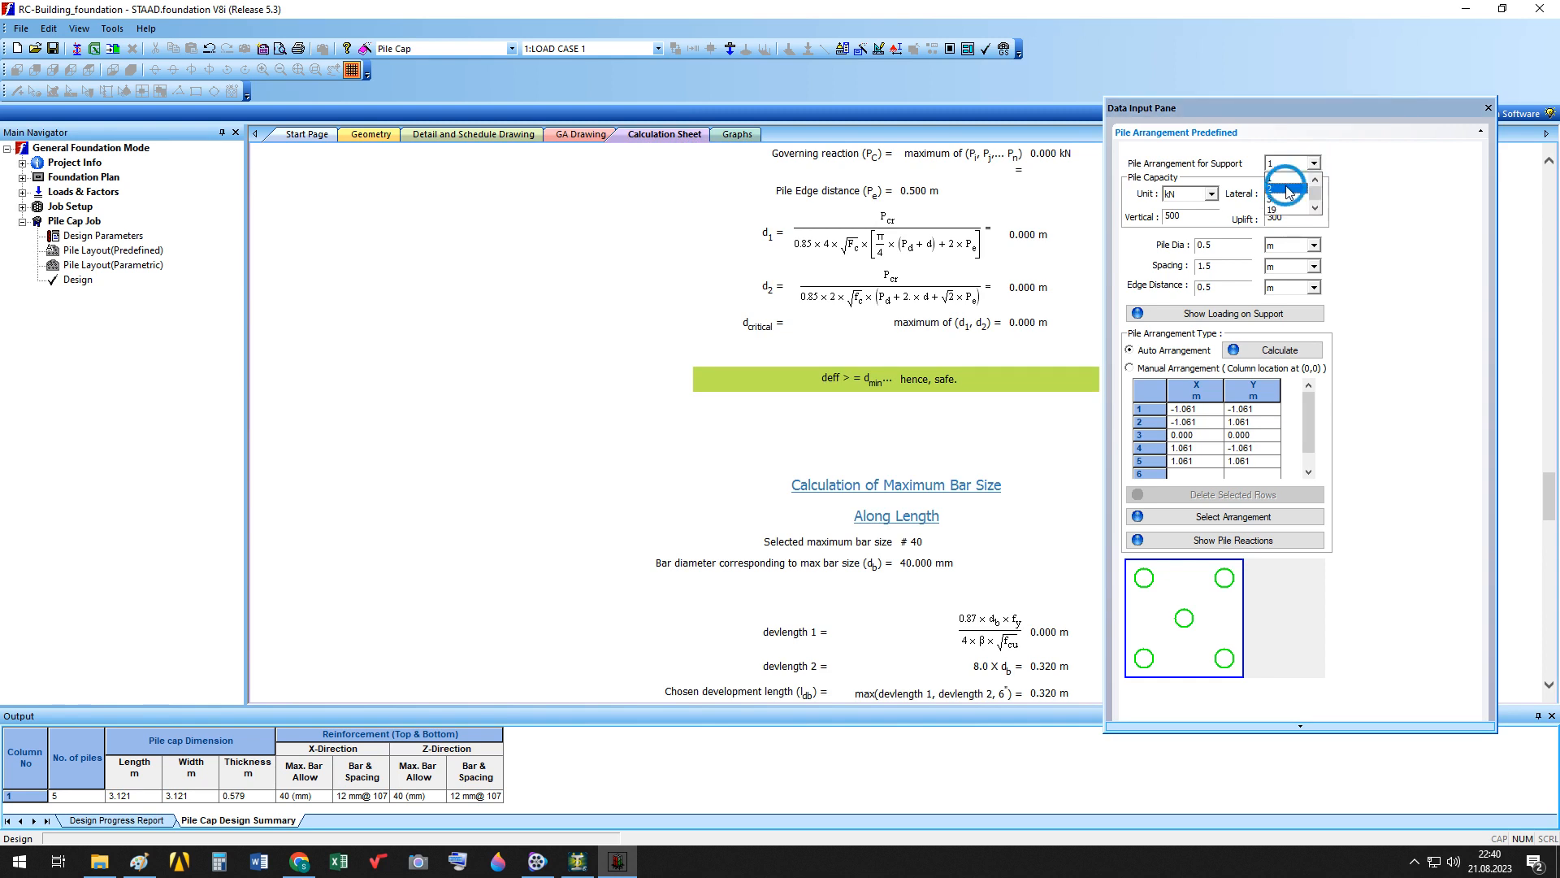
pyautogui.click(1290, 191)
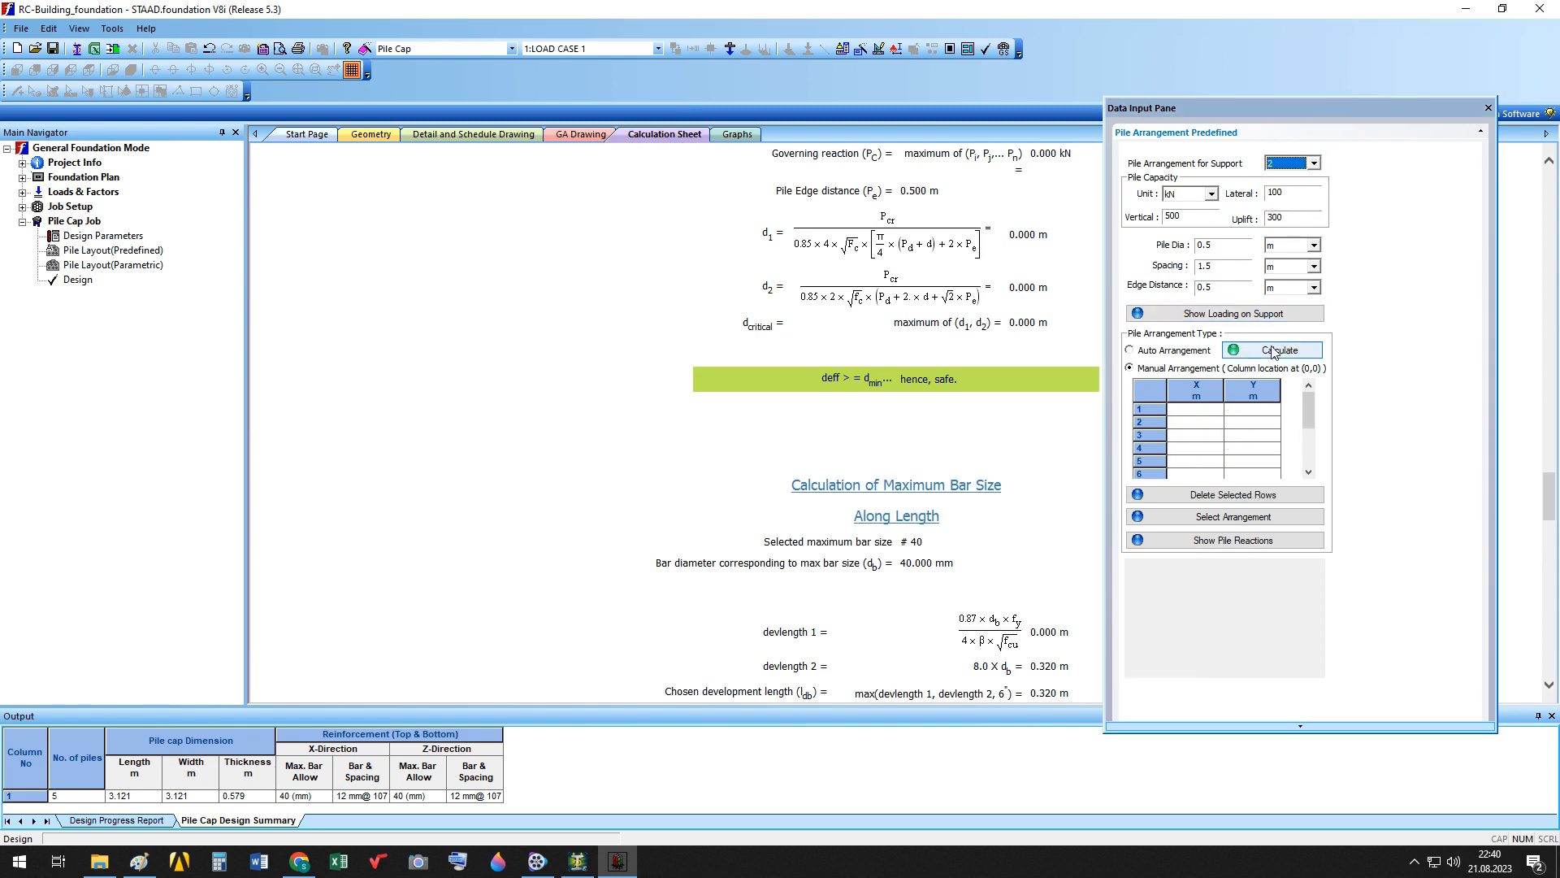
pyautogui.click(1196, 353)
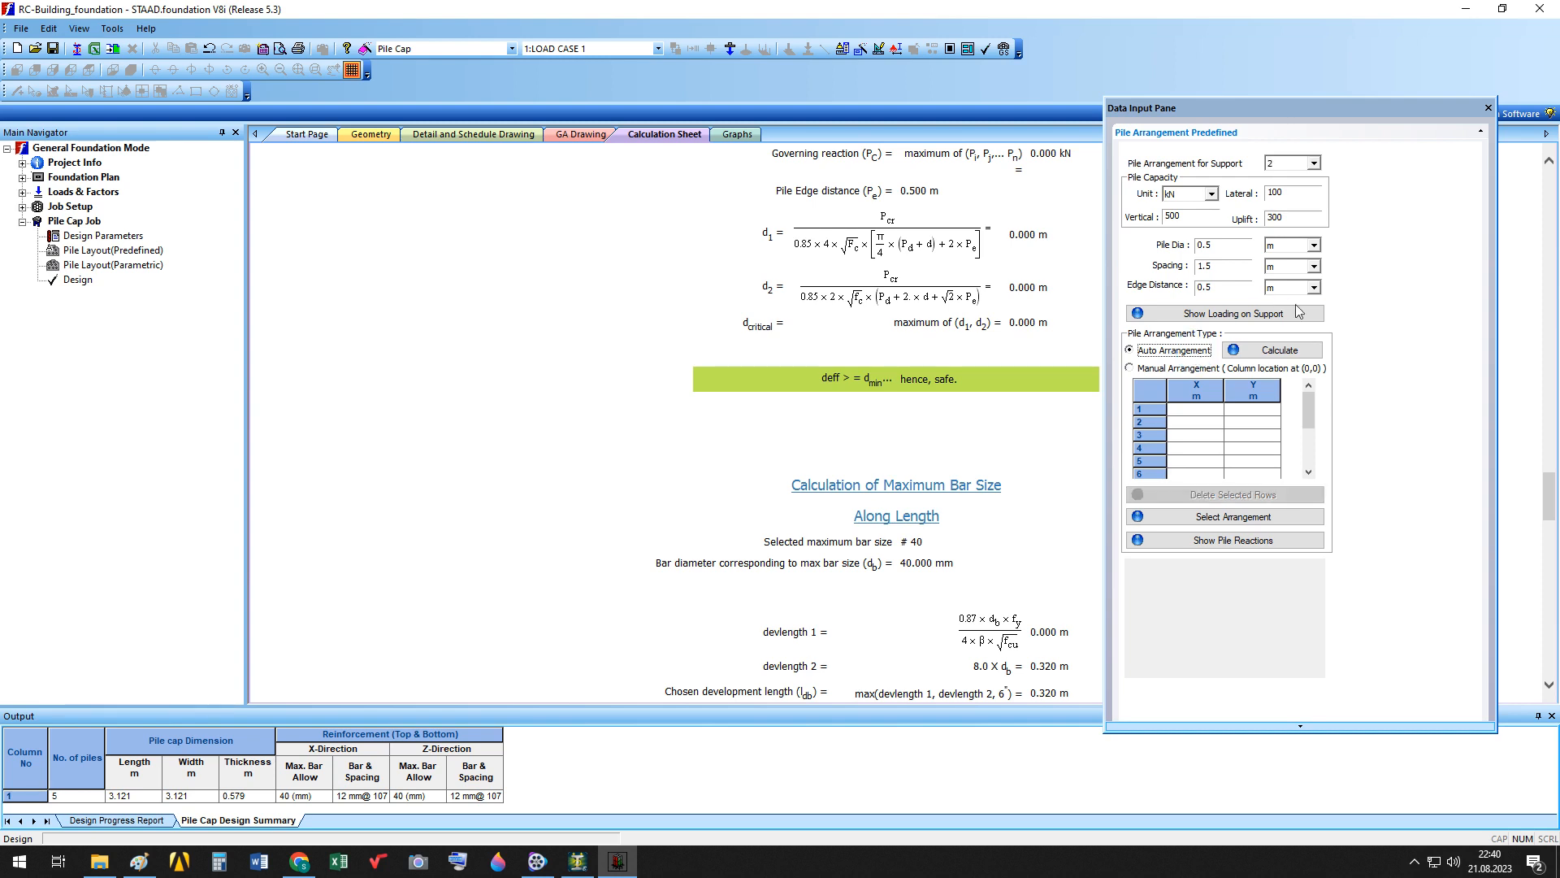
pyautogui.click(1291, 351)
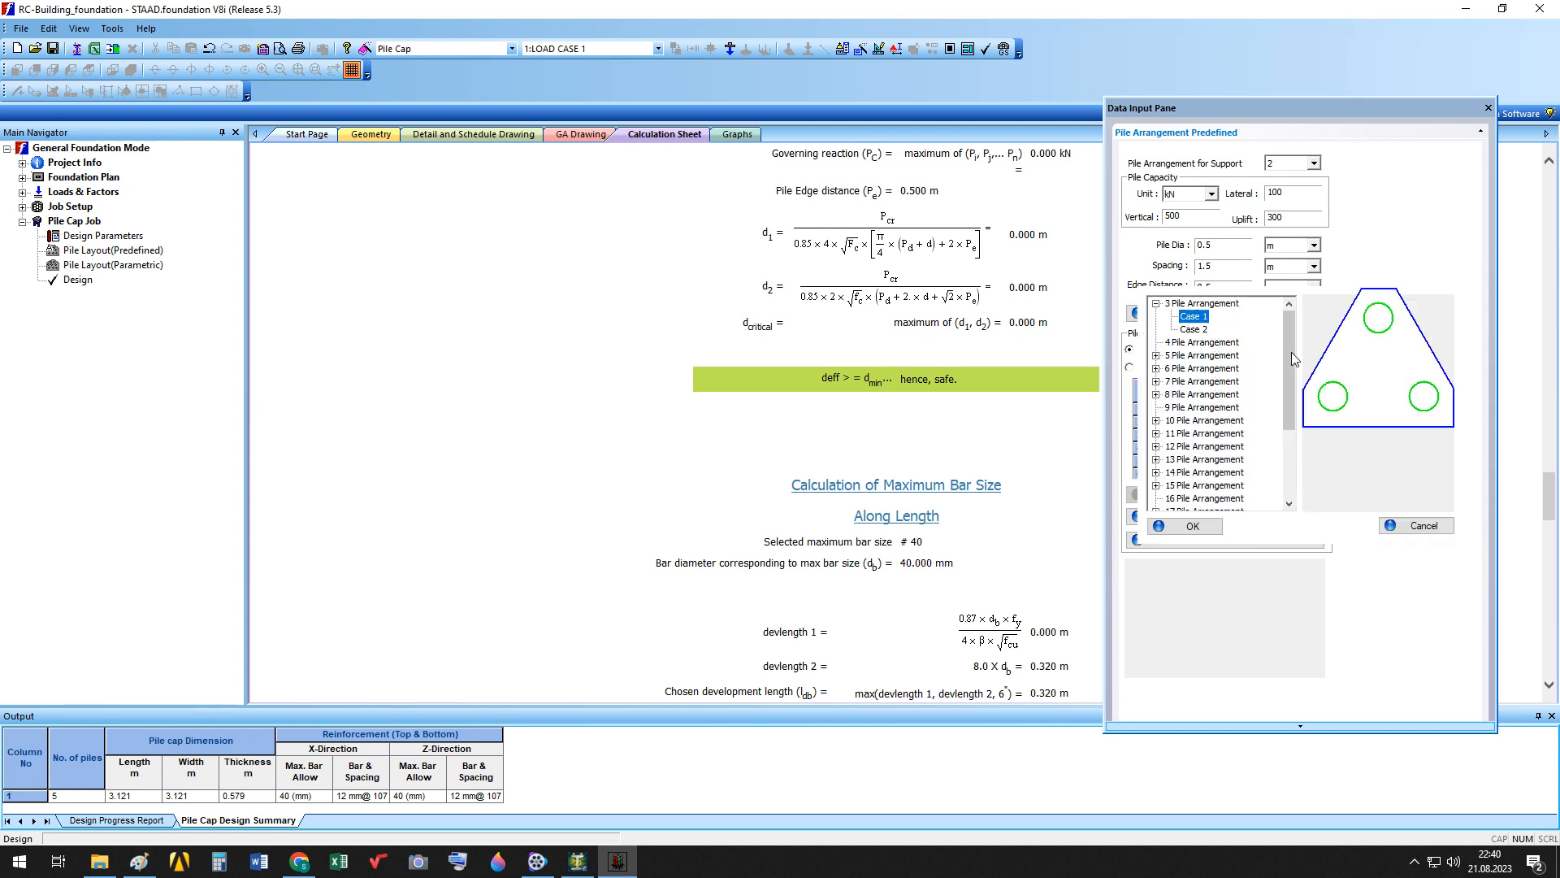
pyautogui.click(1155, 355)
pyautogui.click(1189, 394)
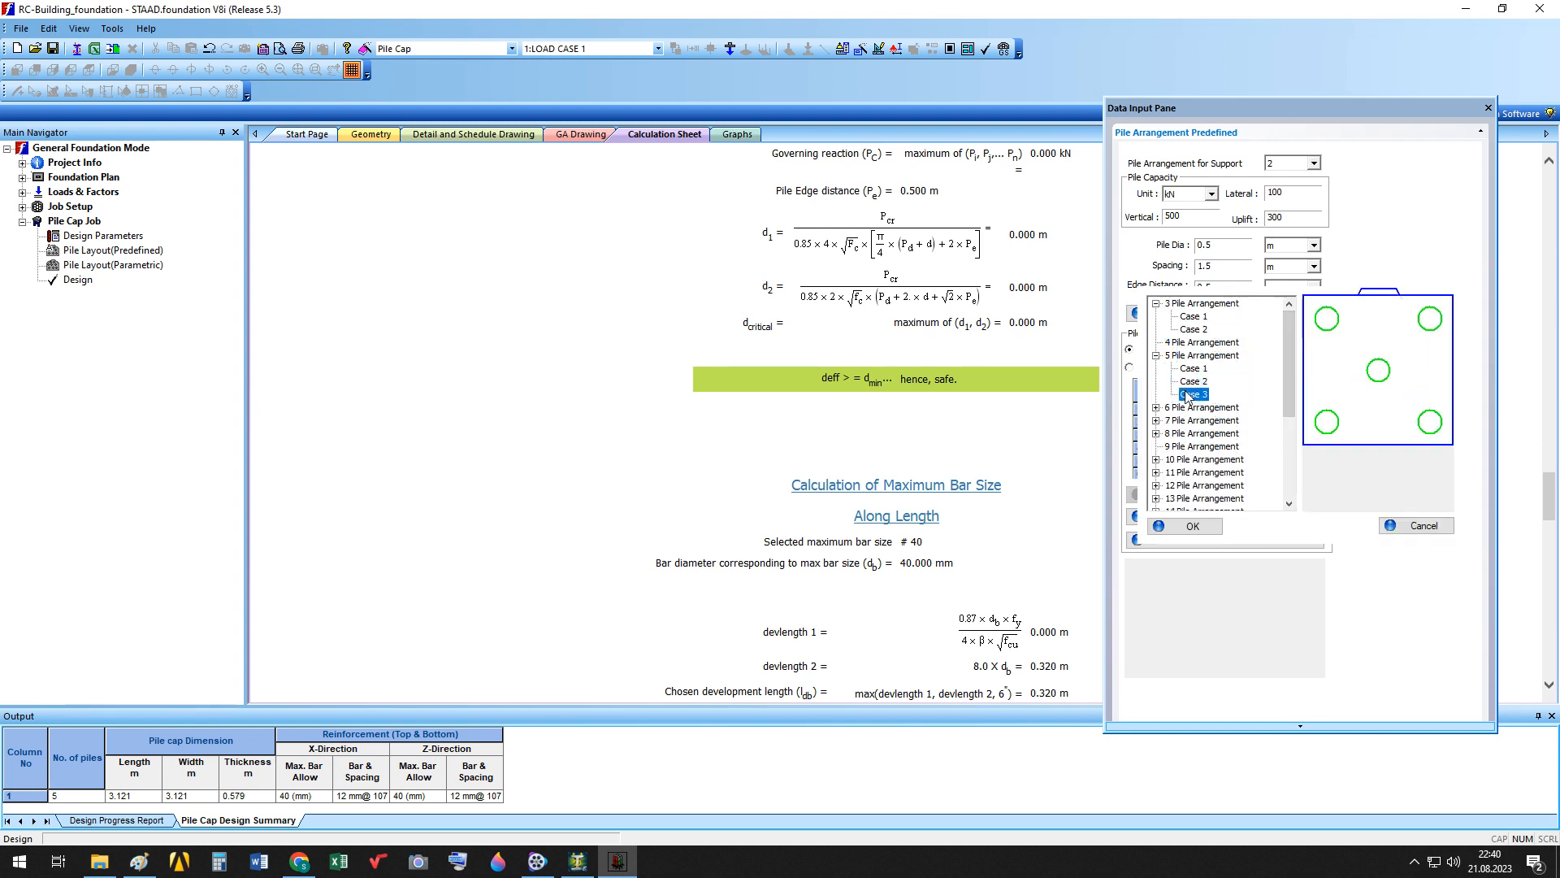
pyautogui.click(1192, 526)
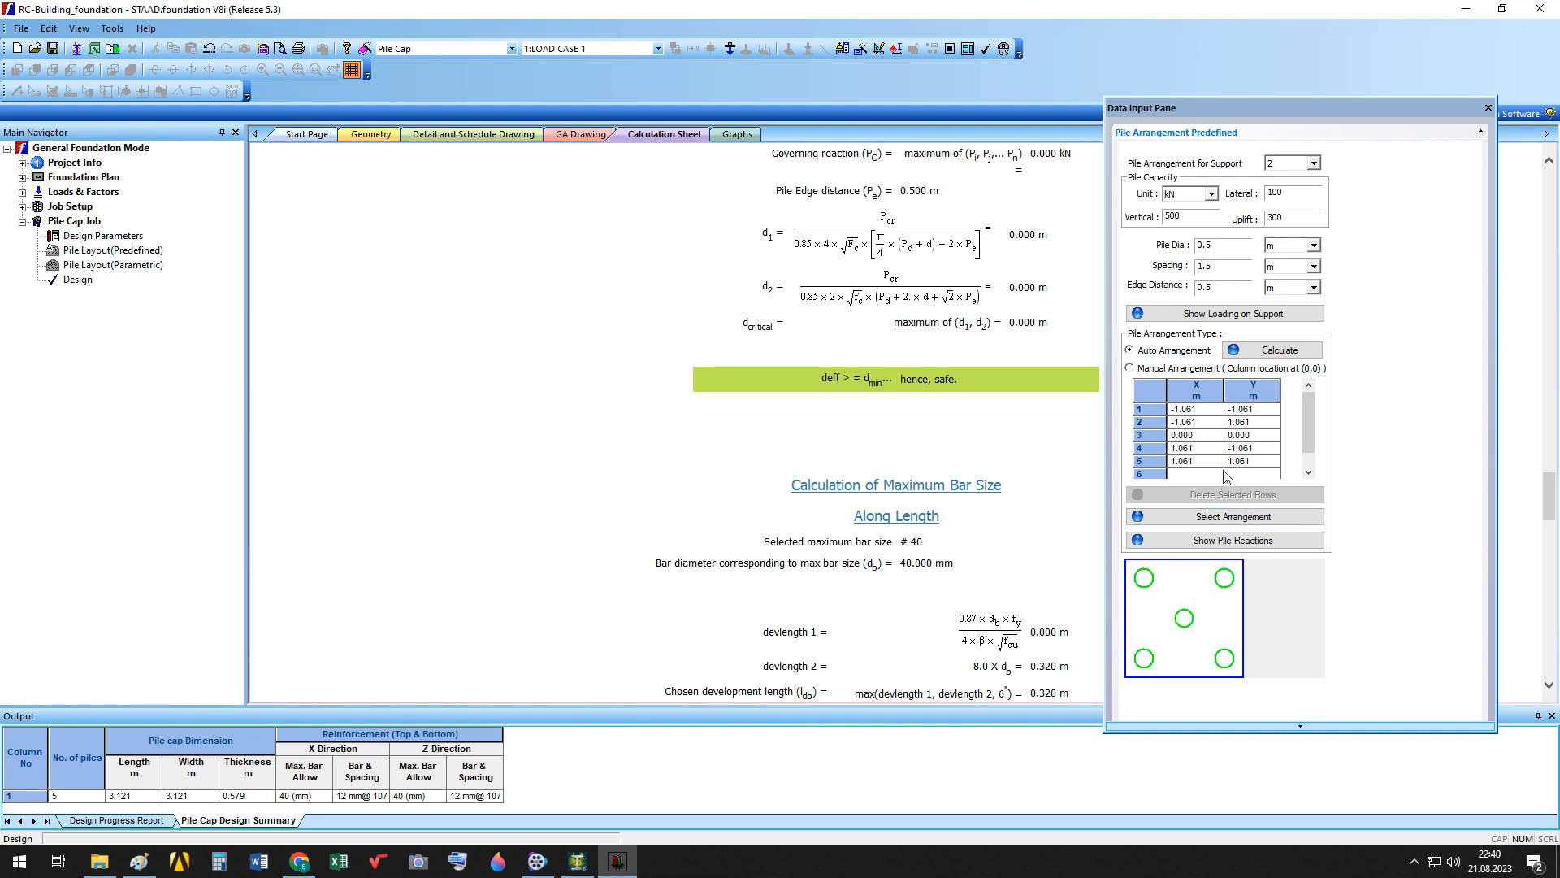
pyautogui.click(1219, 520)
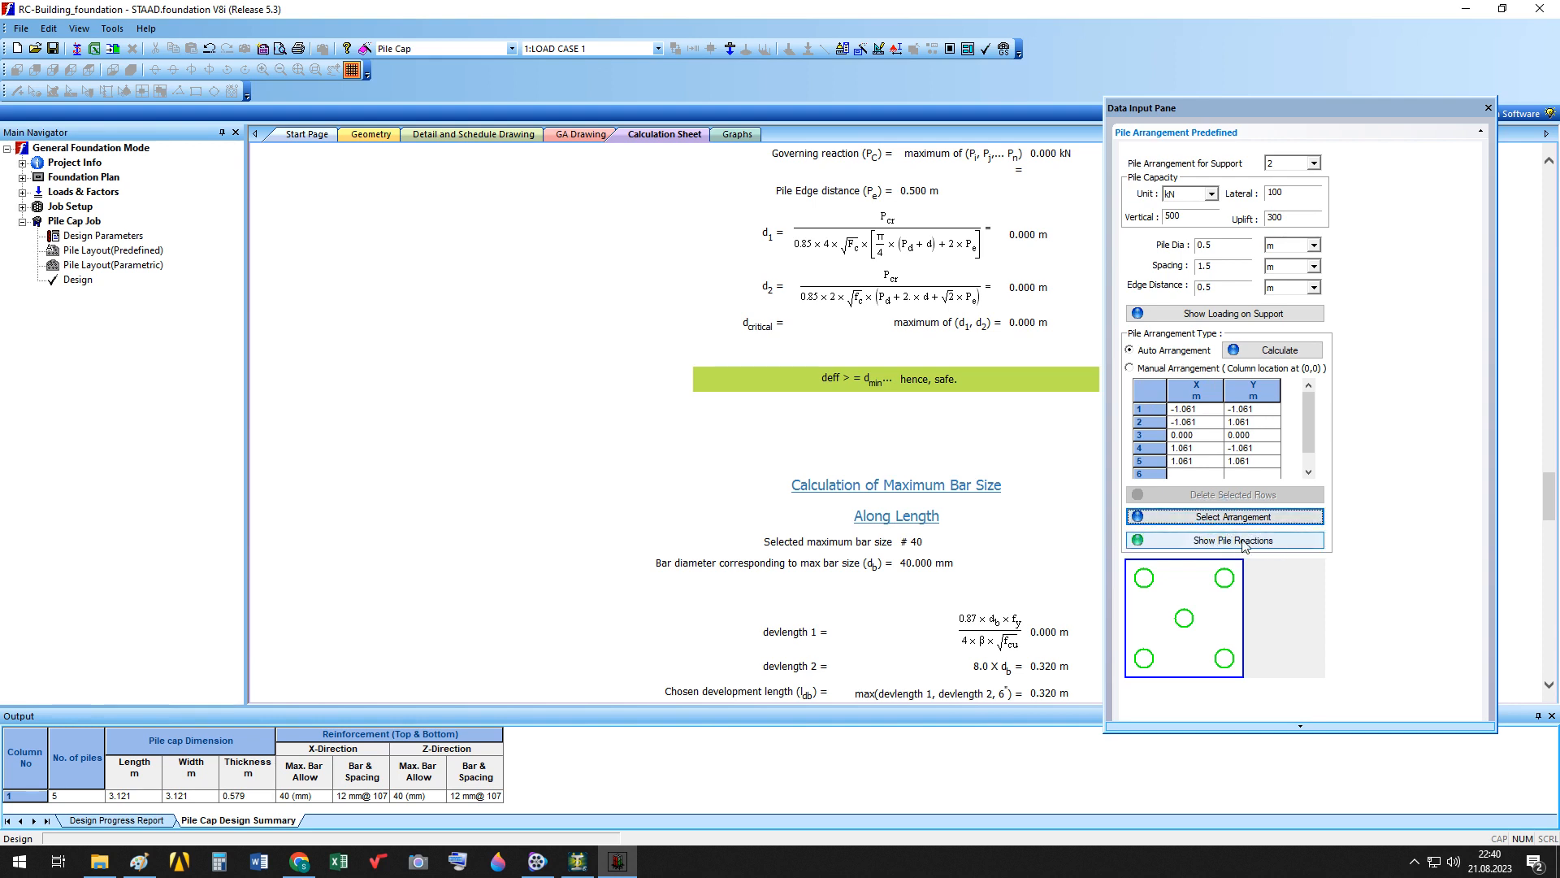
# Run the analysis and design of the Pile Cap job, and review the calculation sheet through pile cap P2.
pyautogui.click(80, 281)
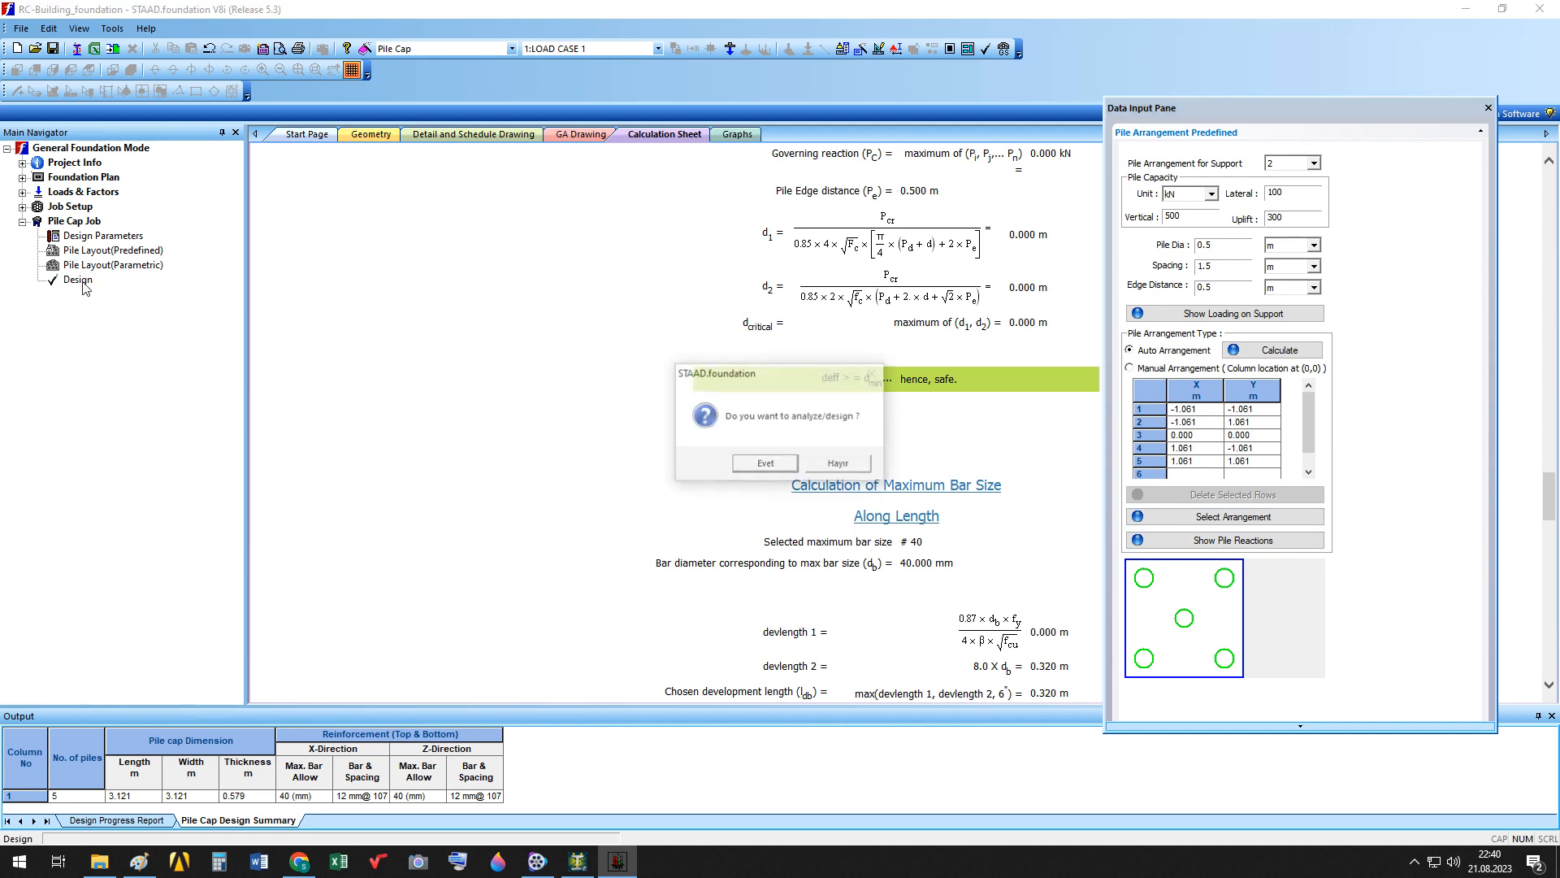
pyautogui.press('Return')
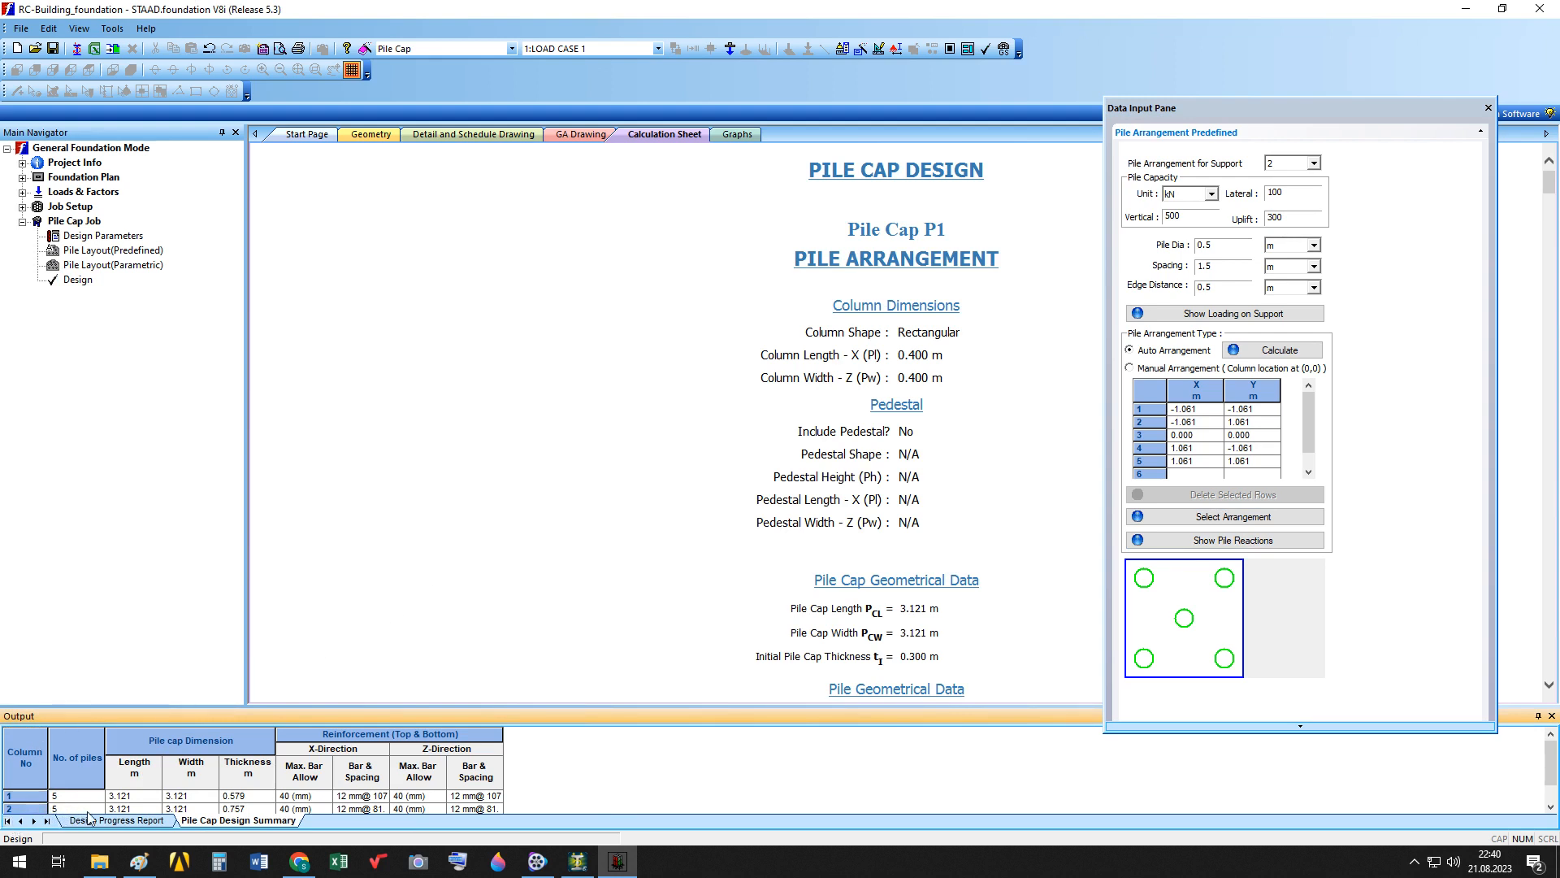
pyautogui.click(1016, 247)
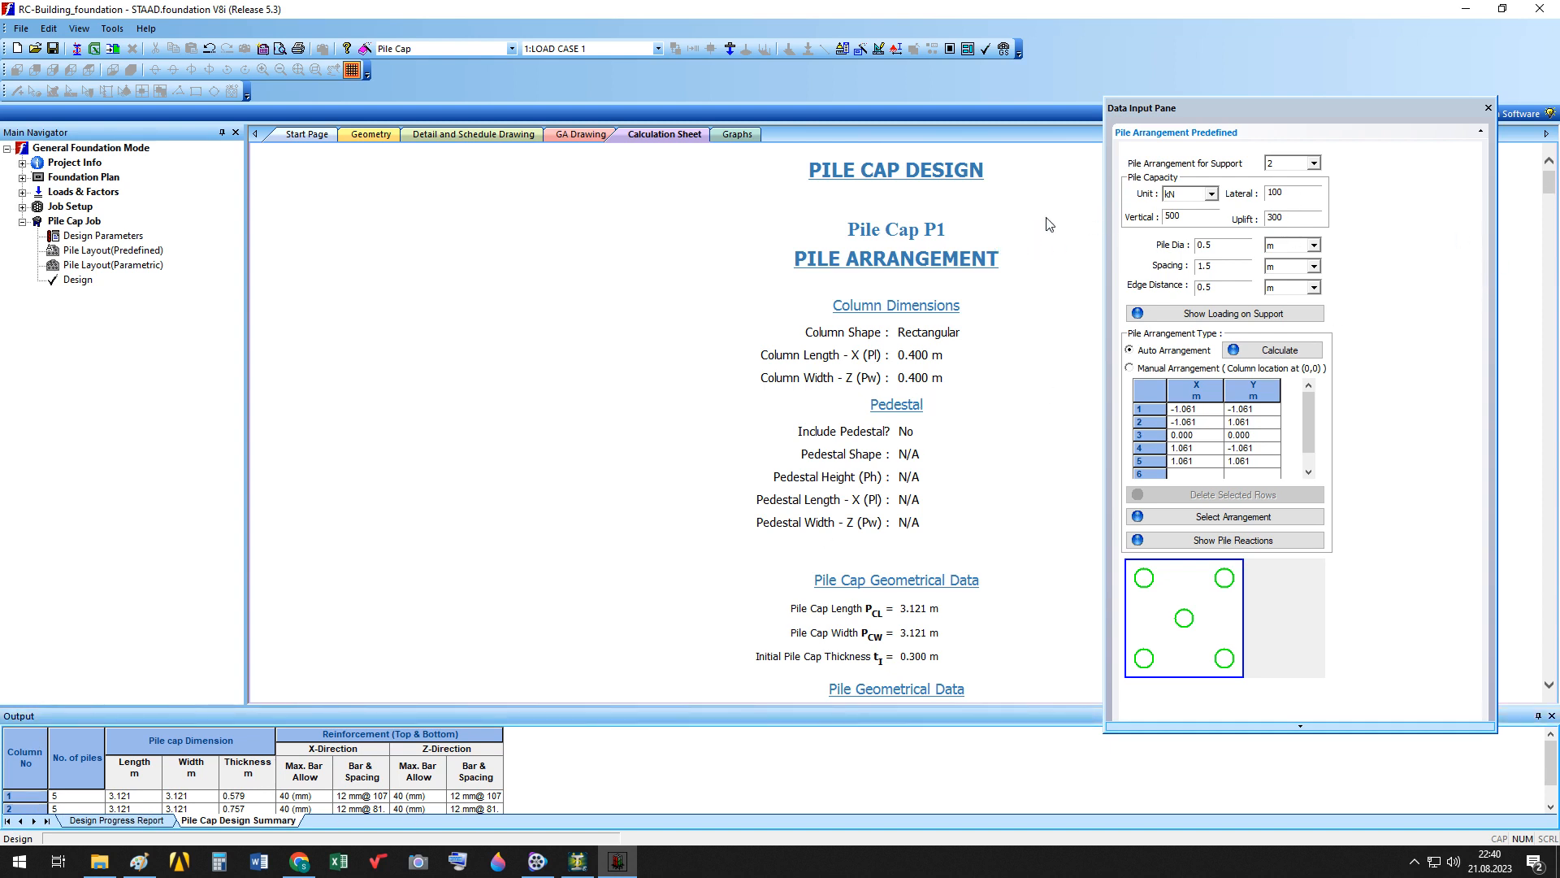
pyautogui.moveTo(1544, 193); pyautogui.dragTo(1535, 433)
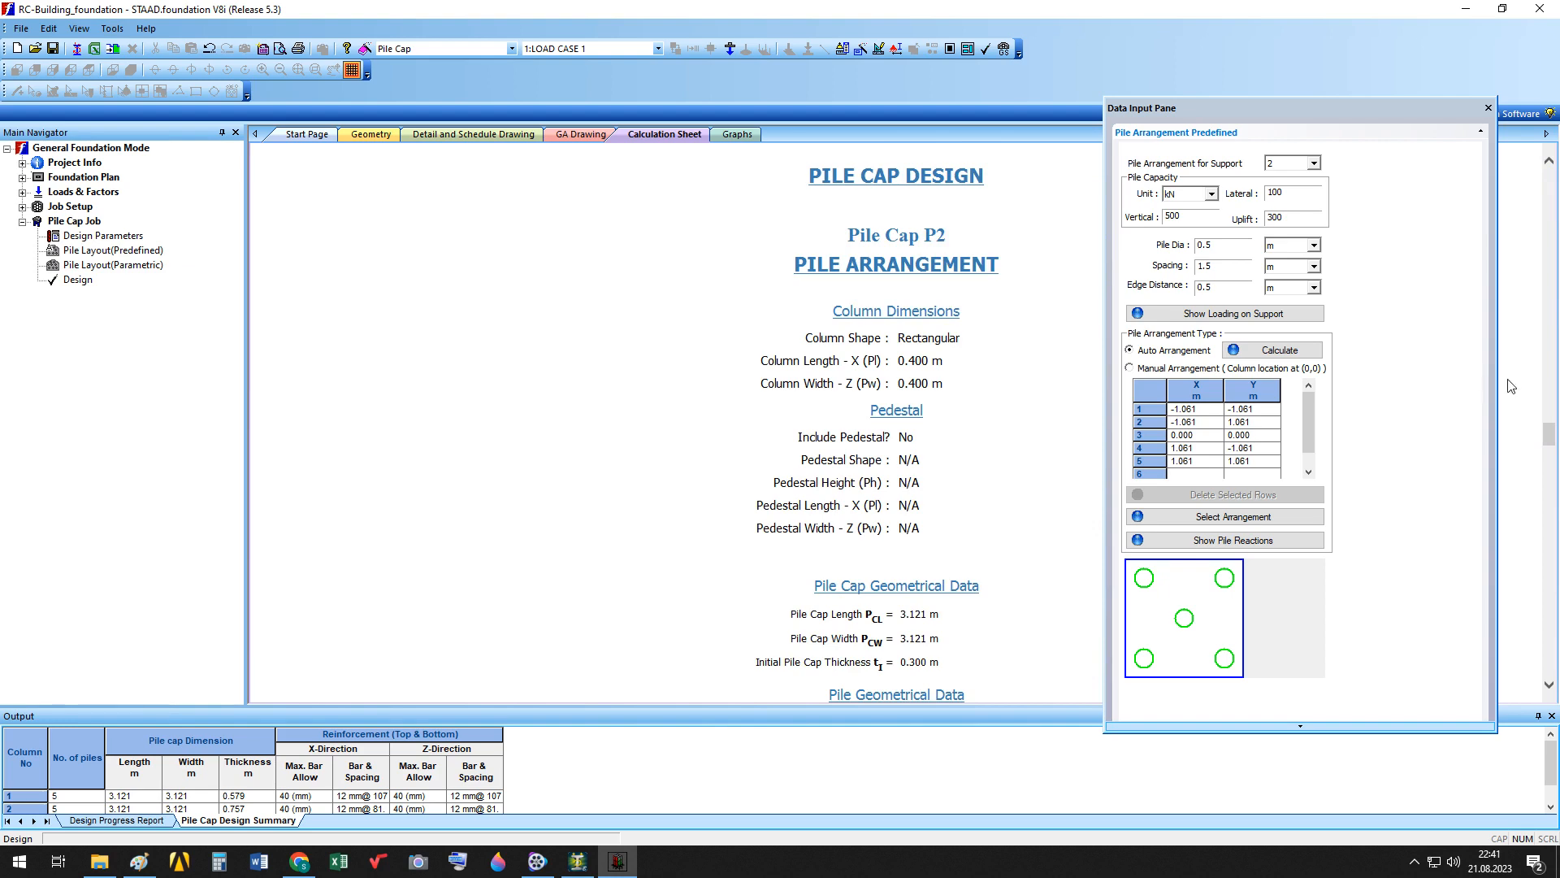
pyautogui.moveTo(1552, 424); pyautogui.dragTo(1536, 672)
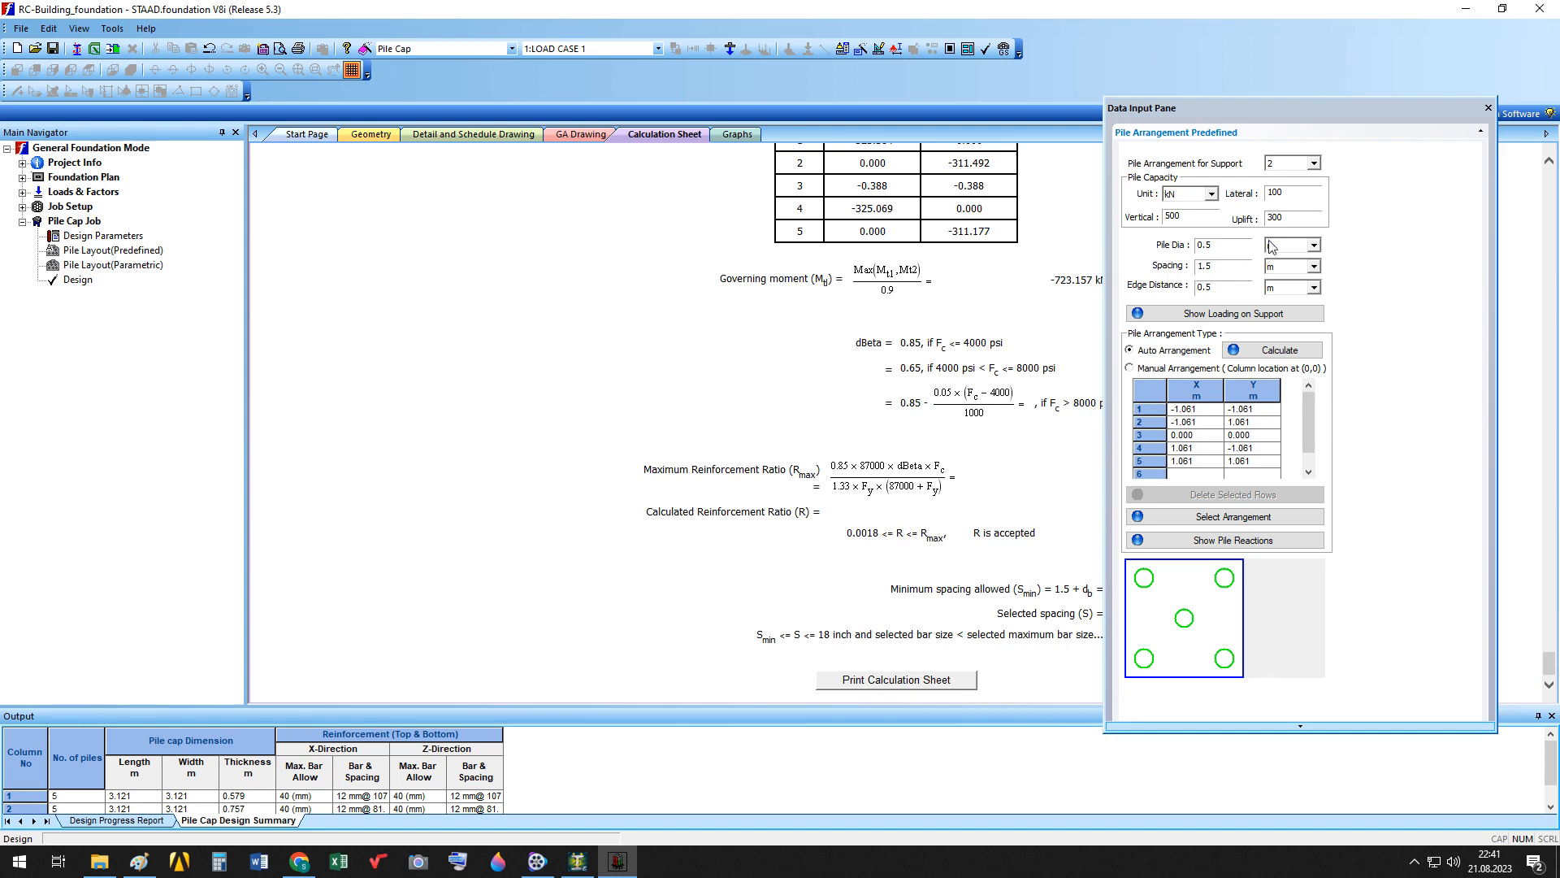
# Calculate an automatic pile arrangement for support 3 and apply Case 3 of the 5 Pile Arrangement.
pyautogui.click(1314, 163)
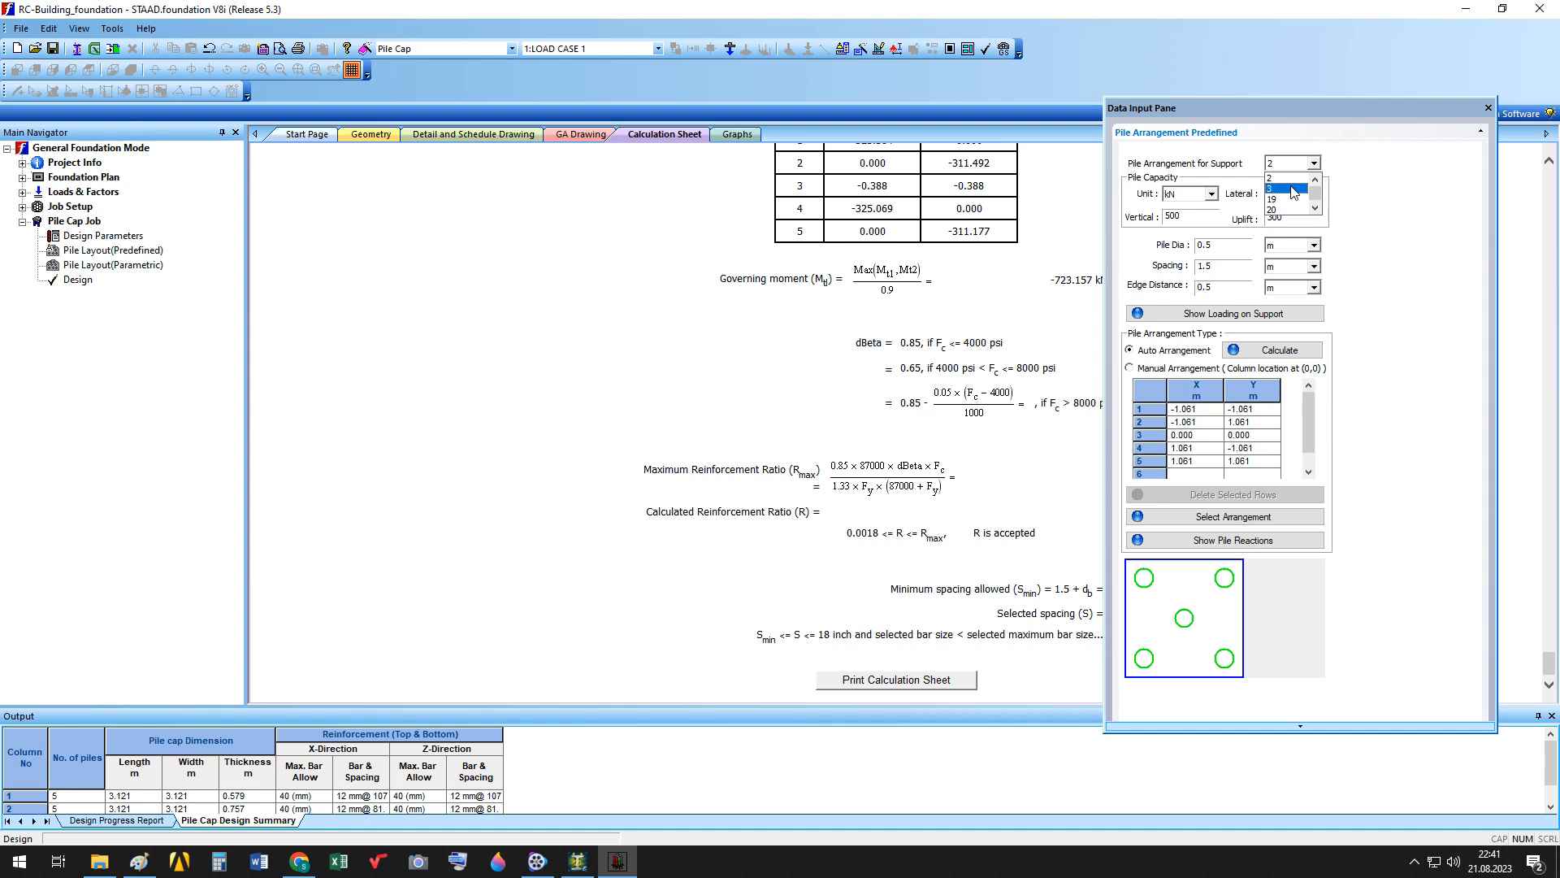
pyautogui.click(1293, 188)
pyautogui.click(365, 137)
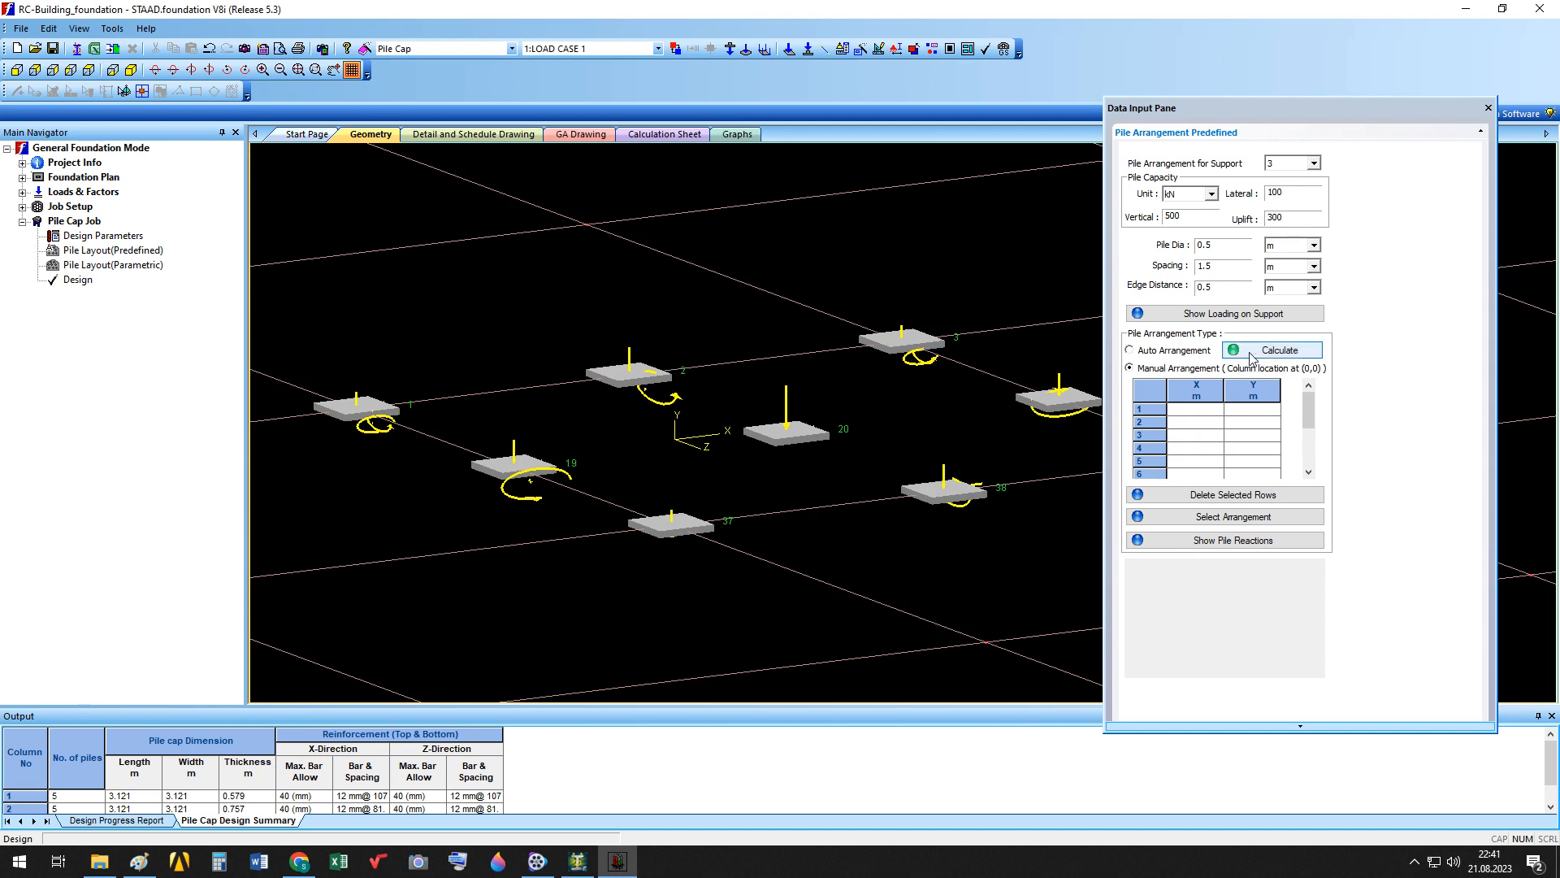
pyautogui.click(1209, 353)
pyautogui.click(1235, 351)
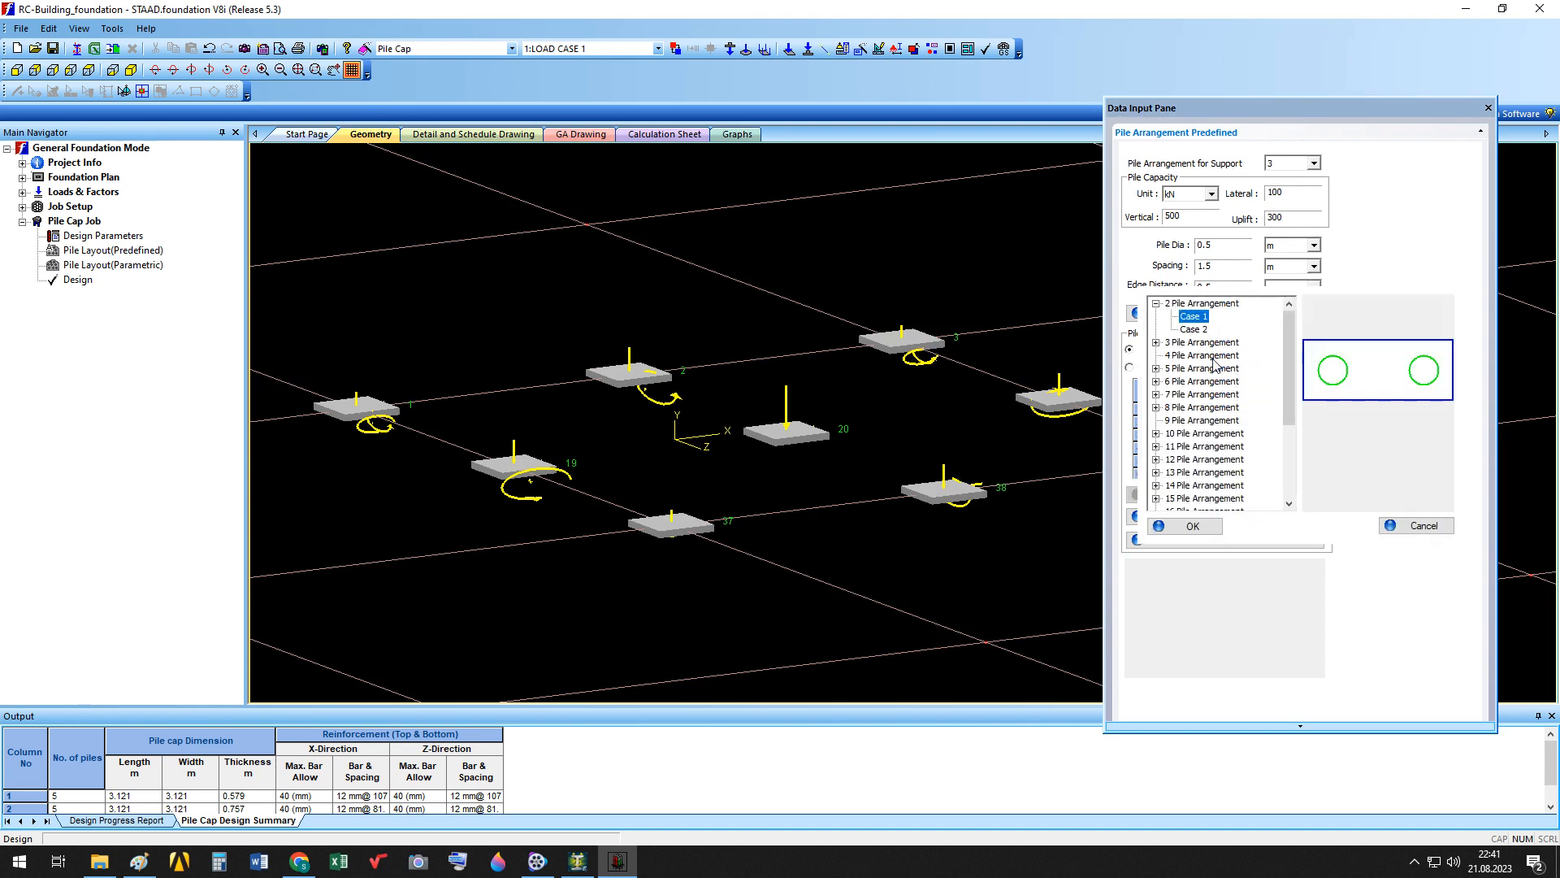
pyautogui.click(1156, 368)
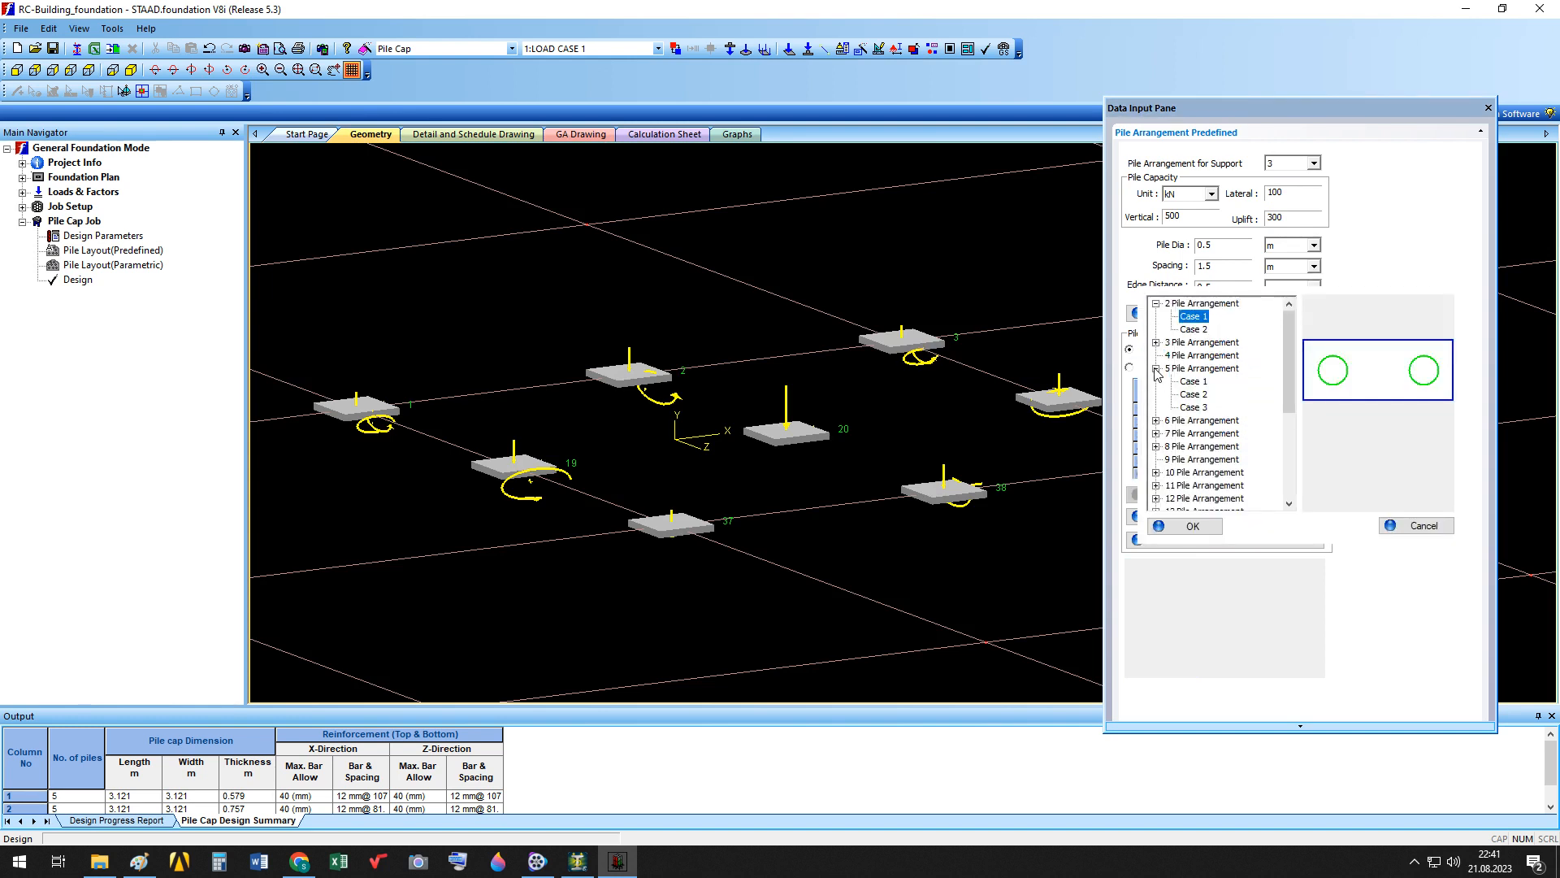
pyautogui.click(1194, 408)
pyautogui.click(1219, 529)
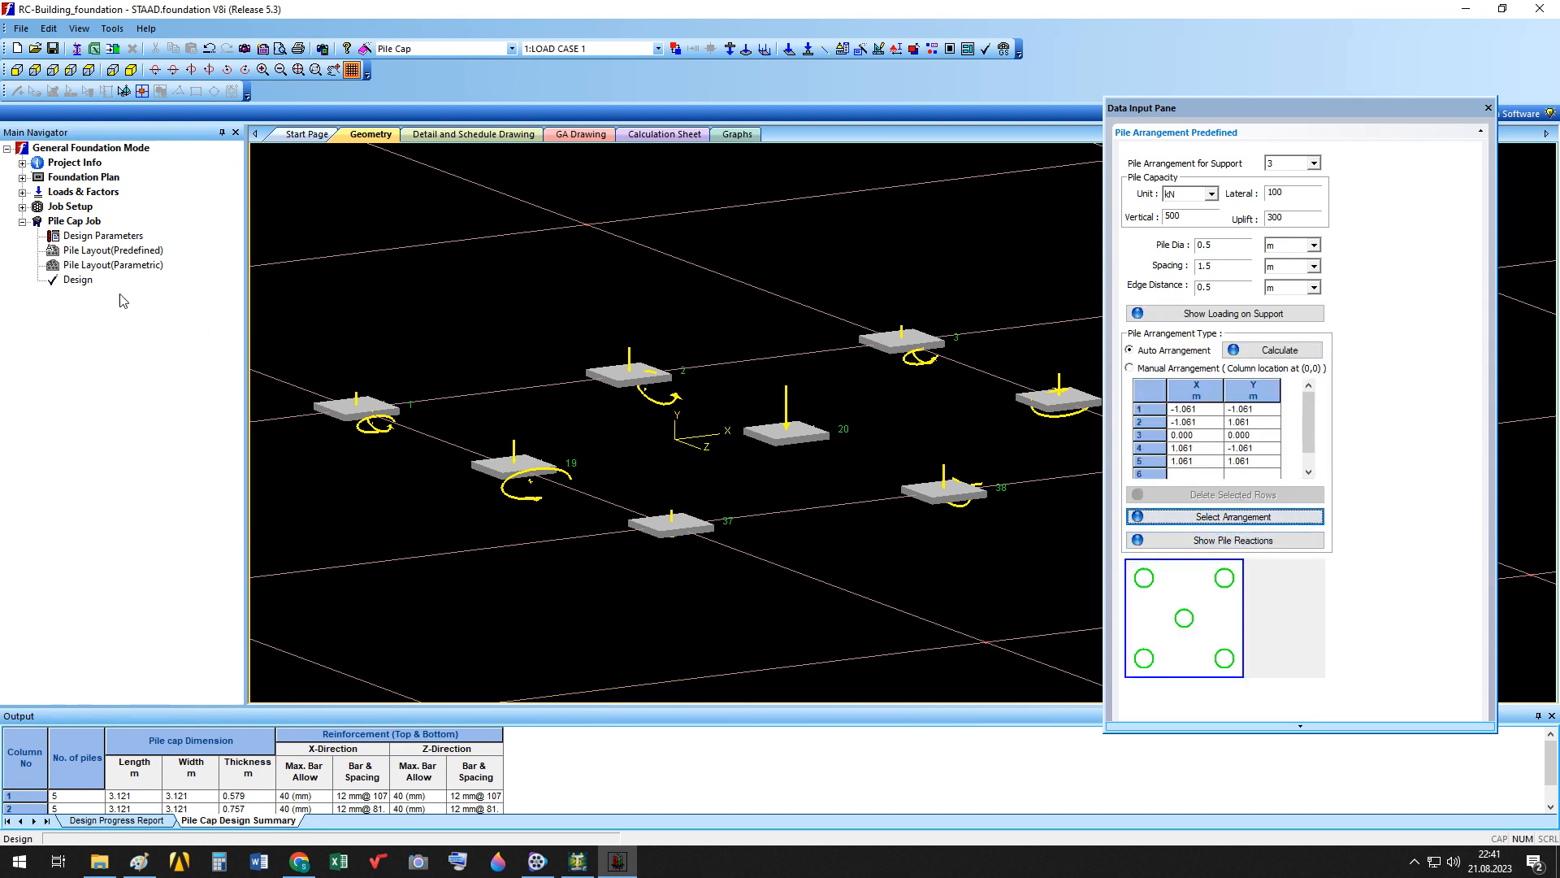
# Rerun the pile cap design with support 3 included, and check its row in the design summary.
pyautogui.click(78, 280)
pyautogui.click(768, 463)
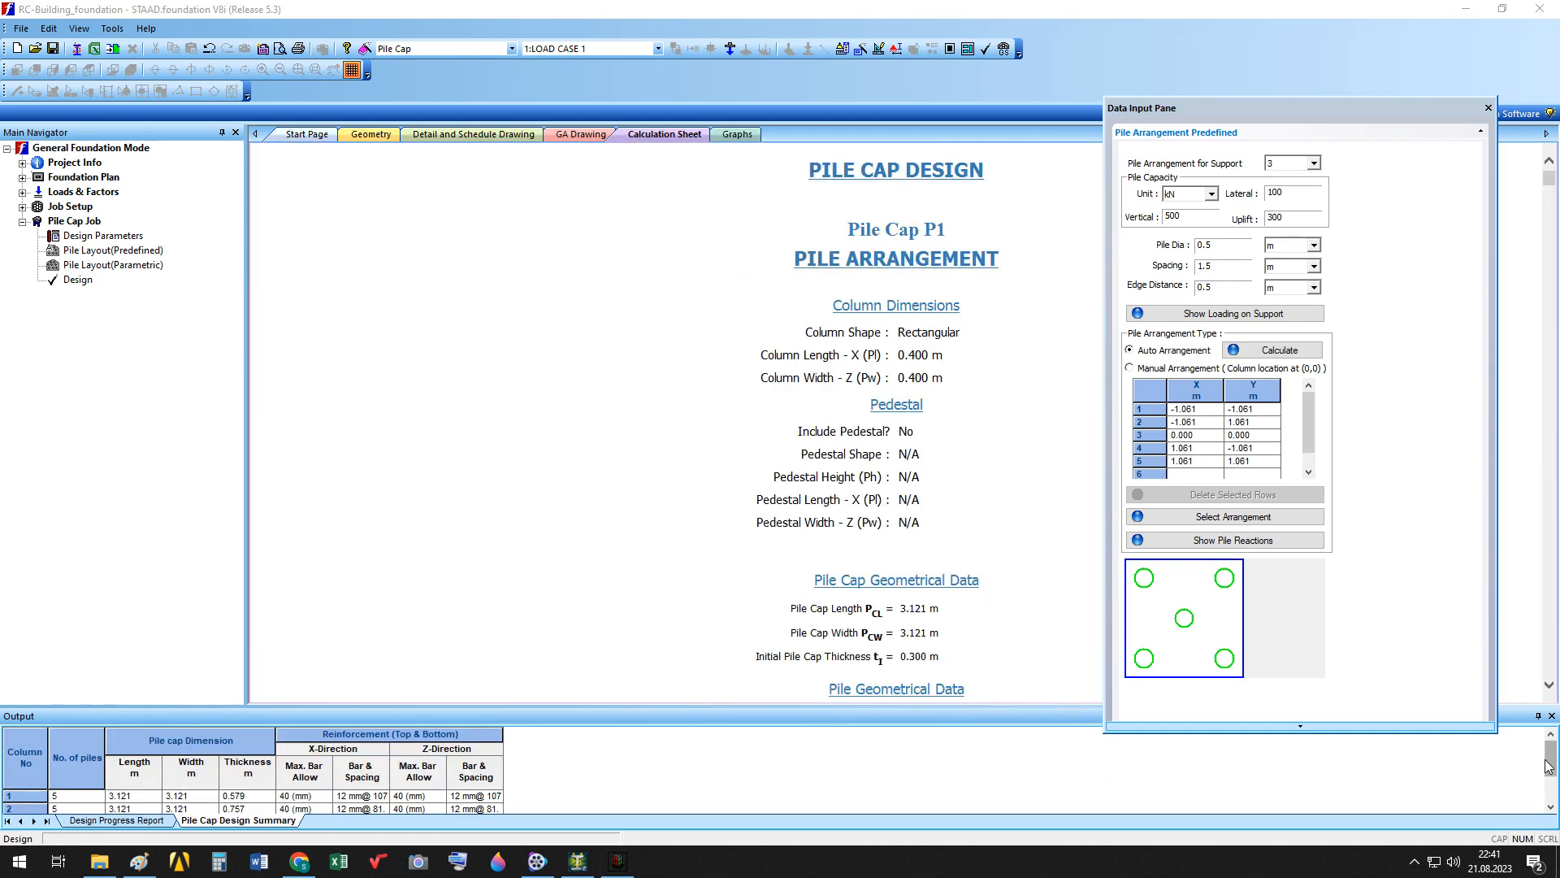
pyautogui.moveTo(1550, 762); pyautogui.dragTo(1531, 803)
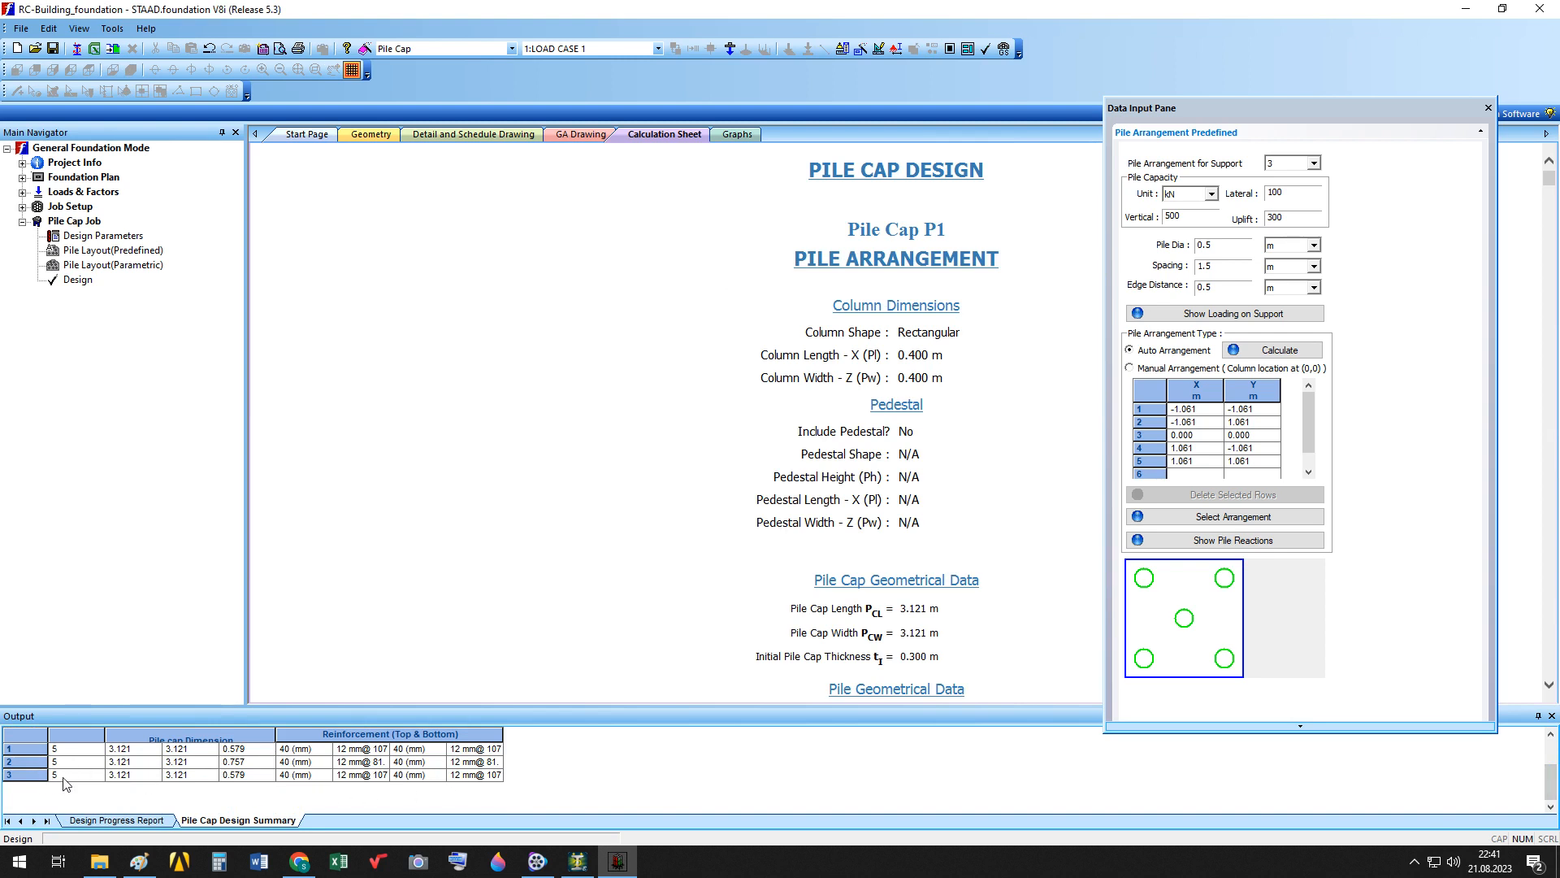
# Let the auto save store the foundation file.
pyautogui.click(1313, 163)
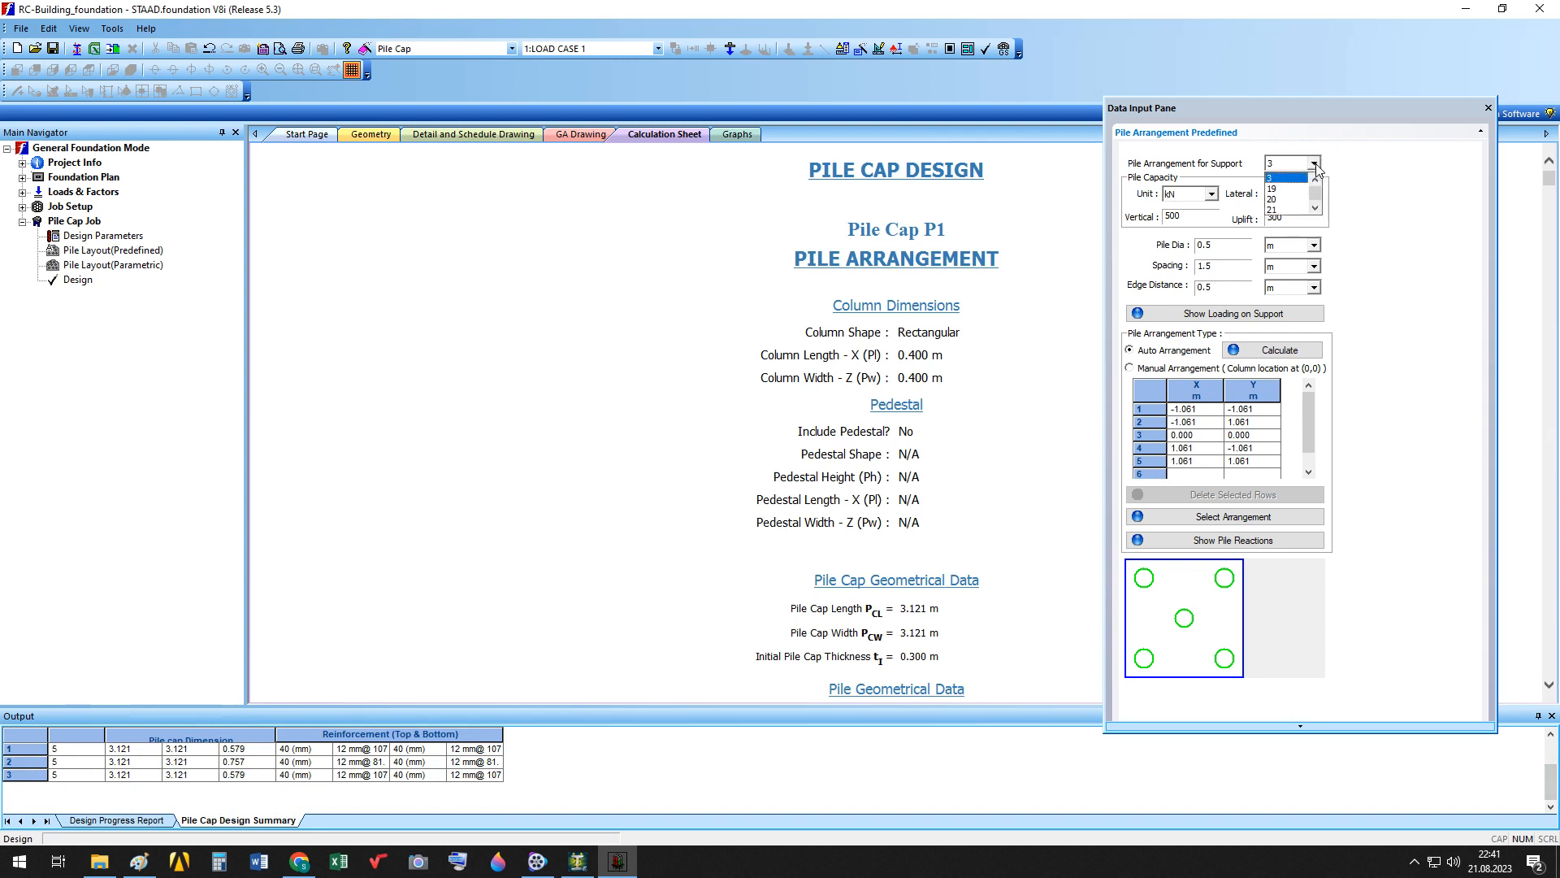
pyautogui.click(1288, 193)
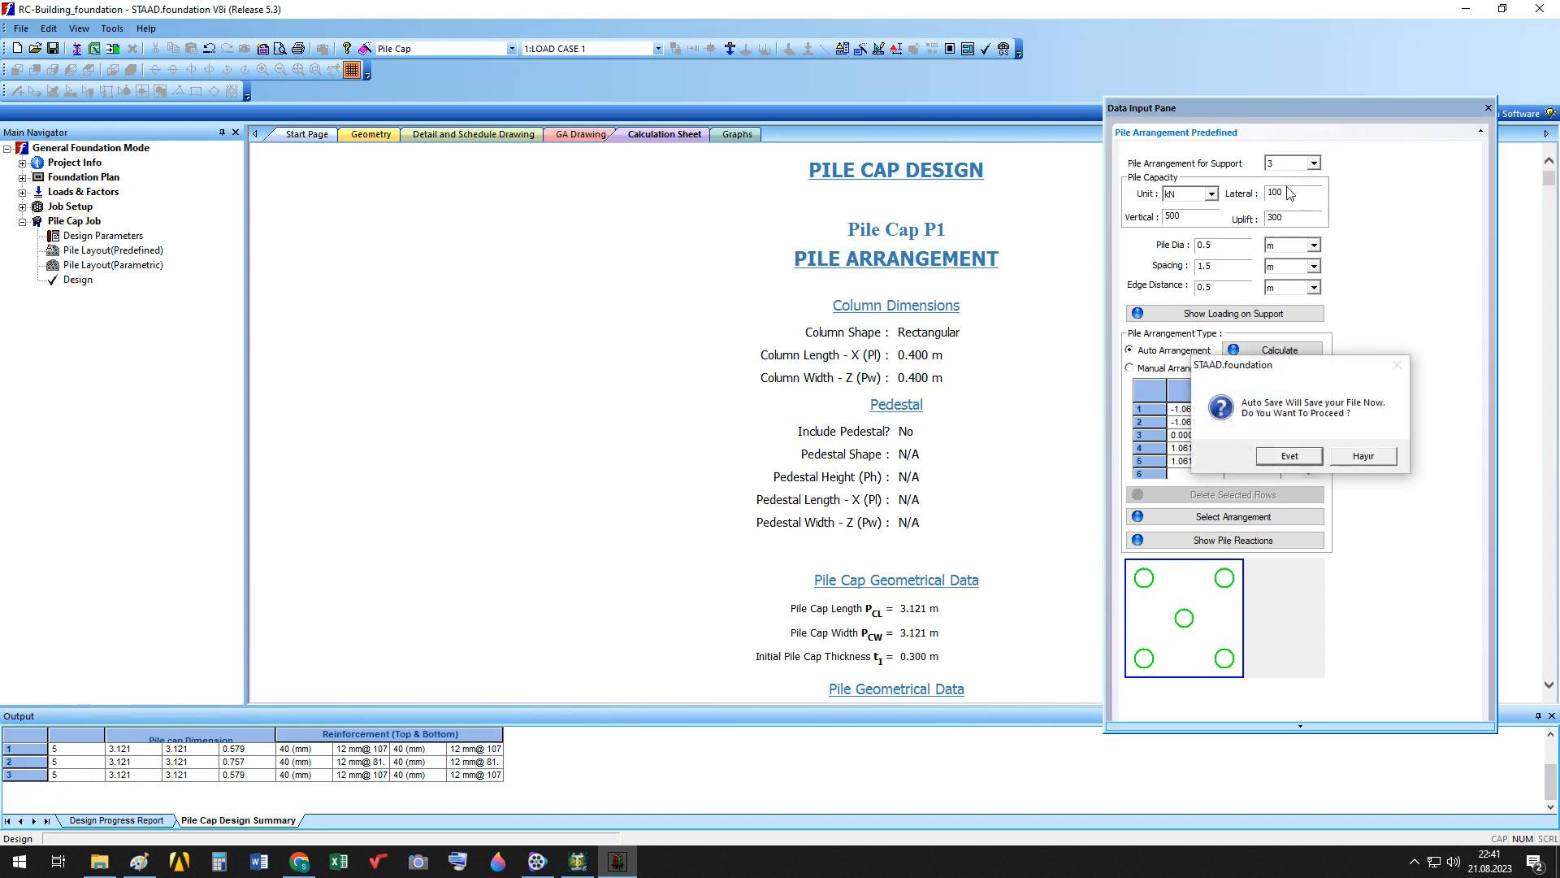
pyautogui.click(1298, 456)
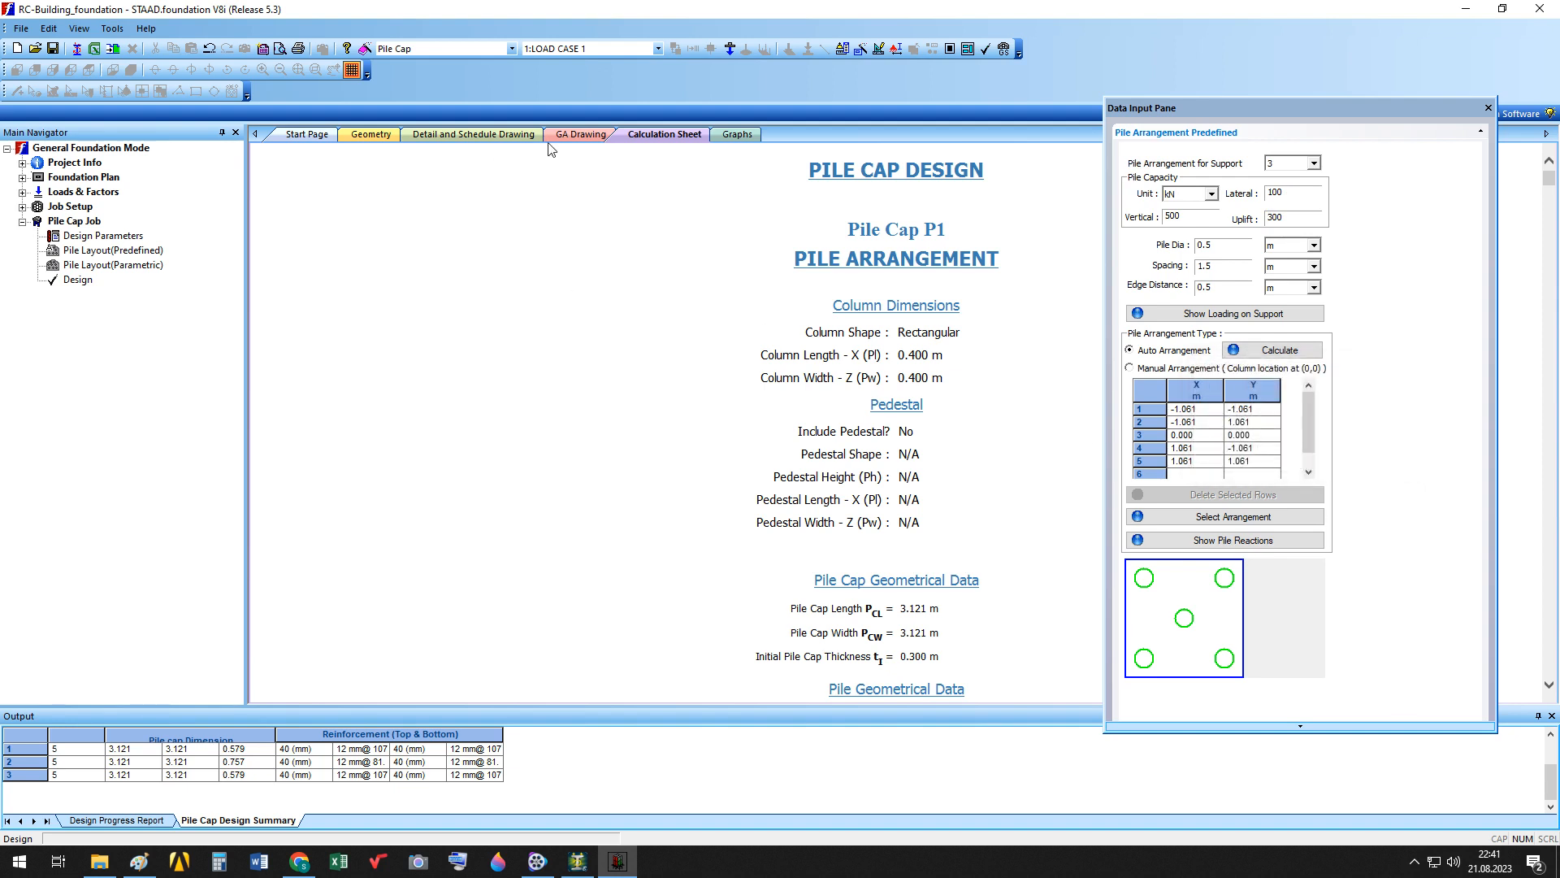
# Assign an automatic pile arrangement, Case 3 of the 5 Pile Arrangement, to support 19 and rerun the pile cap design.
pyautogui.click(372, 135)
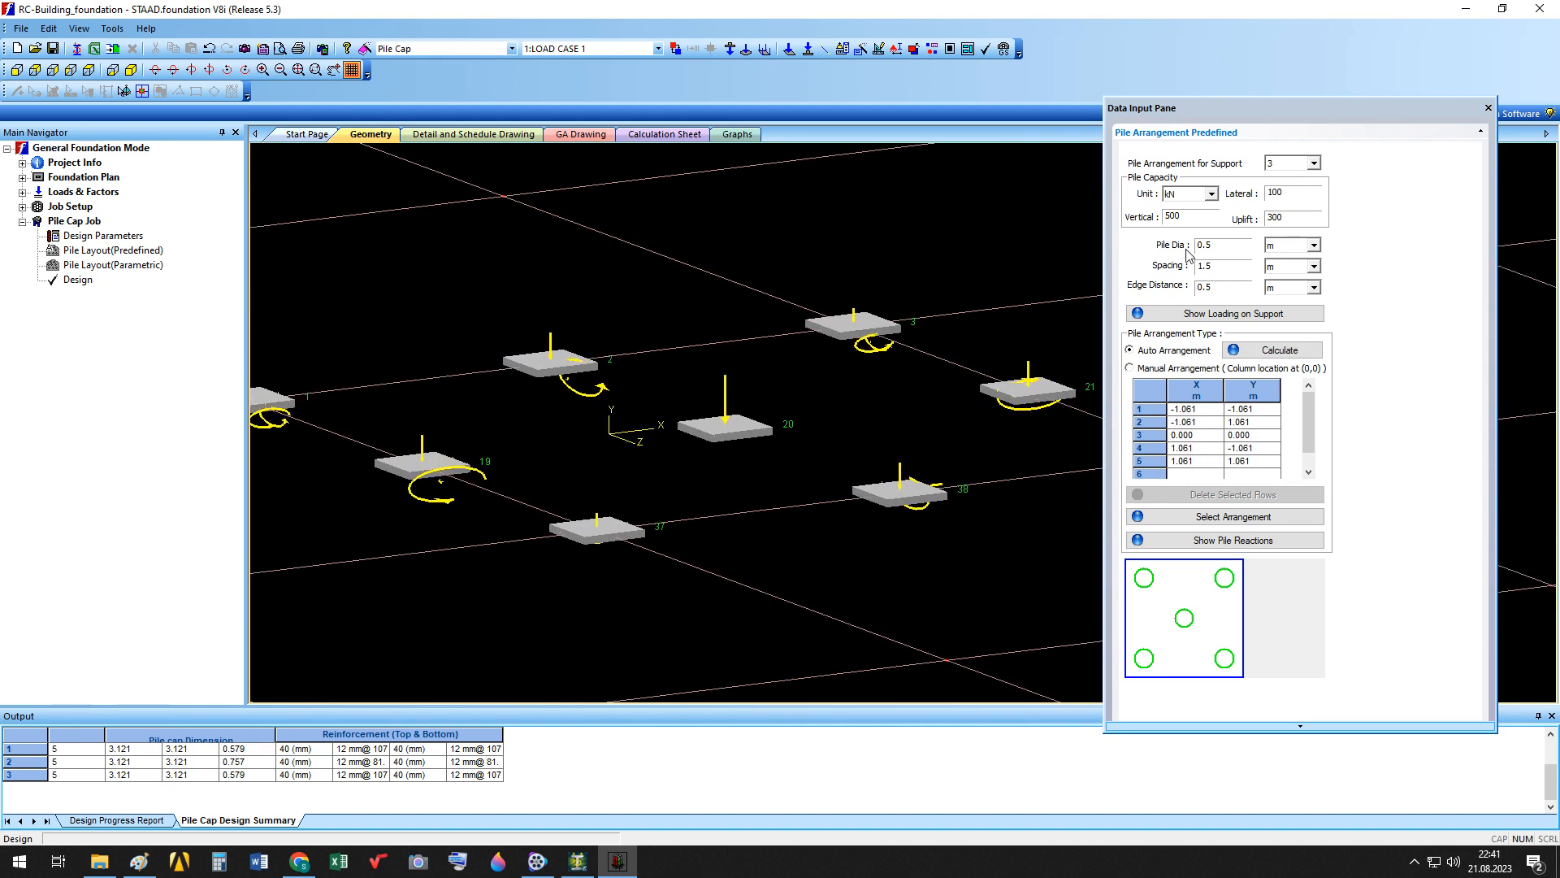
pyautogui.click(1315, 164)
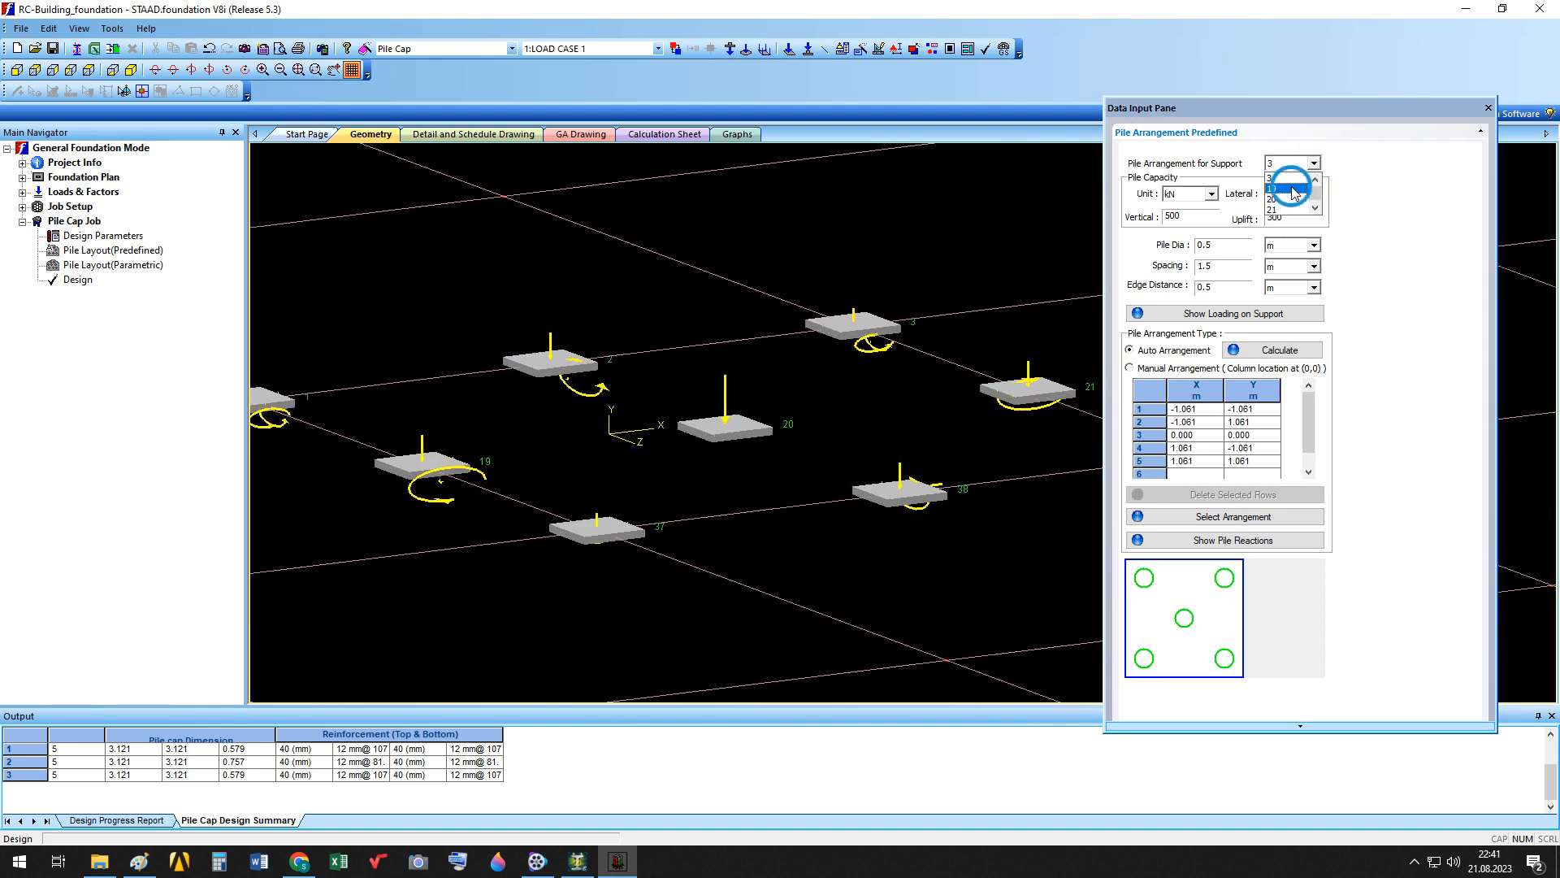
pyautogui.click(1288, 205)
pyautogui.click(1174, 352)
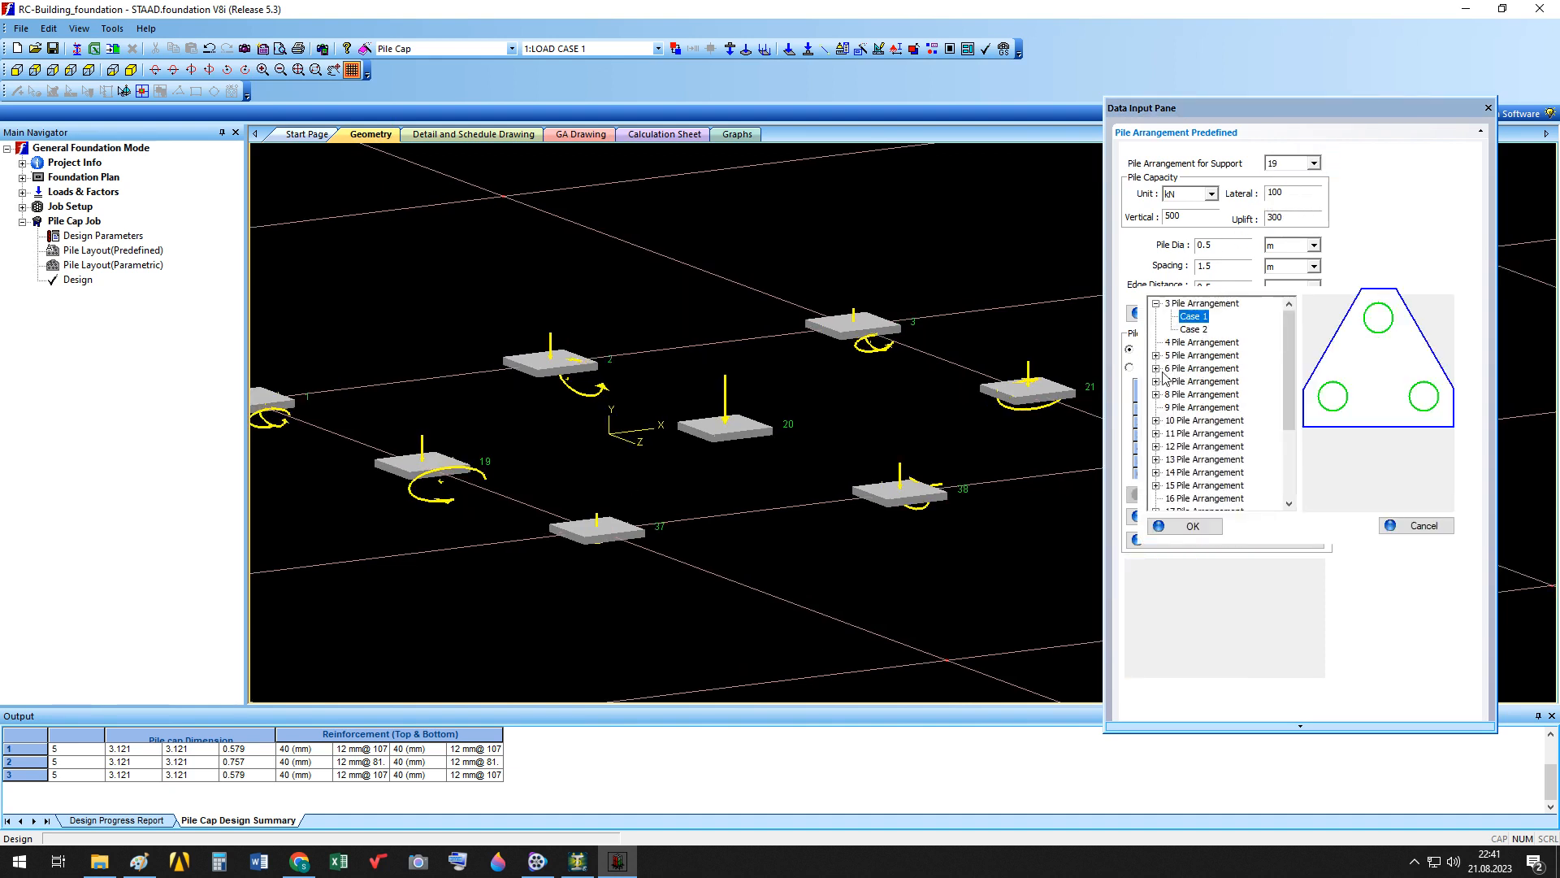
pyautogui.click(1156, 355)
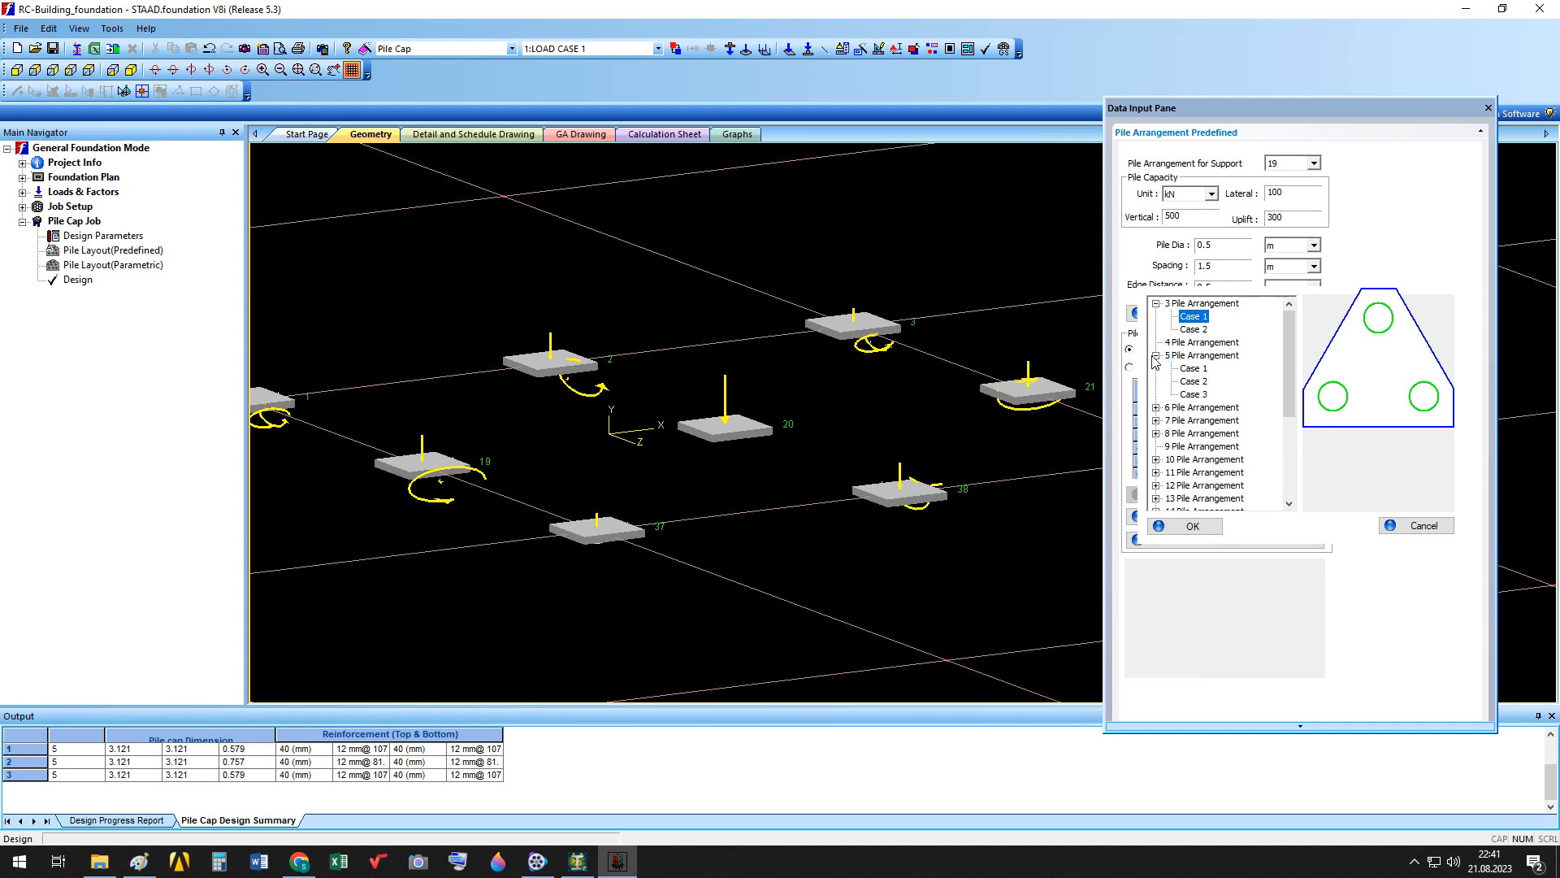
pyautogui.click(1193, 394)
pyautogui.click(1192, 526)
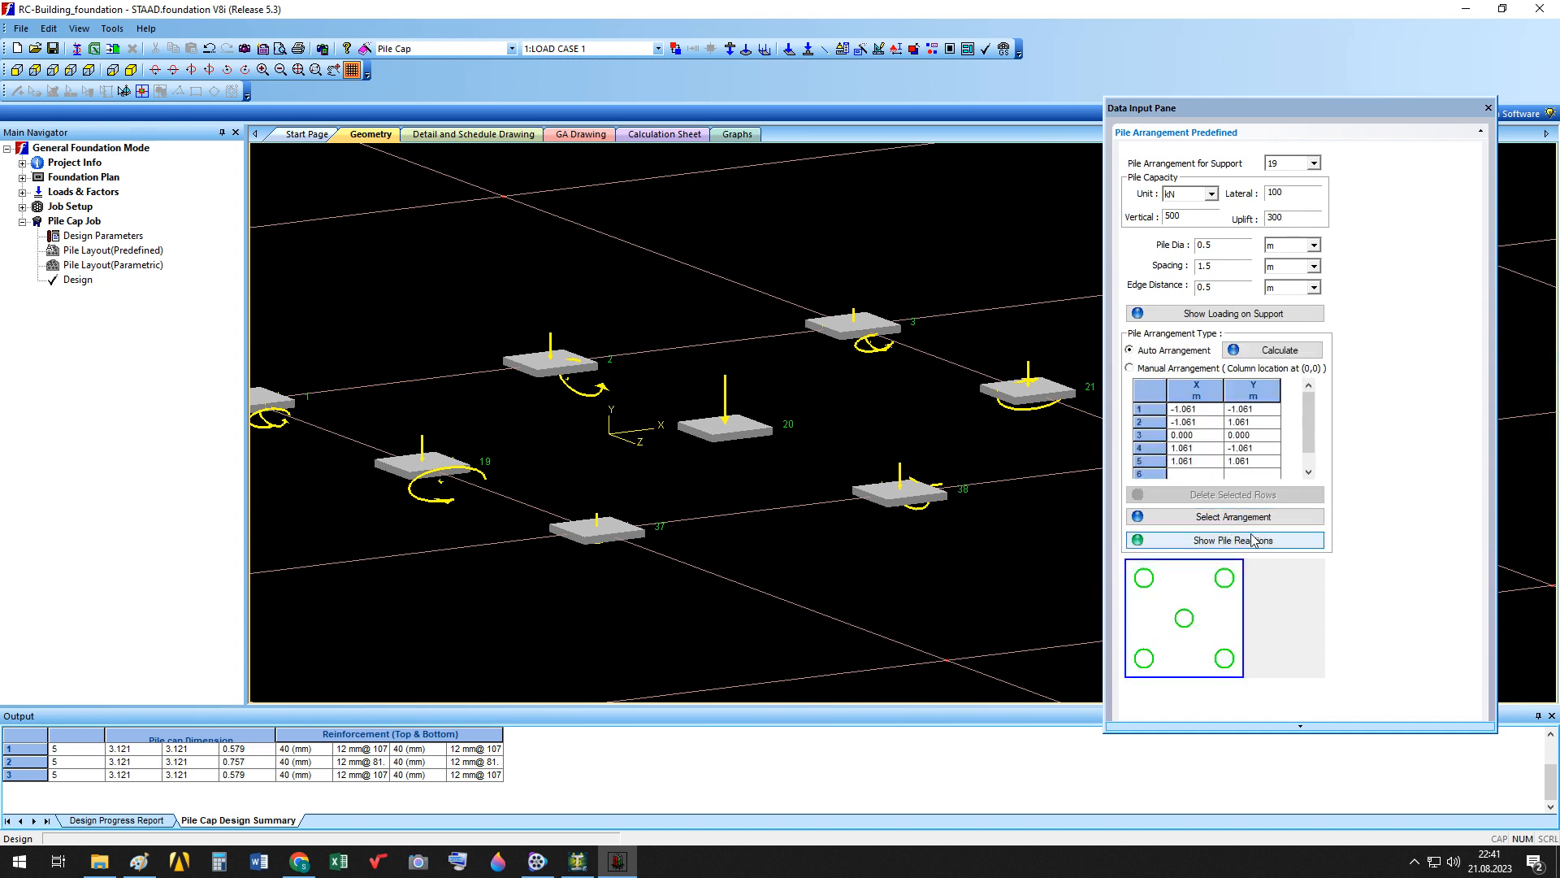
pyautogui.click(77, 280)
pyautogui.click(762, 489)
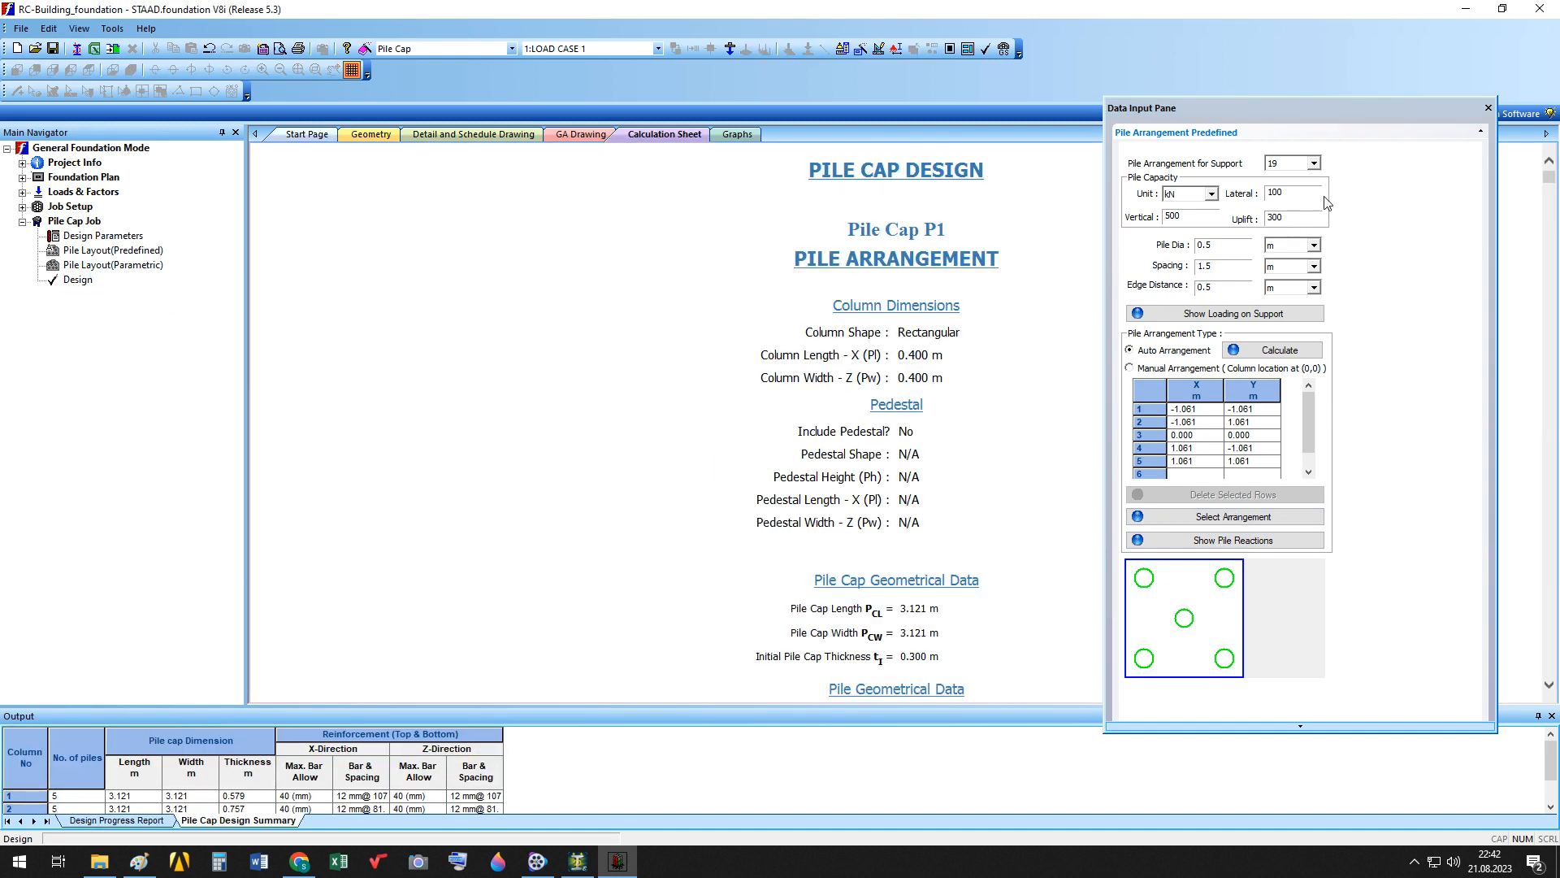
# Calculate an automatic pile arrangement for support 20 and apply Case 3 of the 5 Pile Arrangement.
pyautogui.click(1313, 163)
pyautogui.click(1288, 184)
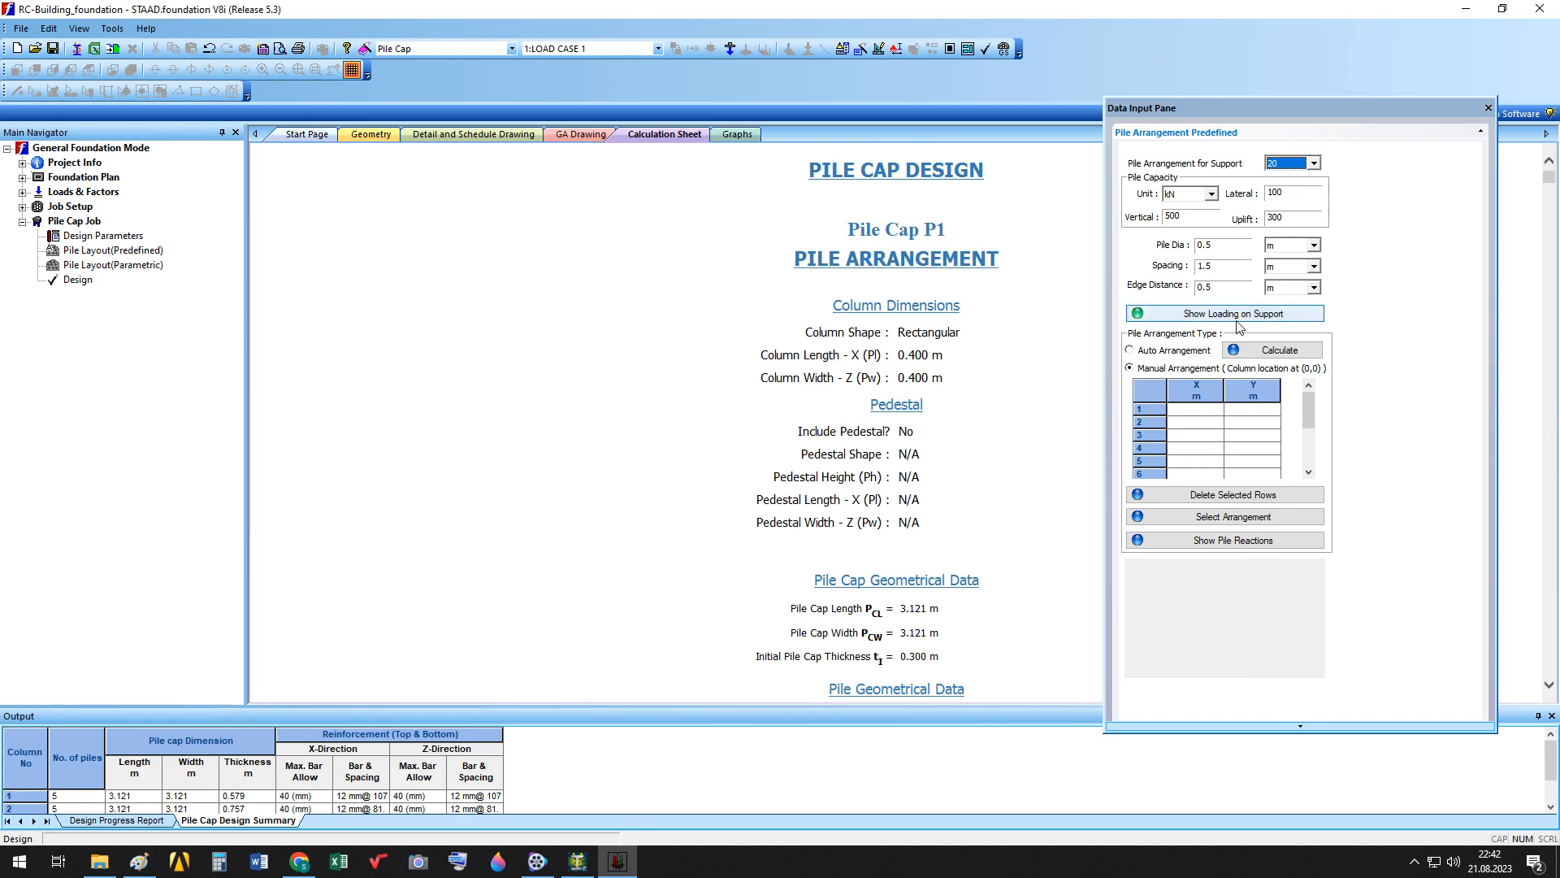
pyautogui.click(1184, 354)
pyautogui.click(1260, 352)
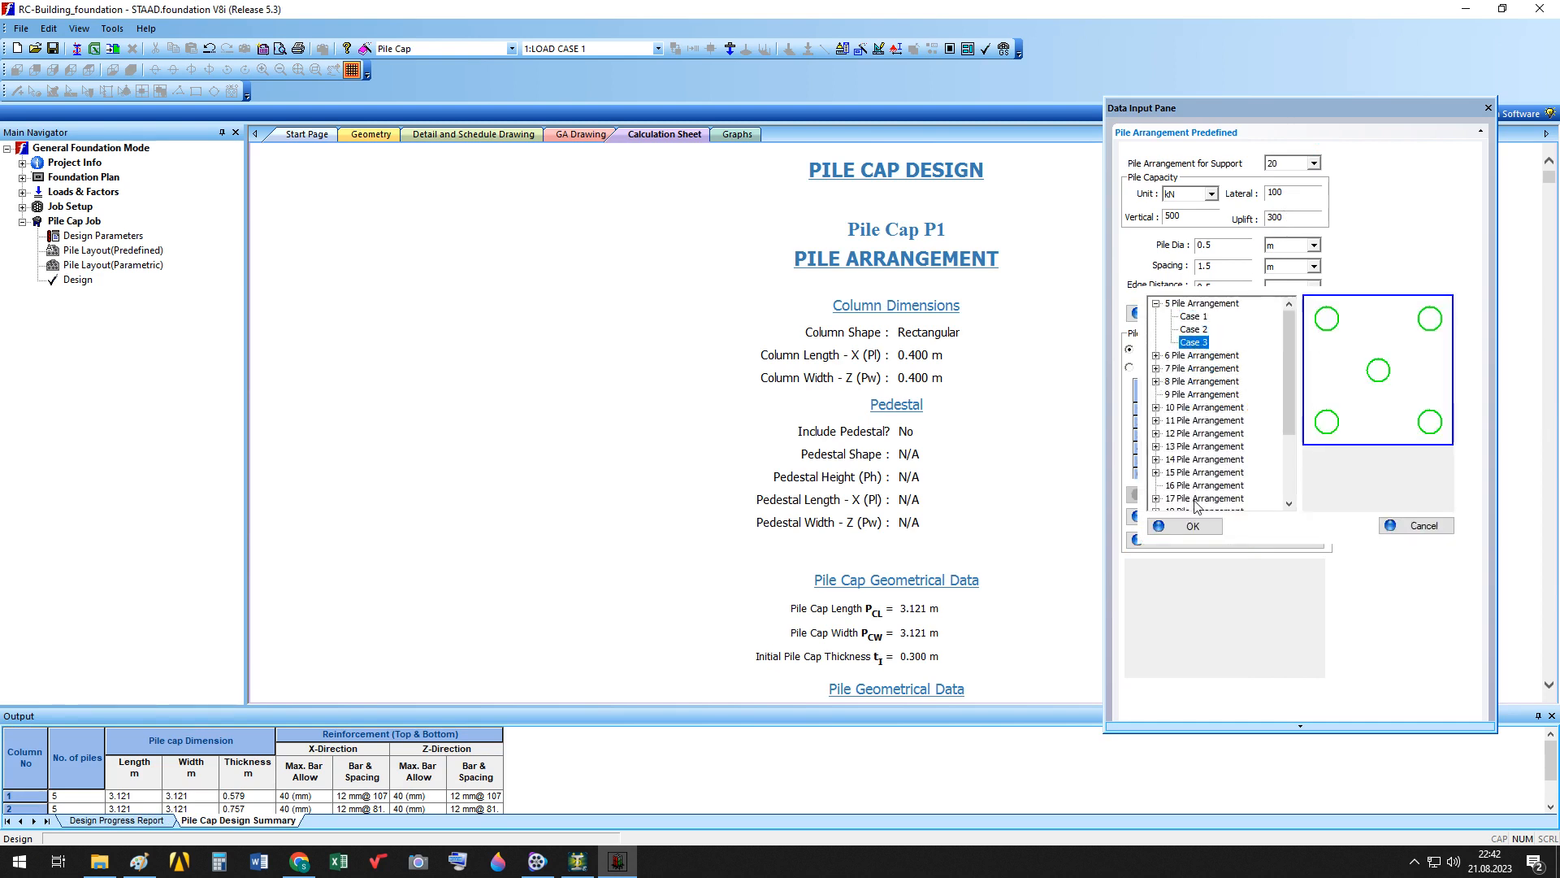
pyautogui.click(1192, 526)
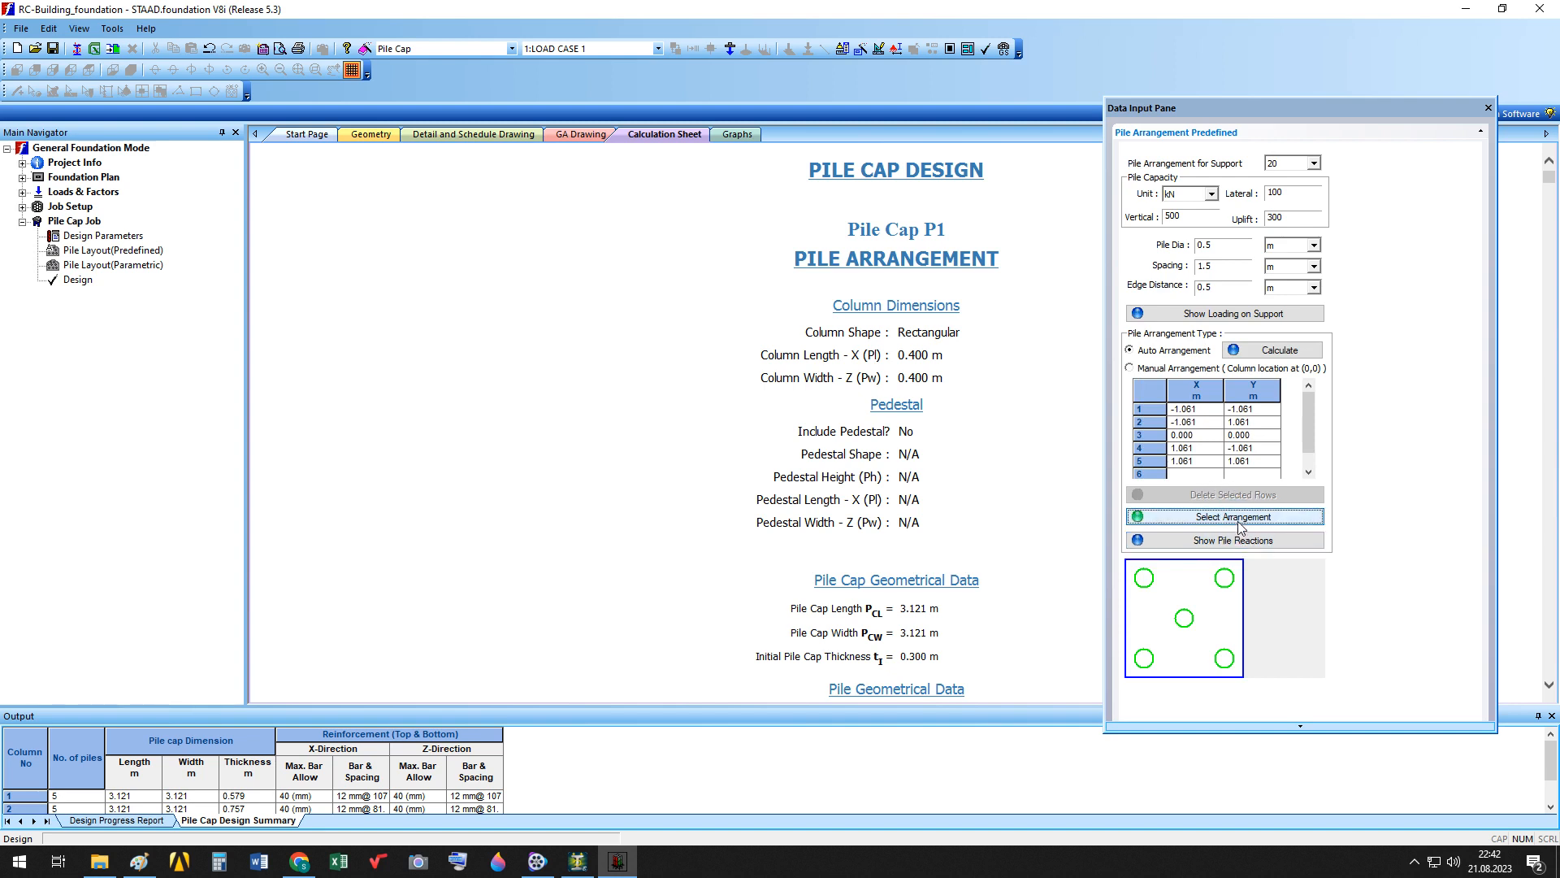
pyautogui.click(1232, 517)
# Rerun the pile cap design with support 20 included and display the foundation geometry.
pyautogui.click(78, 280)
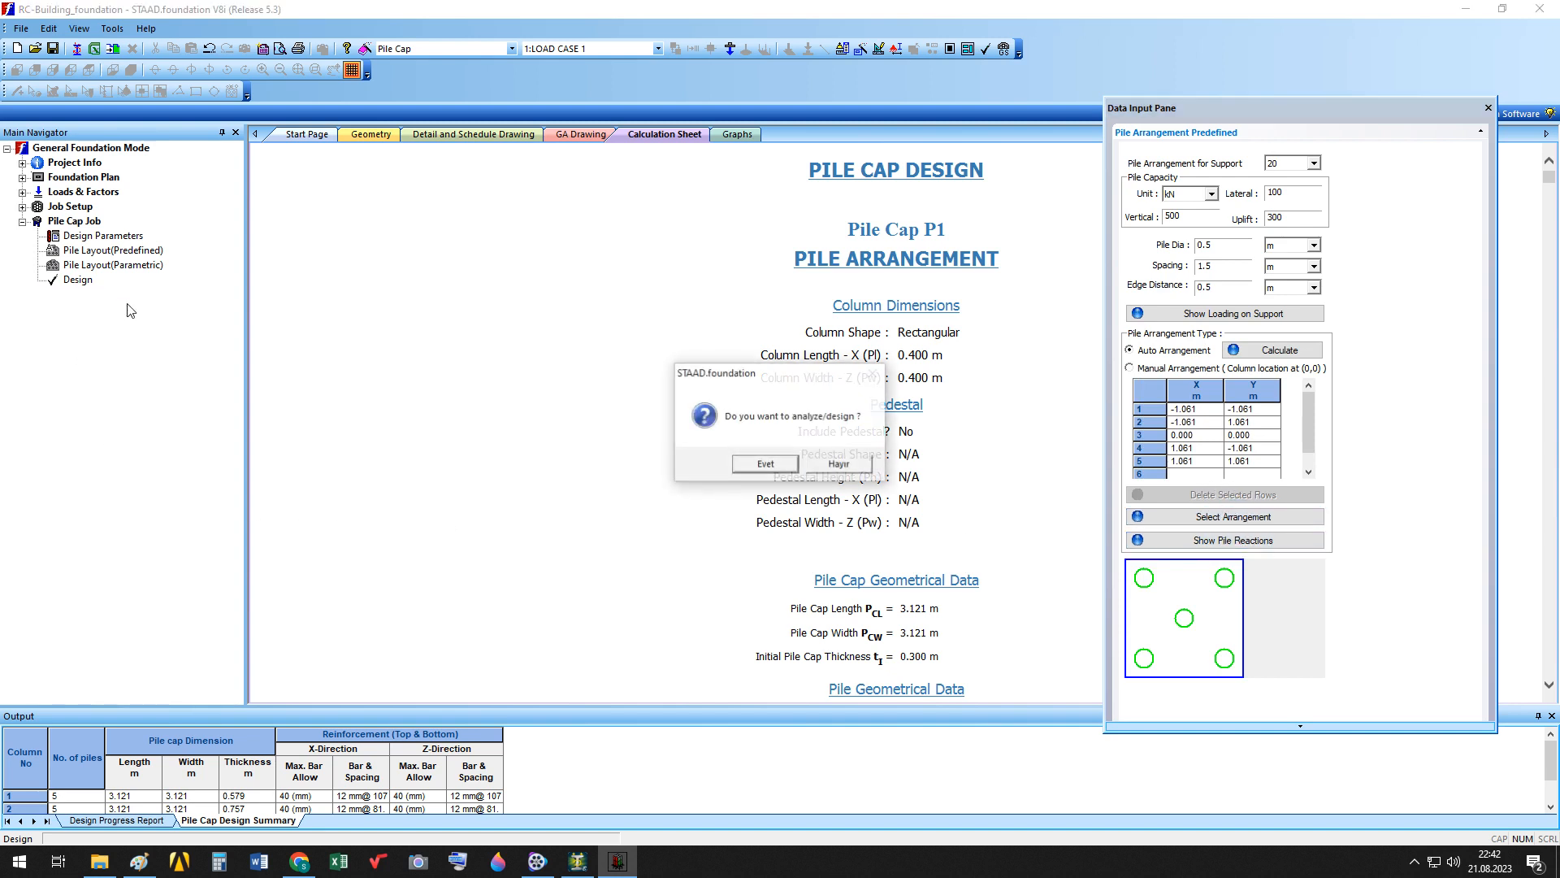
pyautogui.click(749, 467)
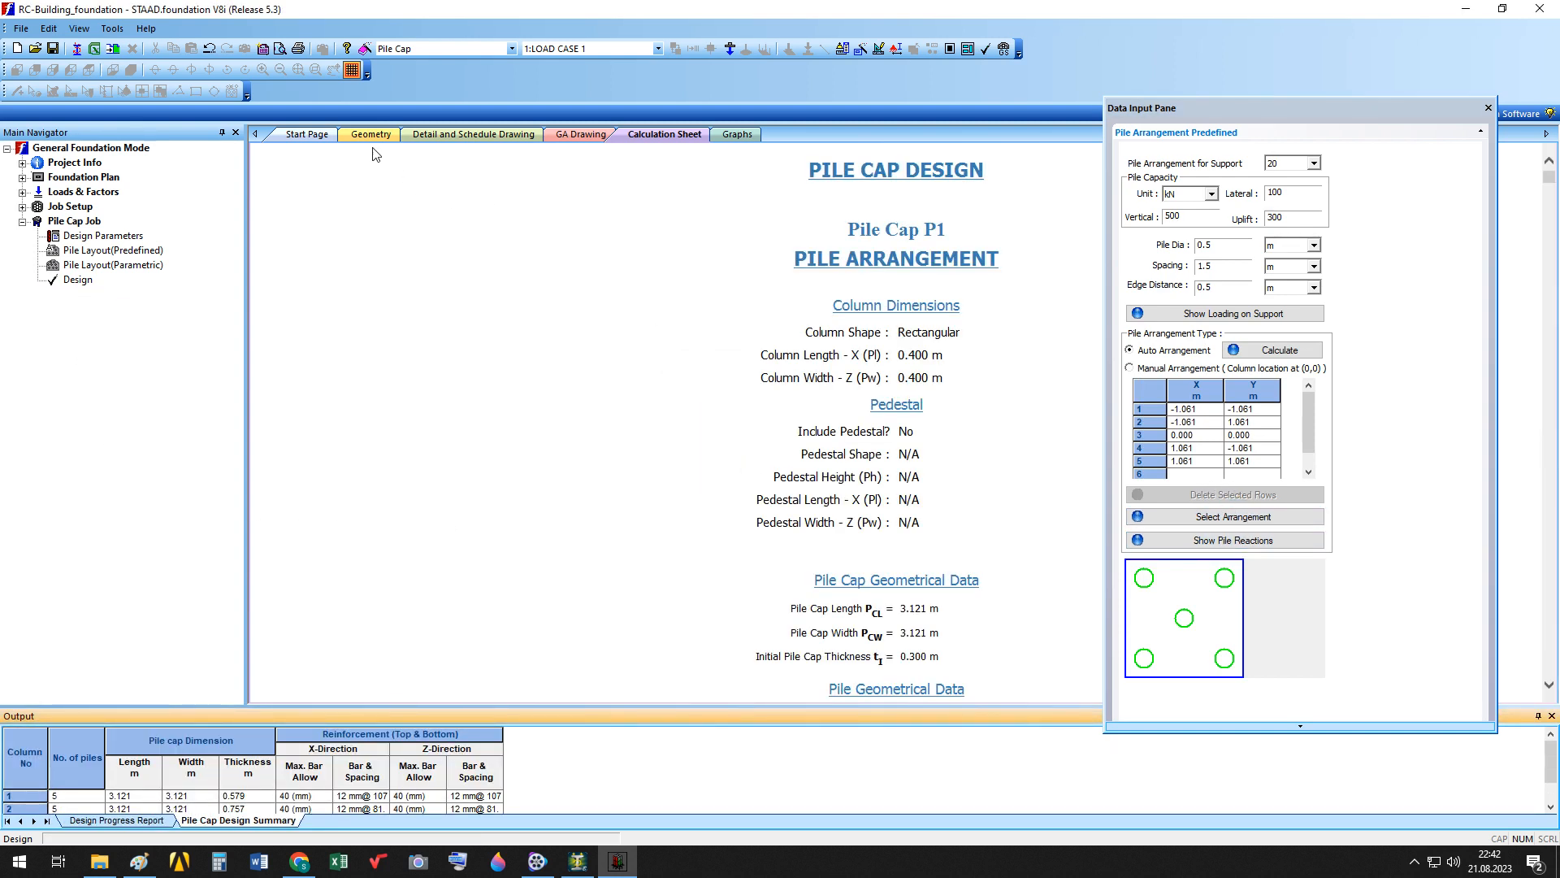
pyautogui.click(371, 135)
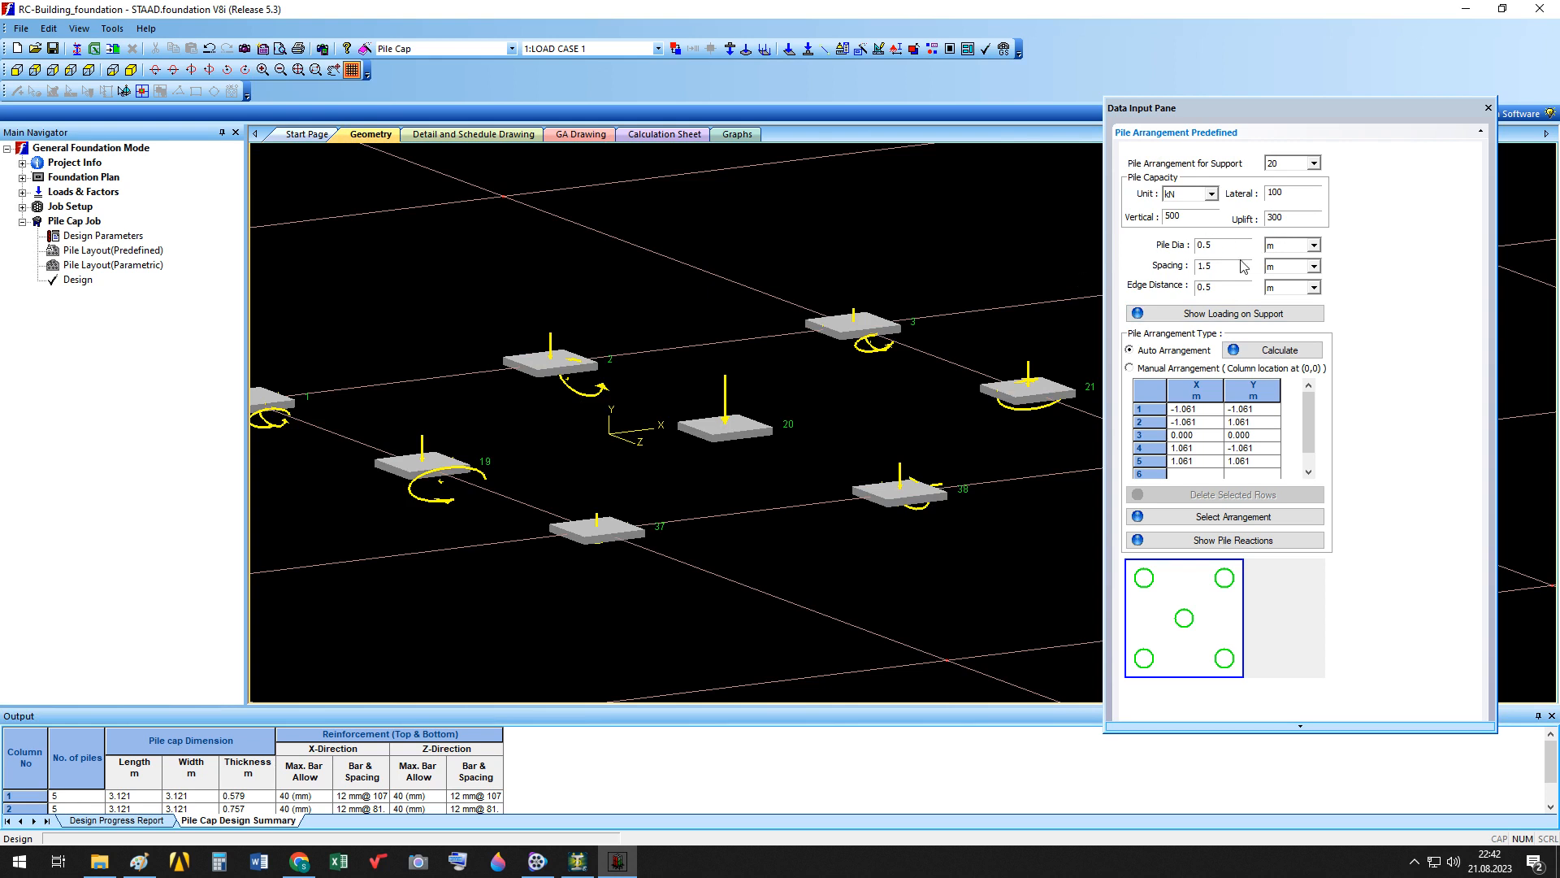
# Assign an automatic pile arrangement, Case 3 of the 5 Pile Arrangement, to support 21 and rerun the pile cap design.
pyautogui.click(1314, 164)
pyautogui.click(1289, 189)
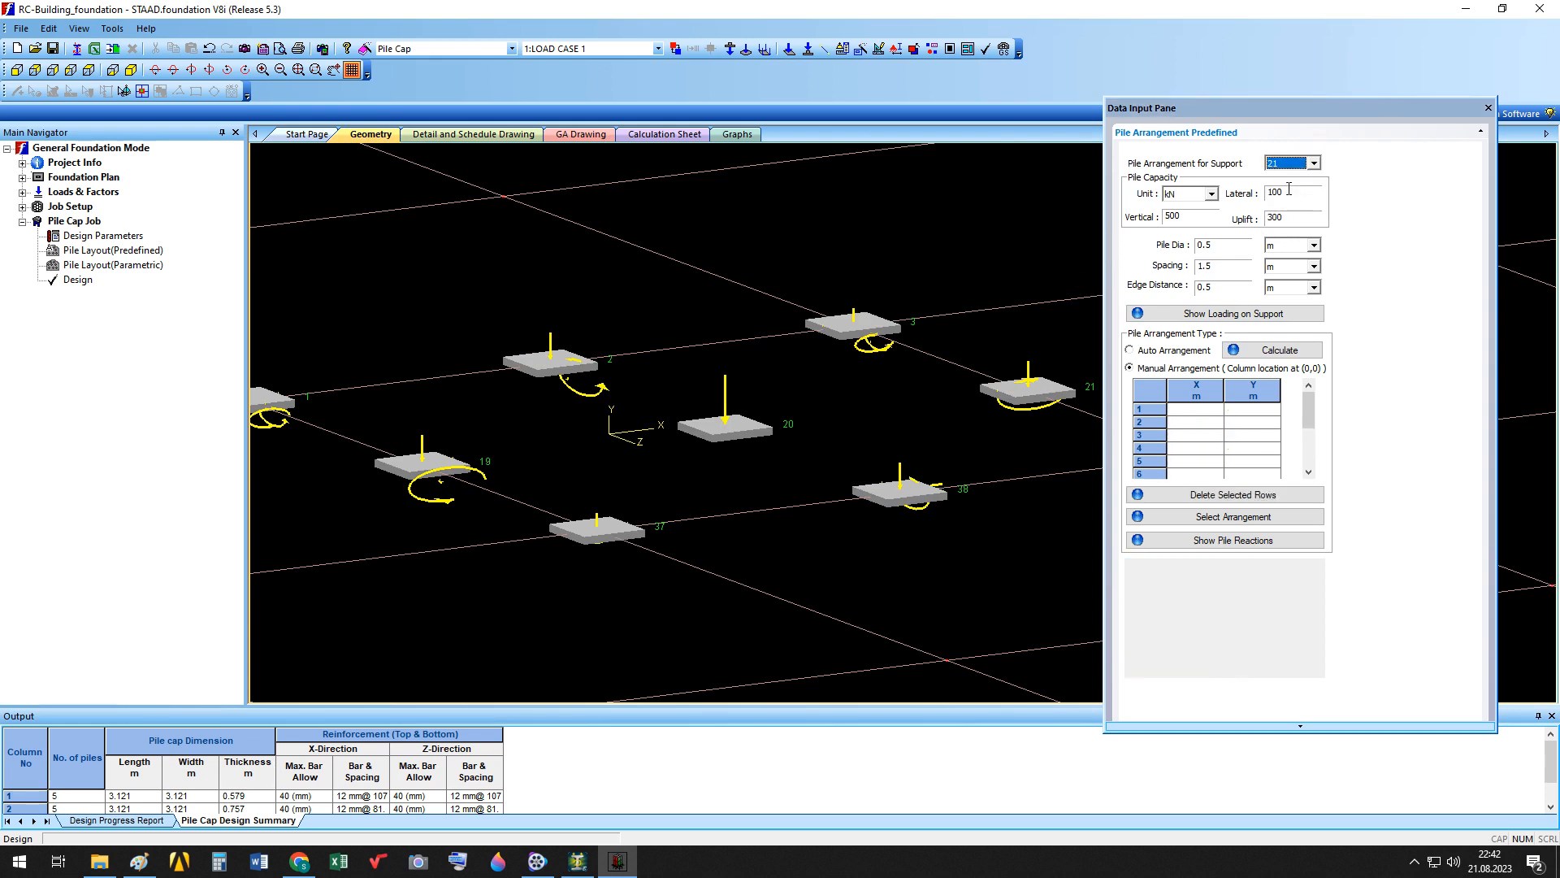
pyautogui.click(1196, 351)
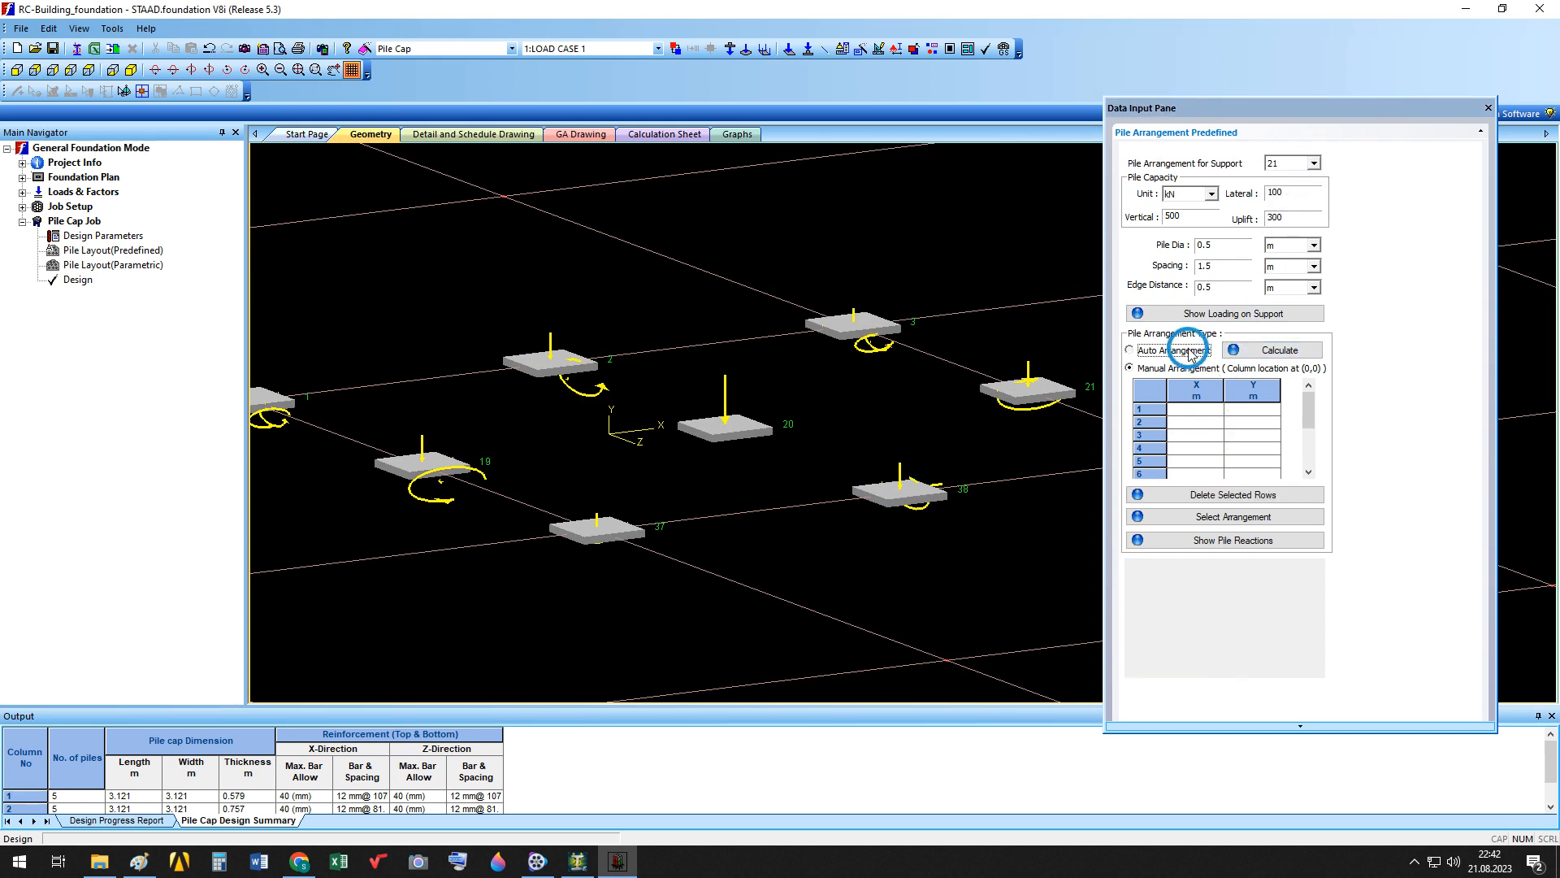
pyautogui.click(1278, 352)
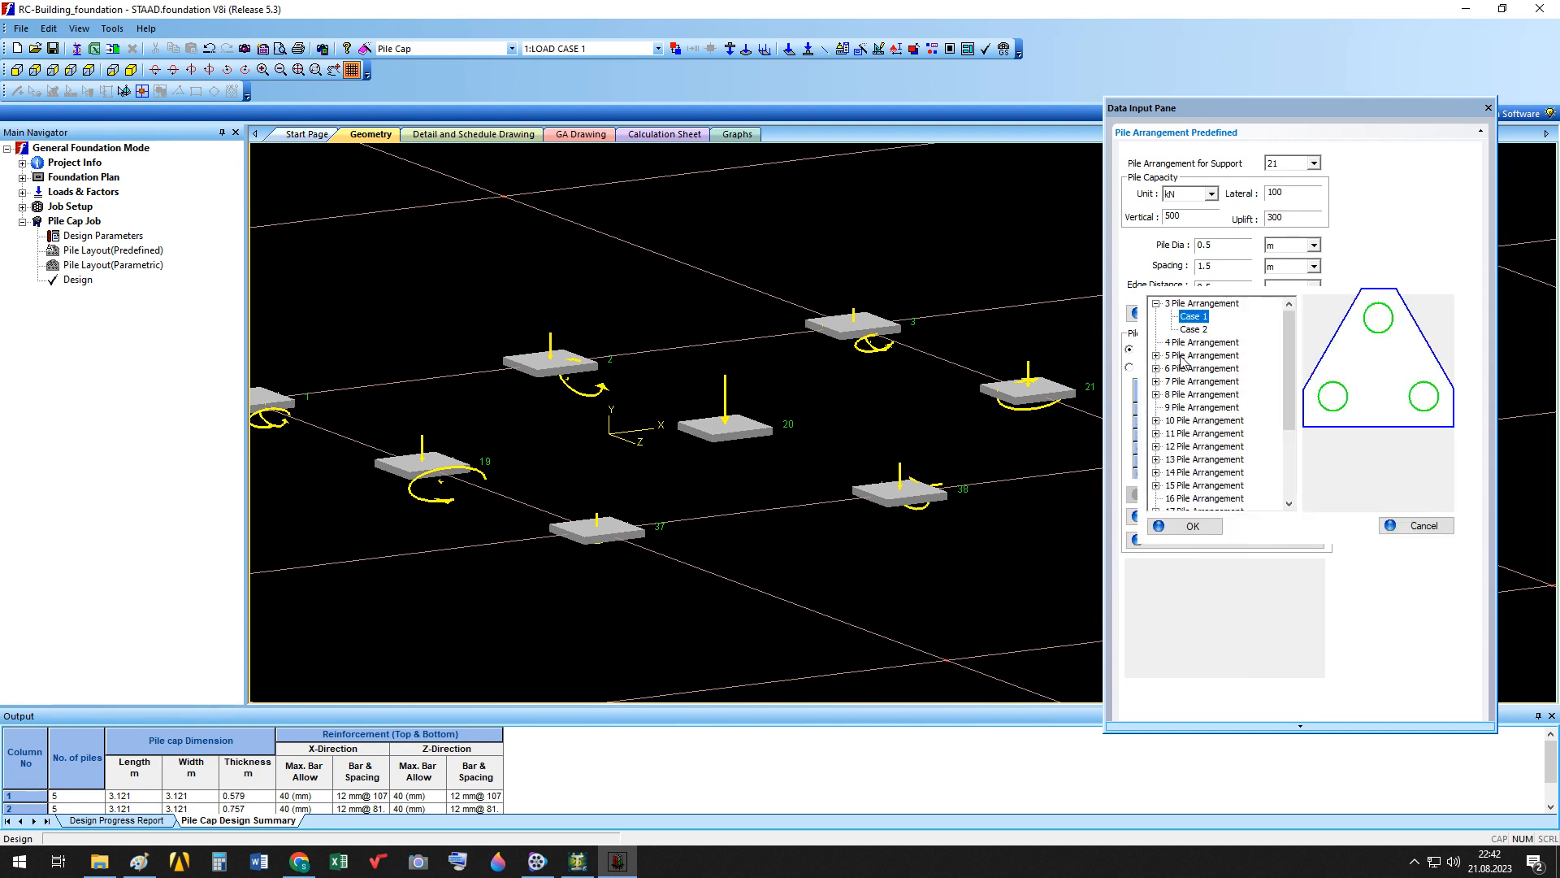
pyautogui.click(1203, 355)
pyautogui.click(1155, 355)
pyautogui.click(1193, 381)
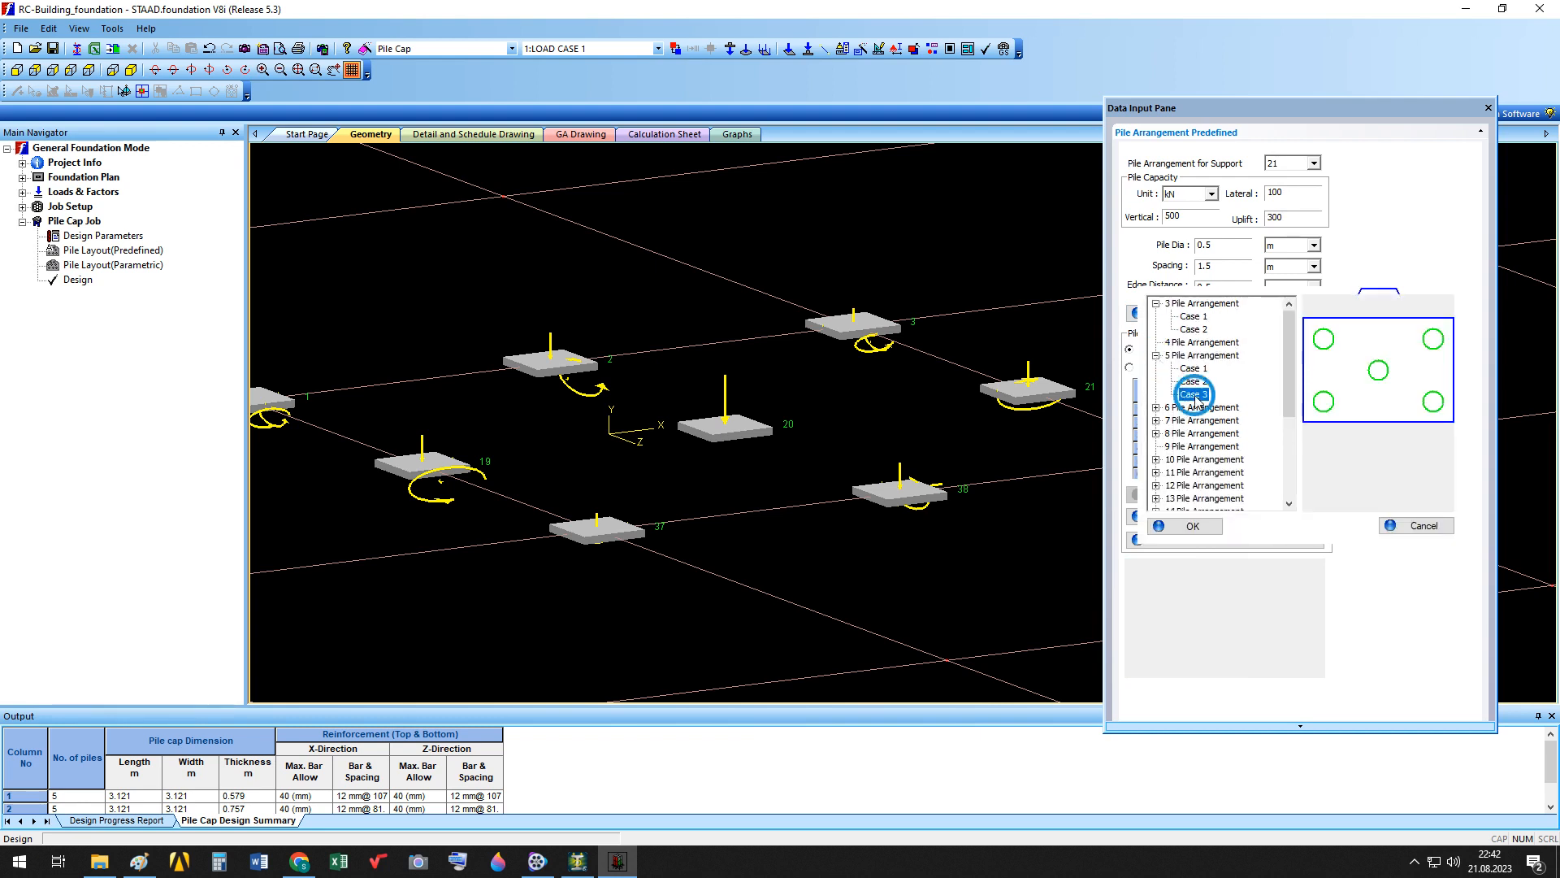
pyautogui.click(1194, 525)
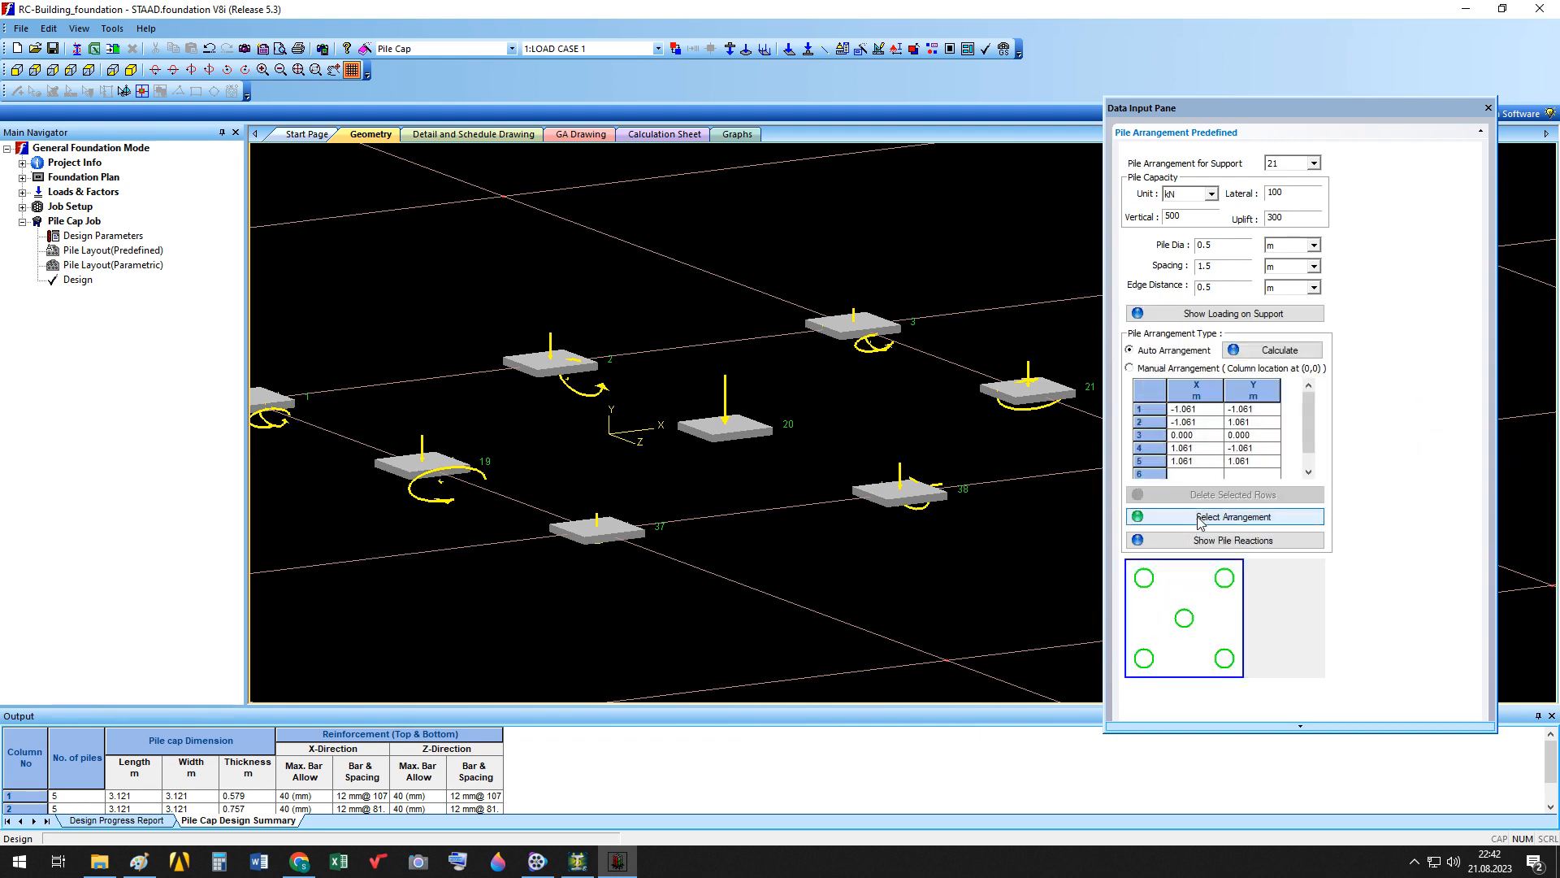
pyautogui.click(1242, 521)
pyautogui.click(72, 284)
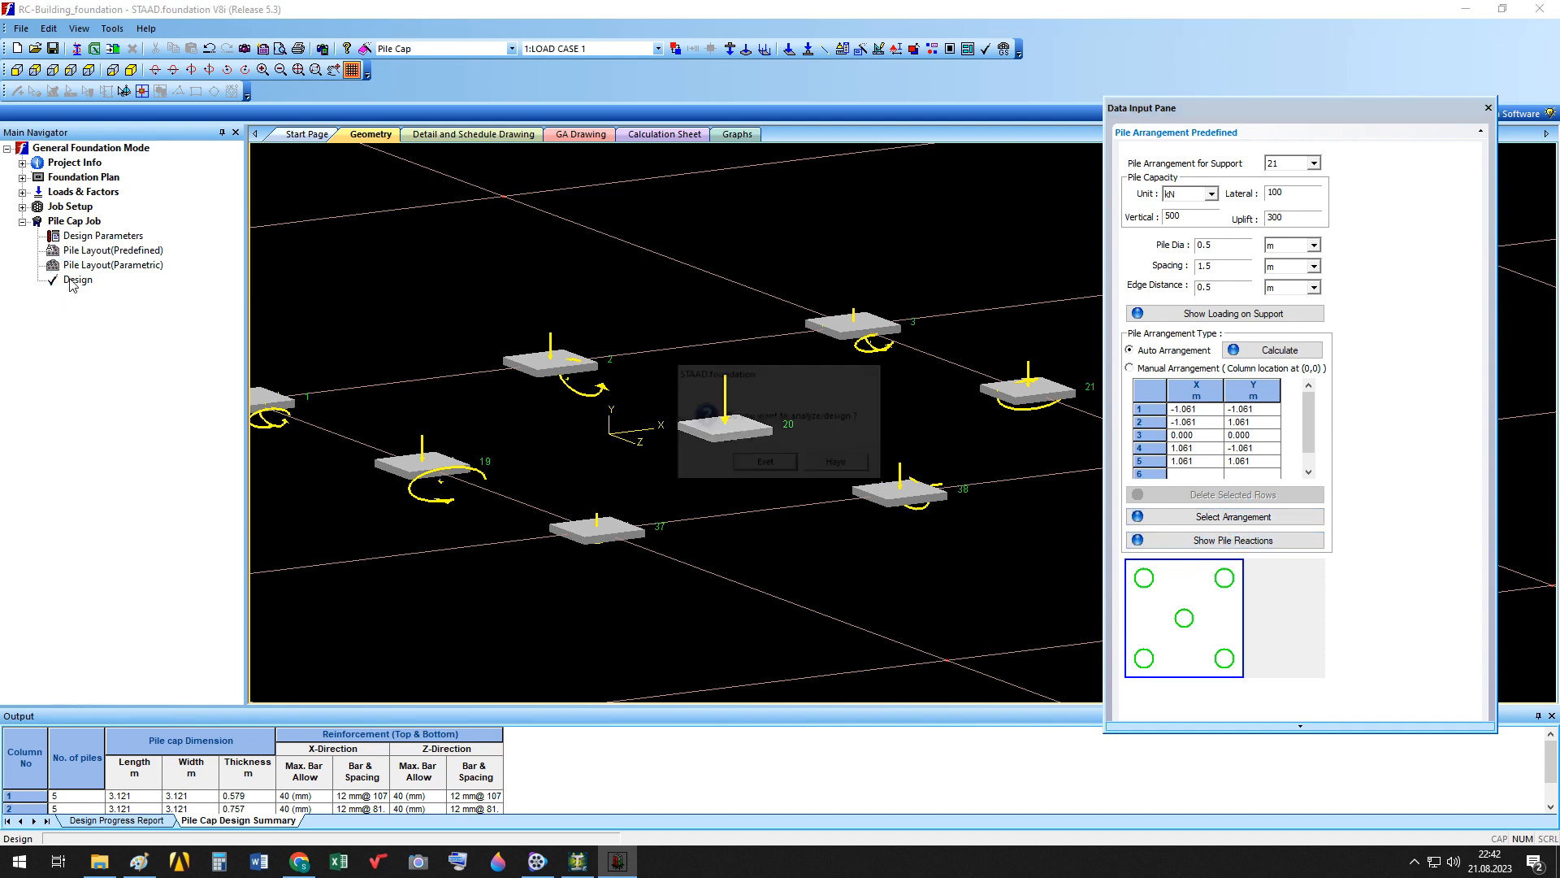
pyautogui.click(768, 467)
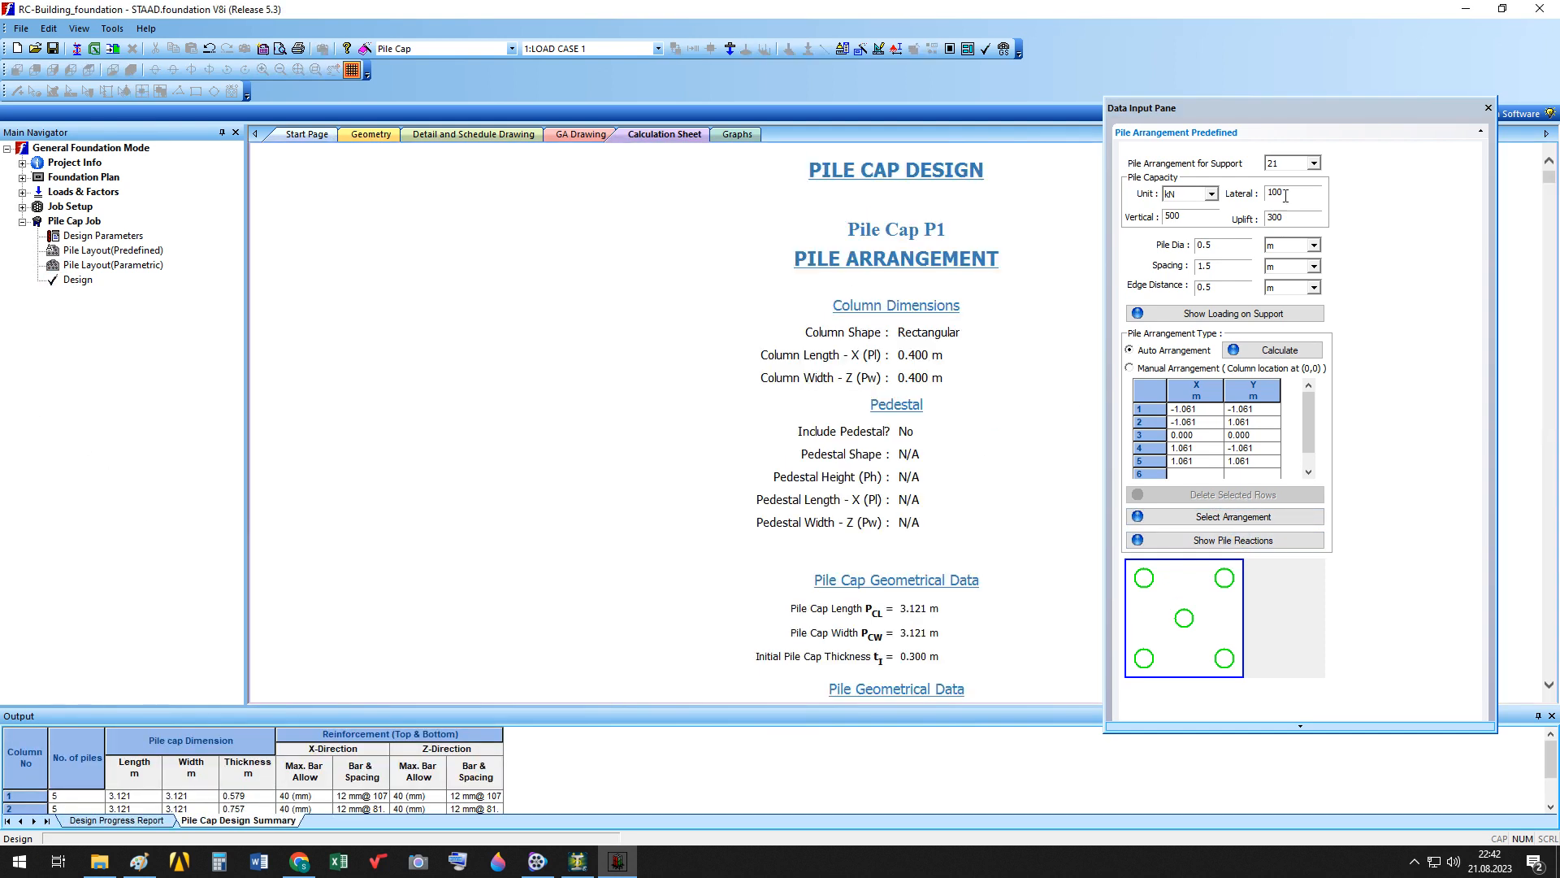
# Assign an automatic pile arrangement, Case 3 of the 5 Pile Arrangement, to support 37 and rerun the pile cap design.
pyautogui.click(1314, 163)
pyautogui.click(1302, 189)
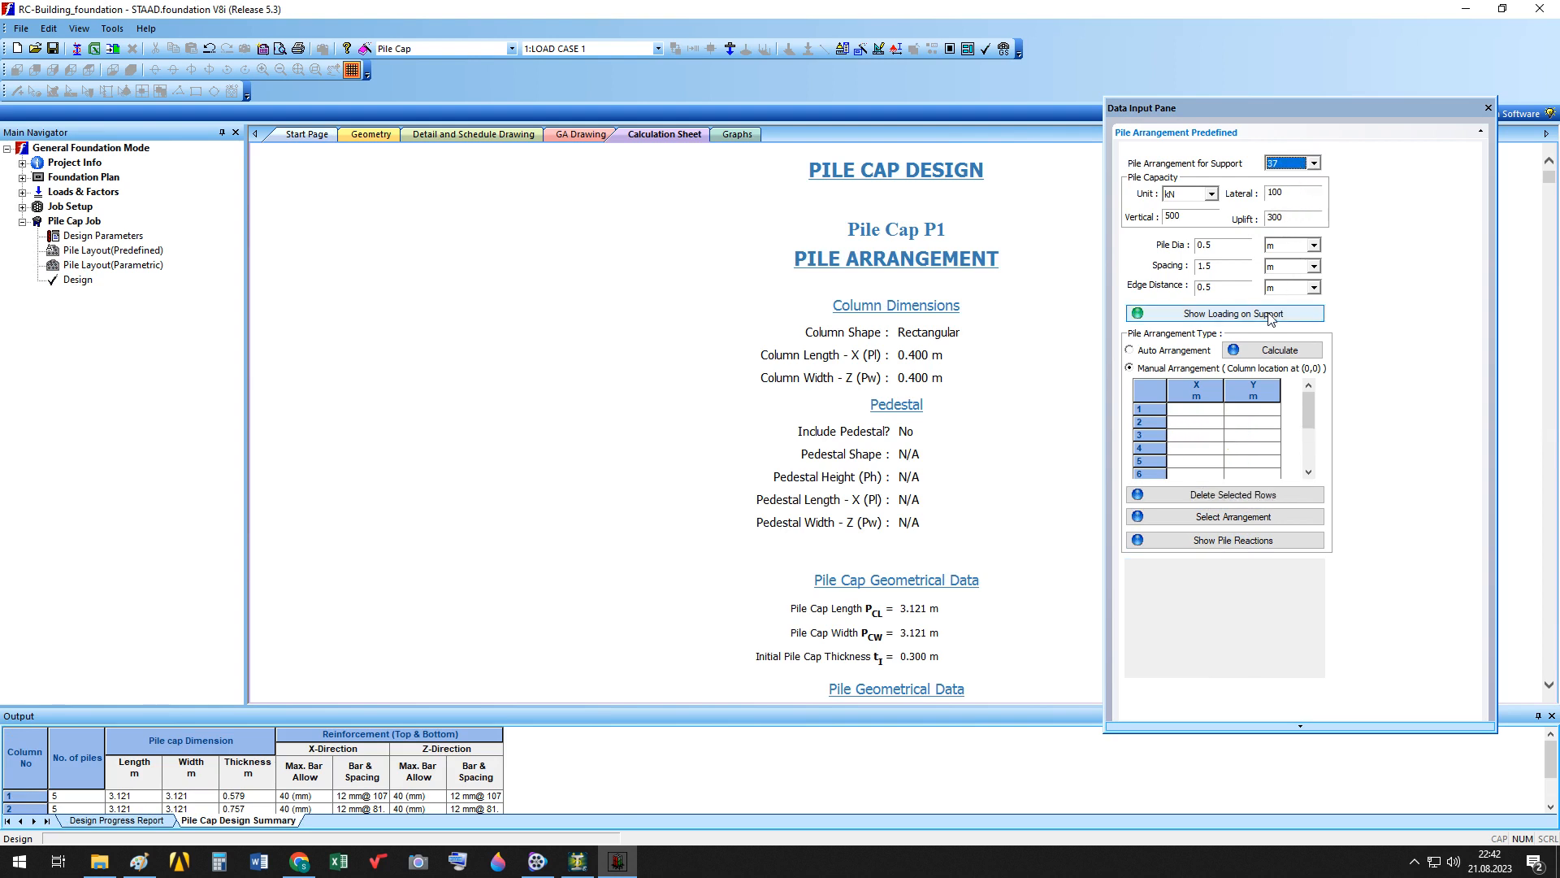
pyautogui.click(1204, 350)
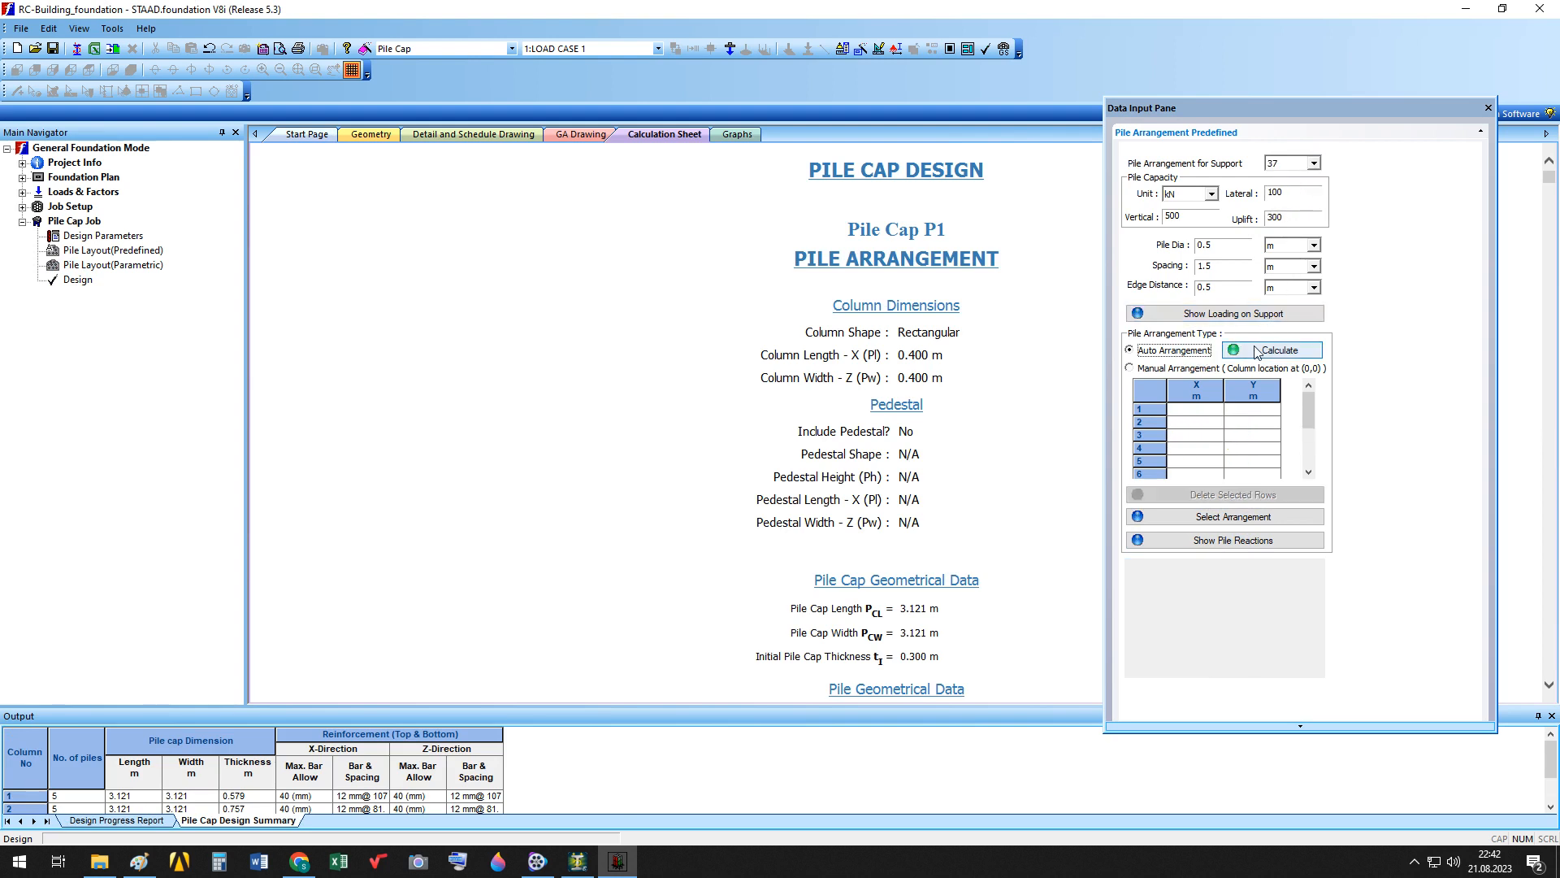
pyautogui.click(1261, 350)
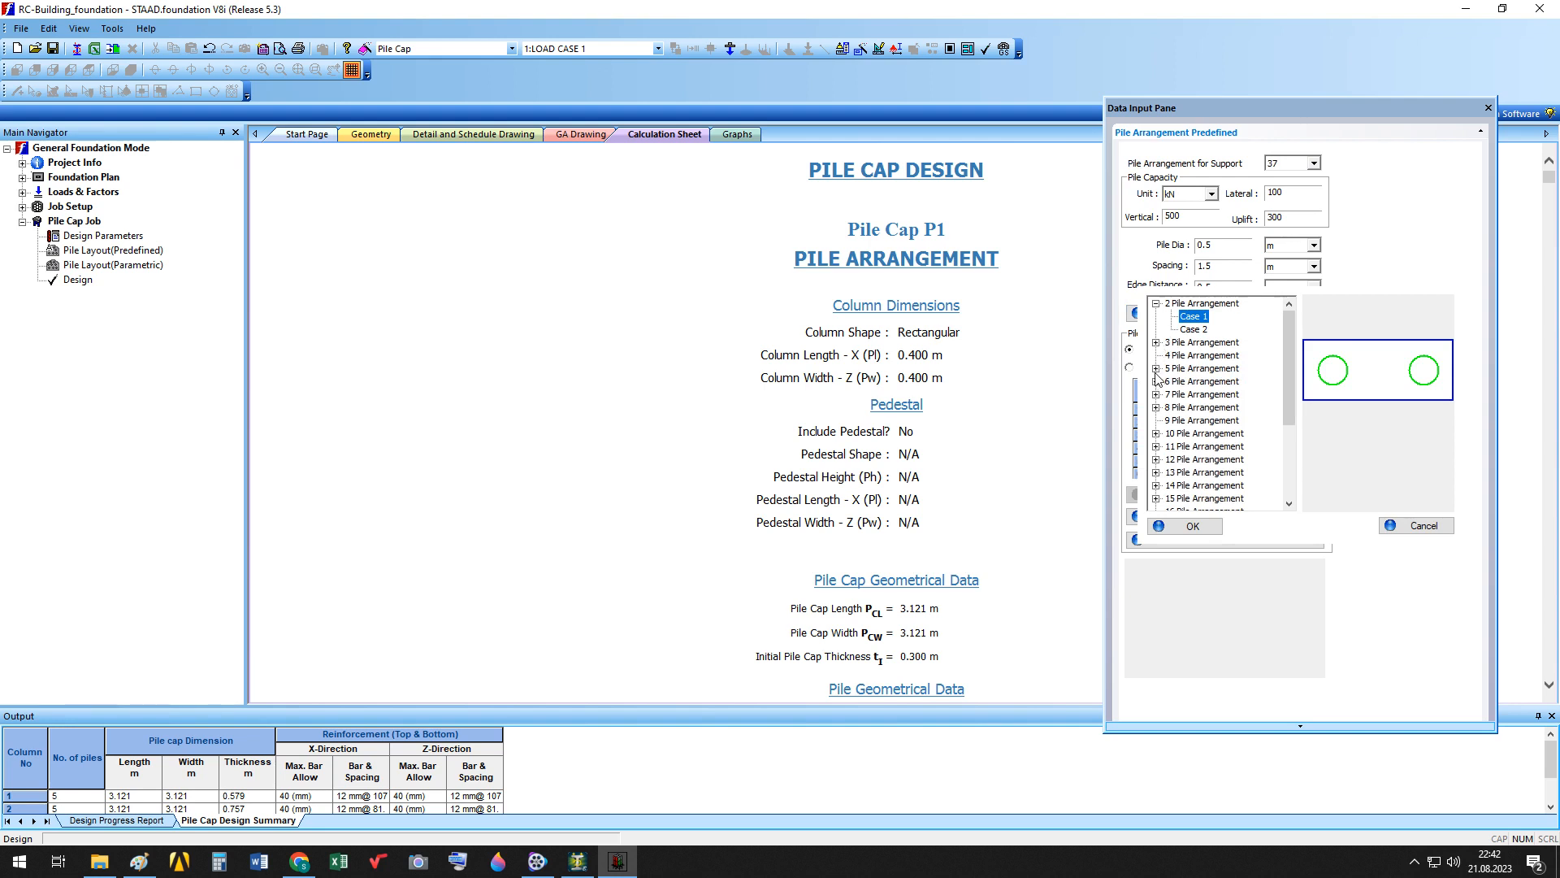
pyautogui.click(1156, 368)
pyautogui.click(1194, 407)
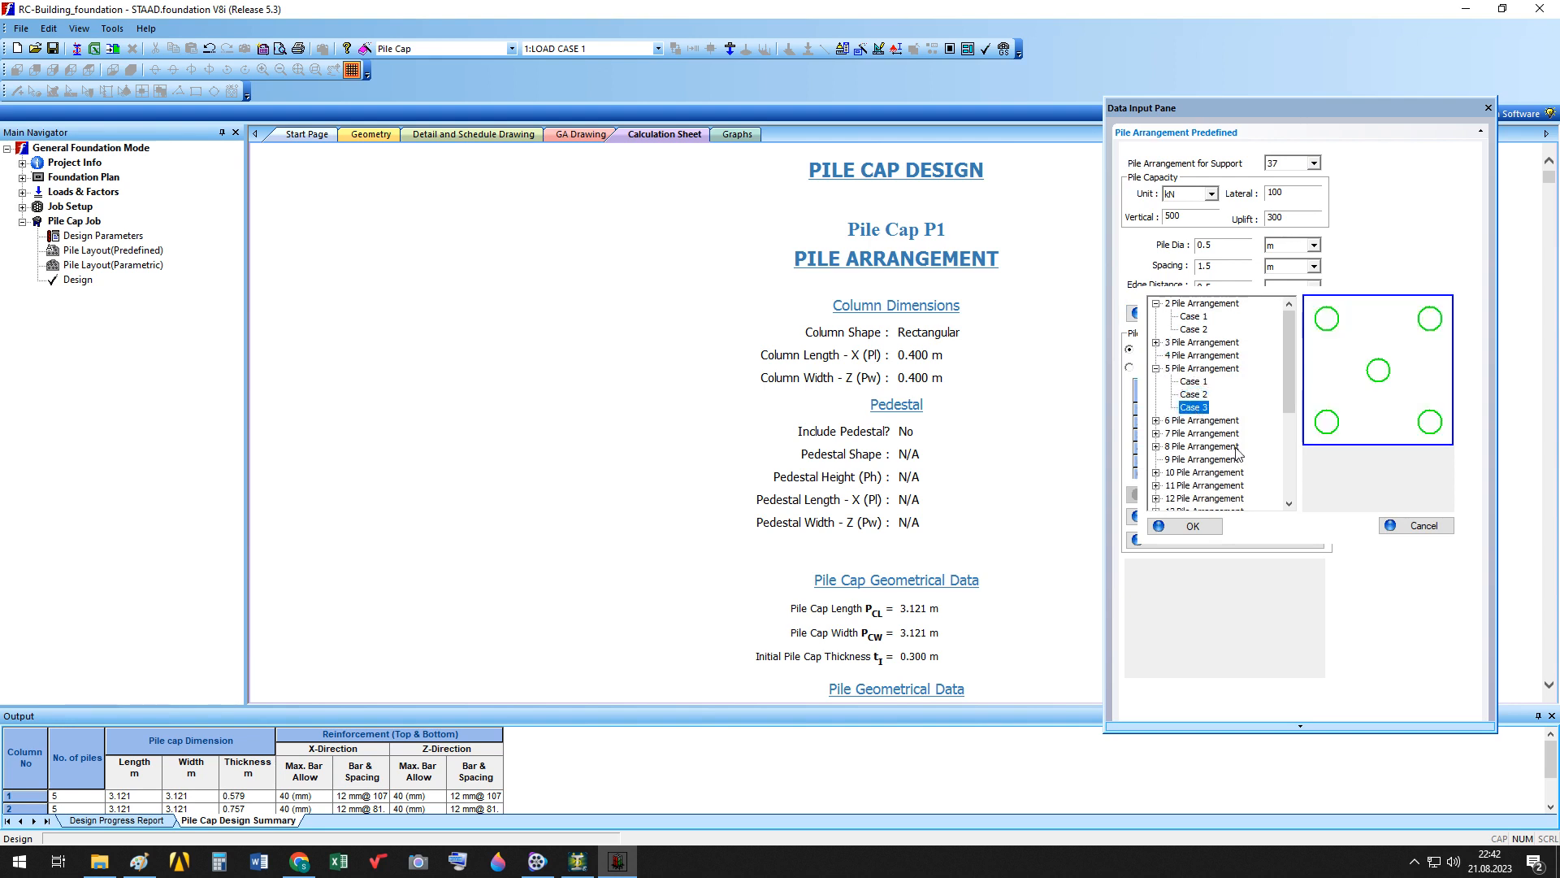
pyautogui.click(1206, 525)
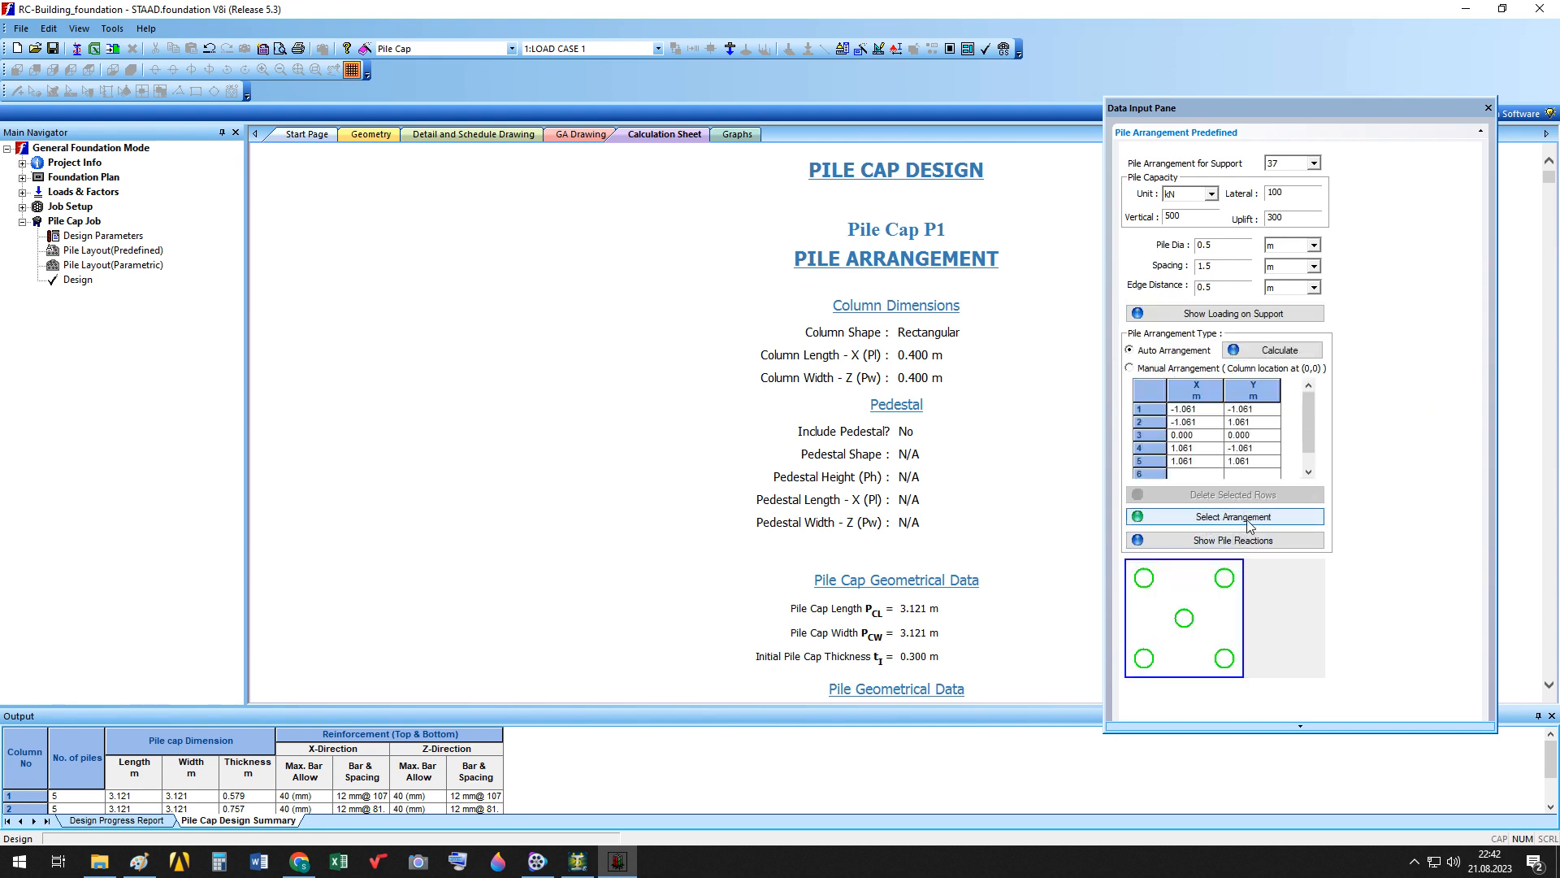
pyautogui.click(1249, 521)
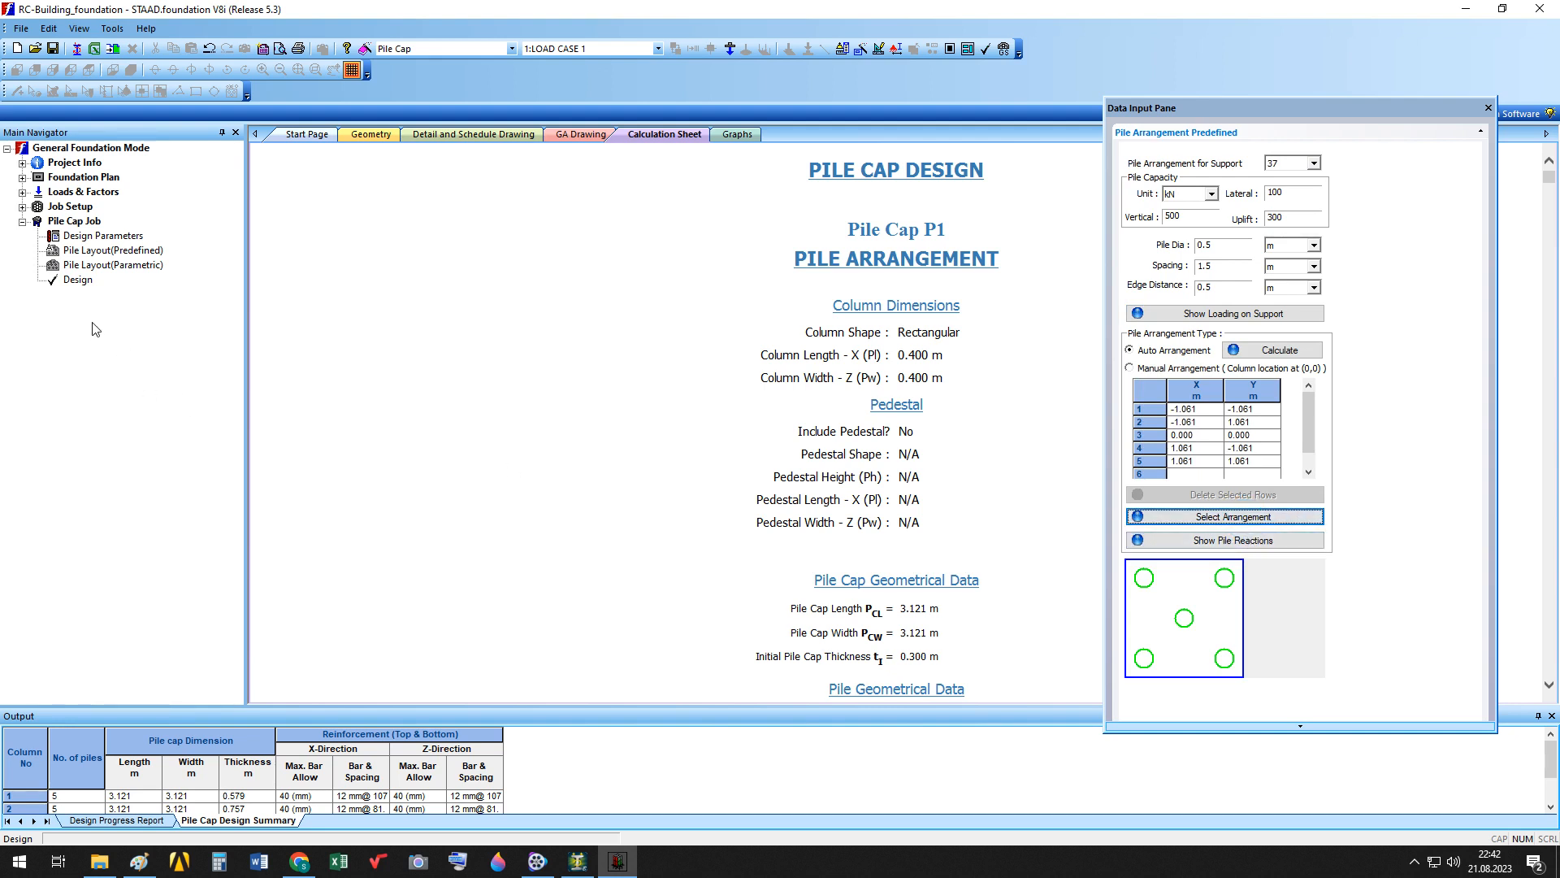
pyautogui.click(77, 279)
pyautogui.click(751, 465)
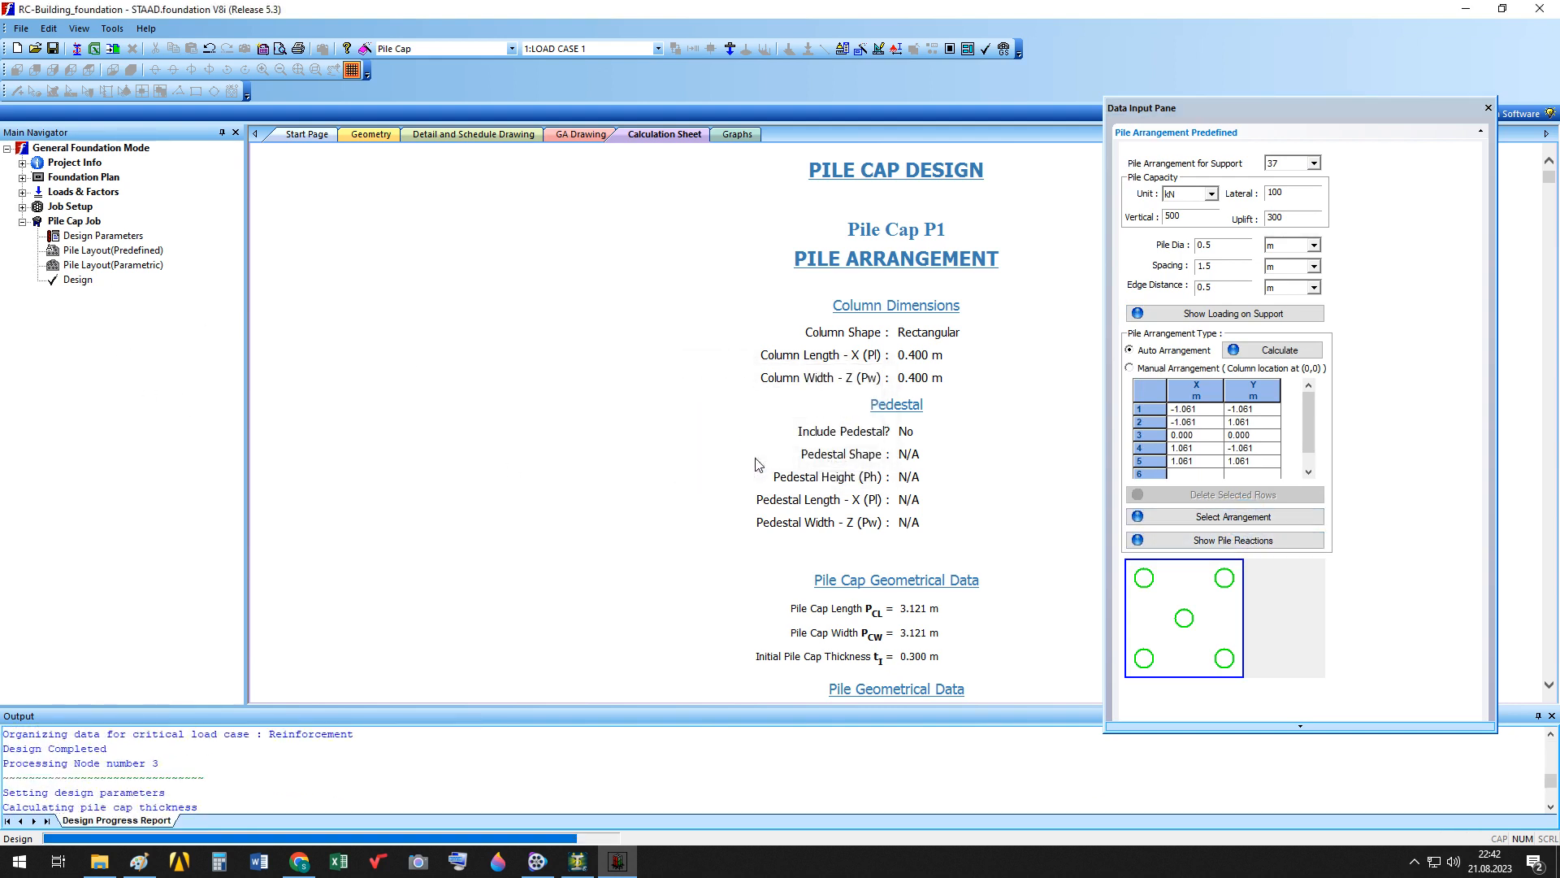
# Assign an automatic pile arrangement, Case 3 of the 5 Pile Arrangement, to support 38 and rerun the pile cap design.
pyautogui.click(1313, 164)
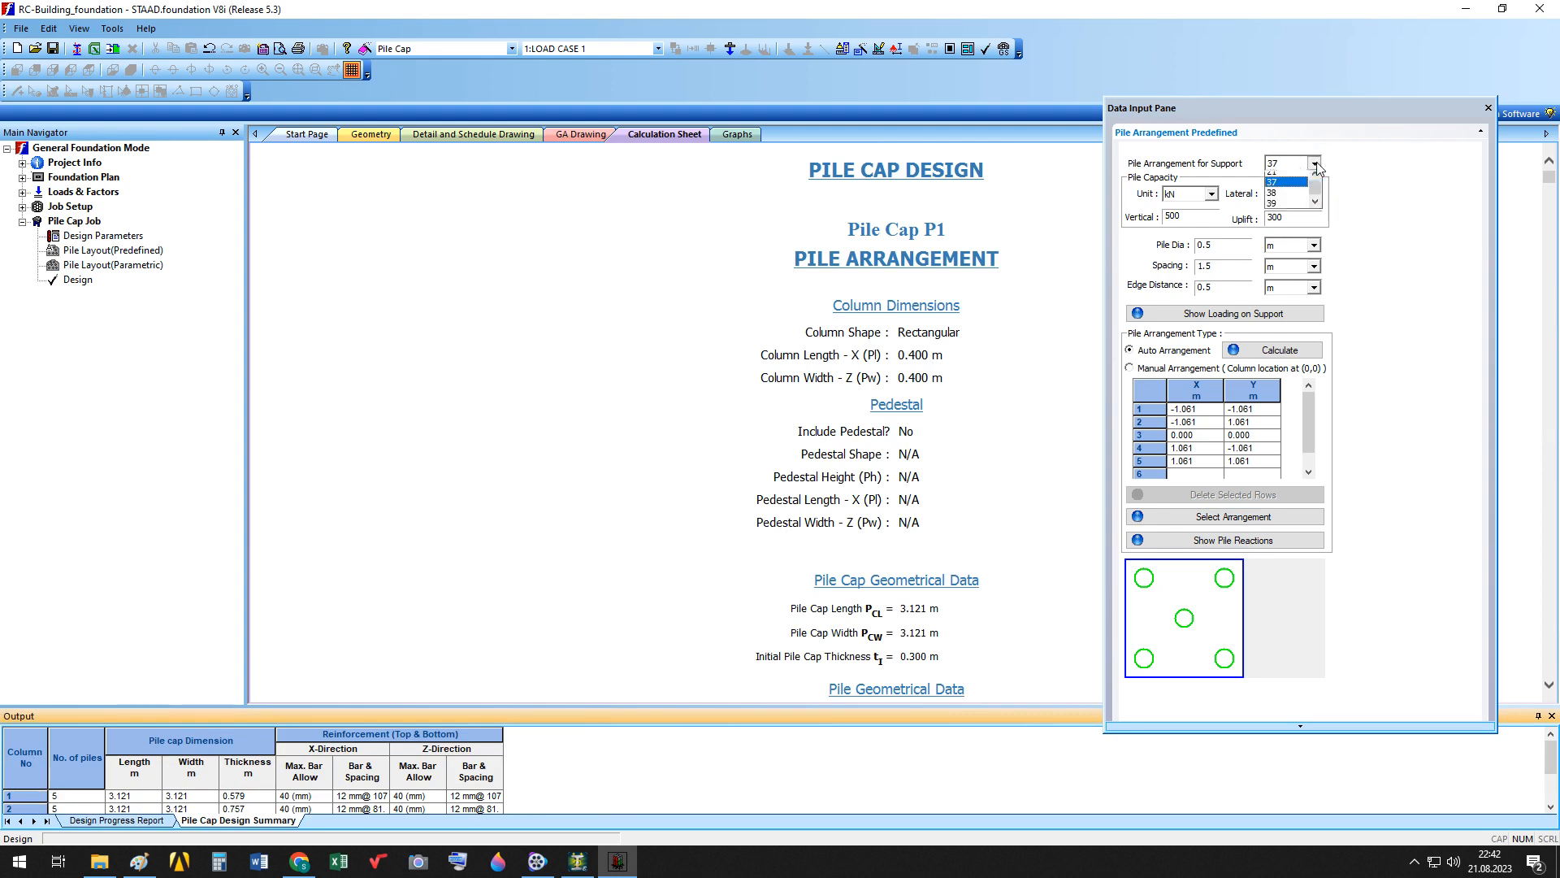
pyautogui.click(1294, 189)
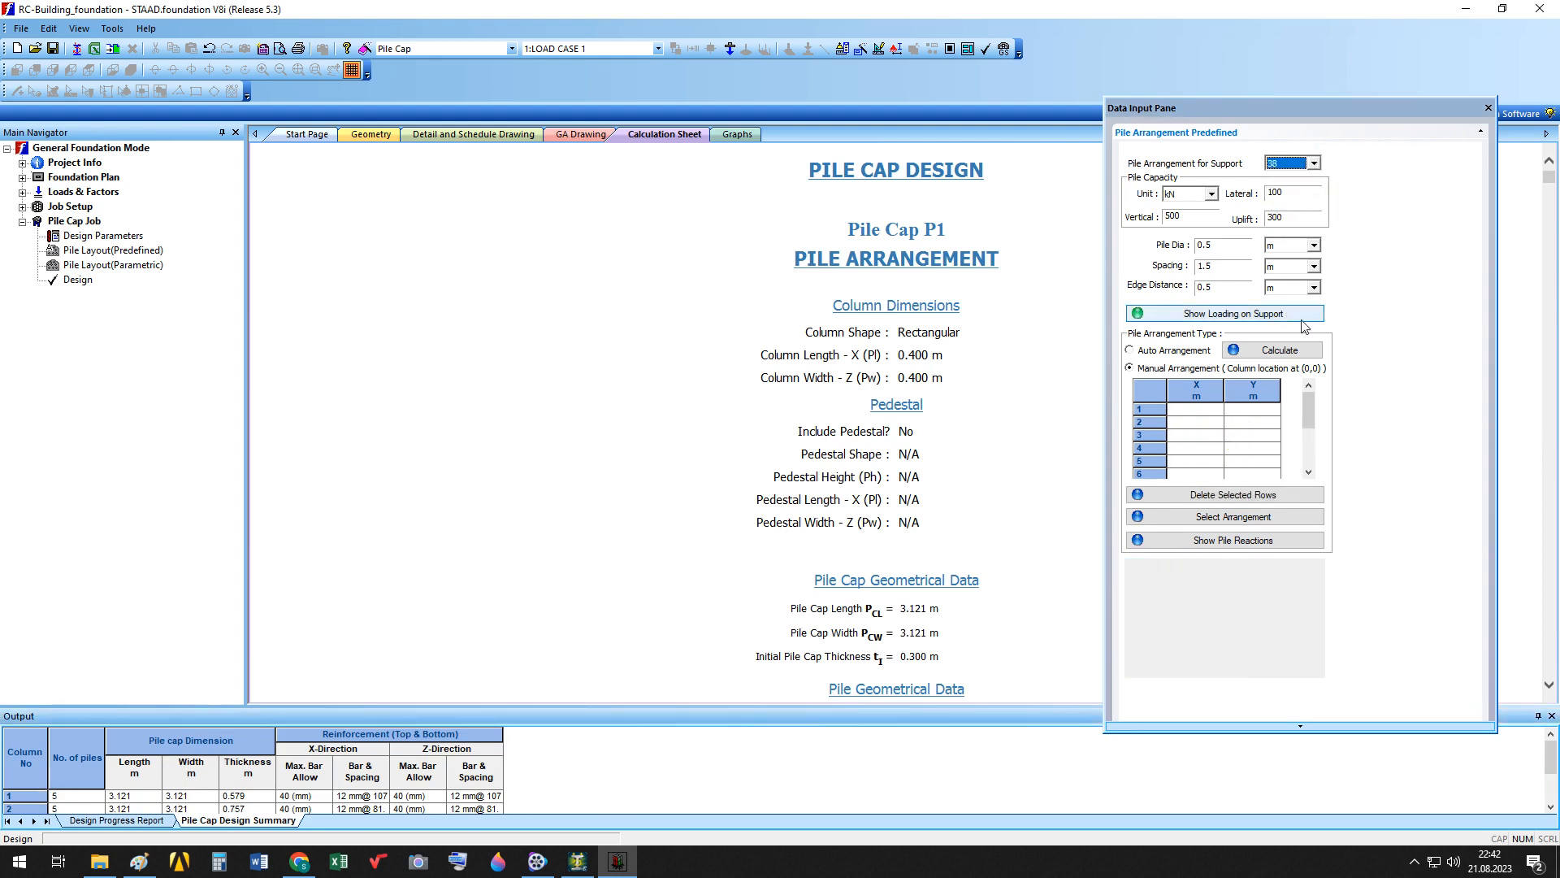
pyautogui.click(1149, 350)
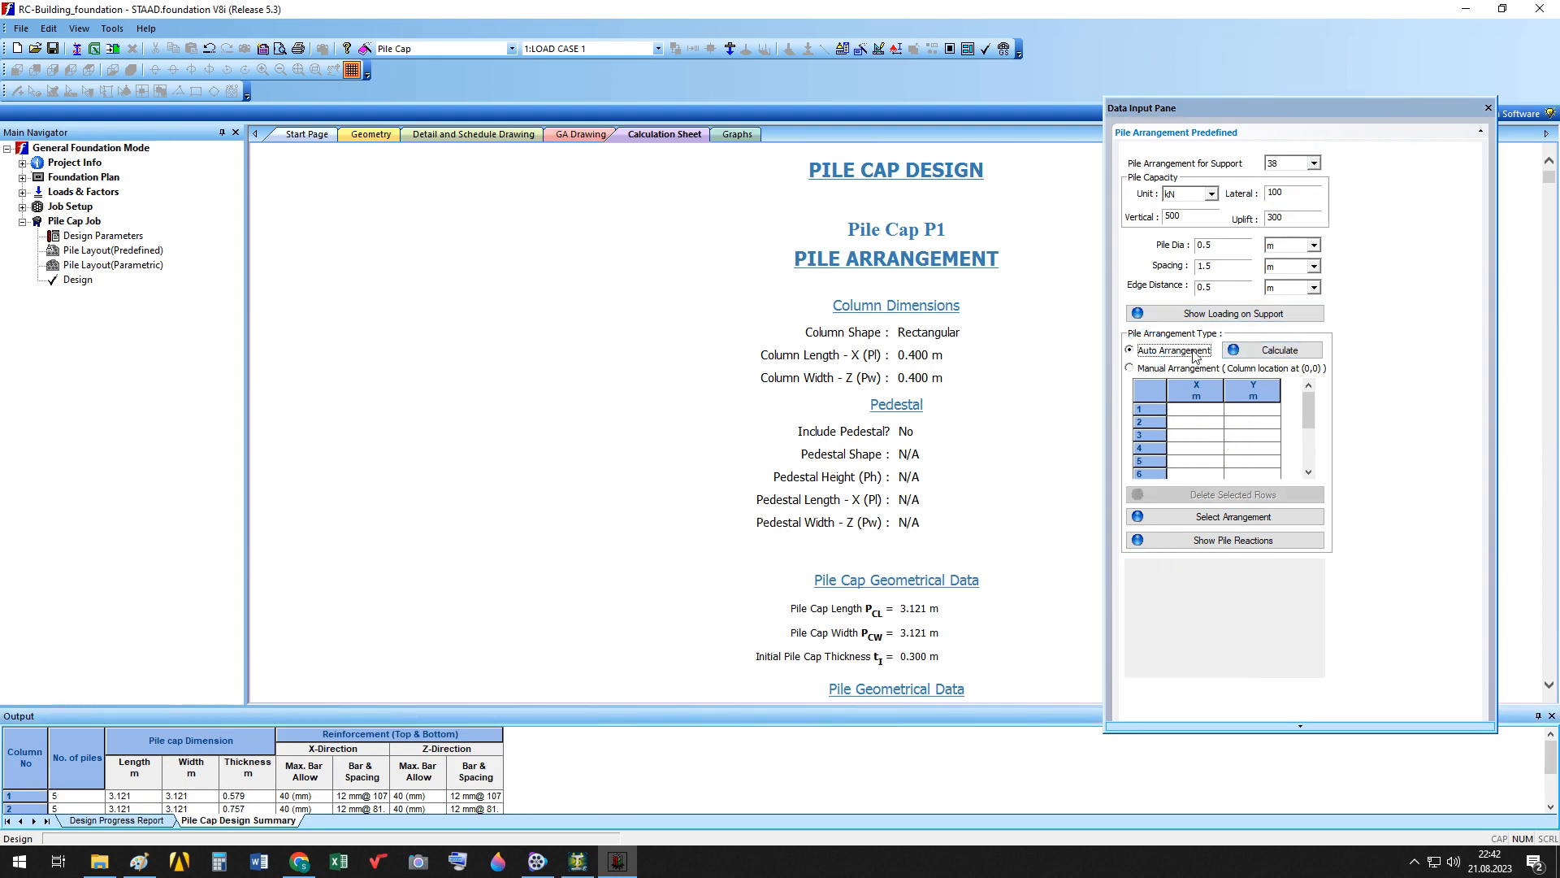
pyautogui.click(1256, 351)
pyautogui.click(1155, 355)
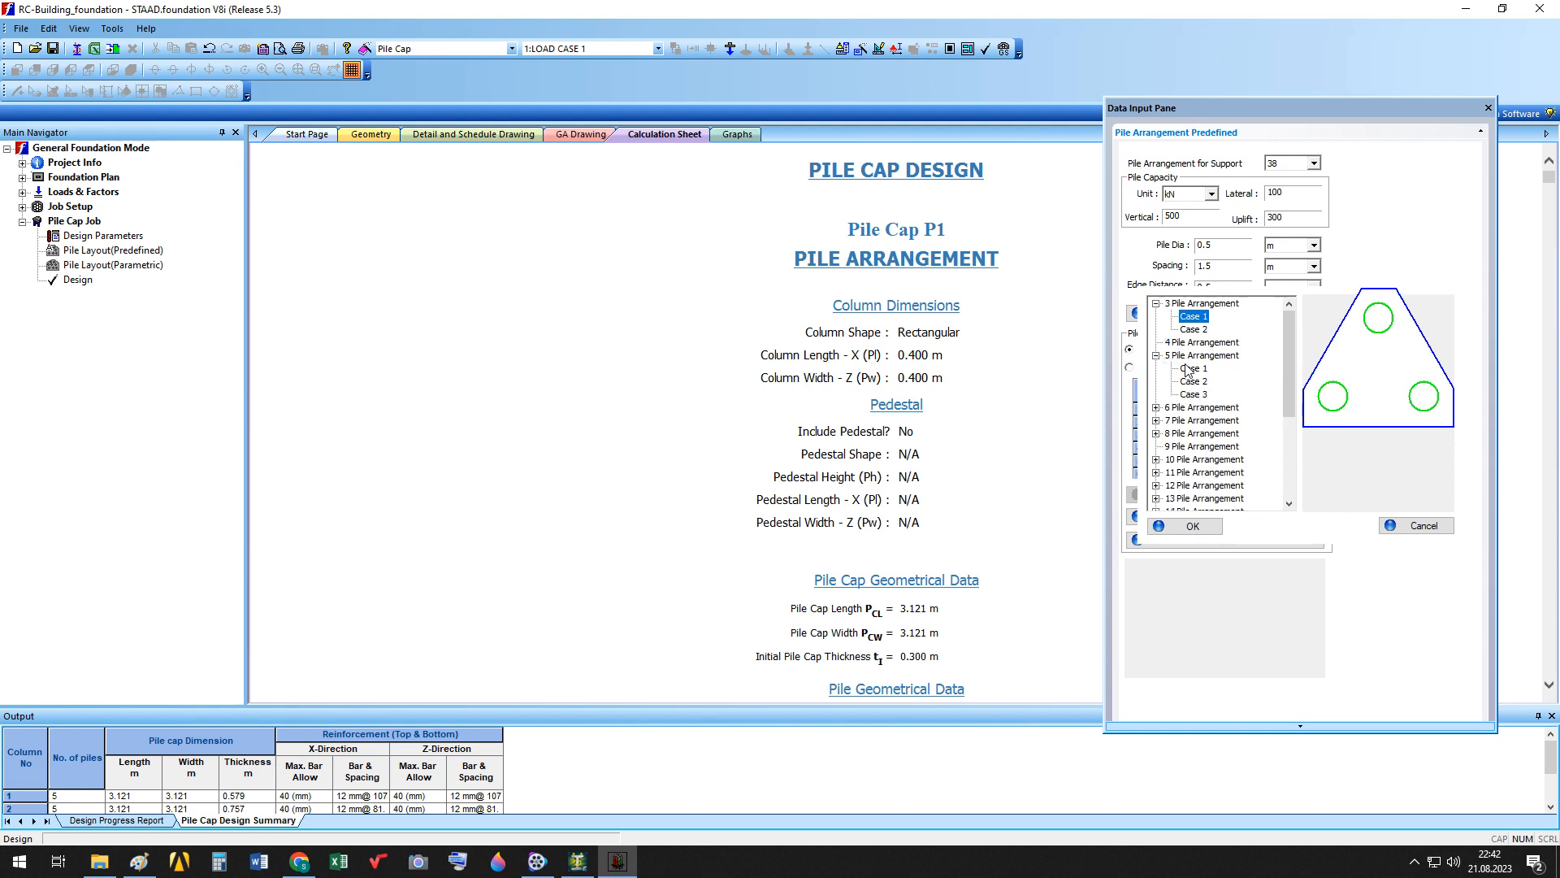
pyautogui.click(1198, 396)
pyautogui.click(1193, 526)
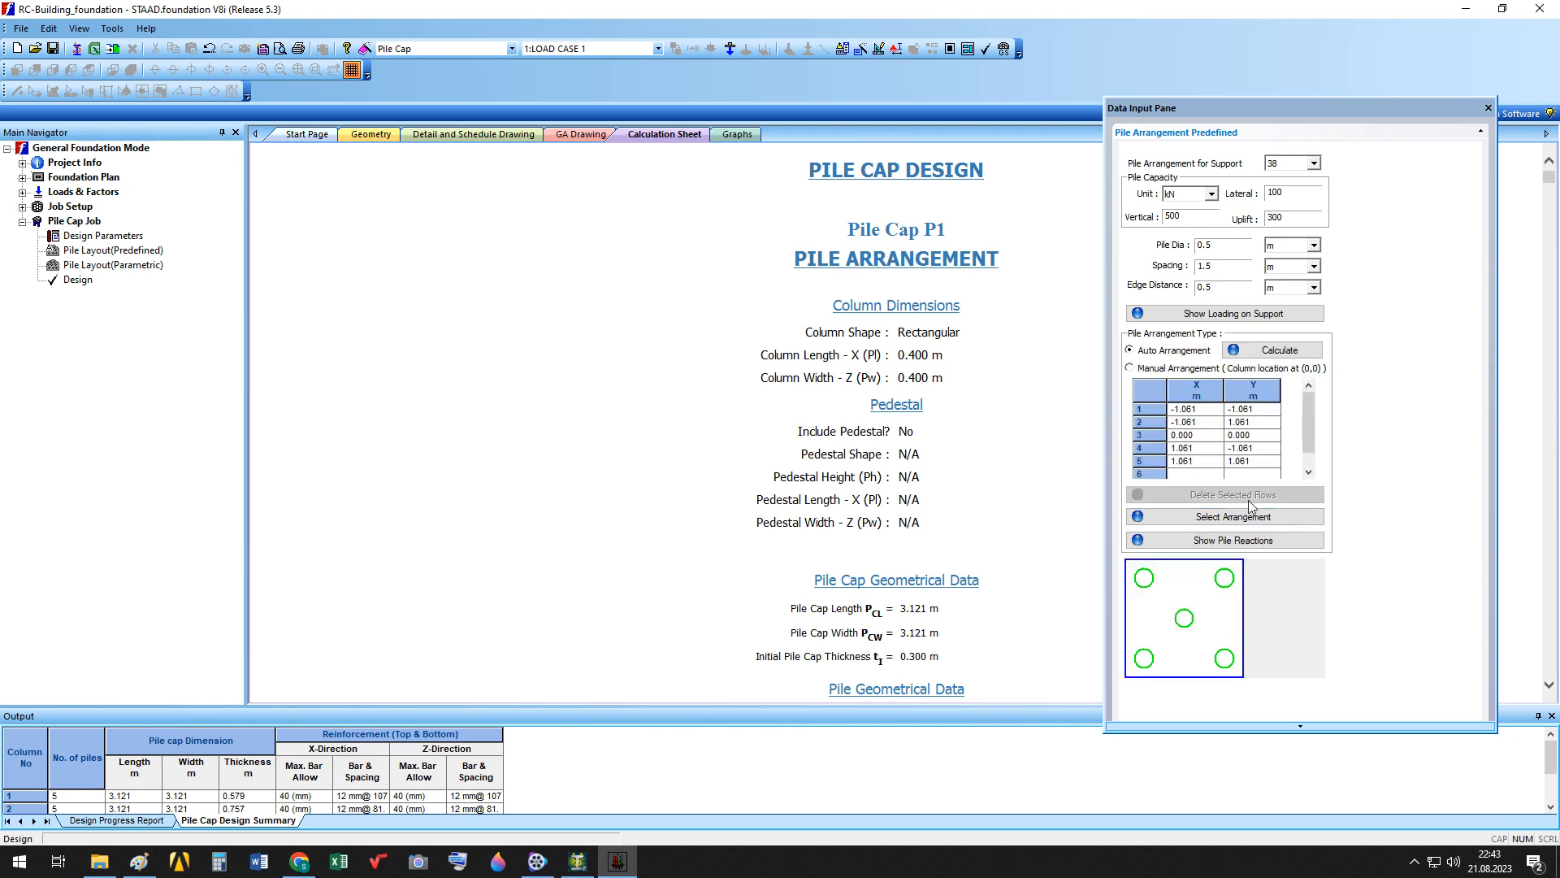
pyautogui.click(1236, 520)
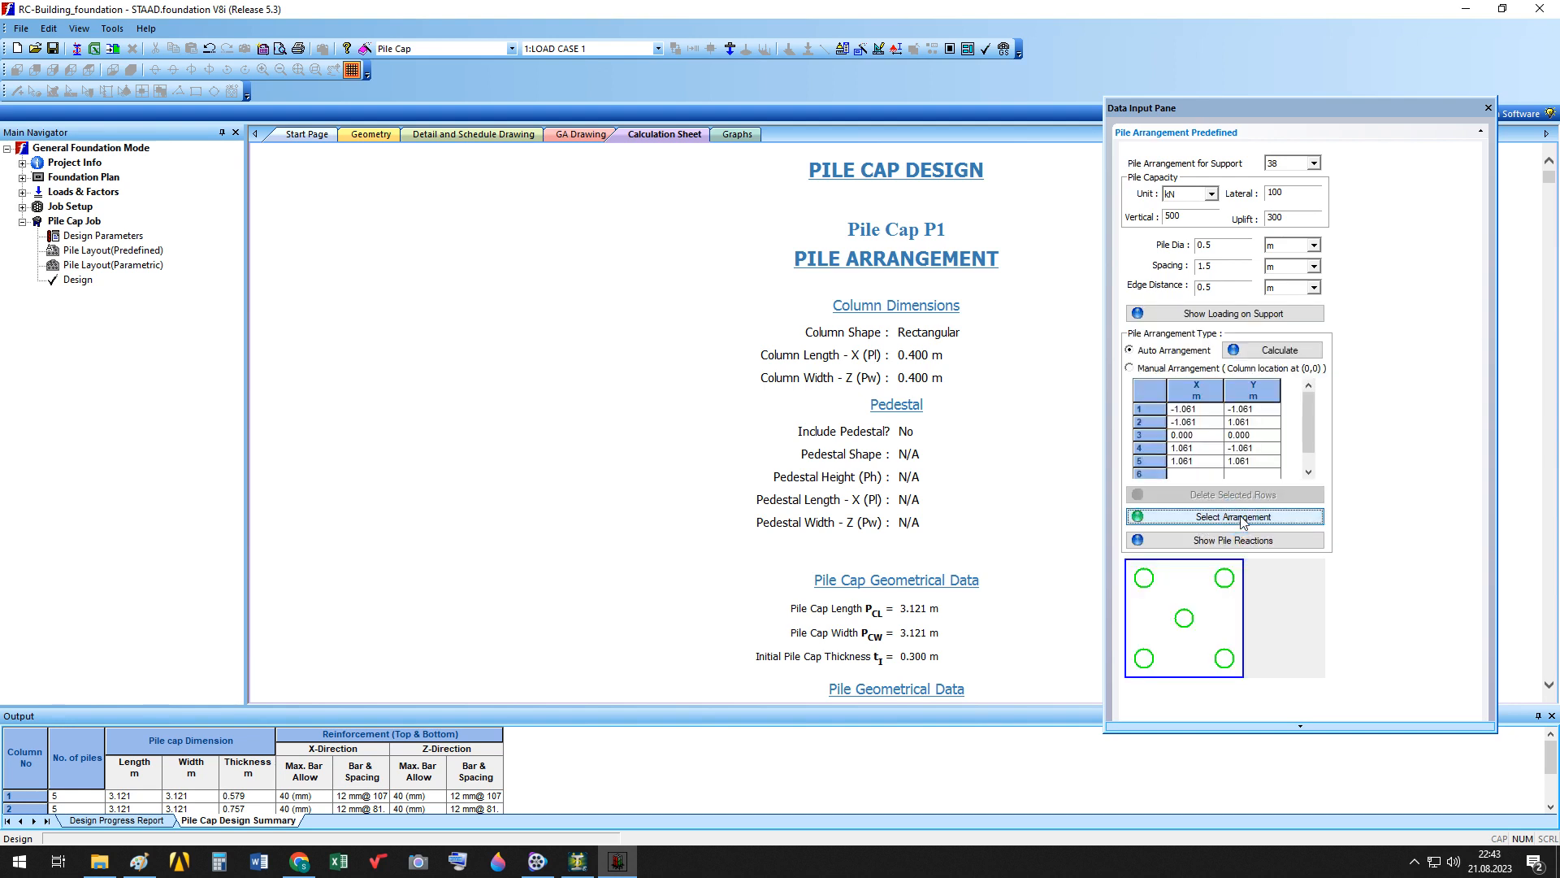
pyautogui.click(81, 283)
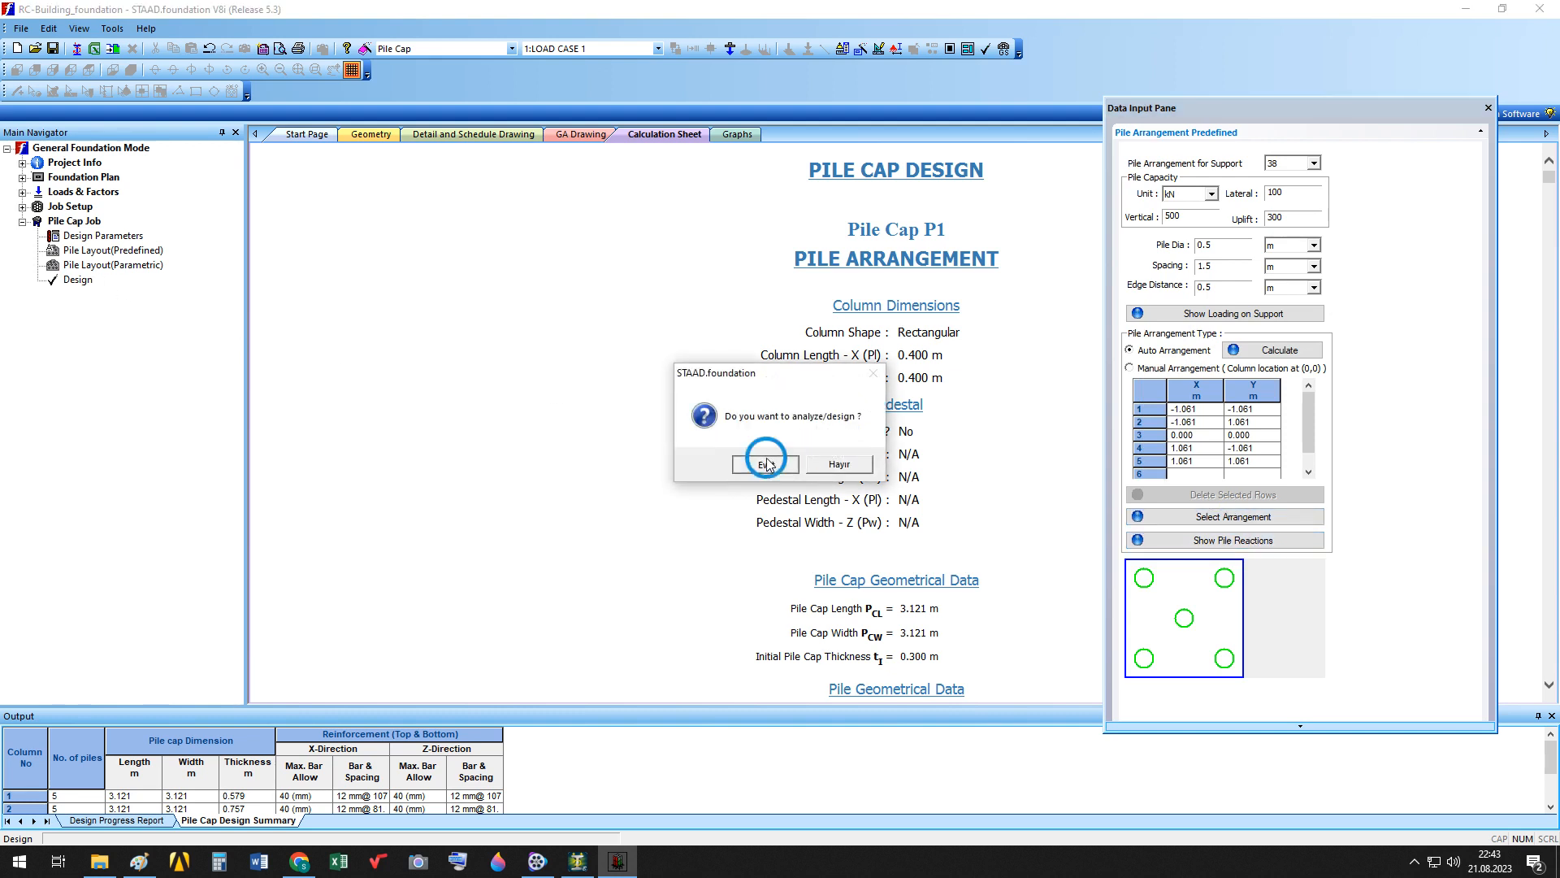
pyautogui.click(776, 458)
# Calculate an automatic pile arrangement for support 39 and apply Case 3 of the 5 Pile Arrangement.
pyautogui.click(1313, 164)
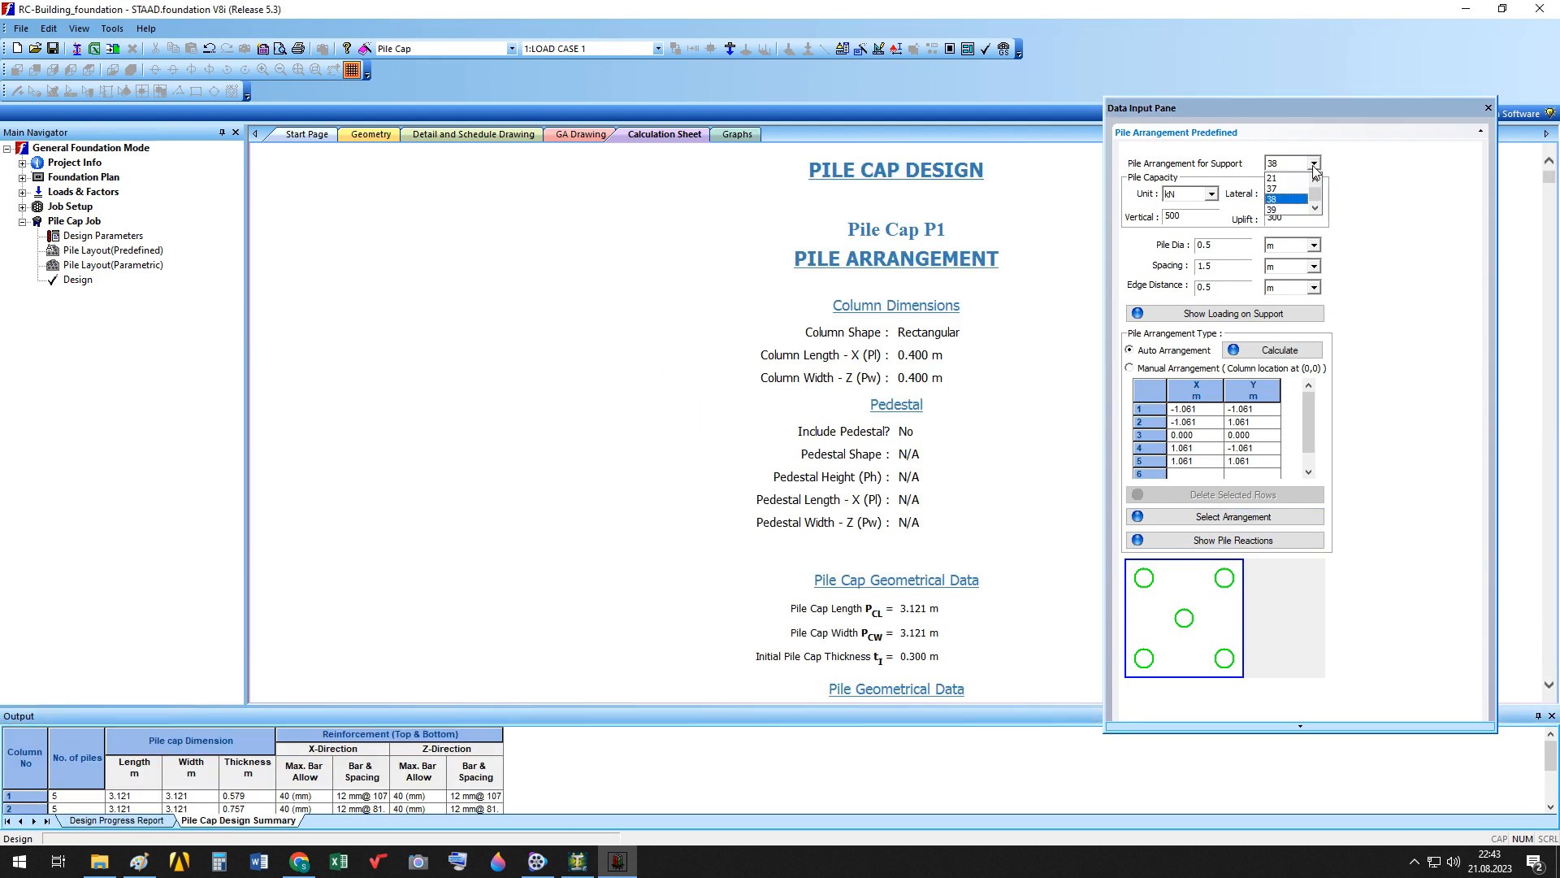
pyautogui.click(1288, 209)
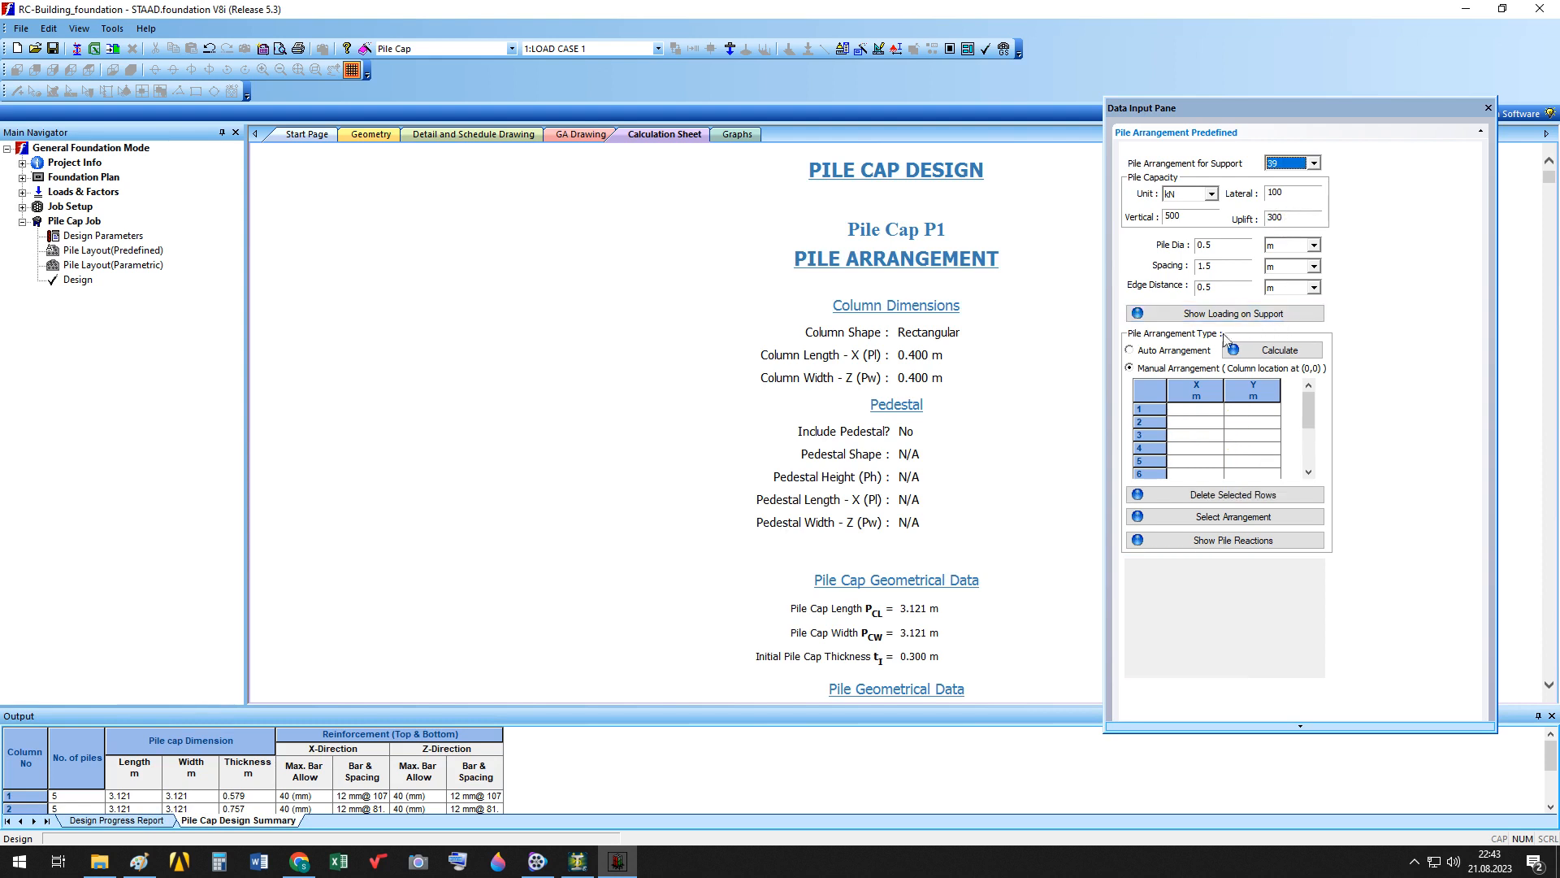
pyautogui.click(1130, 350)
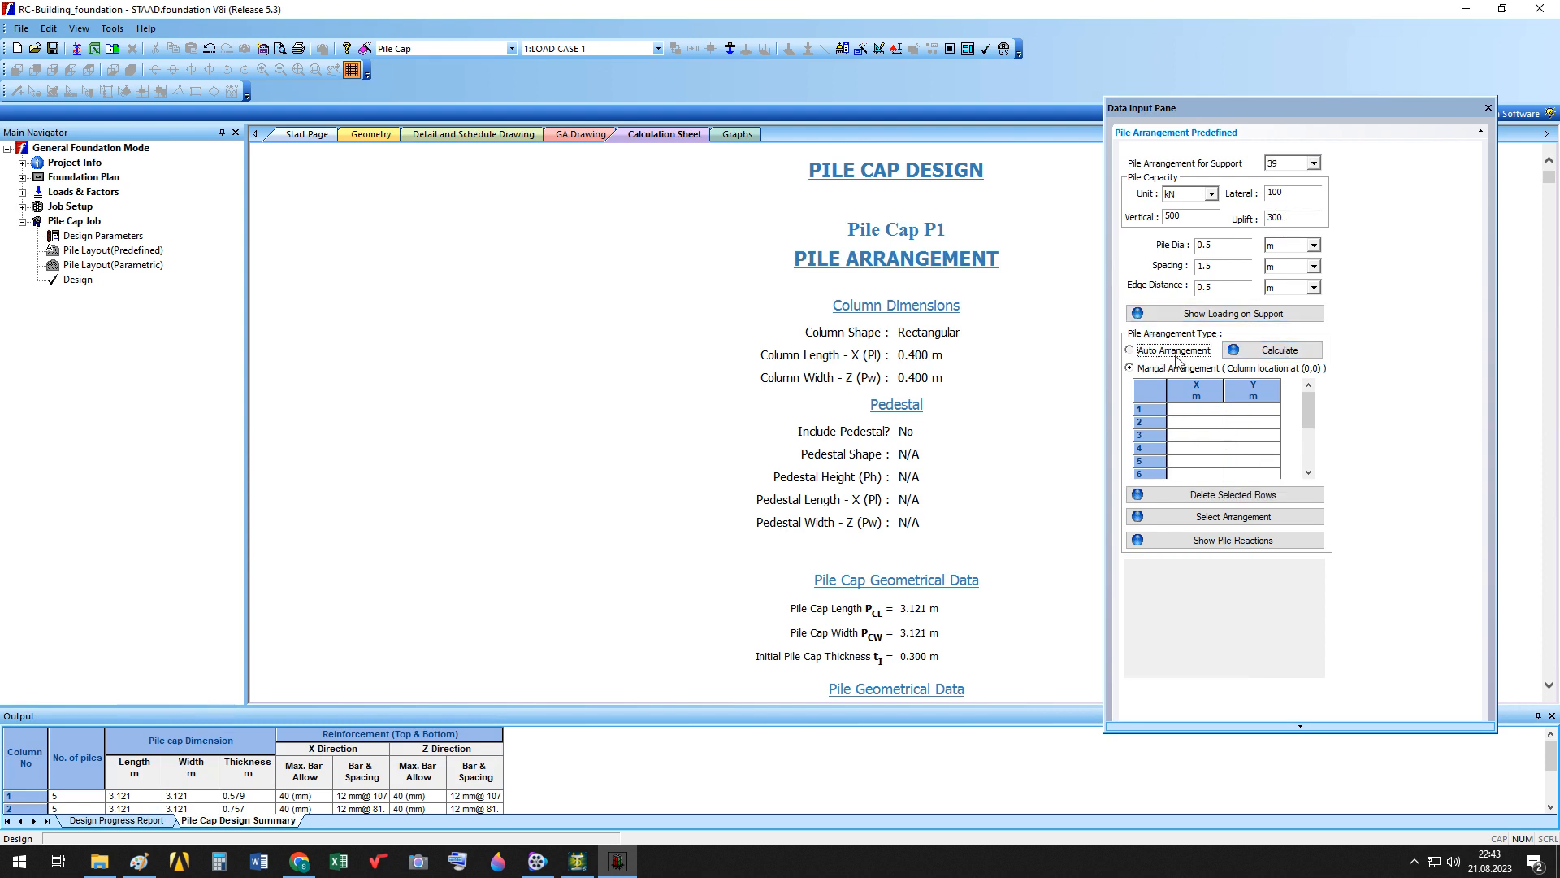
pyautogui.click(1235, 350)
pyautogui.click(1156, 355)
pyautogui.click(1197, 394)
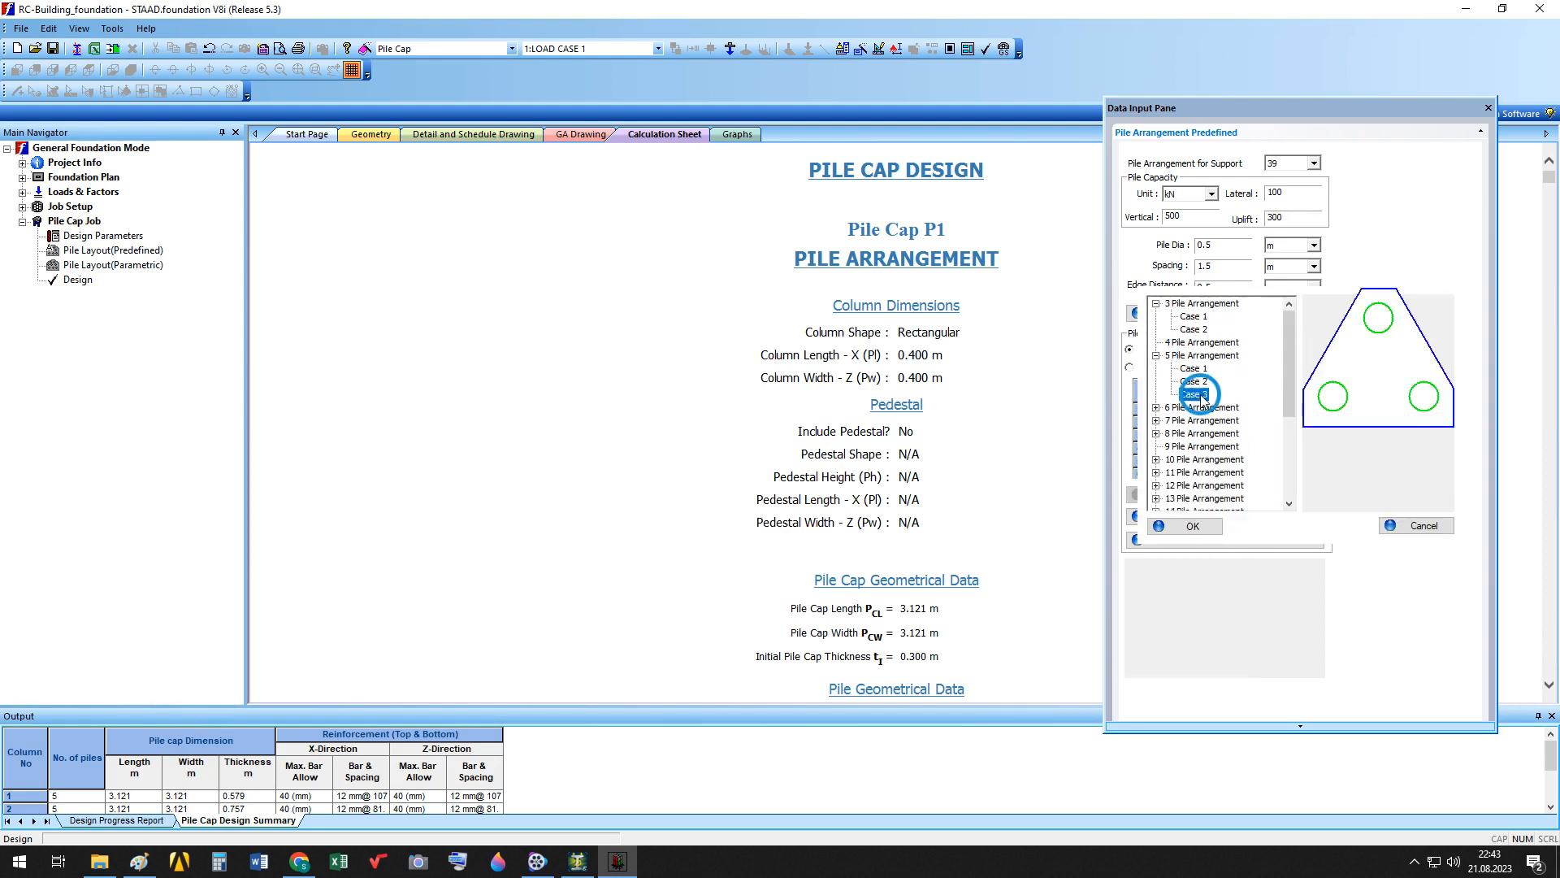
pyautogui.click(1191, 525)
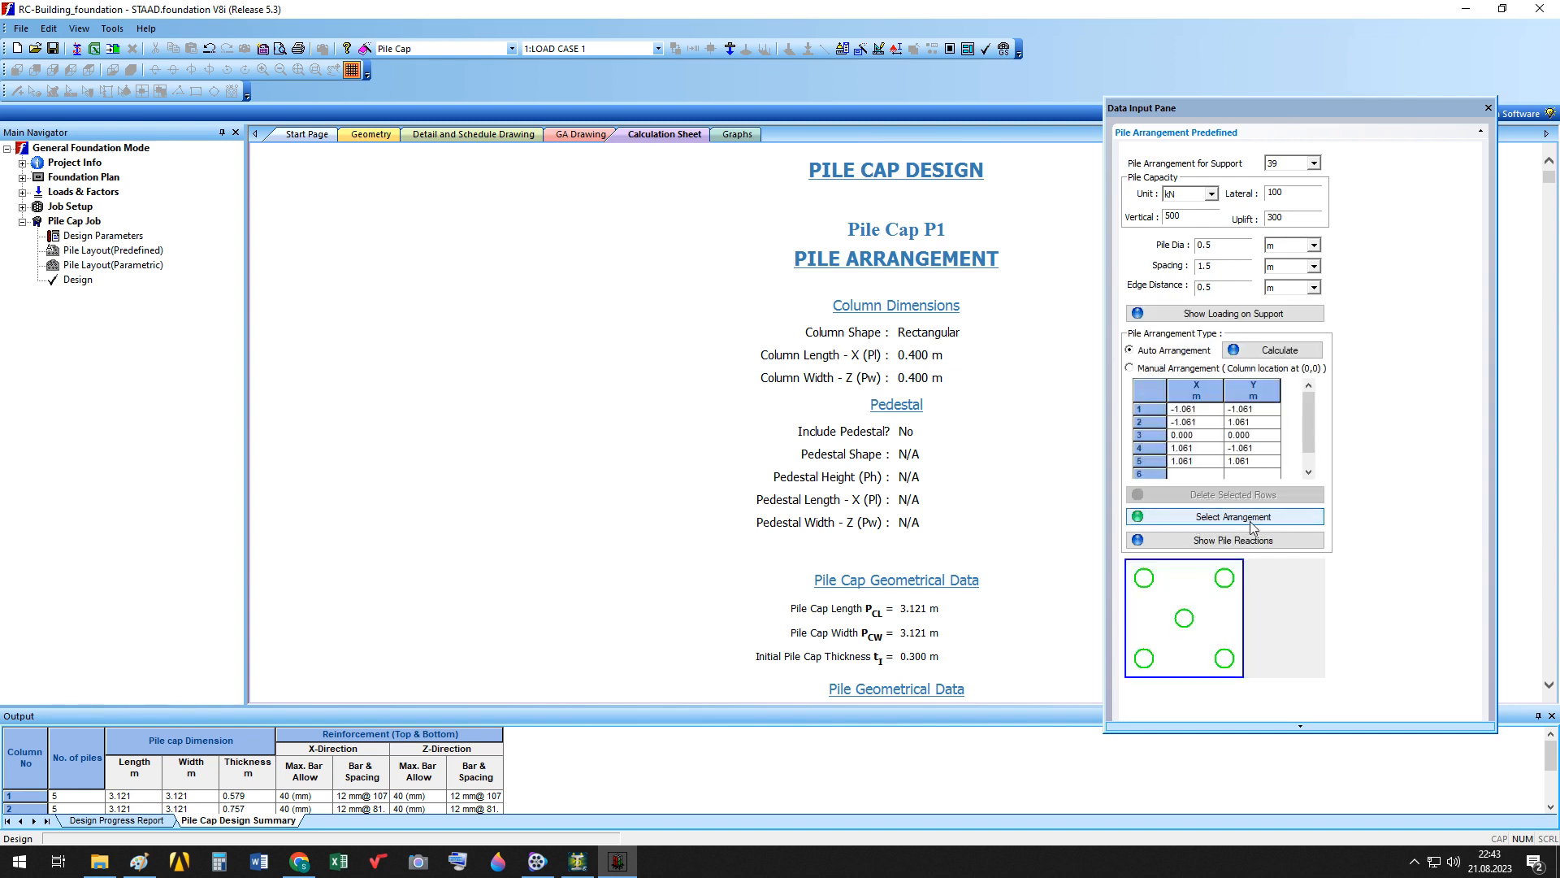
pyautogui.click(1251, 520)
# Rerun the pile cap design with support 39 included and enlarge the output area to show more of the design summary.
pyautogui.click(95, 285)
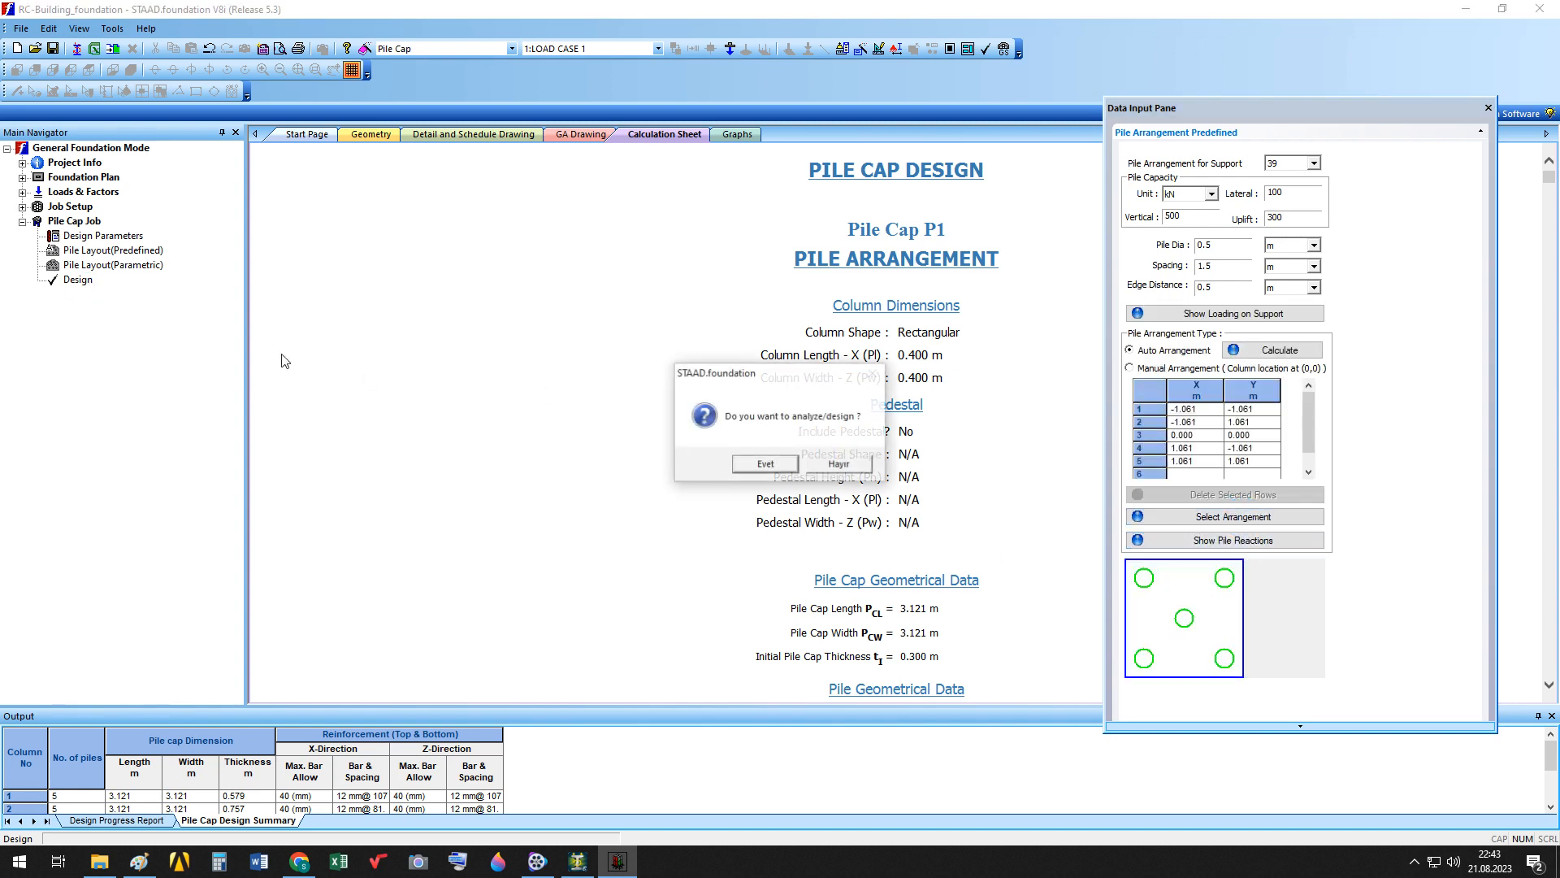
pyautogui.click(760, 463)
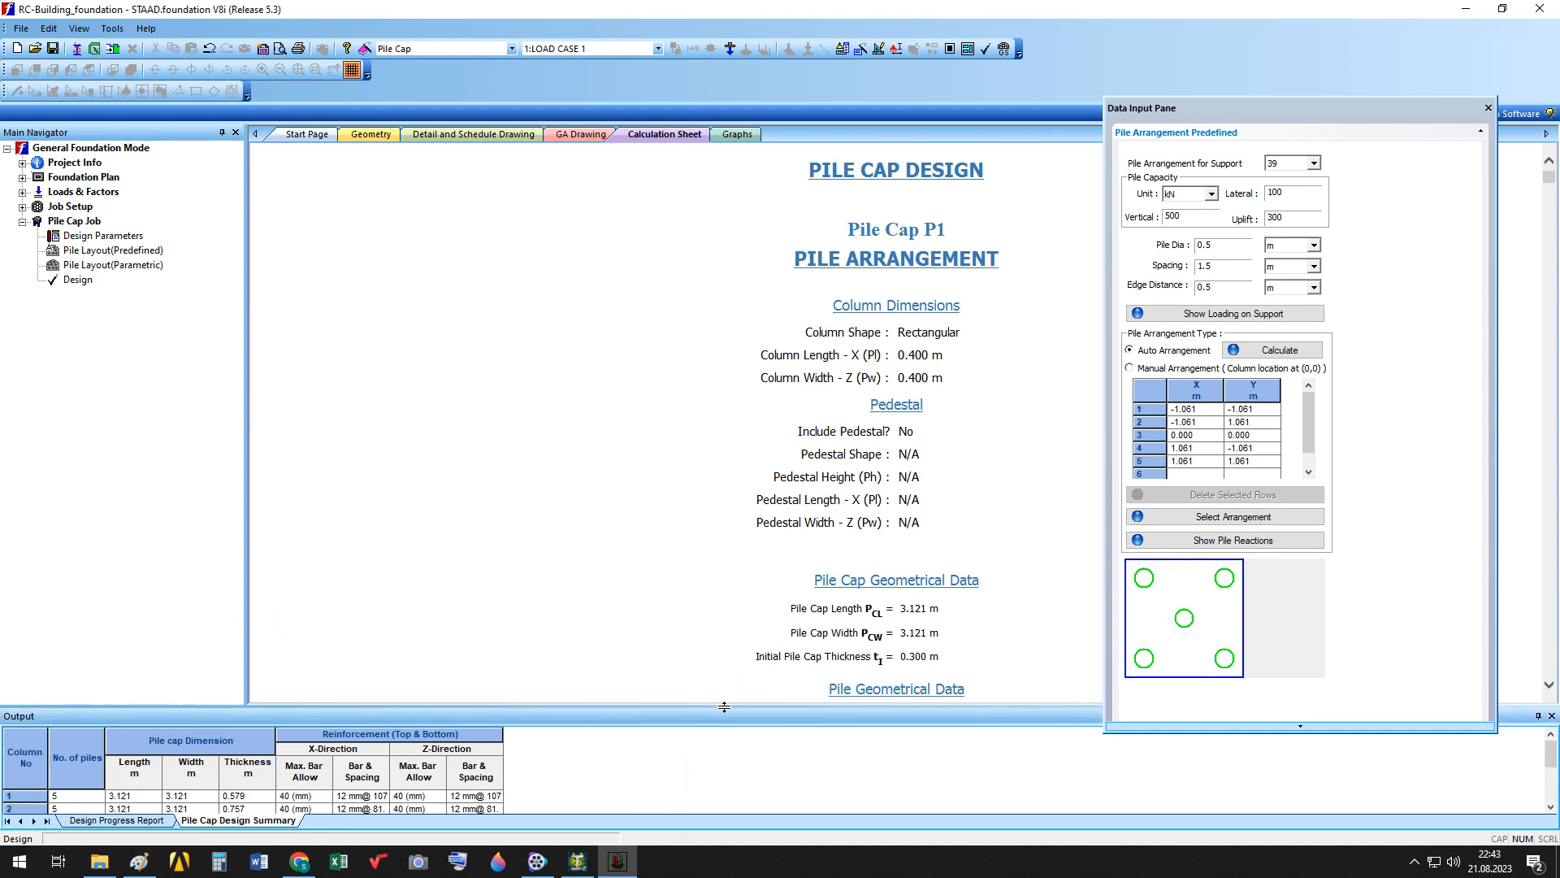
pyautogui.moveTo(724, 666); pyautogui.dragTo(715, 619)
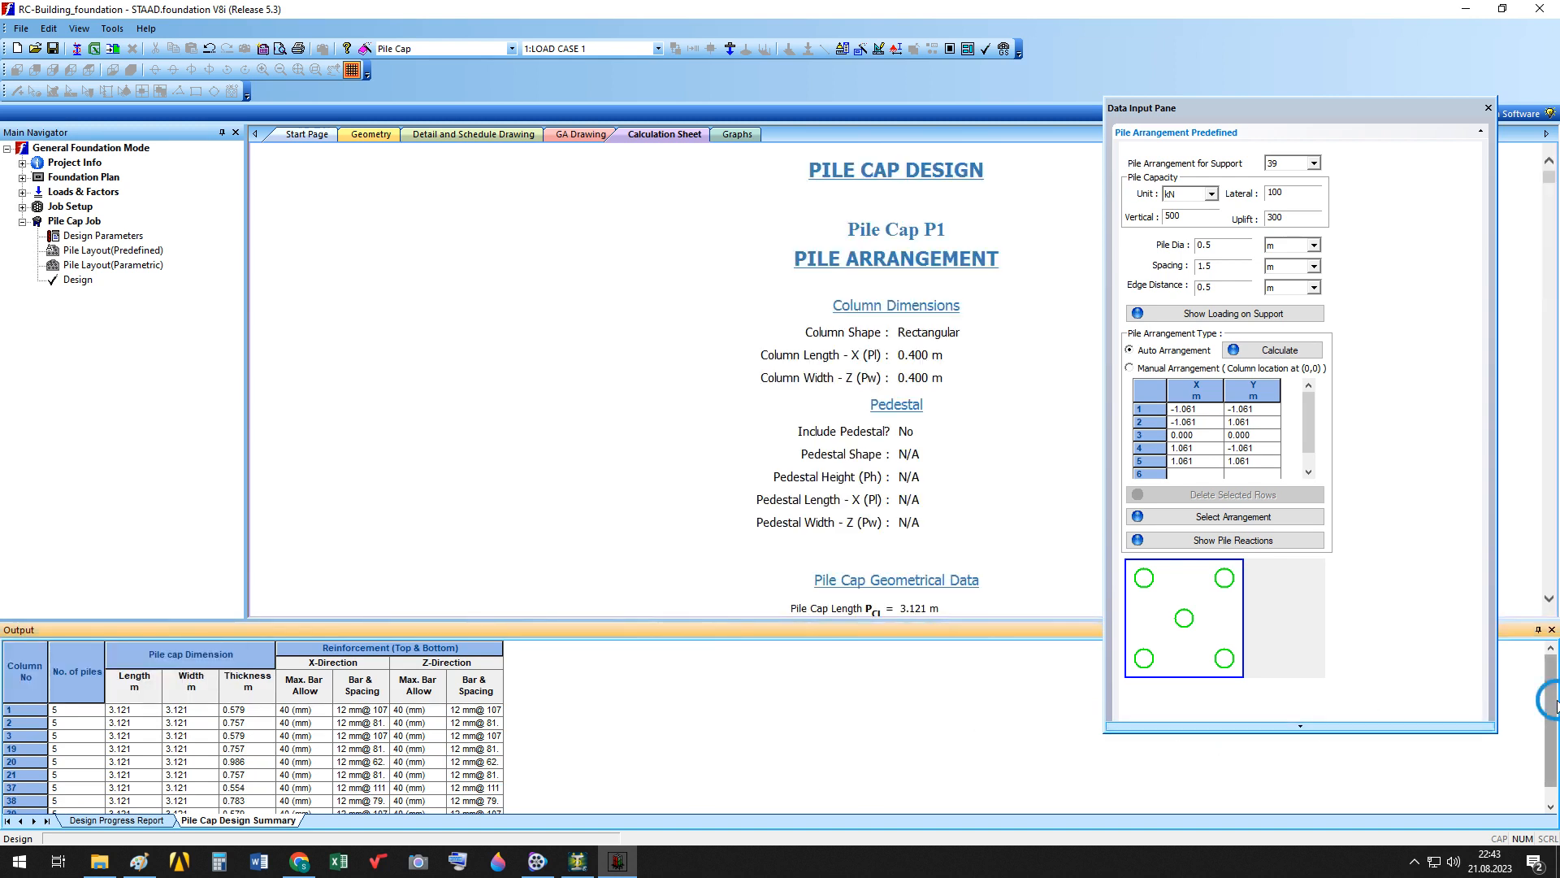
# Bring the last rows of the pile cap design summary into view and close the predefined pile arrangement pane.
pyautogui.moveTo(1547, 695); pyautogui.dragTo(1553, 754)
pyautogui.click(1088, 489)
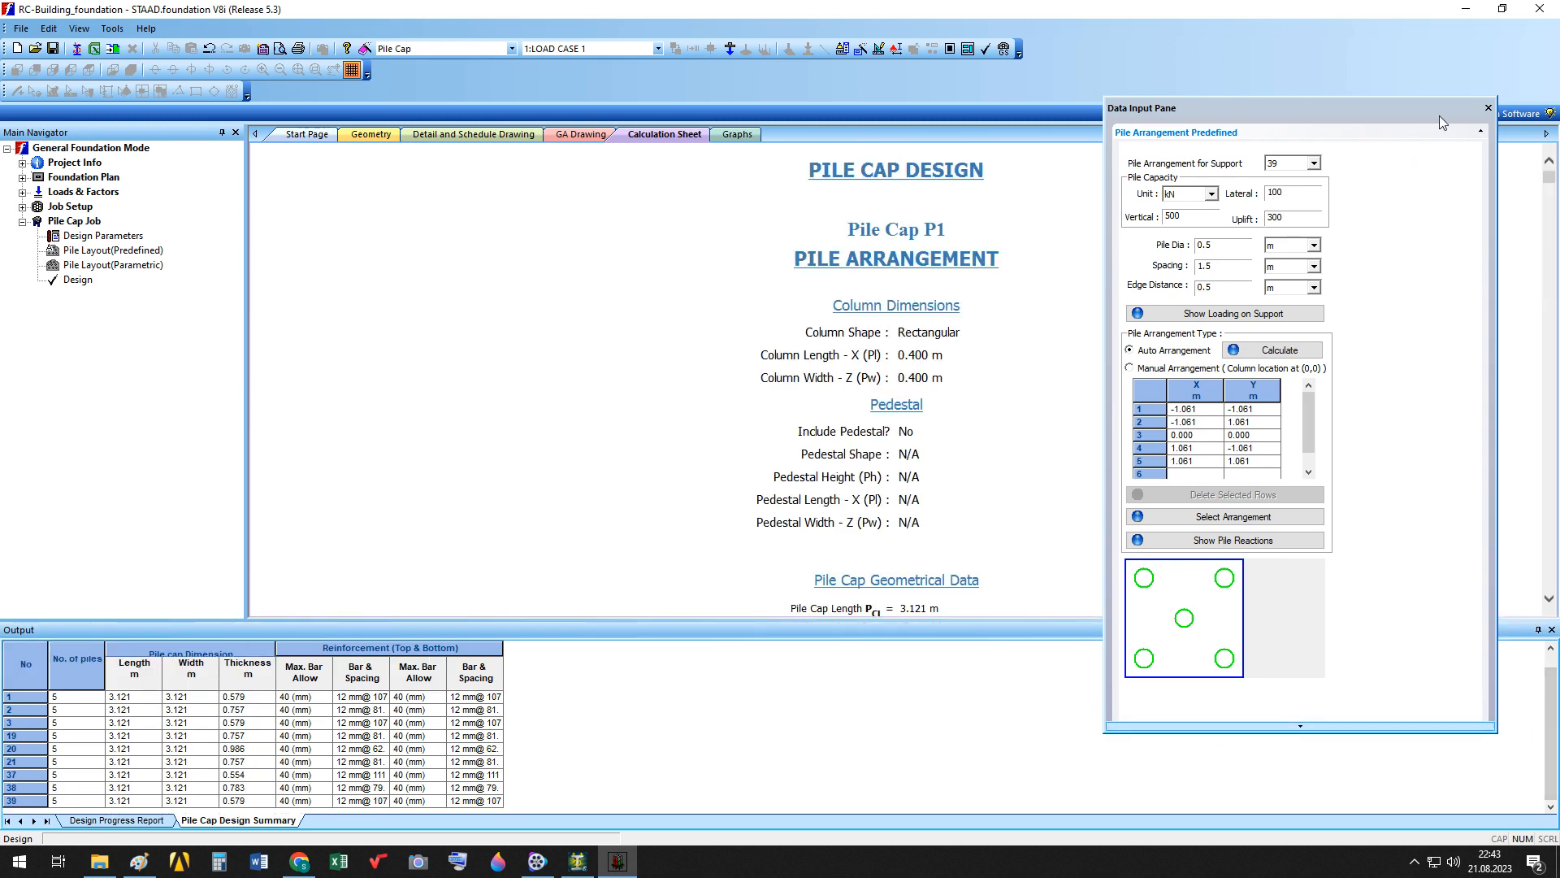
pyautogui.click(1488, 108)
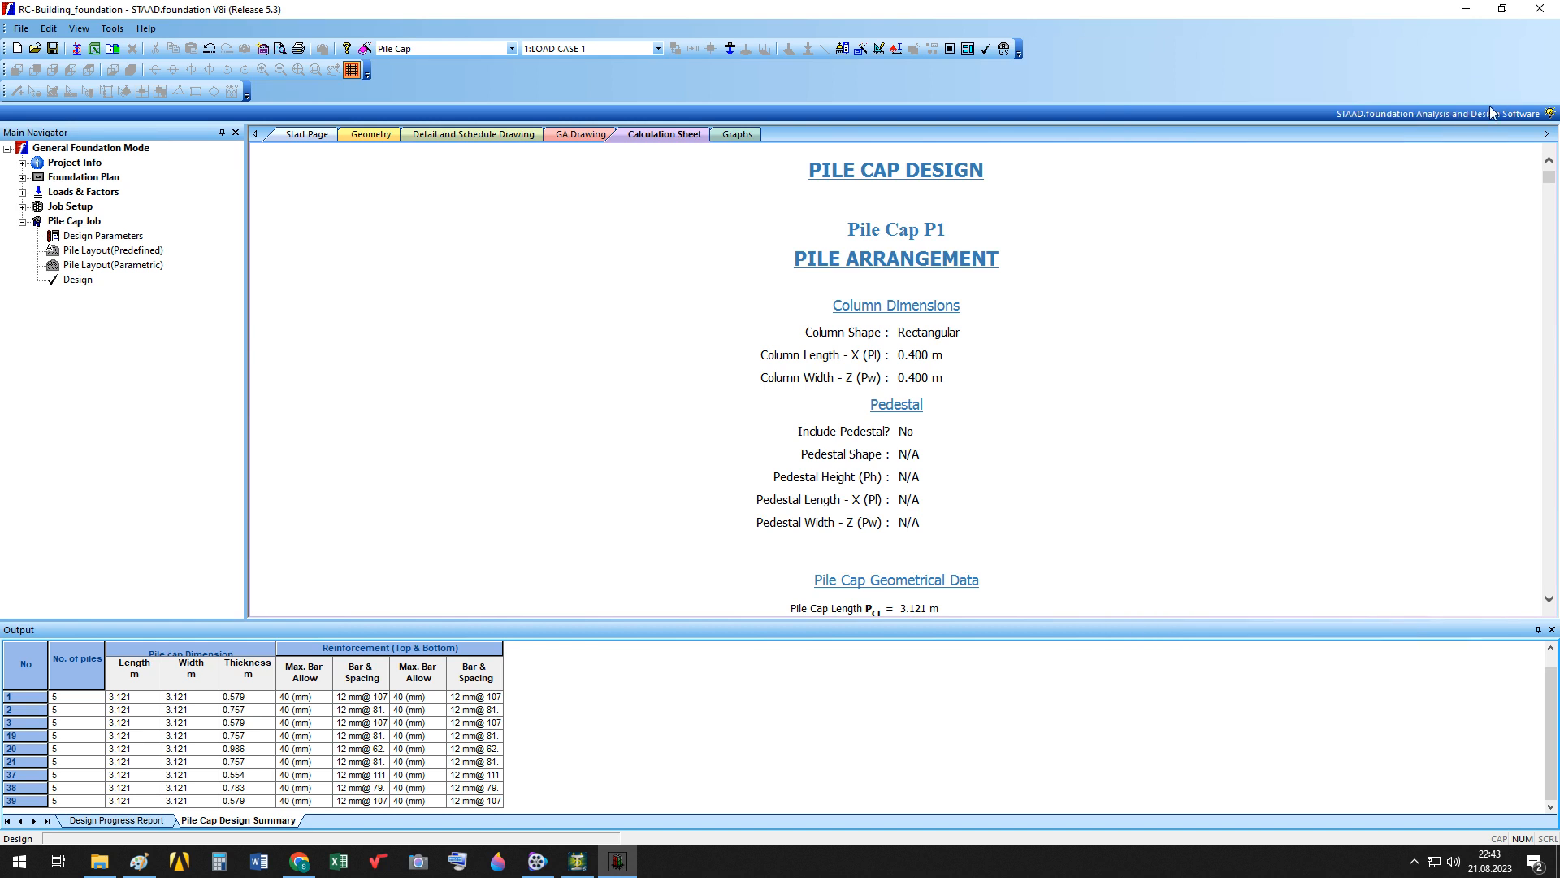
pyautogui.click(114, 251)
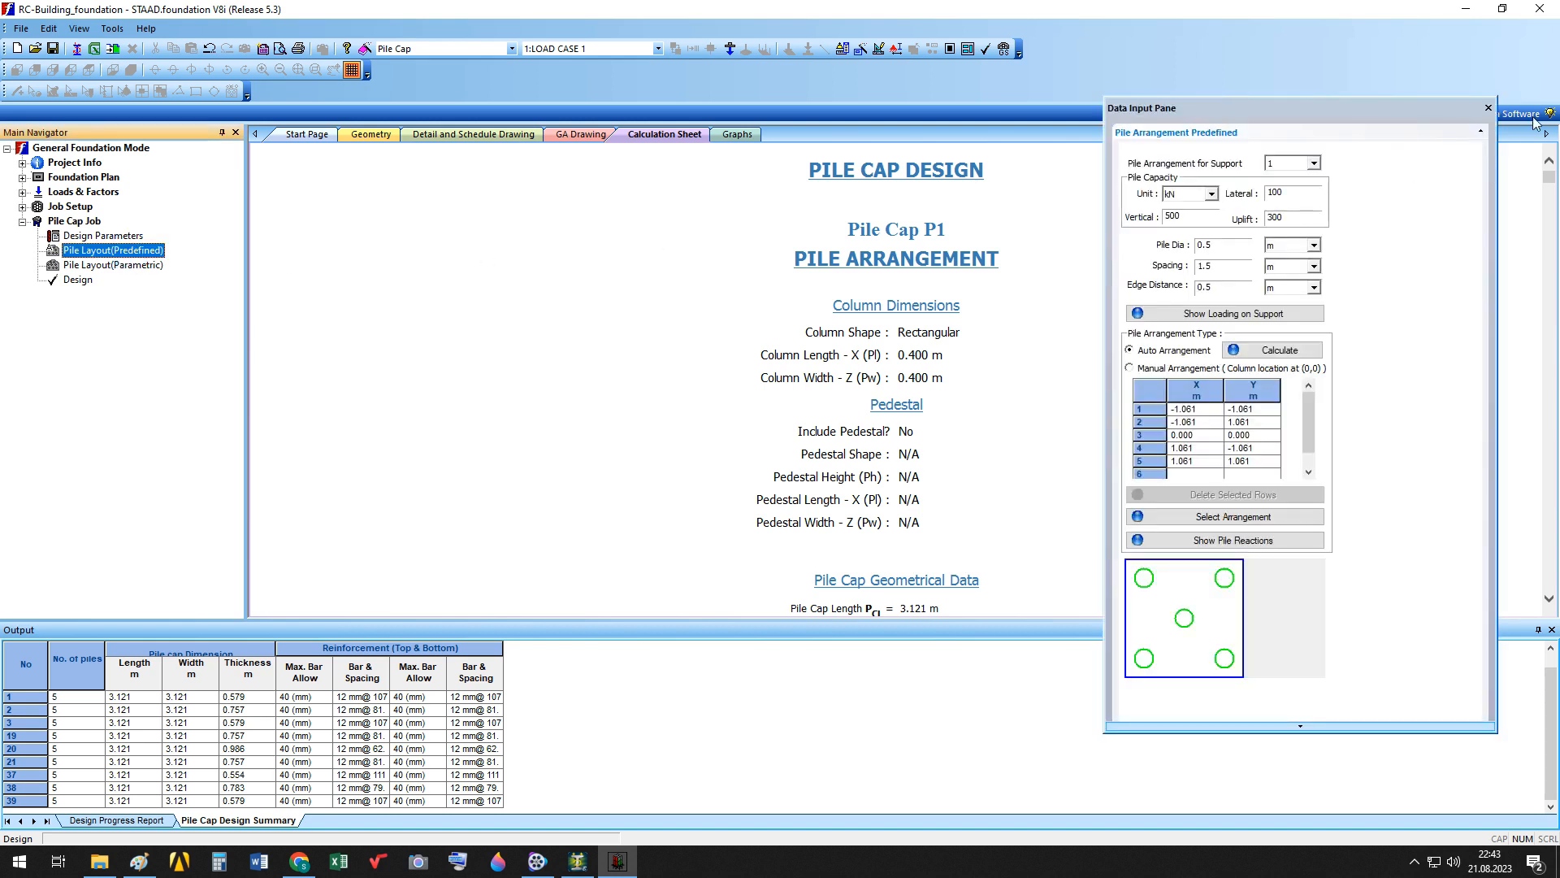
pyautogui.click(1488, 108)
pyautogui.click(1220, 335)
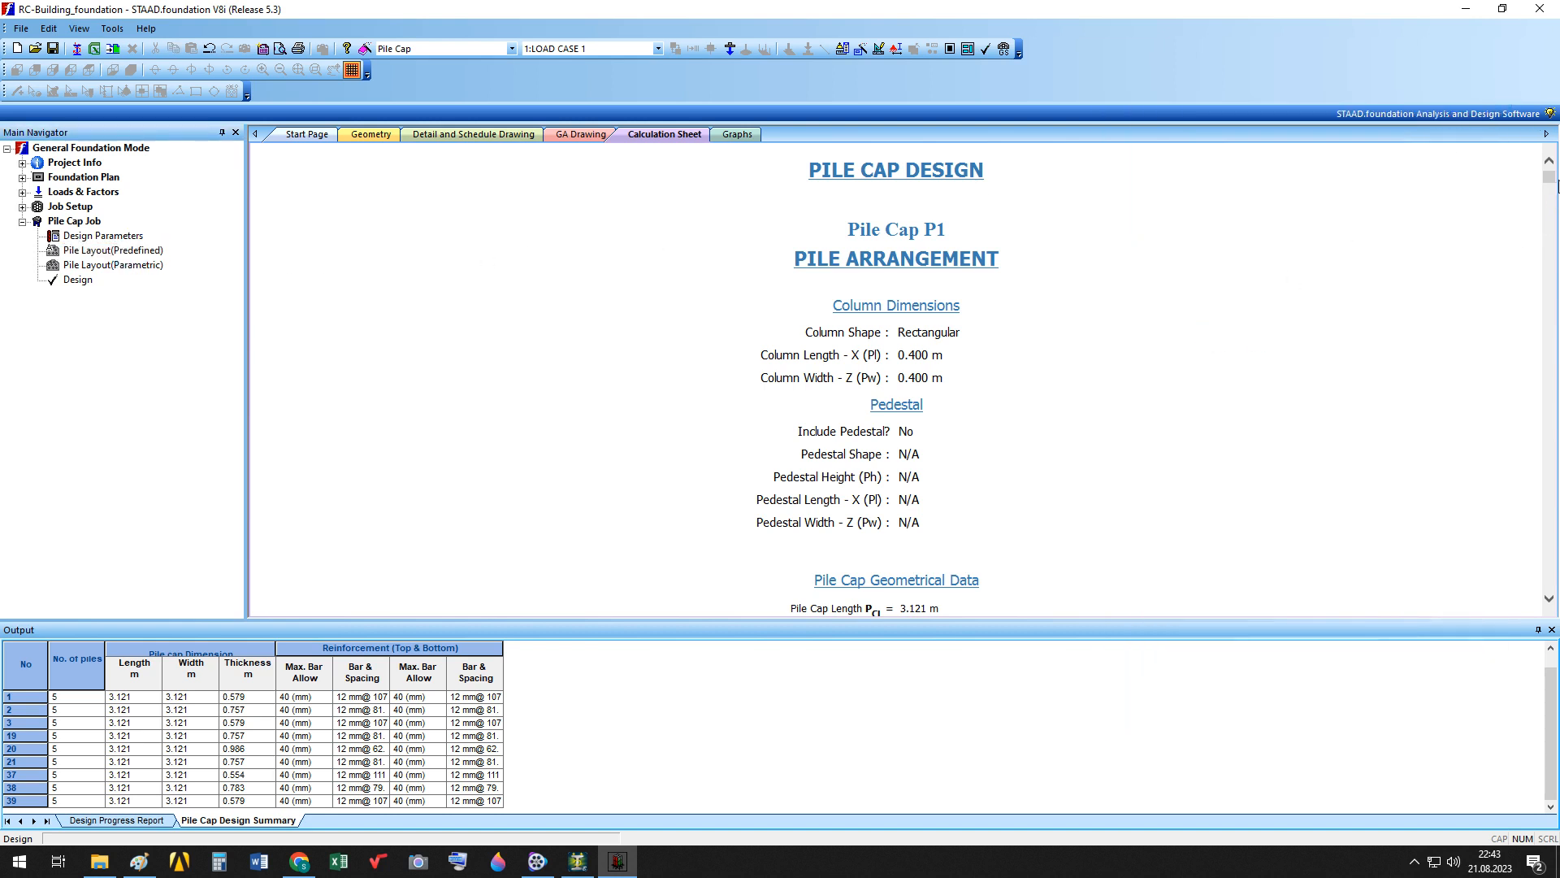
# Examine the calculation sheet for pile cap P39, including its pile reactions, shear checks and reinforcement checks.
pyautogui.moveTo(1550, 177); pyautogui.dragTo(1547, 559)
pyautogui.scroll(-15, 1345, 530)
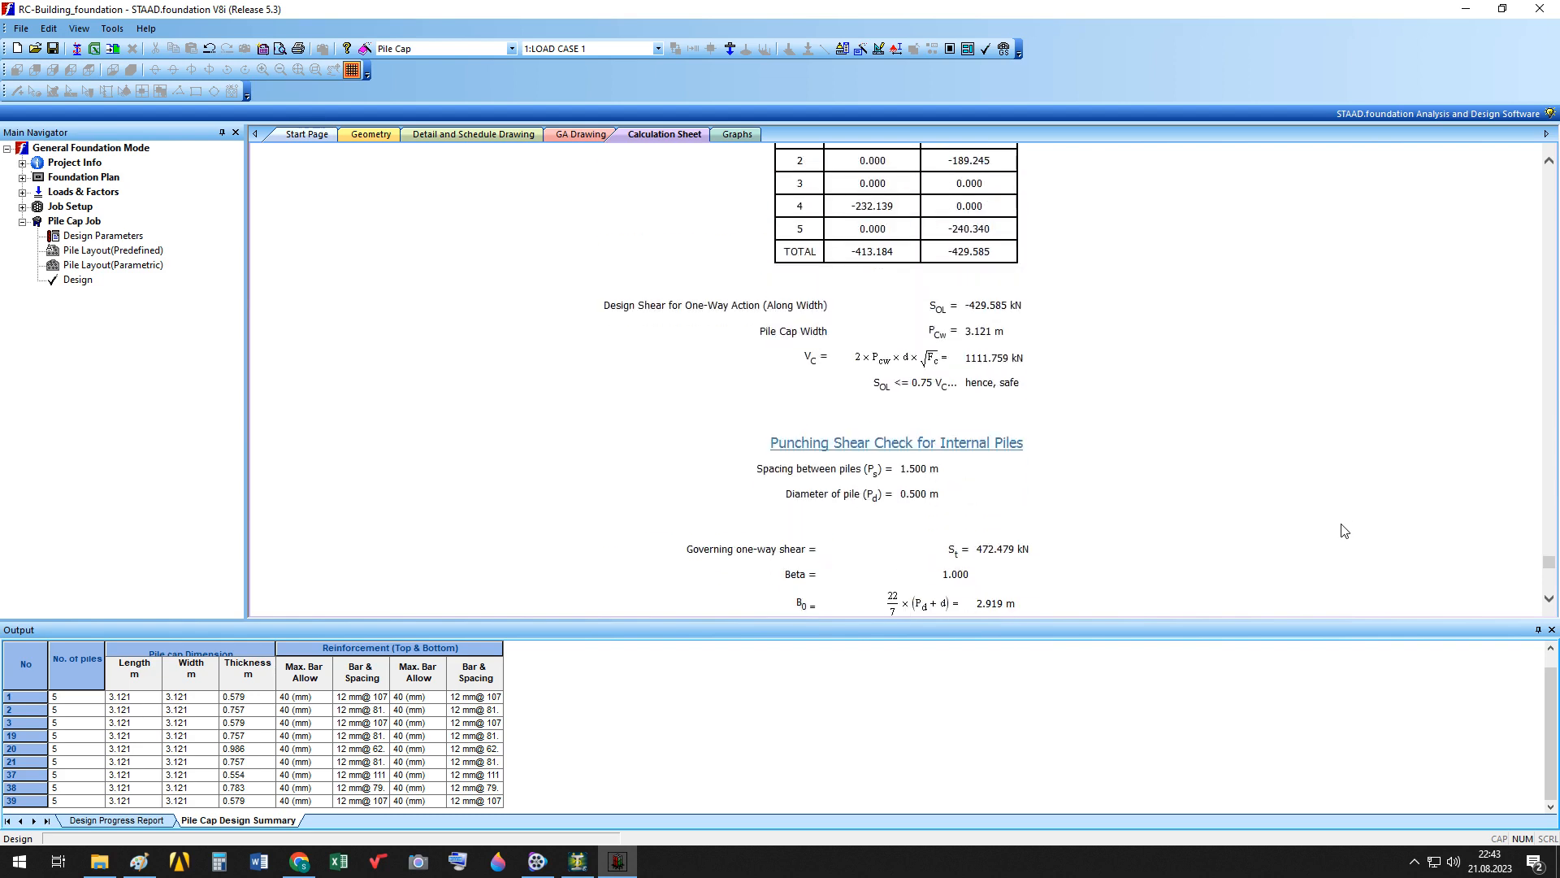
pyautogui.scroll(-15, 1345, 530)
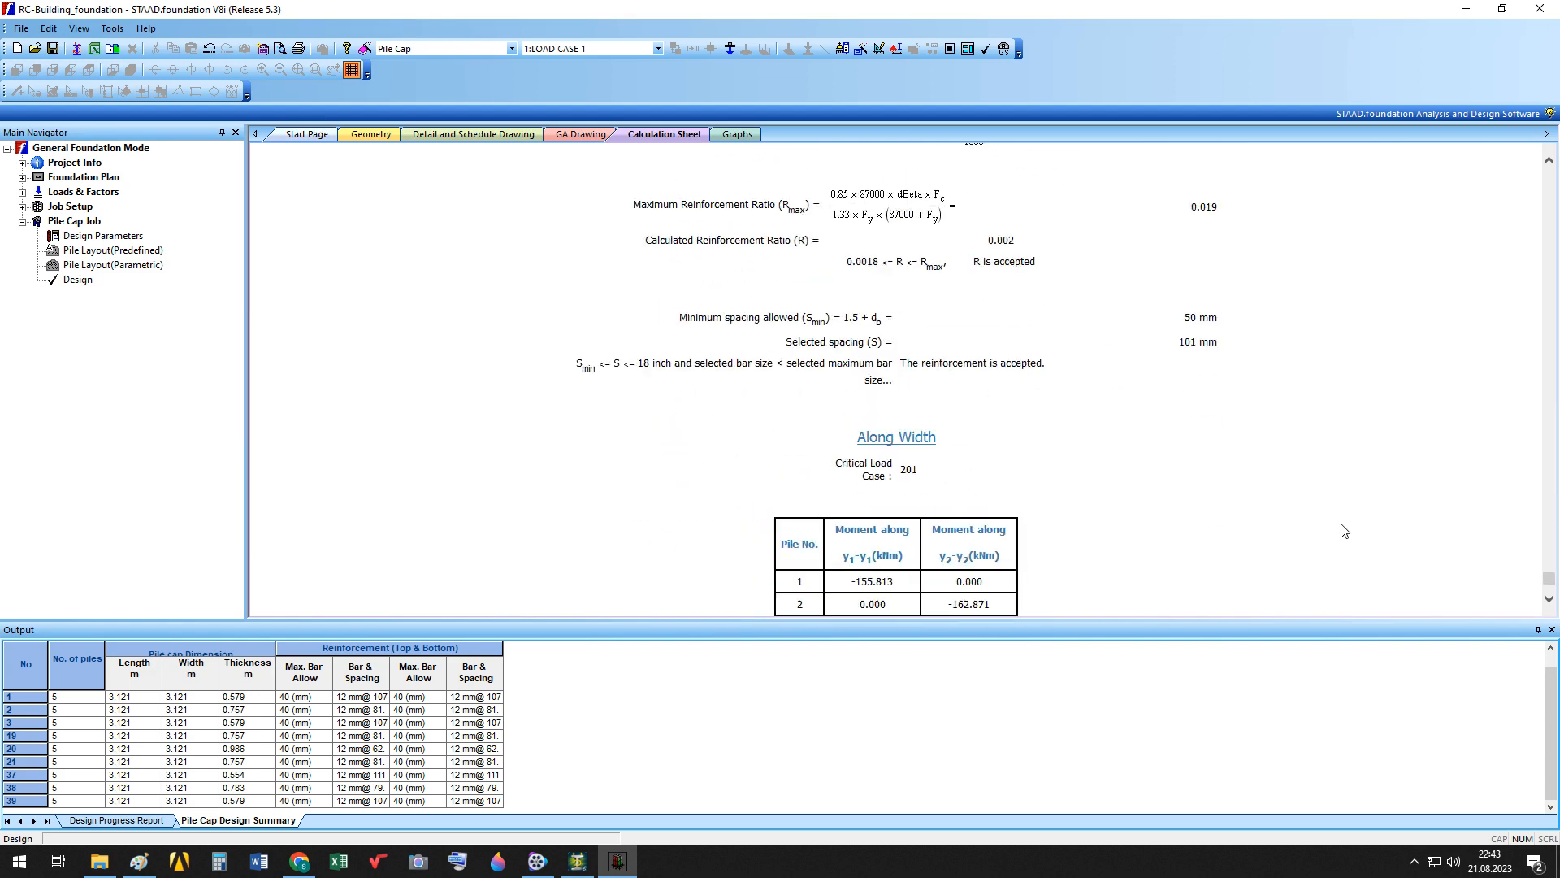
pyautogui.scroll(20, 1344, 530)
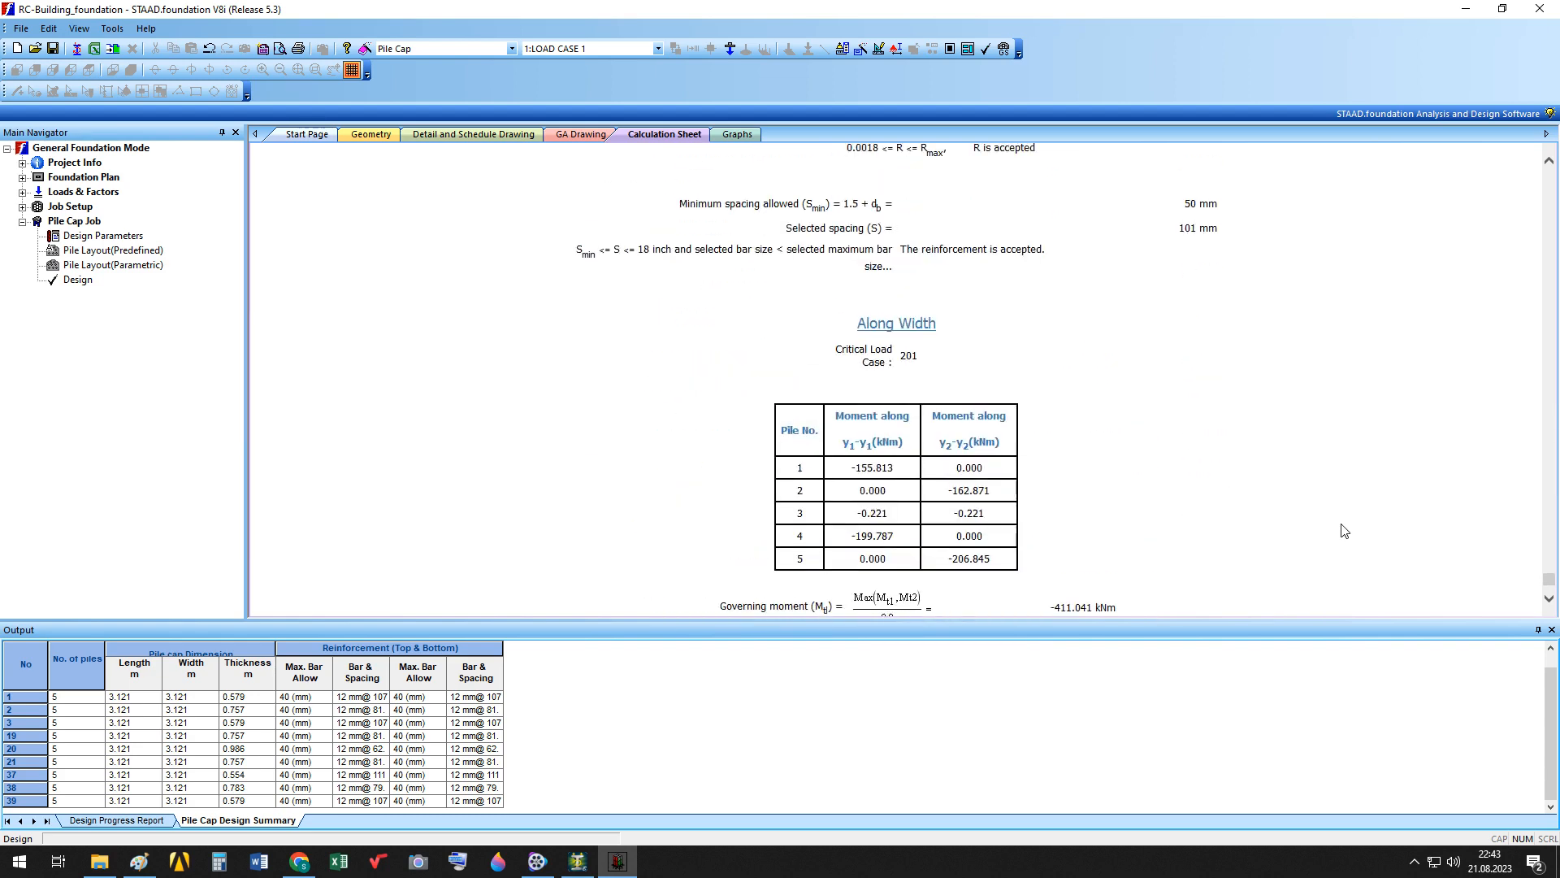
pyautogui.scroll(15, 1345, 530)
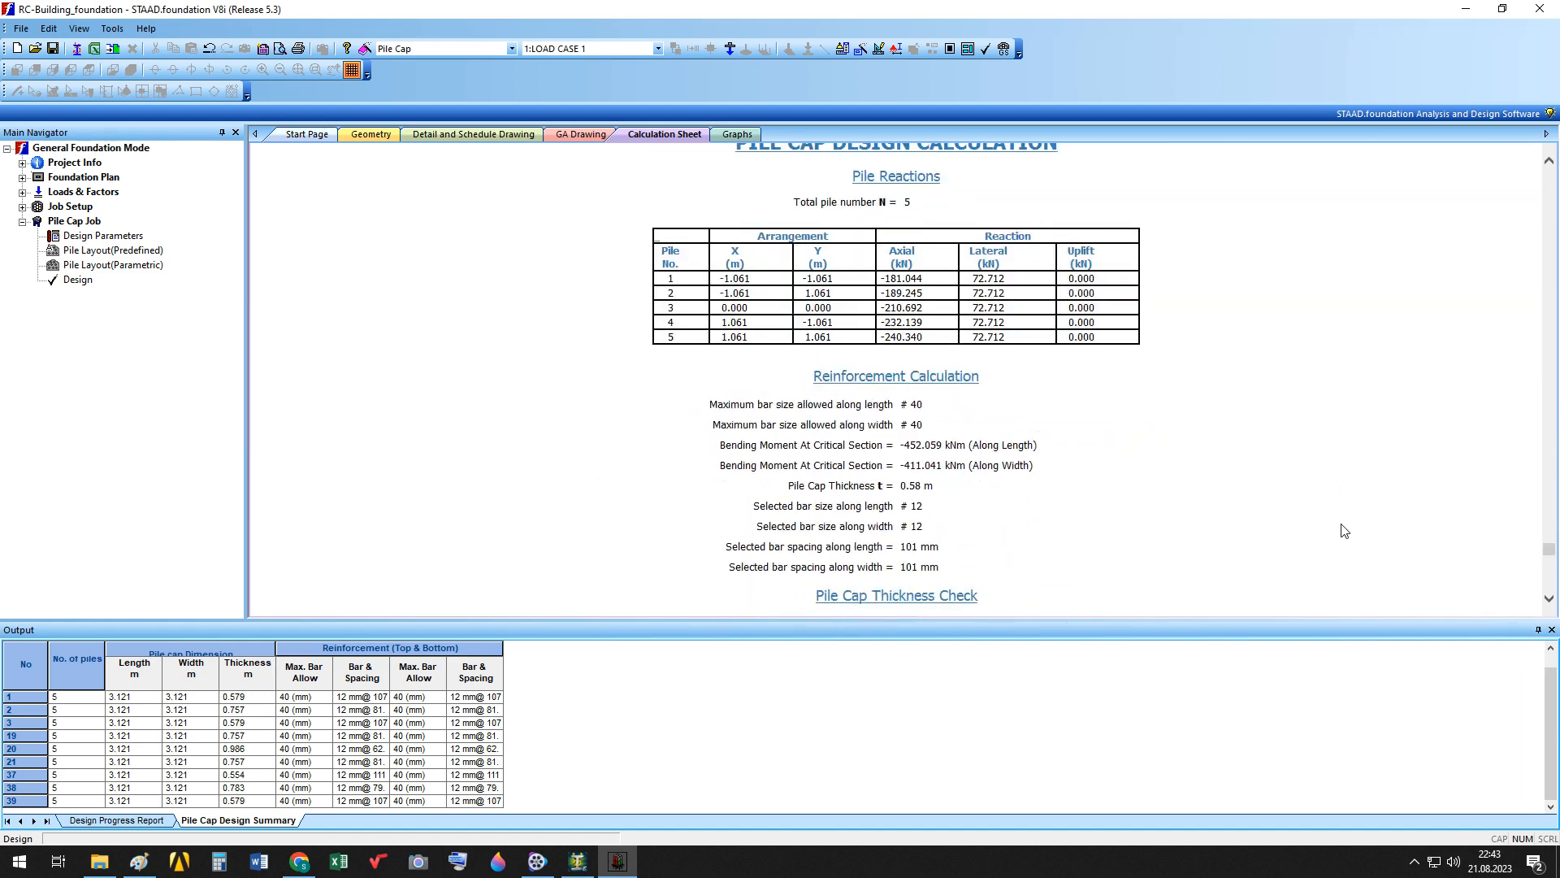
pyautogui.scroll(10, 1341, 524)
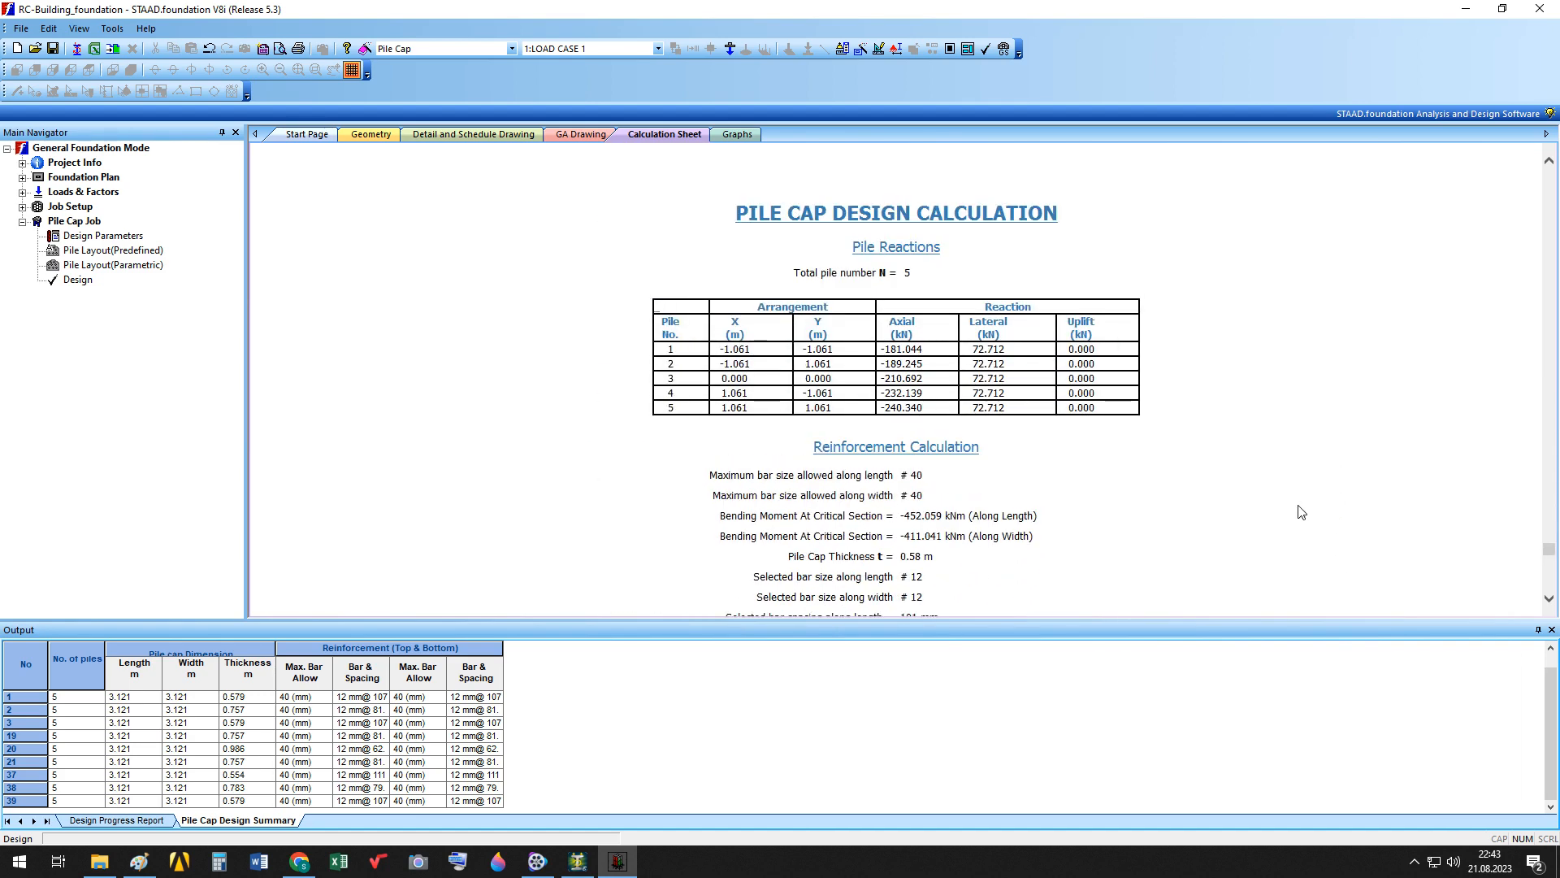
pyautogui.scroll(15, 1300, 512)
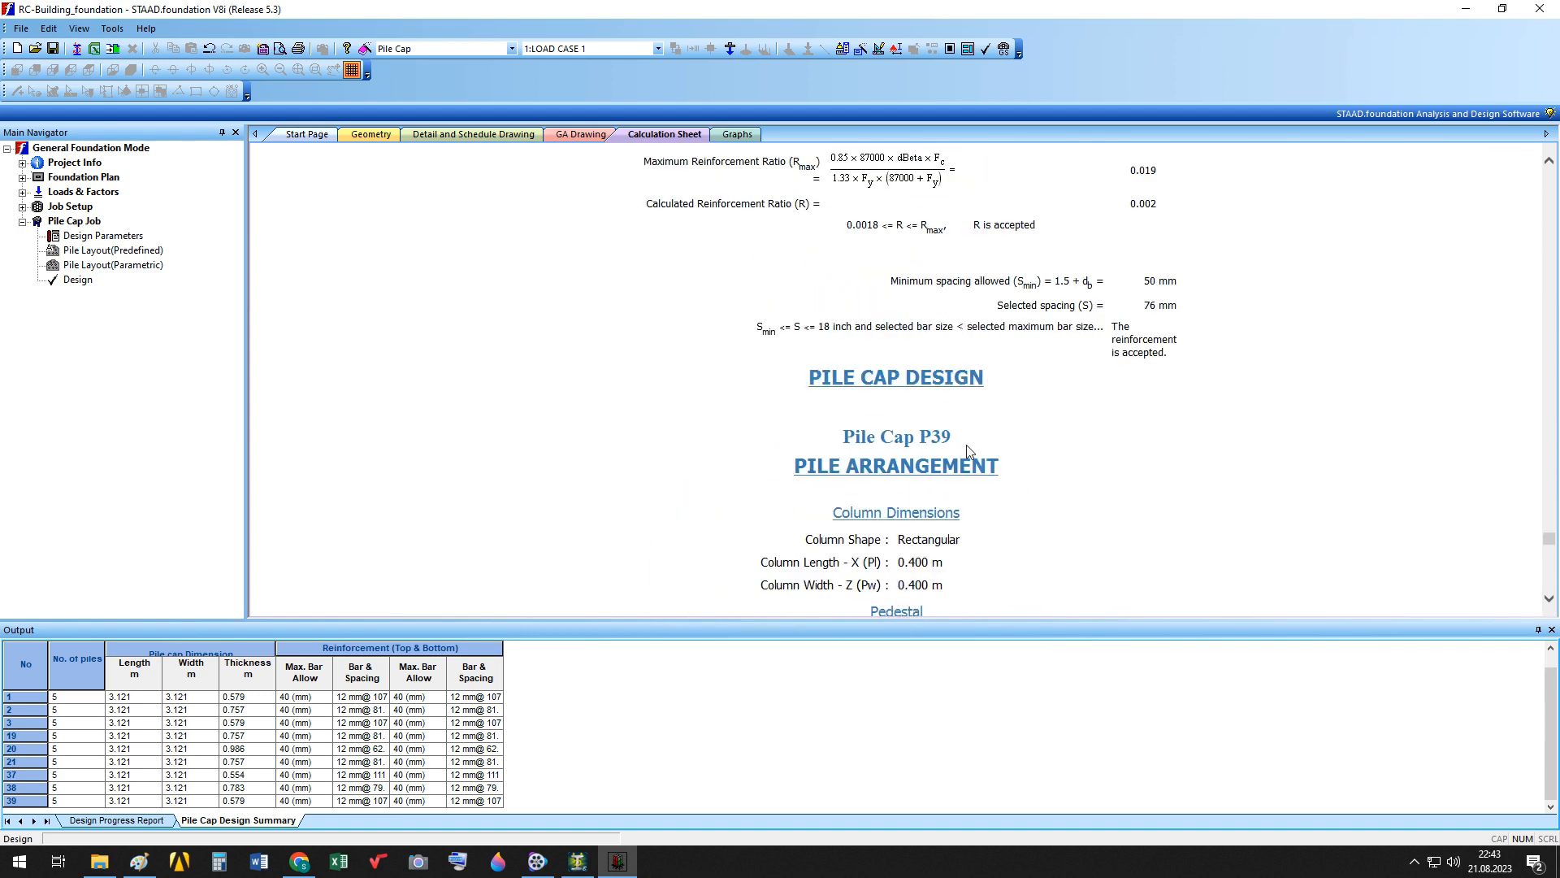
pyautogui.click(815, 693)
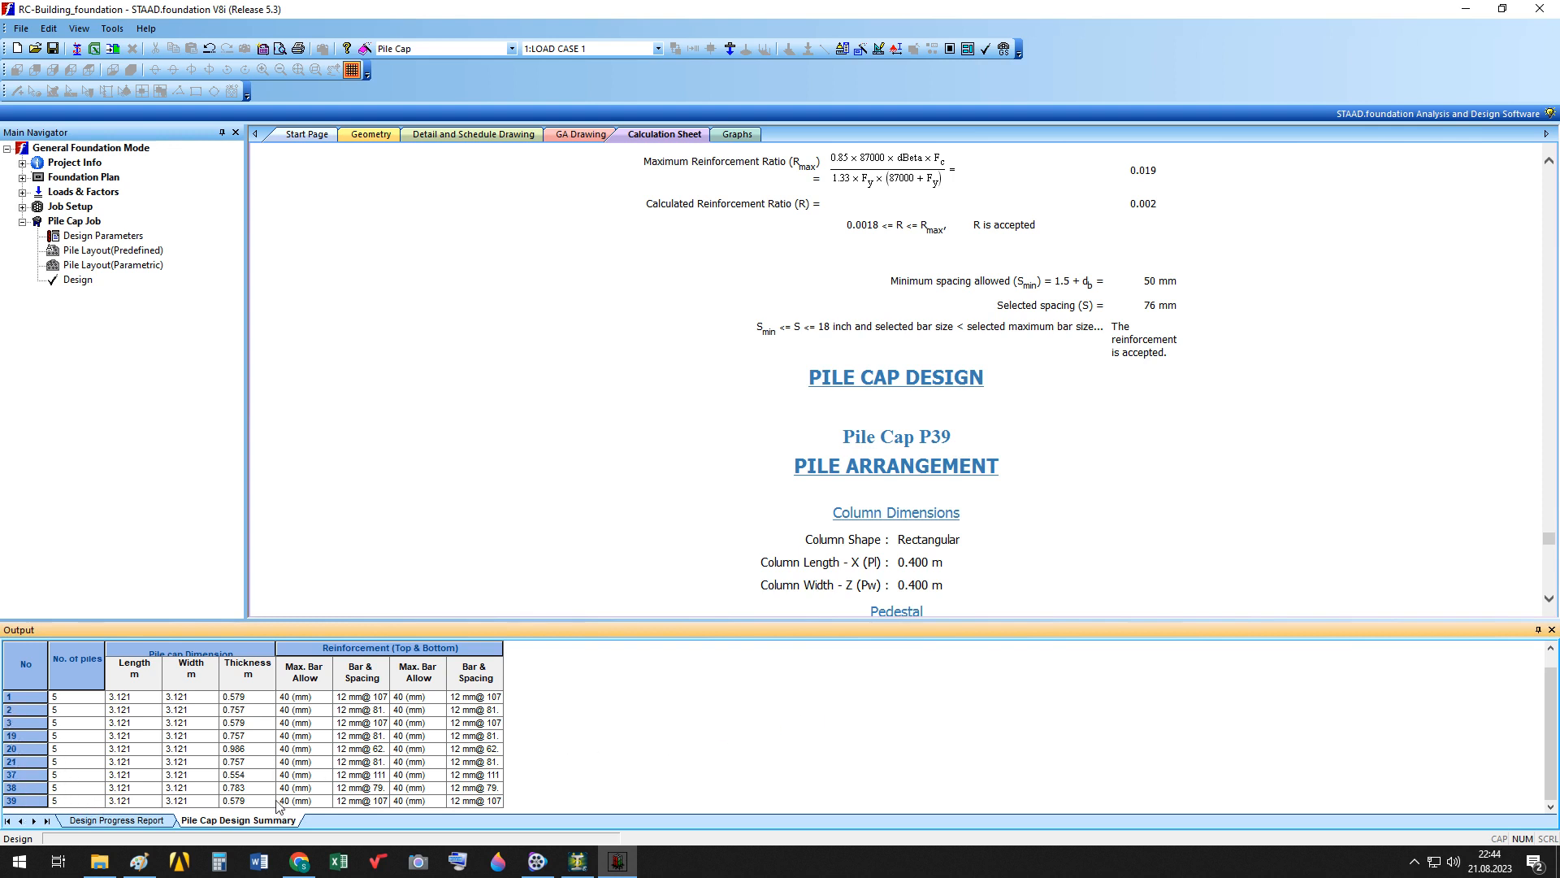
pyautogui.moveTo(1550, 537); pyautogui.dragTo(1541, 609)
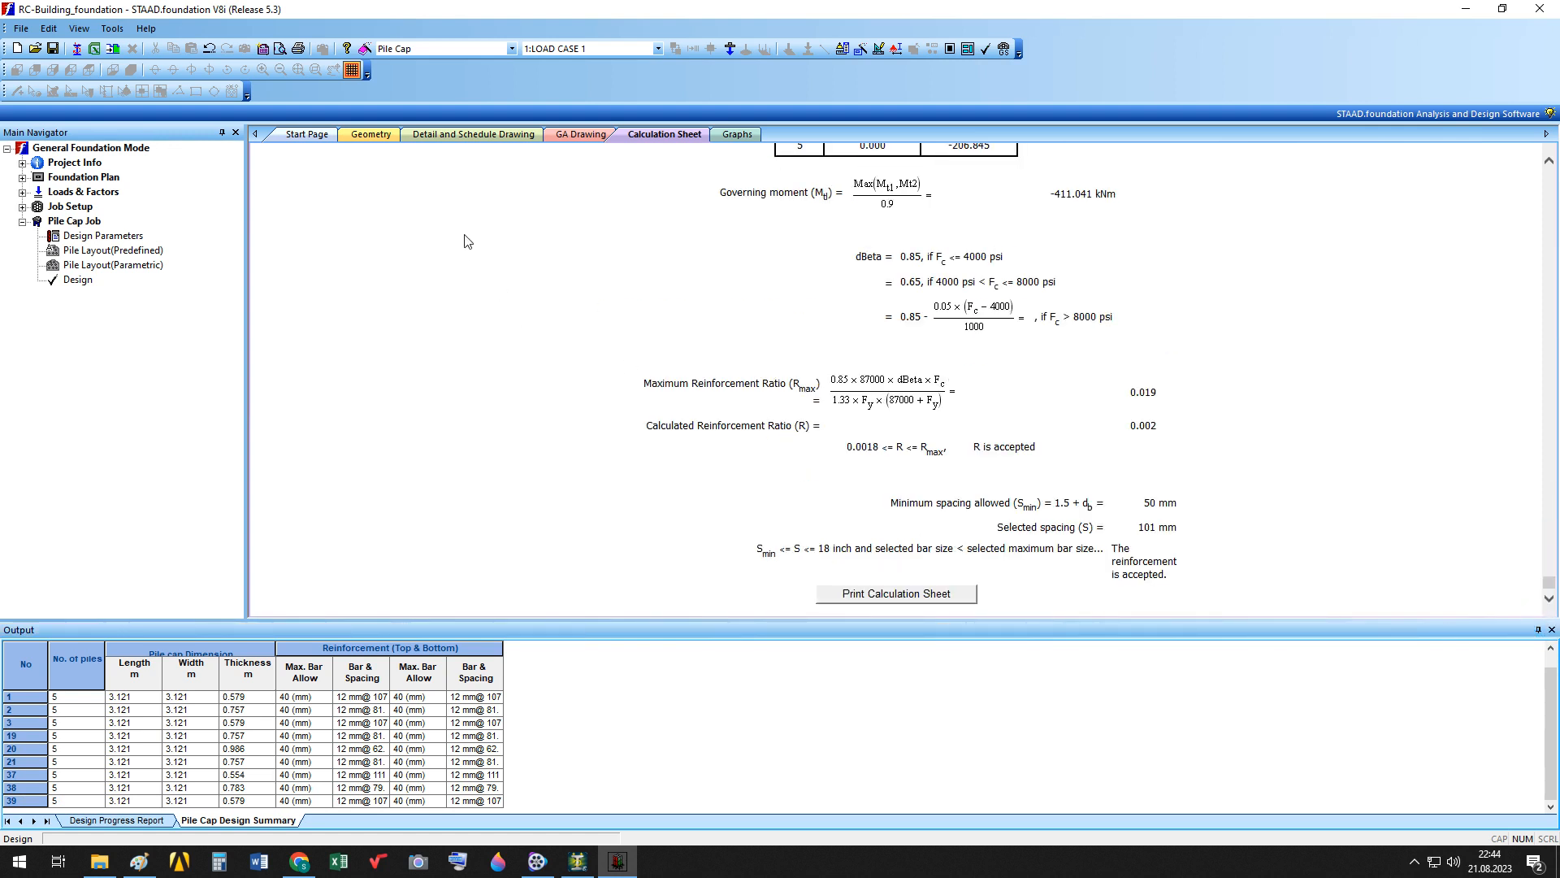
# Display the detail drawing of footing 1 and check which footing numbers can be chosen.
pyautogui.click(469, 138)
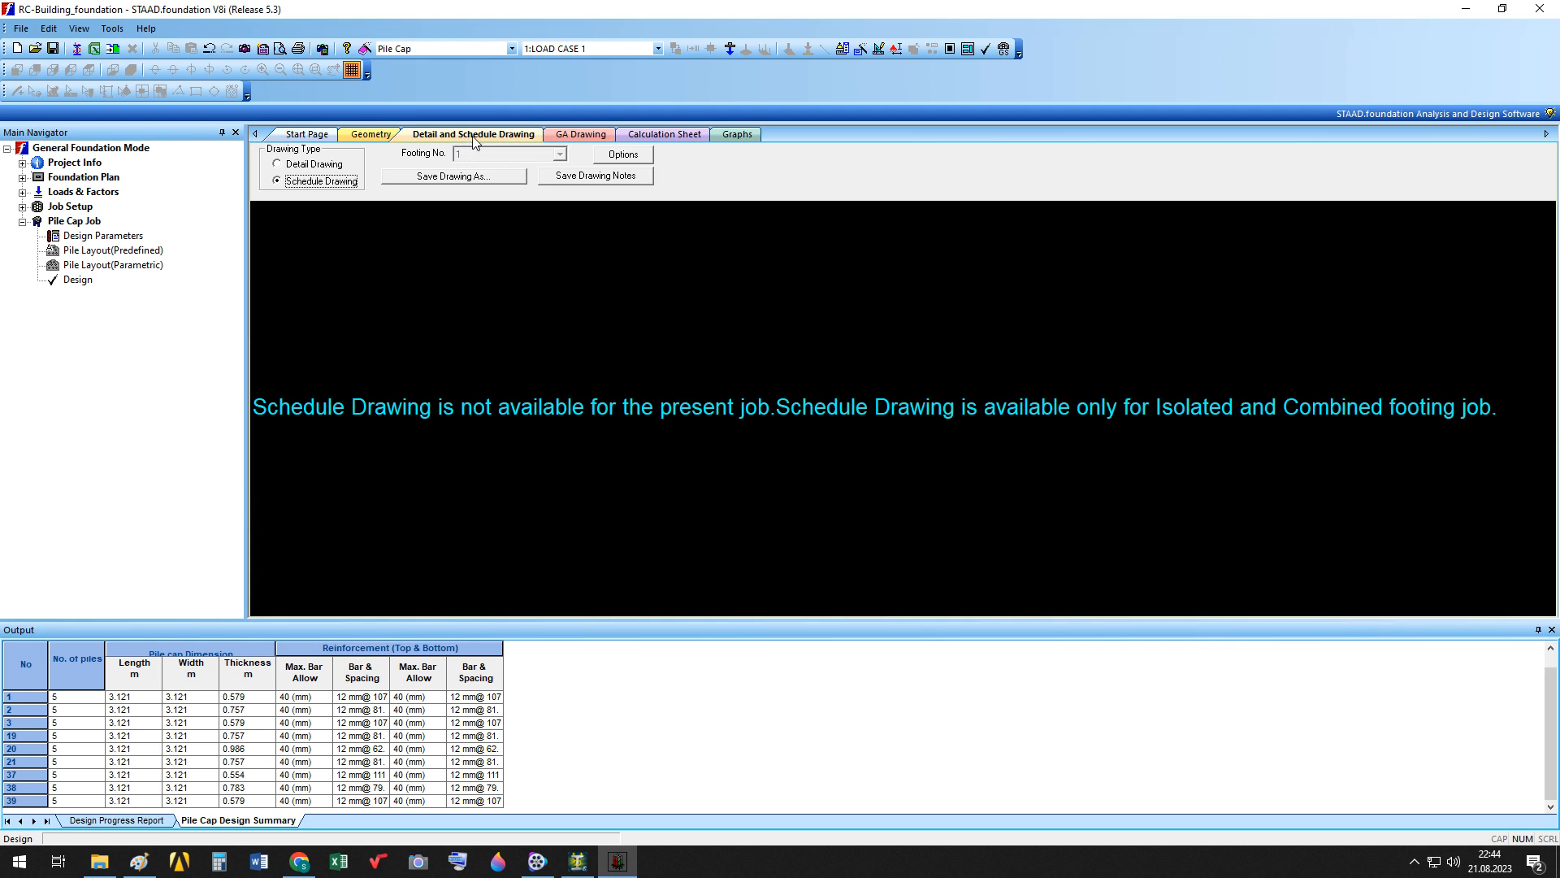
pyautogui.click(278, 166)
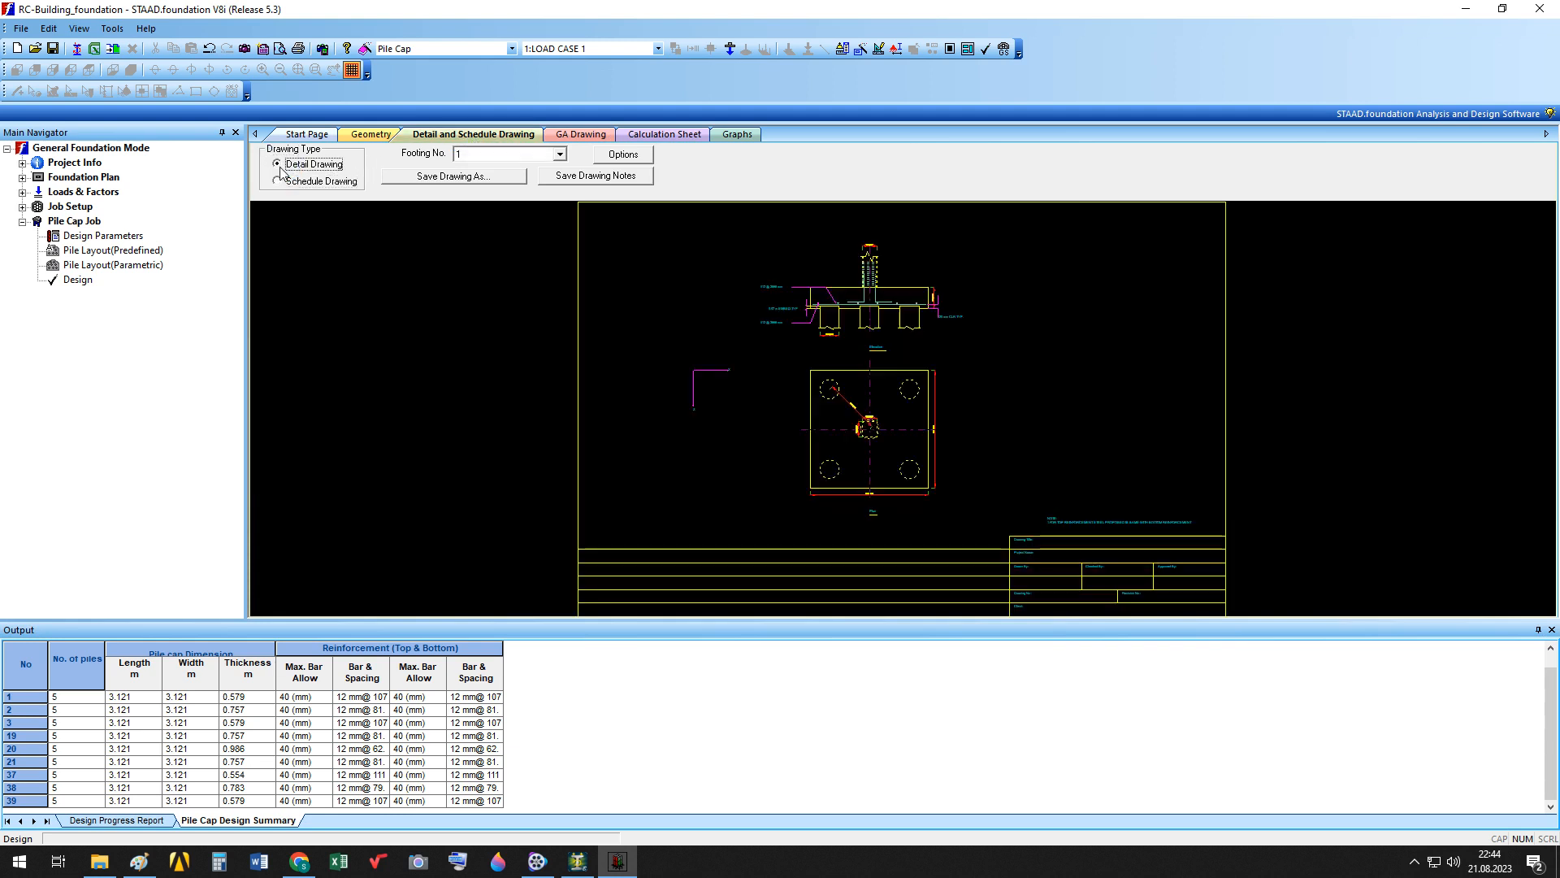
pyautogui.click(556, 155)
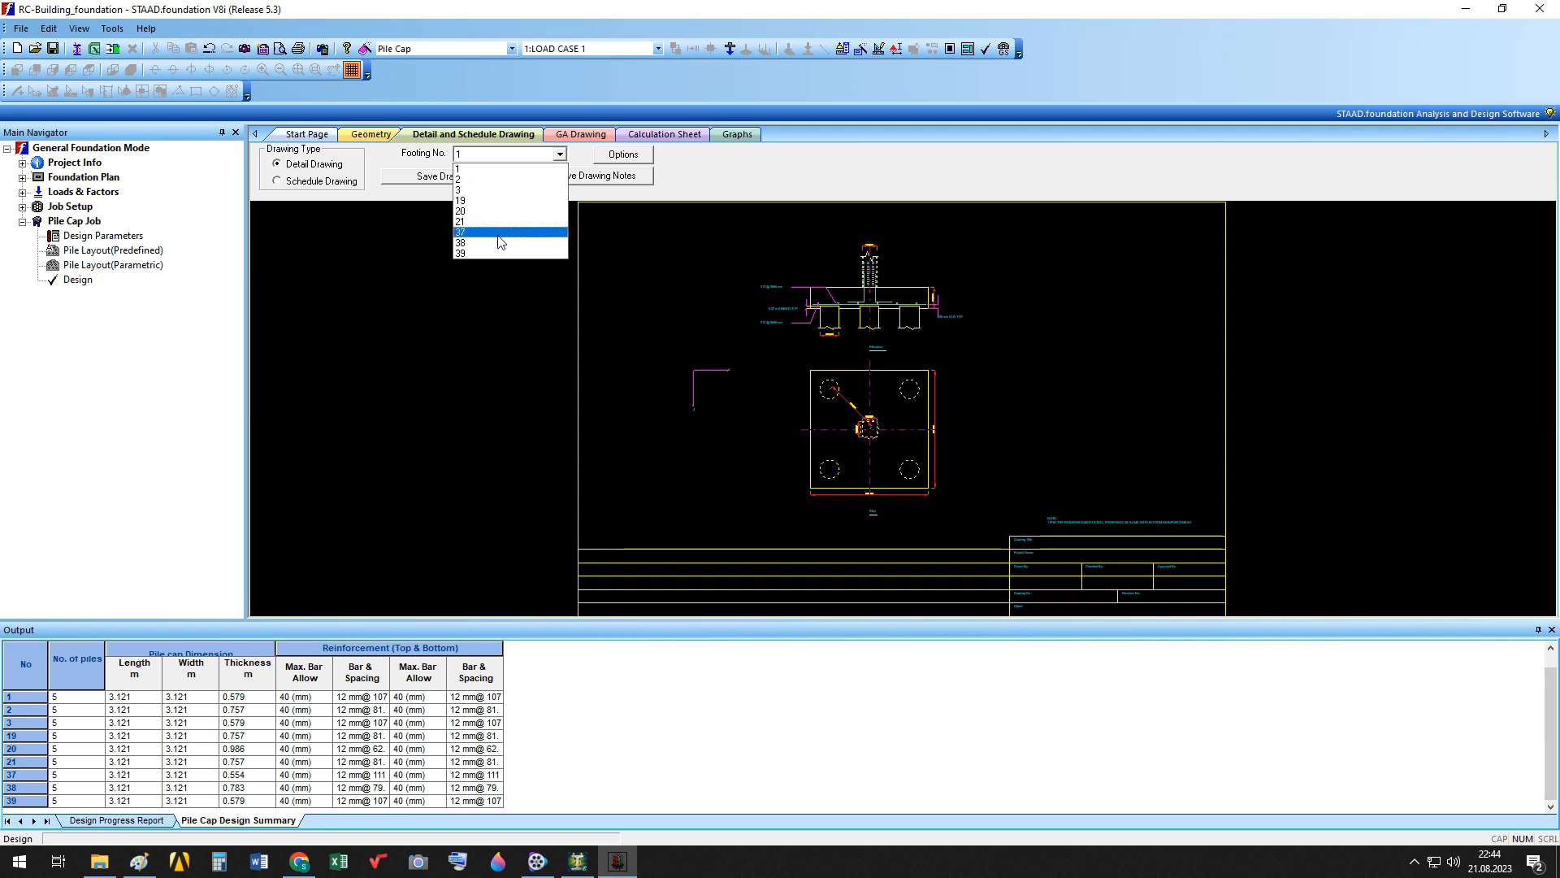
pyautogui.click(743, 194)
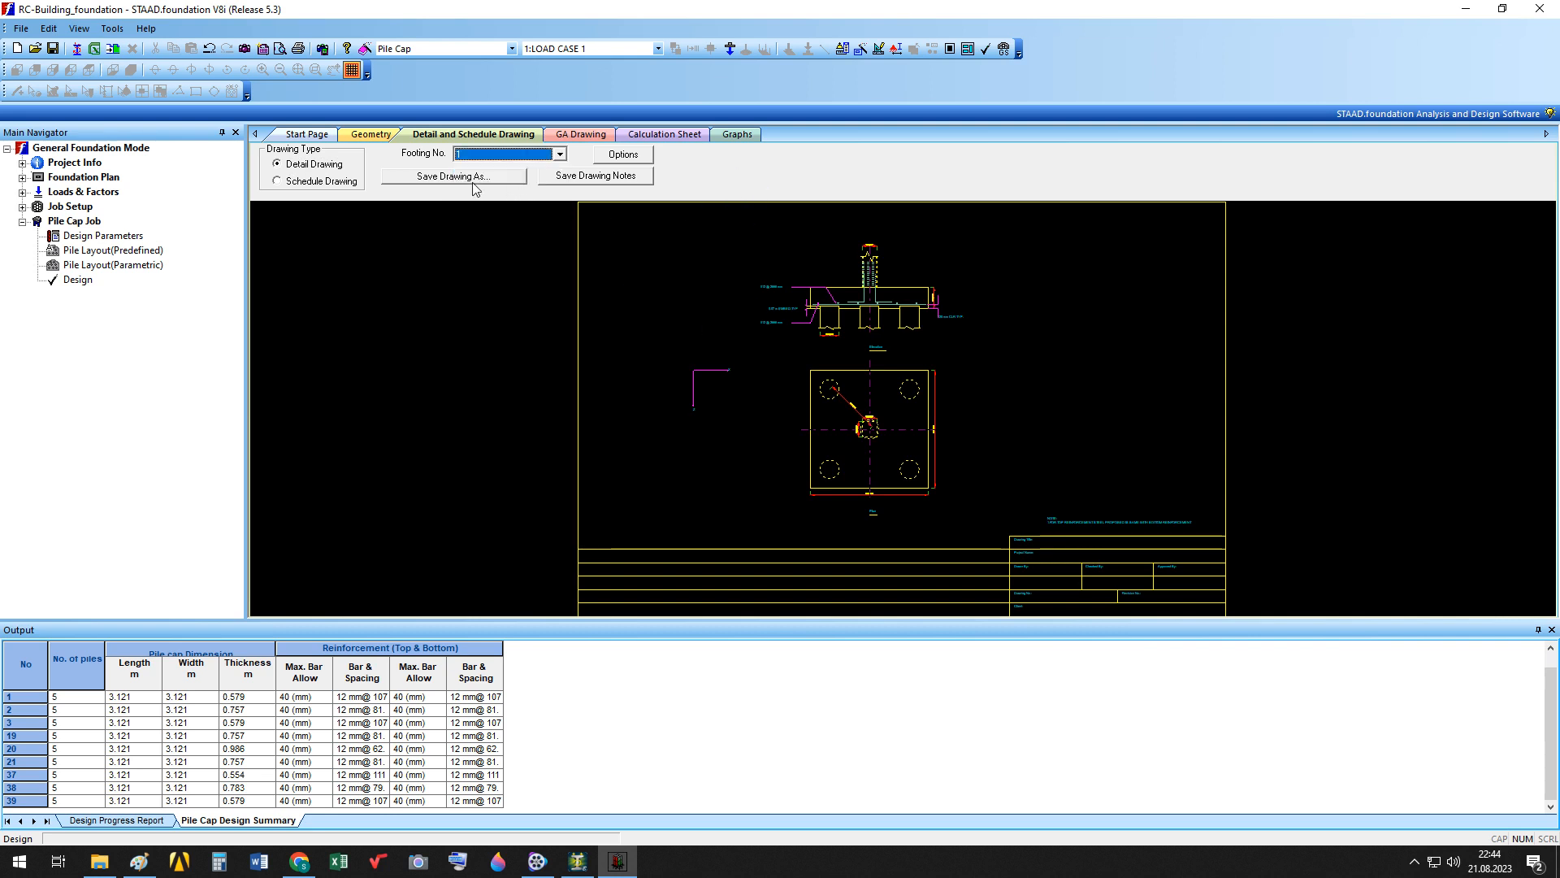
# Return to the foundation geometry, bring all nine pile caps into view and inspect support 2.
pyautogui.click(665, 135)
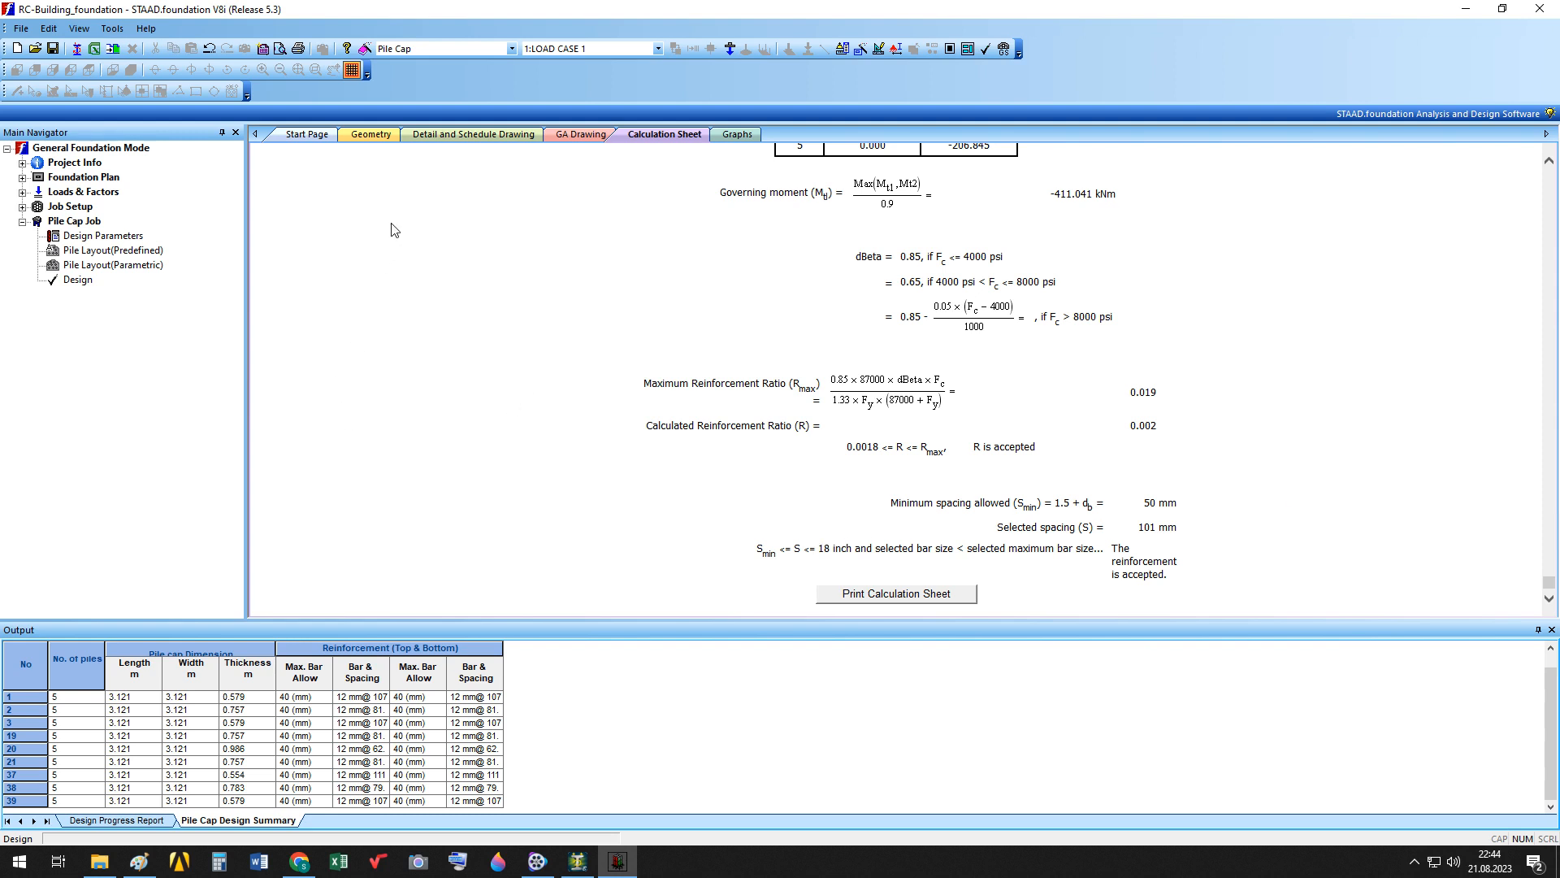
pyautogui.click(370, 135)
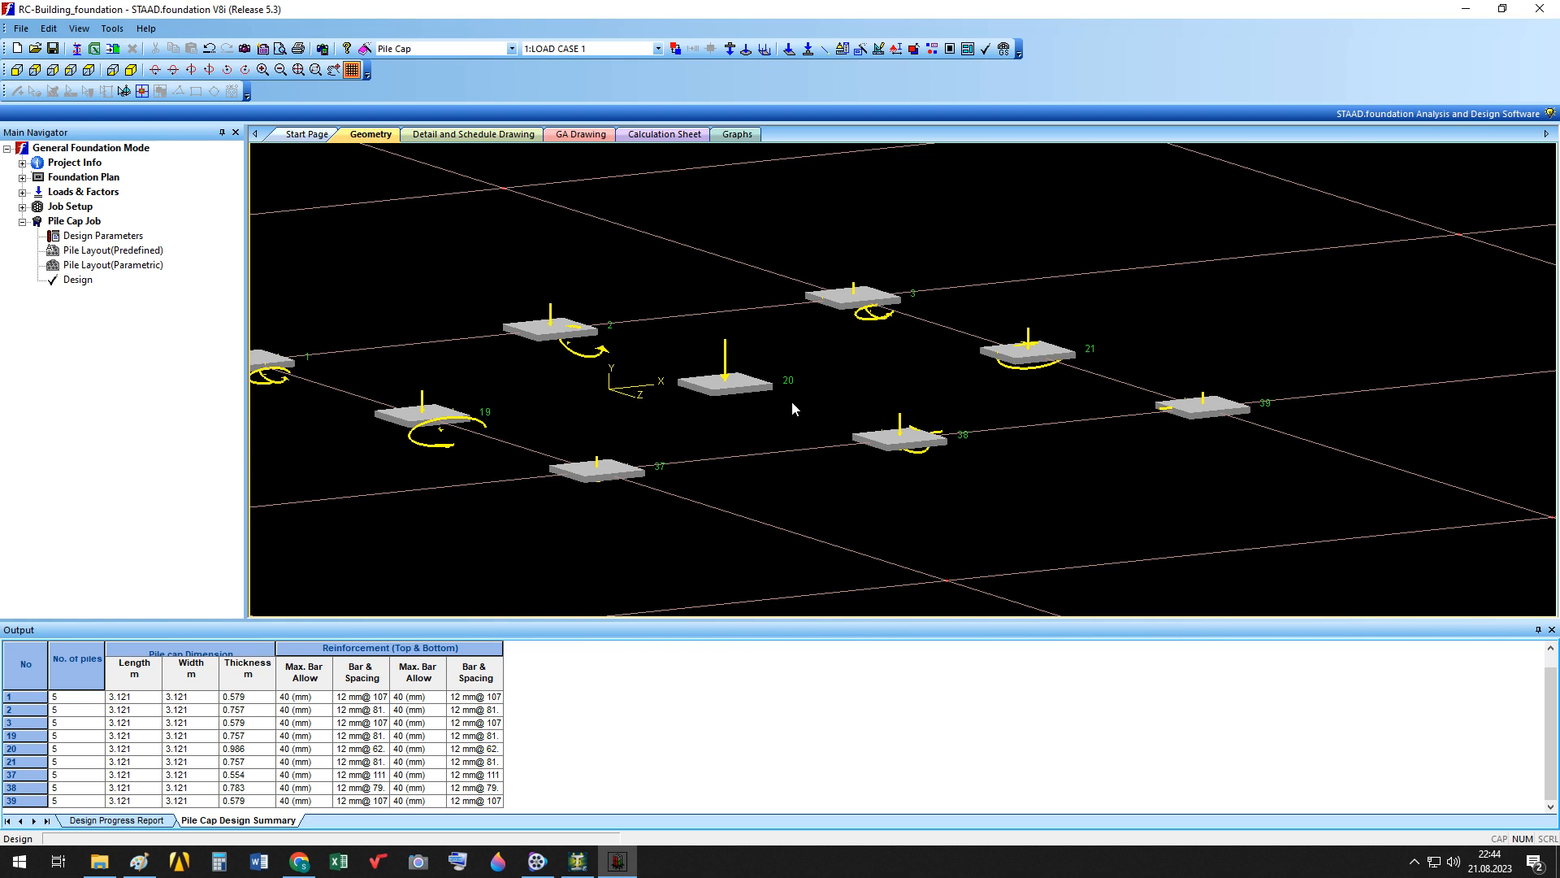
pyautogui.moveTo(697, 401); pyautogui.dragTo(813, 443, button='middle')
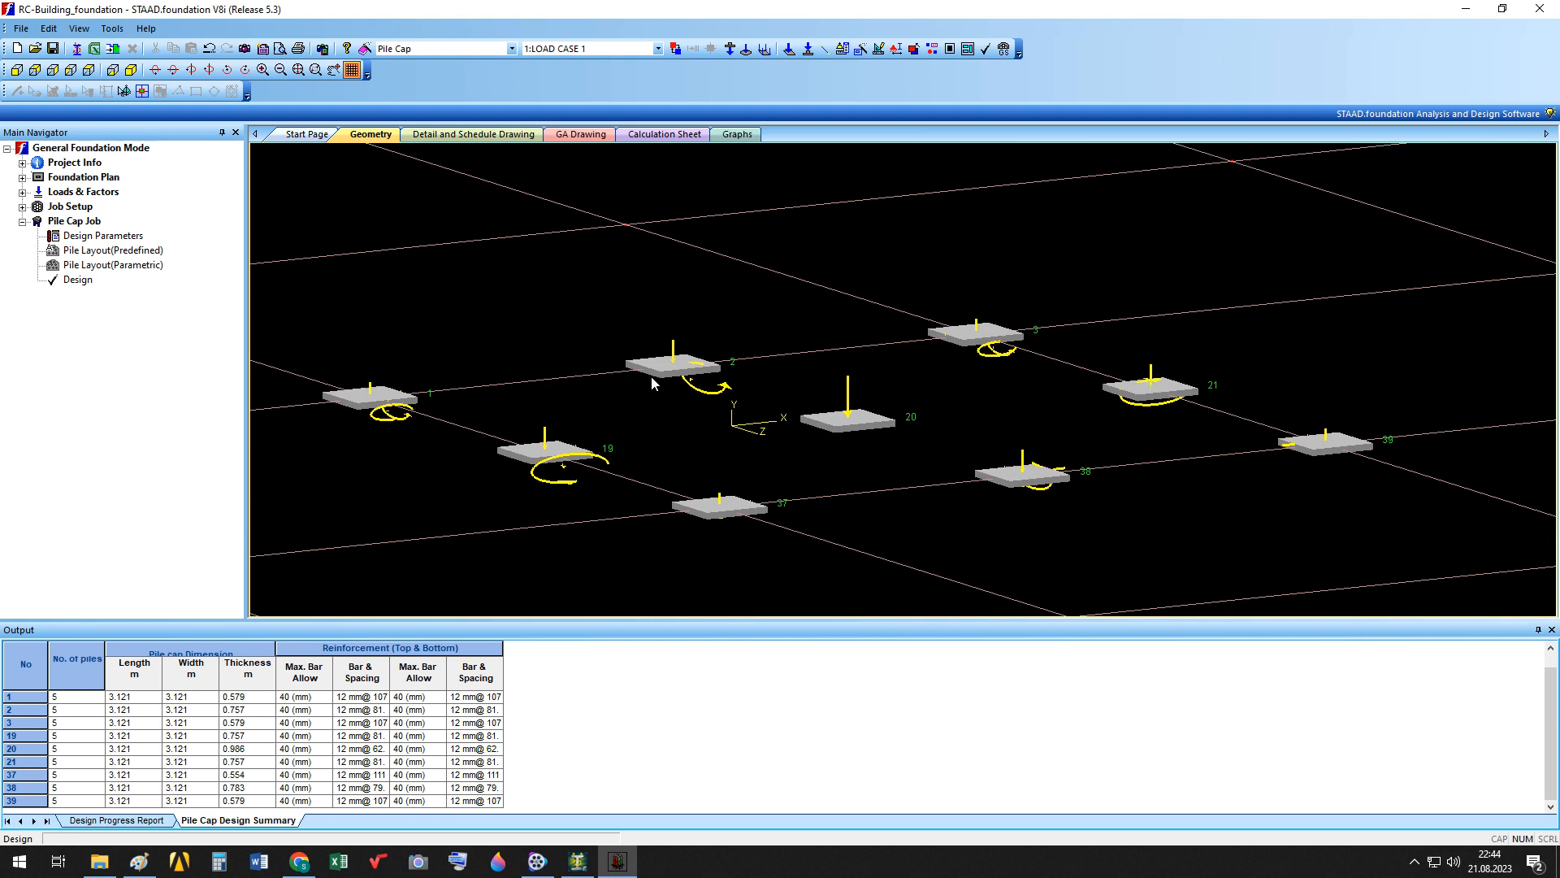
pyautogui.moveTo(651, 379)
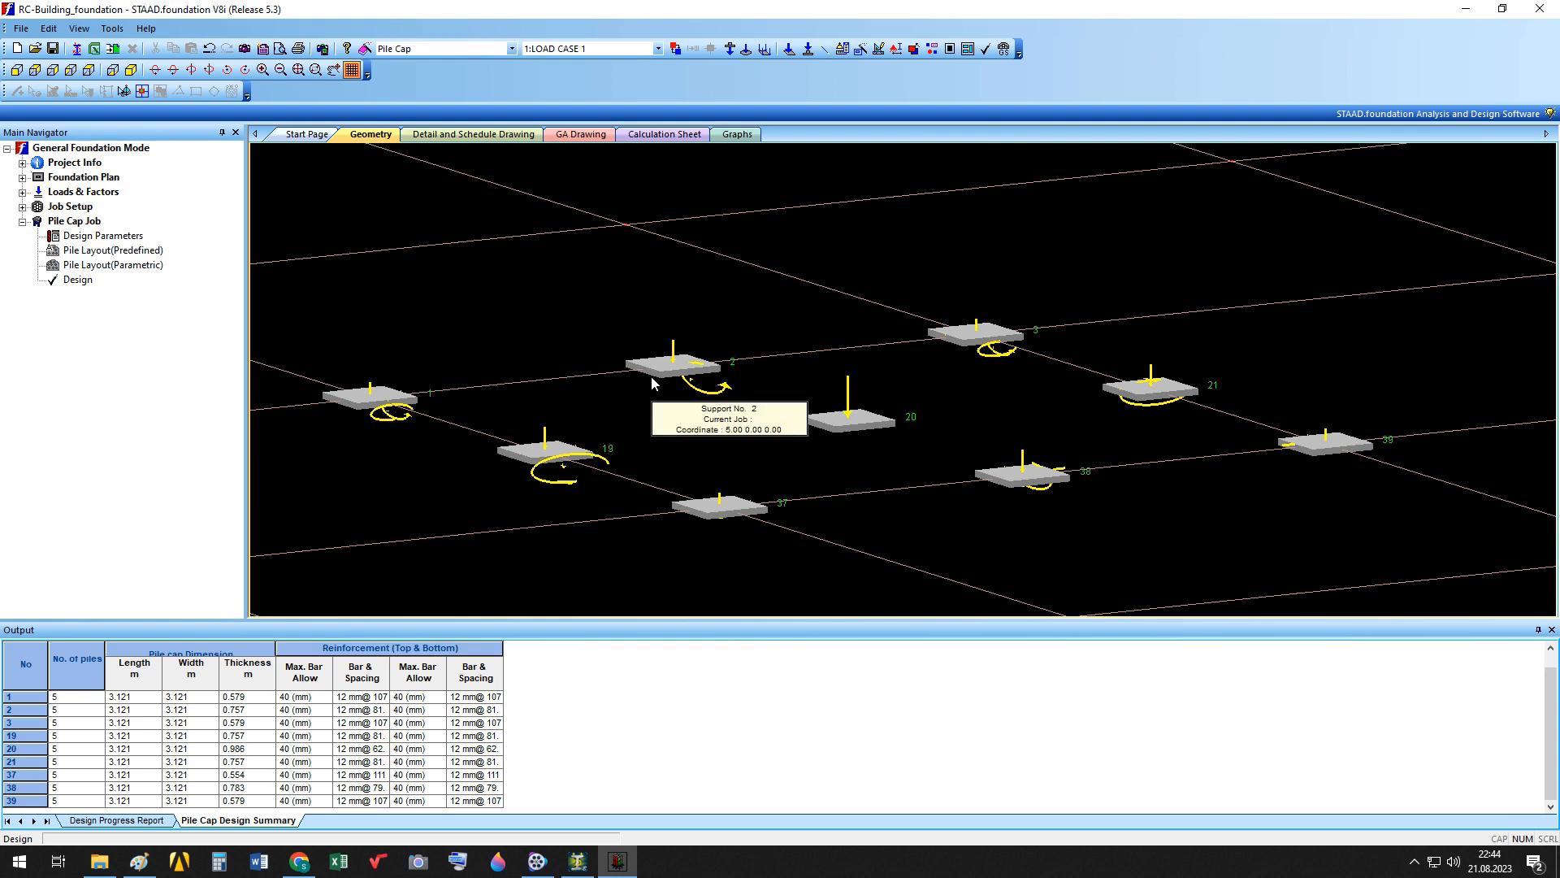
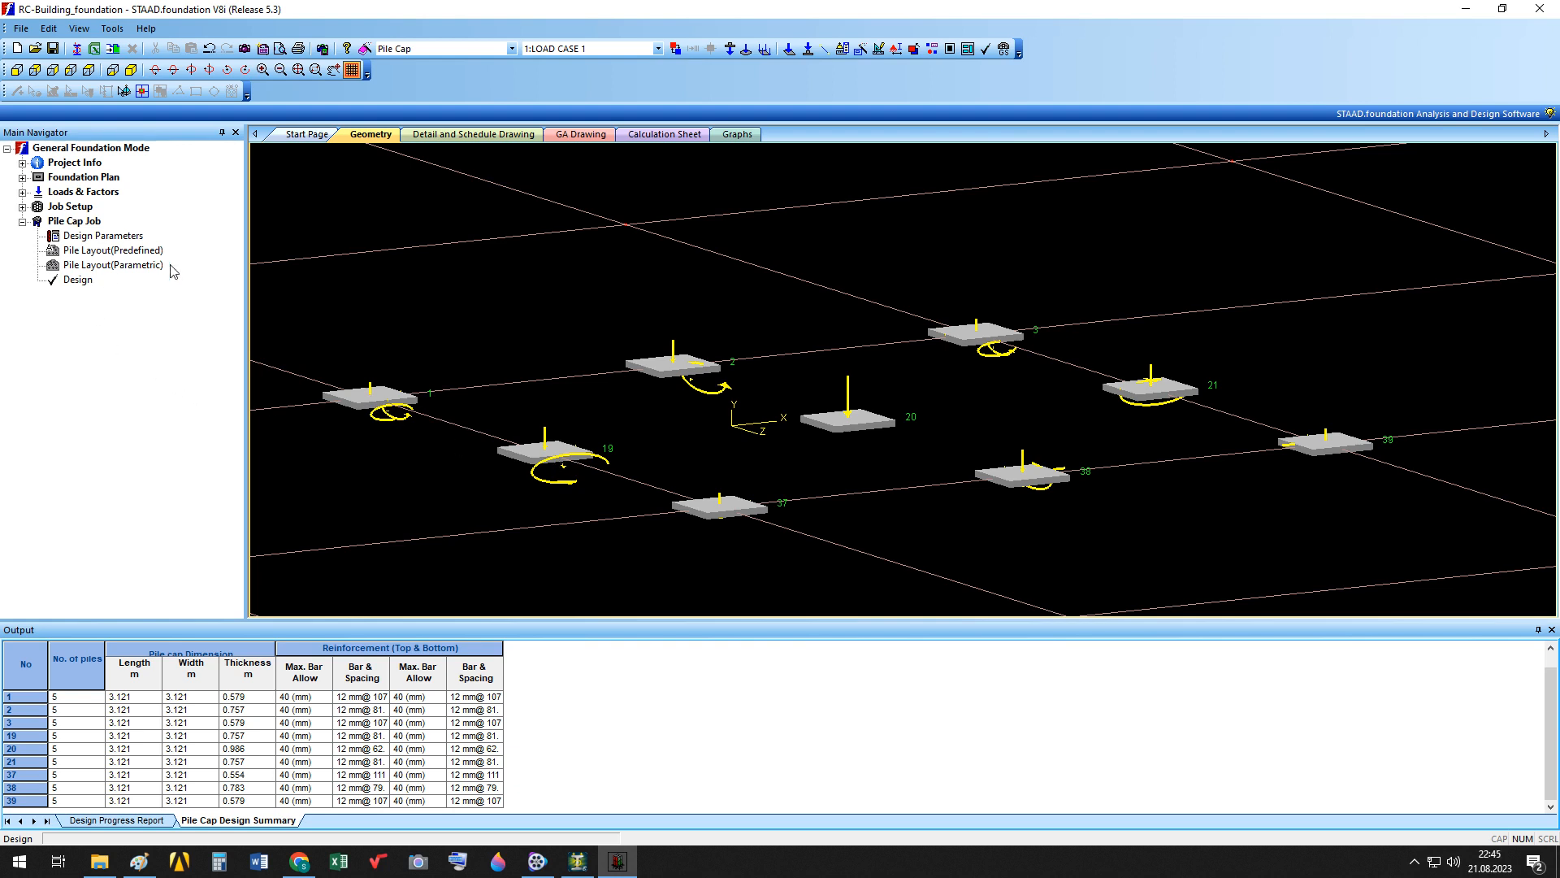
# Switch to Paint and start a blank image, discarding the unsaved changes to PileCap.png.
pyautogui.click(140, 864)
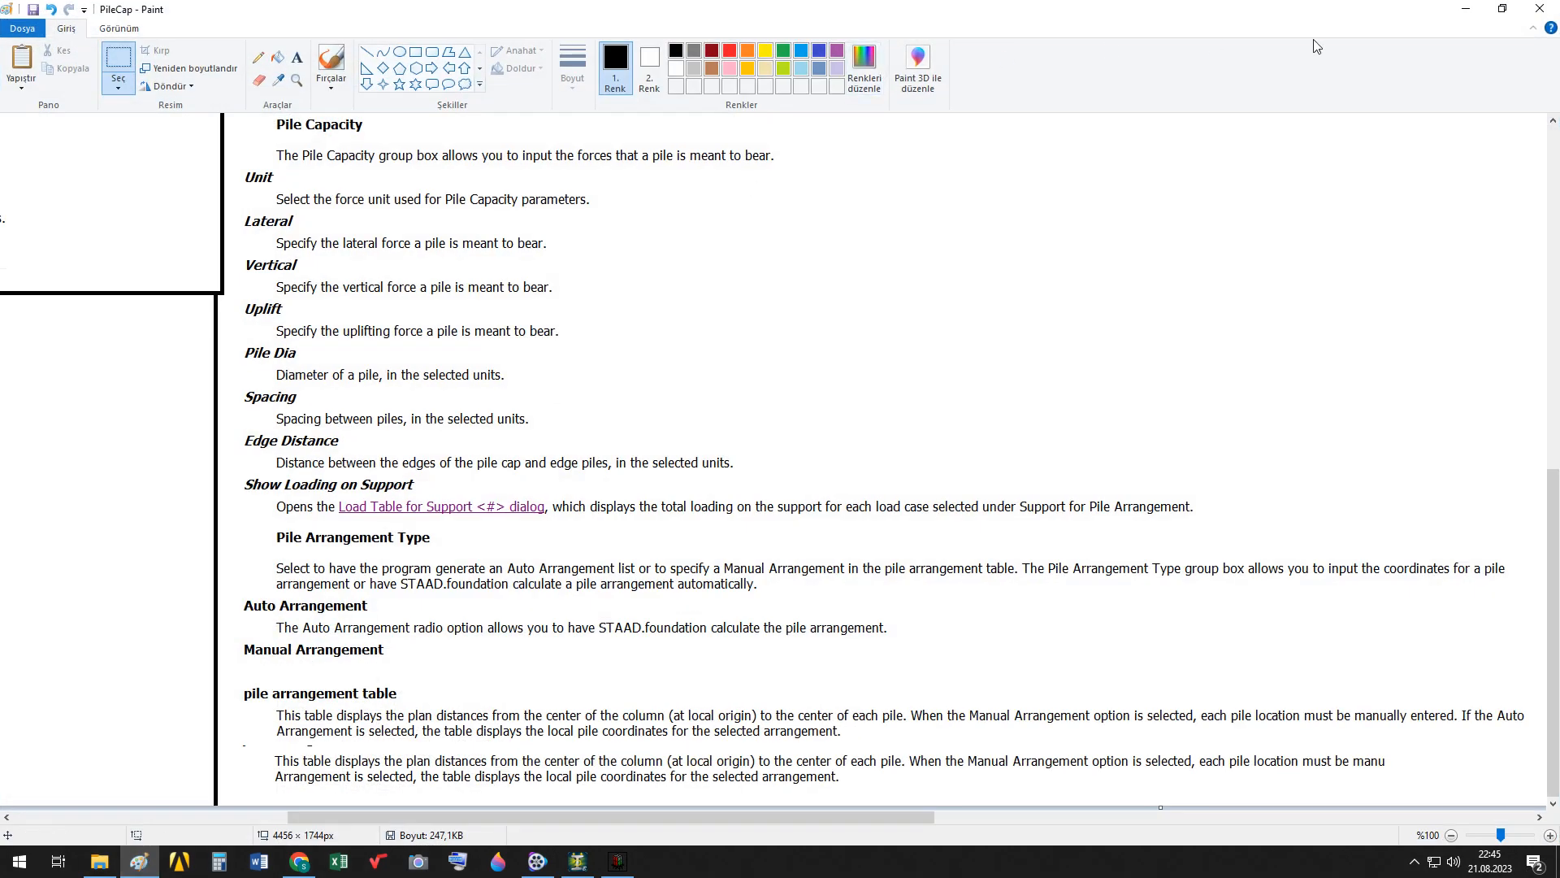
pyautogui.click(31, 30)
pyautogui.click(39, 54)
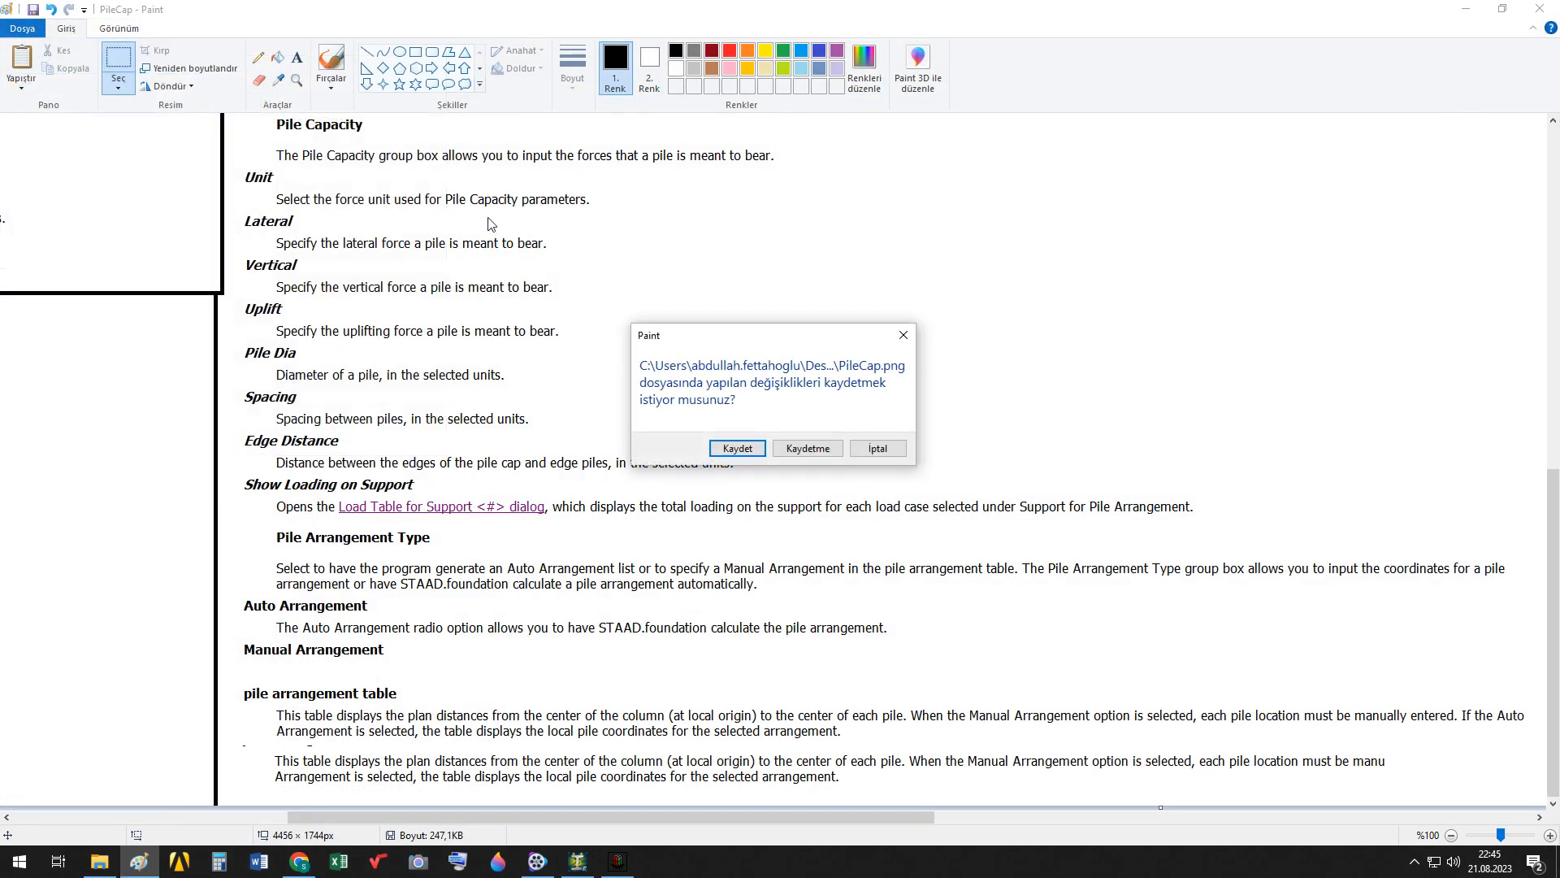
pyautogui.click(805, 448)
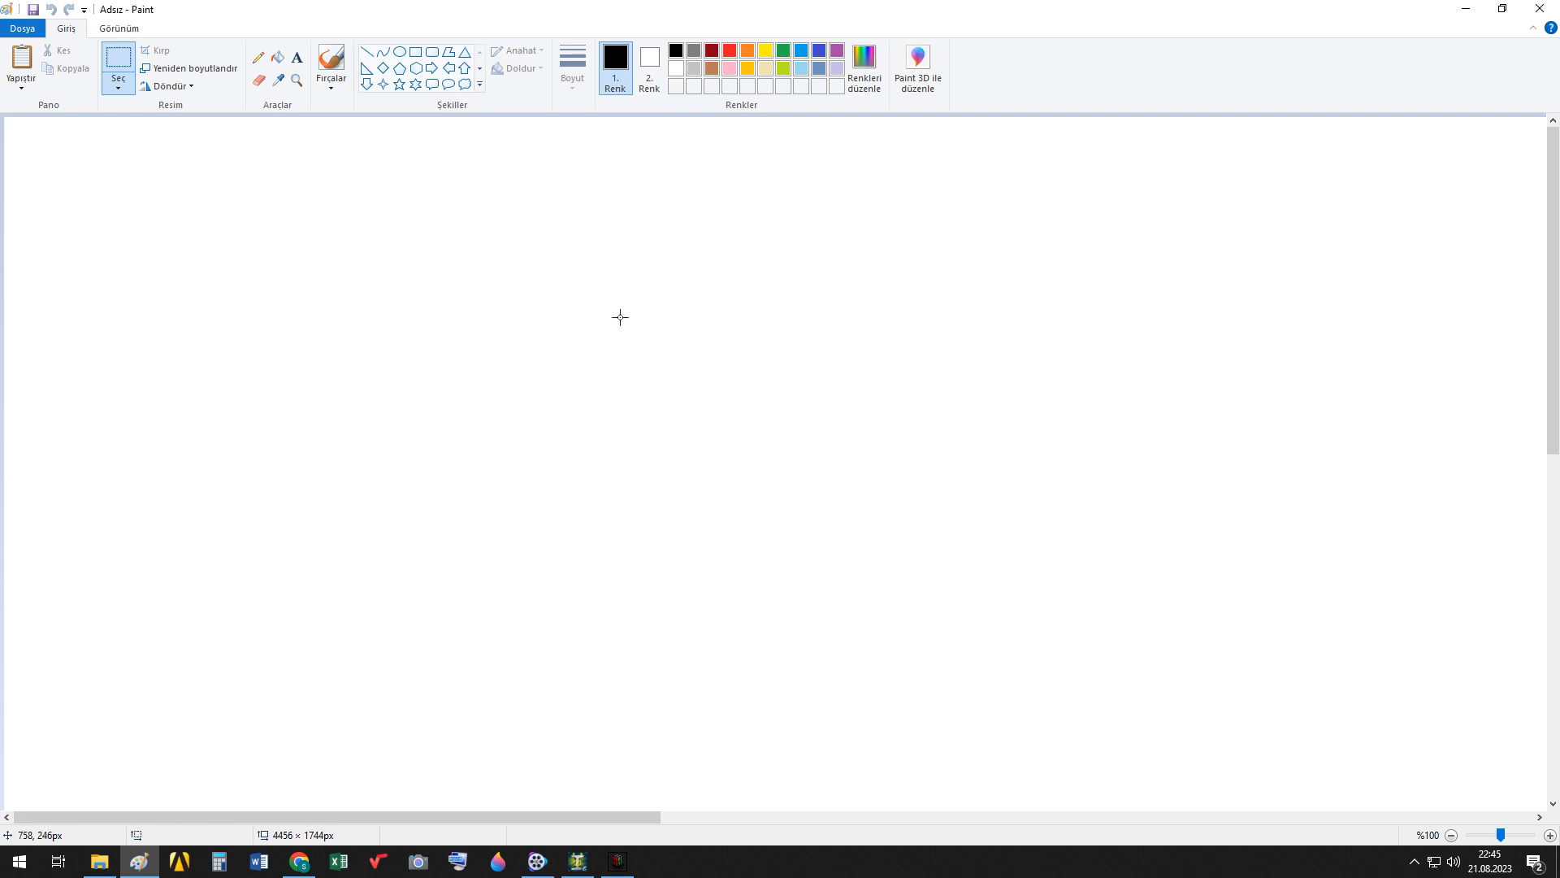
# Sketch a black column with the brush, flaring toward its base and closed by rounded outlines at both ends.
pyautogui.moveTo(549, 401)
pyautogui.mouseDown()
pyautogui.moveTo(599, 217)
pyautogui.moveTo(536, 399)
pyautogui.mouseUp()
pyautogui.click(395, 191)
pyautogui.click(332, 61)
pyautogui.moveTo(700, 206); pyautogui.dragTo(734, 395)
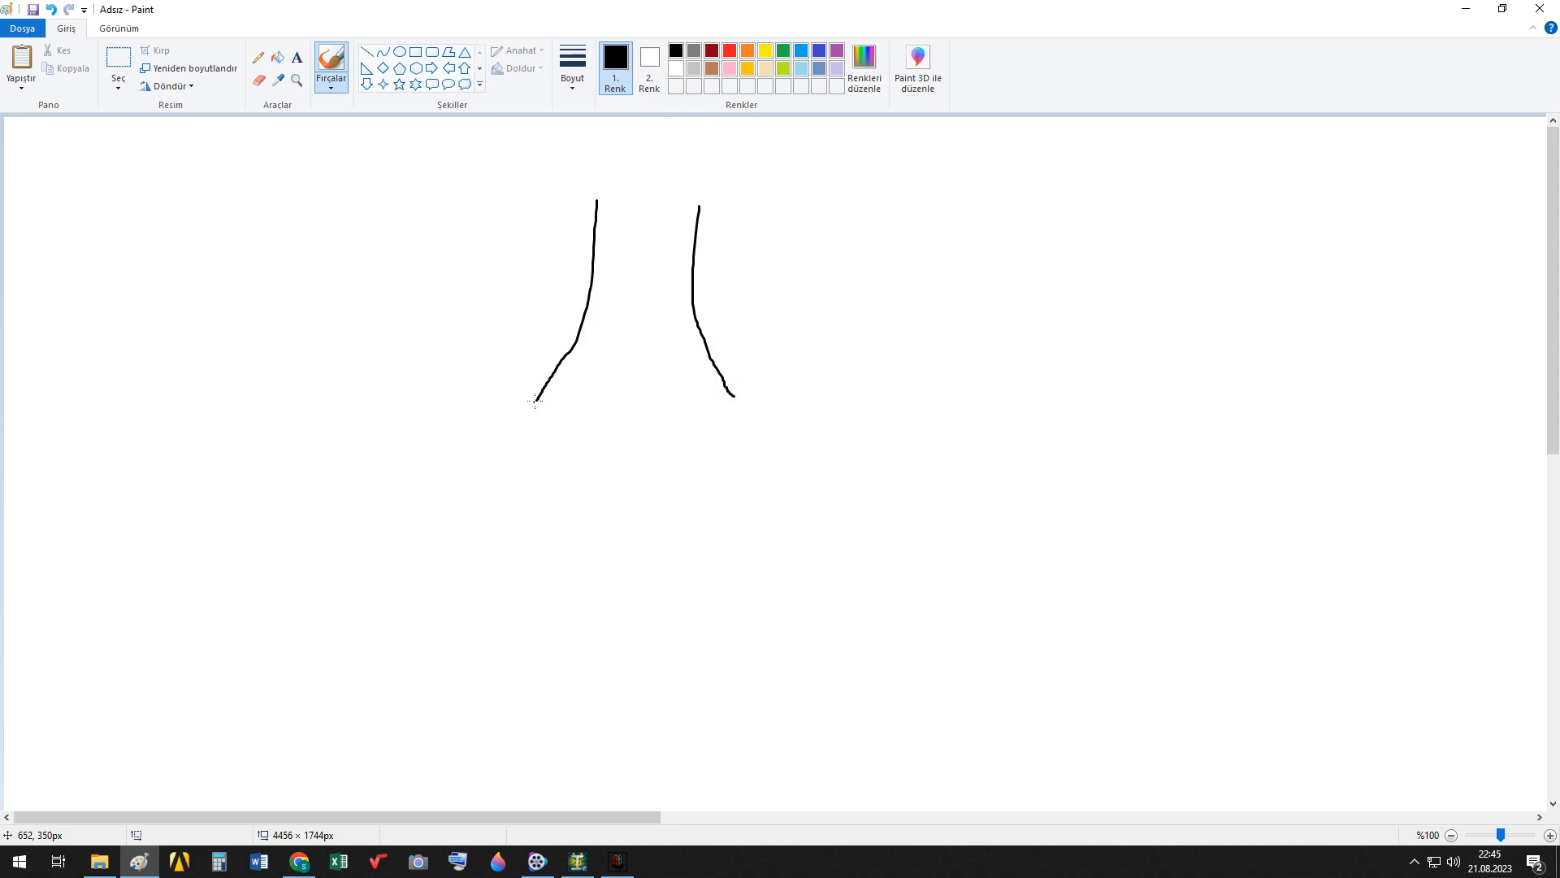
pyautogui.moveTo(535, 401)
pyautogui.mouseDown()
pyautogui.moveTo(534, 418)
pyautogui.moveTo(714, 377)
pyautogui.moveTo(557, 383)
pyautogui.moveTo(552, 457)
pyautogui.mouseUp()
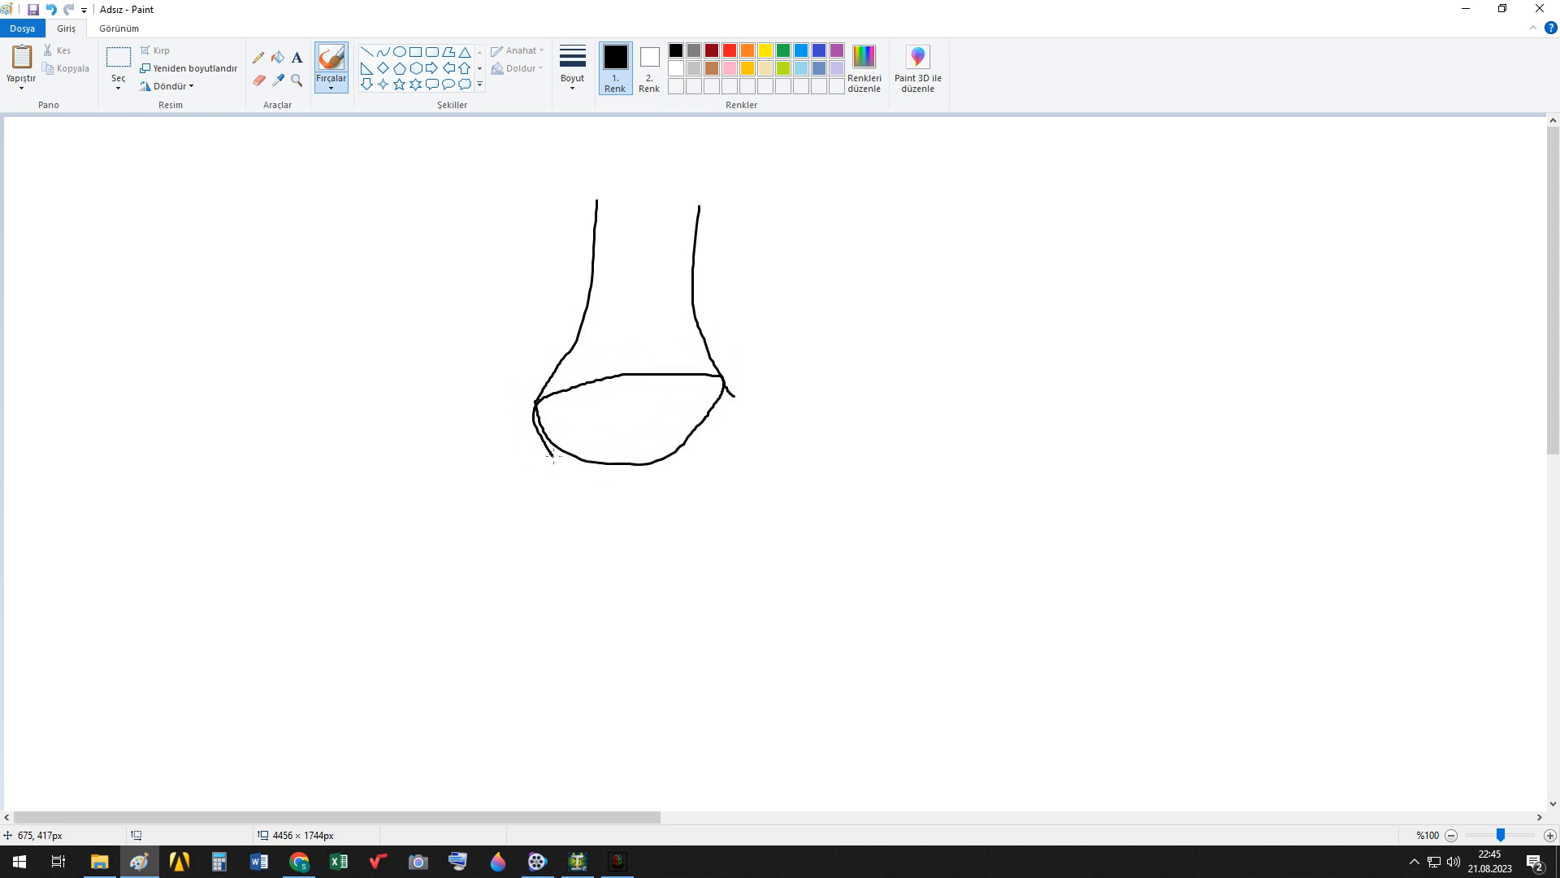
pyautogui.moveTo(599, 201)
pyautogui.mouseDown()
pyautogui.moveTo(699, 212)
pyautogui.moveTo(590, 201)
pyautogui.mouseUp()
# Draw a red ring-shaped footing around the column base, with one oval outside and a smaller one inside.
pyautogui.click(728, 50)
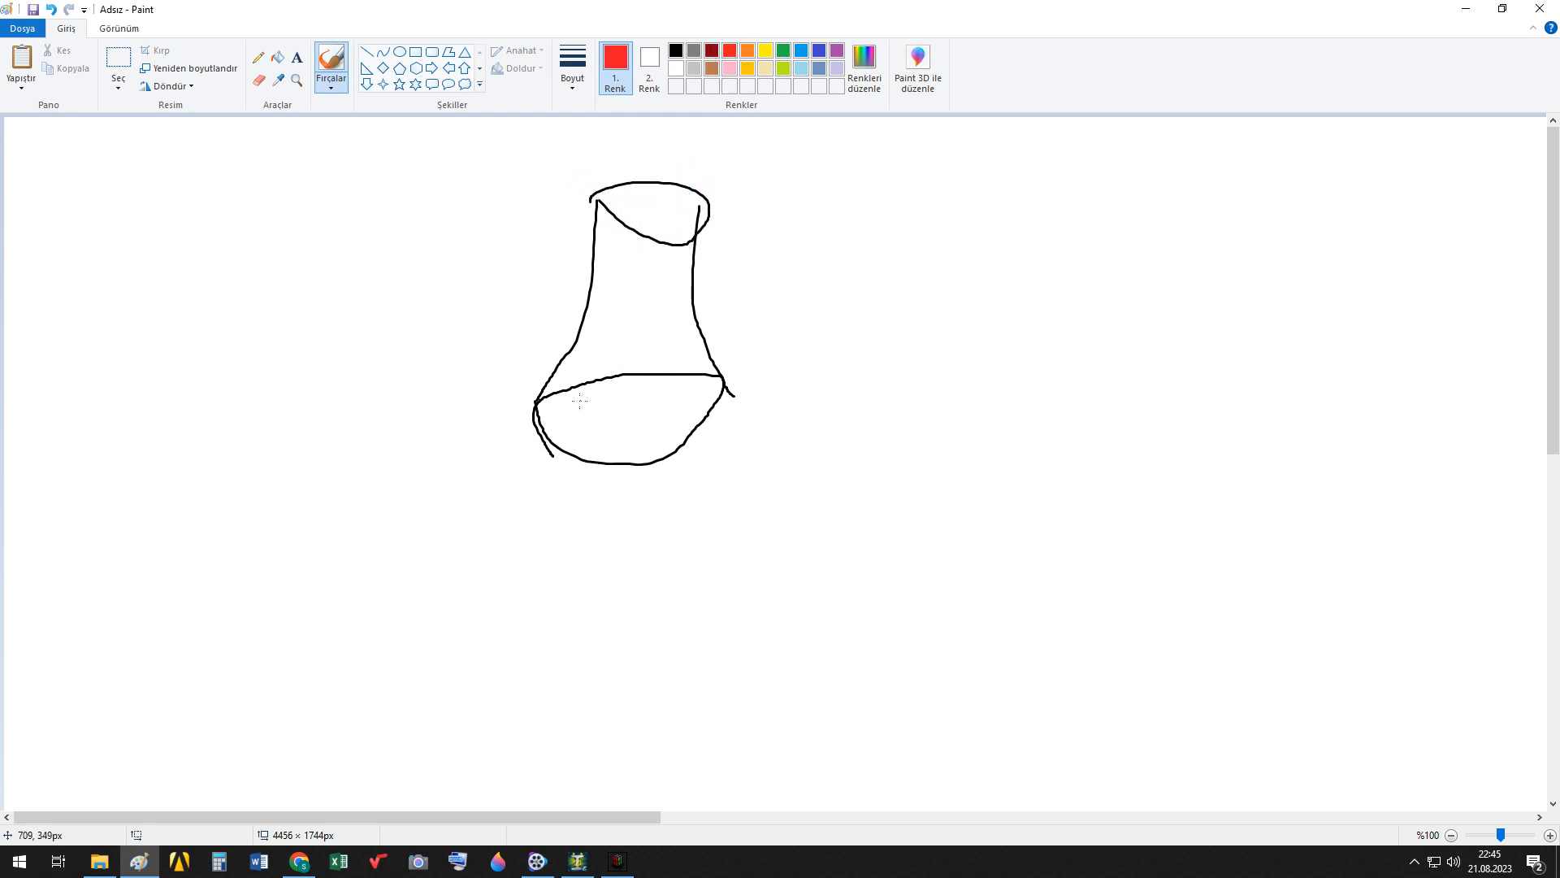
pyautogui.moveTo(512, 412)
pyautogui.mouseDown()
pyautogui.moveTo(551, 470)
pyautogui.moveTo(697, 463)
pyautogui.moveTo(752, 379)
pyautogui.moveTo(728, 356)
pyautogui.mouseUp()
pyautogui.moveTo(514, 414)
pyautogui.mouseDown()
pyautogui.moveTo(527, 388)
pyautogui.moveTo(627, 352)
pyautogui.moveTo(709, 354)
pyautogui.mouseUp()
pyautogui.moveTo(618, 388)
pyautogui.mouseDown()
pyautogui.moveTo(575, 392)
pyautogui.moveTo(589, 432)
pyautogui.moveTo(696, 411)
pyautogui.moveTo(616, 389)
pyautogui.mouseUp()
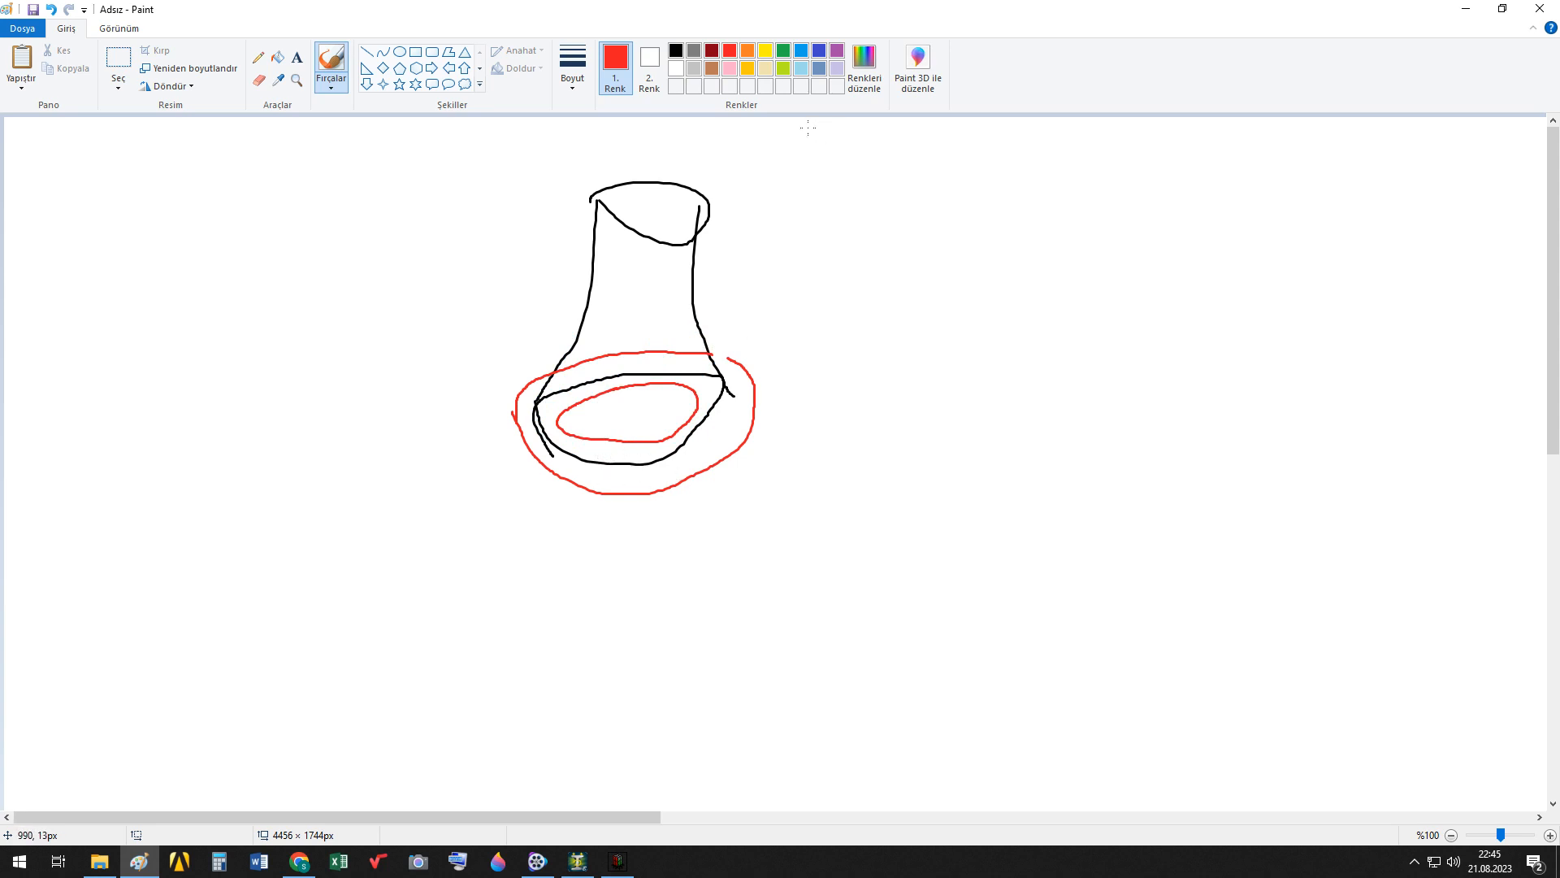
# Draw five orange pile lines extending downward from the red ring-shaped footing.
pyautogui.click(747, 51)
pyautogui.moveTo(729, 439); pyautogui.dragTo(756, 575)
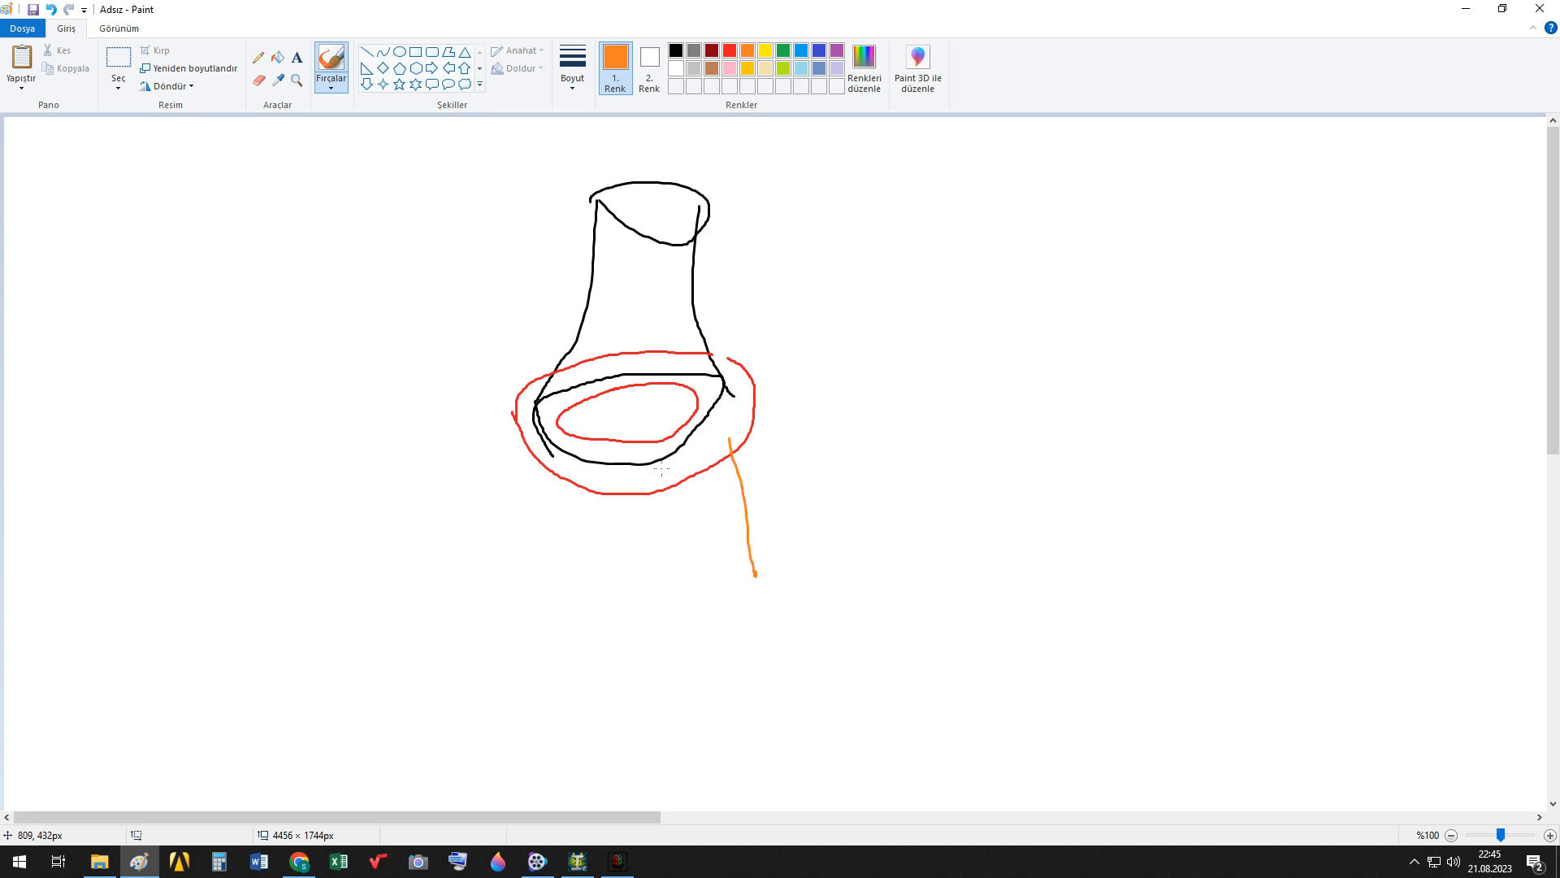
pyautogui.moveTo(663, 469); pyautogui.dragTo(681, 622)
pyautogui.moveTo(617, 478); pyautogui.dragTo(618, 655)
pyautogui.moveTo(568, 473); pyautogui.dragTo(570, 635)
pyautogui.moveTo(535, 449); pyautogui.dragTo(515, 652)
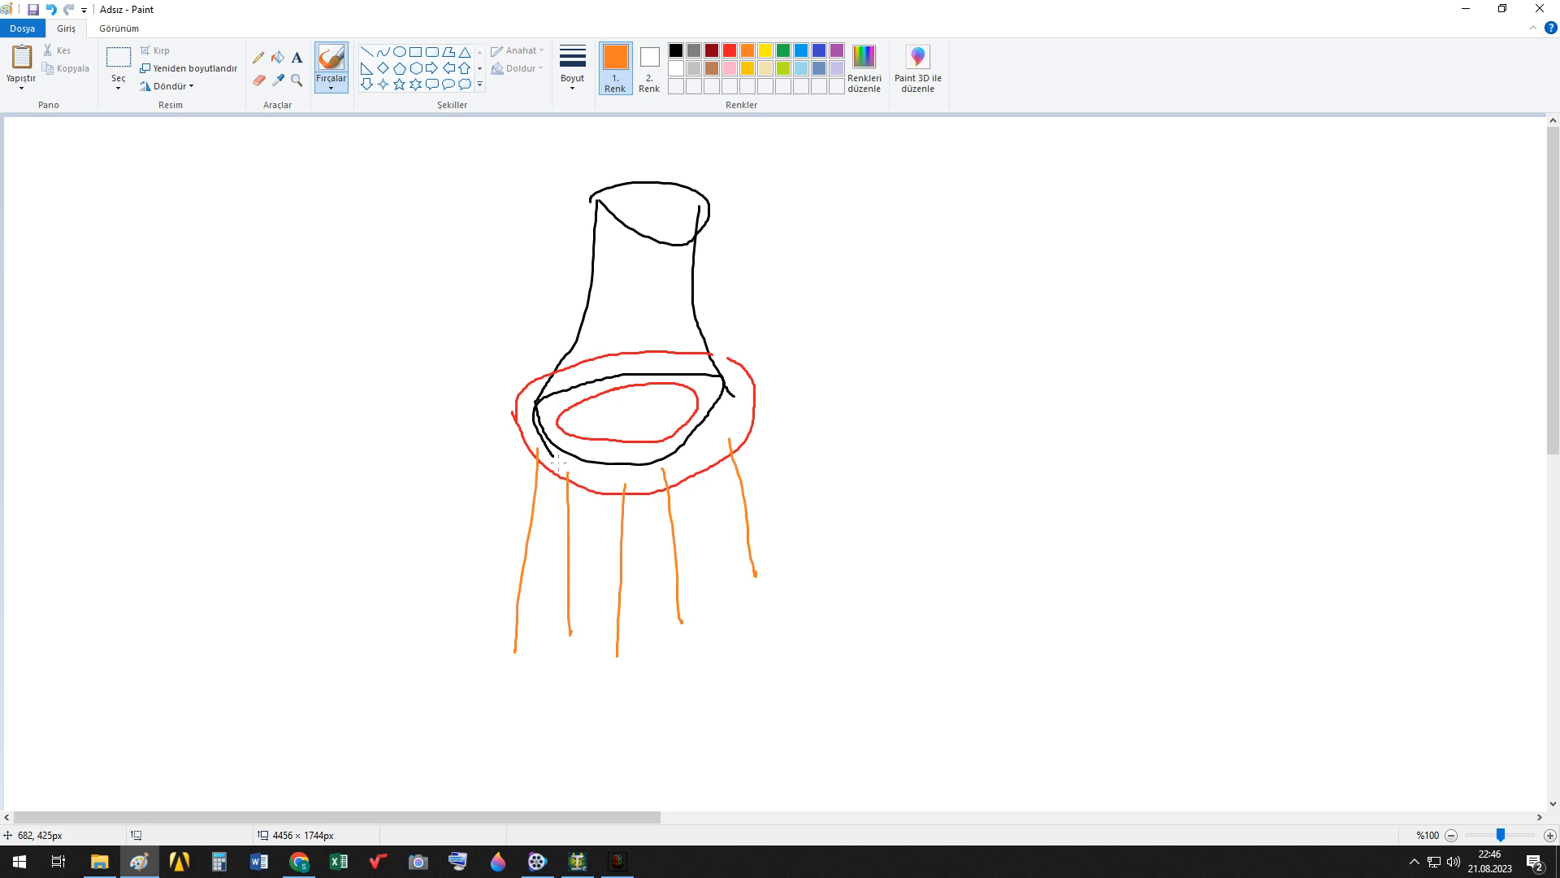
# Sketch a second, straight black column beside the first one, standing on a wide, thin slab.
pyautogui.click(676, 51)
pyautogui.moveTo(1048, 200)
pyautogui.mouseDown()
pyautogui.moveTo(1118, 171)
pyautogui.moveTo(1064, 194)
pyautogui.moveTo(1068, 445)
pyautogui.mouseUp()
pyautogui.moveTo(1146, 216); pyautogui.dragTo(1158, 444)
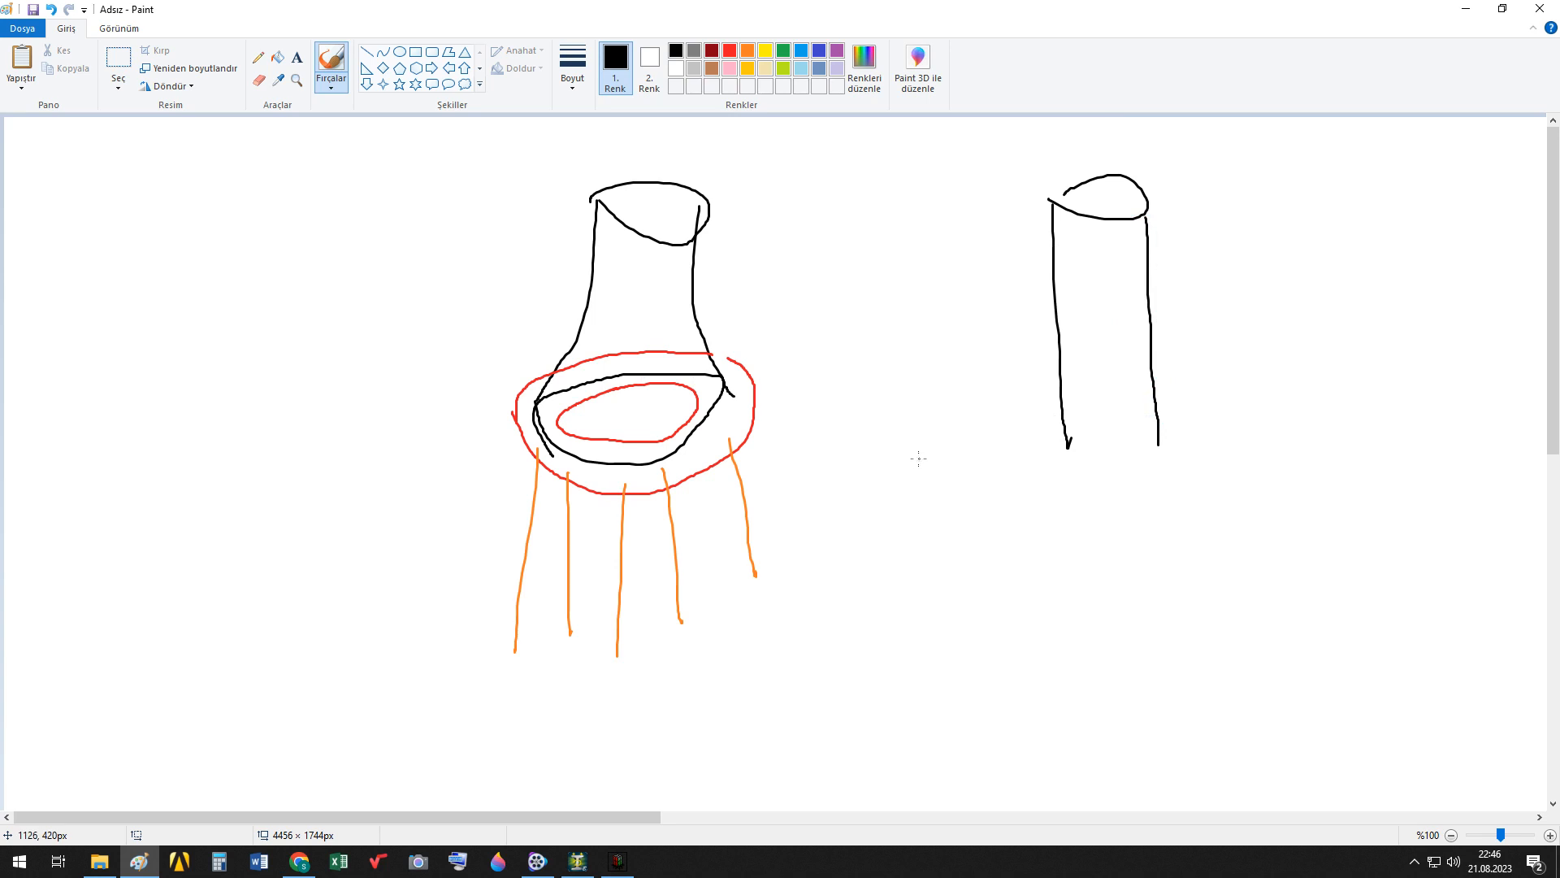
pyautogui.moveTo(911, 458); pyautogui.dragTo(1382, 428)
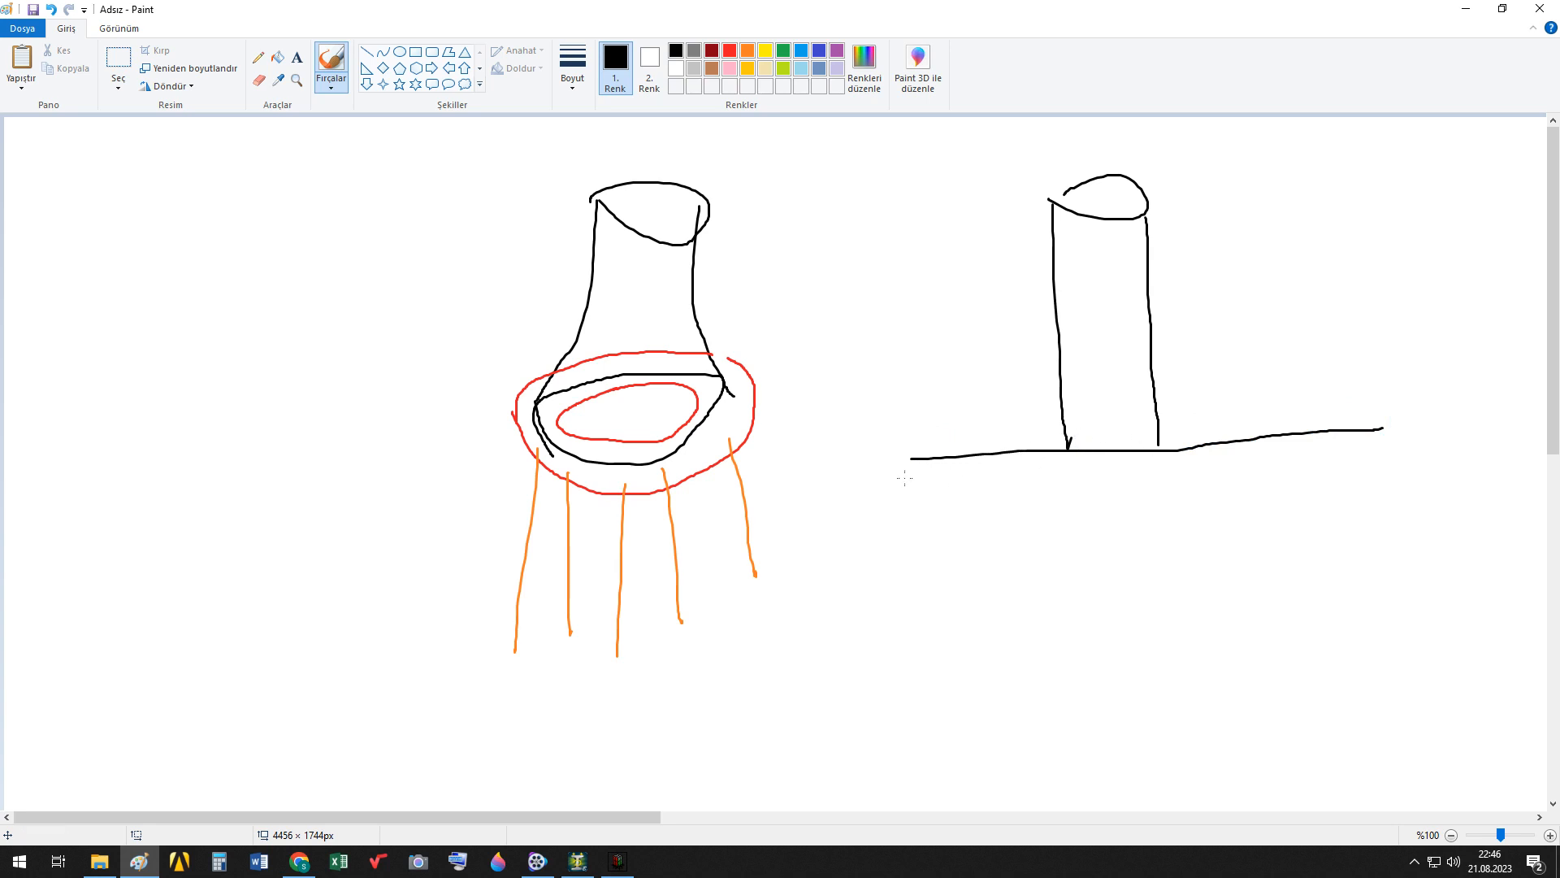
pyautogui.moveTo(908, 467)
pyautogui.mouseDown()
pyautogui.moveTo(911, 488)
pyautogui.moveTo(1397, 469)
pyautogui.mouseUp()
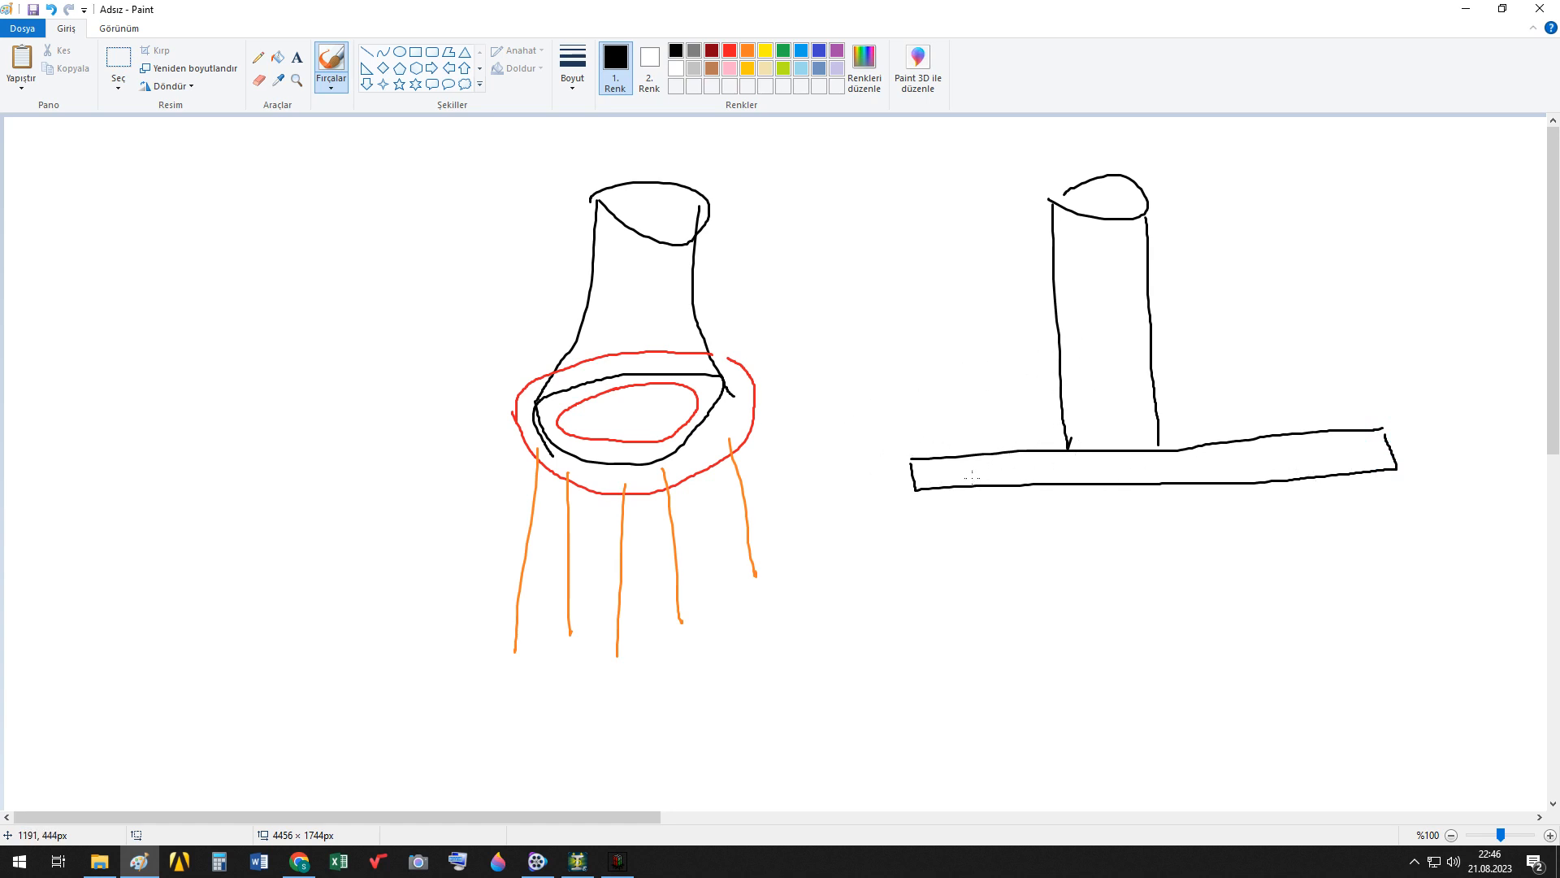
# Draw seven orange pile lines extending downward from the thin slab under the straight column.
pyautogui.click(747, 50)
pyautogui.moveTo(958, 465); pyautogui.dragTo(972, 648)
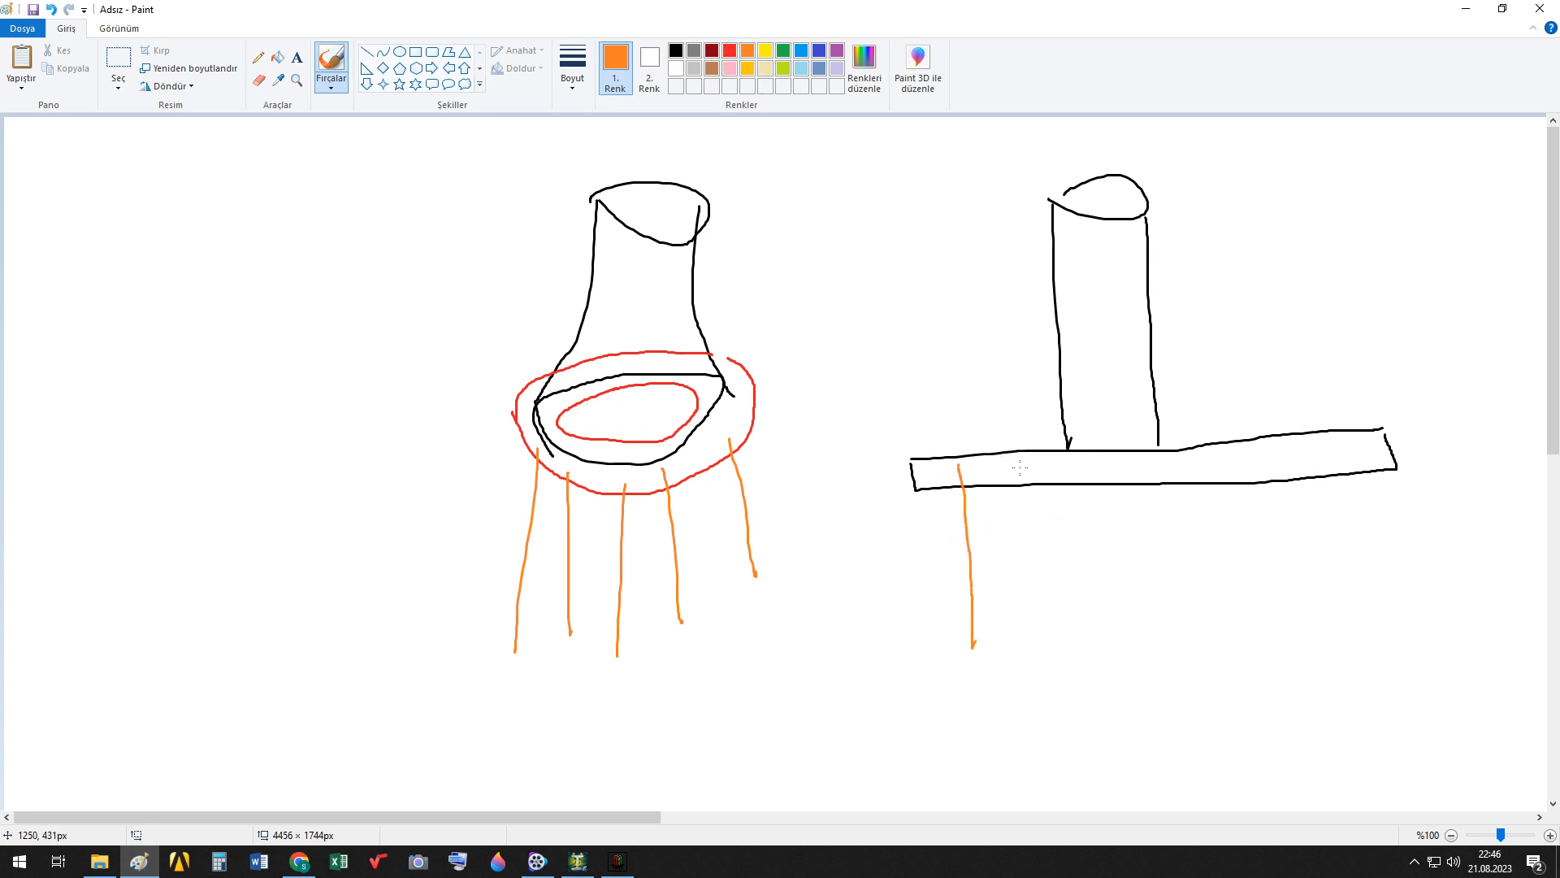
pyautogui.moveTo(1019, 468)
pyautogui.mouseDown()
pyautogui.moveTo(1043, 639)
pyautogui.moveTo(1057, 638)
pyautogui.mouseUp()
pyautogui.moveTo(1102, 468); pyautogui.dragTo(1132, 642)
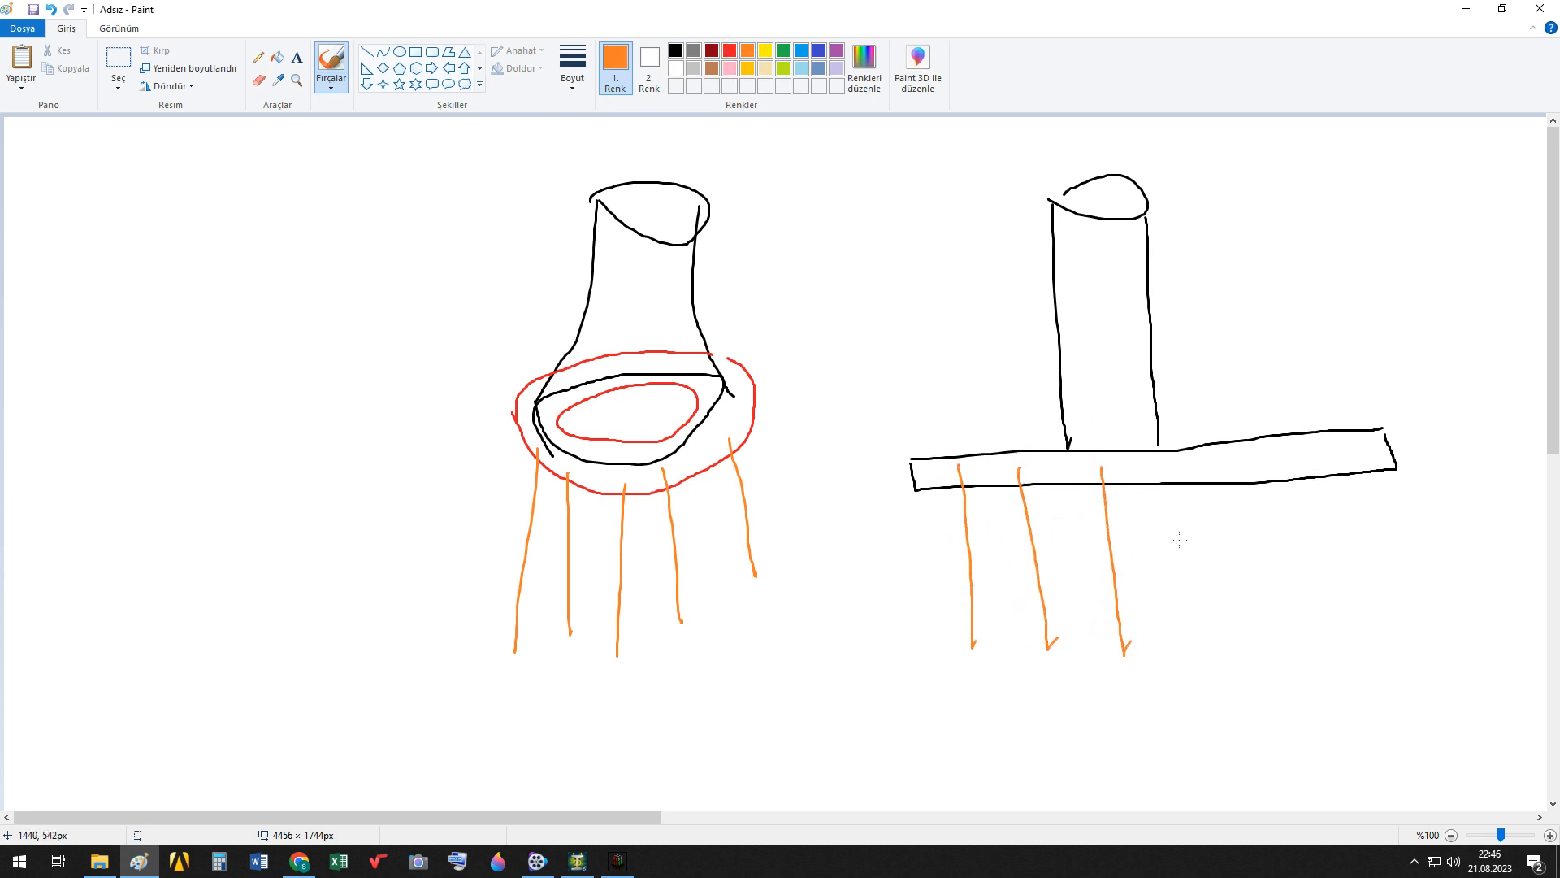
pyautogui.moveTo(1174, 459); pyautogui.dragTo(1211, 642)
pyautogui.moveTo(1247, 460); pyautogui.dragTo(1268, 650)
pyautogui.moveTo(1305, 460); pyautogui.dragTo(1342, 634)
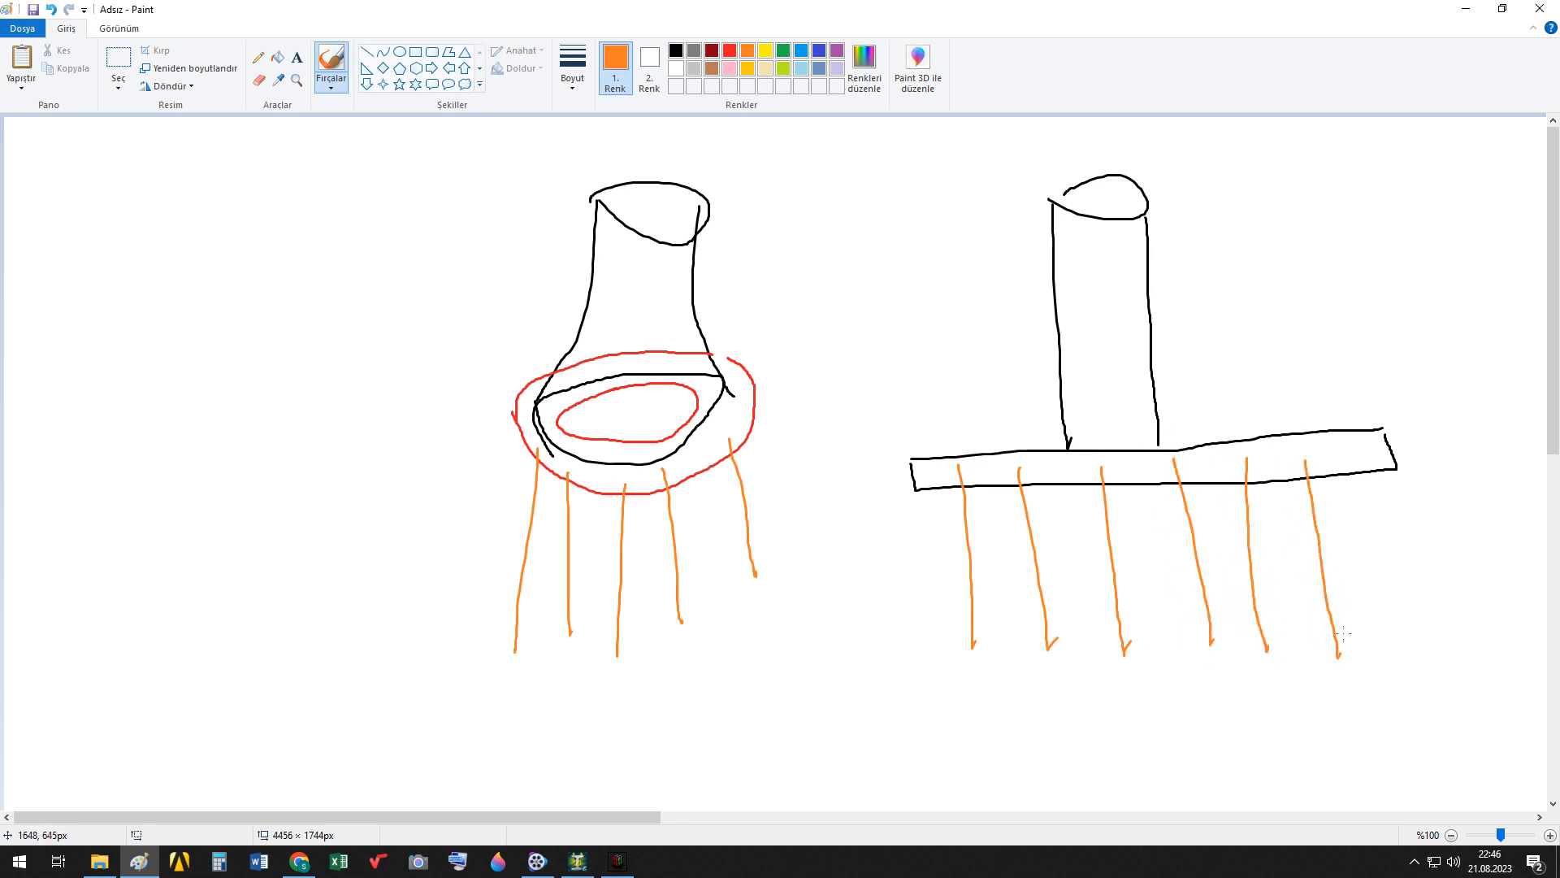
pyautogui.moveTo(1359, 451); pyautogui.dragTo(1403, 671)
# Sketch an orange parallelogram beside the flared column and label it "pile cap" in black with a curved leader line.
pyautogui.moveTo(143, 412)
pyautogui.mouseDown()
pyautogui.moveTo(248, 302)
pyautogui.moveTo(435, 341)
pyautogui.moveTo(397, 414)
pyautogui.moveTo(149, 416)
pyautogui.mouseUp()
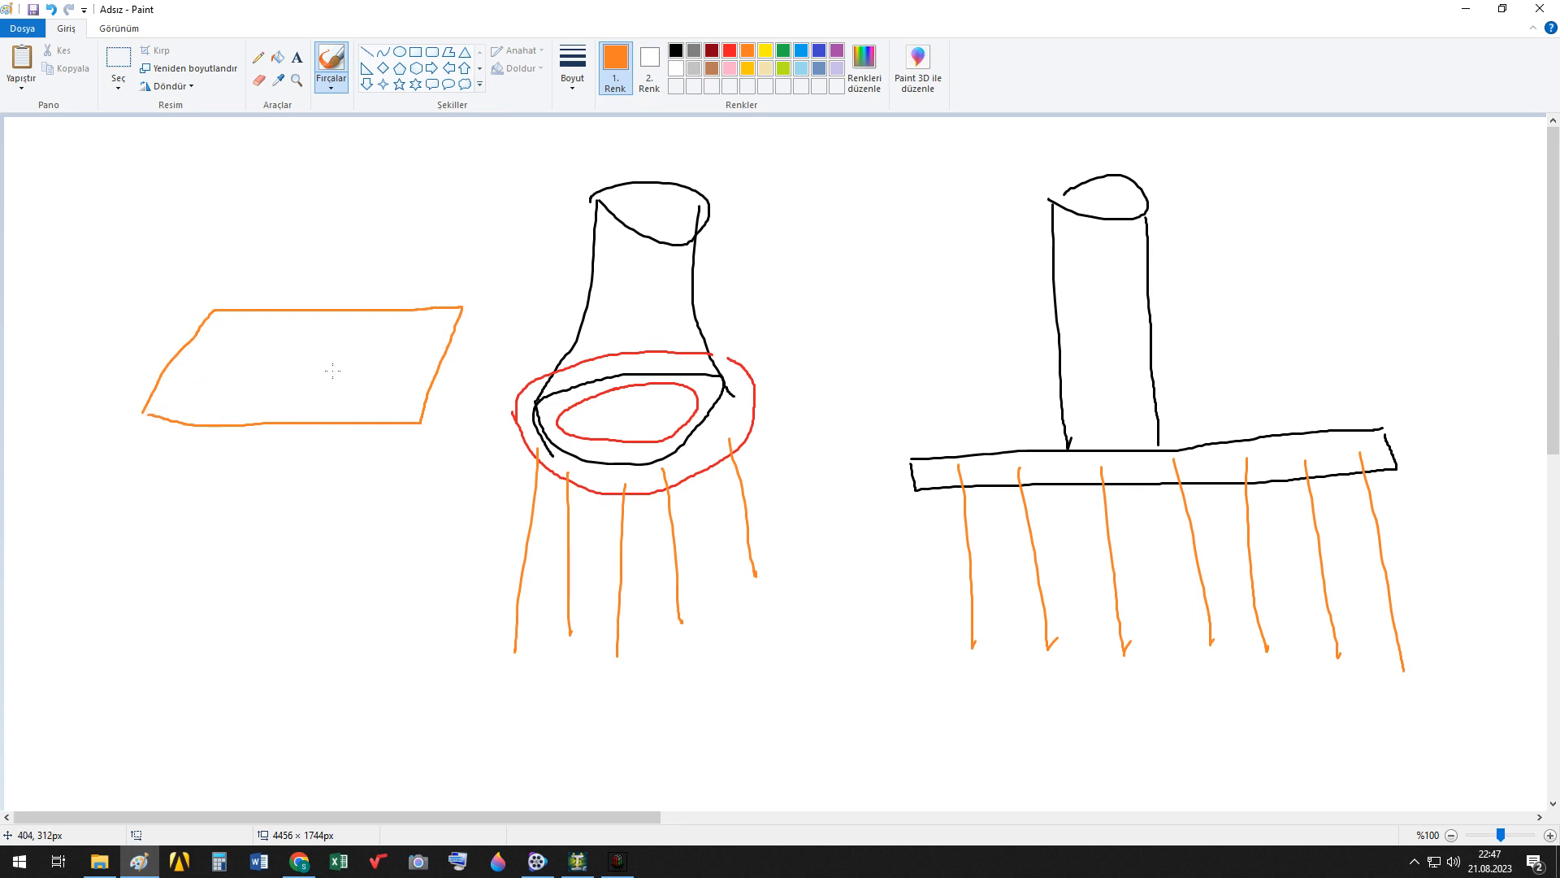
pyautogui.click(676, 51)
pyautogui.moveTo(258, 310)
pyautogui.mouseDown()
pyautogui.moveTo(348, 235)
pyautogui.moveTo(376, 268)
pyautogui.moveTo(376, 237)
pyautogui.moveTo(404, 250)
pyautogui.mouseUp()
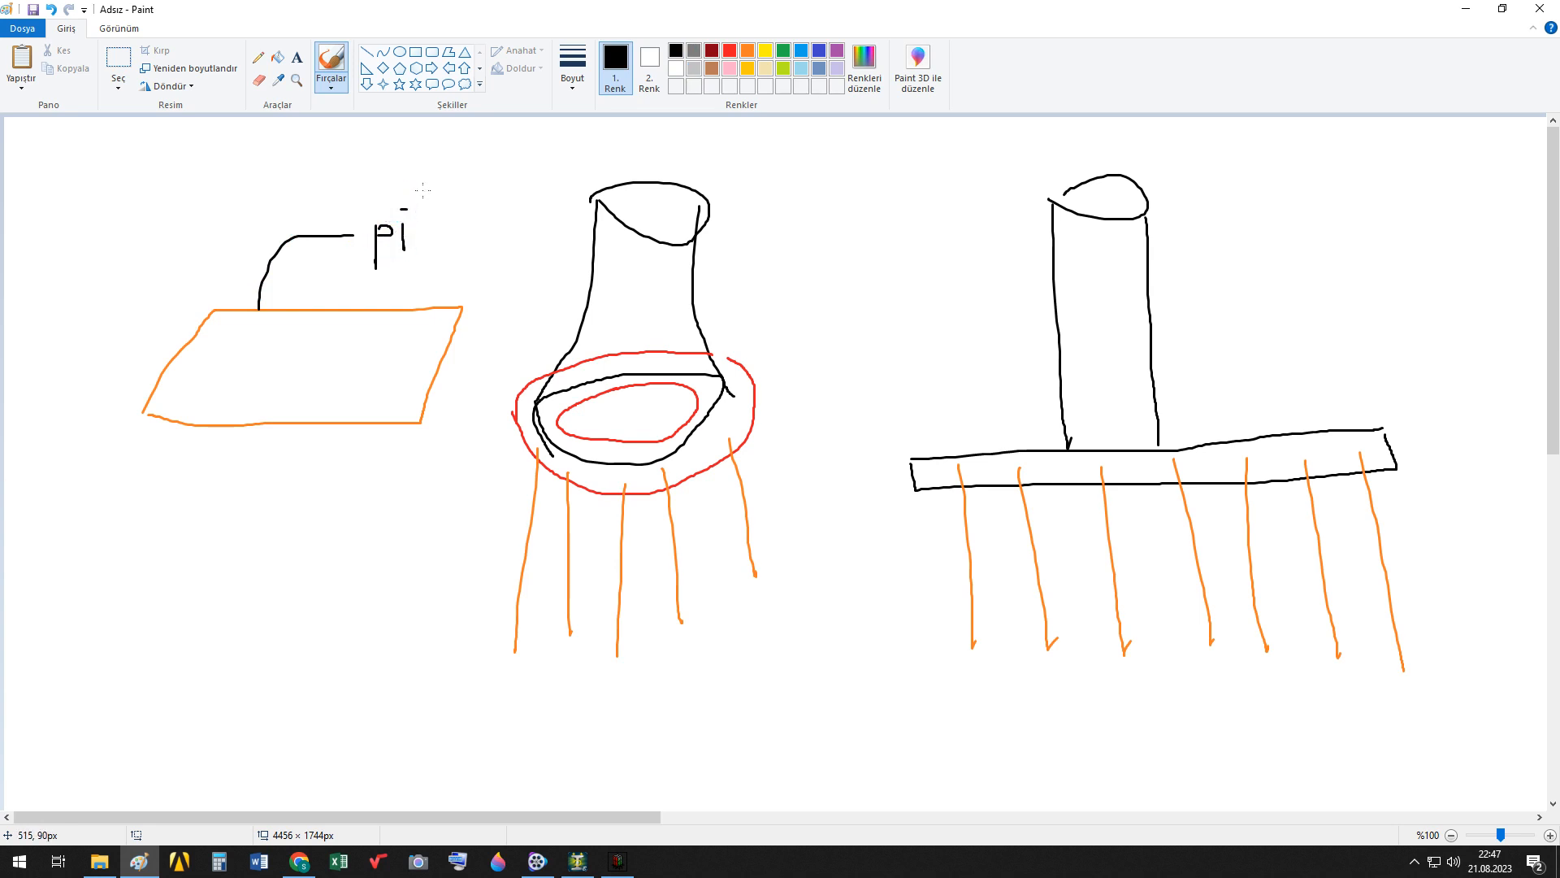
pyautogui.moveTo(425, 197)
pyautogui.mouseDown()
pyautogui.moveTo(435, 234)
pyautogui.moveTo(451, 235)
pyautogui.moveTo(445, 215)
pyautogui.moveTo(452, 238)
pyautogui.moveTo(514, 234)
pyautogui.mouseUp()
pyautogui.moveTo(523, 214); pyautogui.dragTo(526, 246)
pyautogui.moveTo(523, 213); pyautogui.dragTo(526, 223)
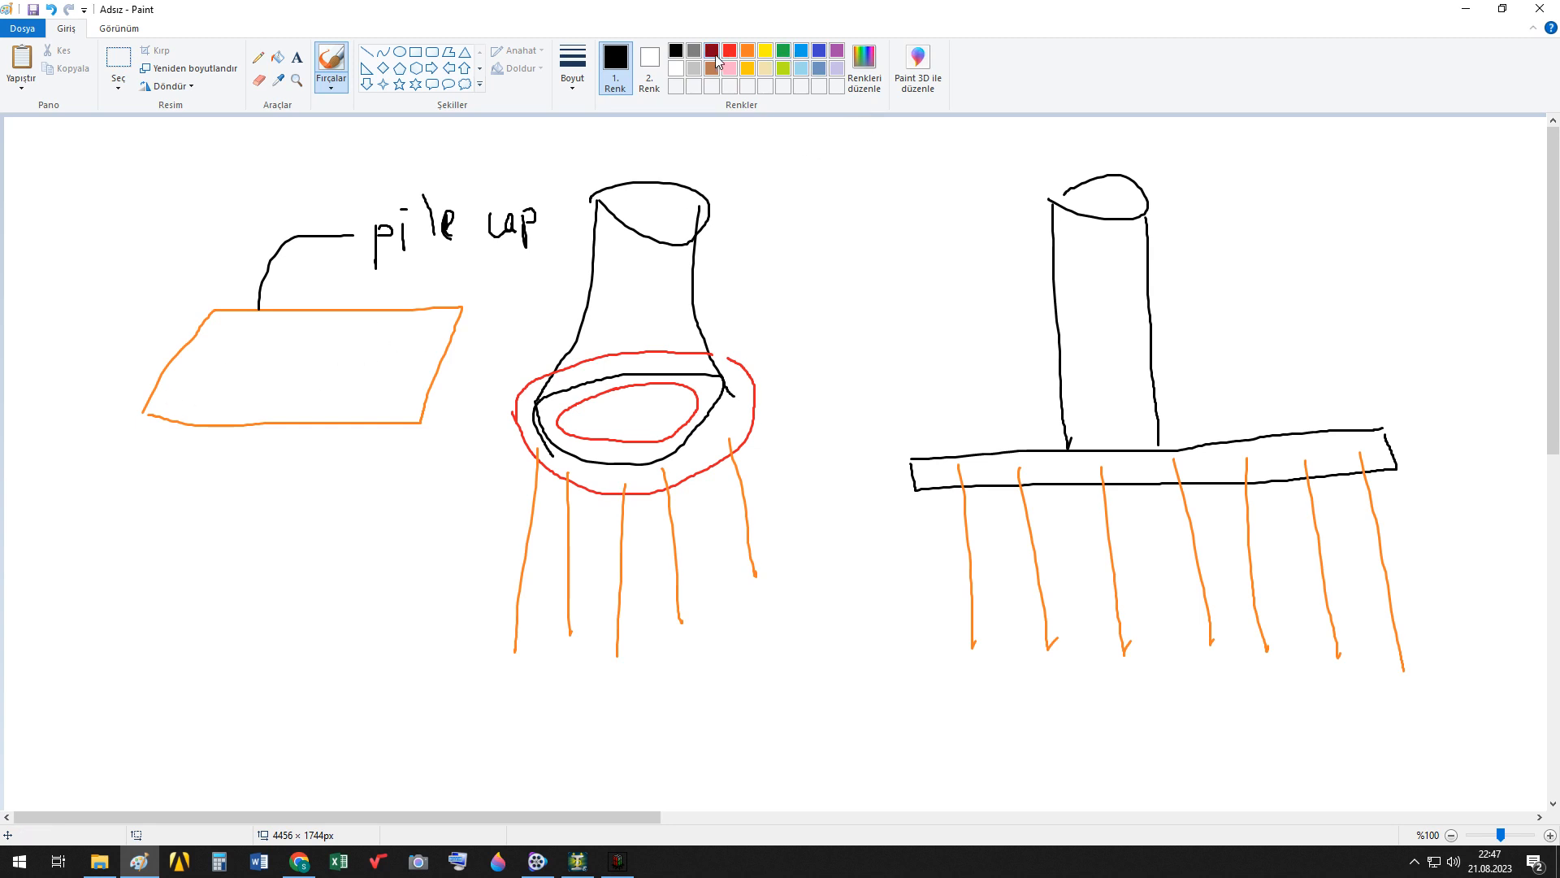
# Draw a row of eight black pile lines extending downward from the pile cap's front and right edges.
pyautogui.moveTo(178, 396); pyautogui.dragTo(174, 536)
pyautogui.moveTo(221, 396); pyautogui.dragTo(237, 540)
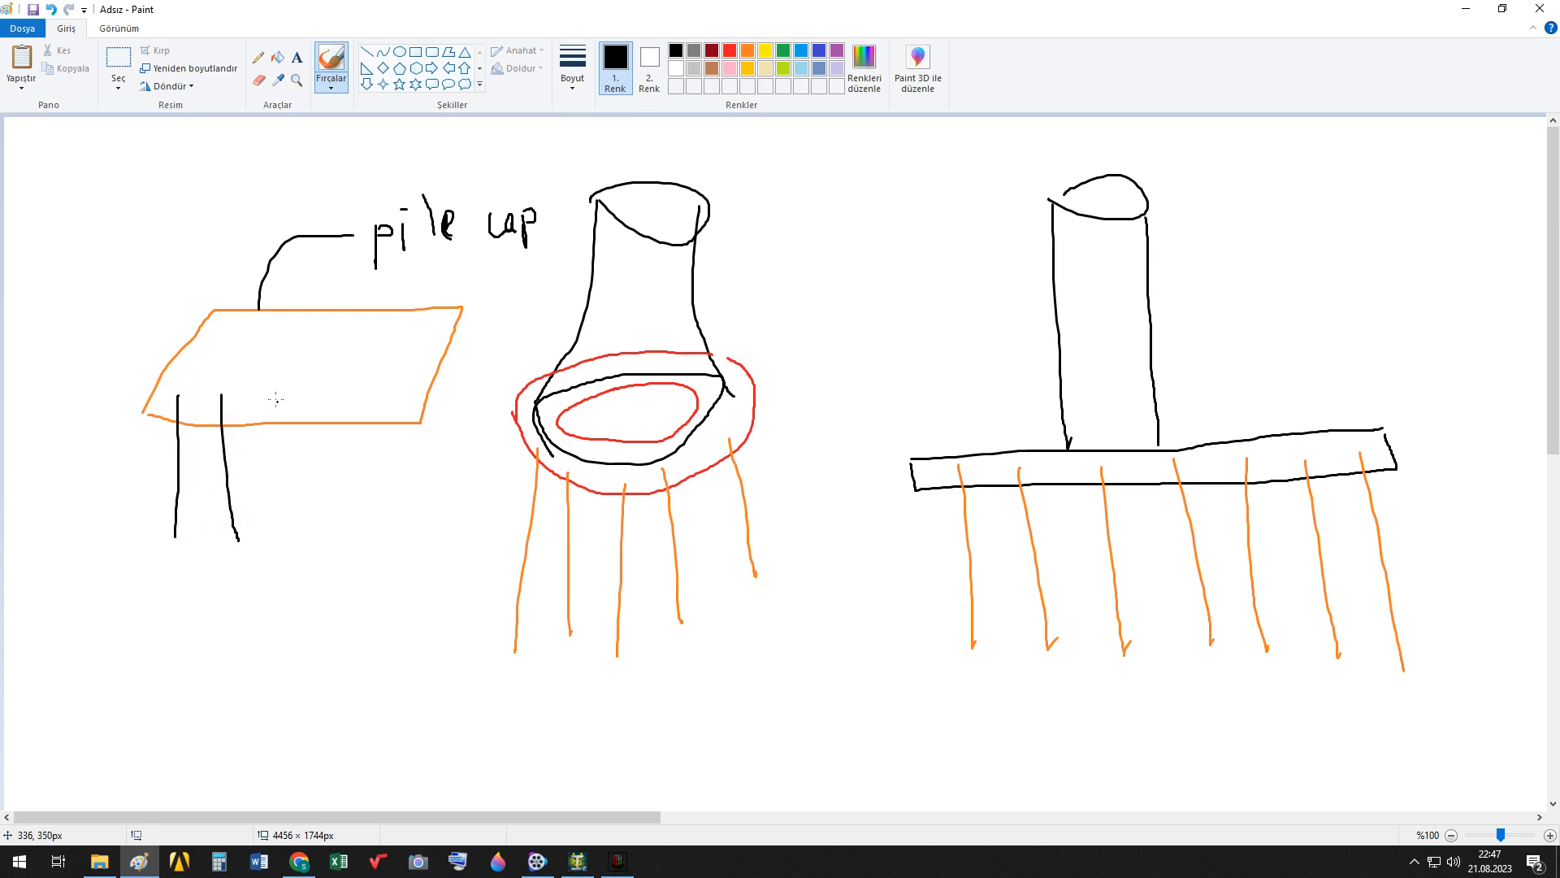
pyautogui.moveTo(273, 391); pyautogui.dragTo(288, 551)
pyautogui.moveTo(319, 391)
pyautogui.mouseDown()
pyautogui.moveTo(330, 526)
pyautogui.moveTo(372, 562)
pyautogui.mouseUp()
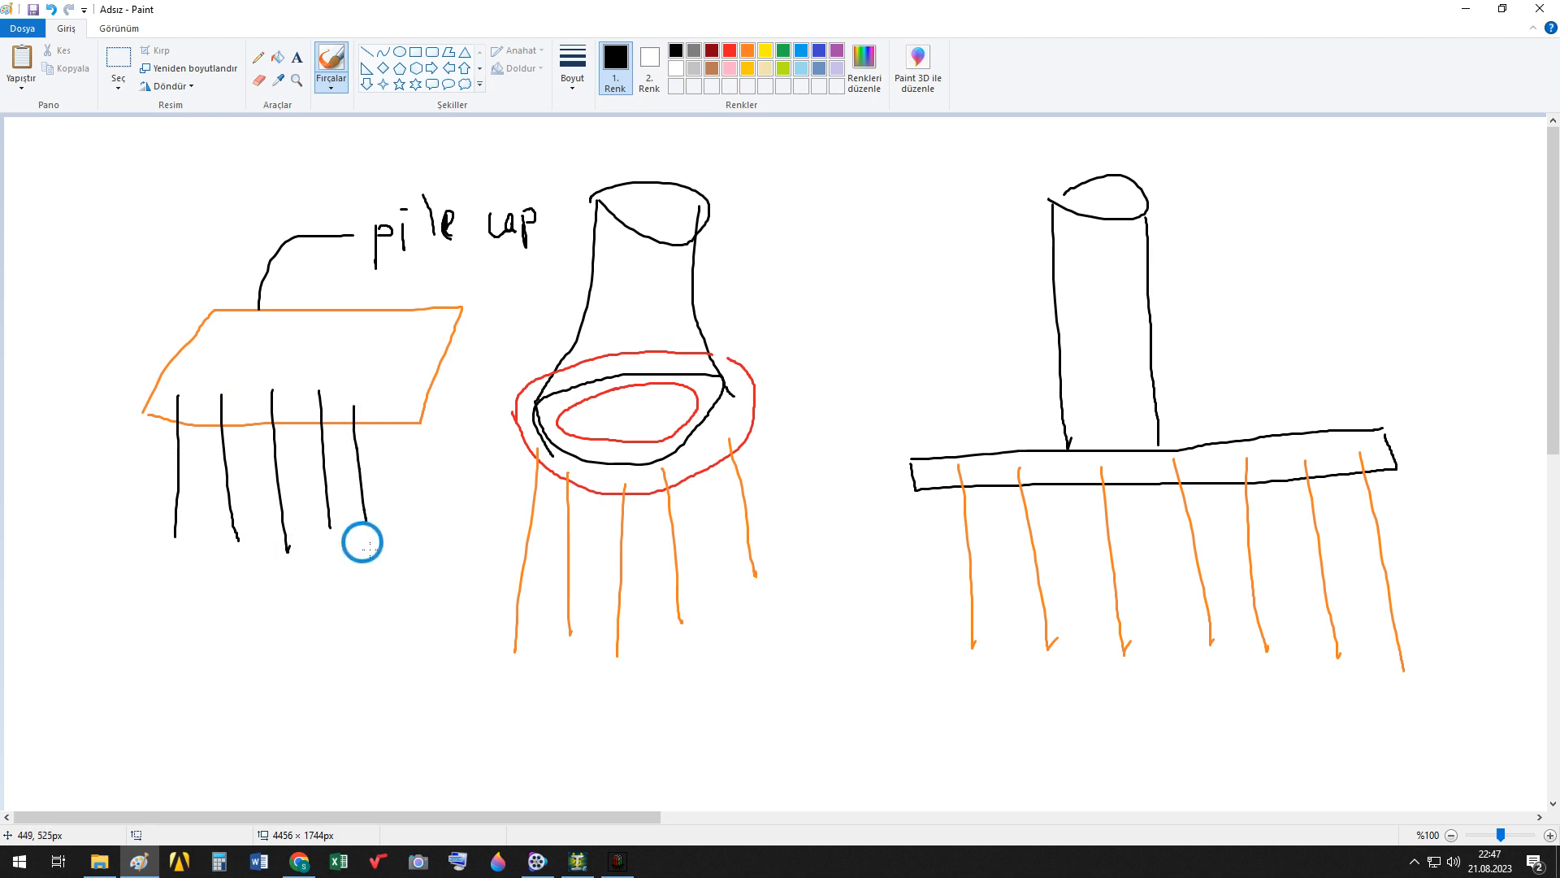
pyautogui.moveTo(386, 394); pyautogui.dragTo(395, 526)
pyautogui.moveTo(422, 355); pyautogui.dragTo(452, 509)
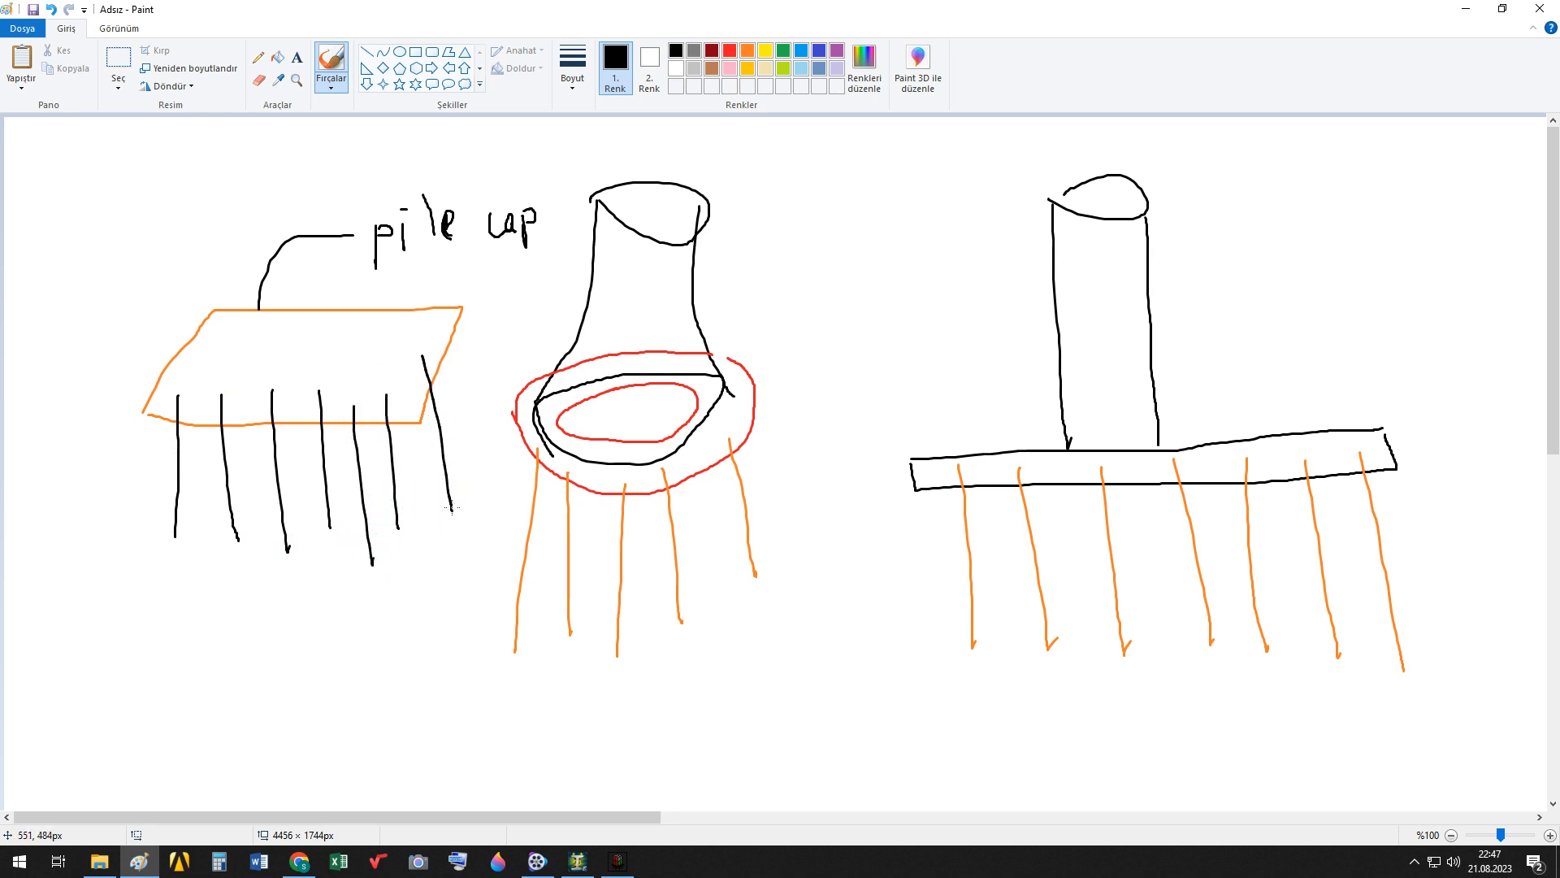
pyautogui.moveTo(439, 328); pyautogui.dragTo(474, 471)
# Add shorter slanted black pile lines across the inside of the pile cap and switch to STAAD.foundation.
pyautogui.moveTo(395, 329)
pyautogui.mouseDown()
pyautogui.moveTo(387, 423)
pyautogui.moveTo(355, 437)
pyautogui.mouseUp()
pyautogui.moveTo(342, 340)
pyautogui.mouseDown()
pyautogui.moveTo(322, 422)
pyautogui.moveTo(280, 415)
pyautogui.mouseUp()
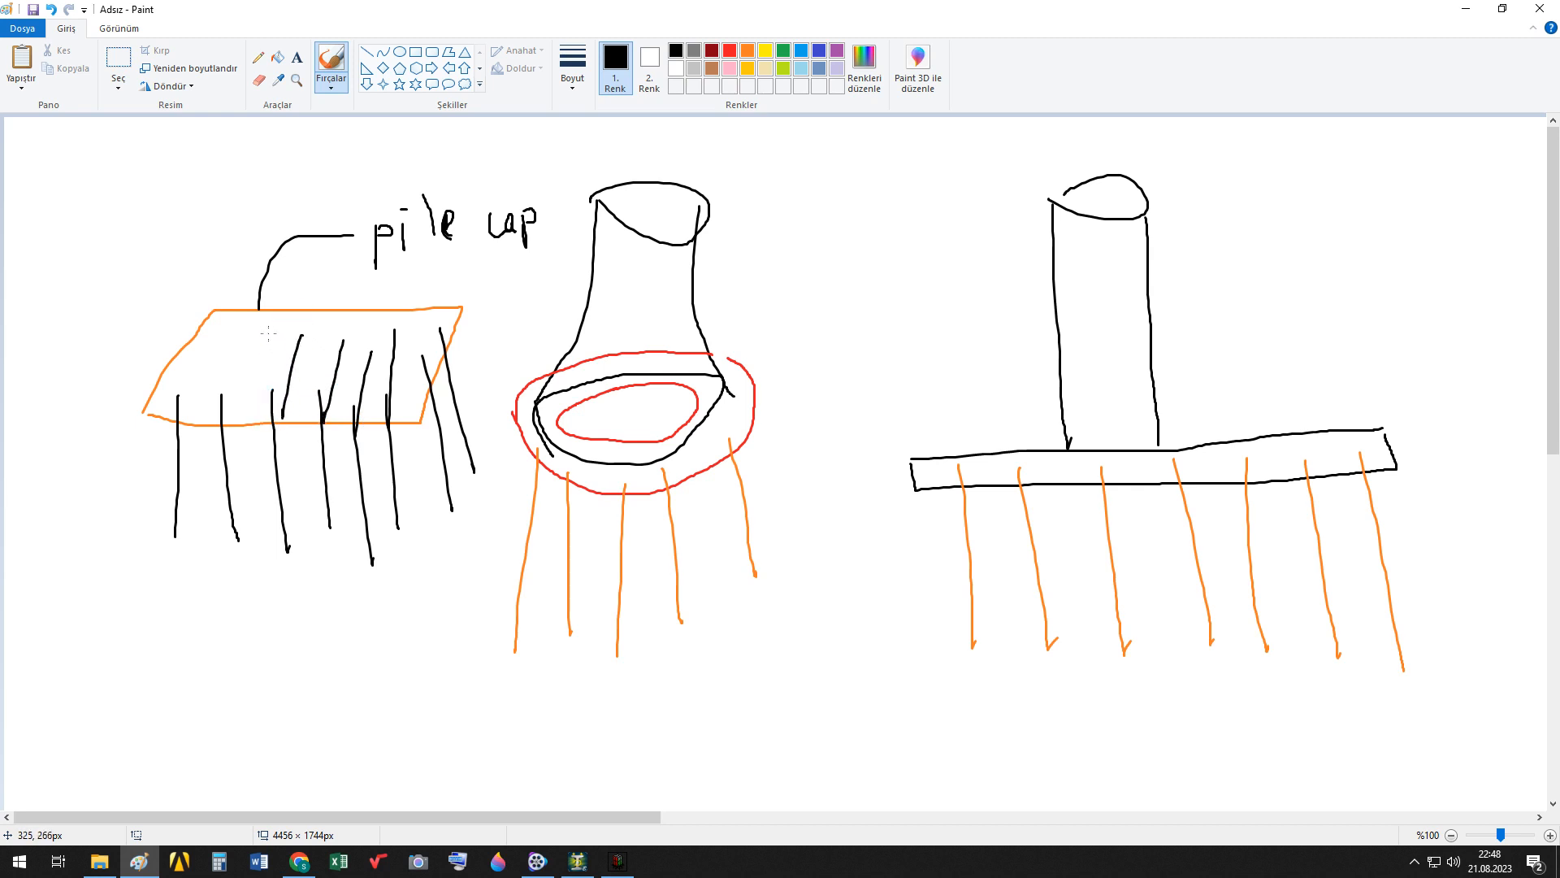
pyautogui.moveTo(269, 334)
pyautogui.mouseDown()
pyautogui.moveTo(247, 410)
pyautogui.moveTo(221, 410)
pyautogui.mouseUp()
pyautogui.moveTo(208, 351); pyautogui.dragTo(189, 428)
pyautogui.click(616, 862)
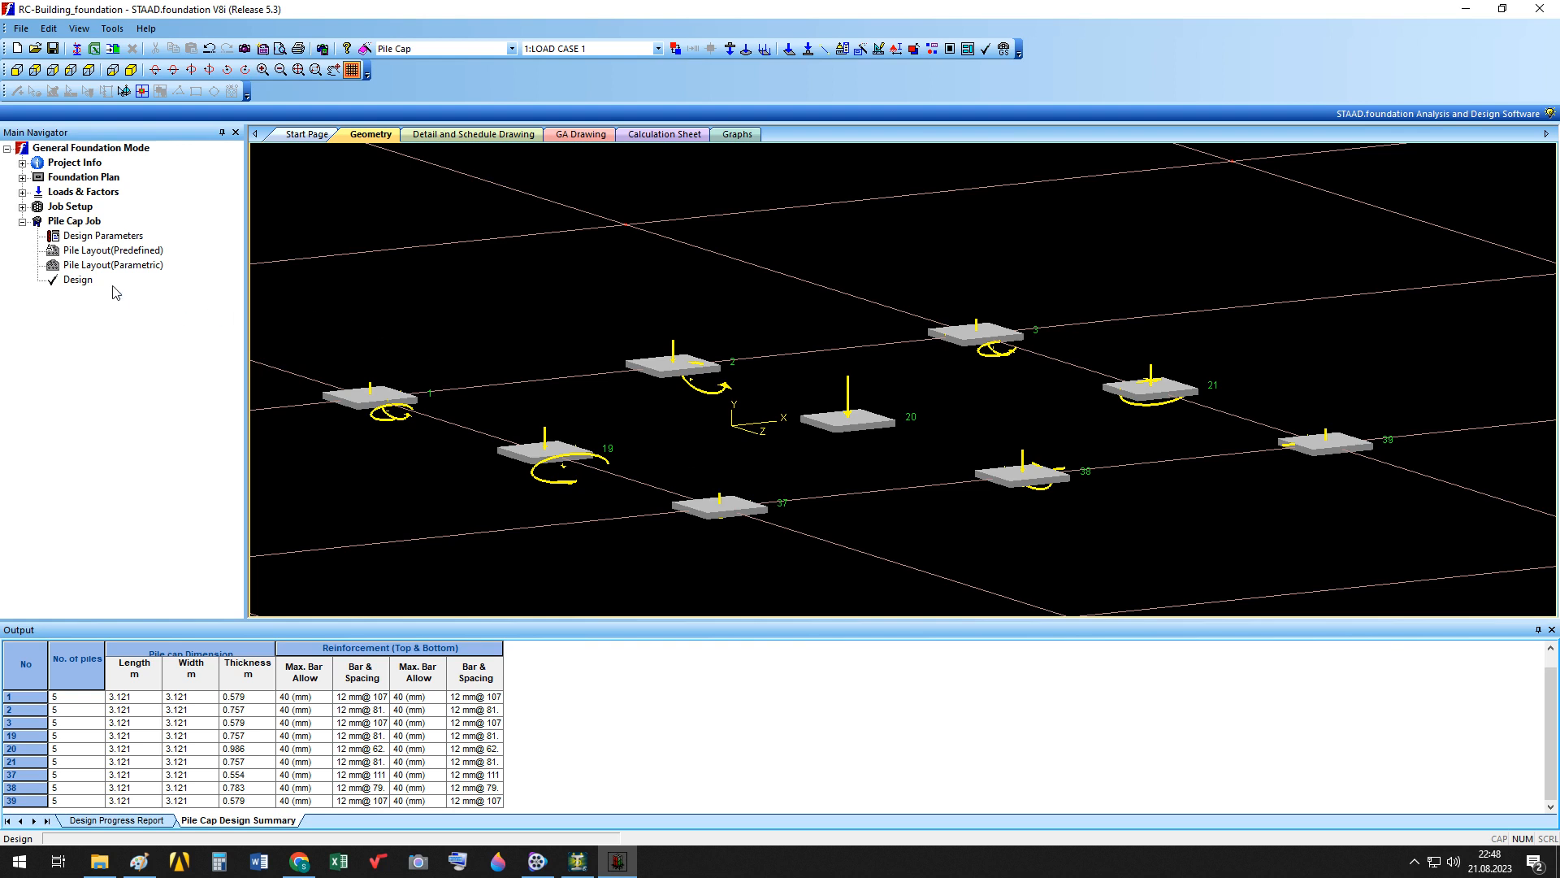